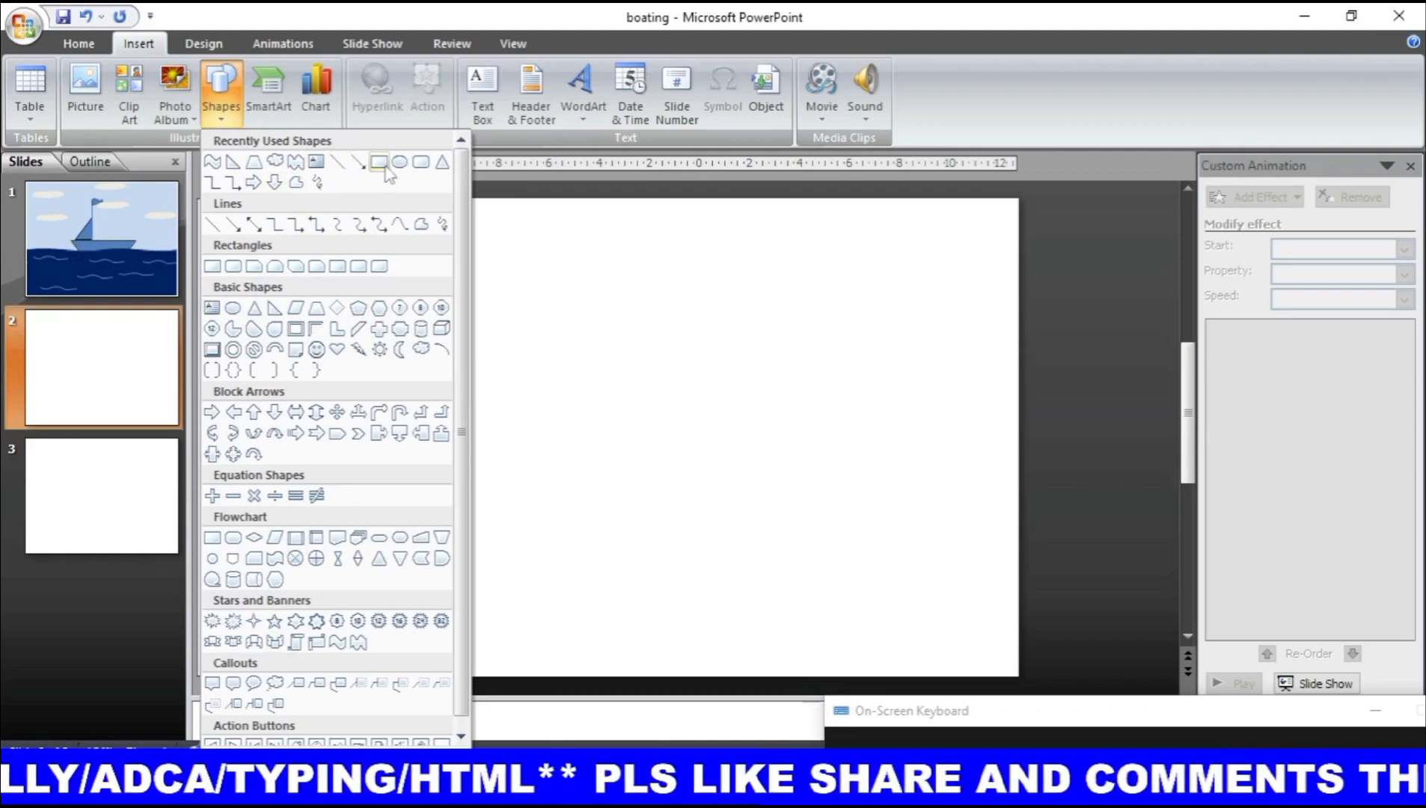
Step: Draw a full-width rectangle along the bottom of slide 2 and a full-width wave shape overlapping its upper edge
left_click(384, 165)
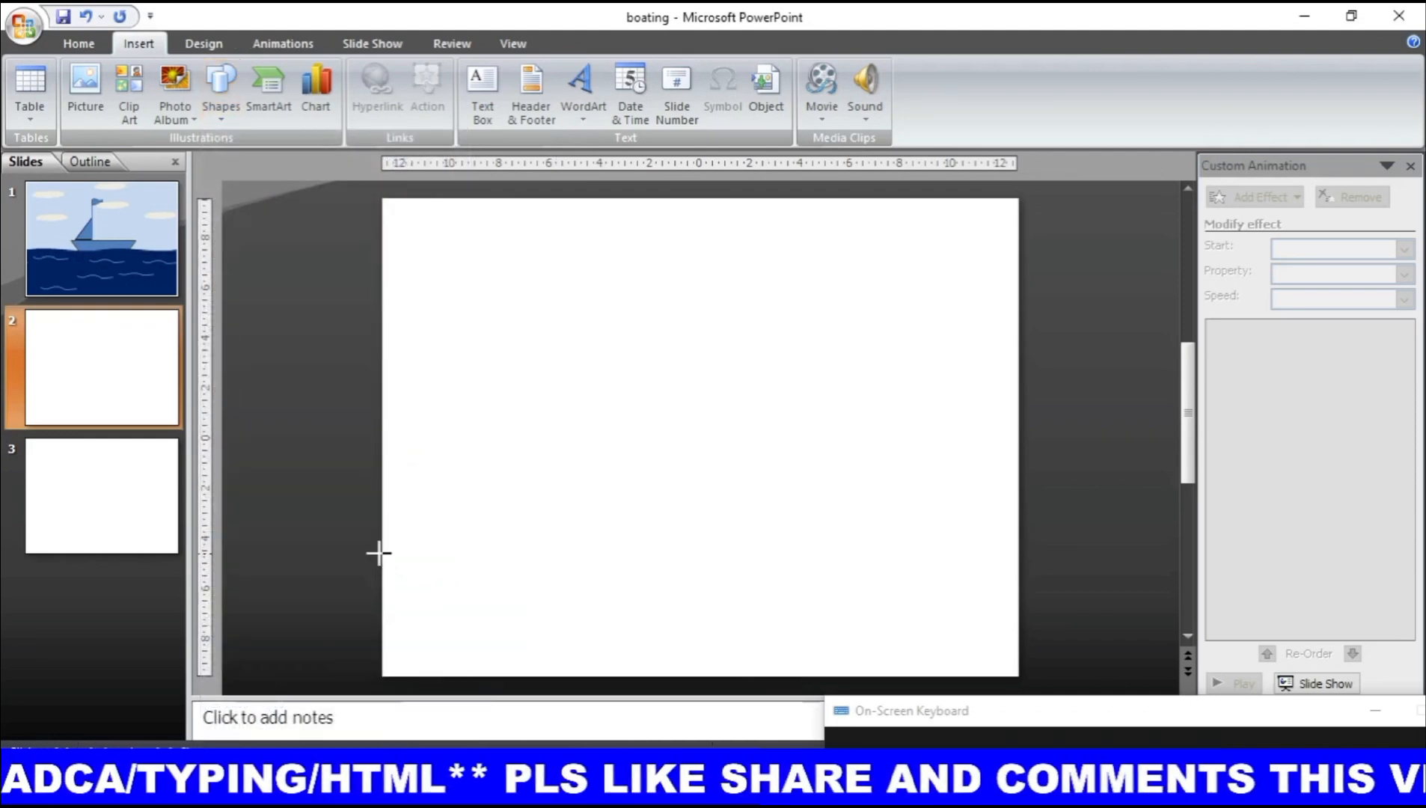
mouse_move(379, 553)
left_mouse_down()
mouse_move(672, 636)
mouse_move(1056, 675)
mouse_move(1020, 677)
left_mouse_up()
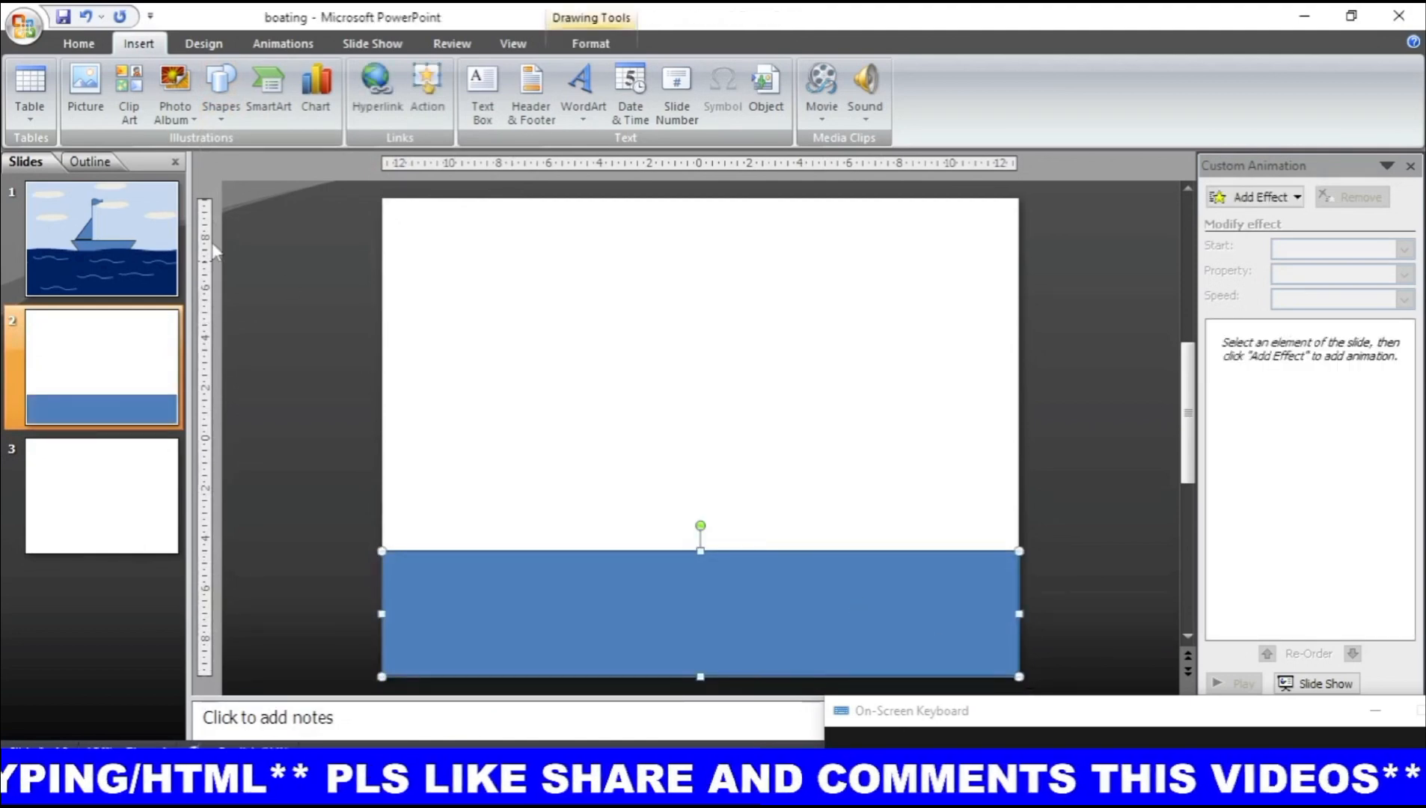
left_click(217, 112)
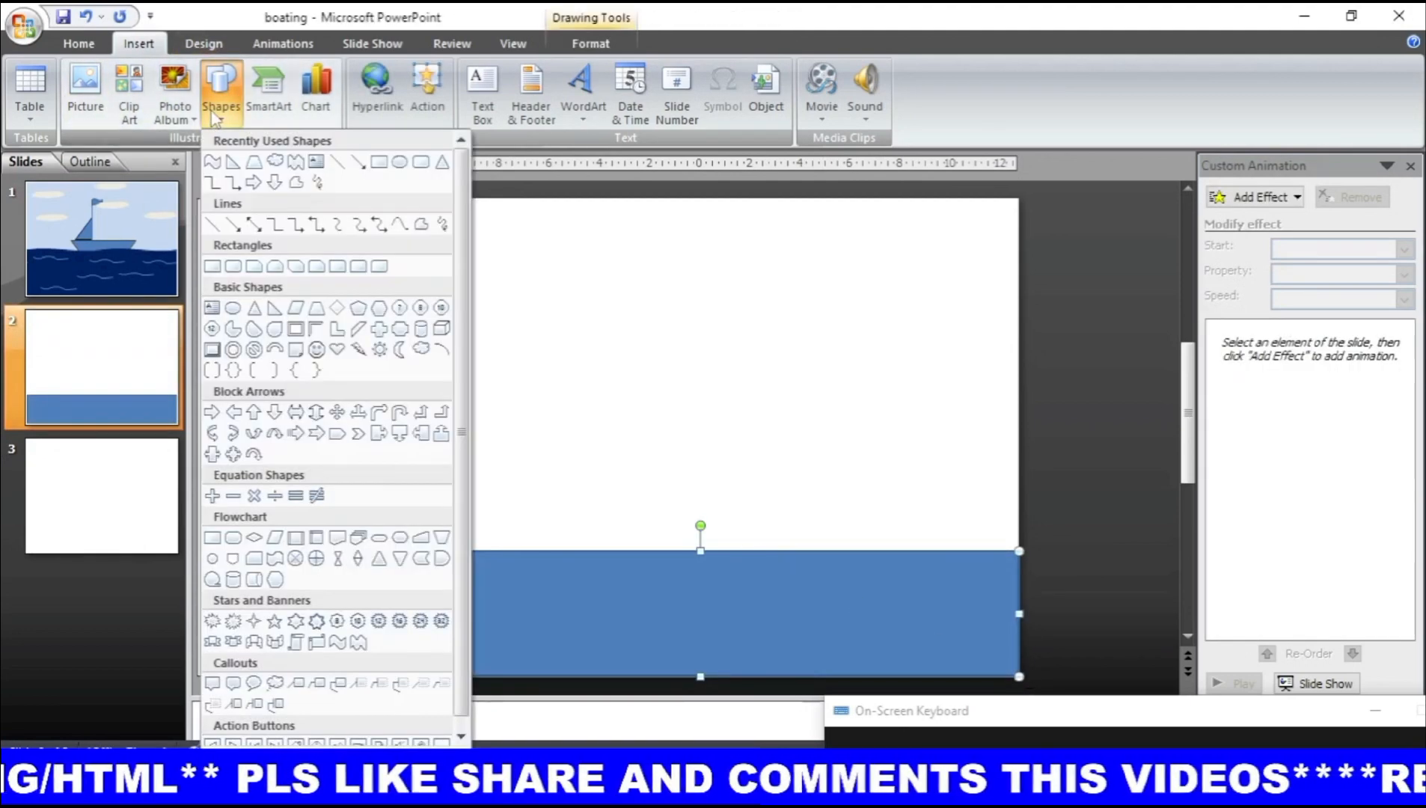
left_click(294, 163)
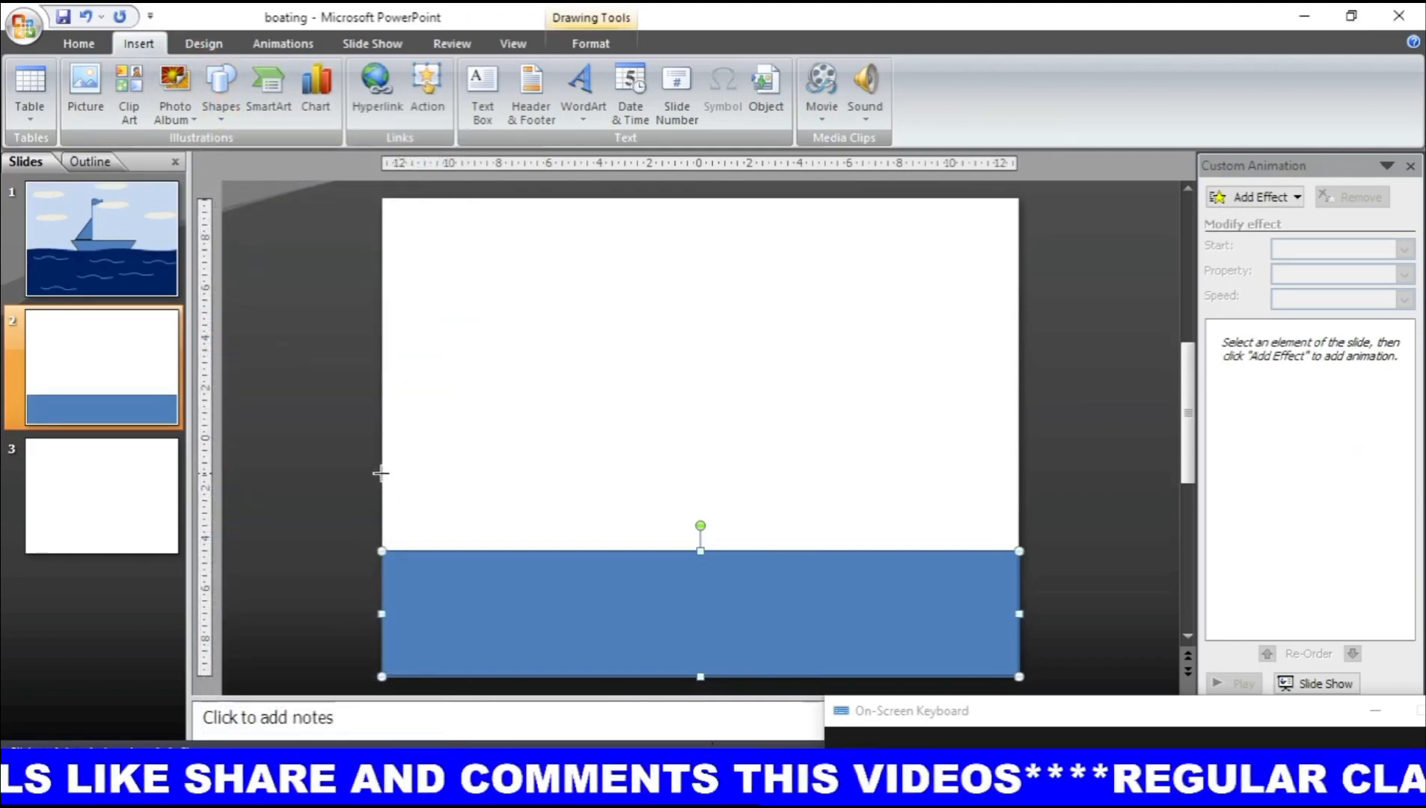
left_click_drag(381, 473, 1021, 582)
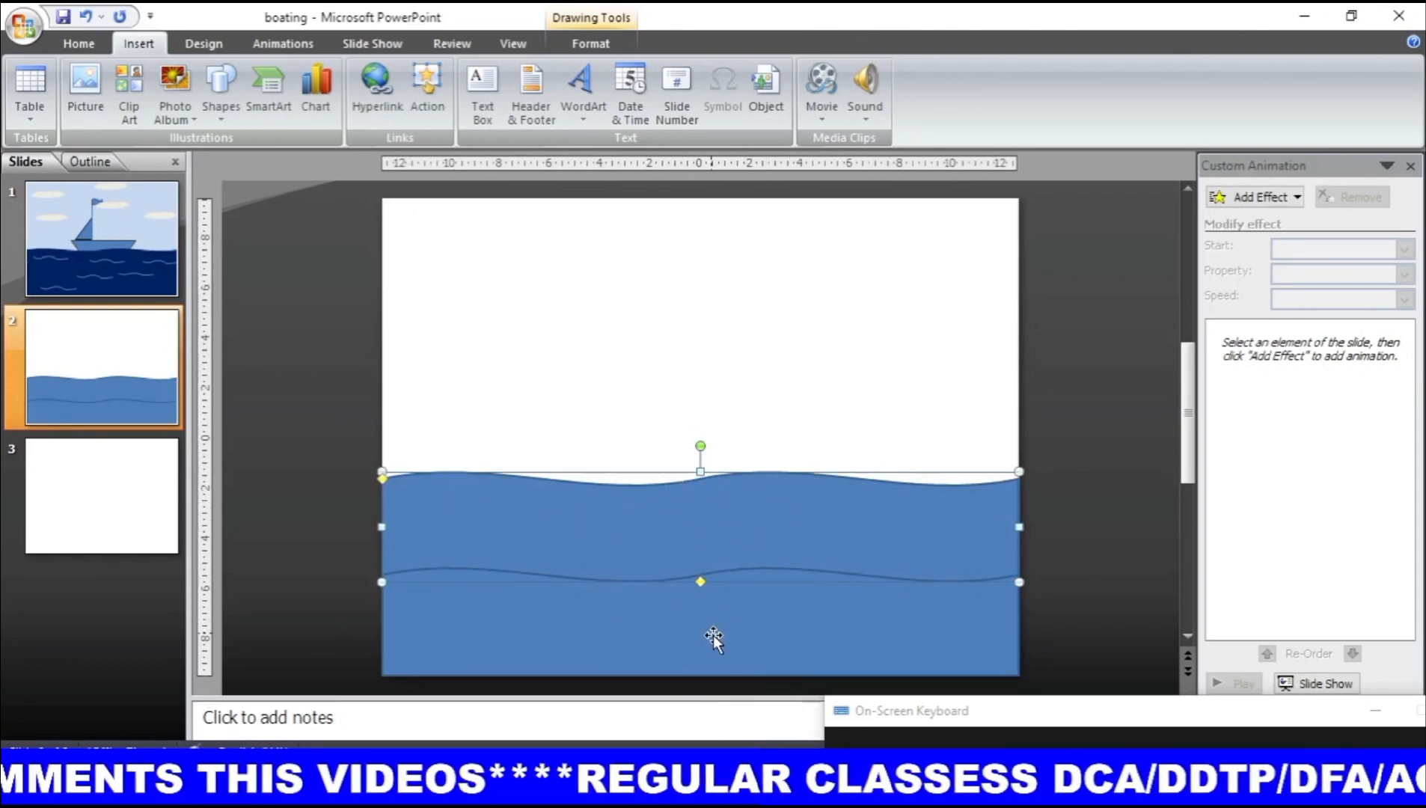
left_click(742, 424)
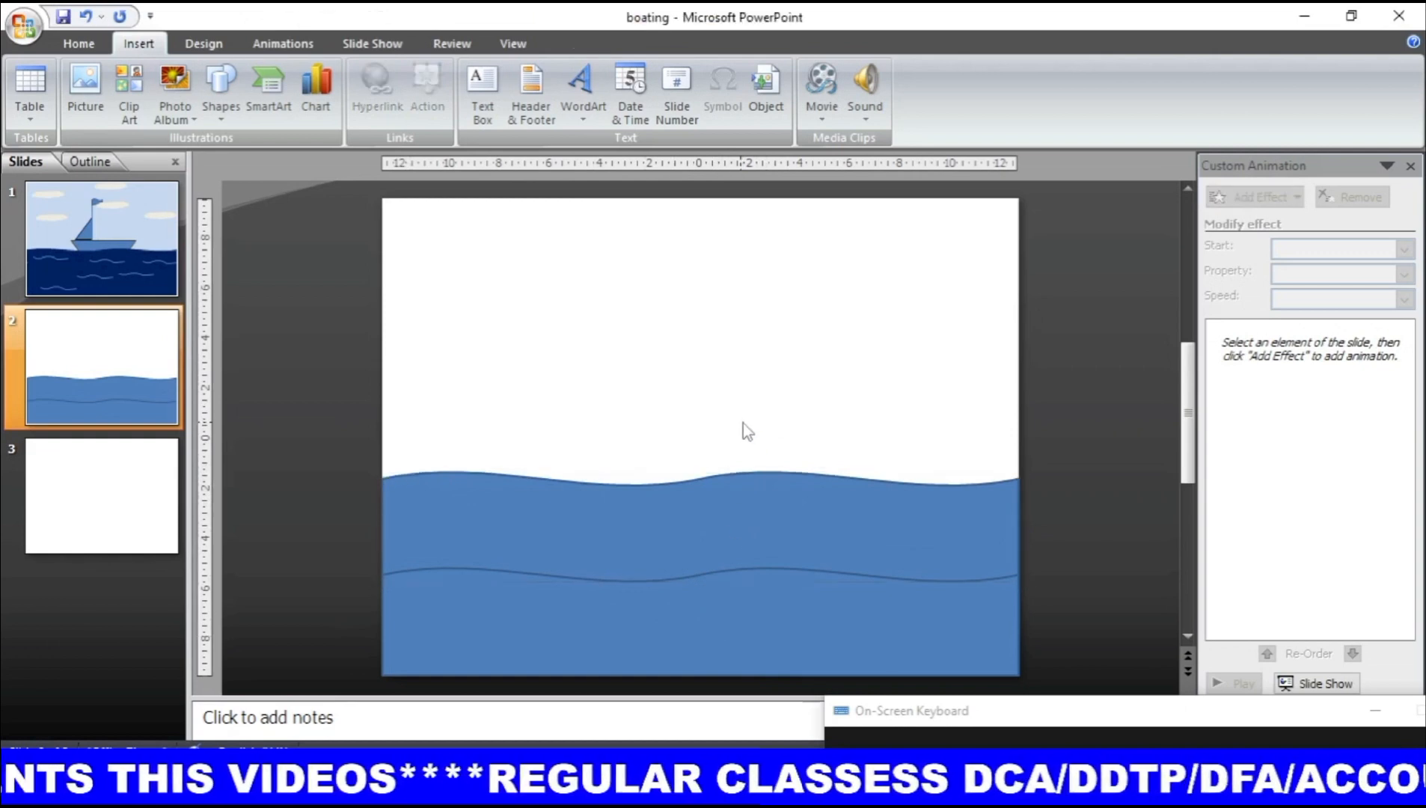
Step: Fill both the wave and the rectangle with the standard Dark Blue and set their outlines to the same colour
left_click(636, 526)
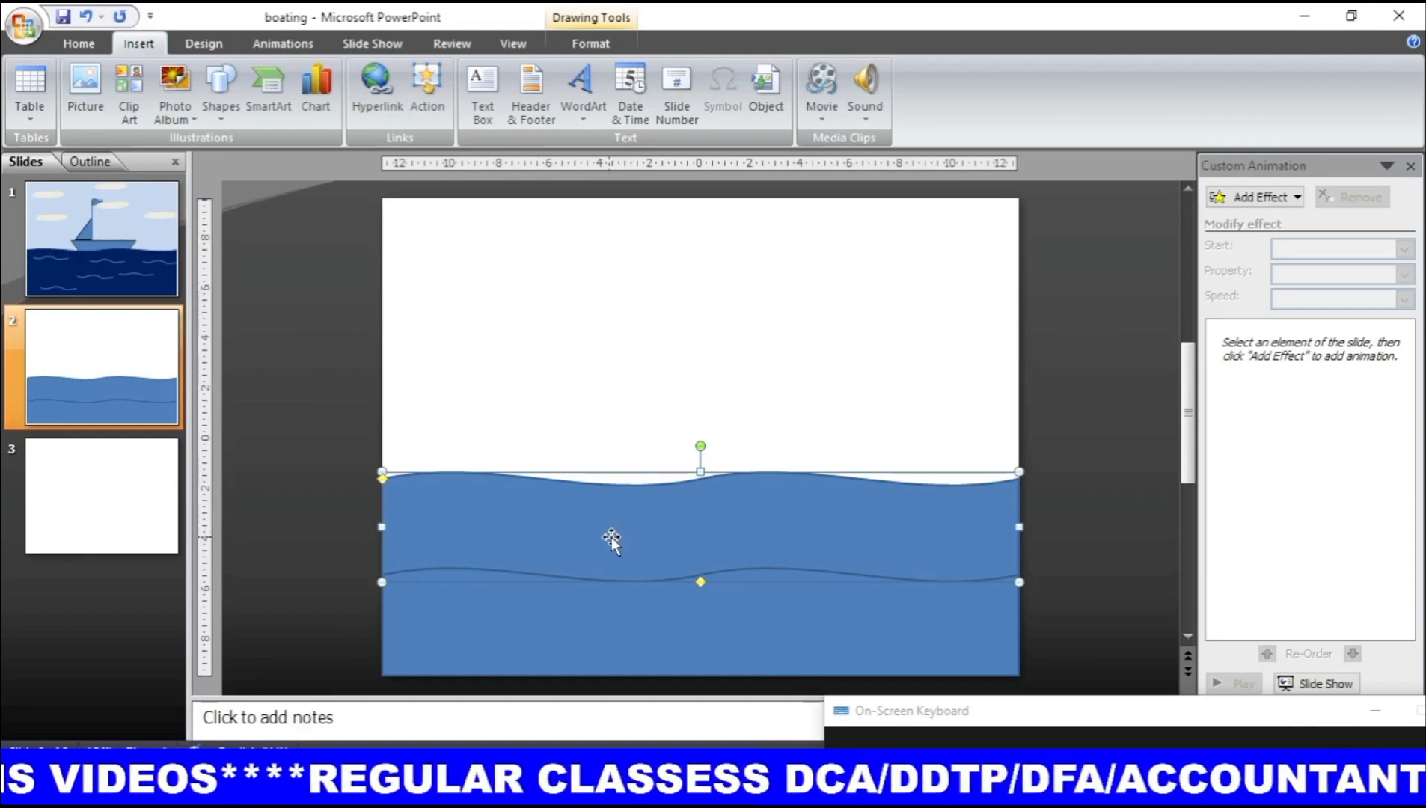
left_click(592, 638, "shift")
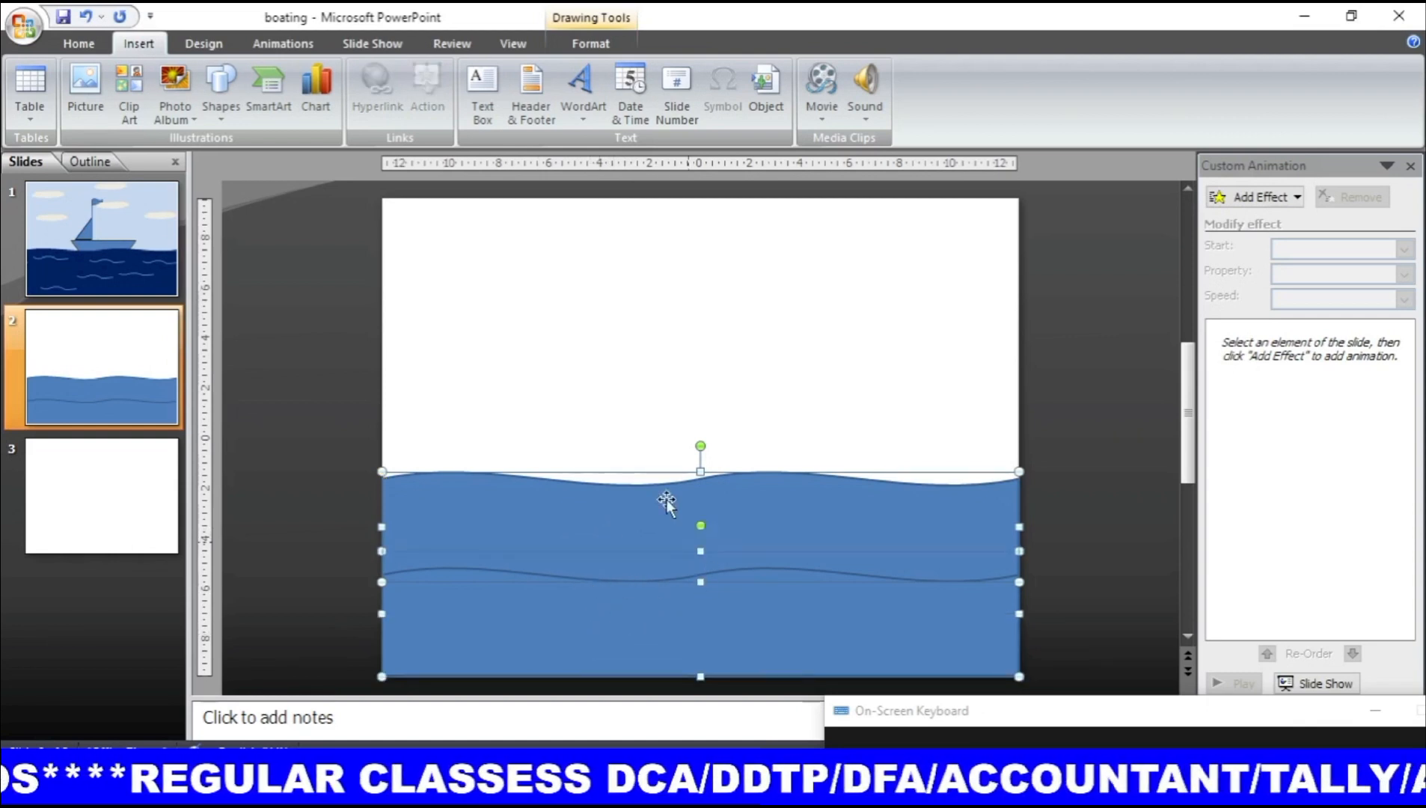
left_click(592, 43)
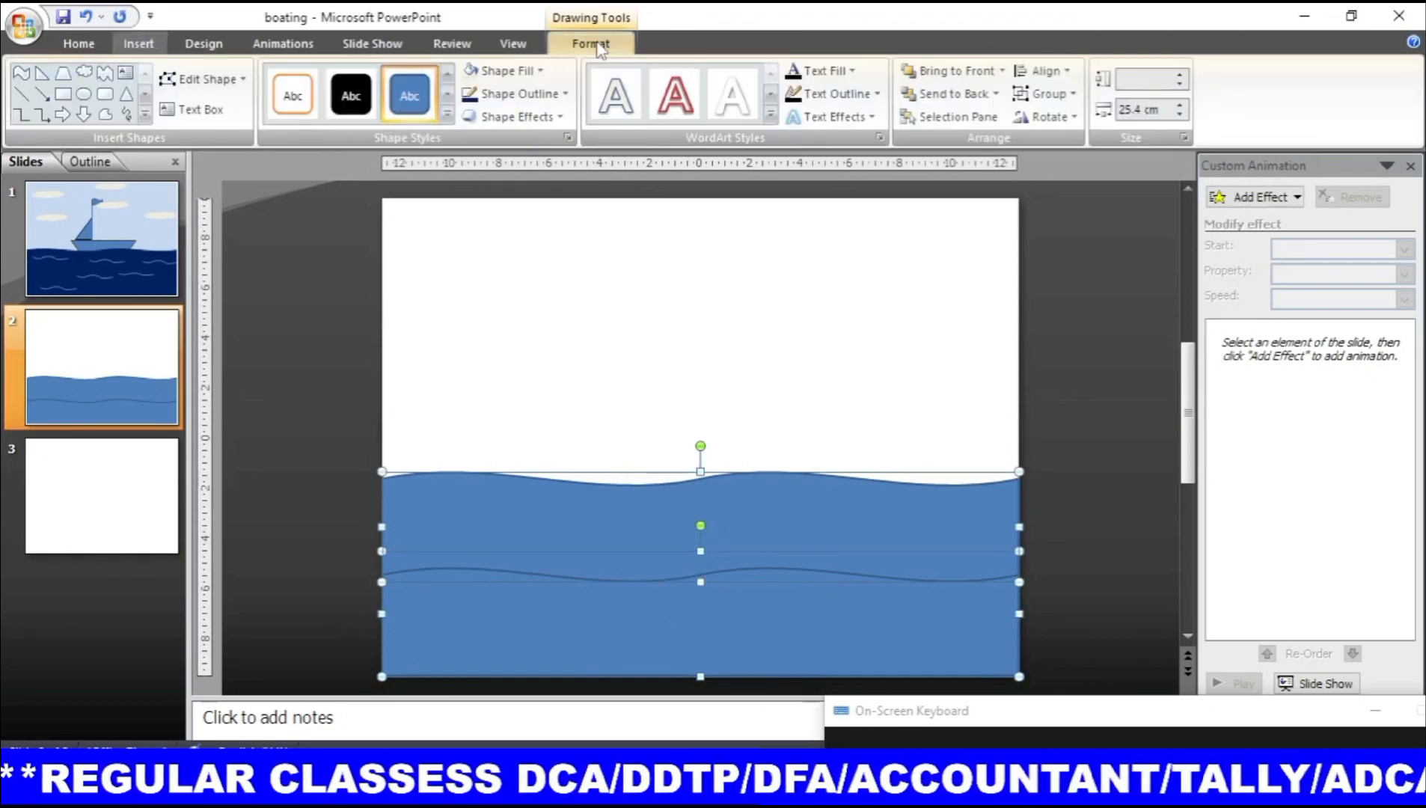
left_click(528, 75)
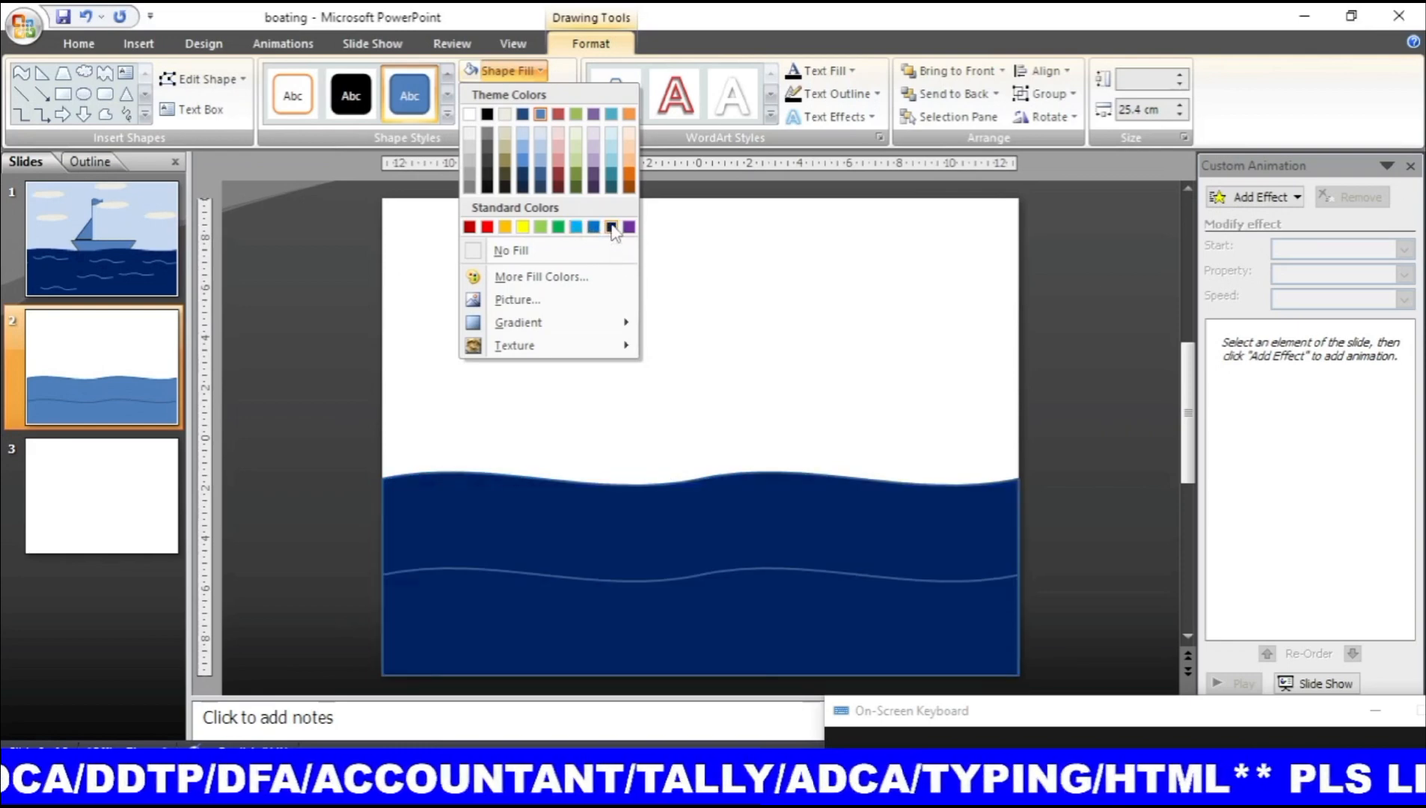
left_click(611, 229)
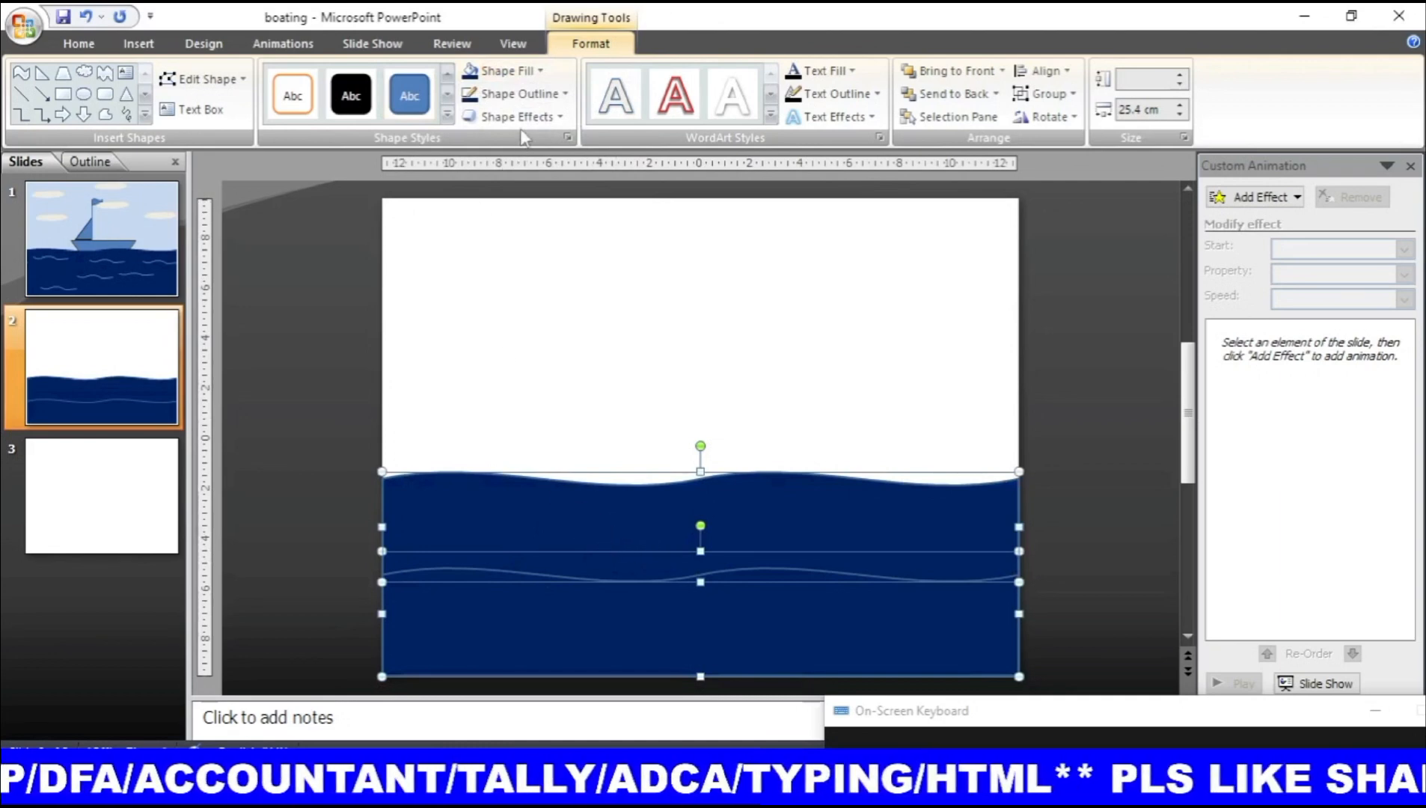
left_click(520, 94)
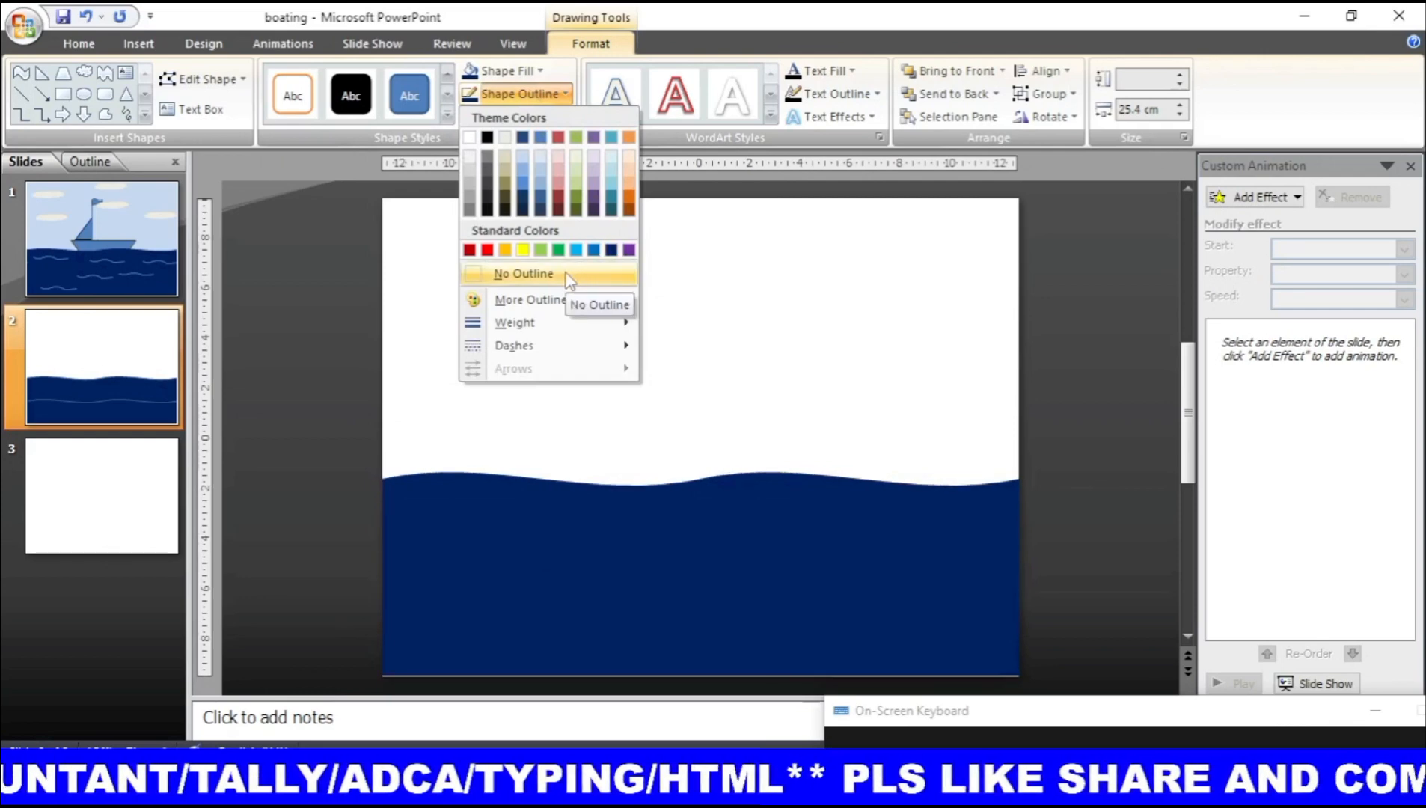
left_click(612, 250)
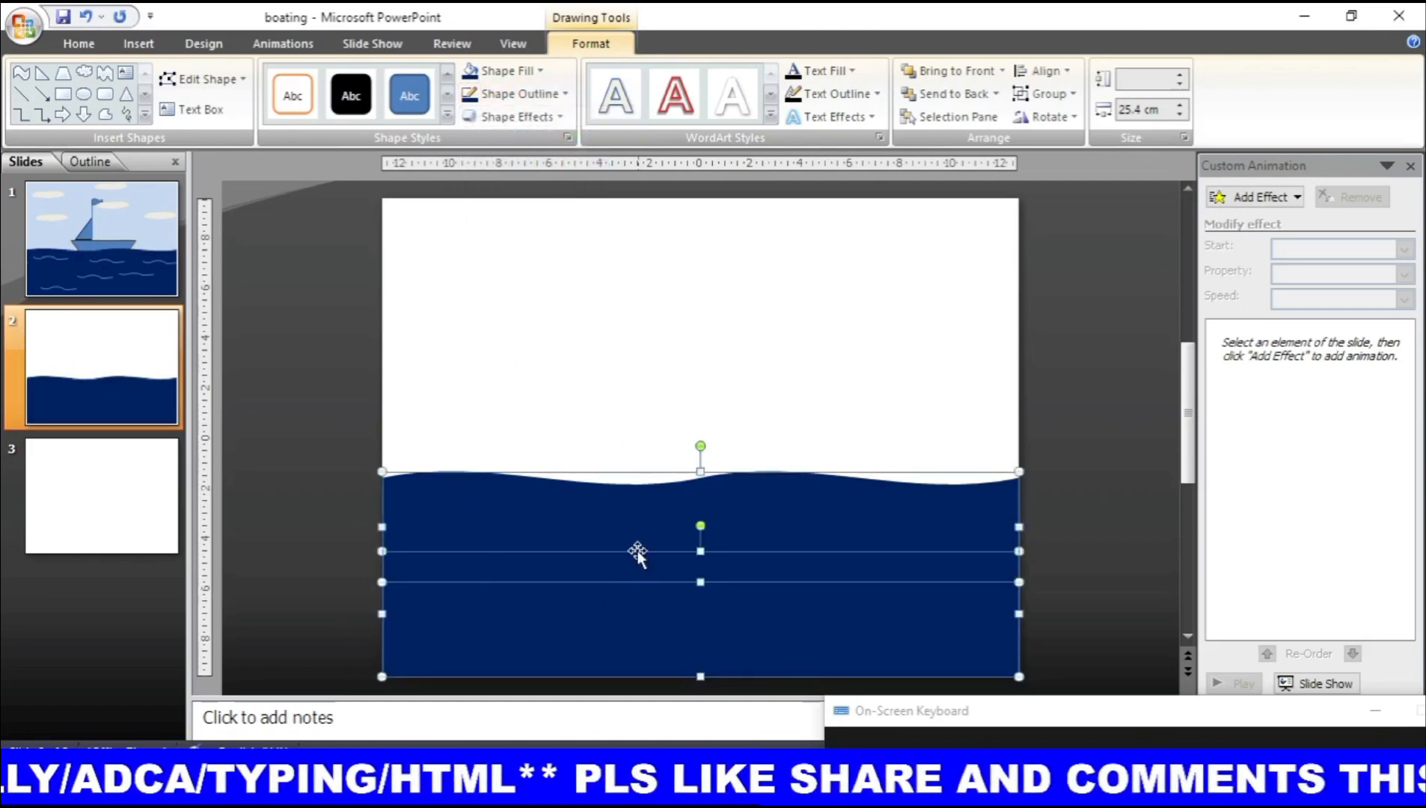
Step: Group the dark blue wave and rectangle into one sea object
left_click(1061, 96)
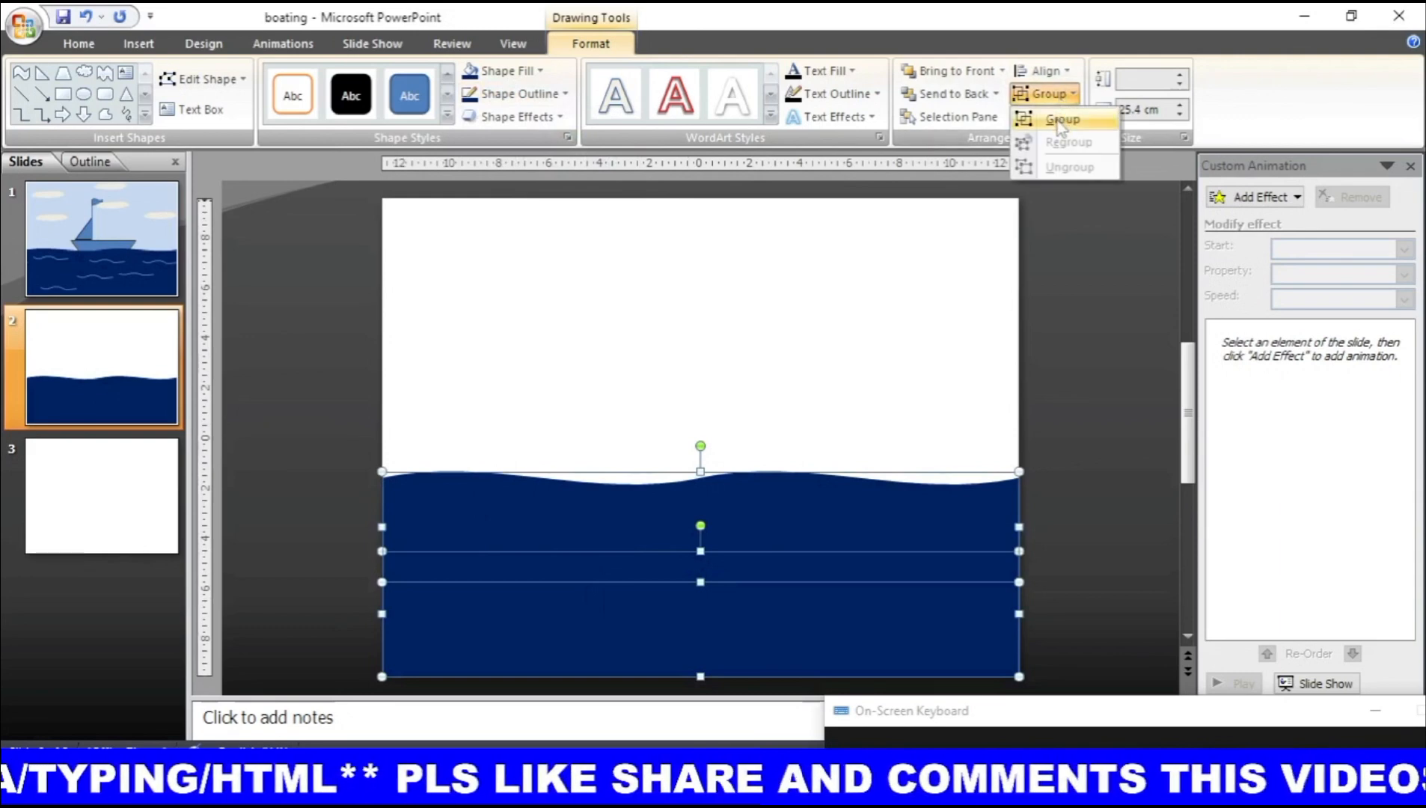
left_click(1060, 121)
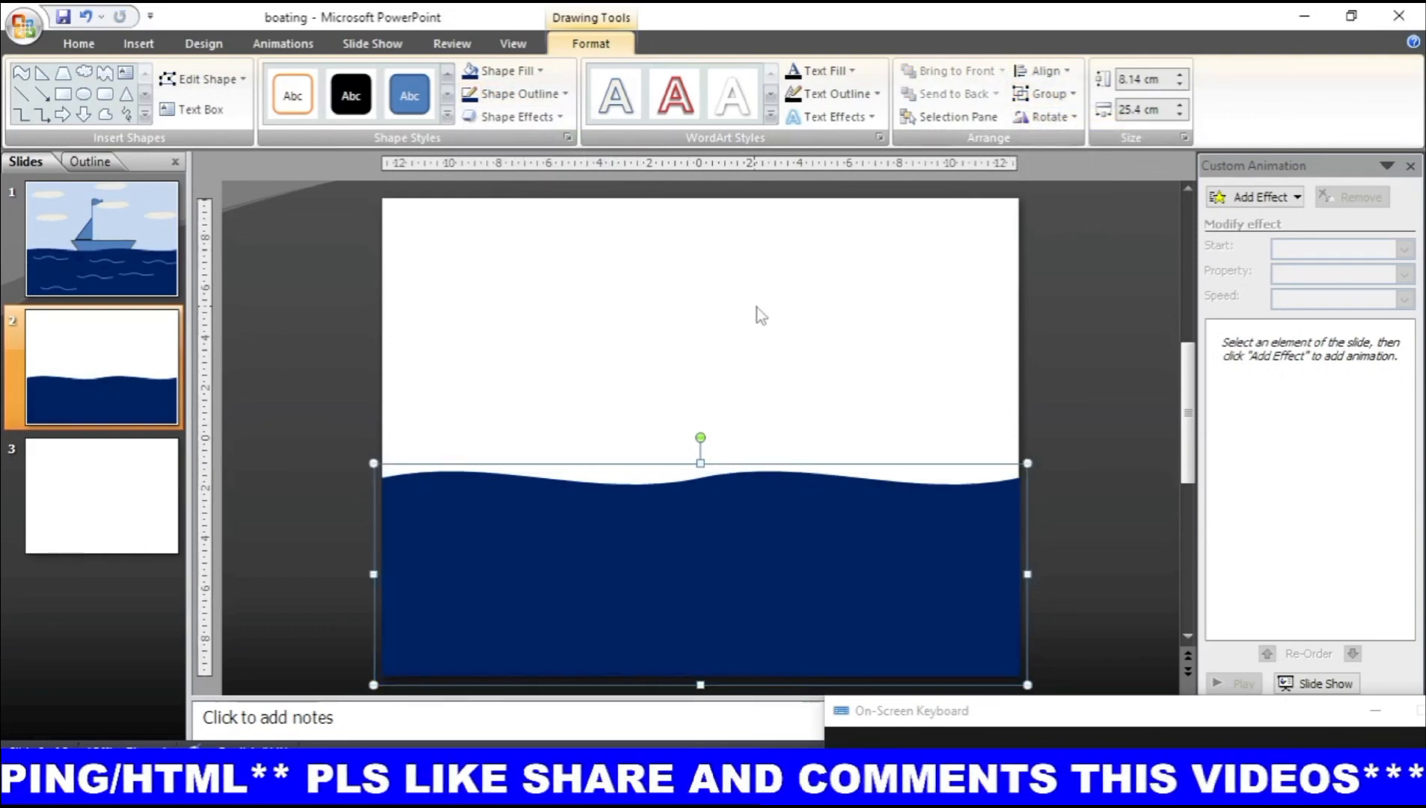
left_click(690, 388)
left_click(611, 505)
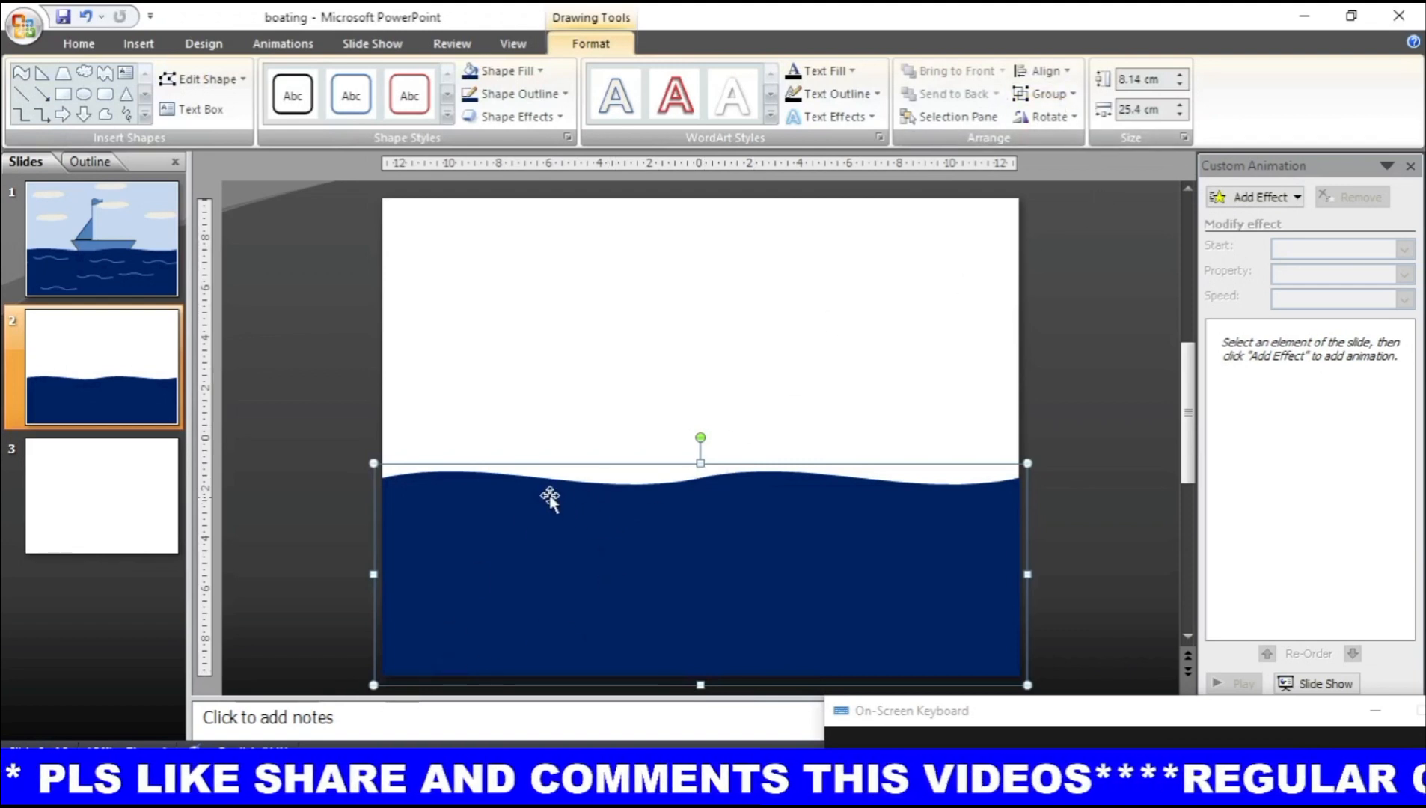
left_click(534, 421)
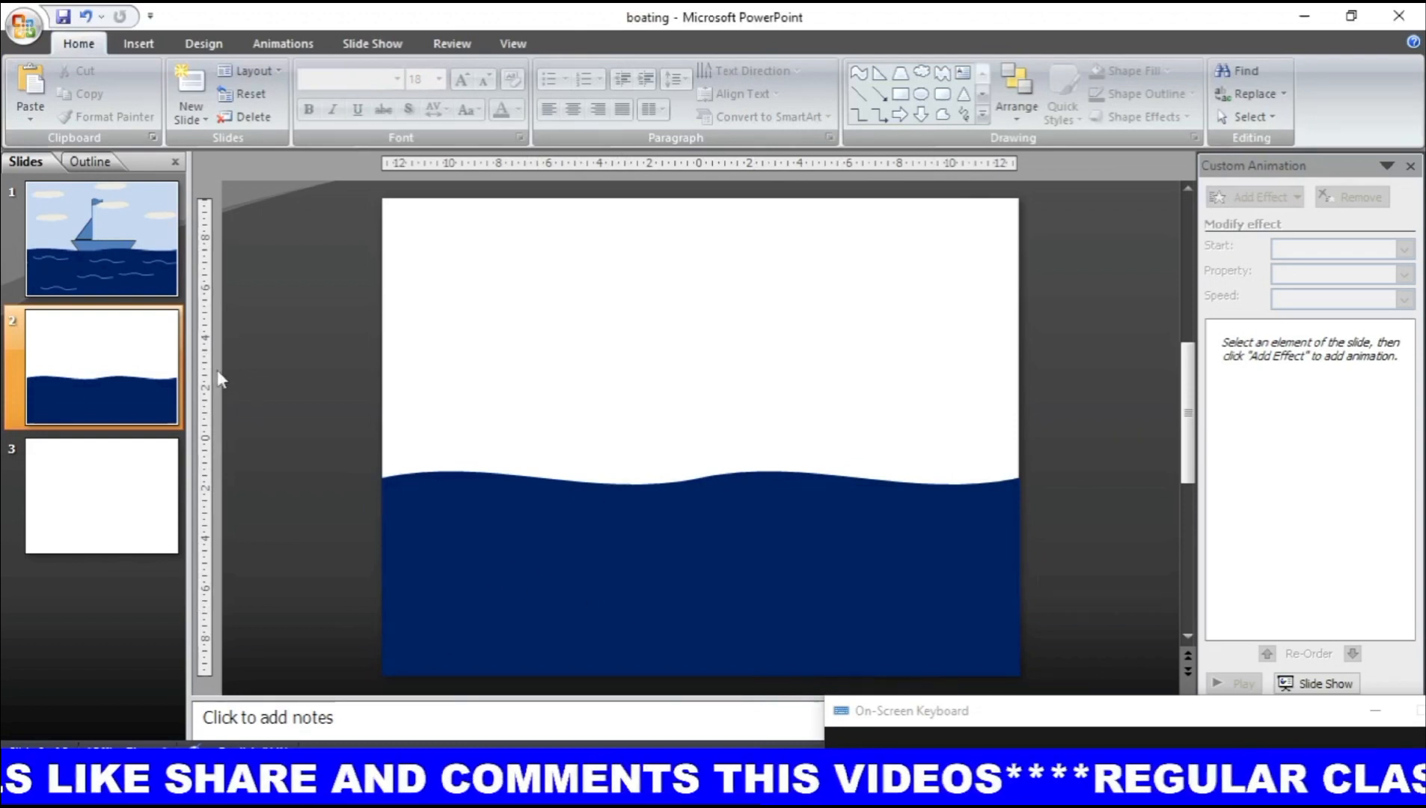
Step: Check the finished scene on slide 1, then scribble a wavy line about 6.1 cm wide on the left of slide 2's sea
left_click(128, 262)
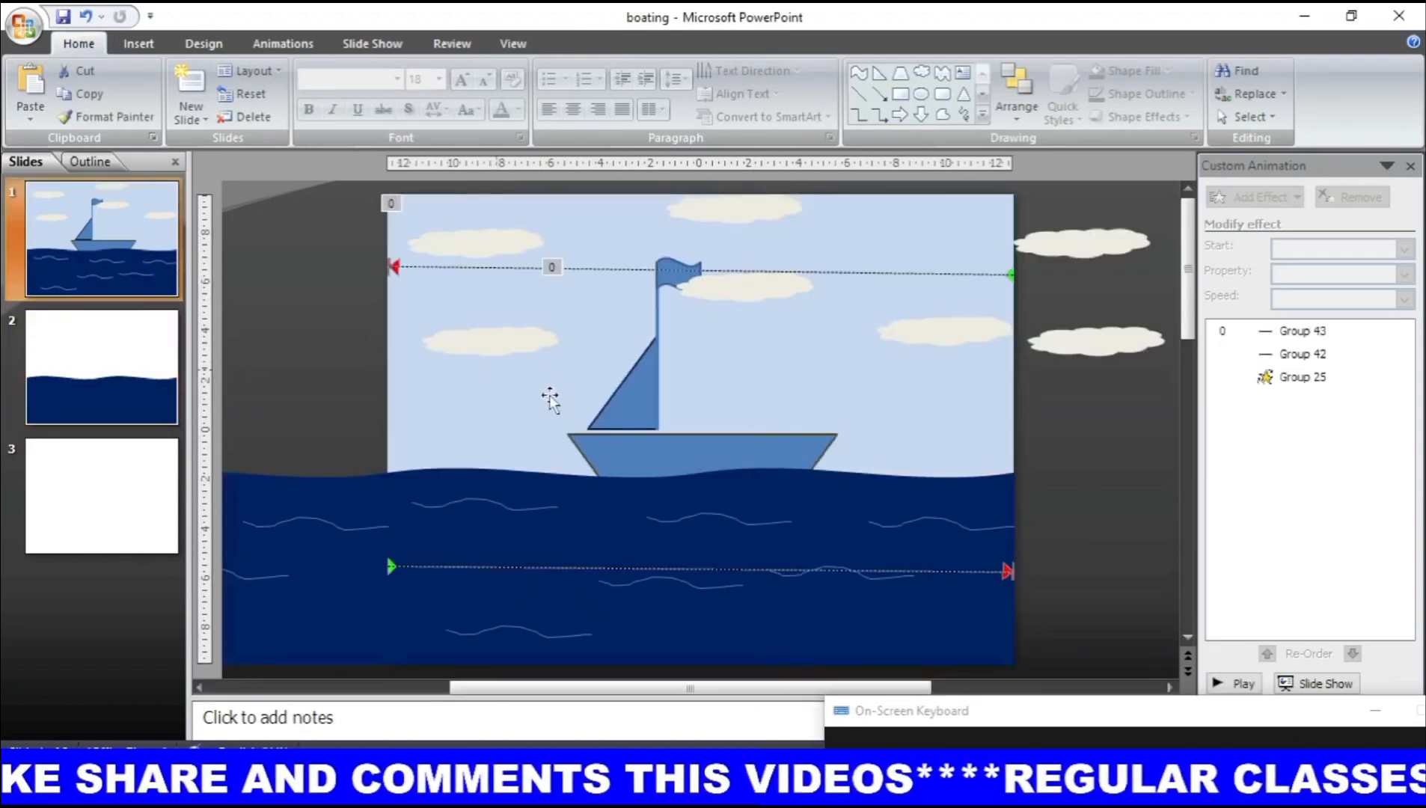
left_click(116, 385)
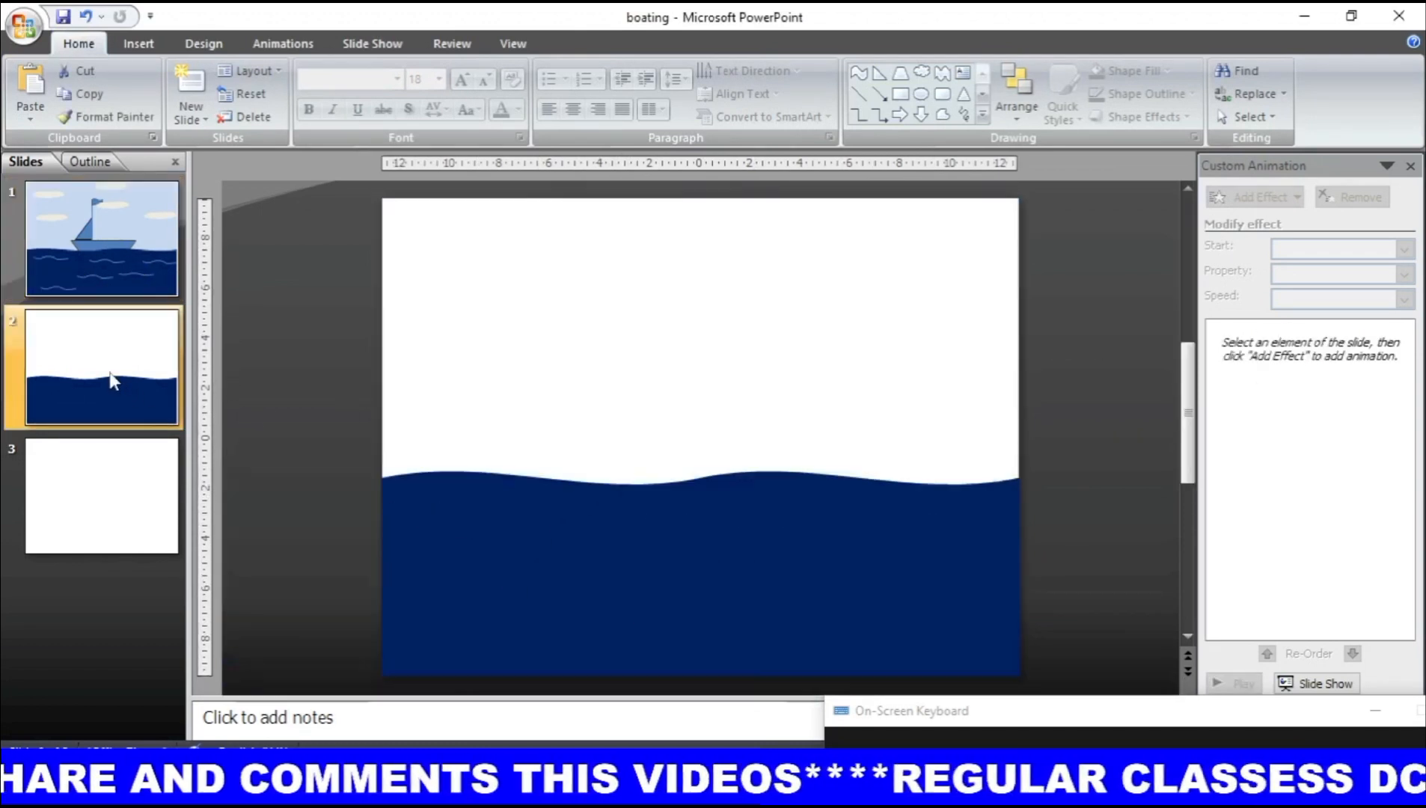
left_click(136, 48)
left_click(222, 90)
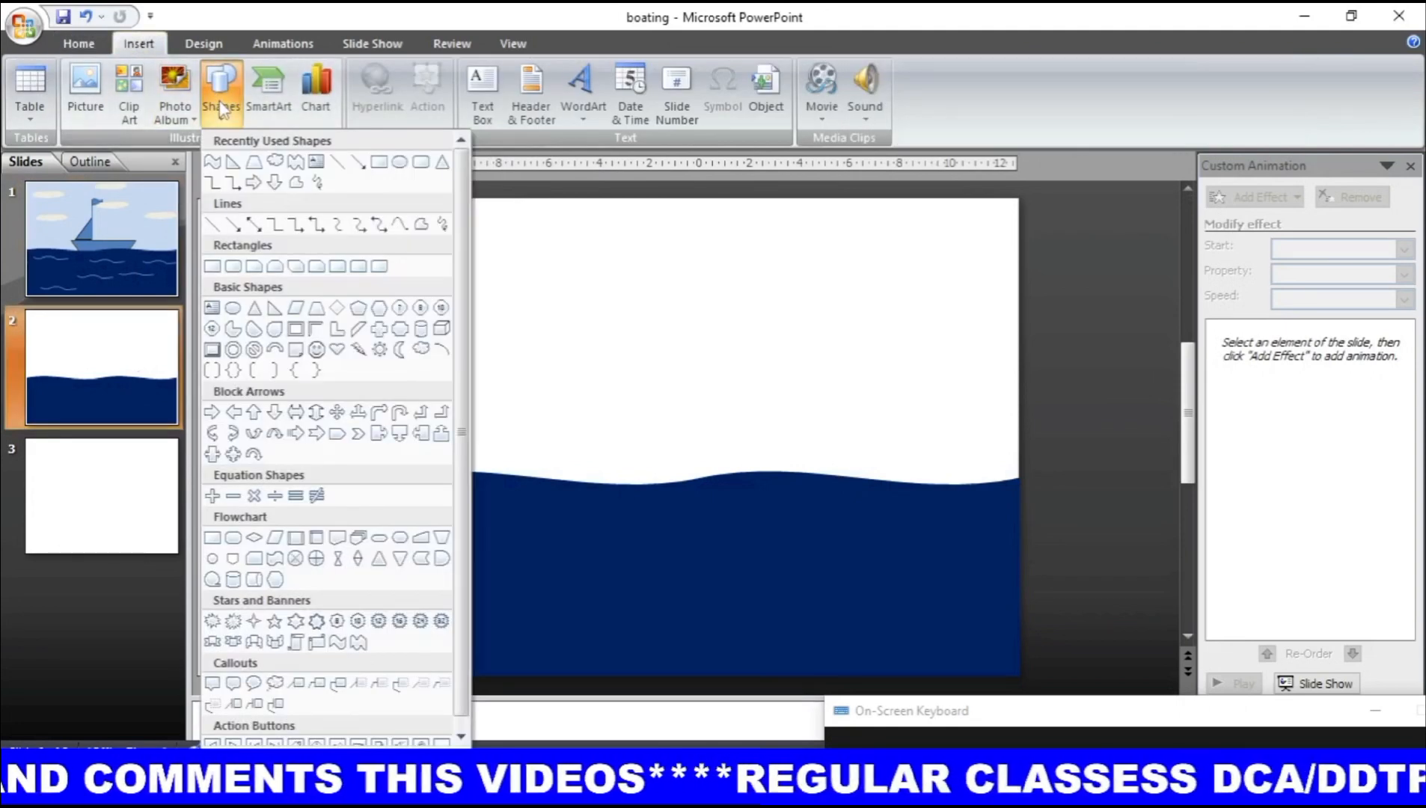
left_click(318, 184)
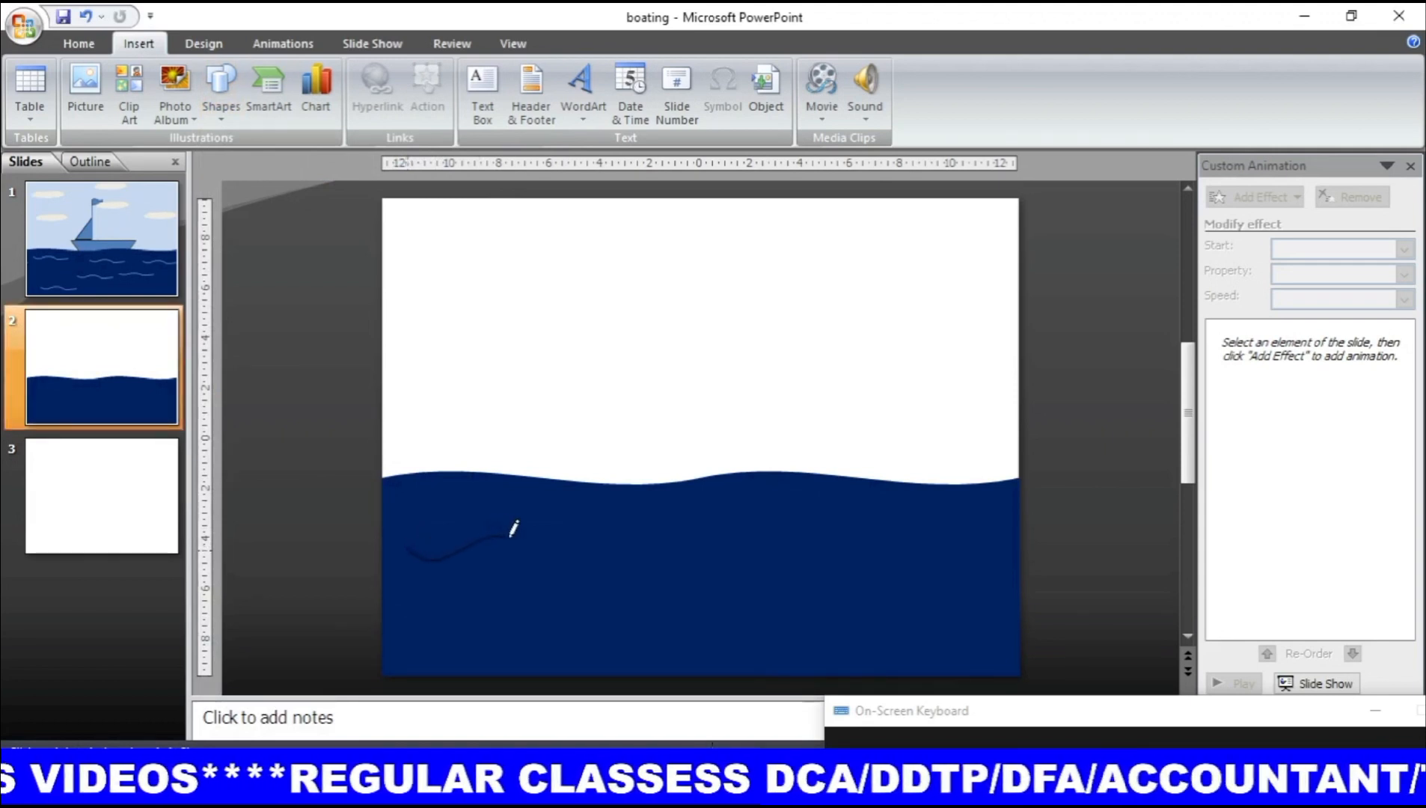
mouse_move(407, 560)
left_mouse_down()
mouse_move(561, 555)
mouse_move(485, 547)
left_mouse_up()
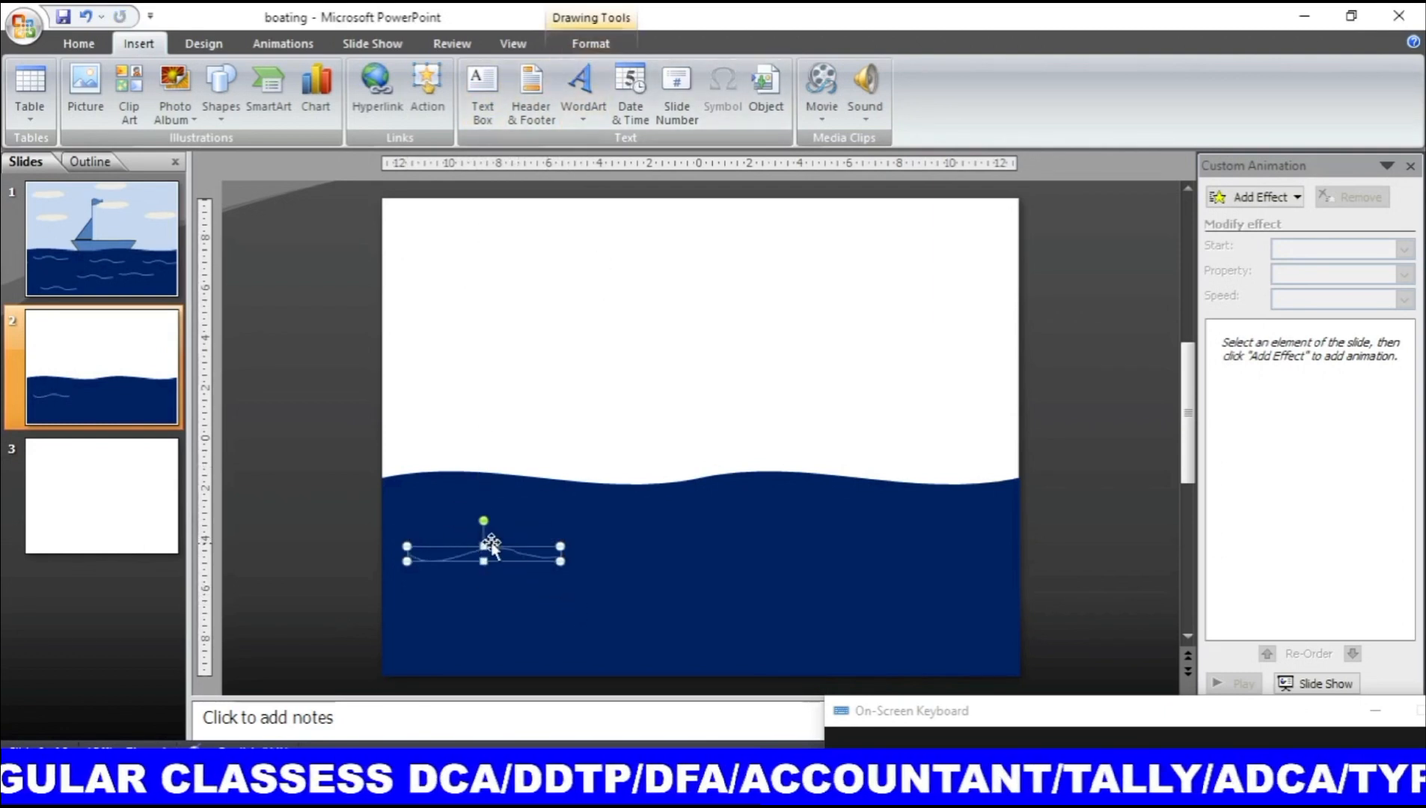
Step: Set the outline weight of the scribbled wavy line to 1½ pt
left_click(590, 44)
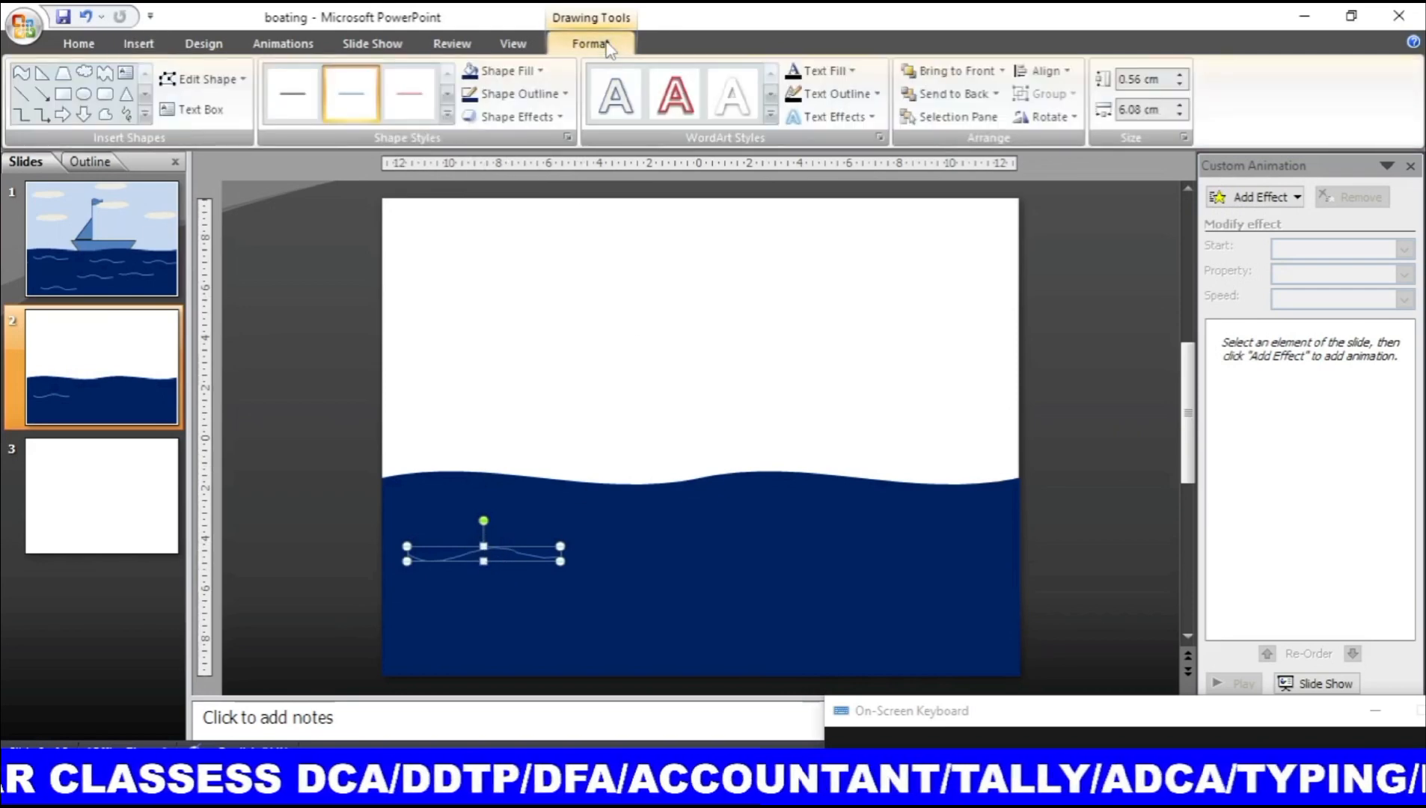
left_click(527, 94)
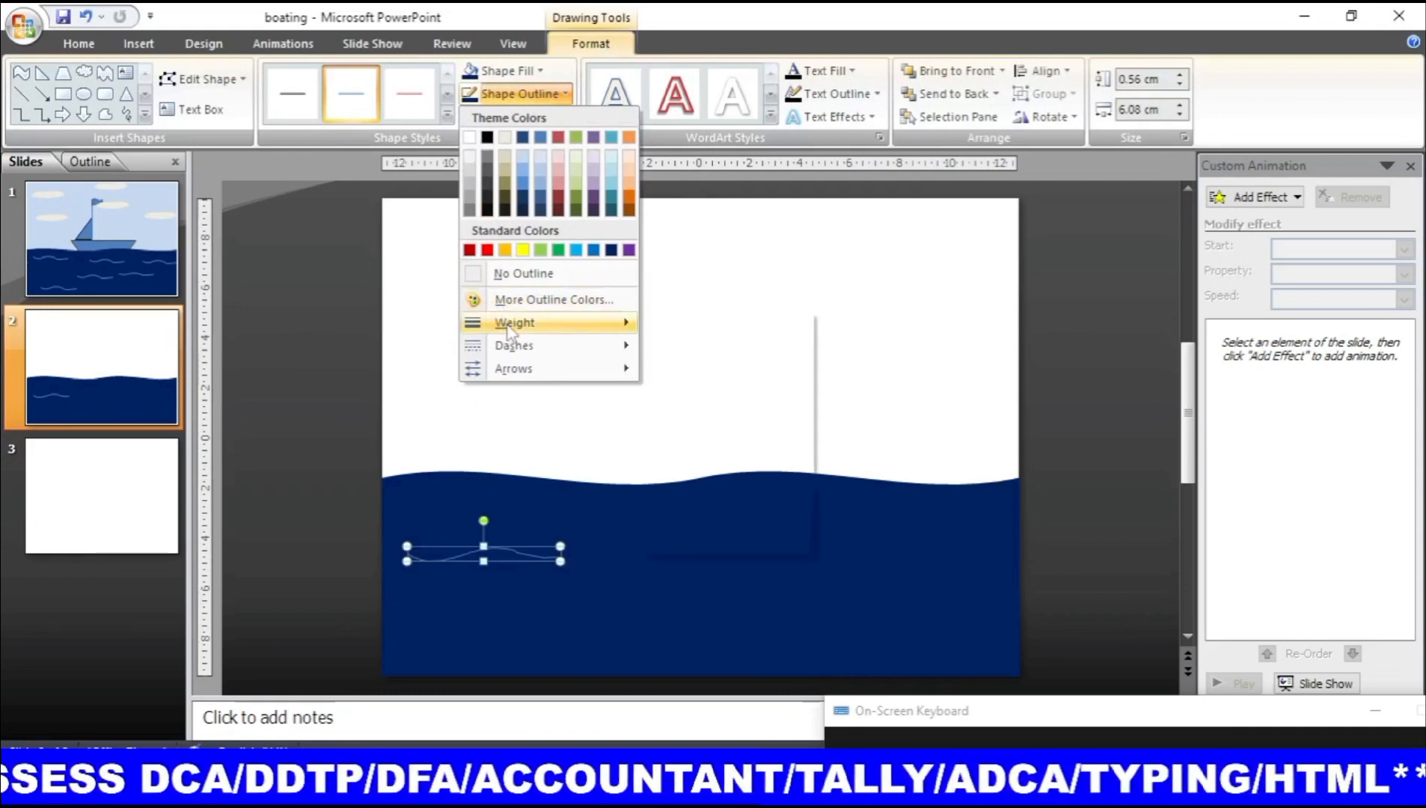
mouse_move(526, 329)
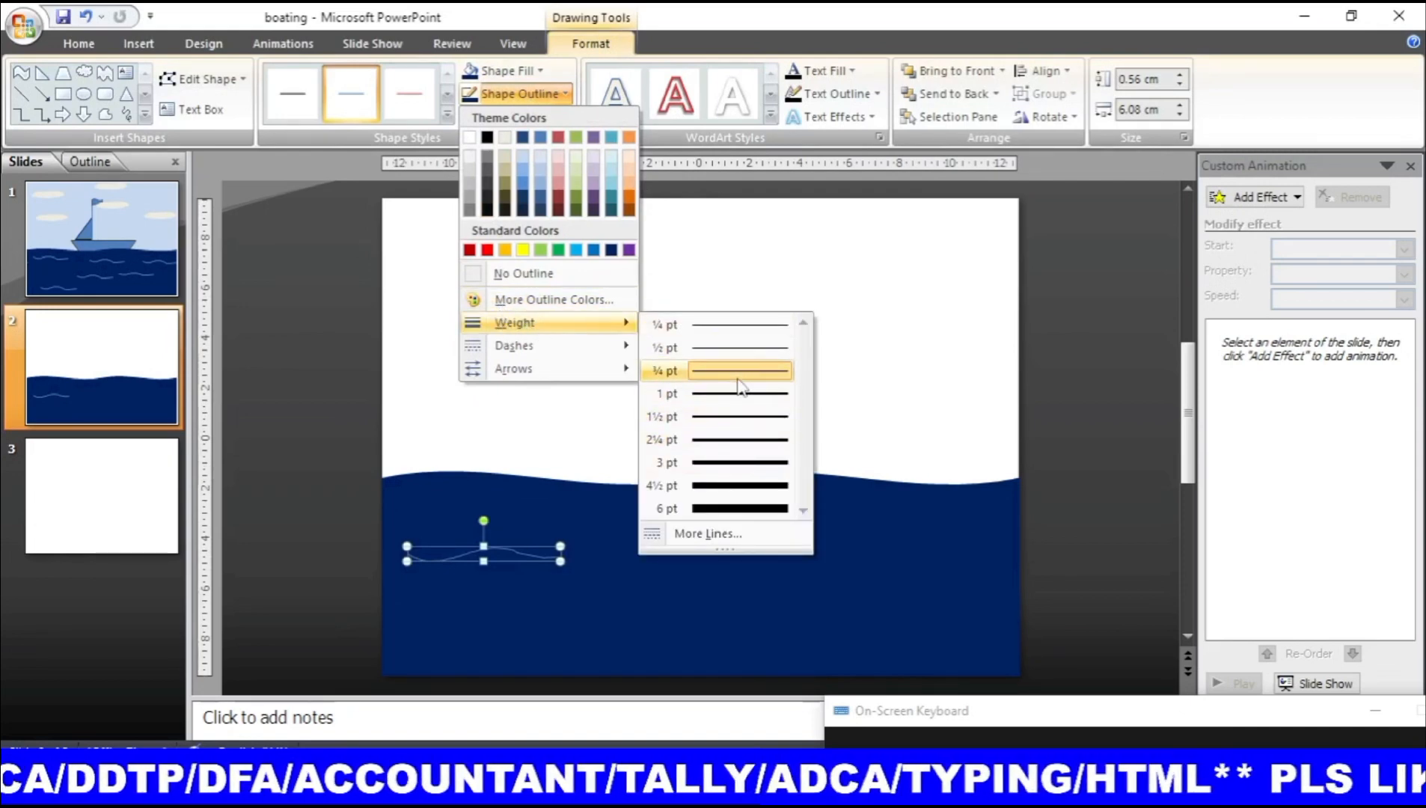
left_click(746, 417)
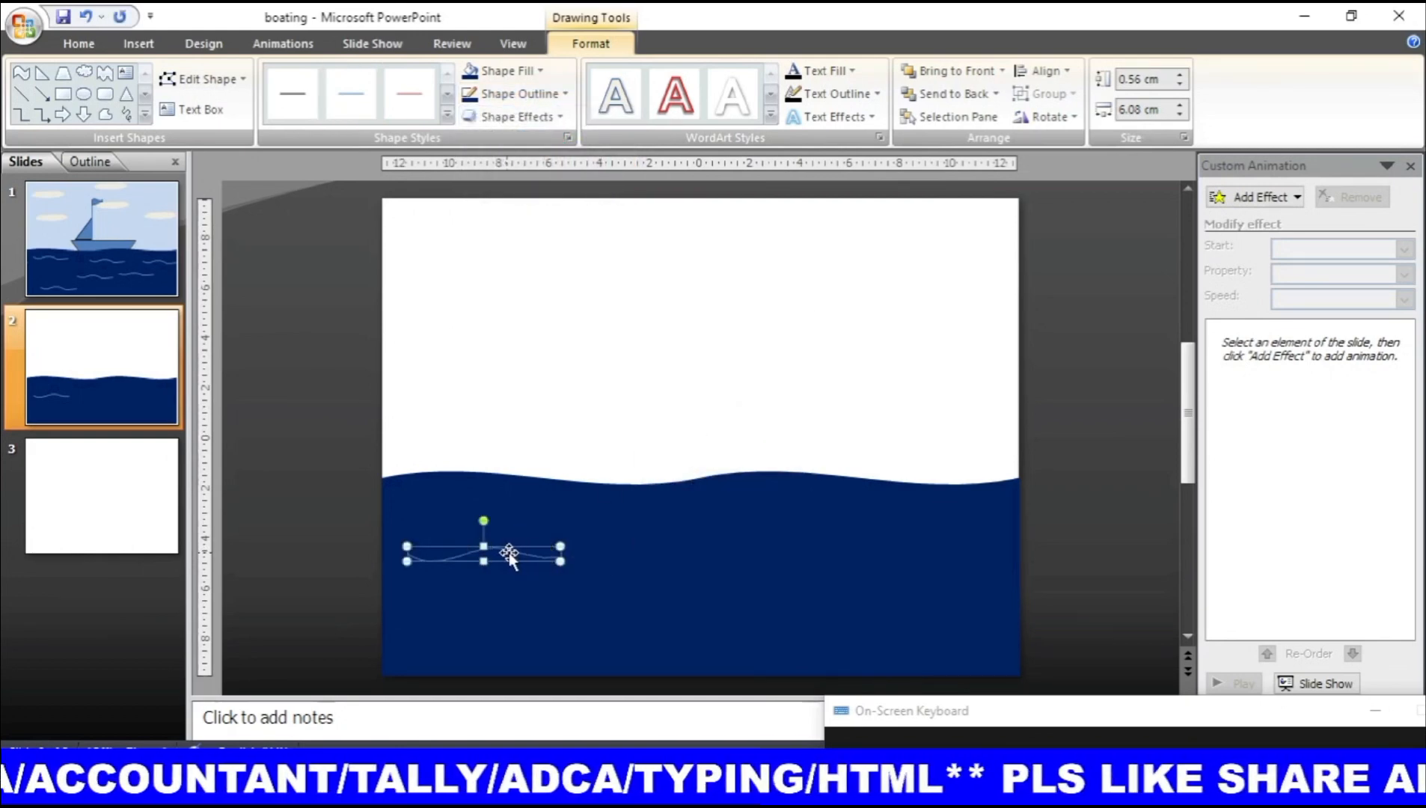
Step: Compare with slide 1, then copy the wavy line on slide 2 and paste eight duplicates of it
left_click(119, 246)
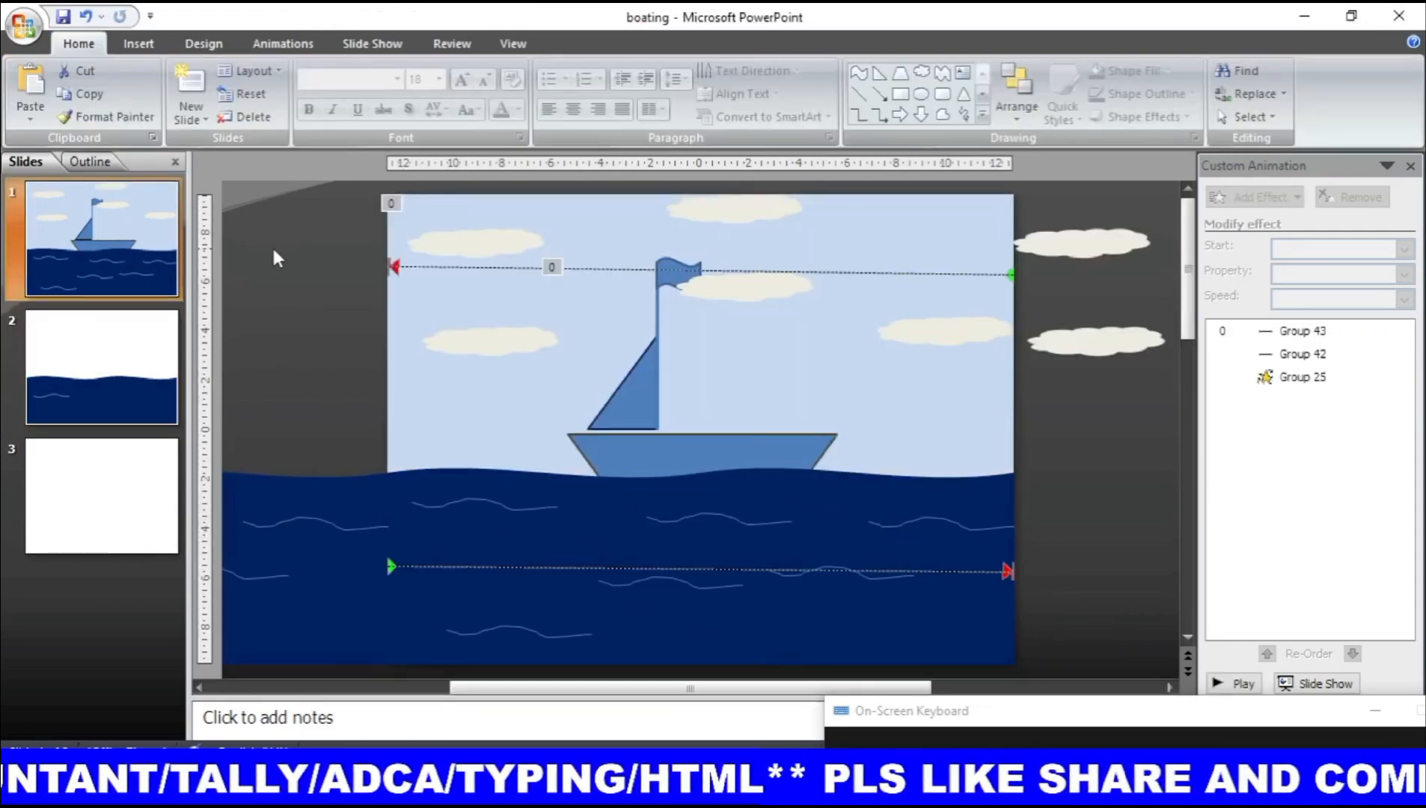
left_click(116, 399)
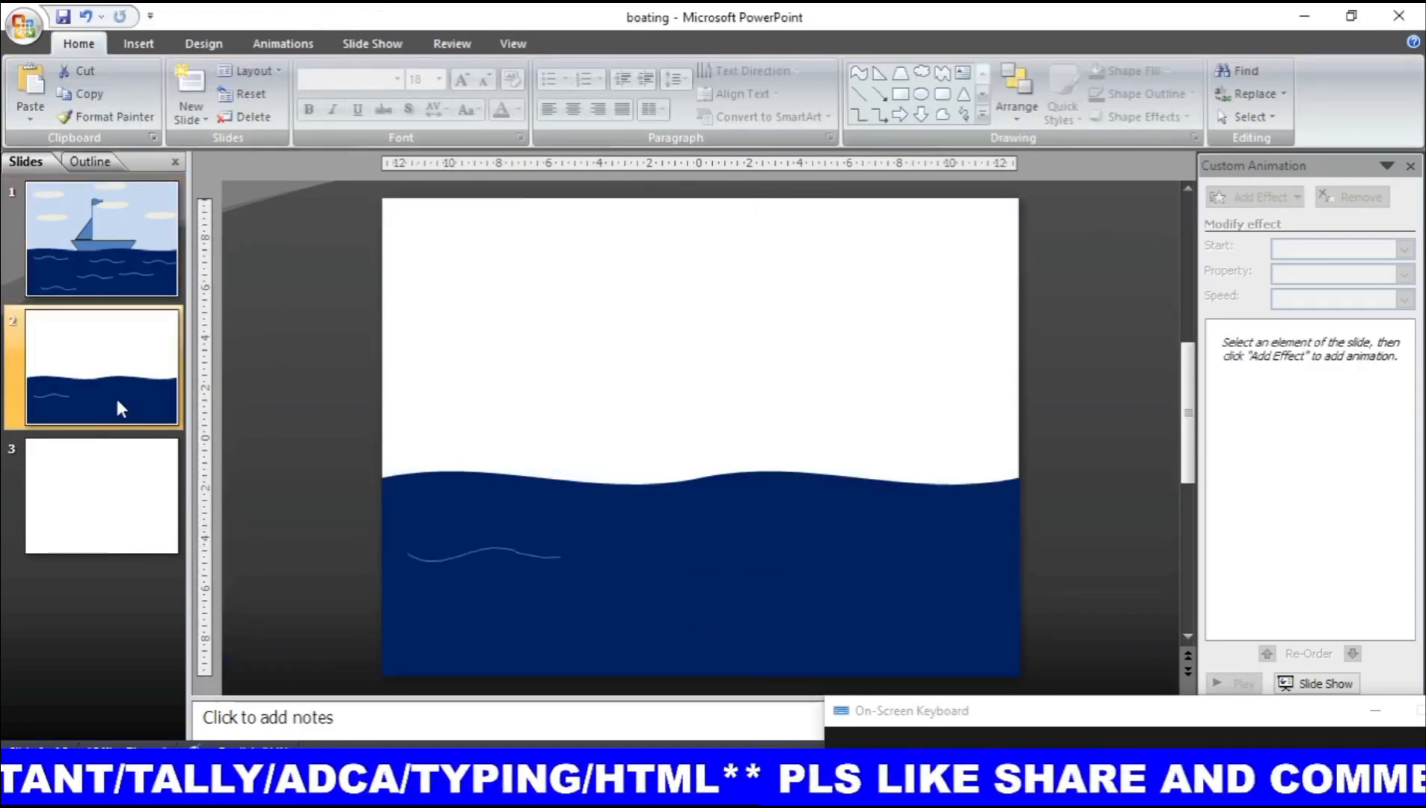
left_click(501, 552)
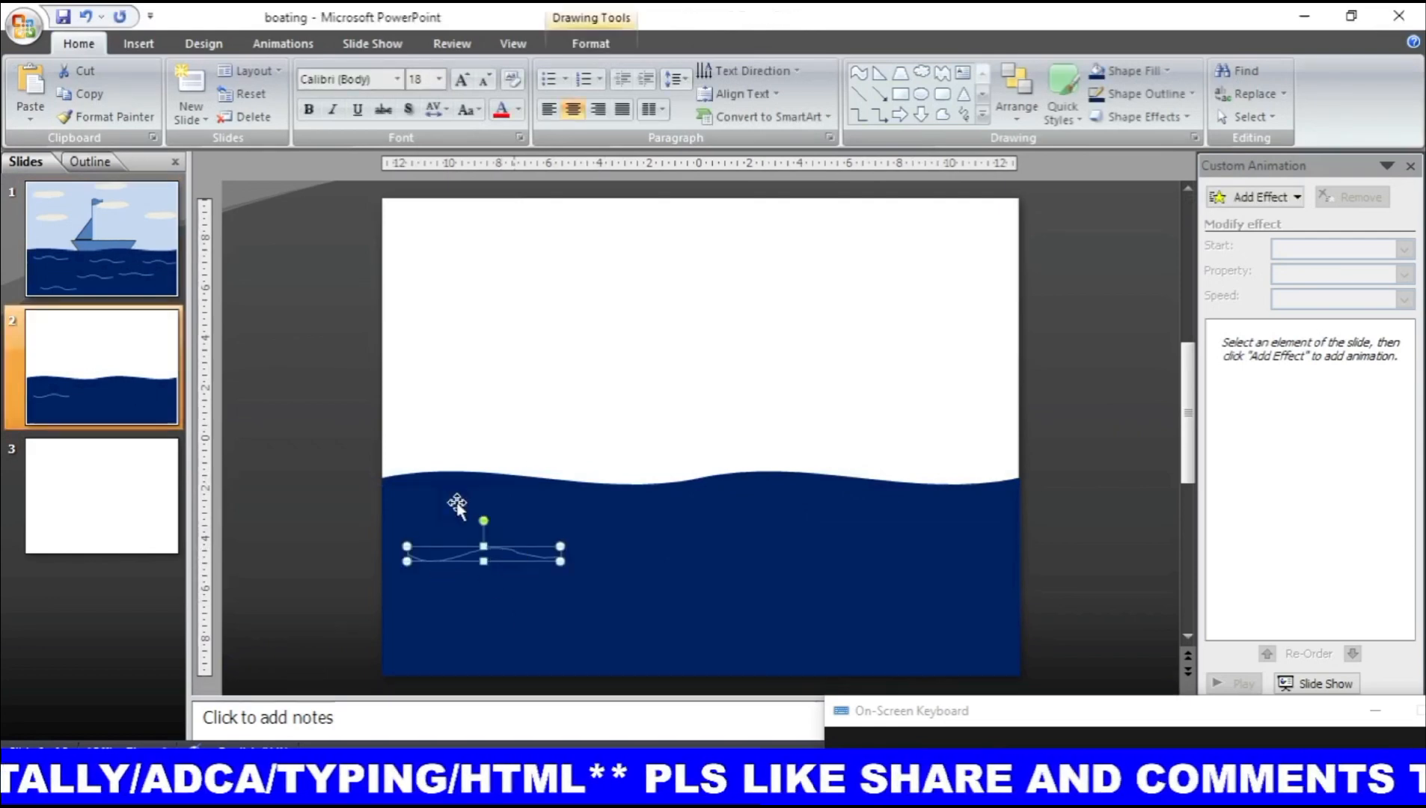
left_click(90, 95)
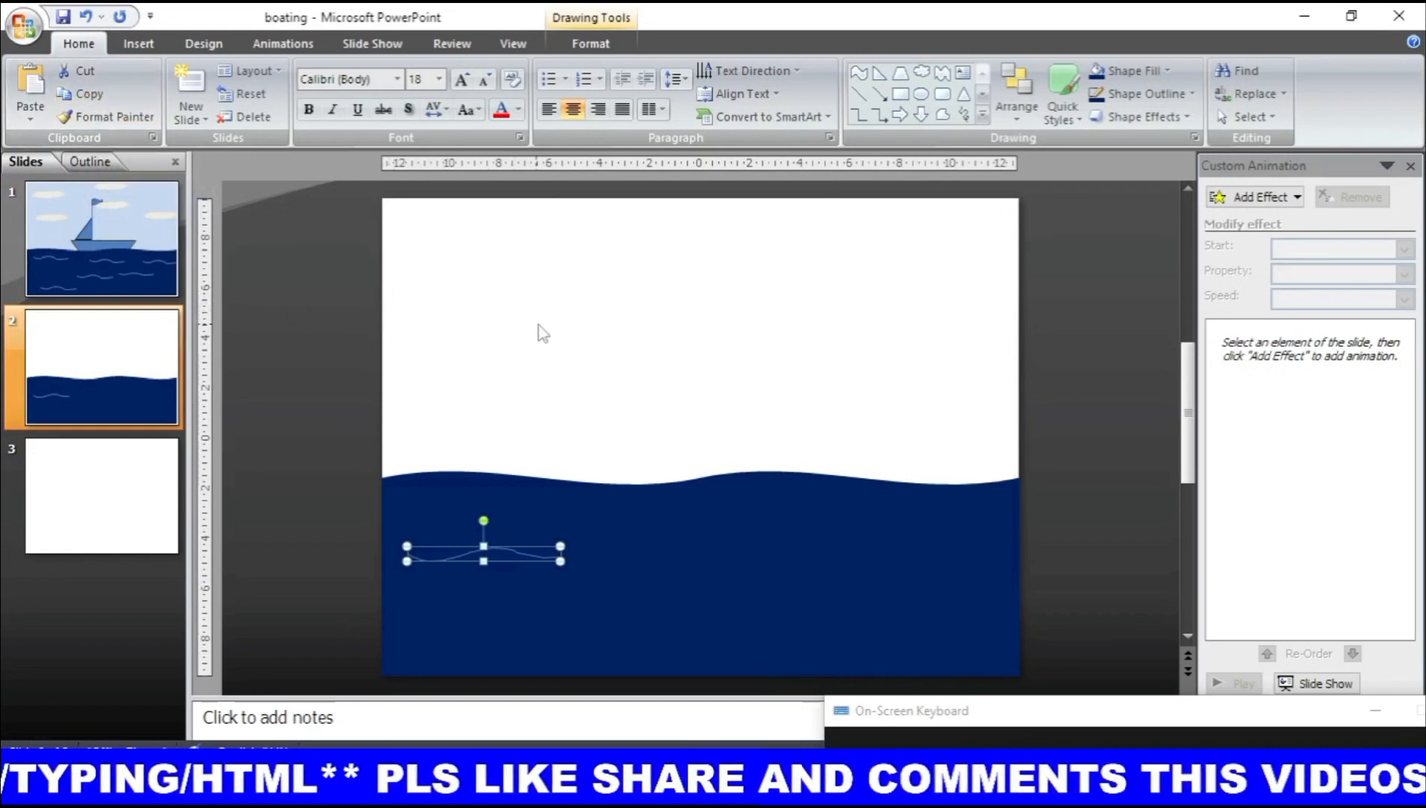
key("ctrl+v")
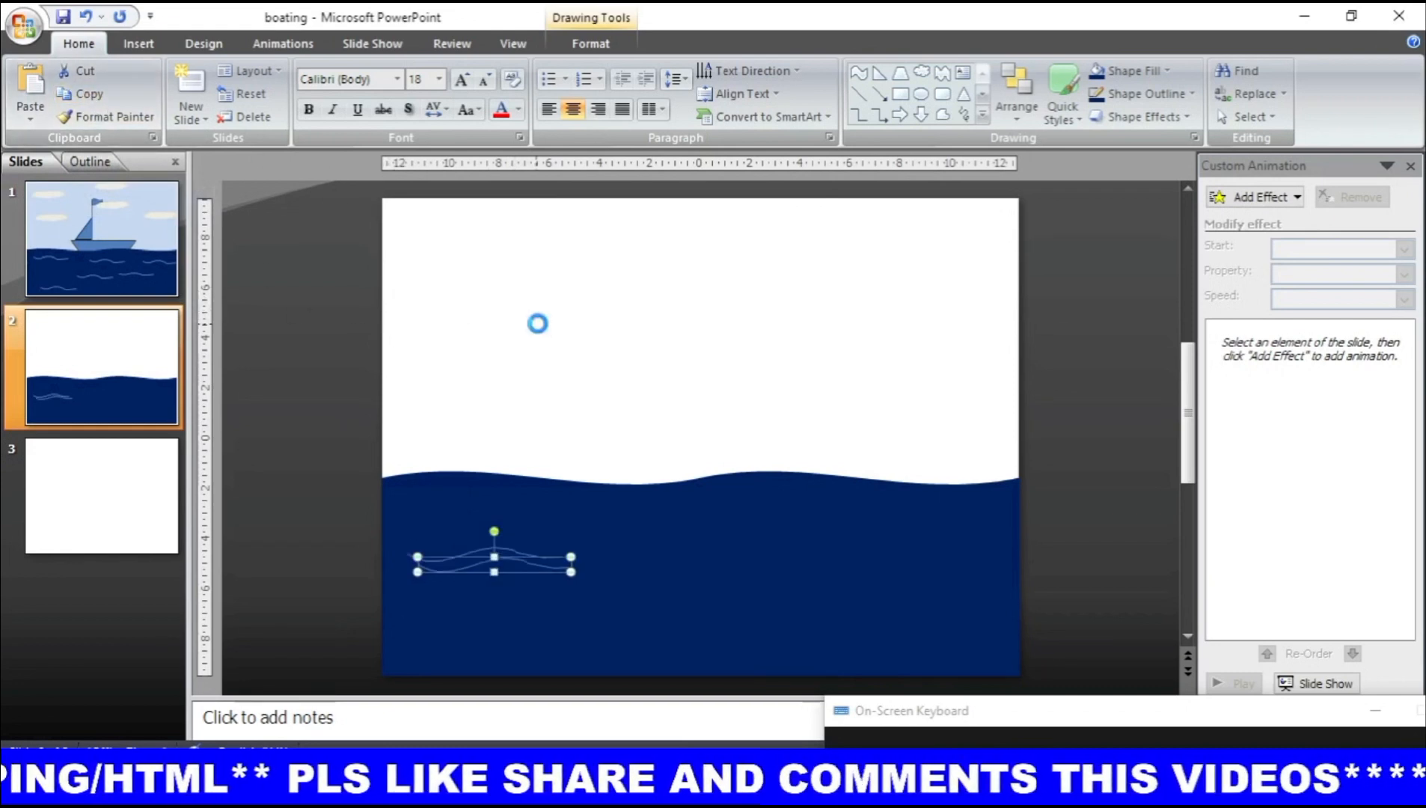
key("ctrl+v")
key("ctrl+v")
key("ctrl+v")
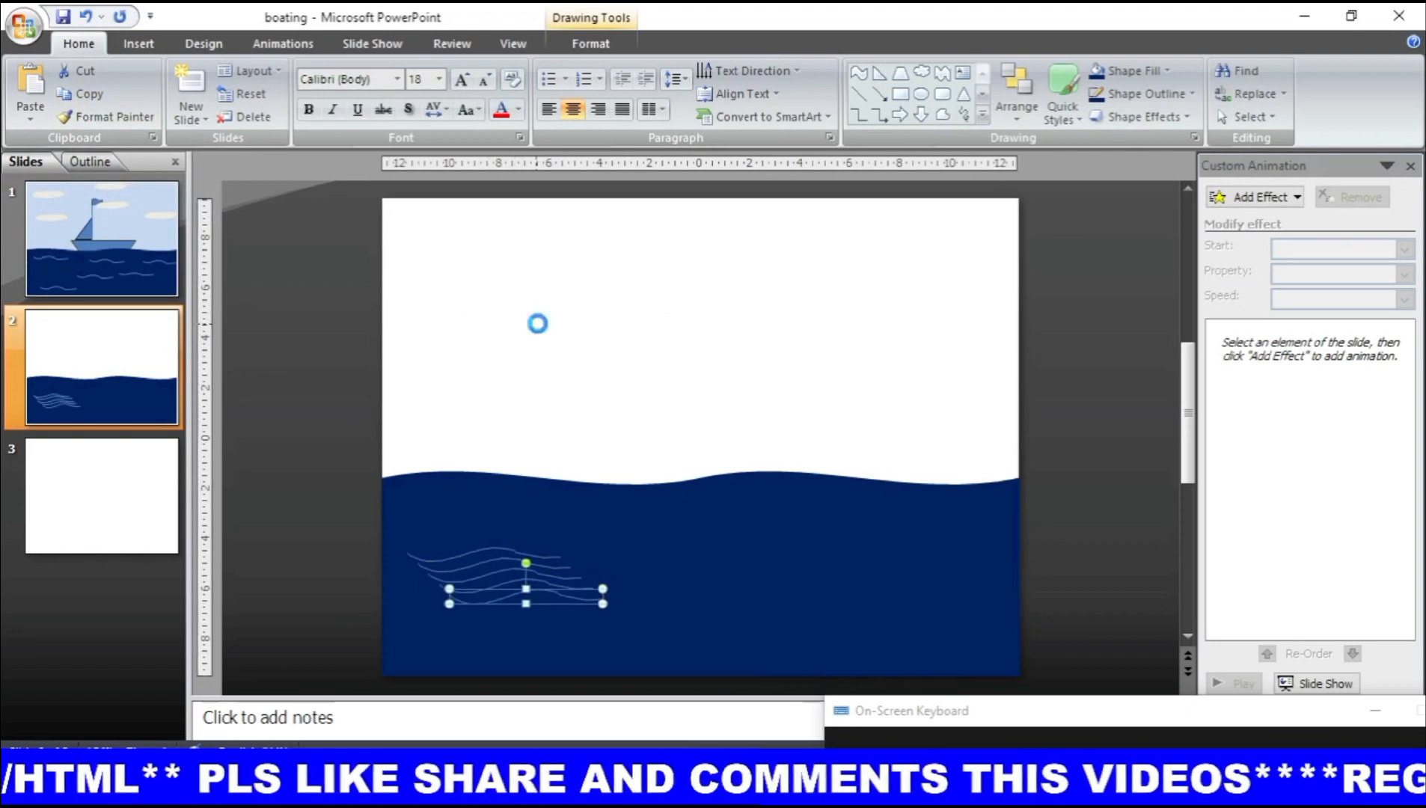
key("ctrl+v")
key("ctrl+v")
key("ctrl+v")
key("ctrl+v")
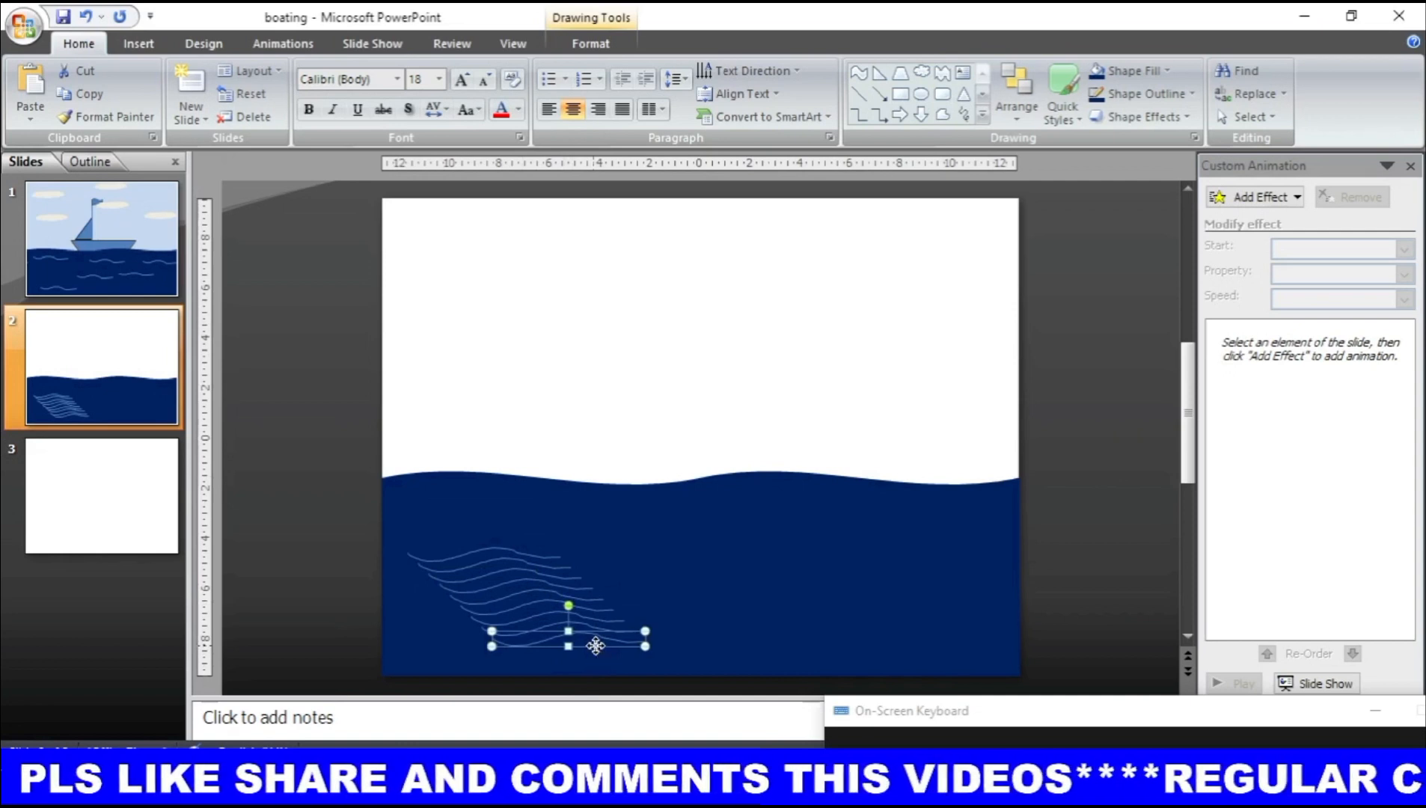
Step: Spread three of the stacked wavy lines across the sea's upper area: one at the centre, one toward the right, one at the upper left
left_click_drag(595, 645, 698, 526)
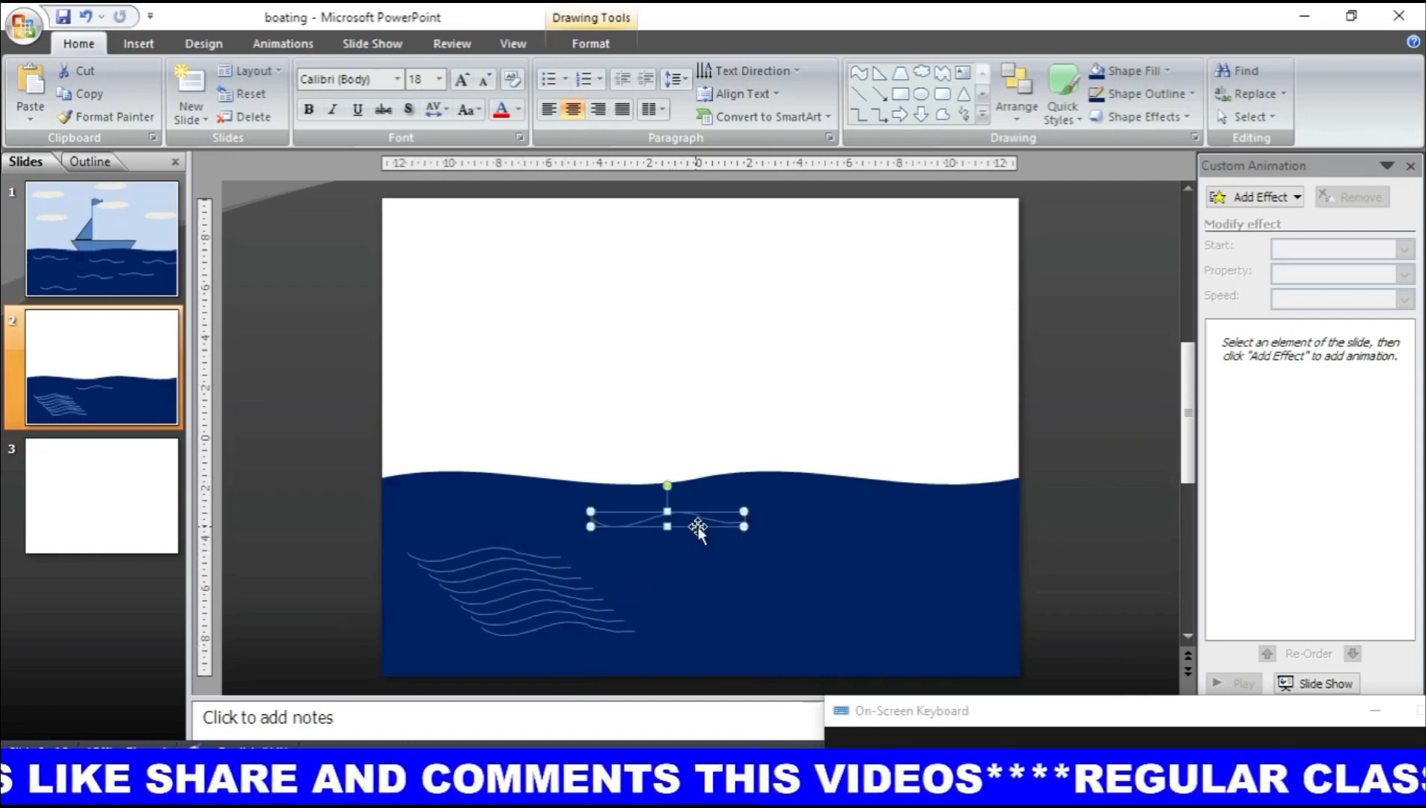
left_click(533, 626)
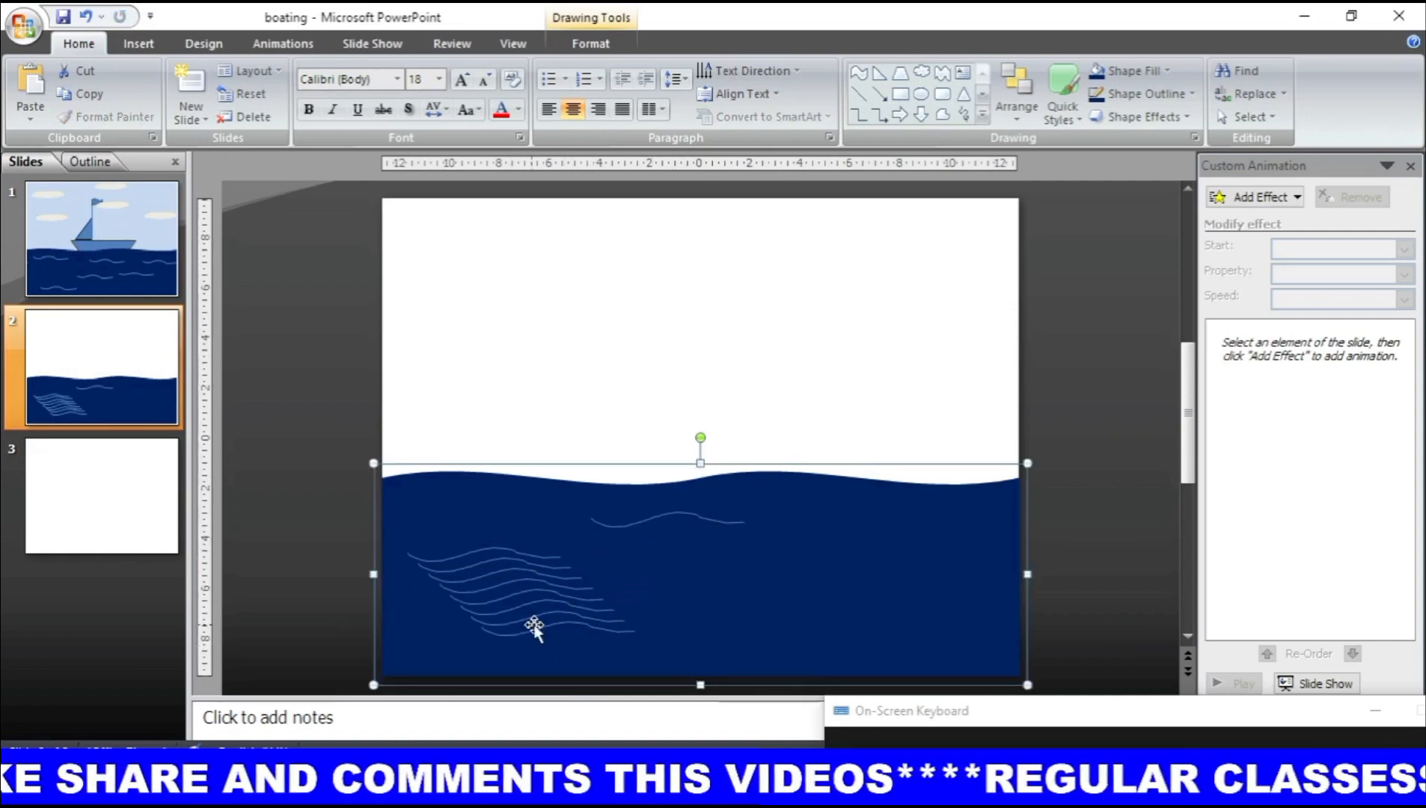
left_click(535, 625)
left_click(541, 627)
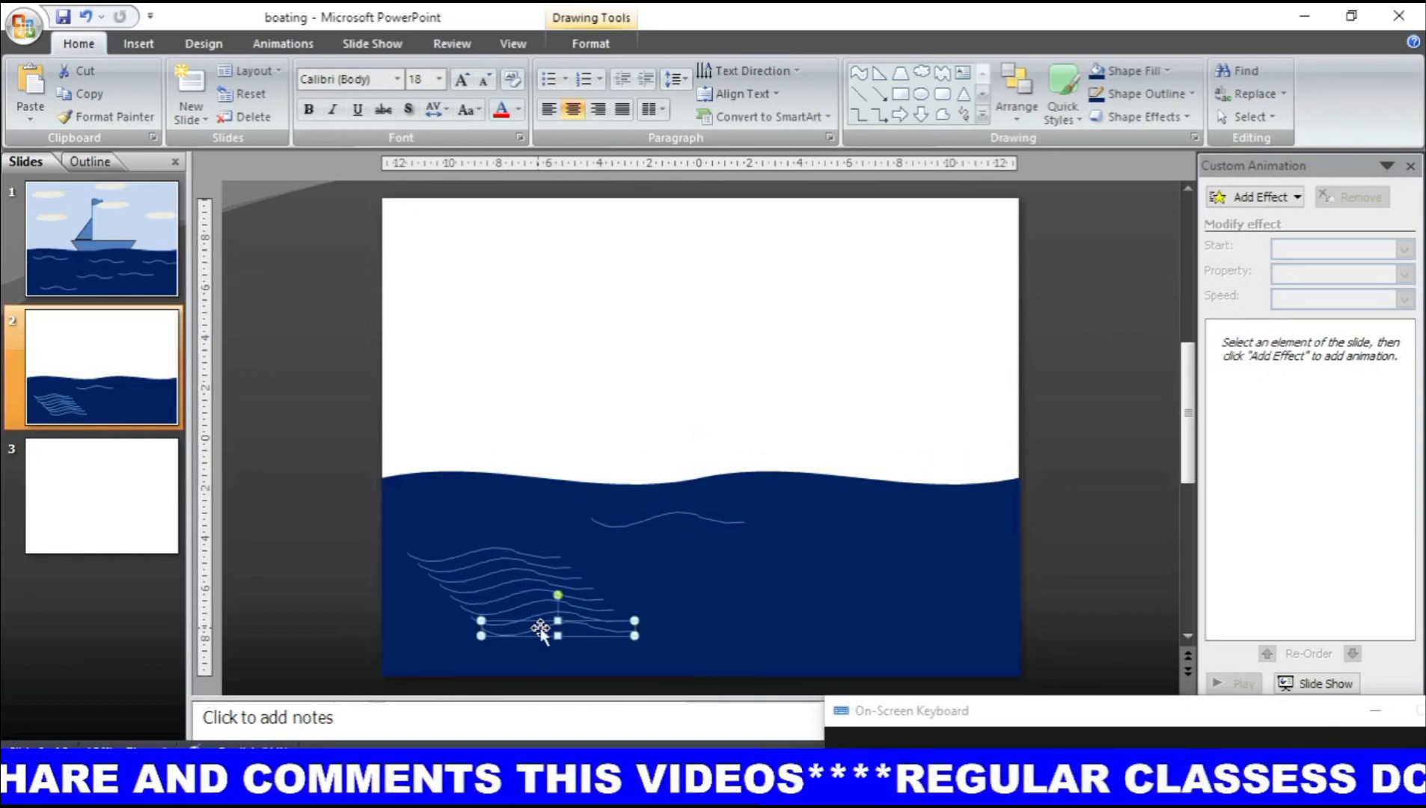
left_click_drag(540, 627, 818, 542)
left_click(538, 618)
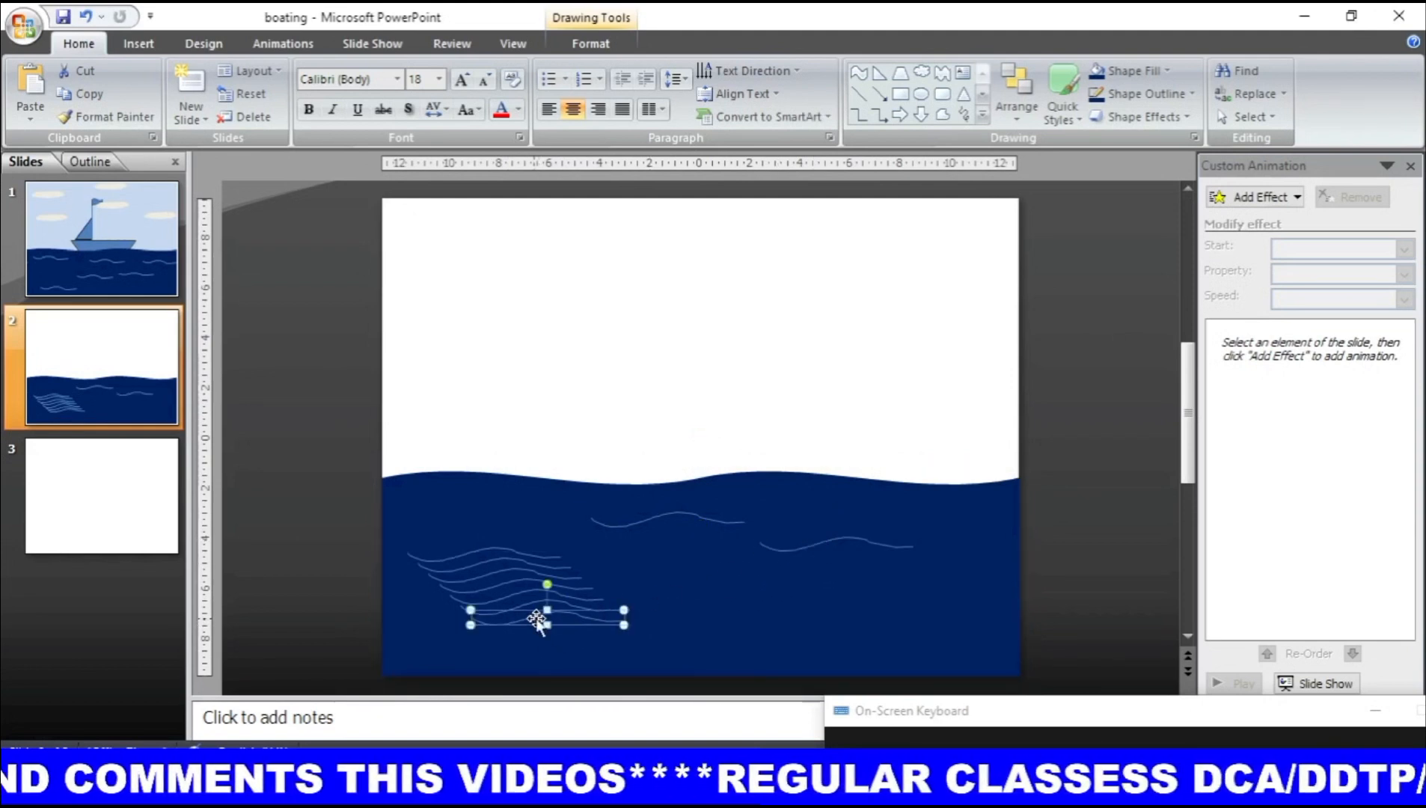
left_click_drag(538, 622, 470, 502)
Step: Move three more stacked wavy lines to the sea's lower centre-right, lower-left corner and lower-right corner
left_click(537, 607)
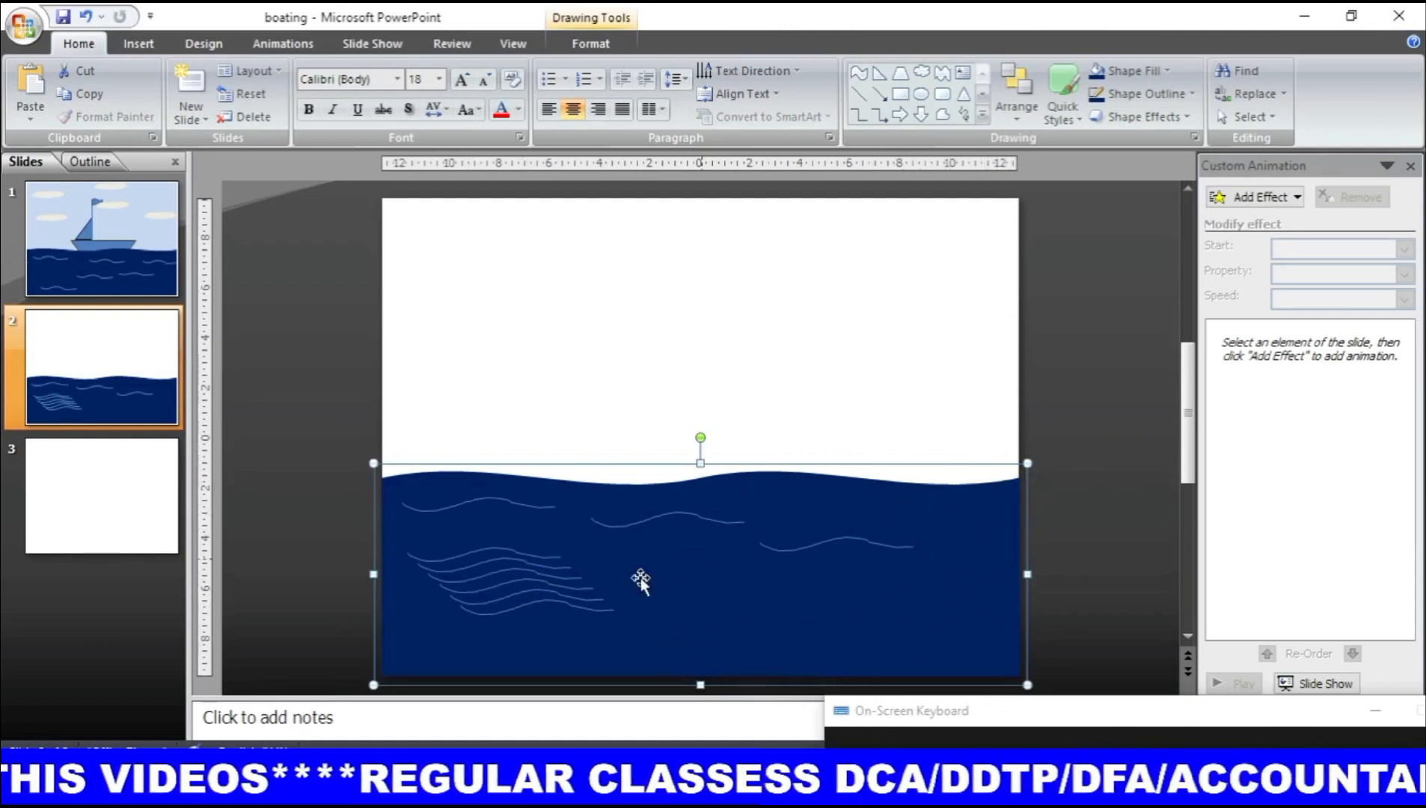
left_click(567, 609)
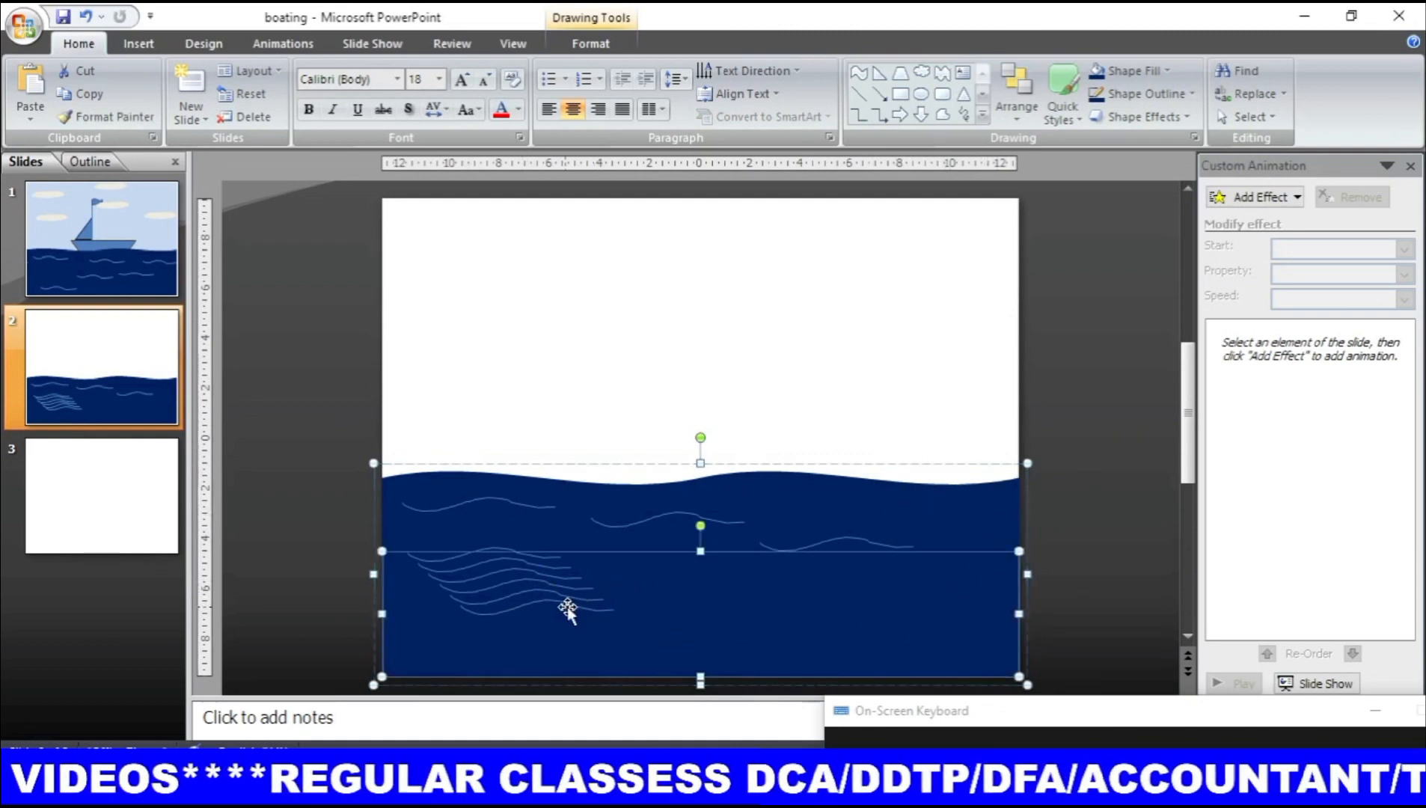
left_click(554, 602)
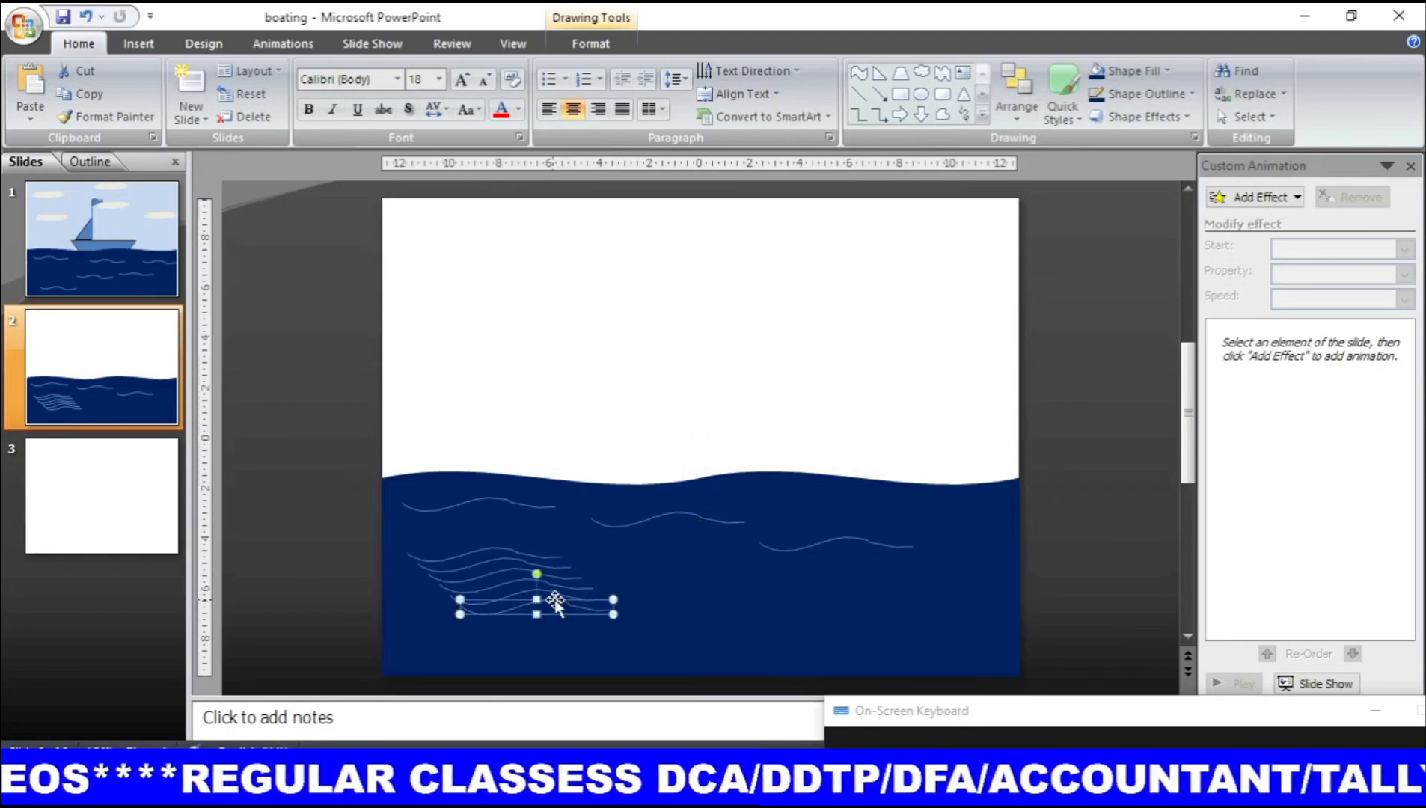
left_click_drag(555, 603, 750, 592)
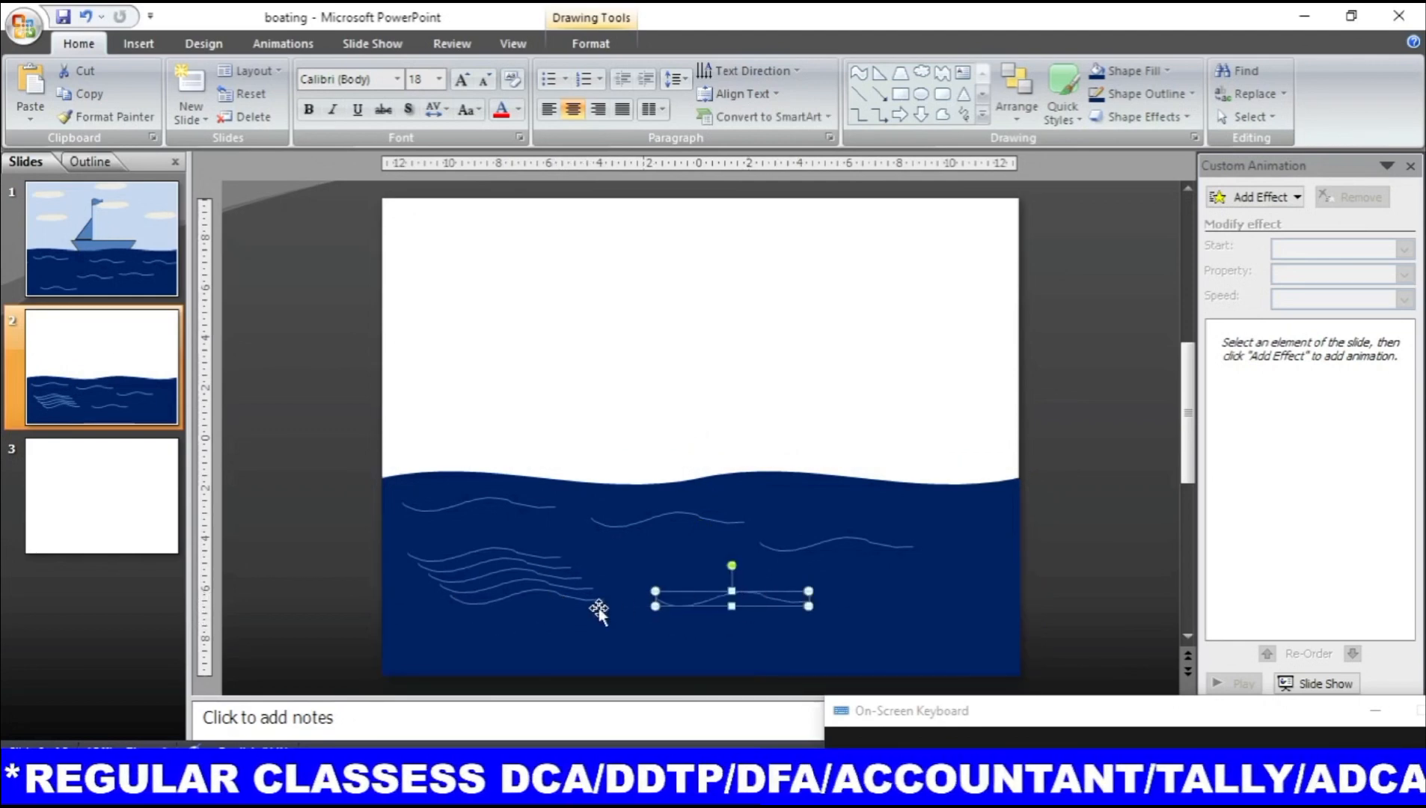
left_click(557, 597)
left_click_drag(551, 595, 504, 641)
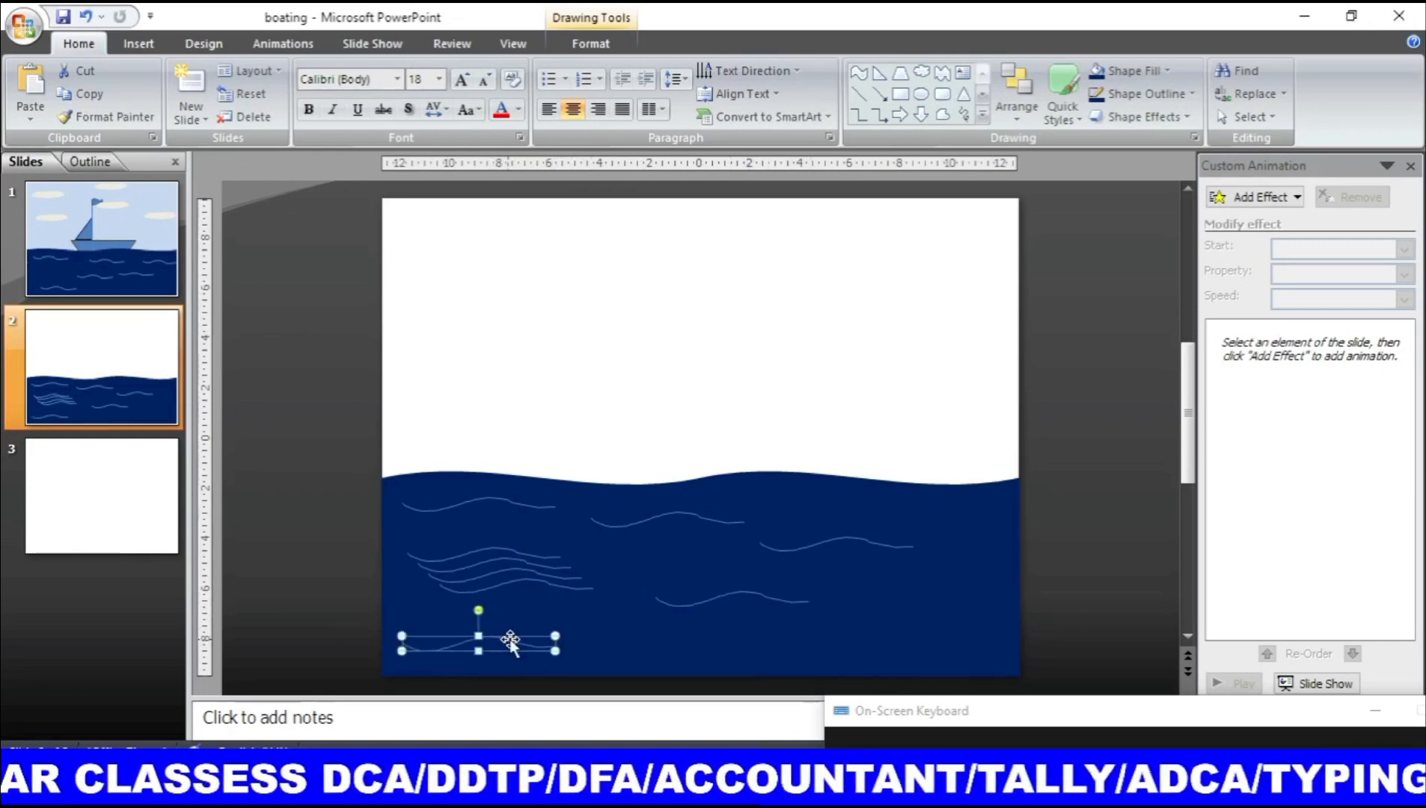
left_click(505, 587)
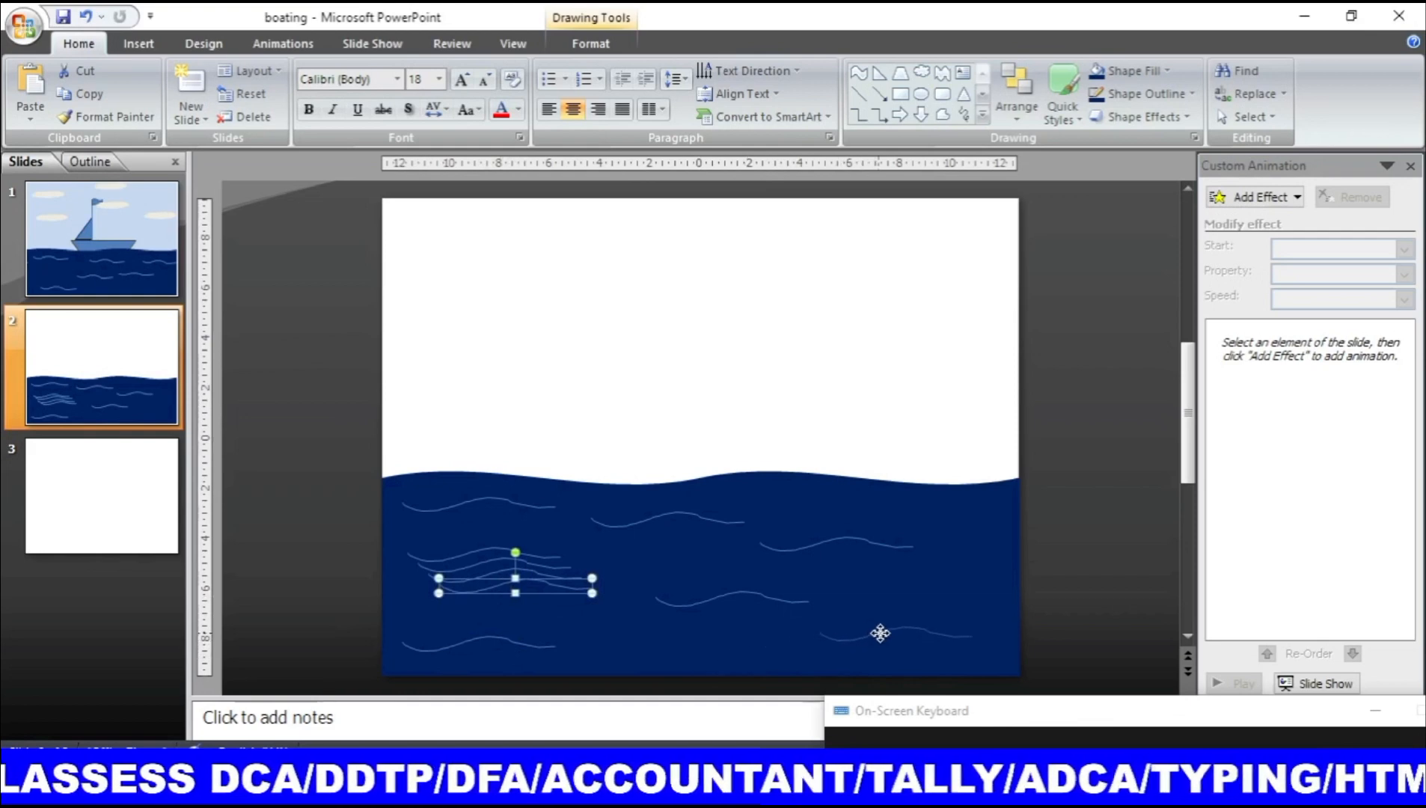
left_click(881, 633)
left_click(533, 573)
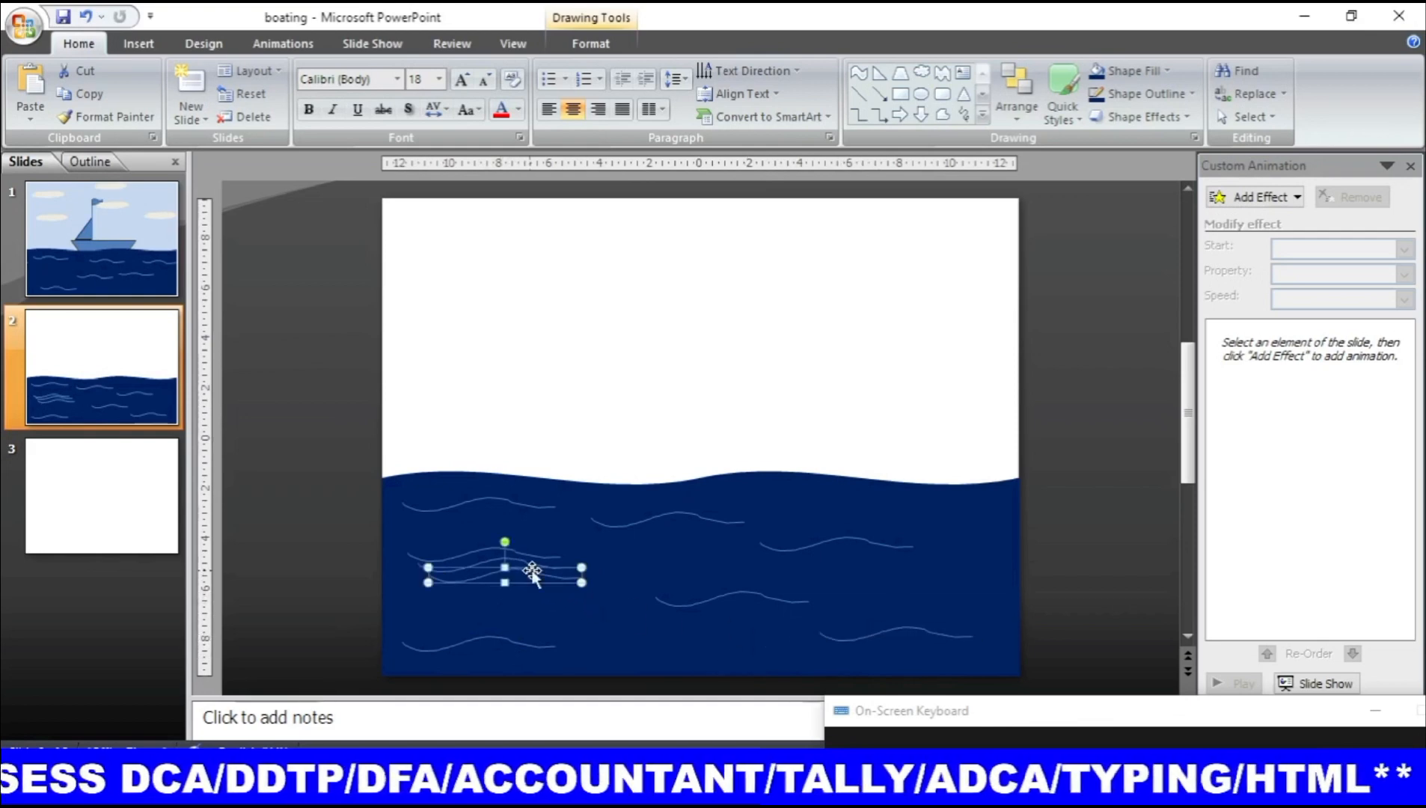
left_click_drag(526, 573, 655, 629)
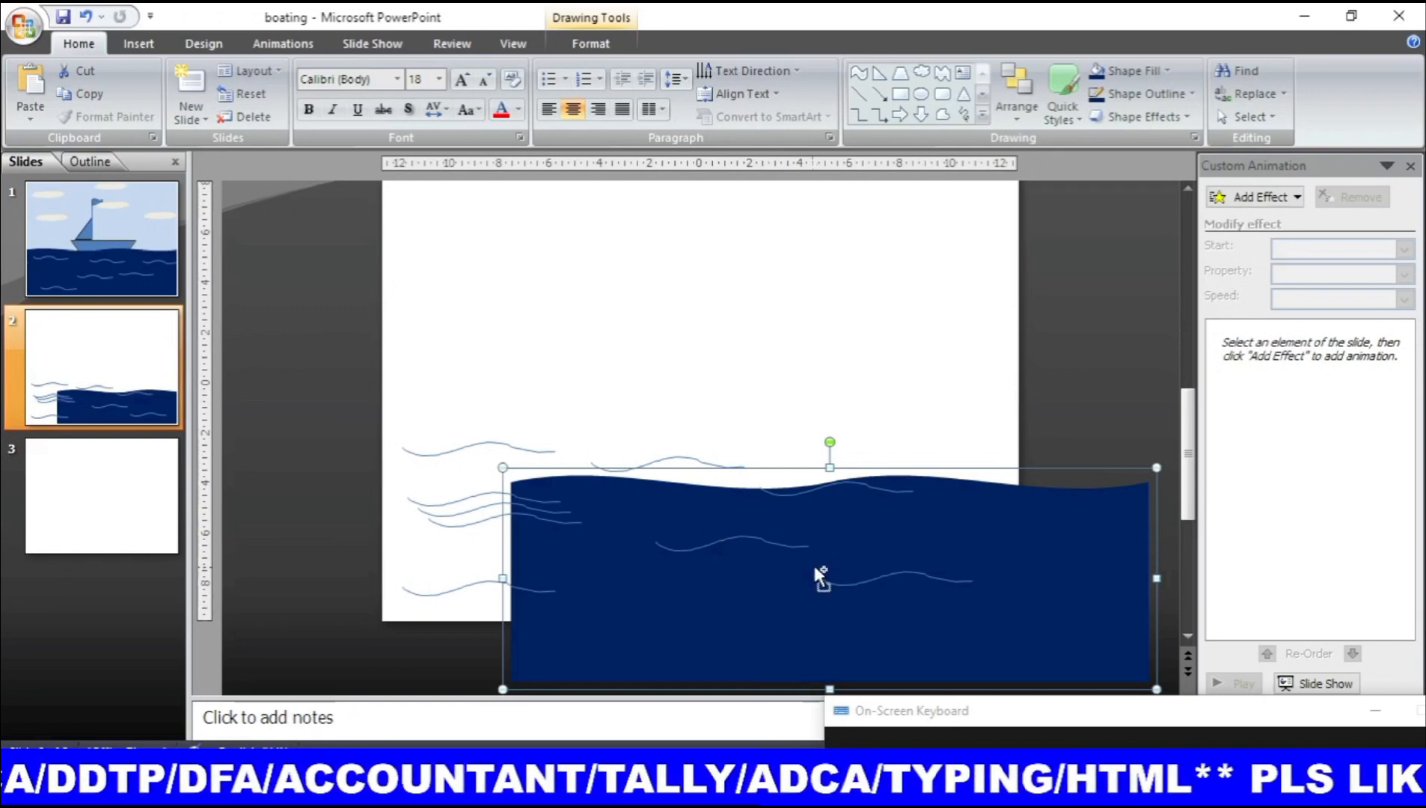
key("ctrl+z")
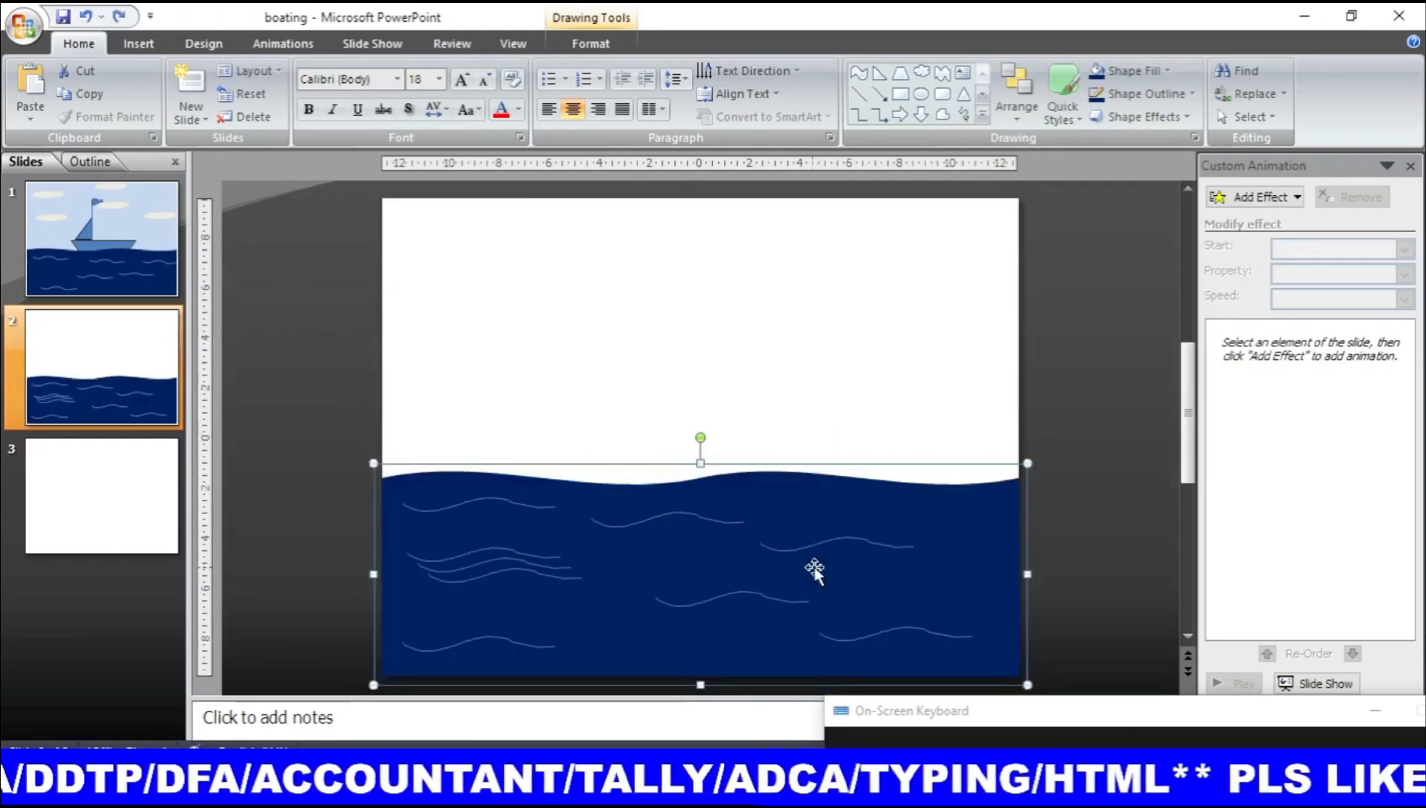
Step: Separate the last overlapping wavy lines by moving one below the left stack and another to the sea's bottom centre
left_click(529, 575)
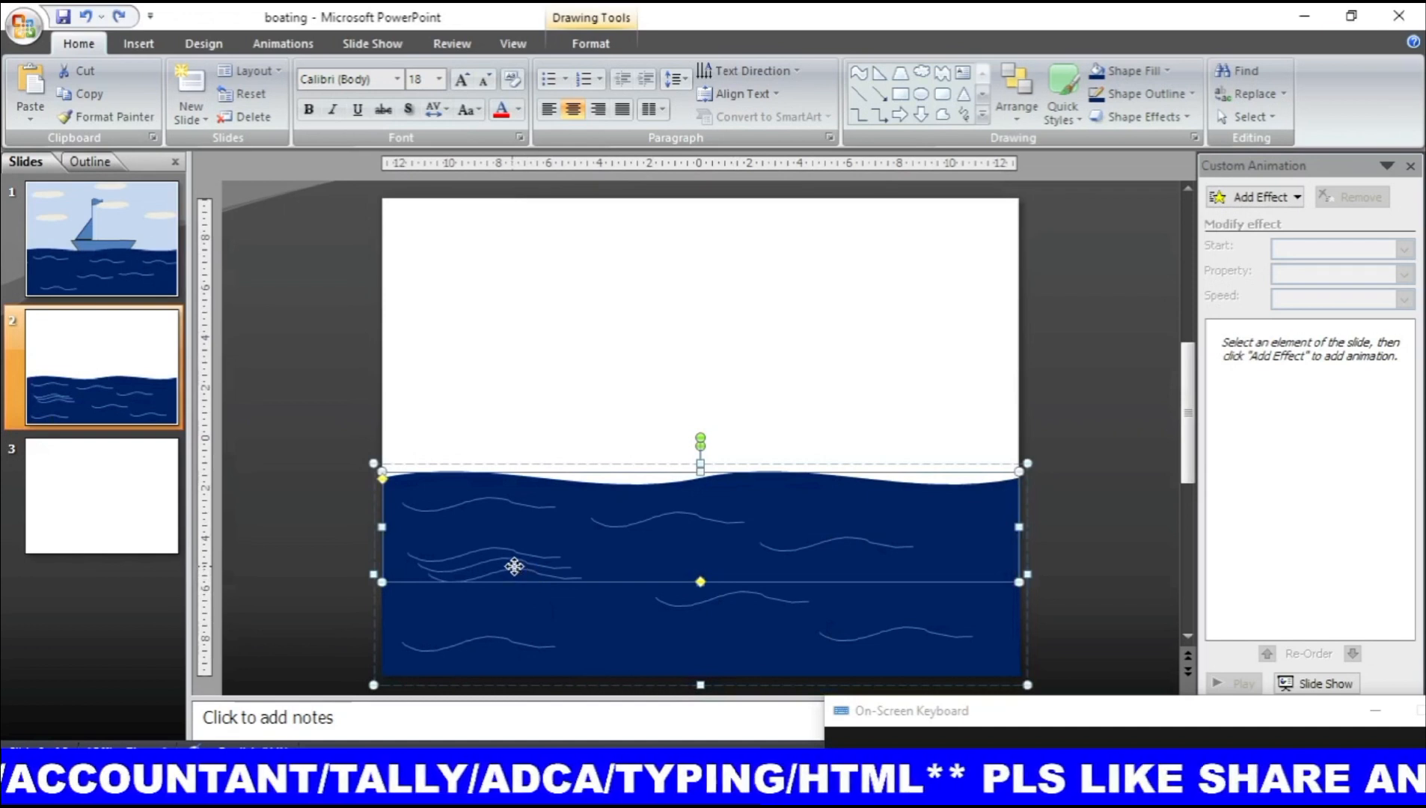
left_click(526, 595)
left_click(501, 576)
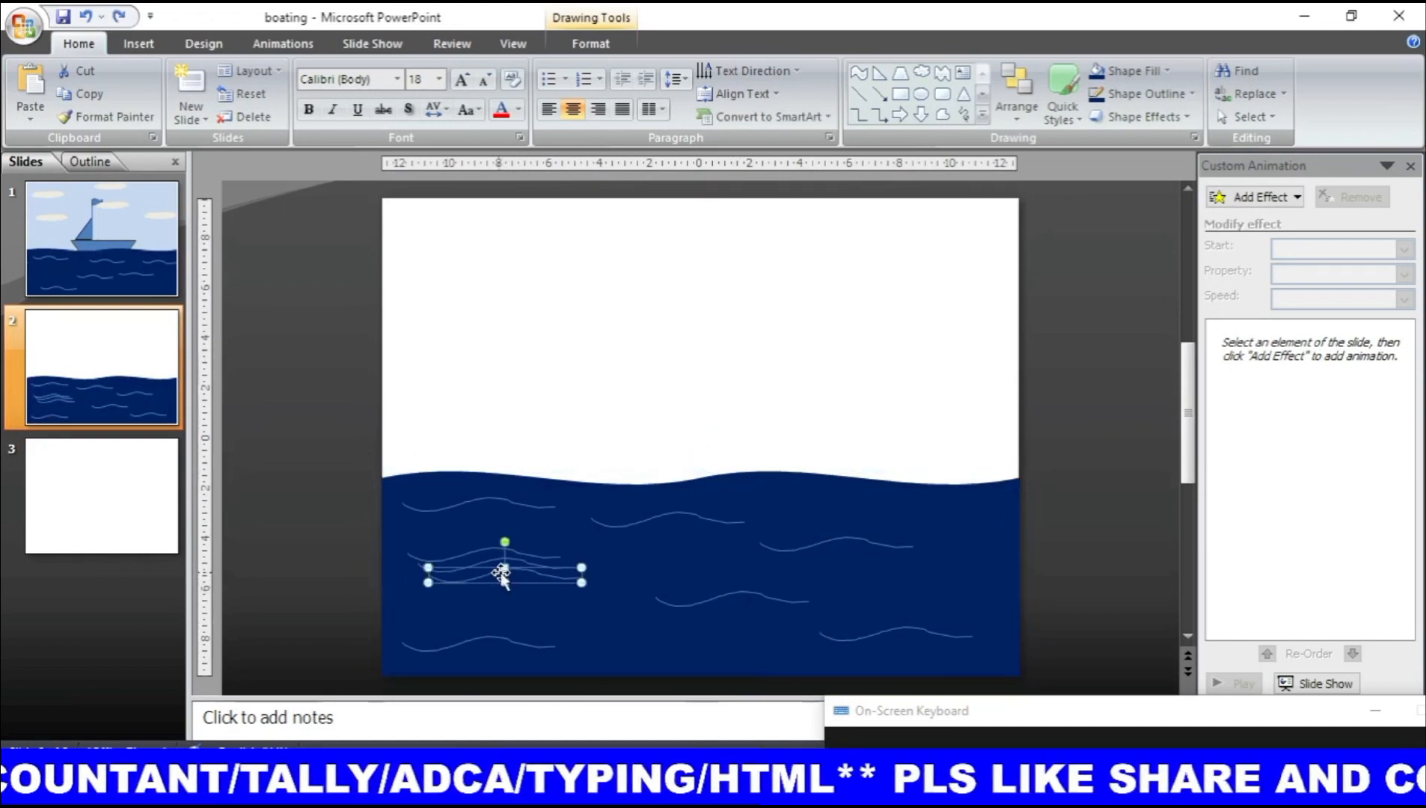
left_click_drag(502, 572, 657, 635)
left_click(488, 566)
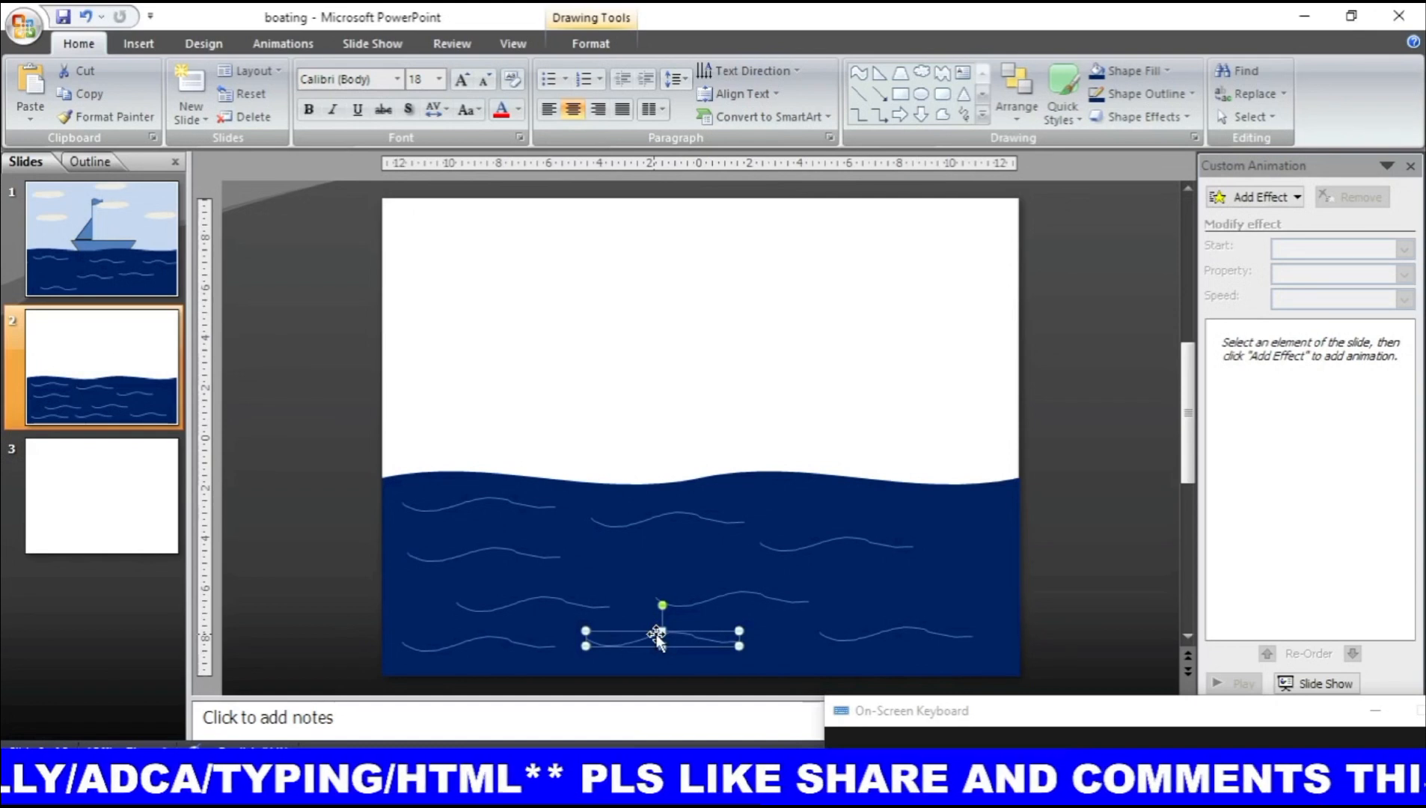
left_click(515, 549)
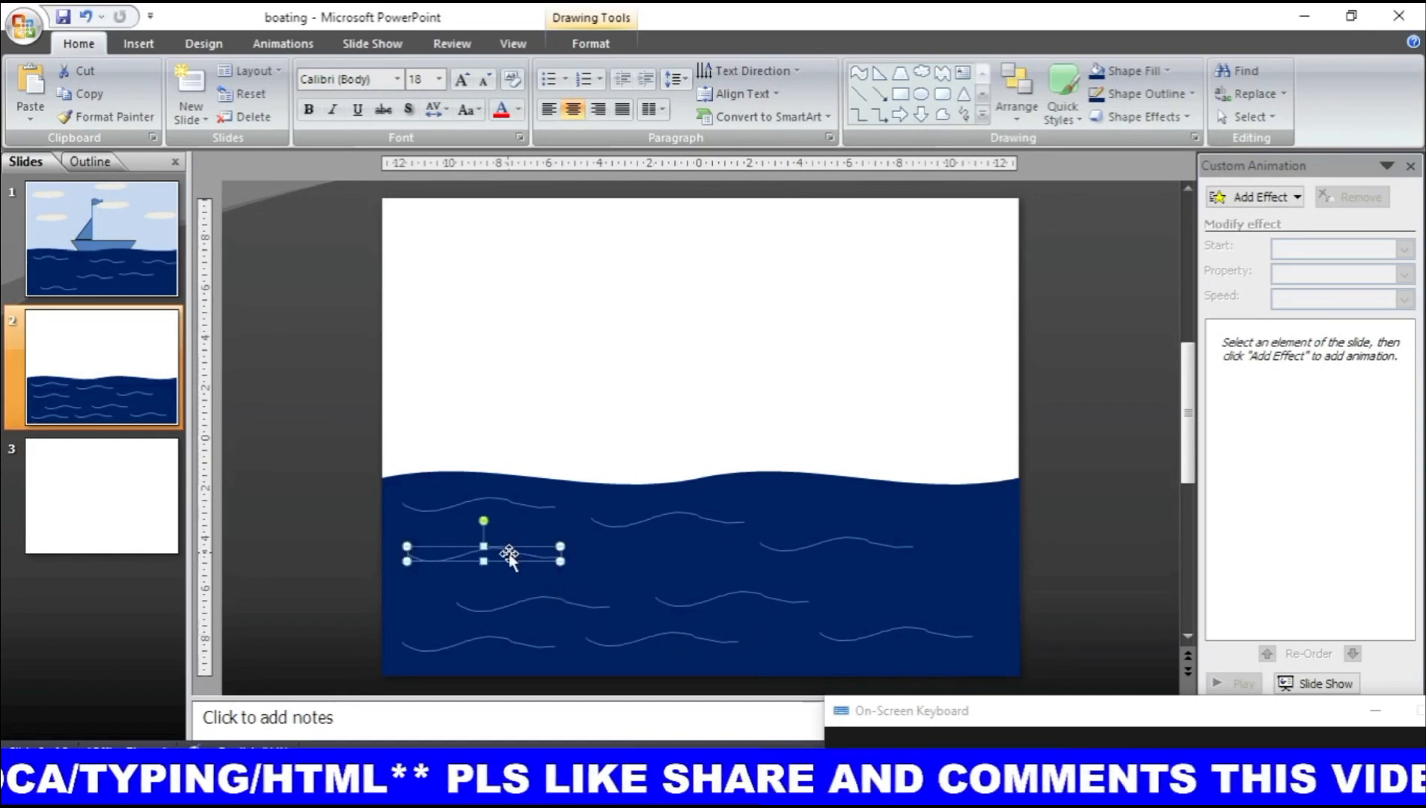
left_click_drag(510, 554, 592, 553)
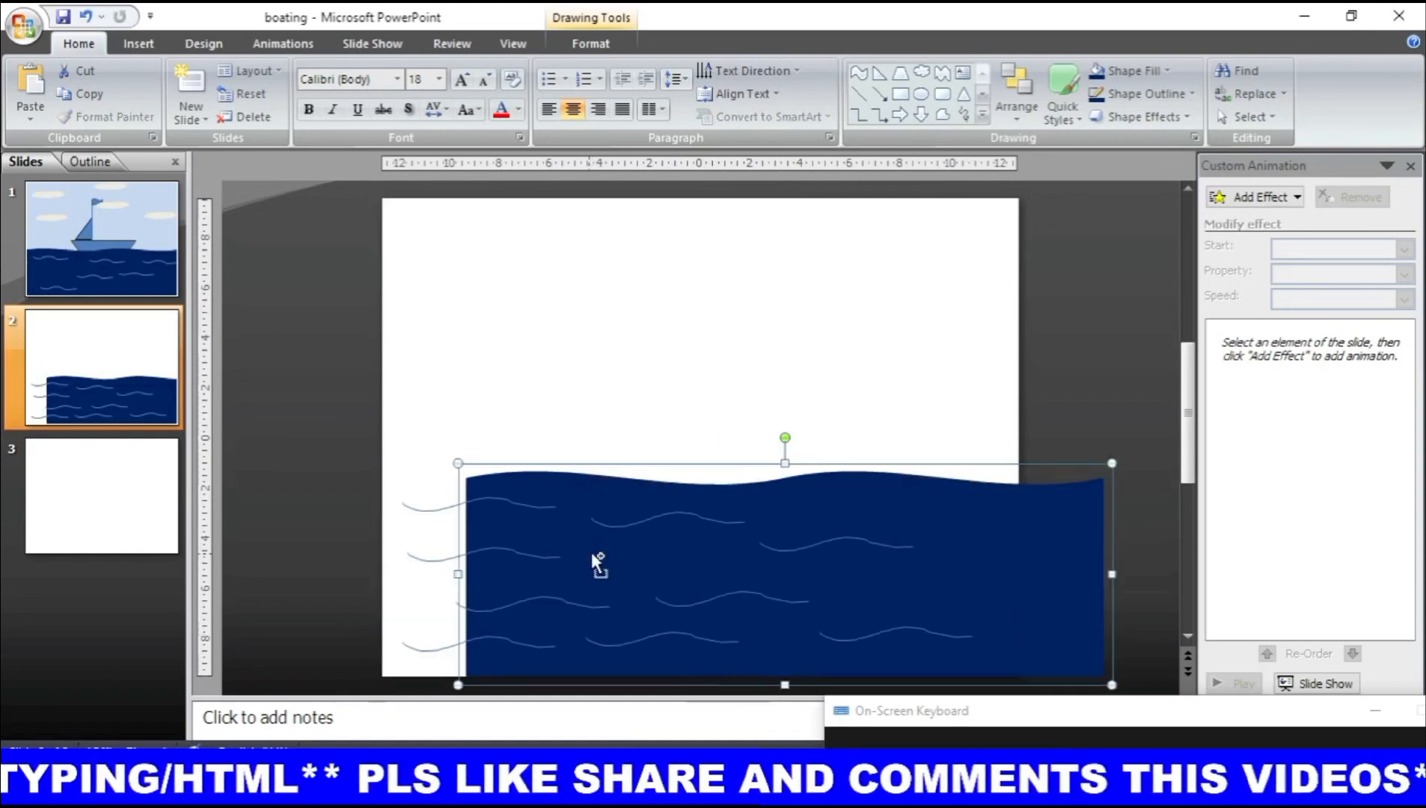
key("ctrl+z")
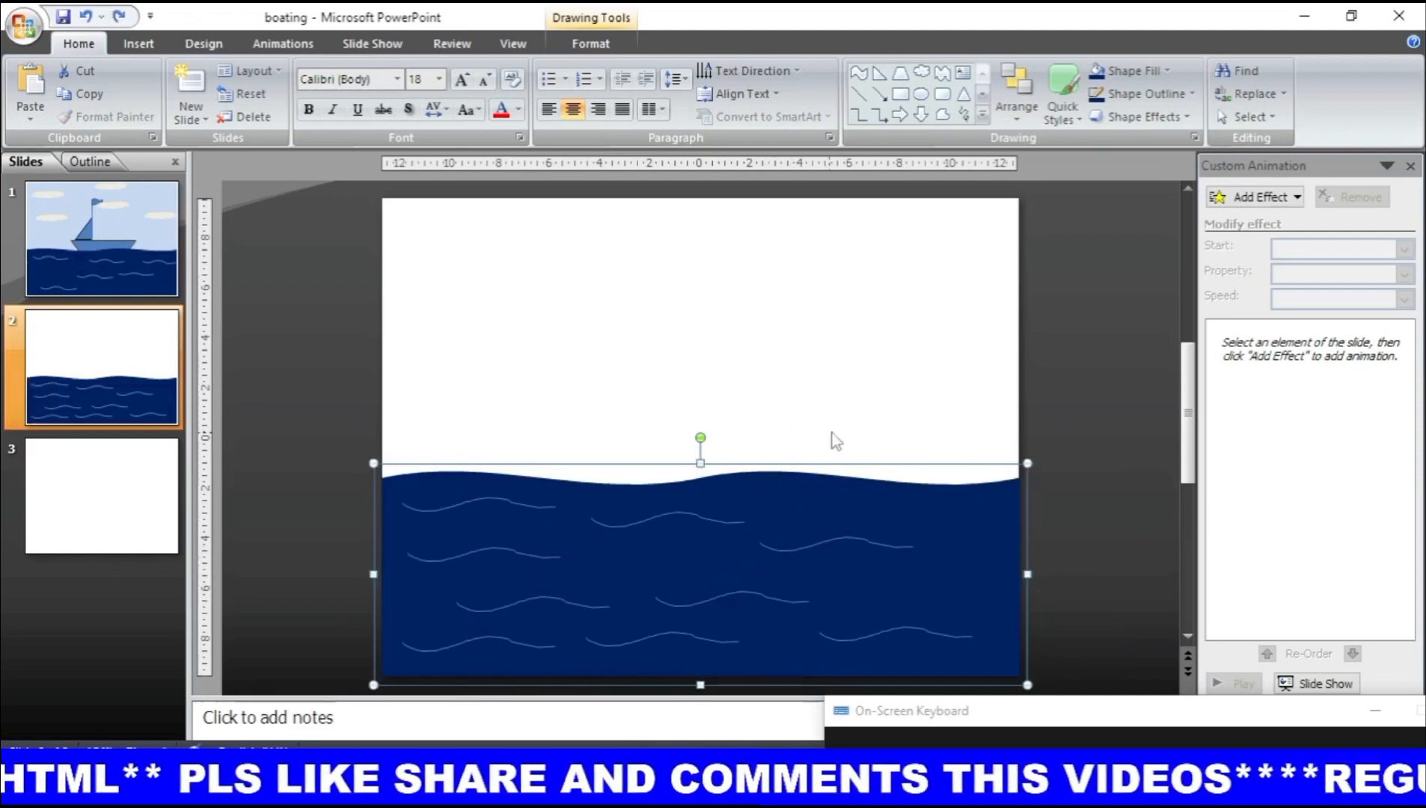
Step: Group the sea and all its wavy lines into one object and lower its upper edge to a height of about 6.55 cm
left_click(794, 422)
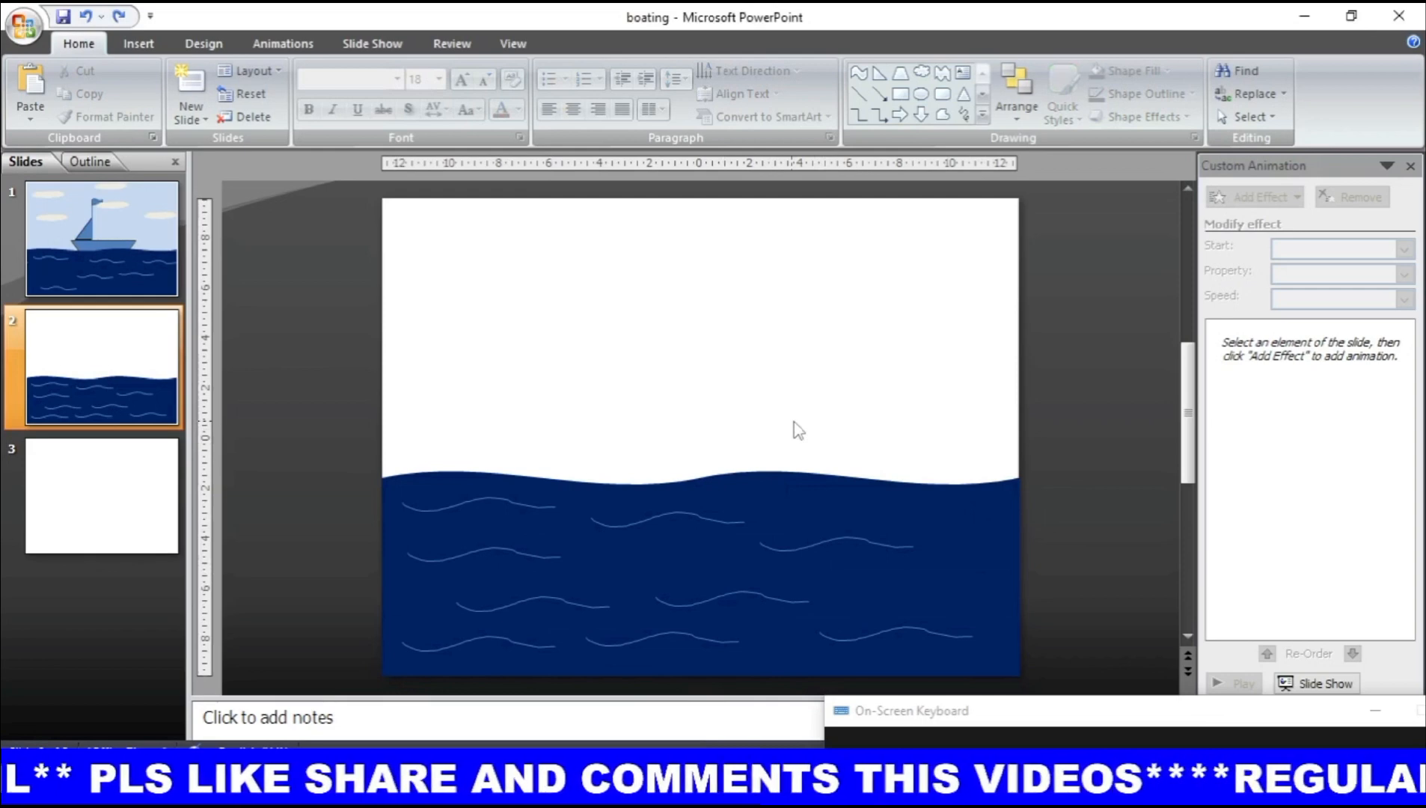
key("ctrl+a")
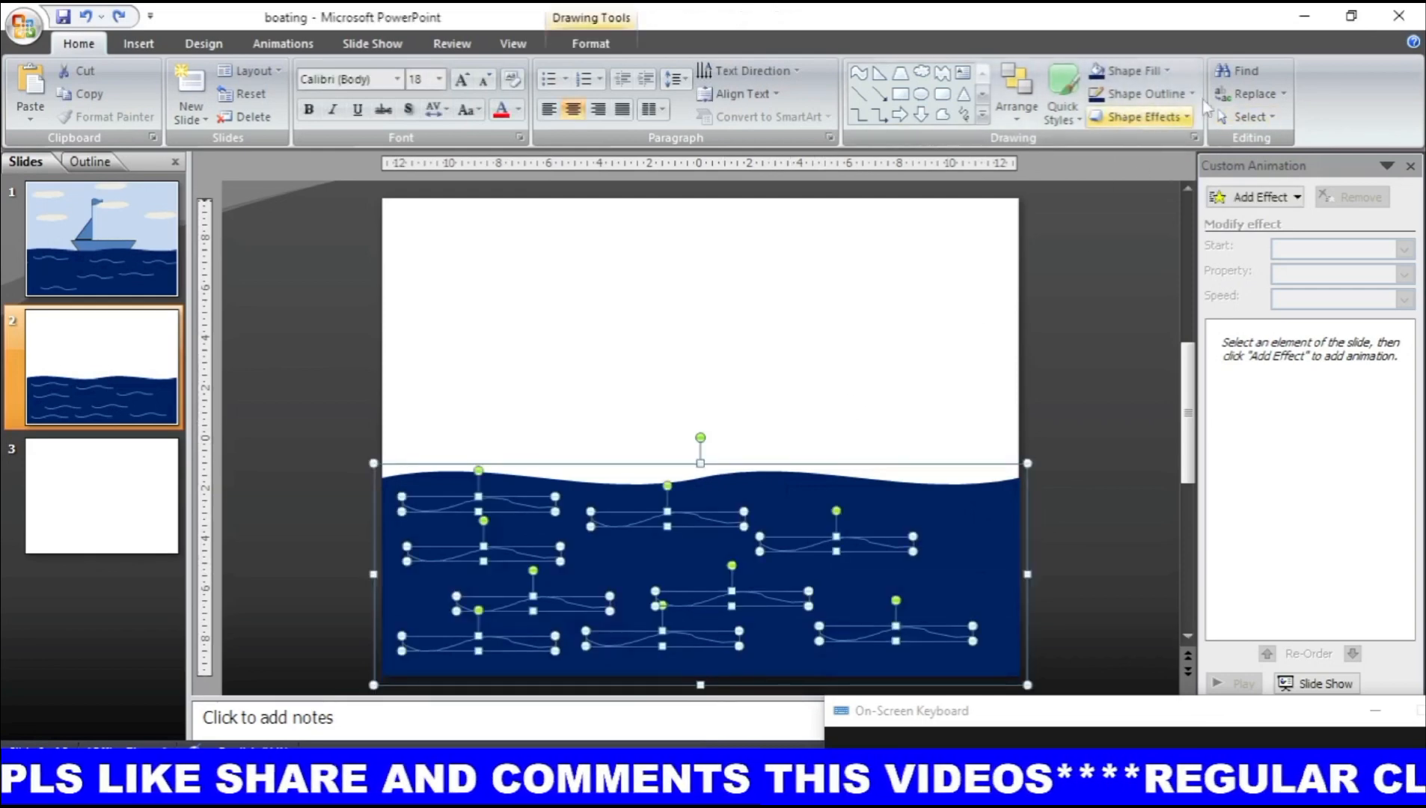
left_click(592, 43)
left_click(1019, 97)
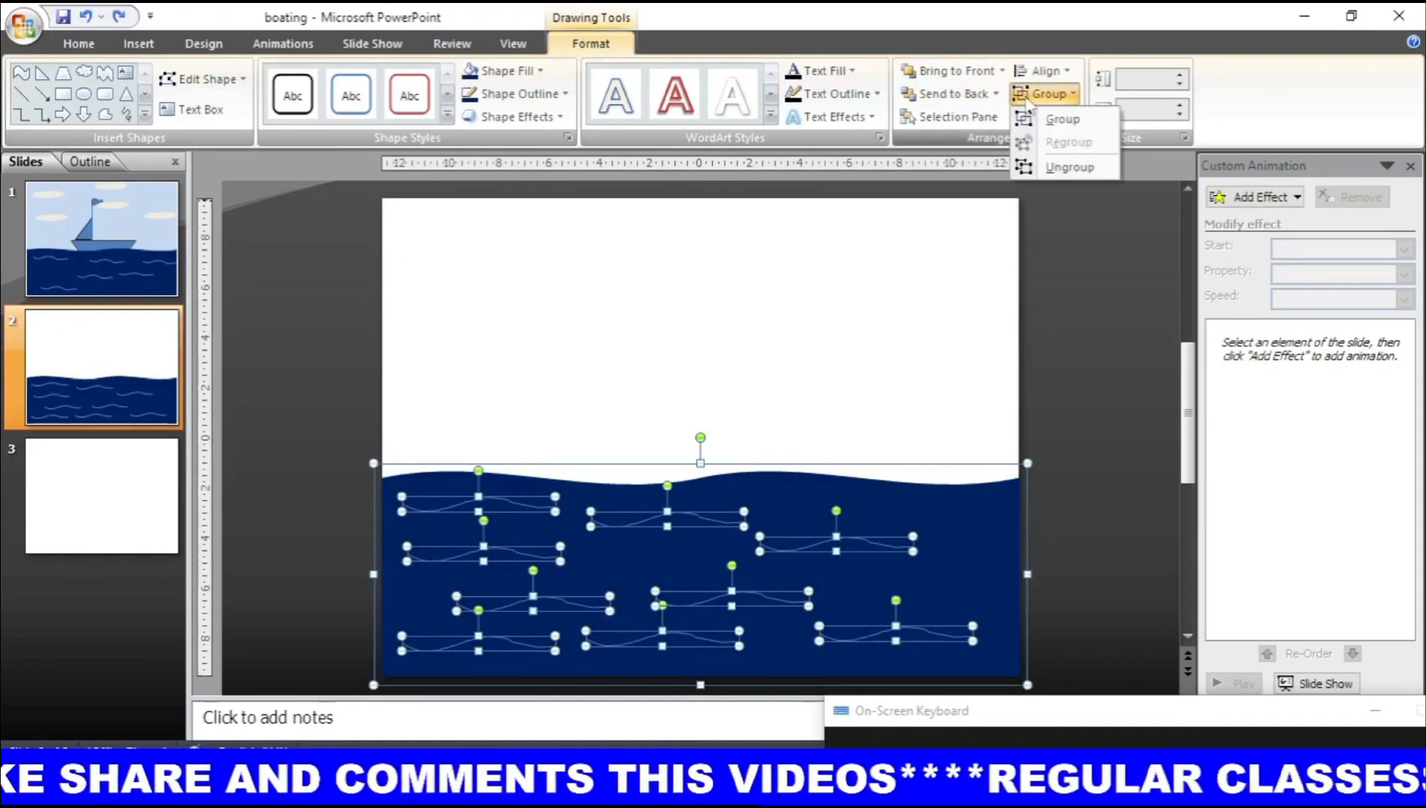
left_click(1055, 120)
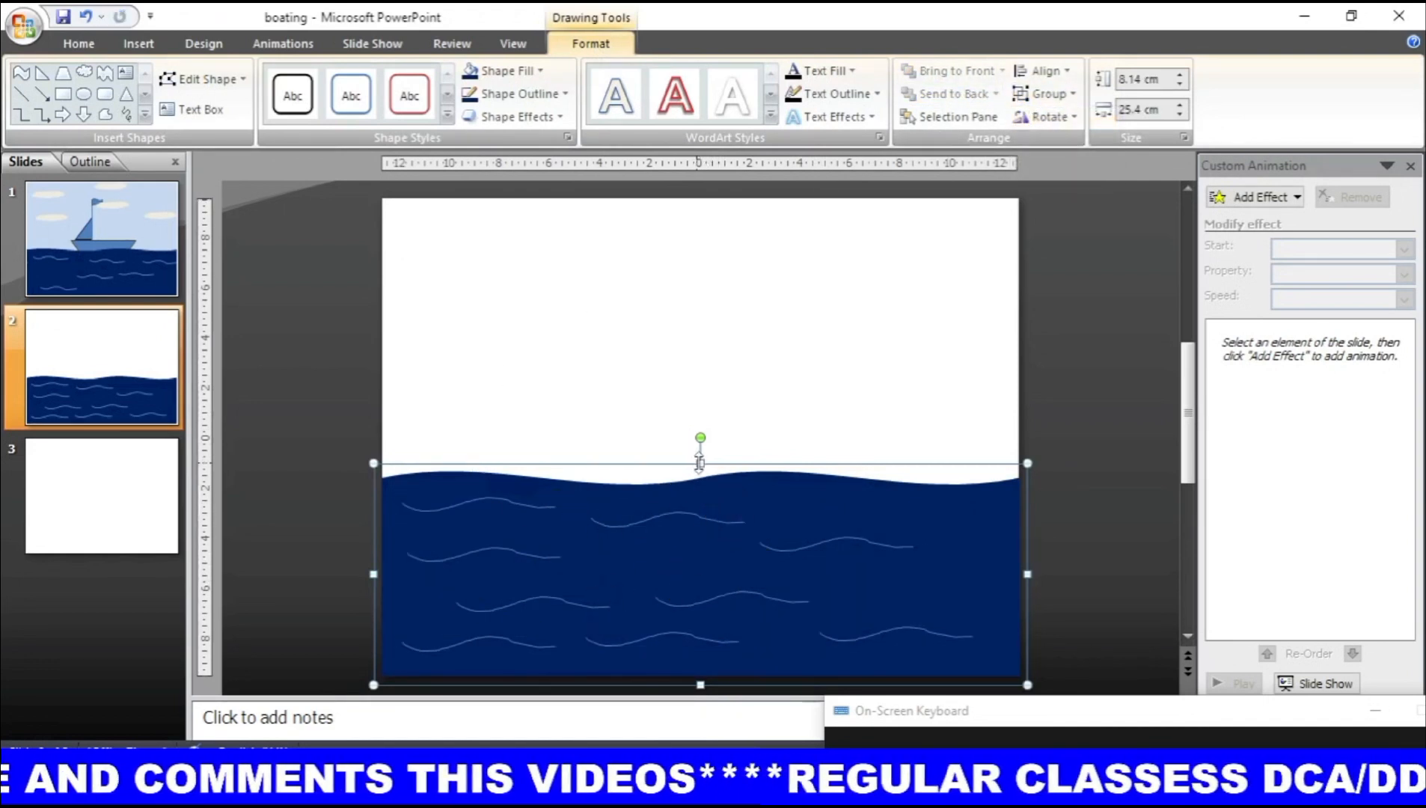
left_click_drag(699, 463, 700, 503)
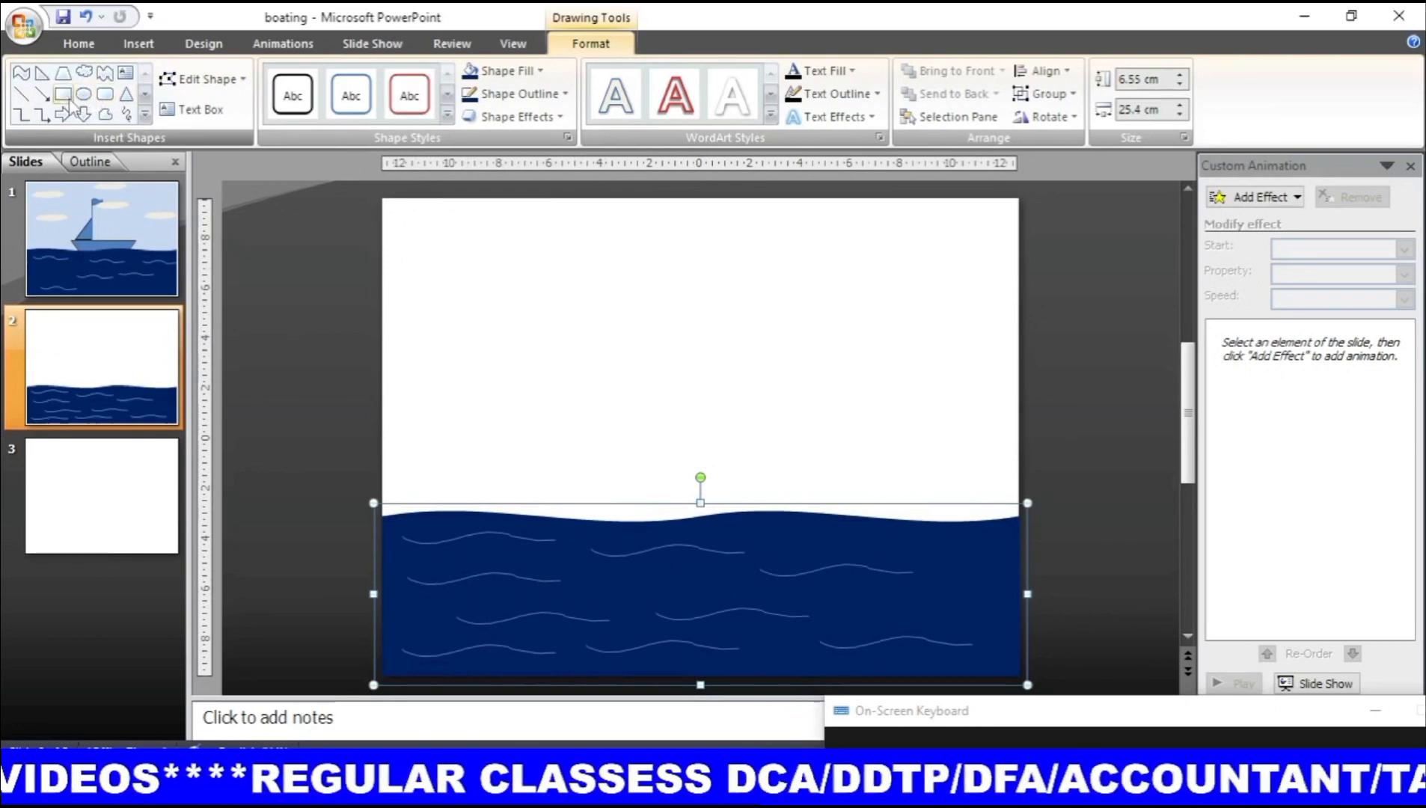
Step: Draw a sky rectangle about 13.89 cm high and 25.4 cm wide from the slide's upper edge and send it behind the sea
left_click(139, 44)
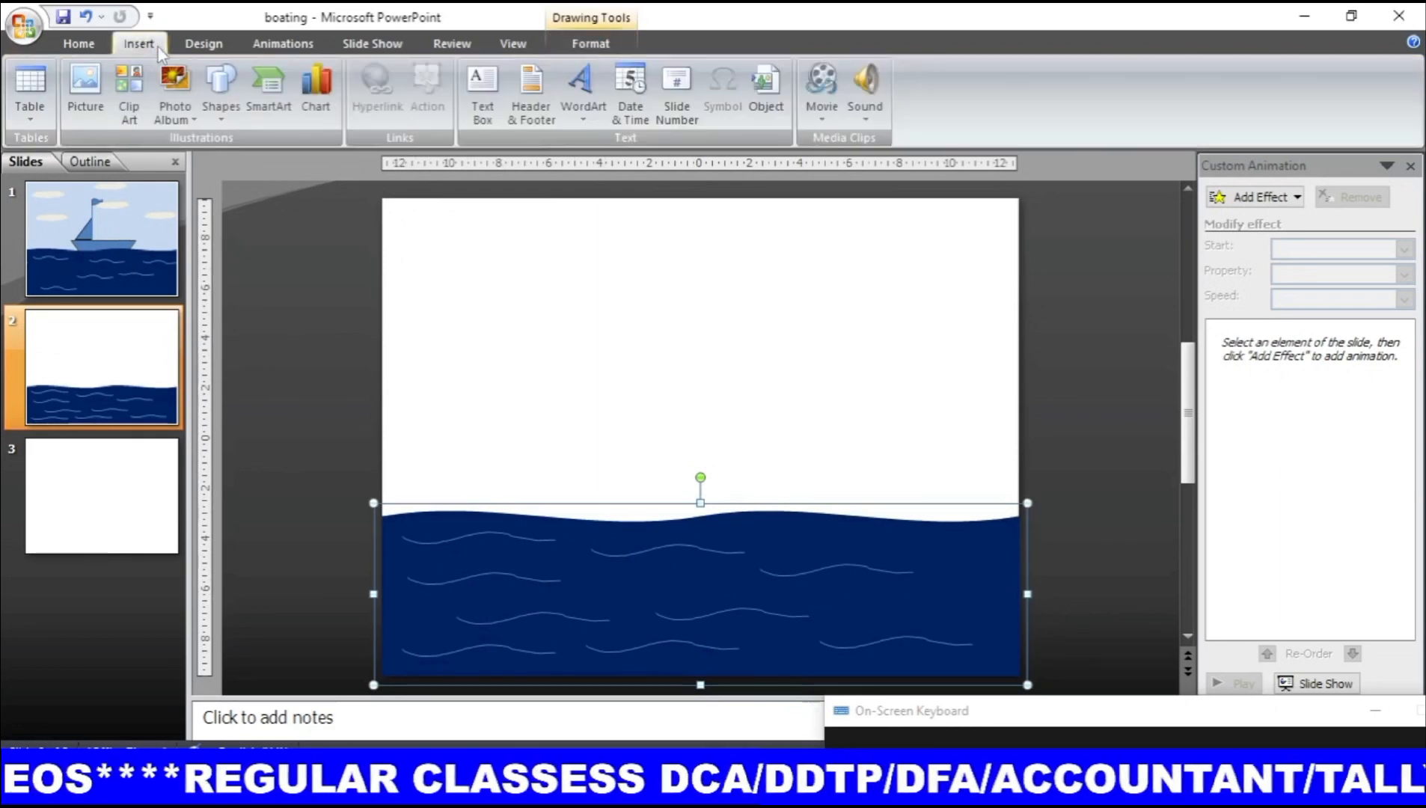
left_click(225, 98)
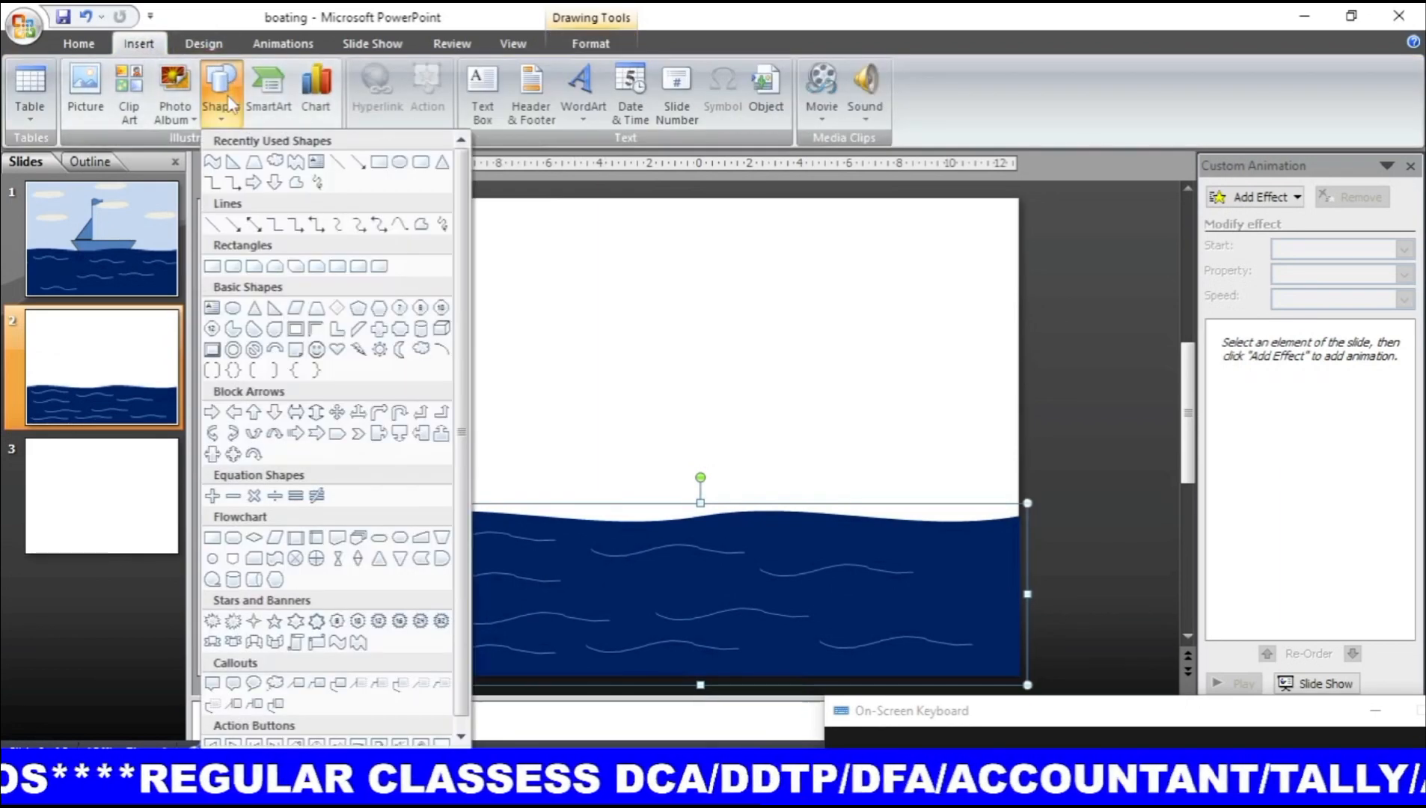
left_click(380, 164)
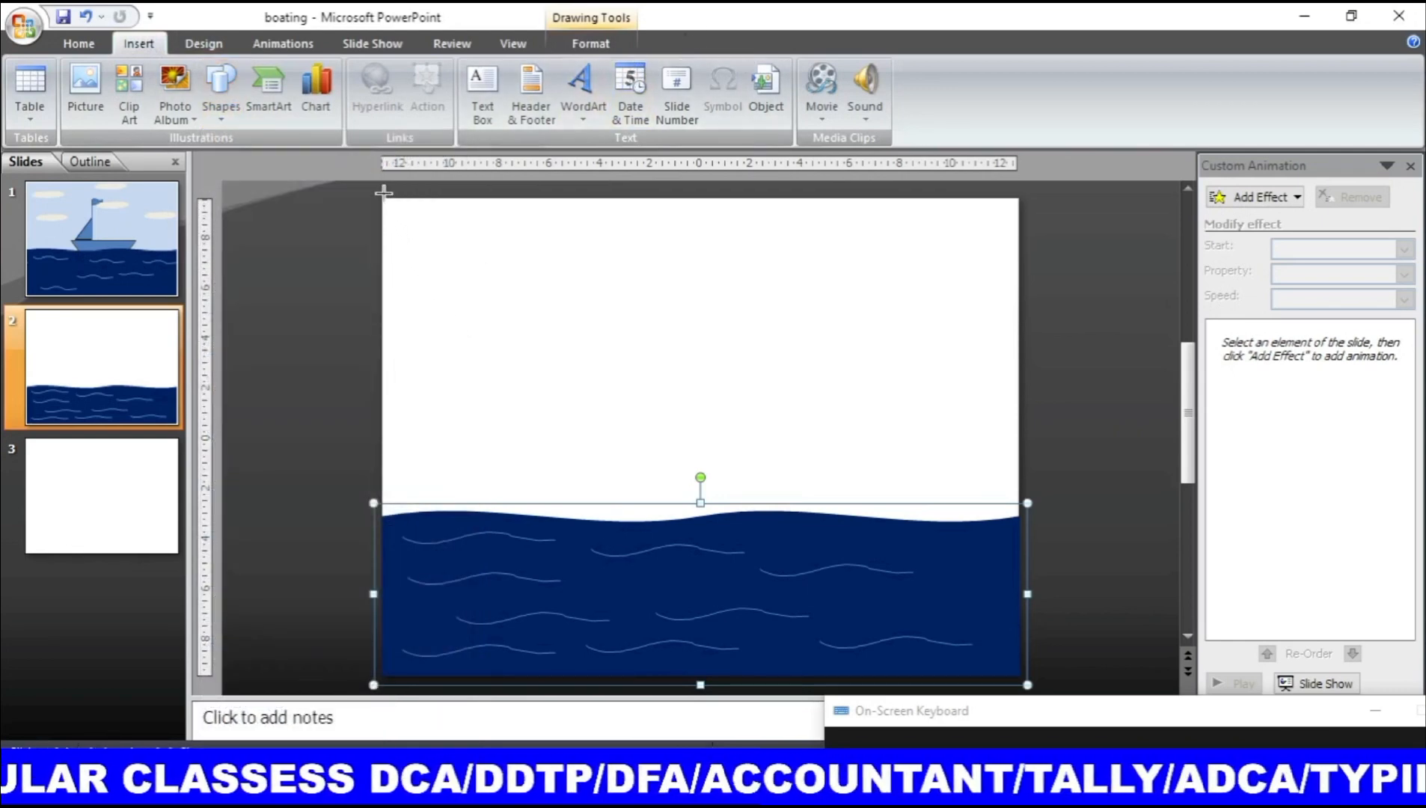
mouse_move(383, 197)
left_mouse_down()
mouse_move(822, 518)
mouse_move(1025, 538)
mouse_move(1017, 547)
left_mouse_up()
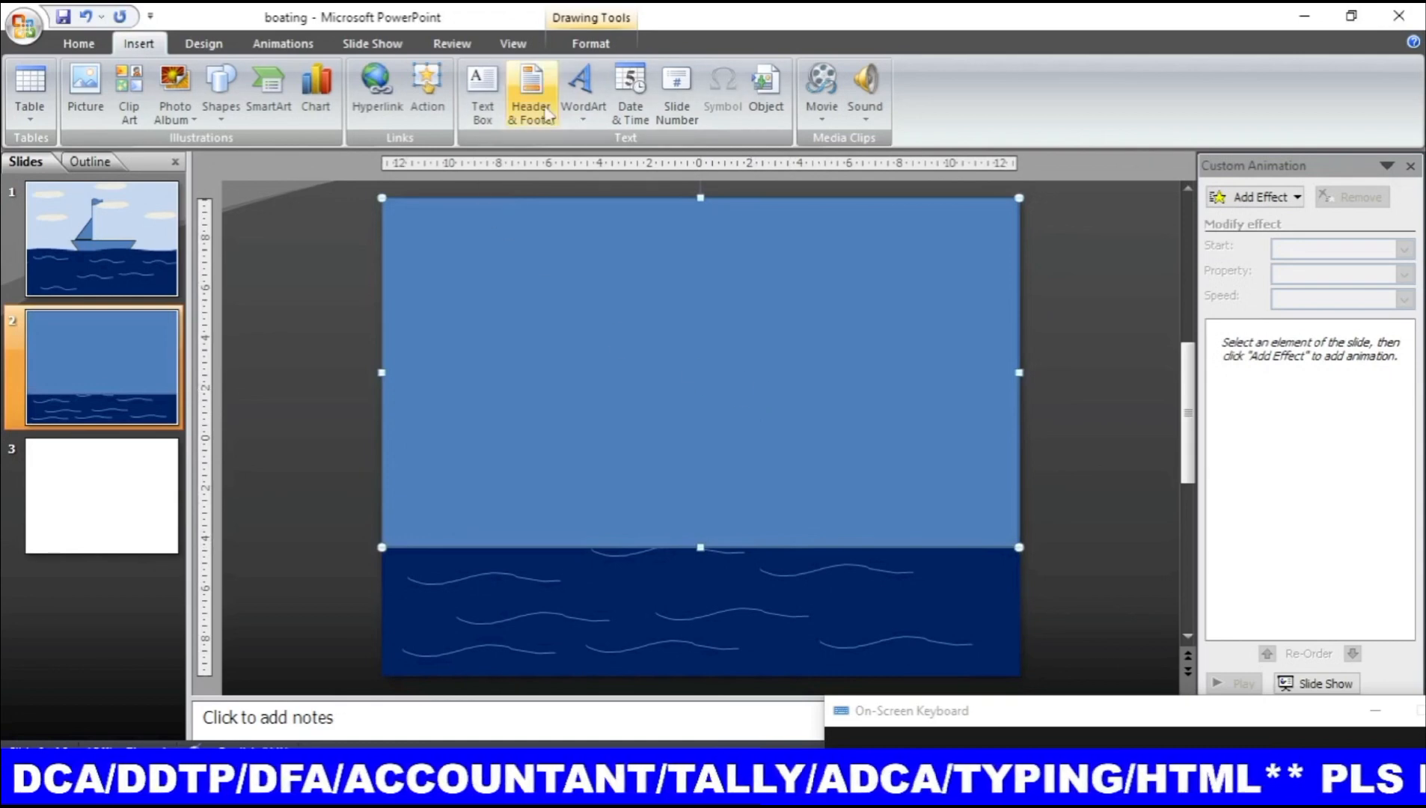
left_click(590, 44)
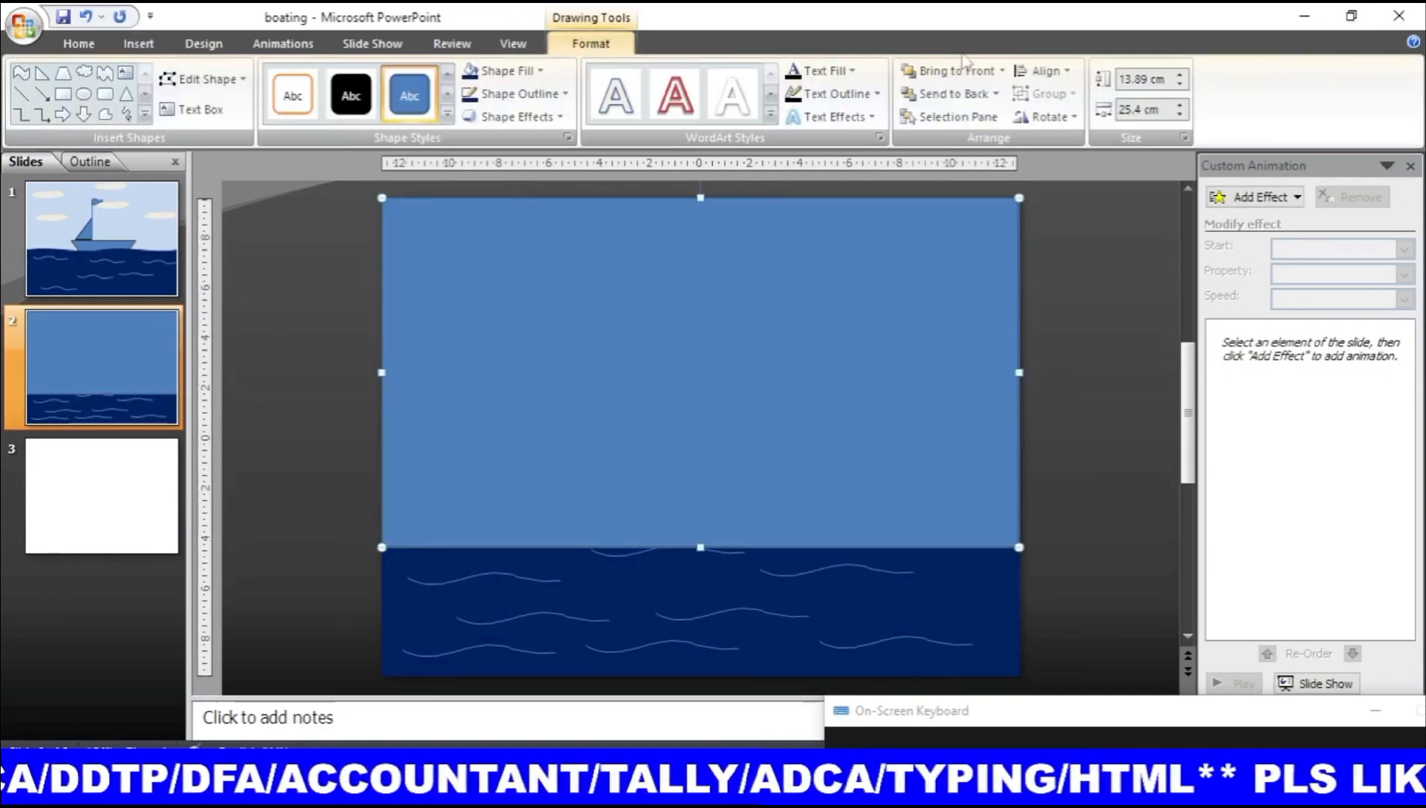
left_click(962, 99)
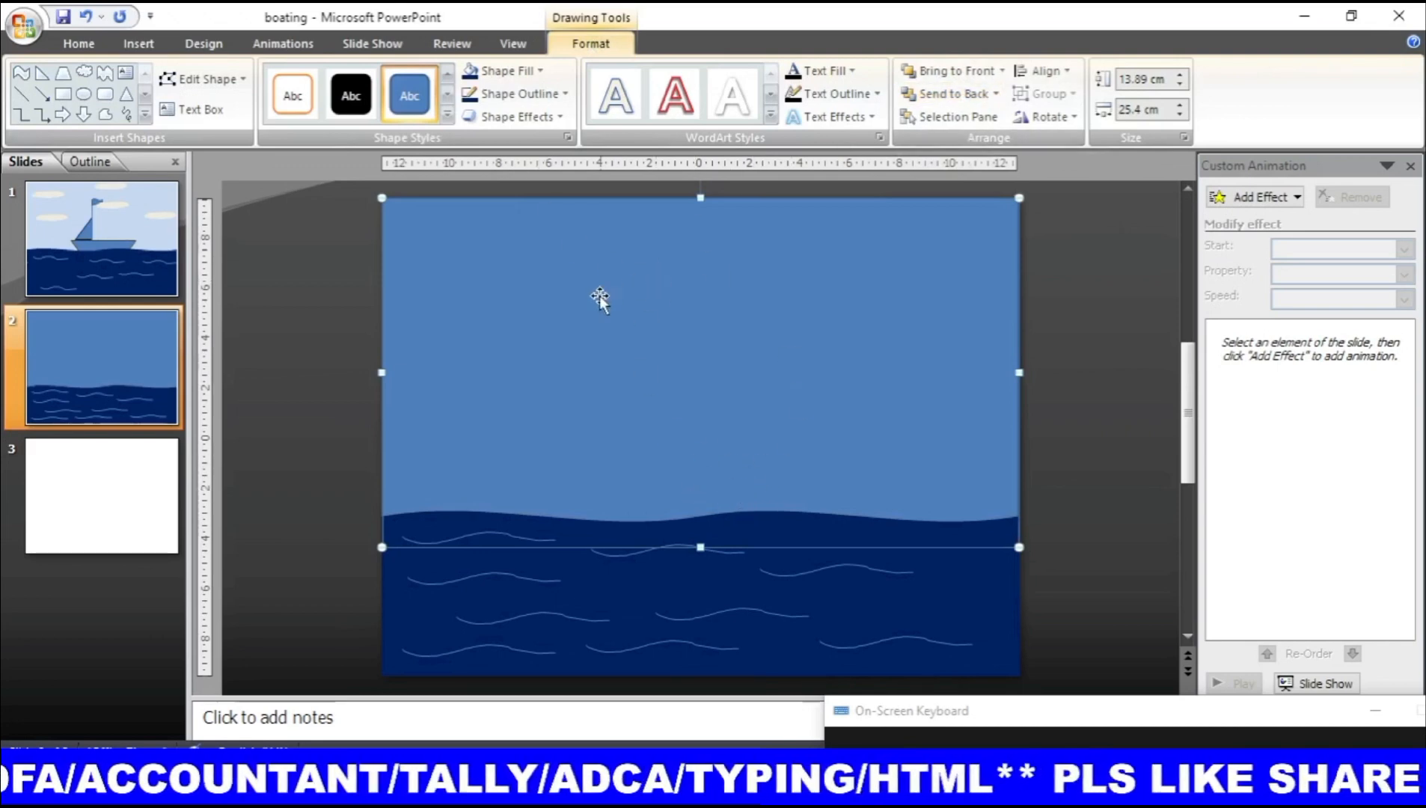
Step: Fill the sky rectangle with light blue and give it a light blue outline
left_click(520, 75)
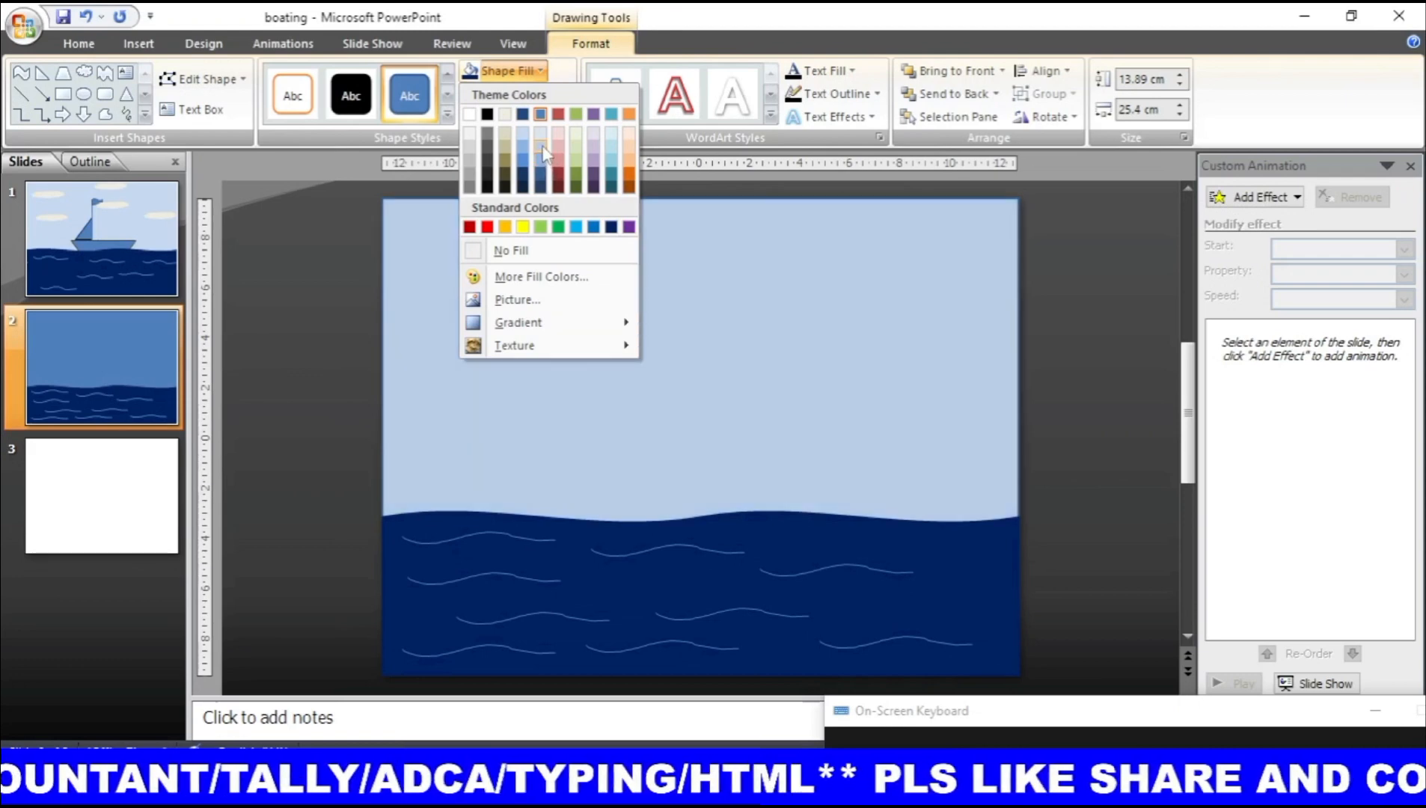
left_click(542, 146)
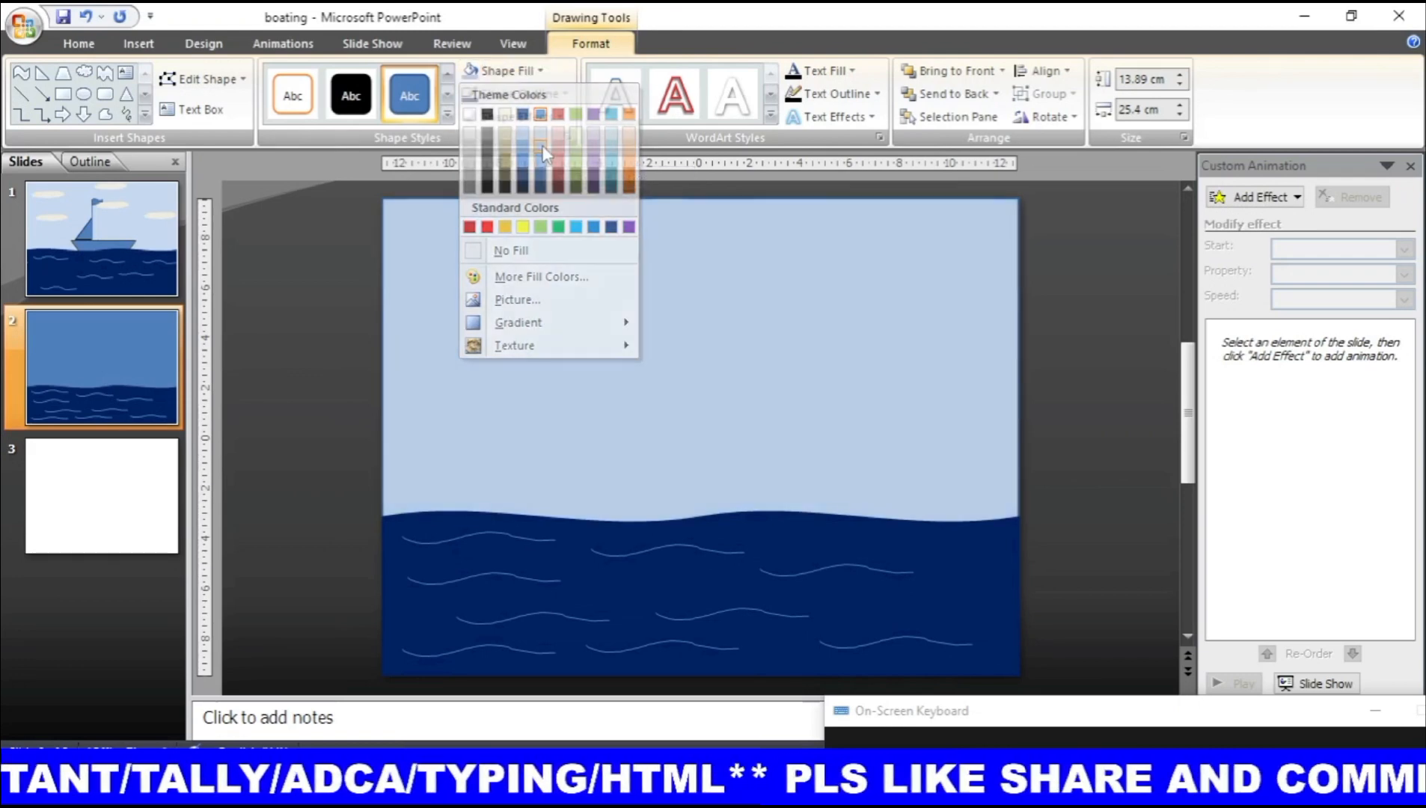
left_click(508, 99)
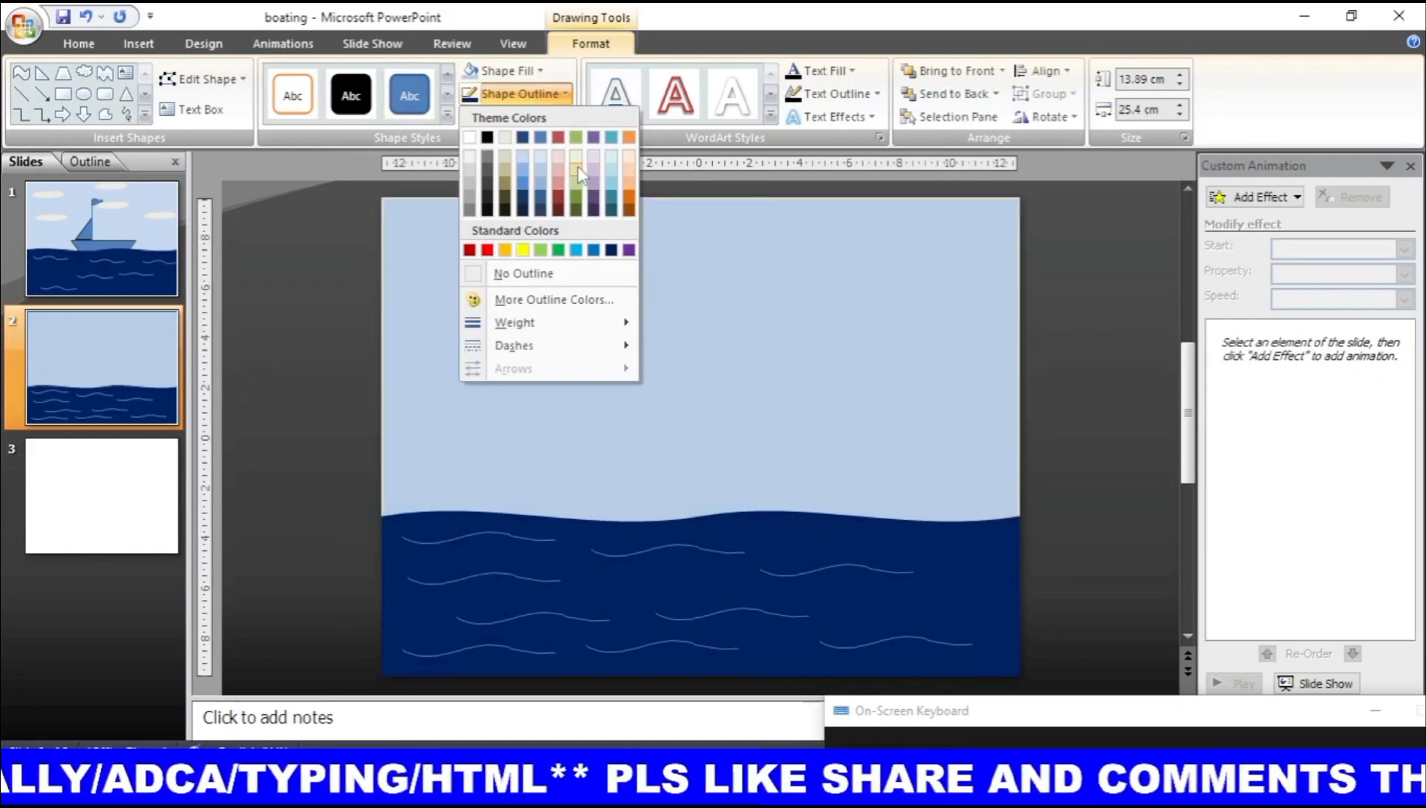
left_click(524, 165)
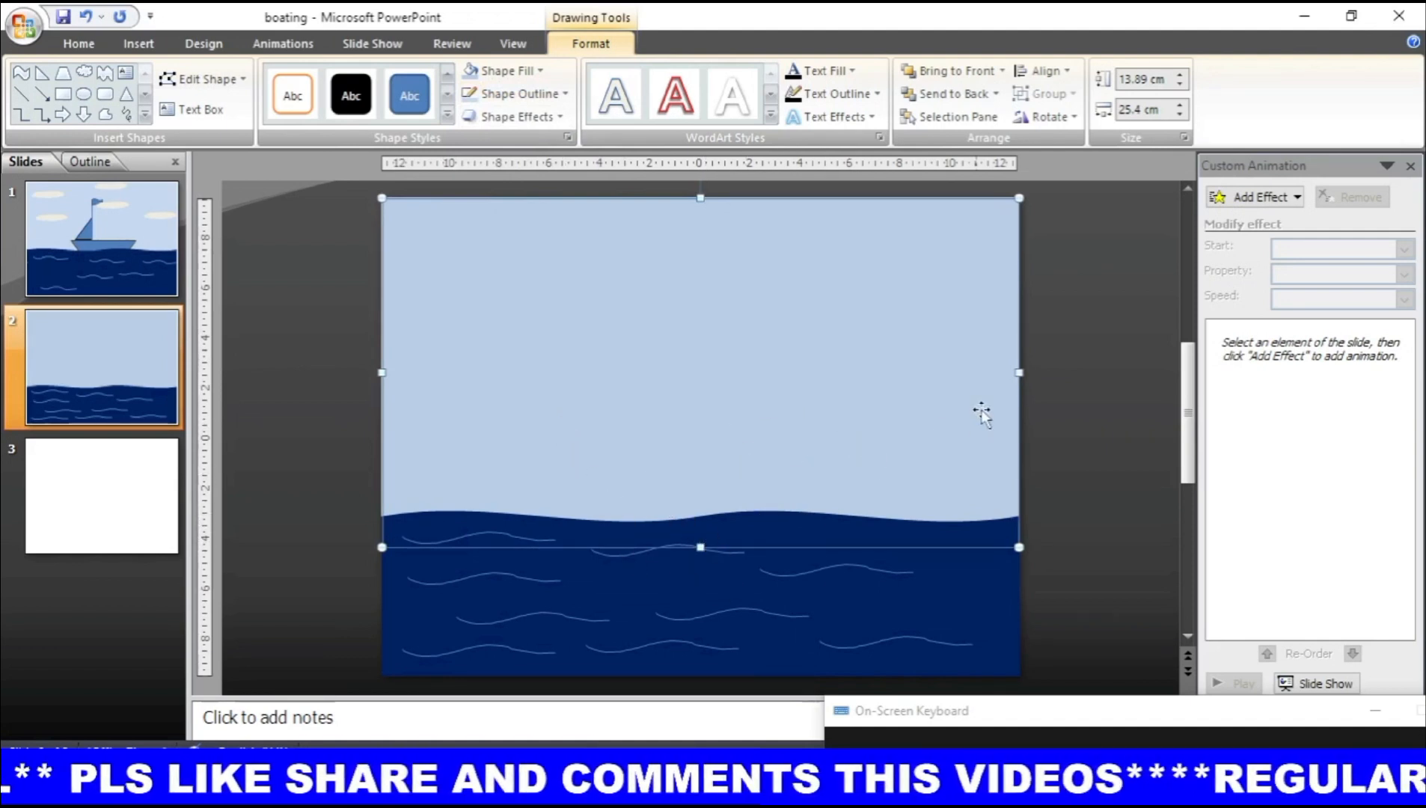
left_click(1075, 426)
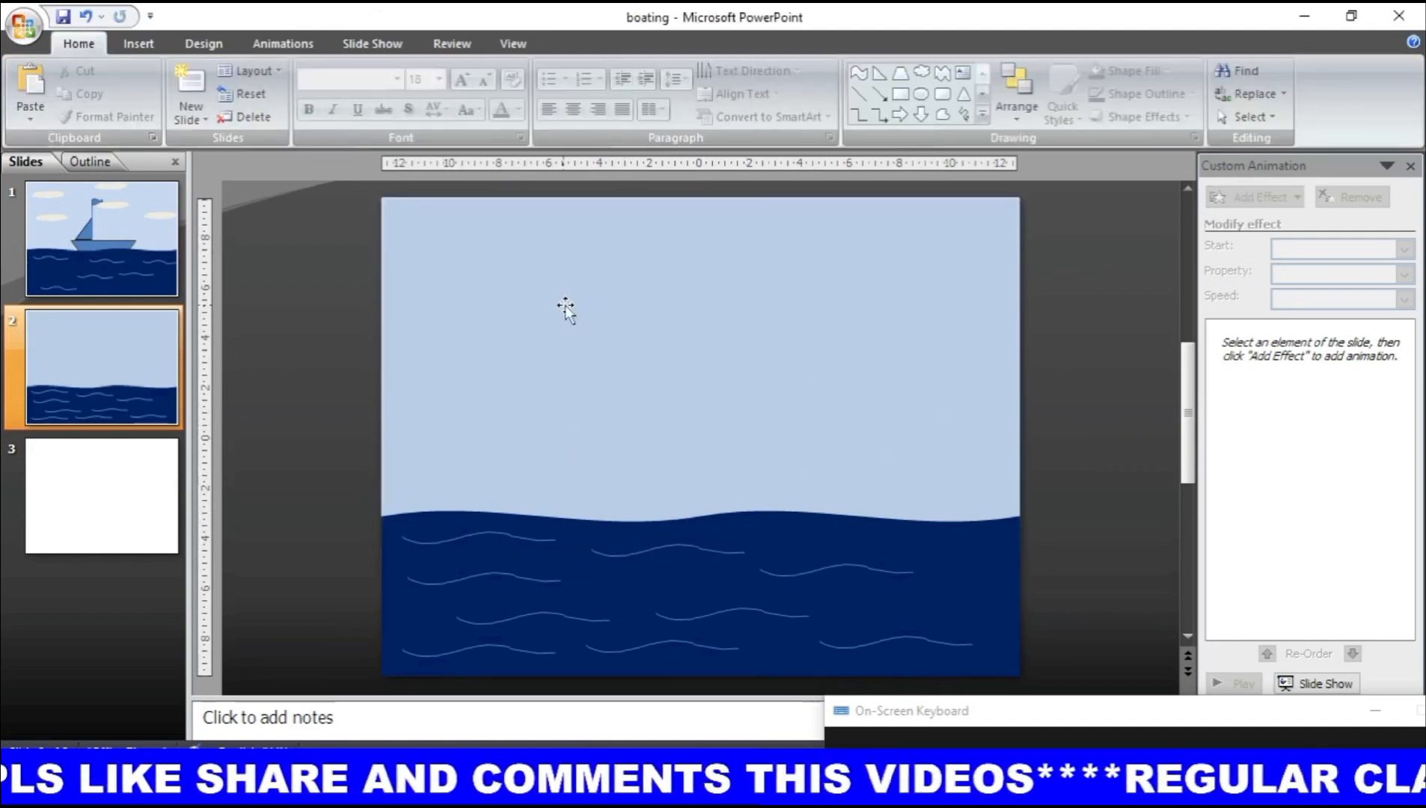
Step: Draw a cloud about 1.39 cm high and 5.36 cm wide in the upper-left part of slide 2's sky
left_click(138, 45)
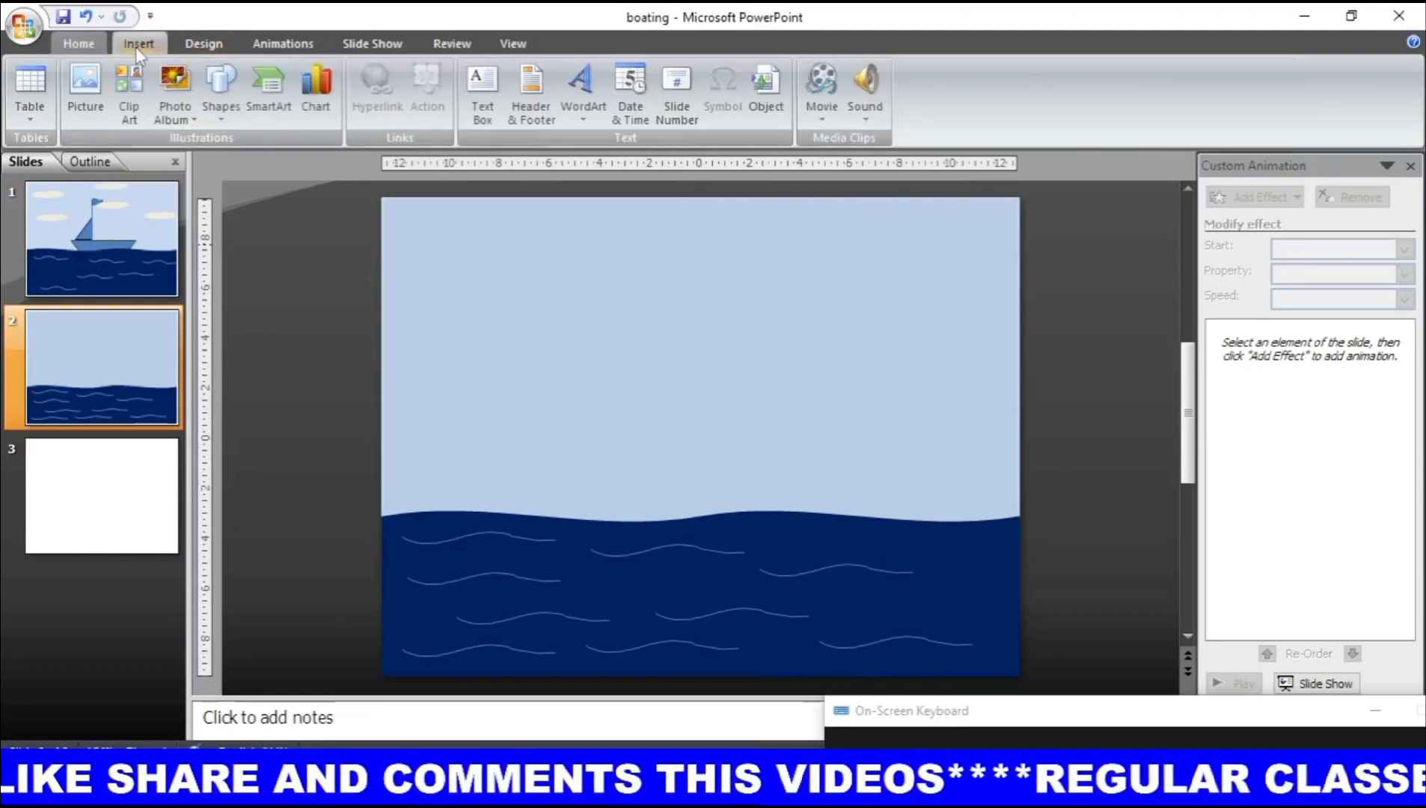
left_click(137, 189)
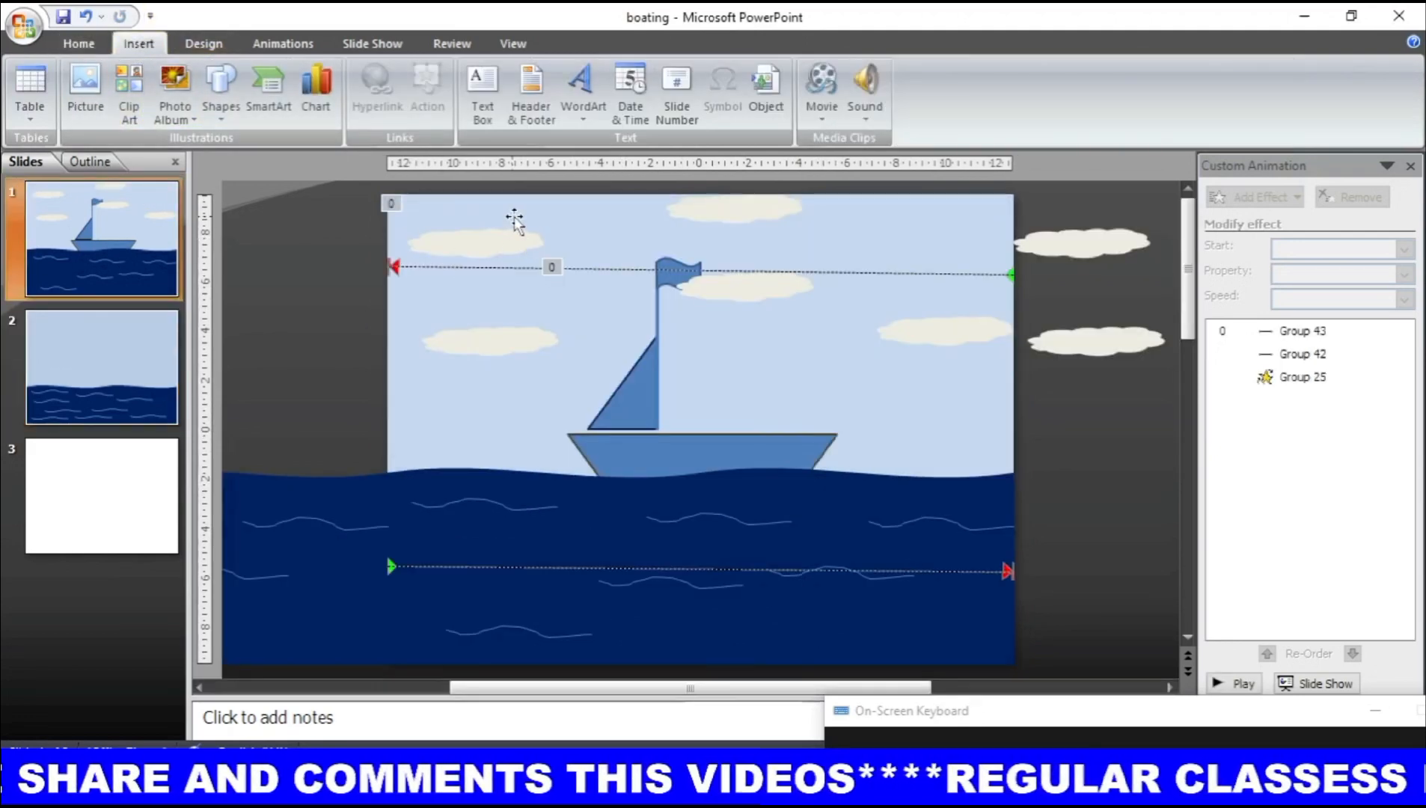
left_click(118, 370)
left_click(233, 92)
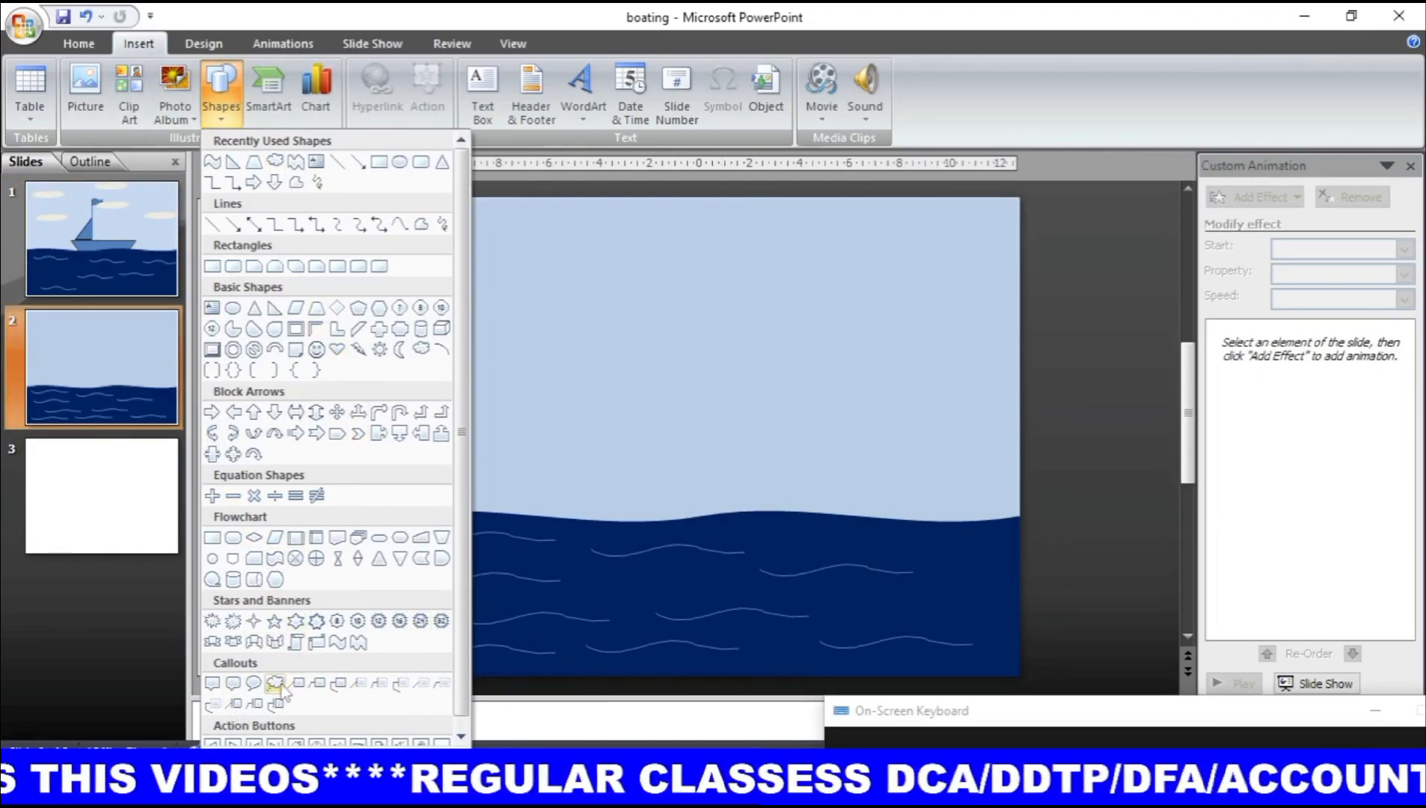
left_click(422, 348)
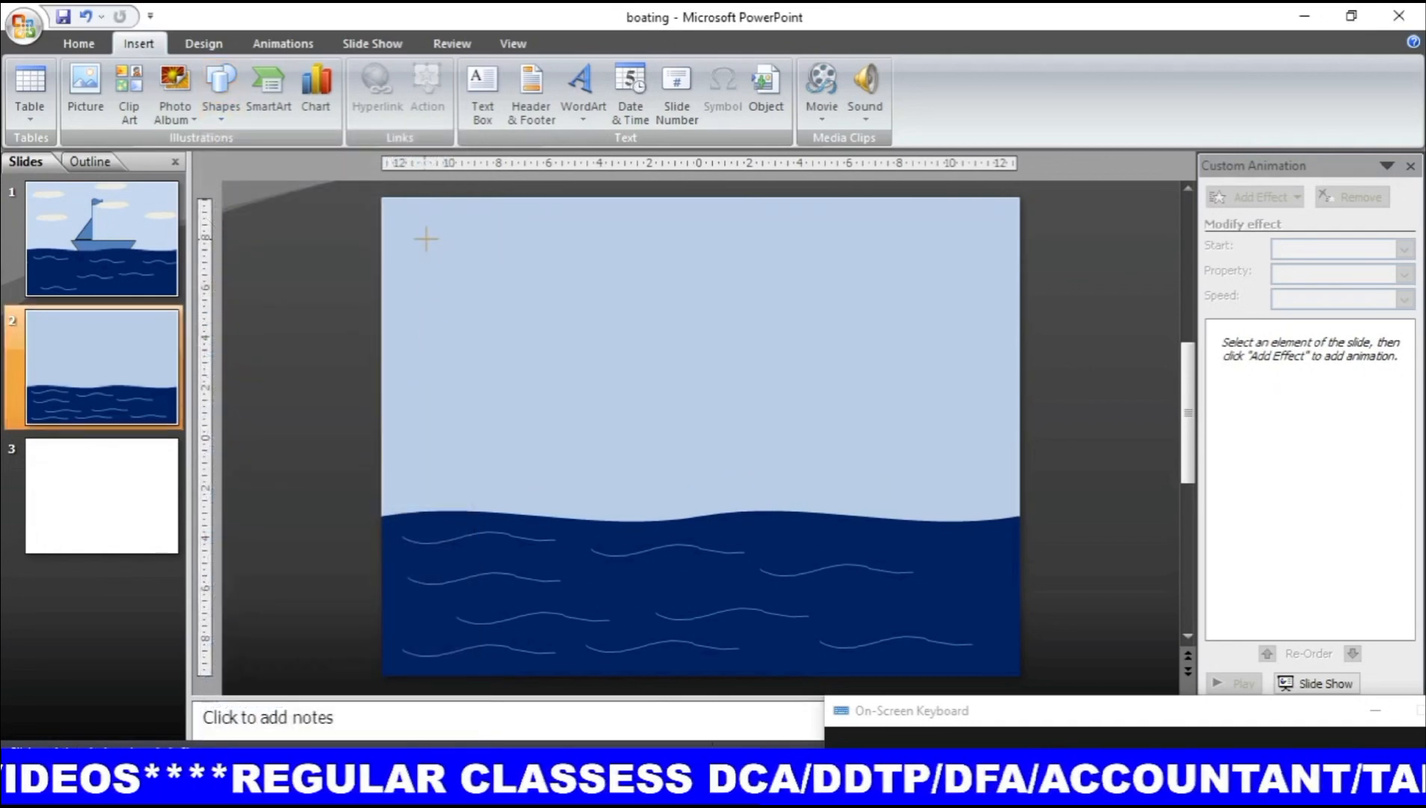
mouse_move(425, 239)
left_mouse_down()
mouse_move(499, 277)
mouse_move(561, 259)
left_mouse_up()
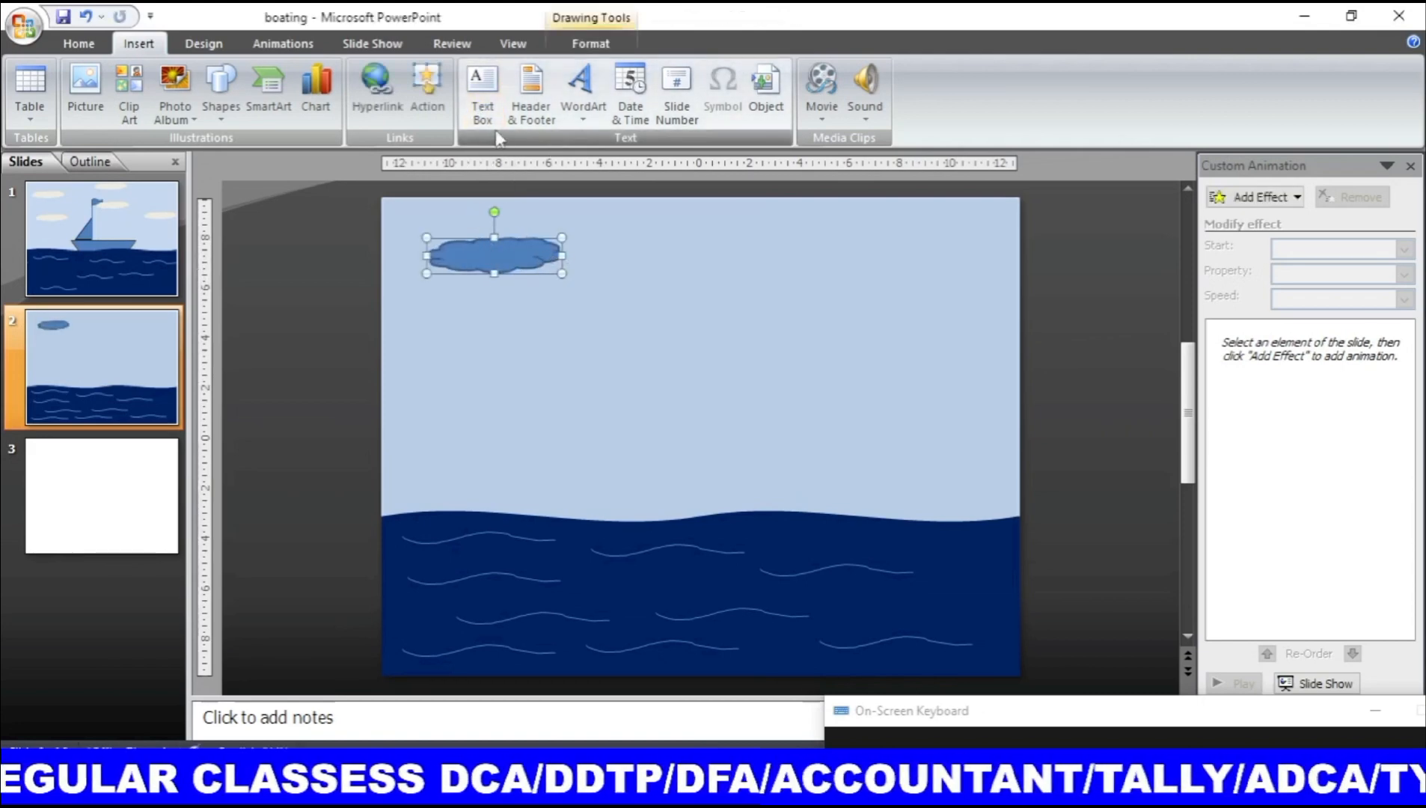
Step: Give the cloud a white fill and a white outline
left_click(595, 45)
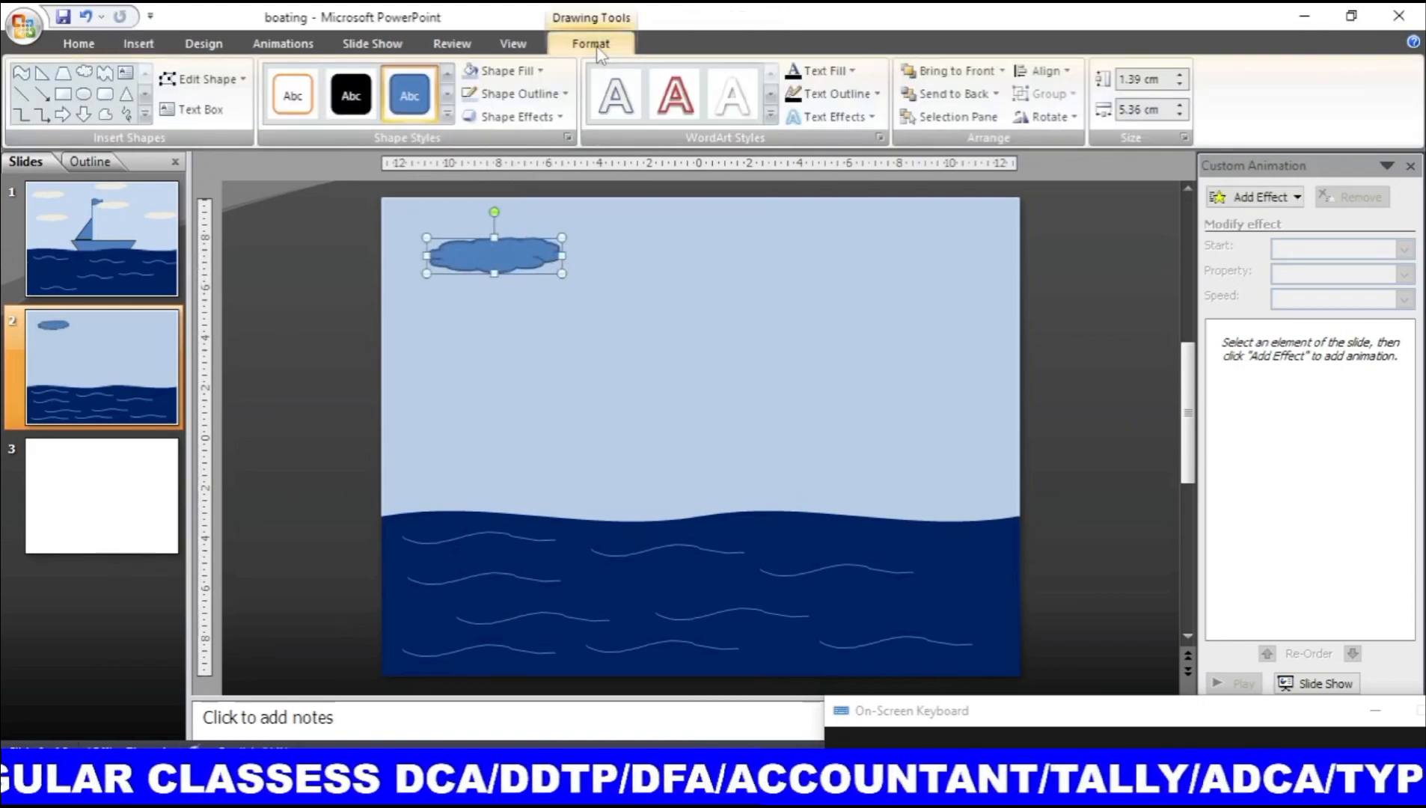
left_click(517, 73)
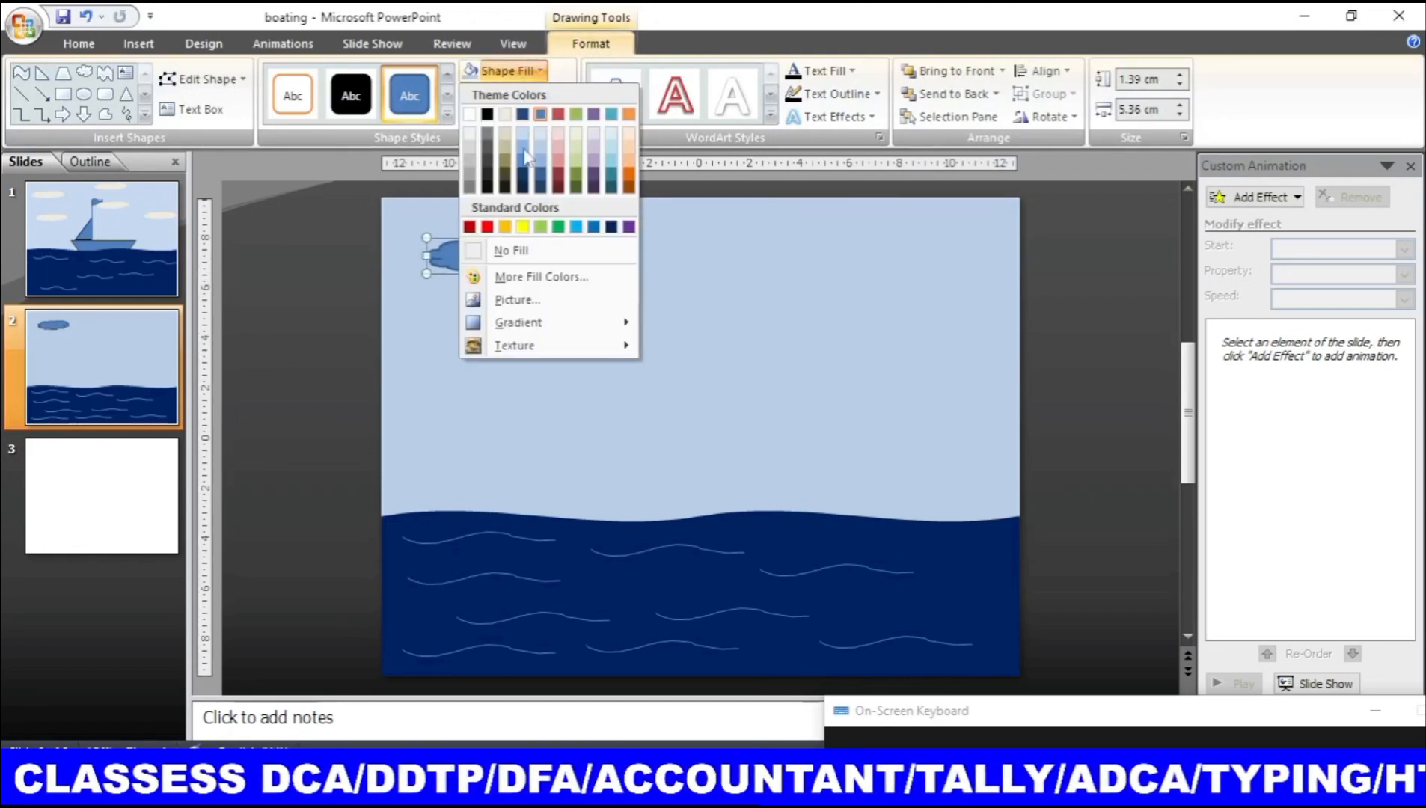
left_click(470, 114)
left_click(533, 93)
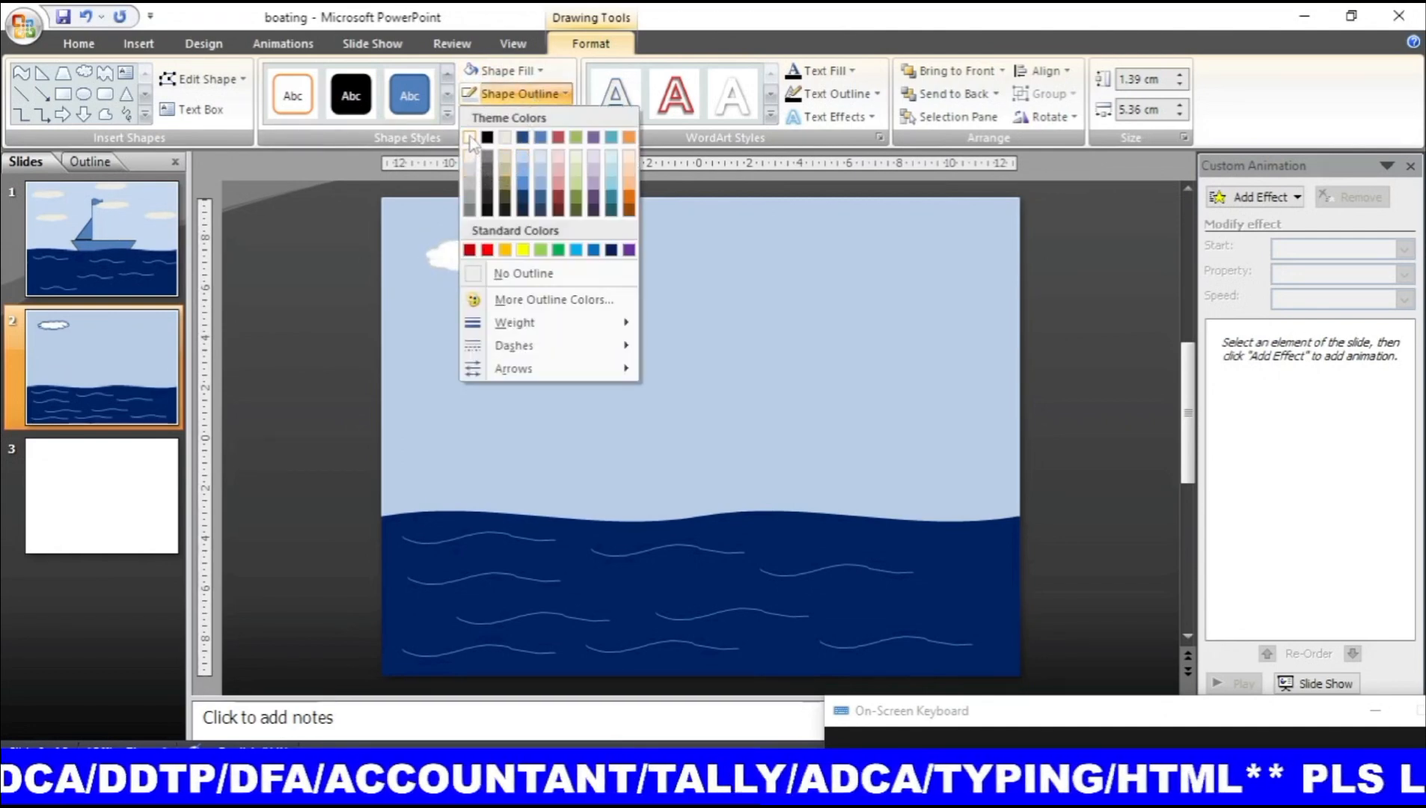
left_click(470, 137)
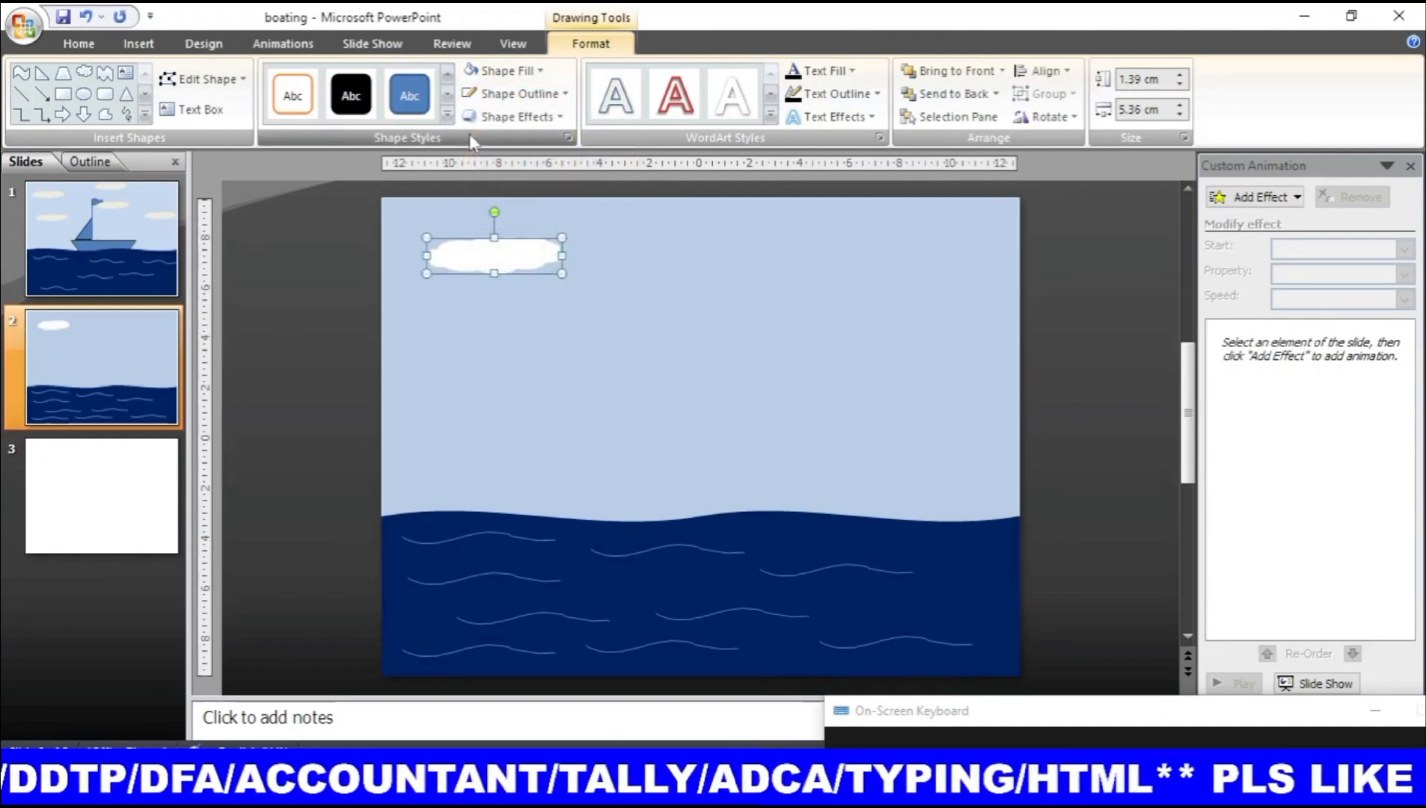
Step: Apply the Preset 4 shape effect to the white cloud
left_click(541, 117)
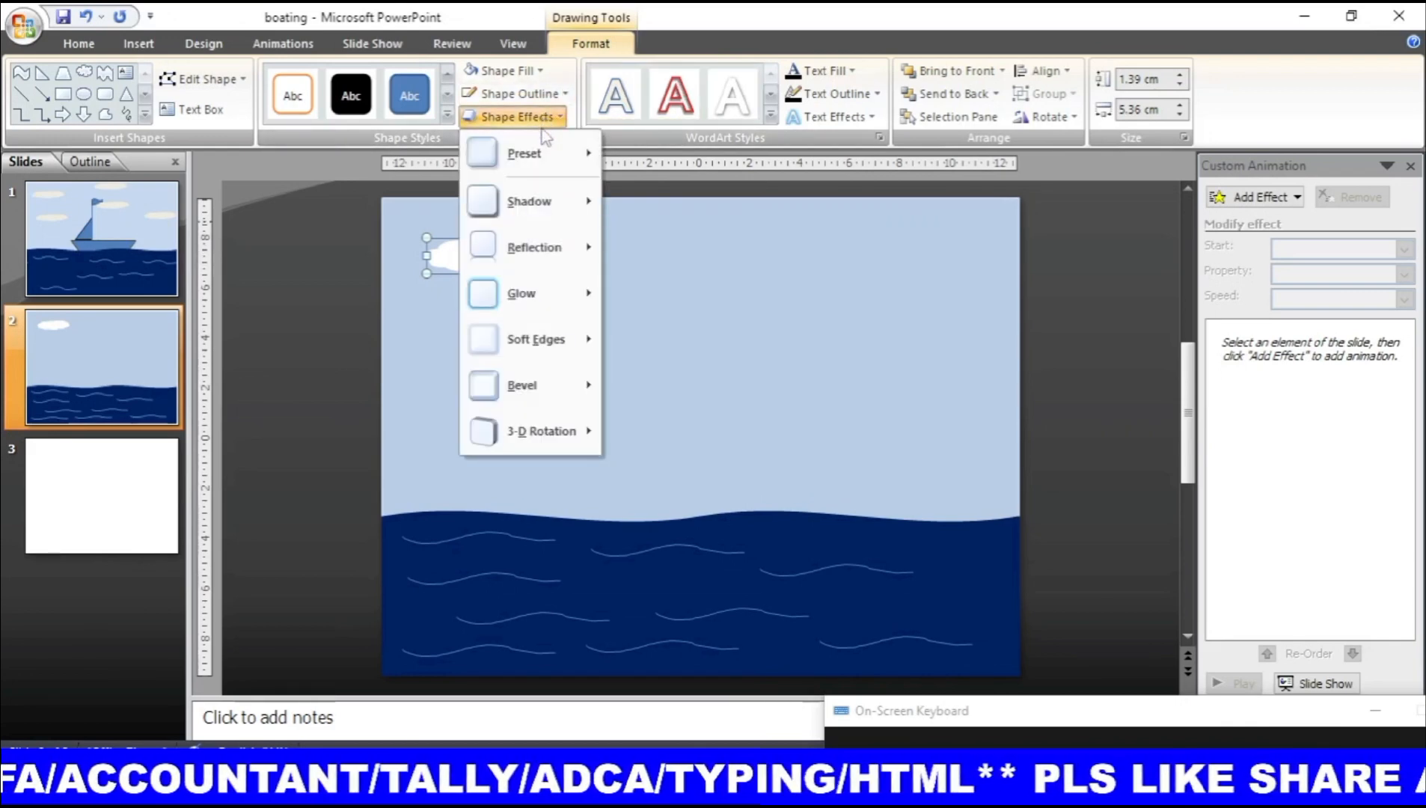
mouse_move(544, 159)
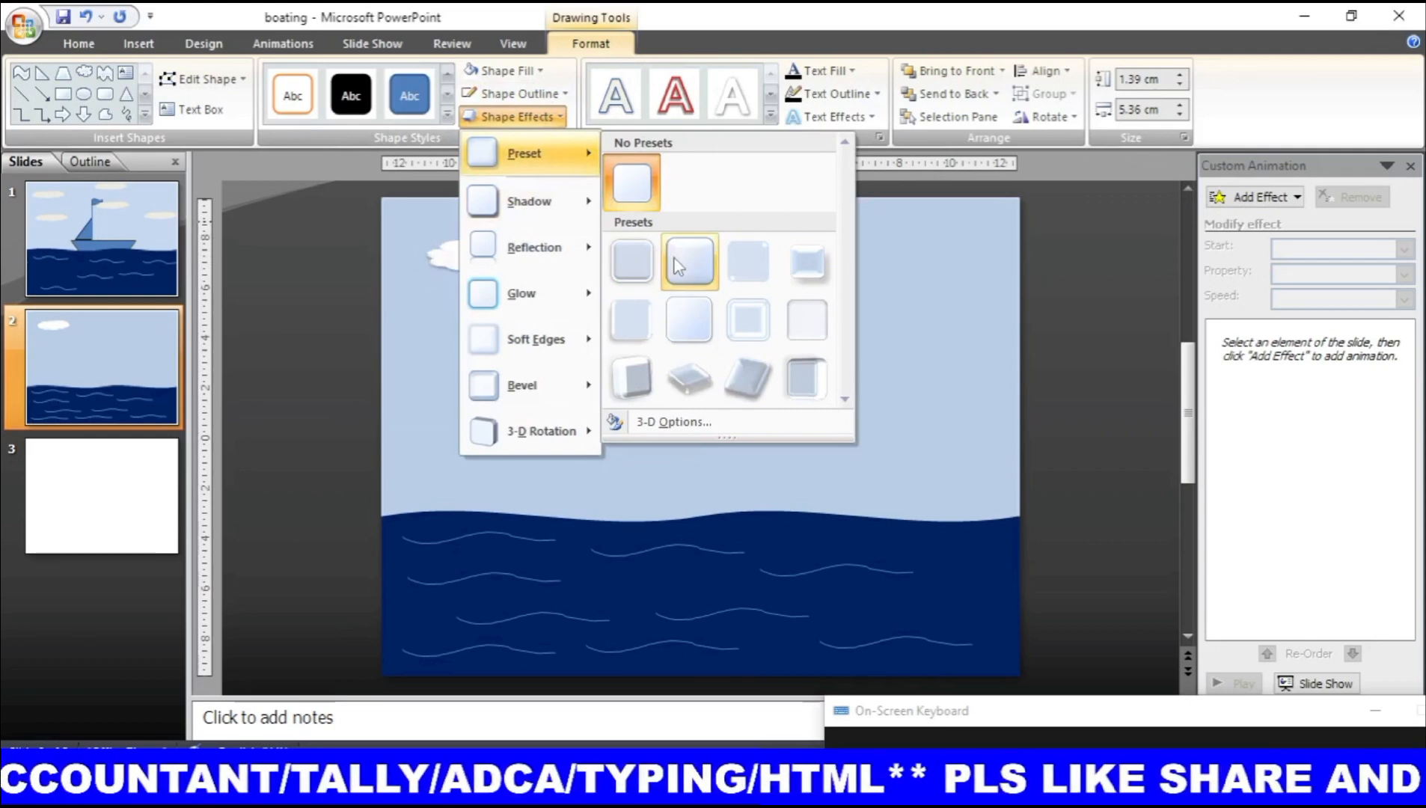
left_click(821, 267)
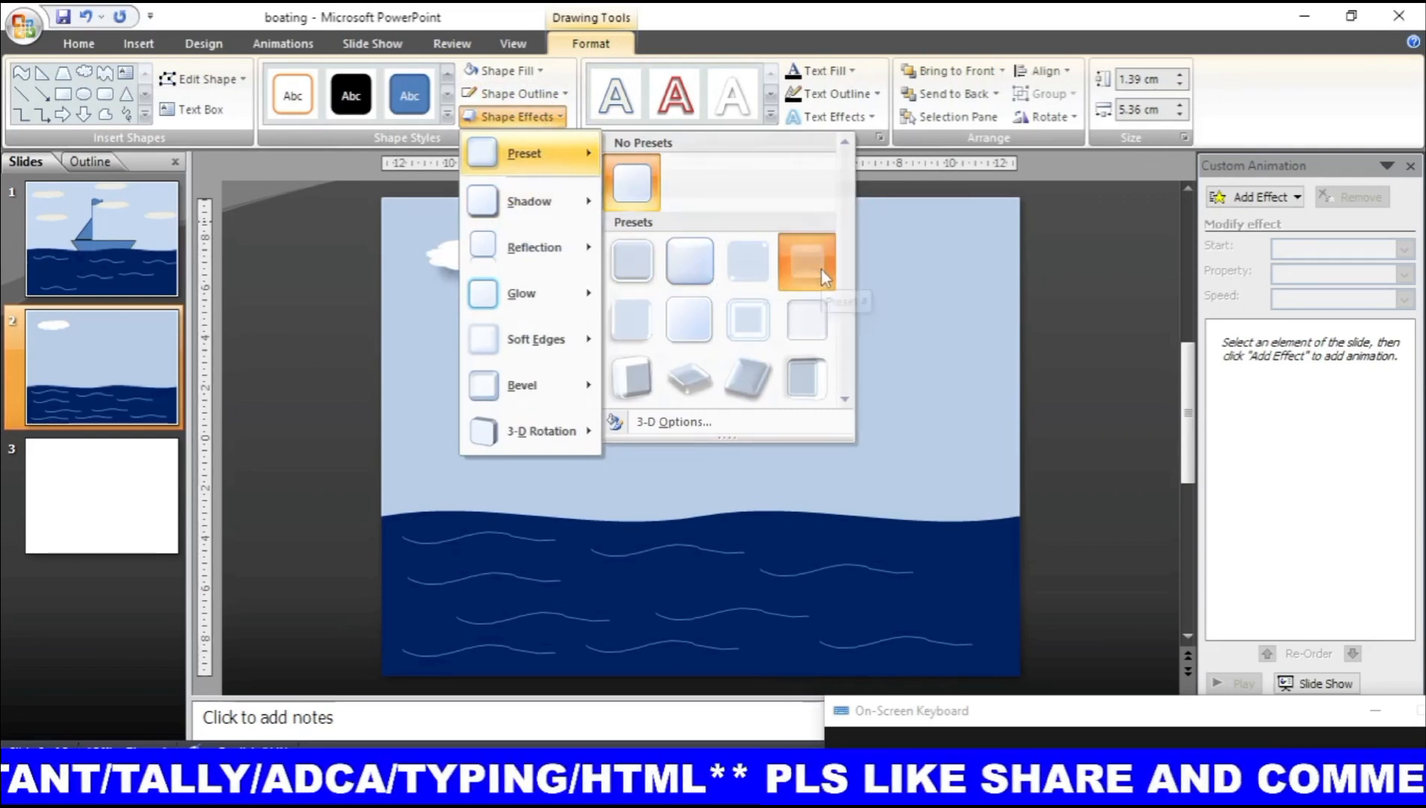
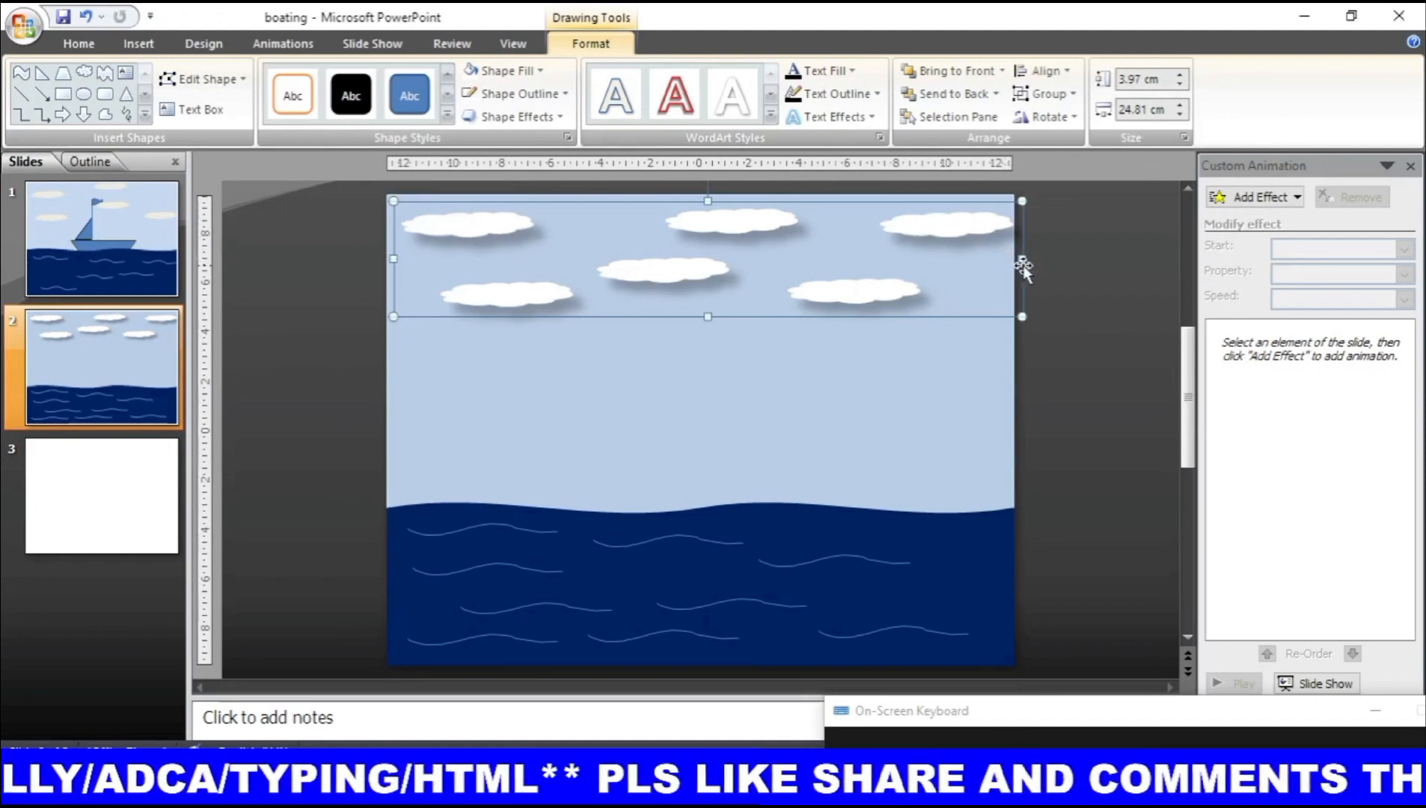
Step: Narrow the cloud group to a width of about 24.01 cm so it fits within the slide
left_click_drag(1022, 261, 1003, 260)
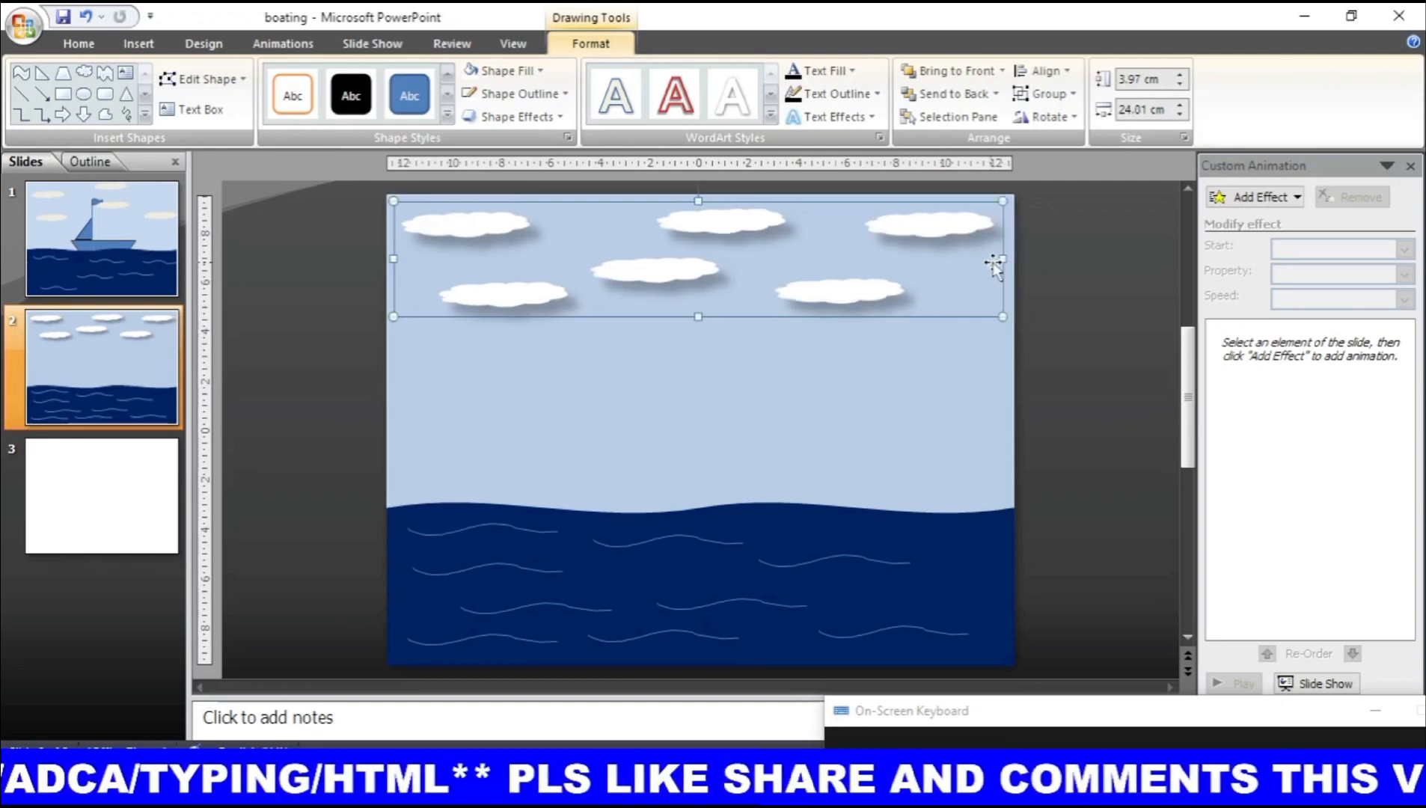
left_click(516, 116)
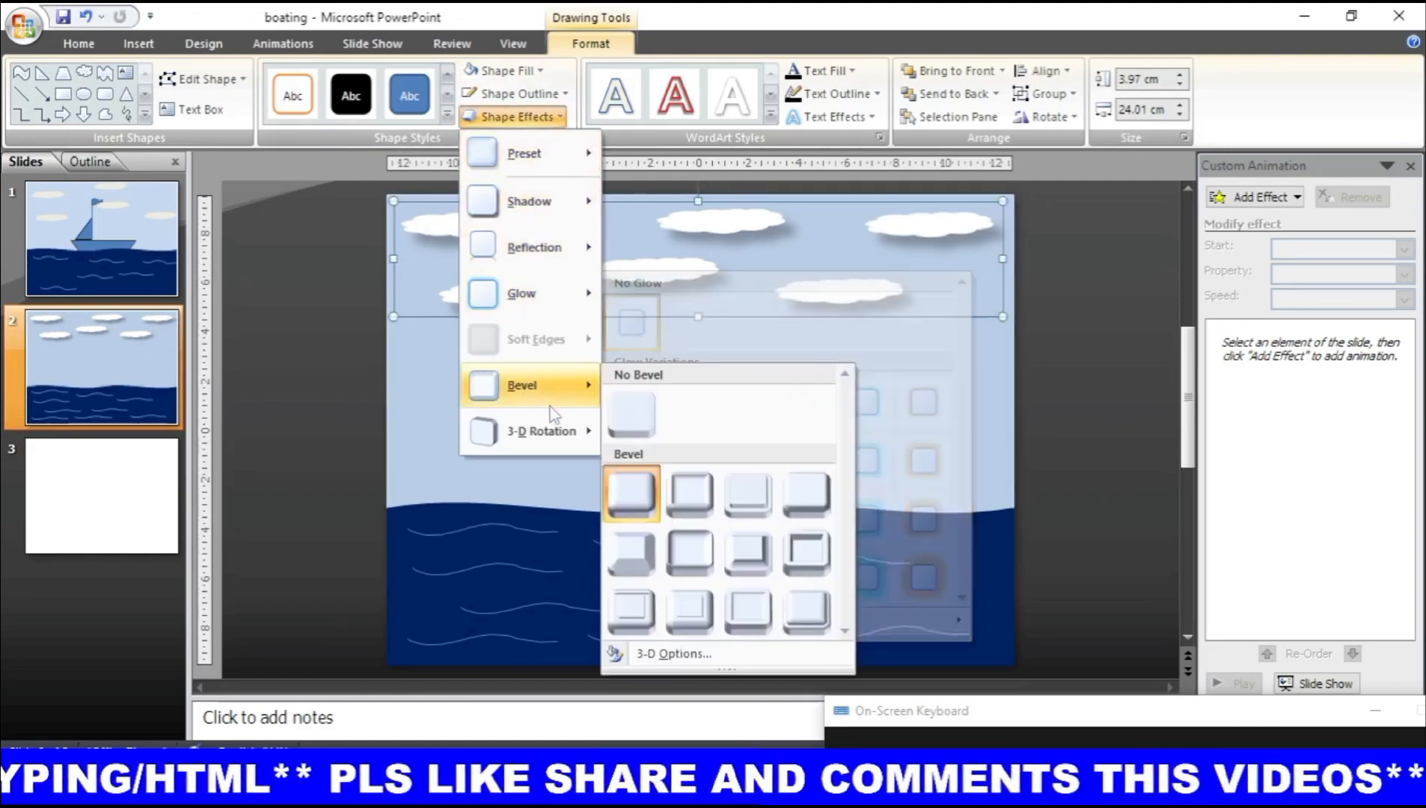
mouse_move(555, 438)
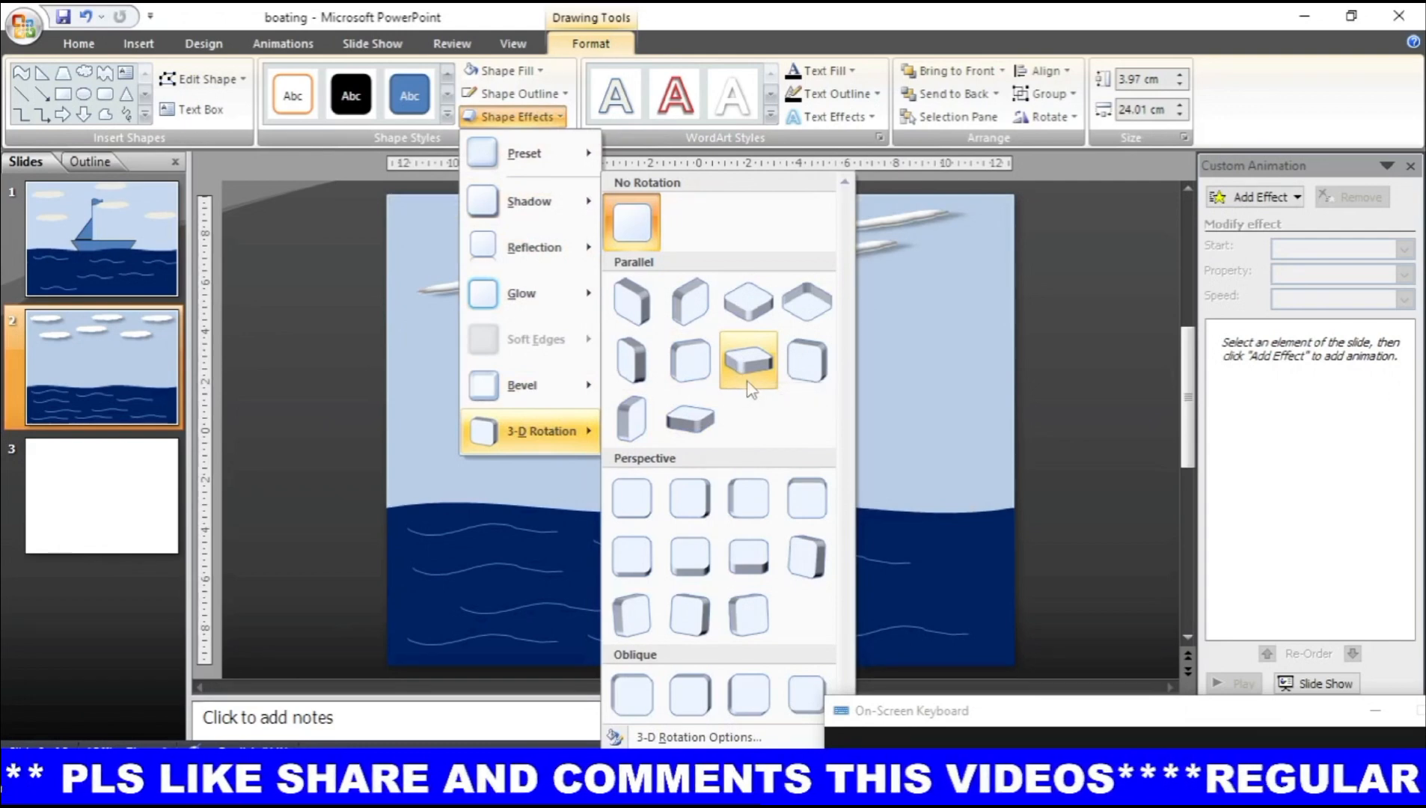
left_click(958, 414)
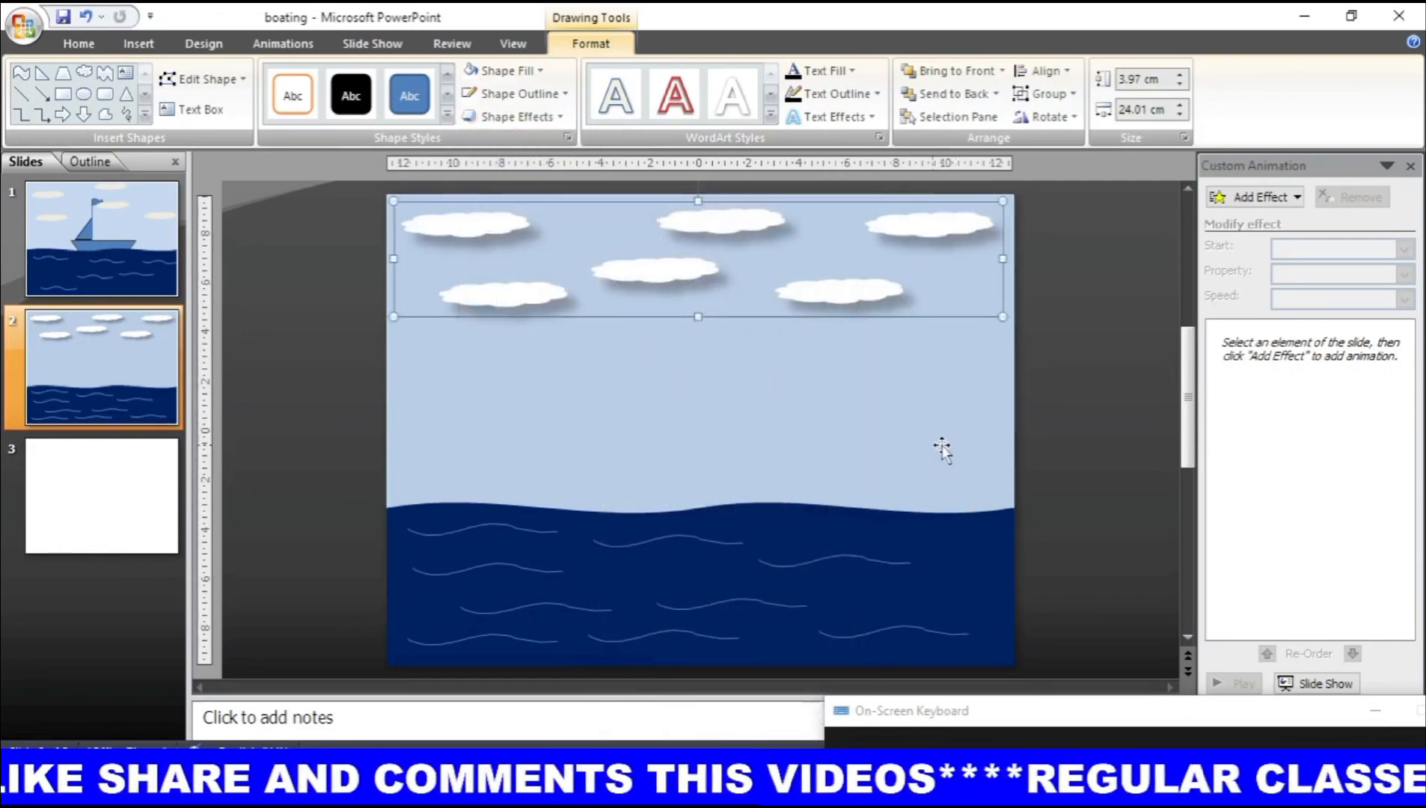
left_click(1086, 422)
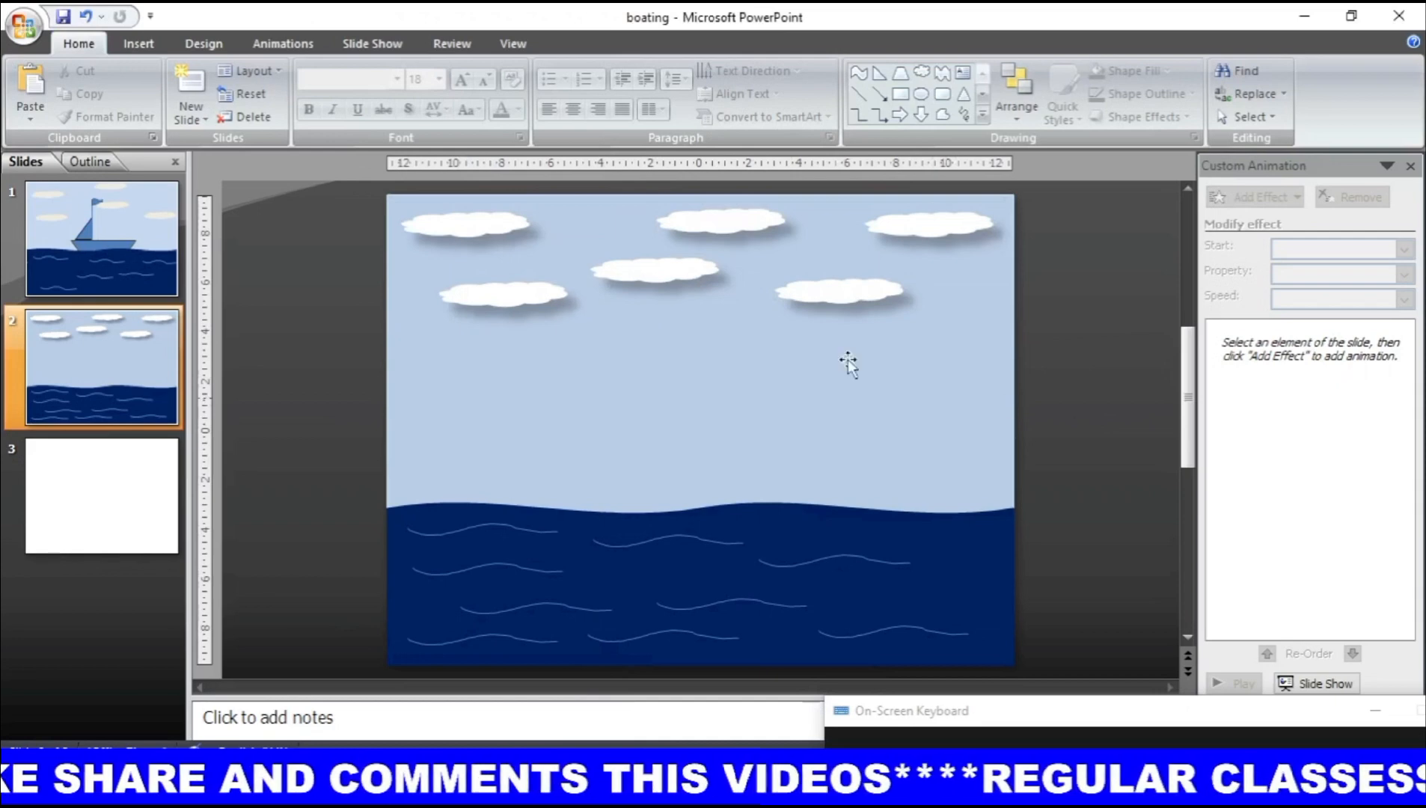
Step: Draw a trapezoid for the boat's hull on slide 2 and move it so its base overlaps the sea's surface near the centre
left_click(161, 249)
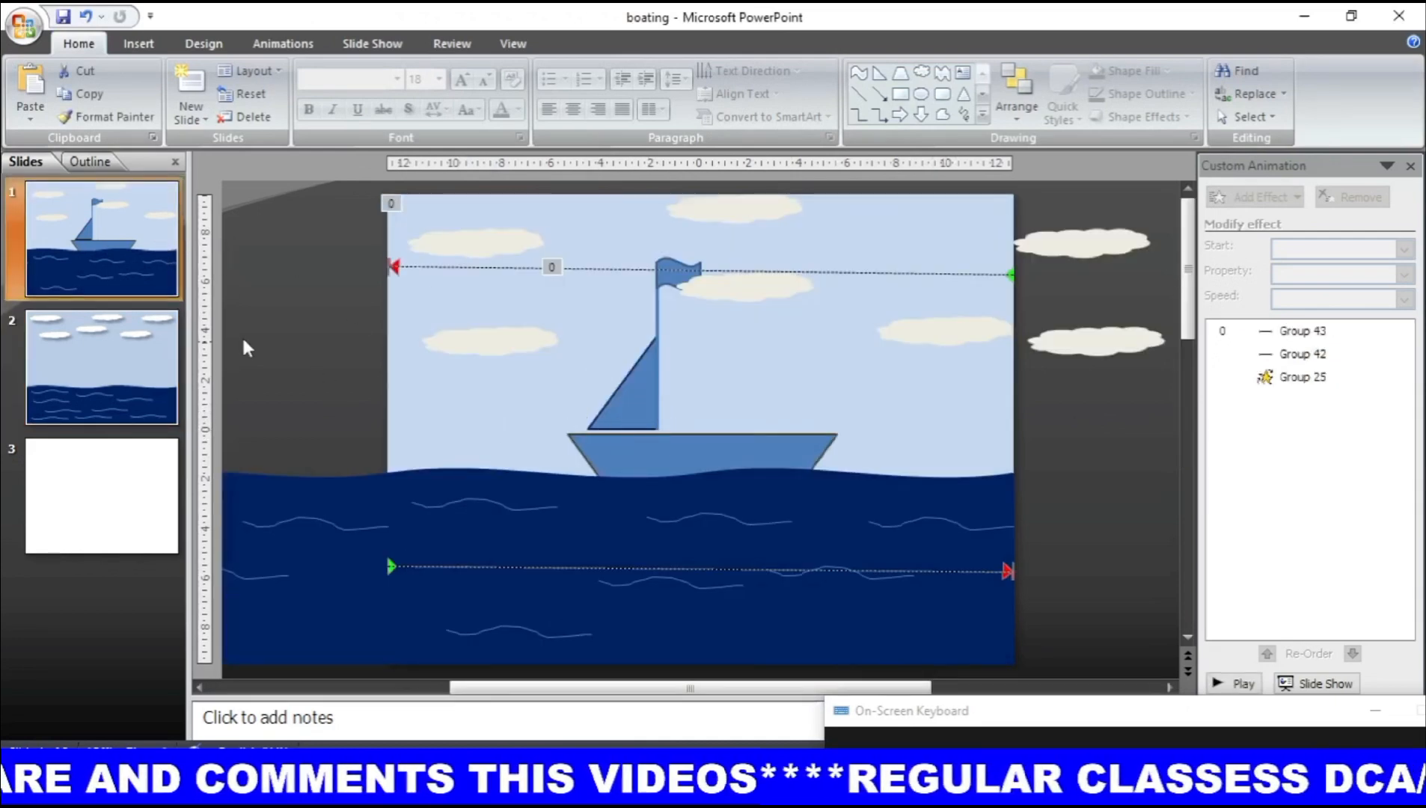
left_click(124, 344)
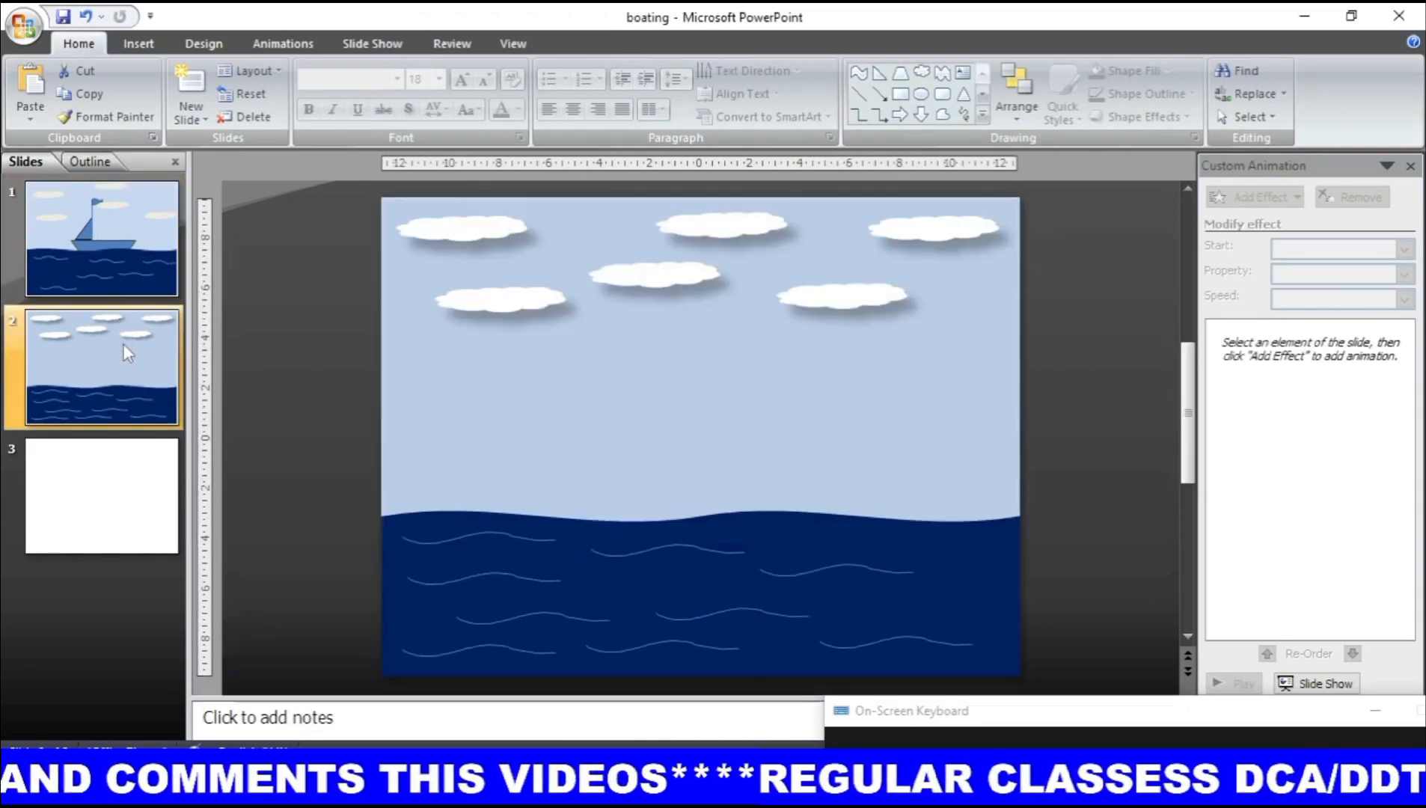
left_click(142, 50)
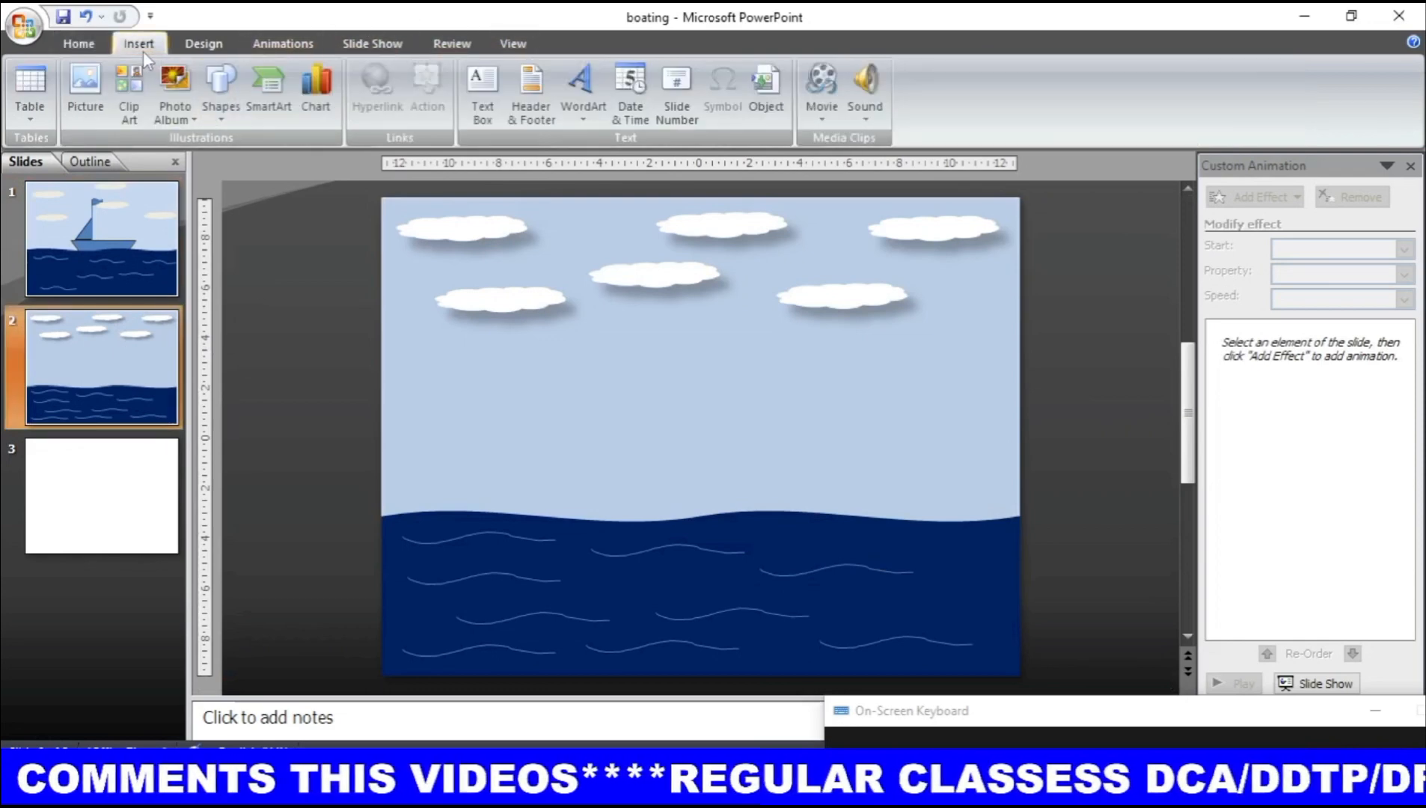
left_click(222, 90)
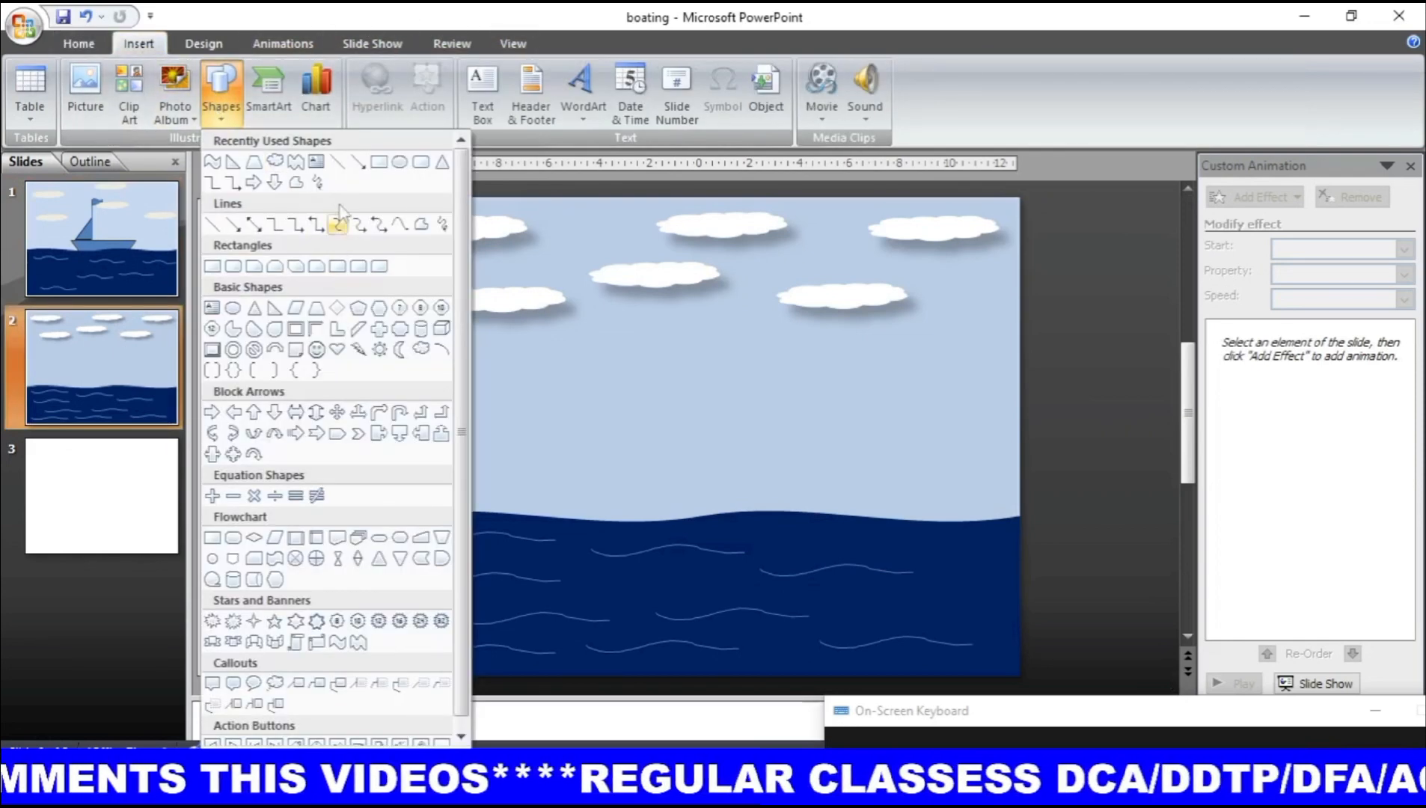
left_click(318, 310)
mouse_move(605, 410)
left_mouse_down()
mouse_move(815, 527)
mouse_move(865, 522)
left_mouse_up()
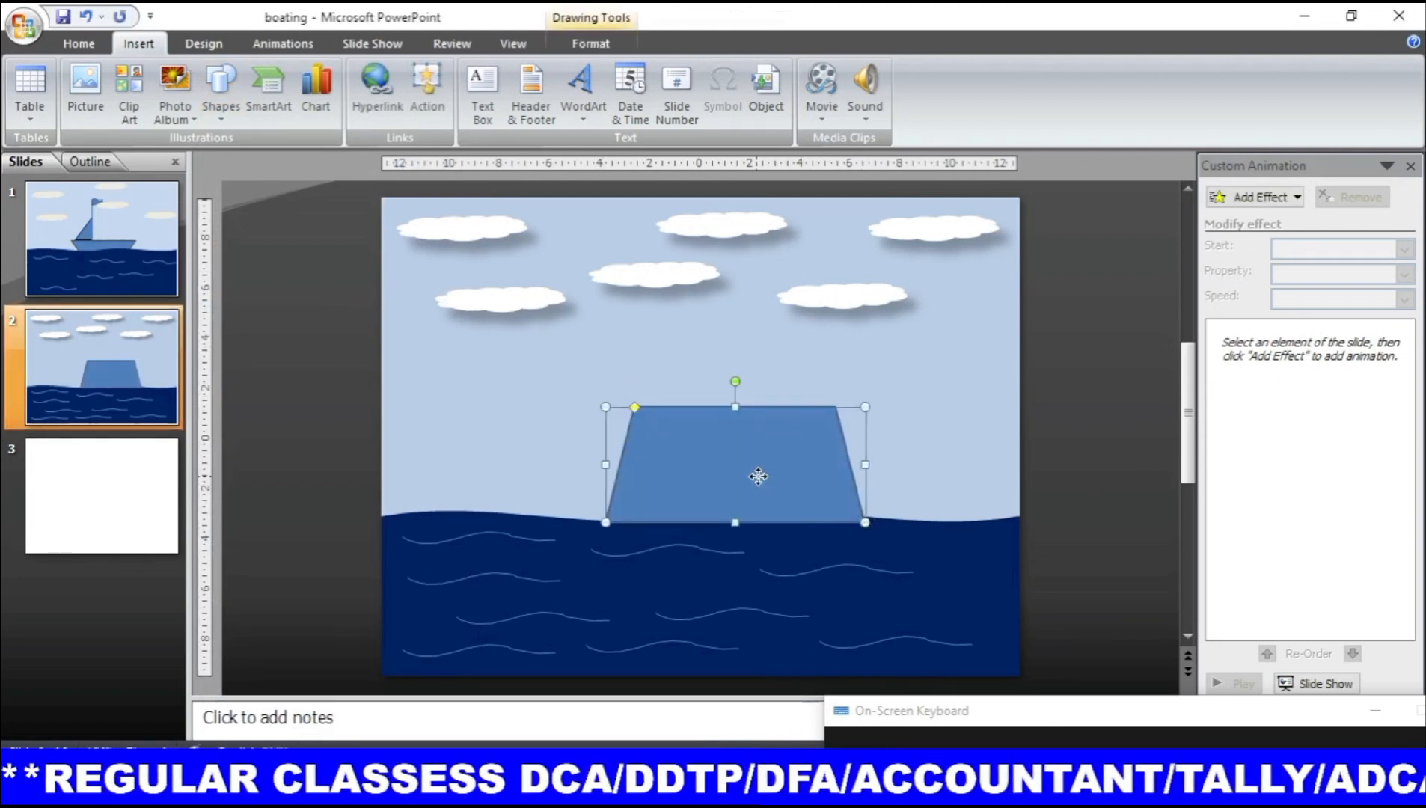
left_click_drag(757, 477, 736, 494)
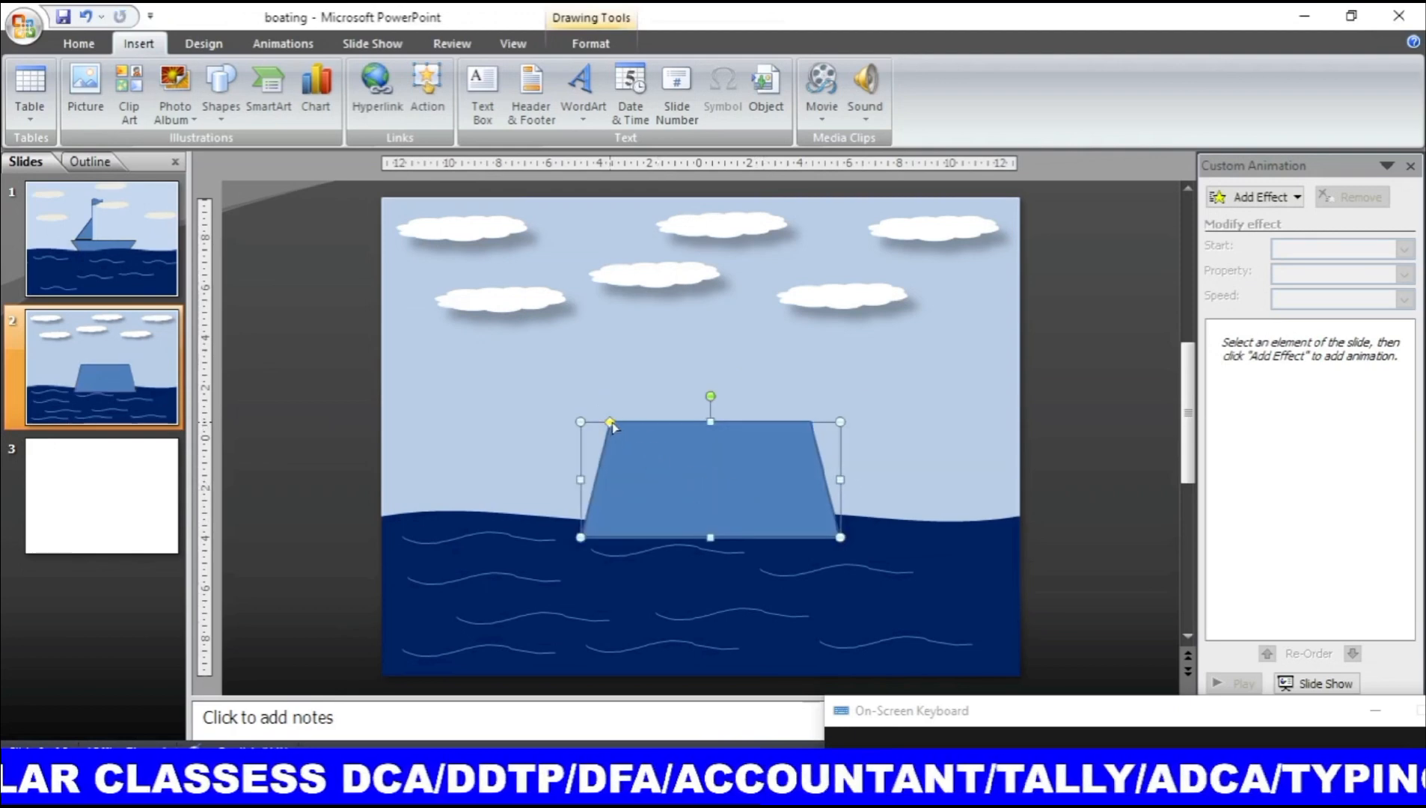
Step: Slant the trapezoid's sides more steeply inward and resize it to about 2.78 cm high and 11.31 cm wide
left_click_drag(611, 422, 660, 423)
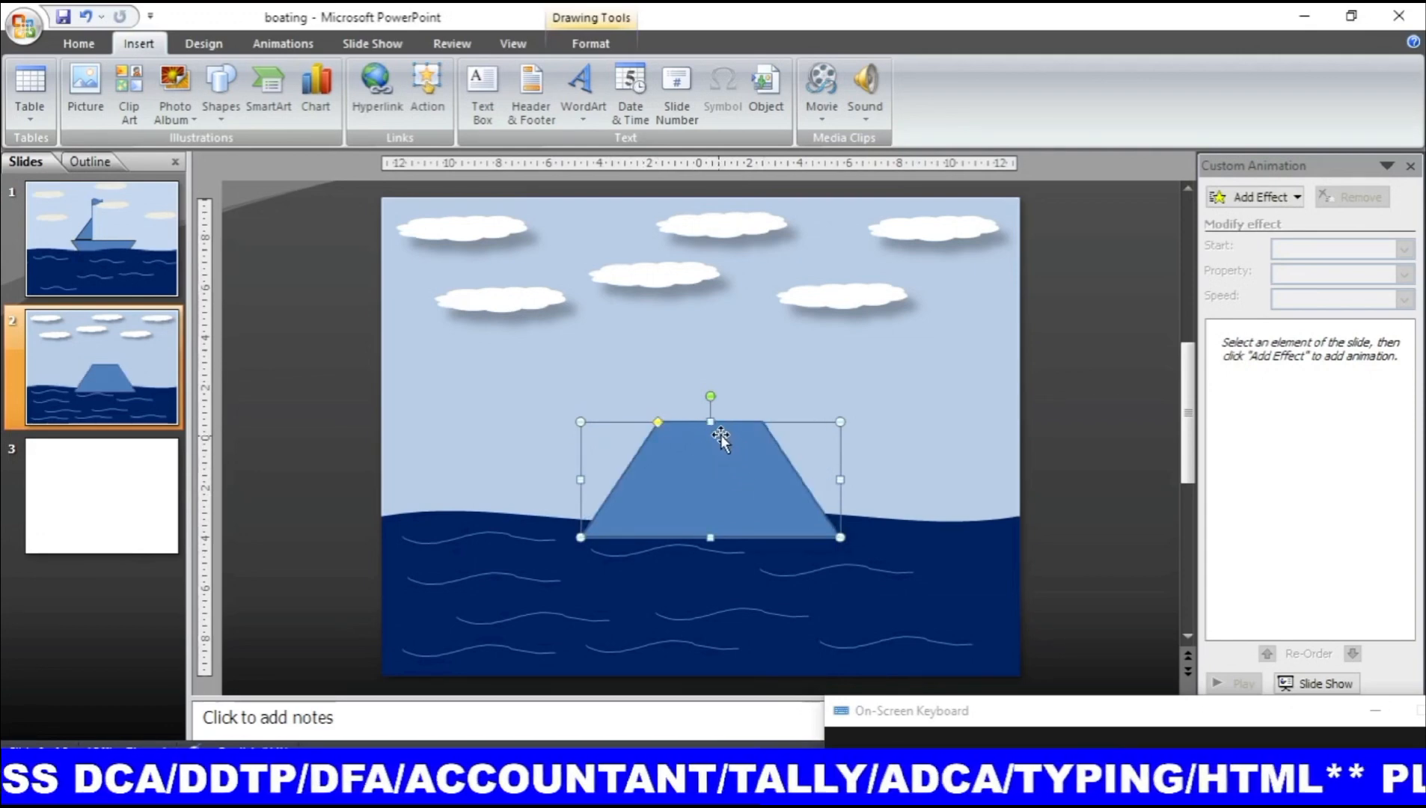
left_click_drag(713, 422, 713, 466)
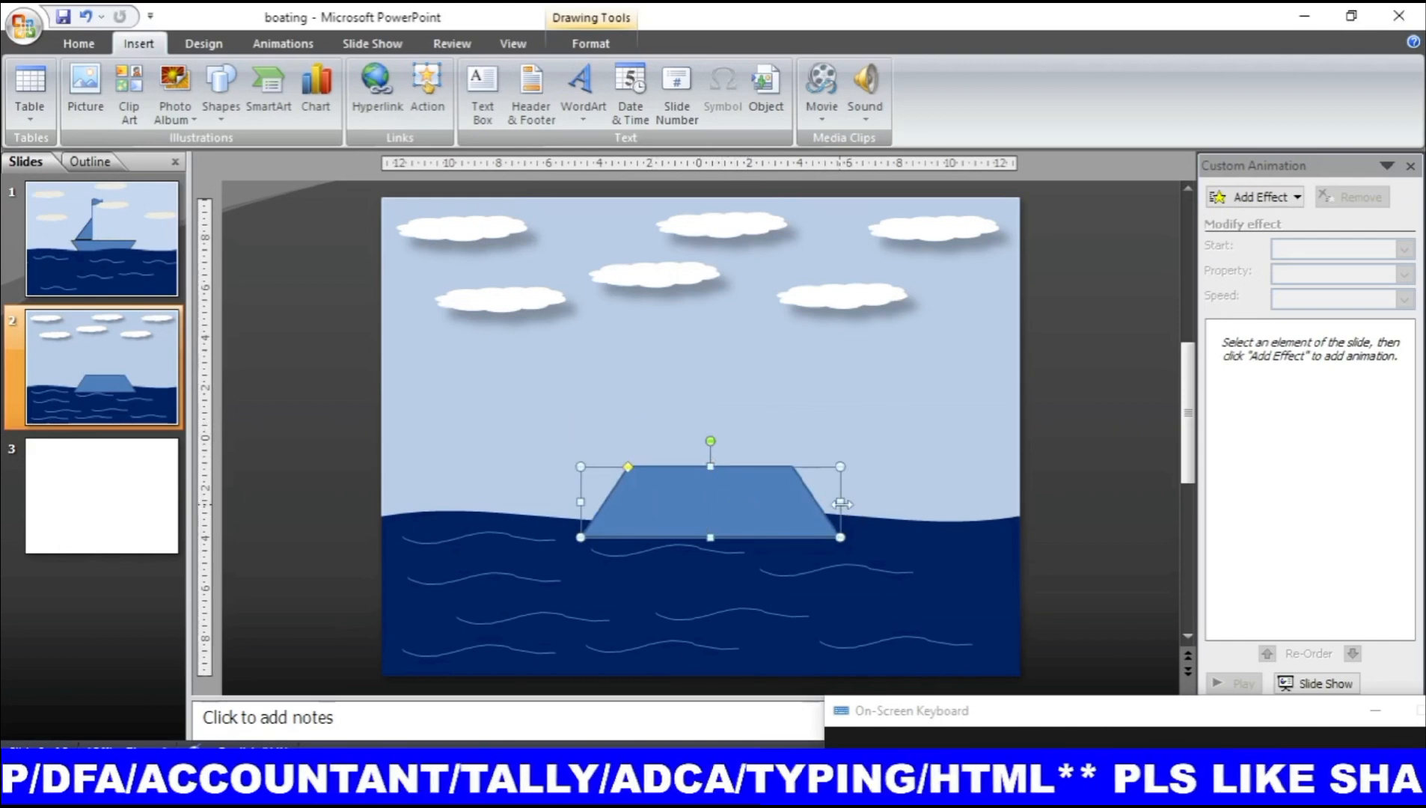
left_click_drag(840, 502, 866, 502)
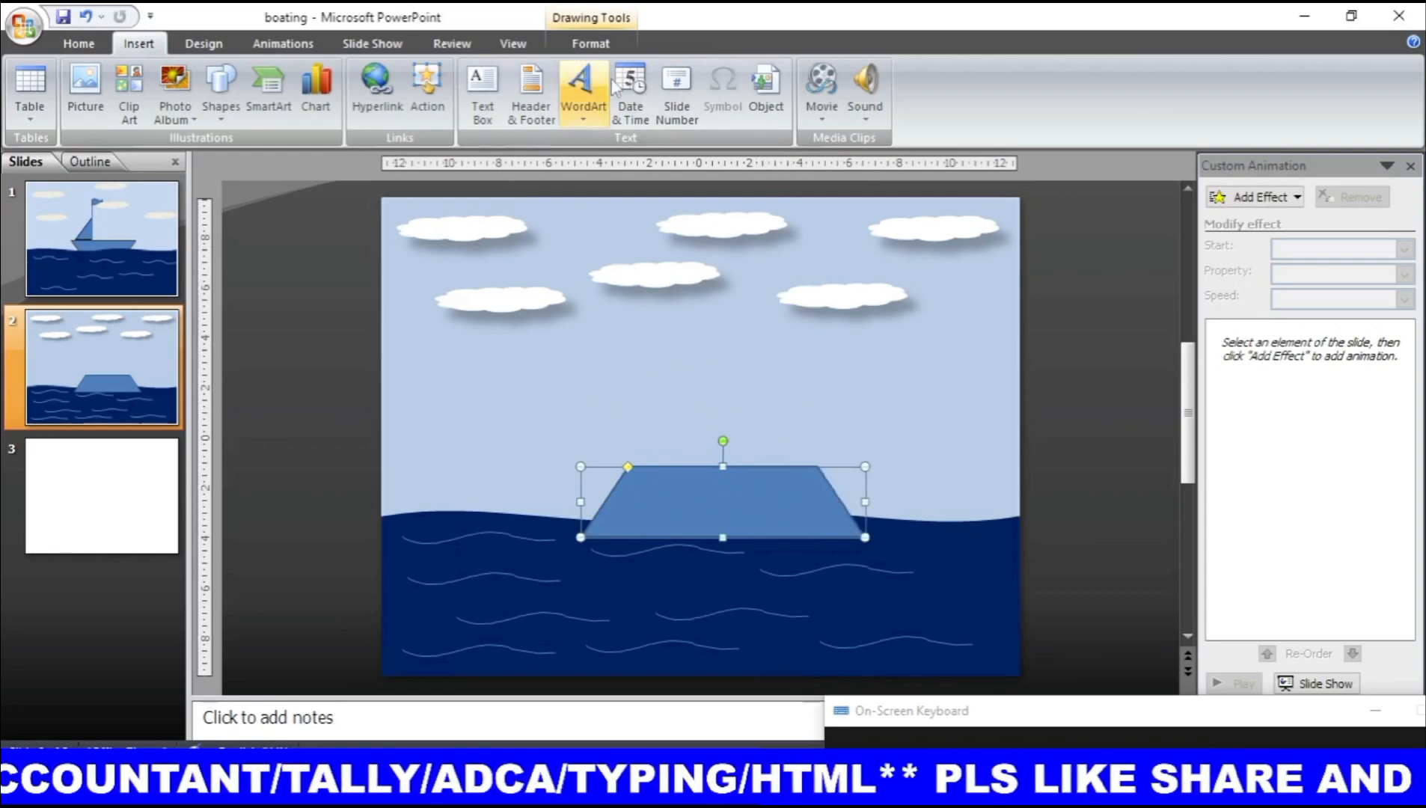
Step: Flip the trapezoid vertically into a hull and shift it slightly left to the middle of the slide
left_click(604, 45)
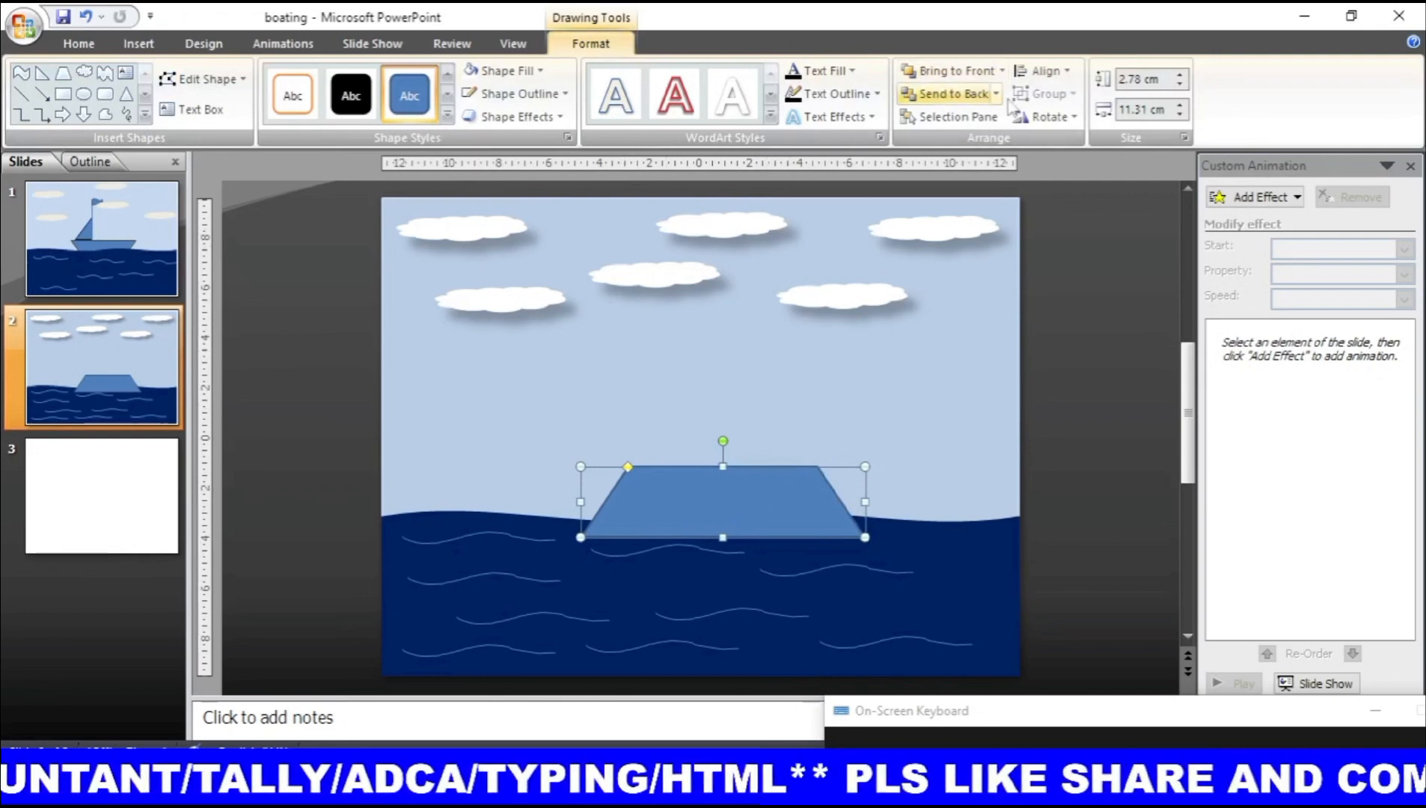
left_click(1061, 125)
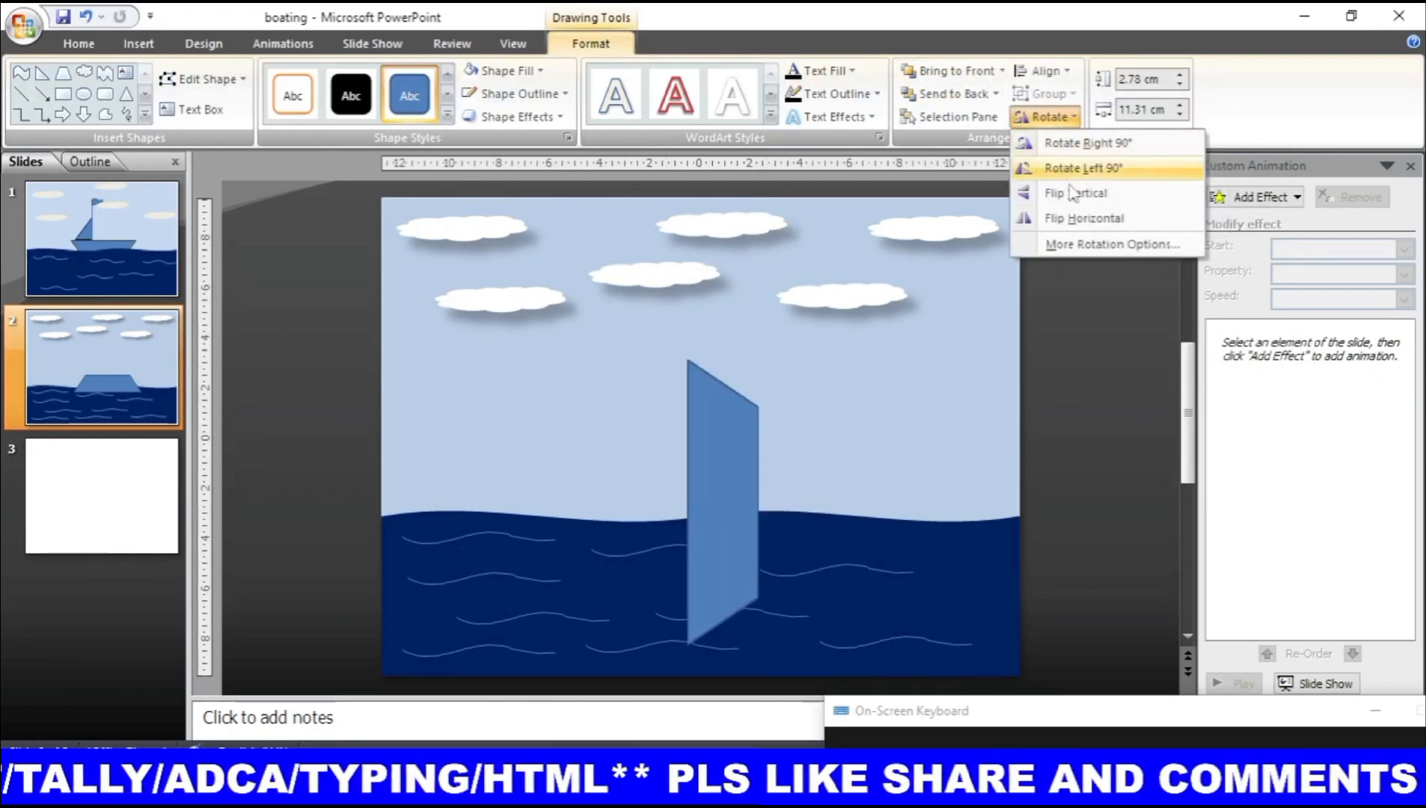
left_click(1132, 196)
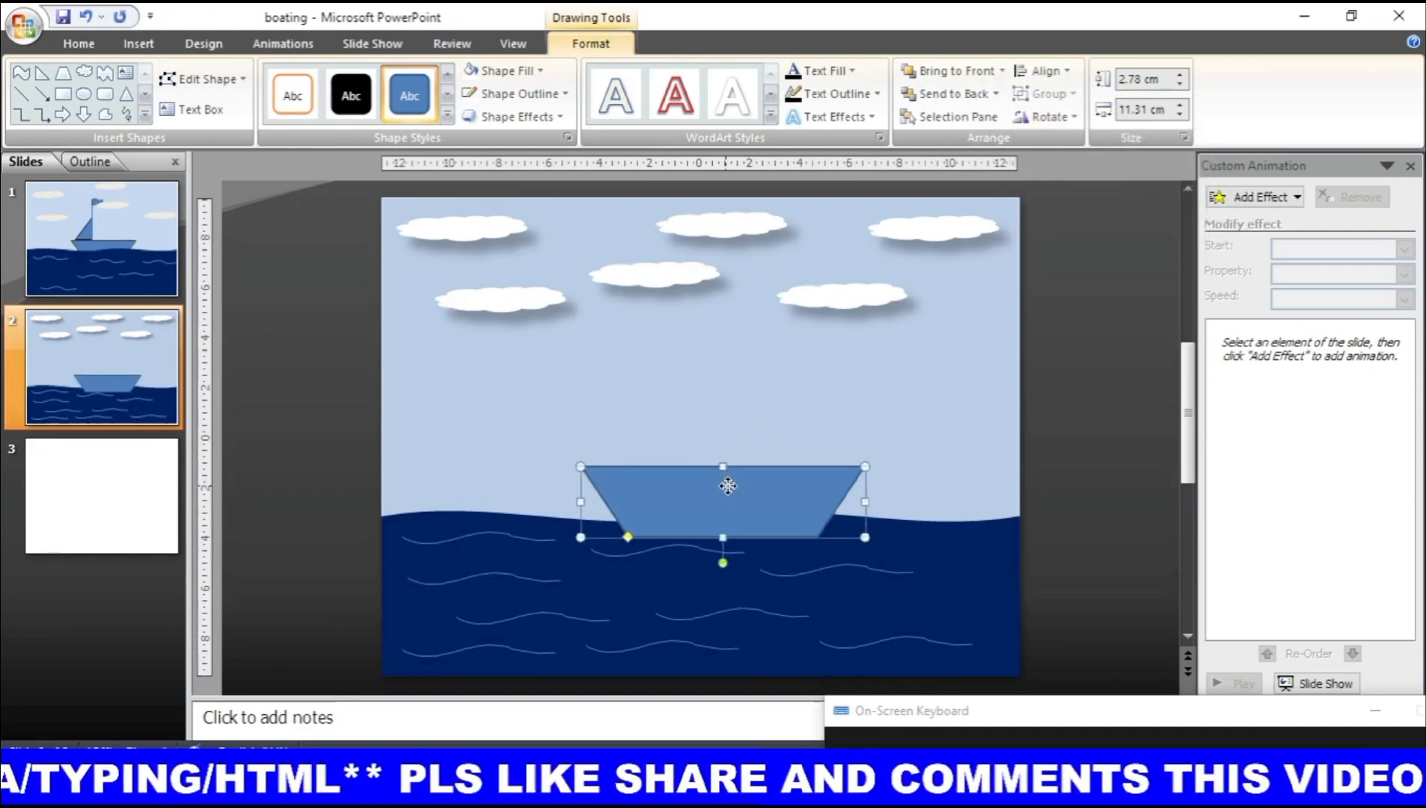
left_click_drag(727, 485, 696, 485)
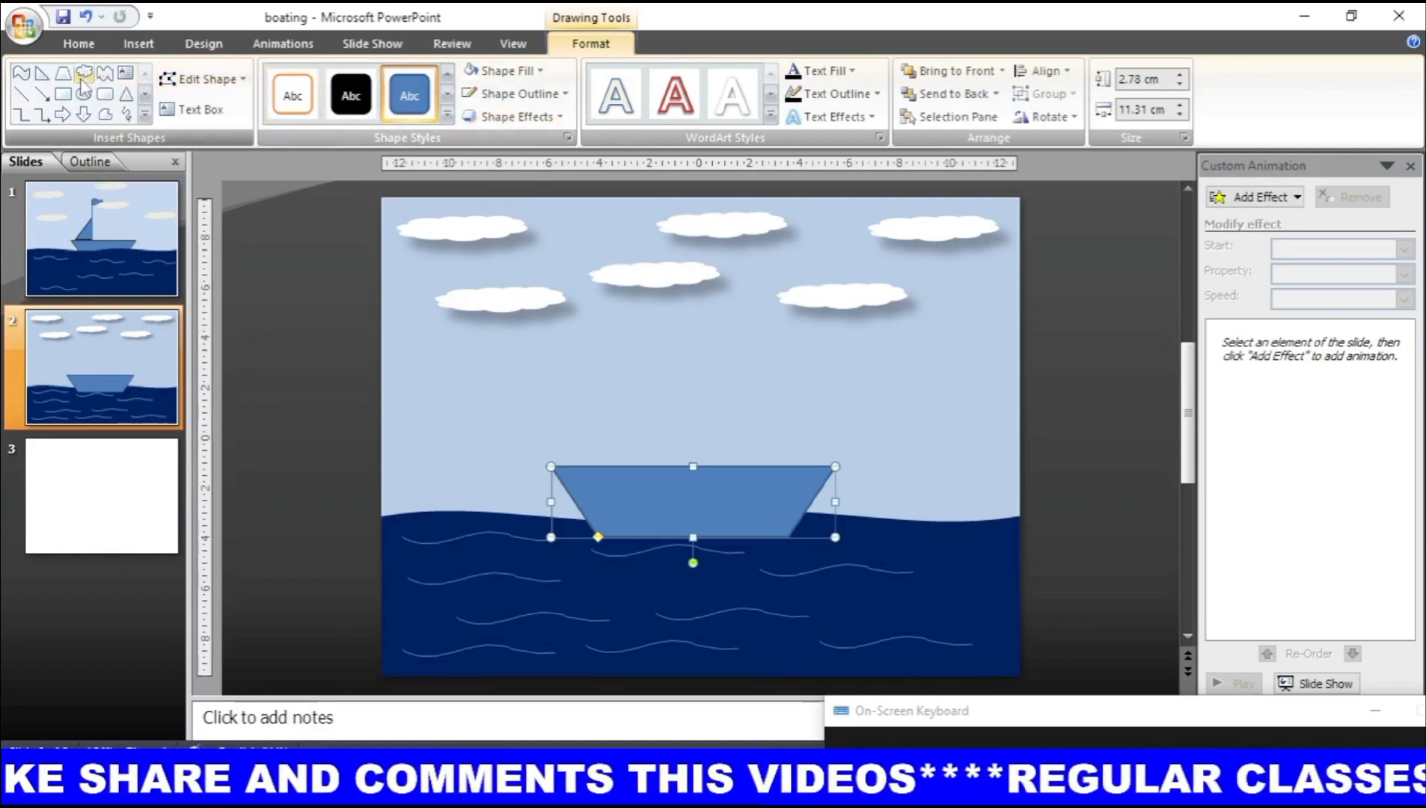
Step: Draw a triangular sail about 2.78 cm high and 2.38 cm wide, shift its apex fully right, and place it above the hull's left end
left_click(129, 93)
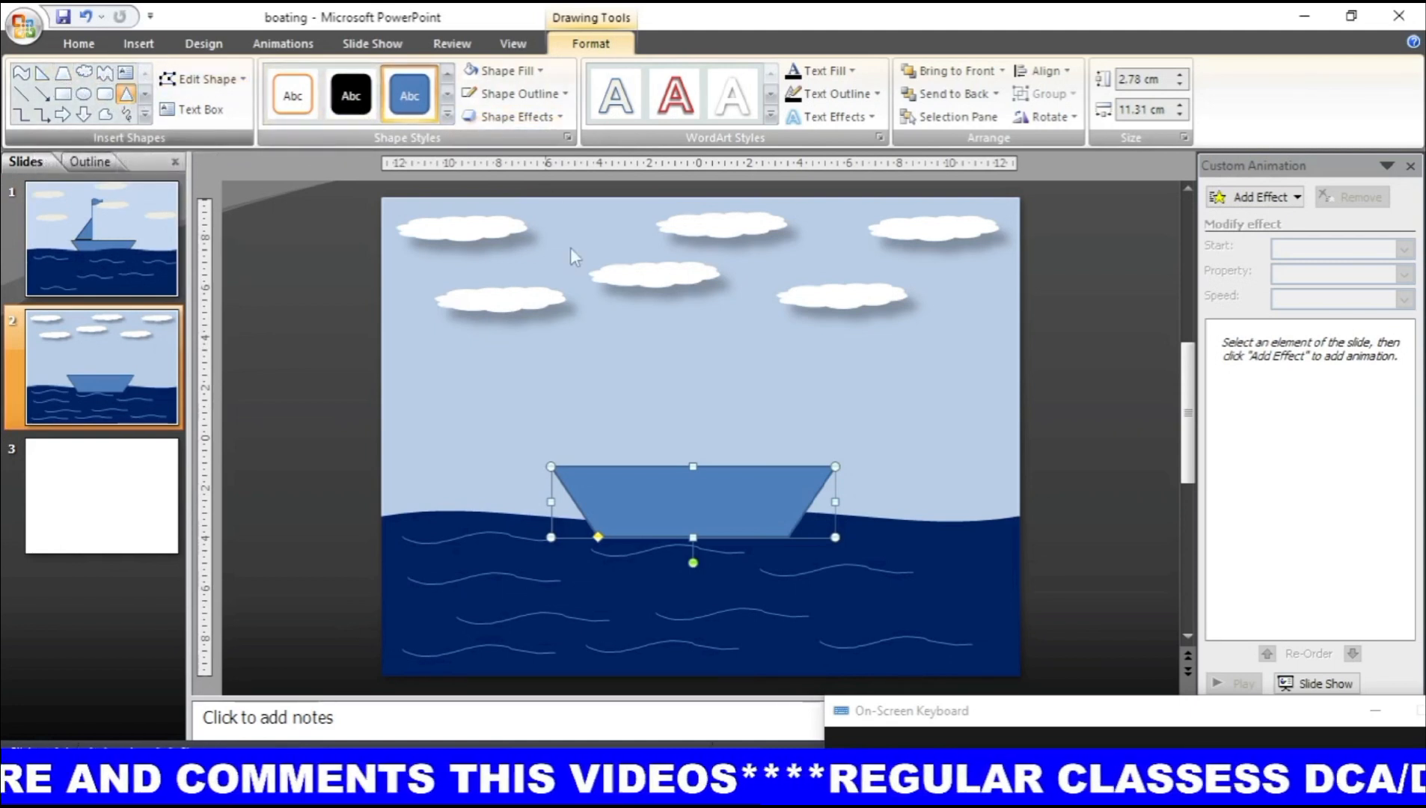
left_click_drag(576, 392, 637, 464)
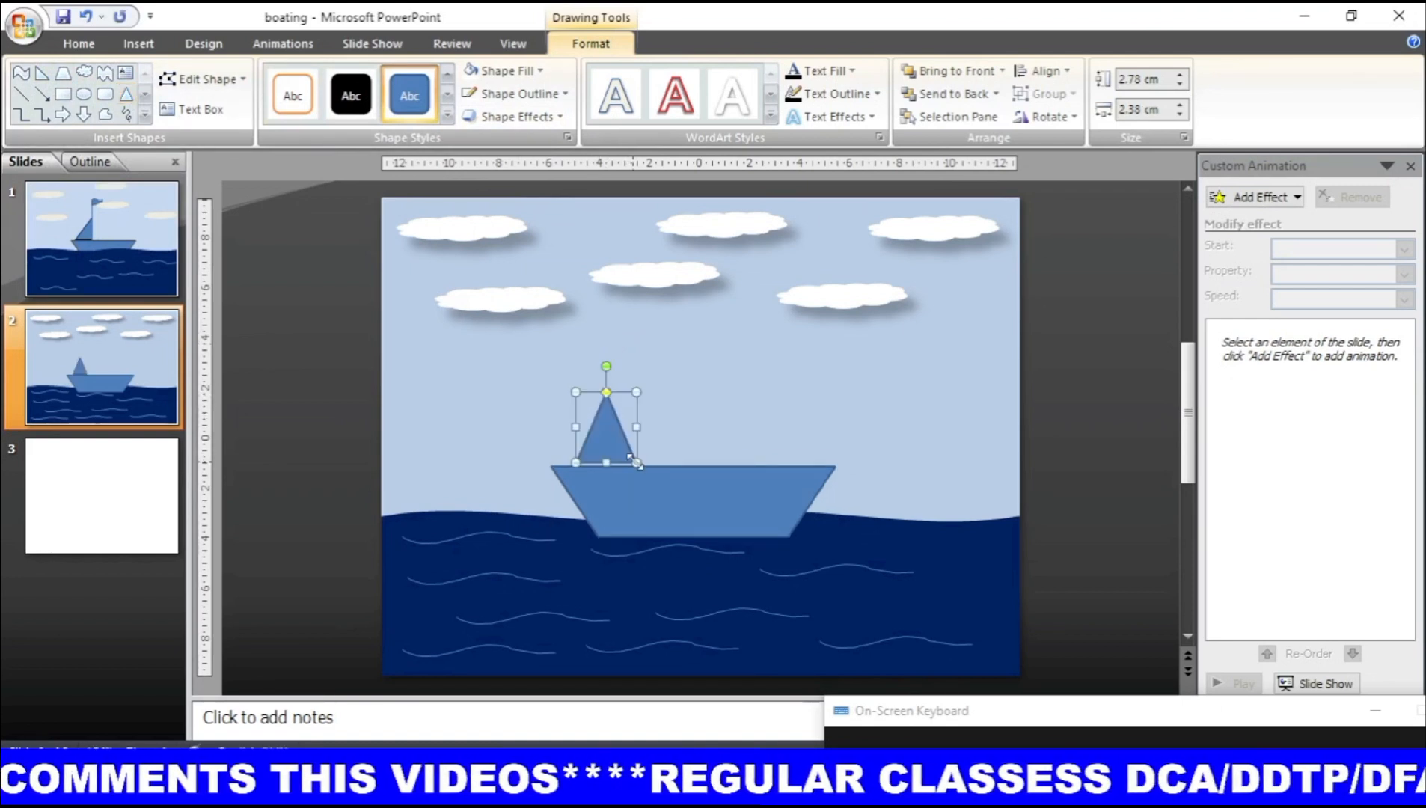
left_click_drag(607, 393, 636, 393)
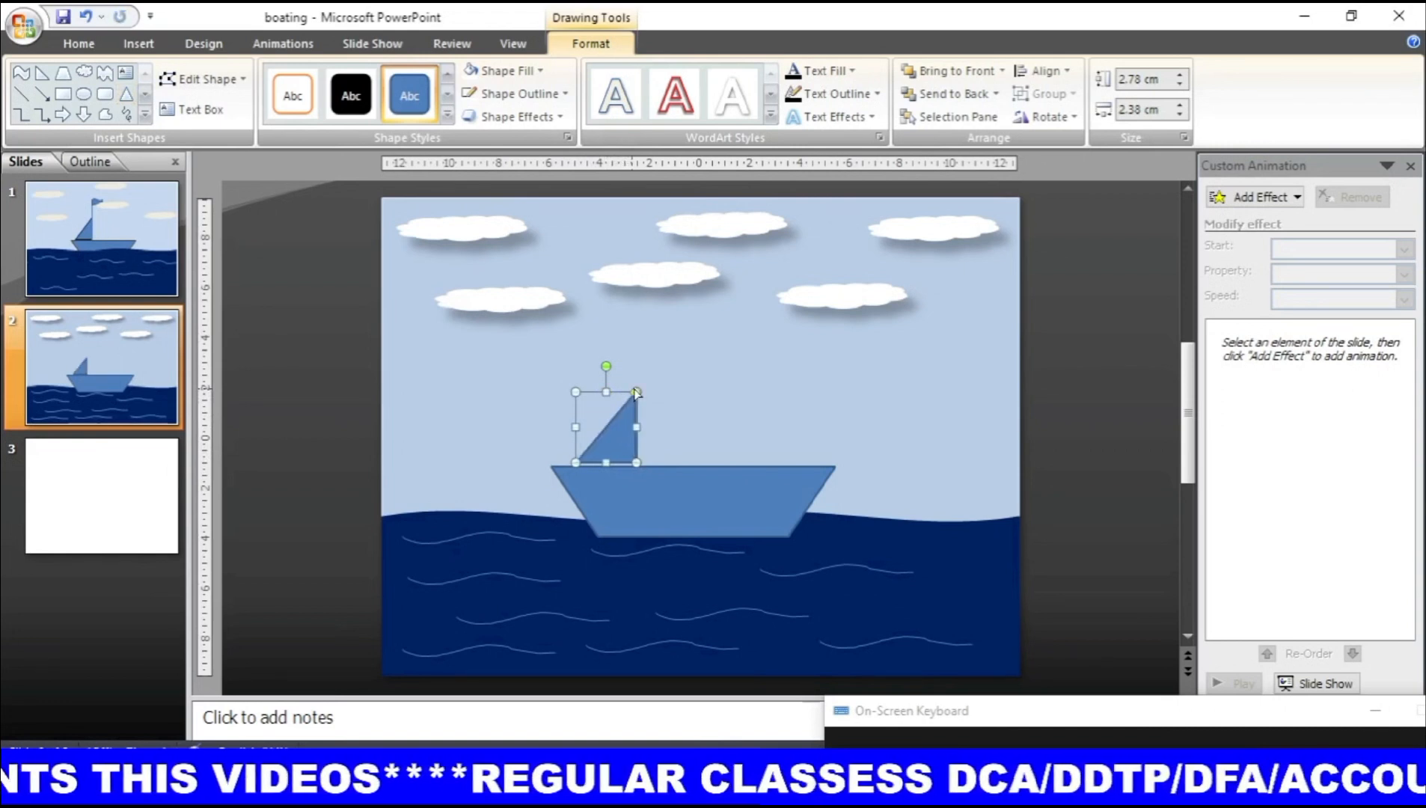
left_click_drag(625, 443, 610, 437)
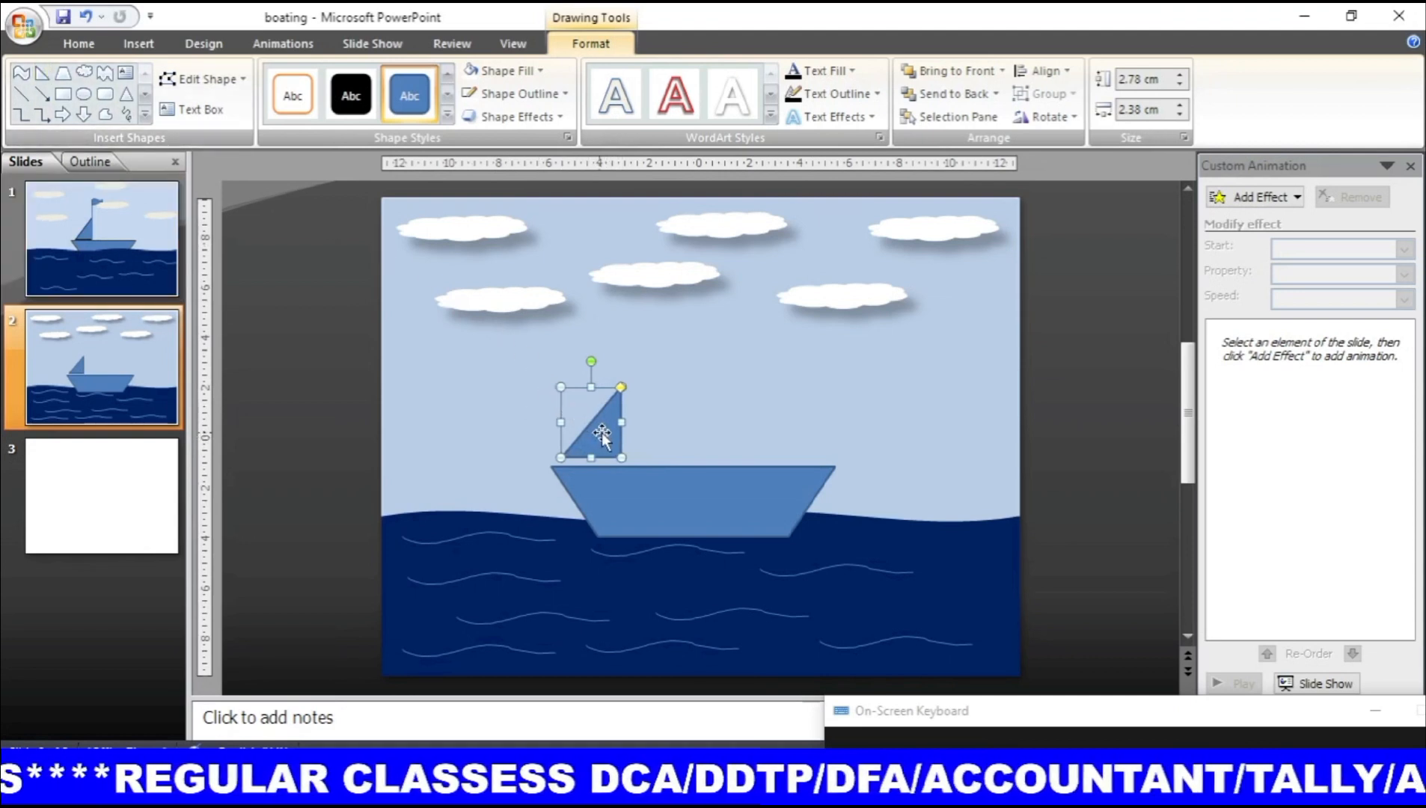
Step: Rest the triangular sail on the hull's left end and enlarge it to about 3.37 cm high and 2.58 cm wide
left_click_drag(602, 434, 602, 438)
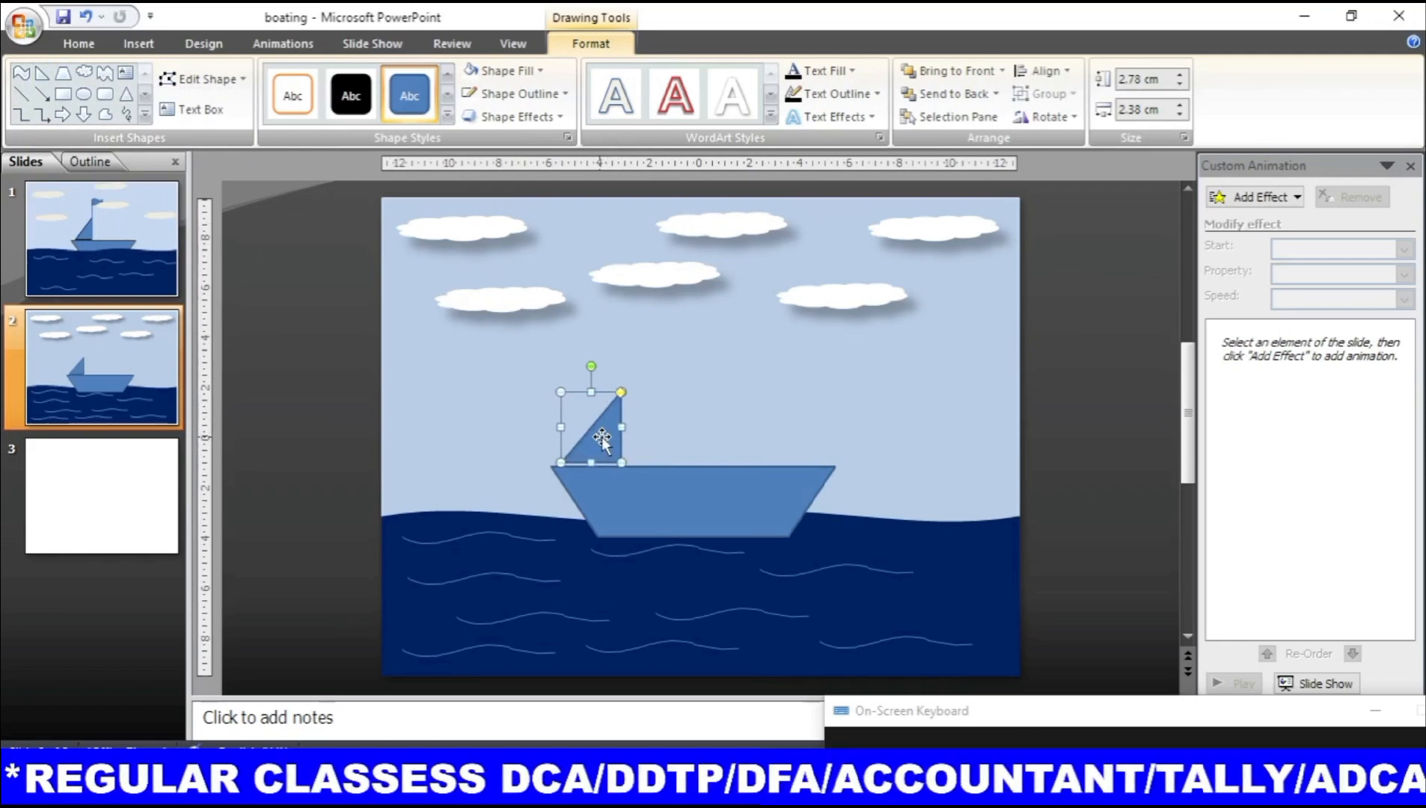
key("Left")
key("Left")
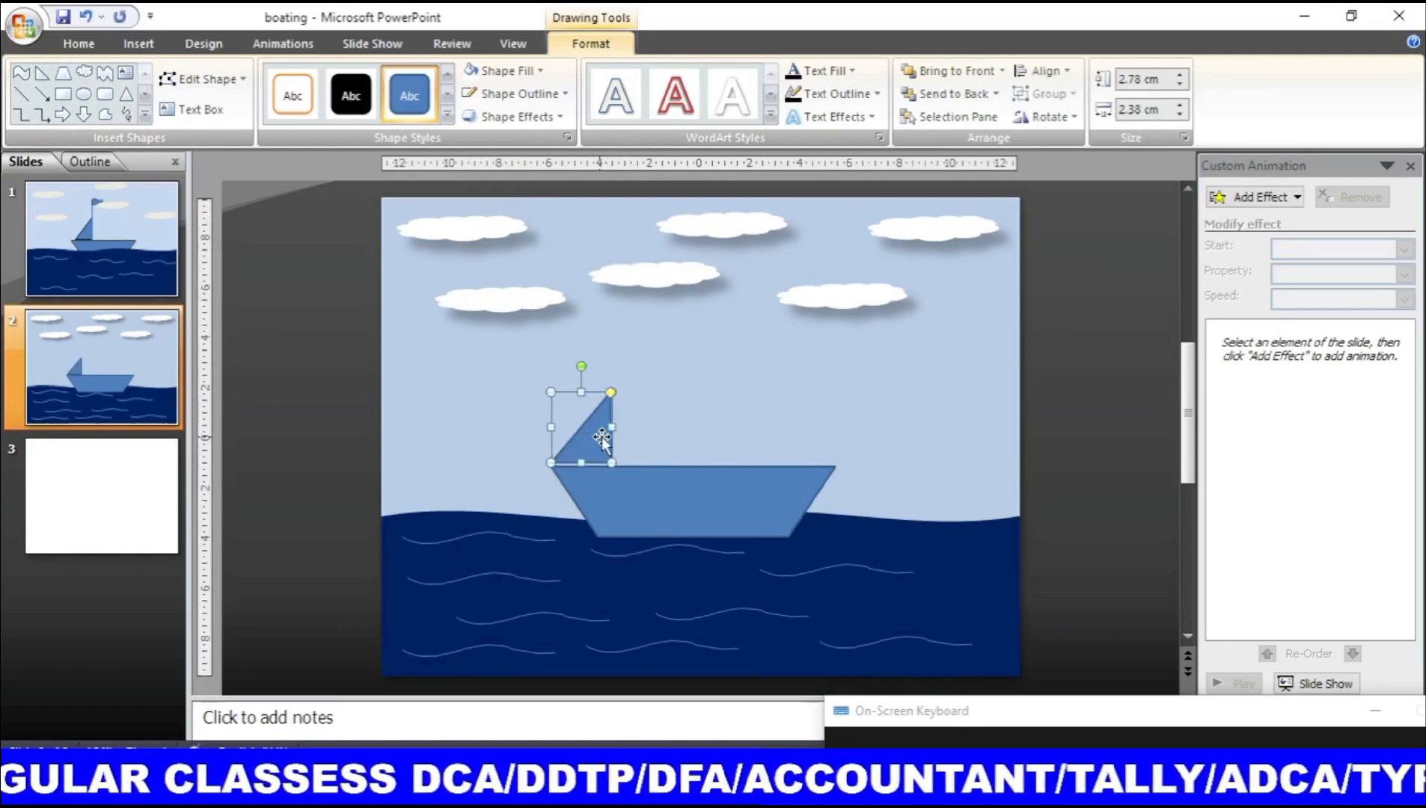
left_click_drag(581, 392, 617, 420)
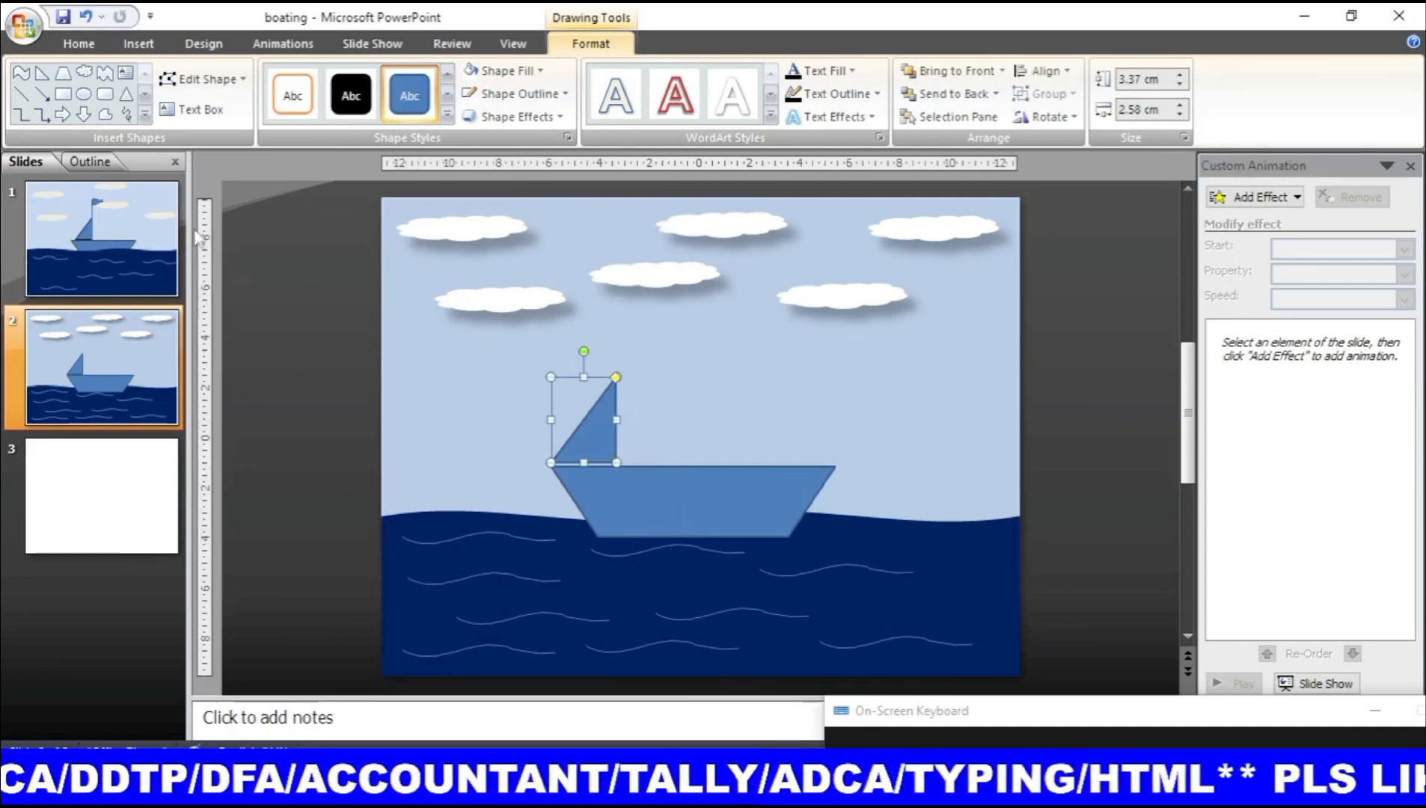
Step: Draw a vertical mast line about 4.76 cm long along the sail's upright edge and set its weight to 2¼ pt
left_click(21, 96)
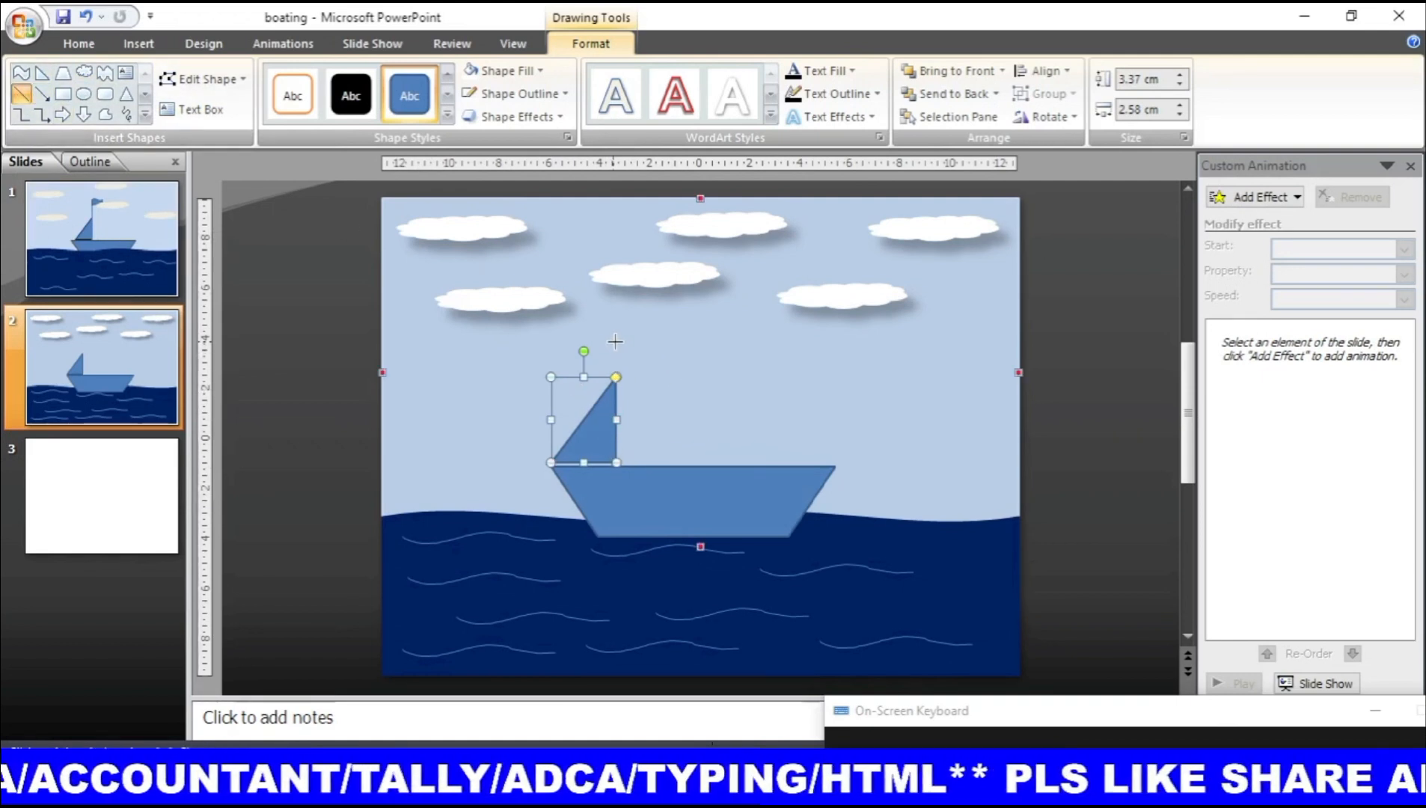
left_click_drag(619, 337, 629, 459)
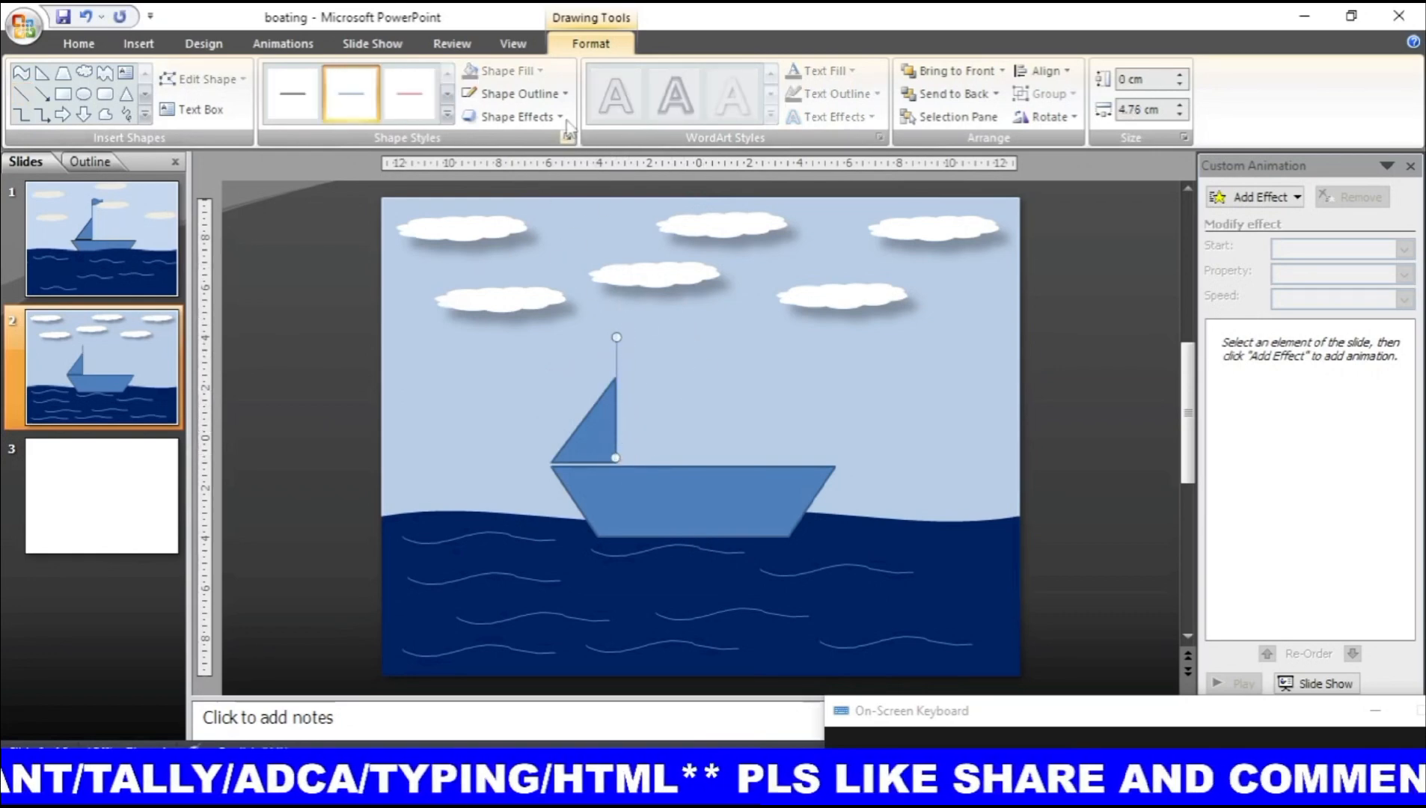
left_click(538, 93)
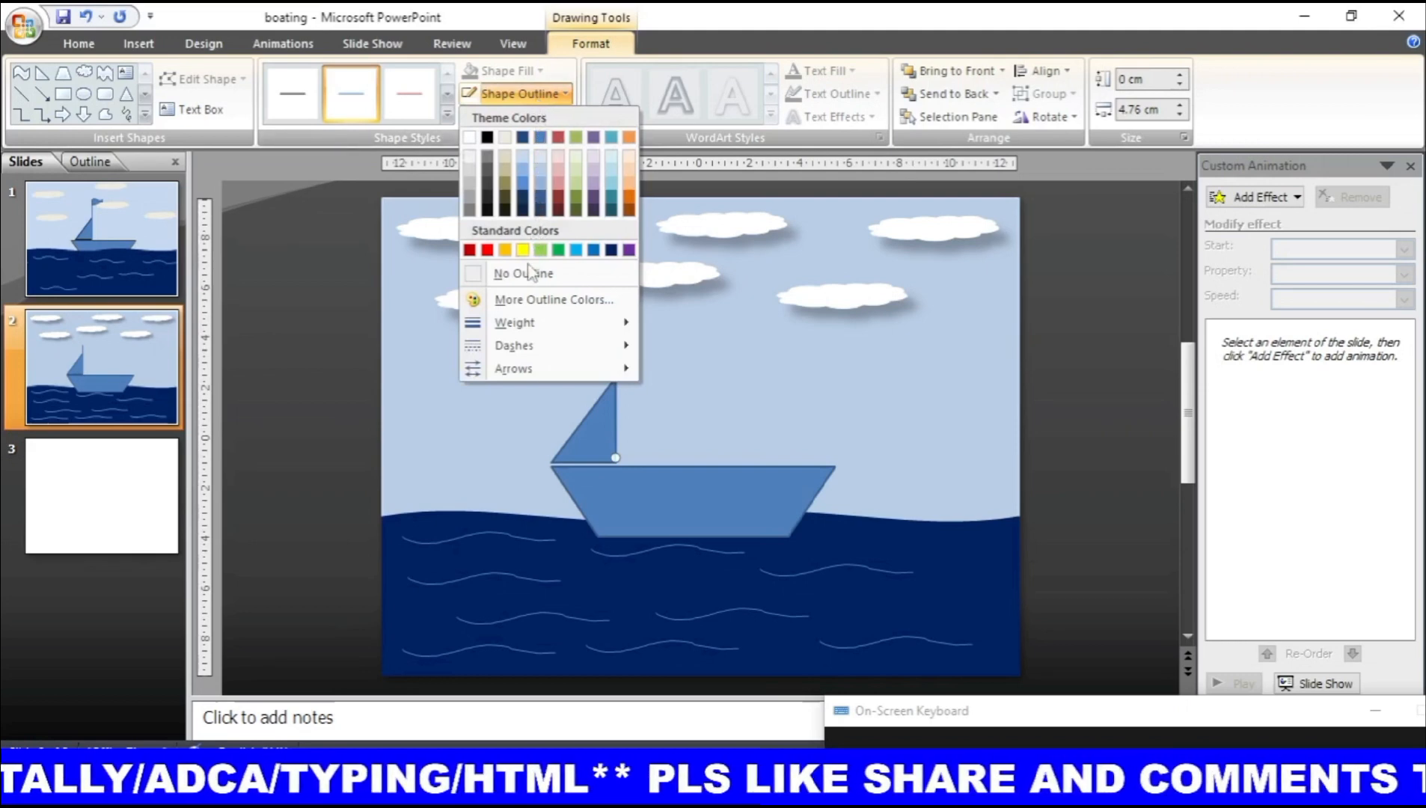
mouse_move(541, 323)
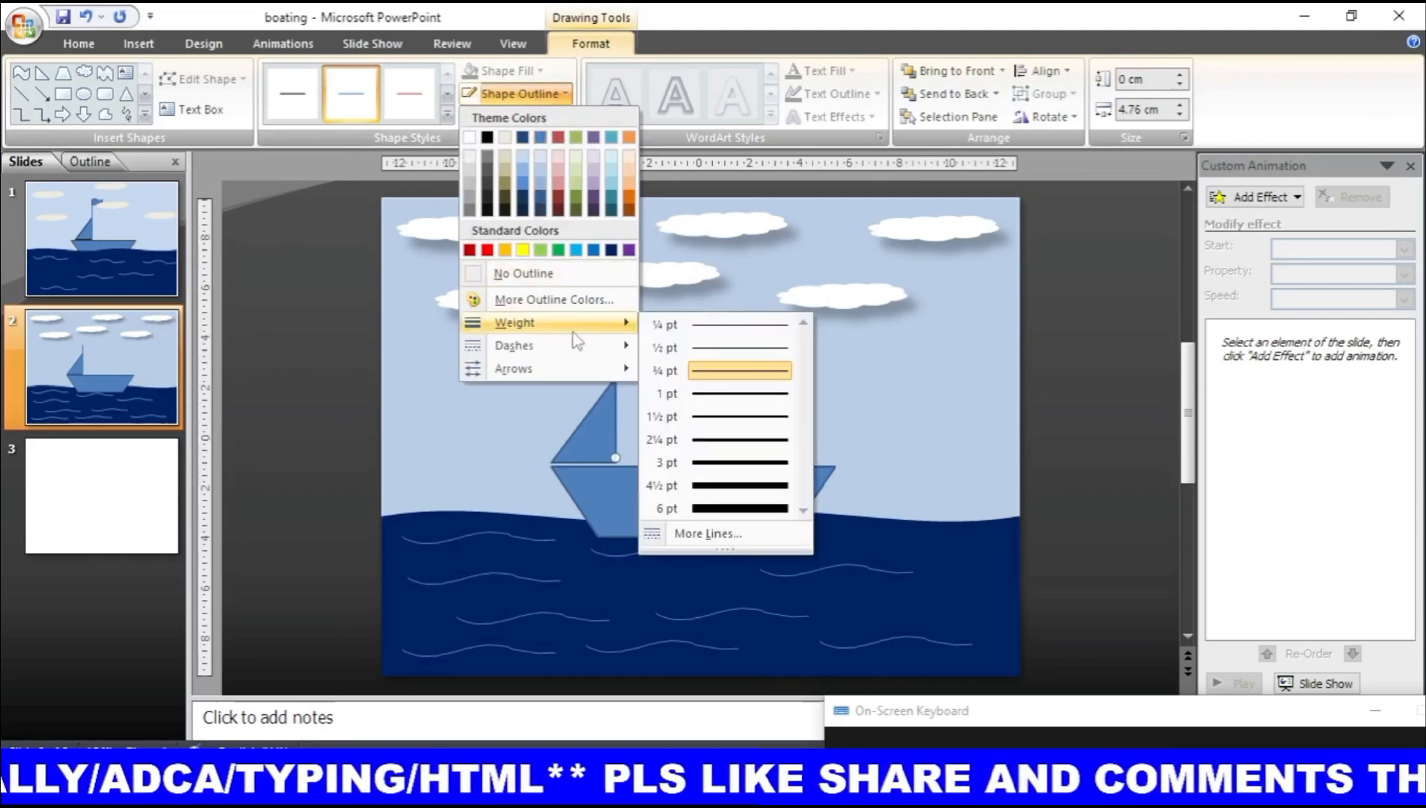
left_click(728, 440)
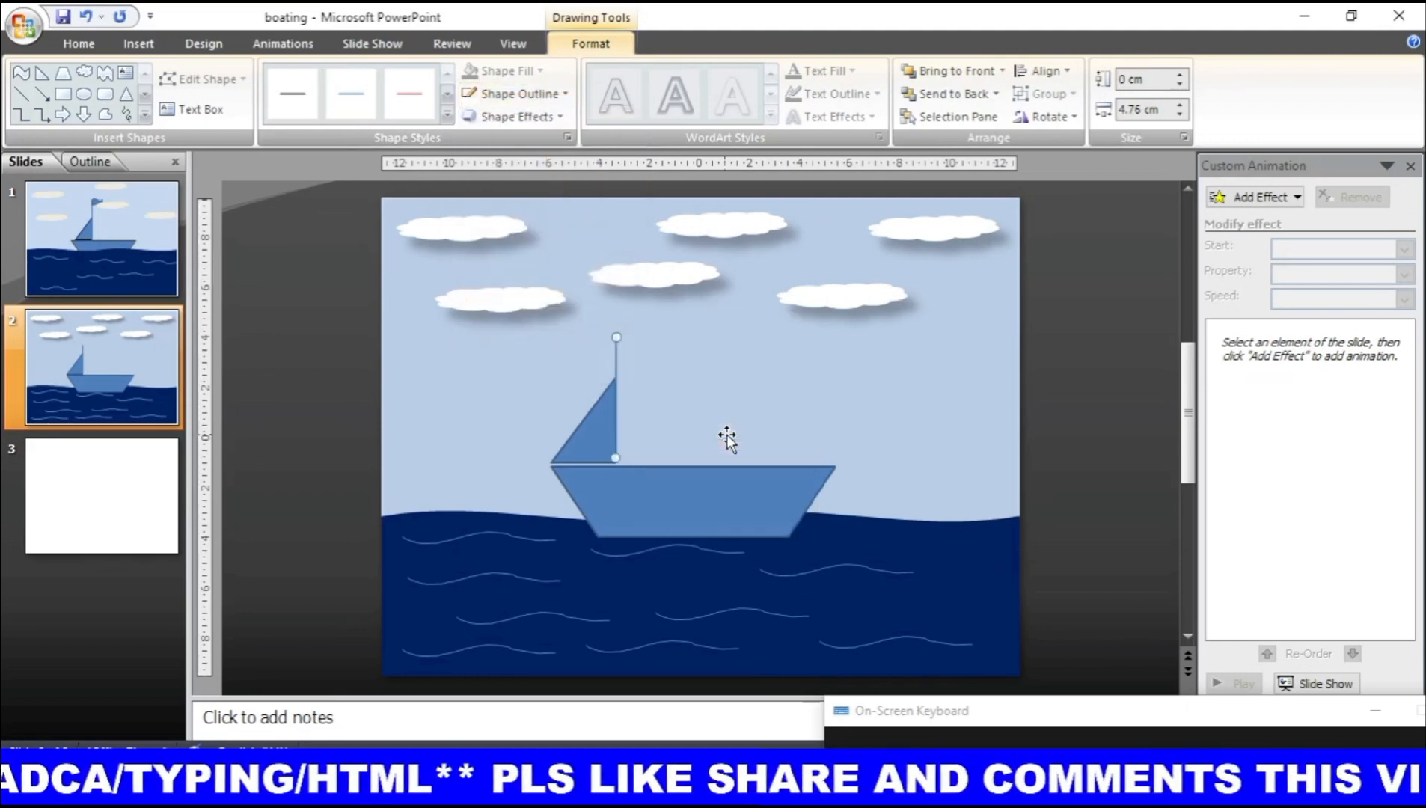
Step: Lengthen the mast at both ends to about 5.76 cm, starting at the sail's lower corner, and apply the medium black line style
left_click(615, 458)
left_click_drag(615, 459, 616, 462)
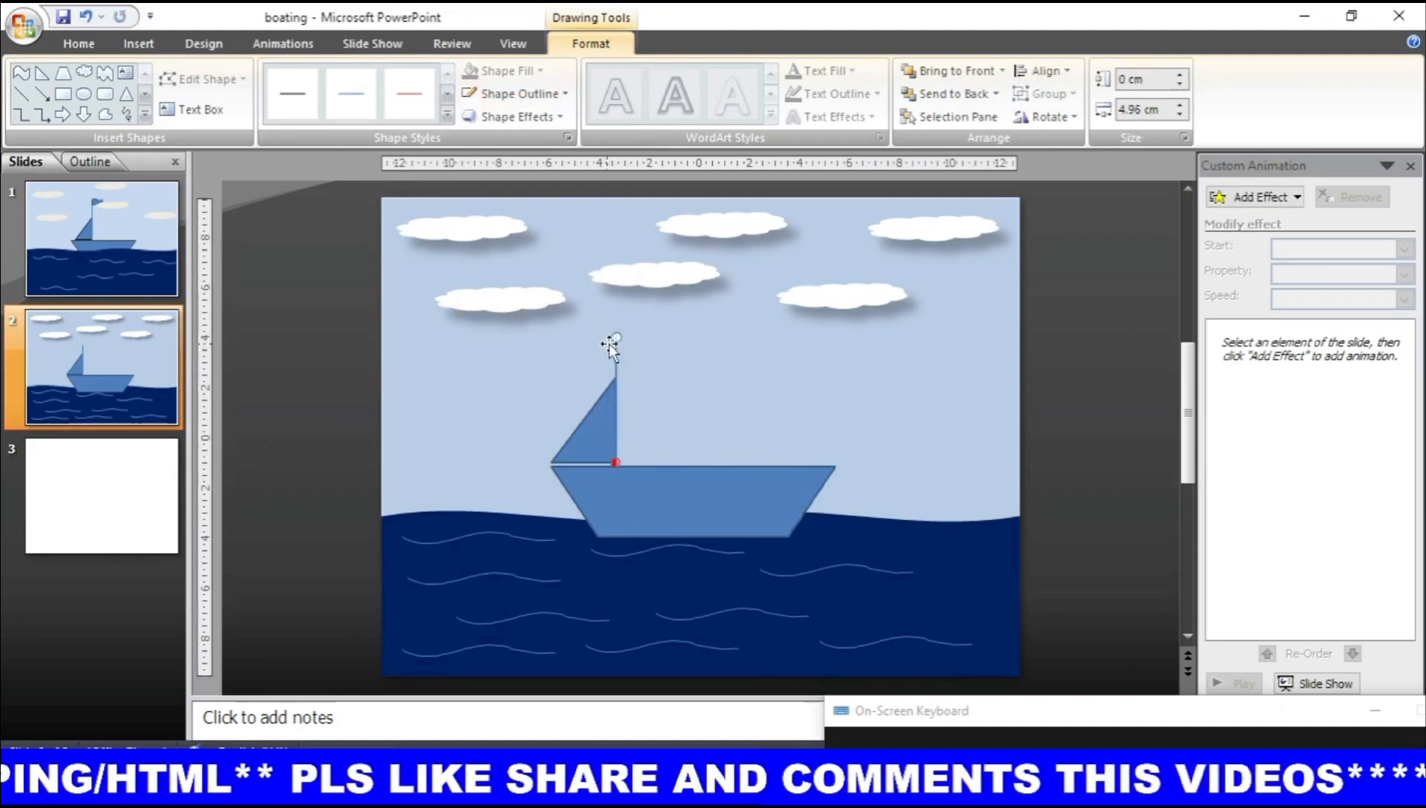
left_click_drag(615, 337, 617, 316)
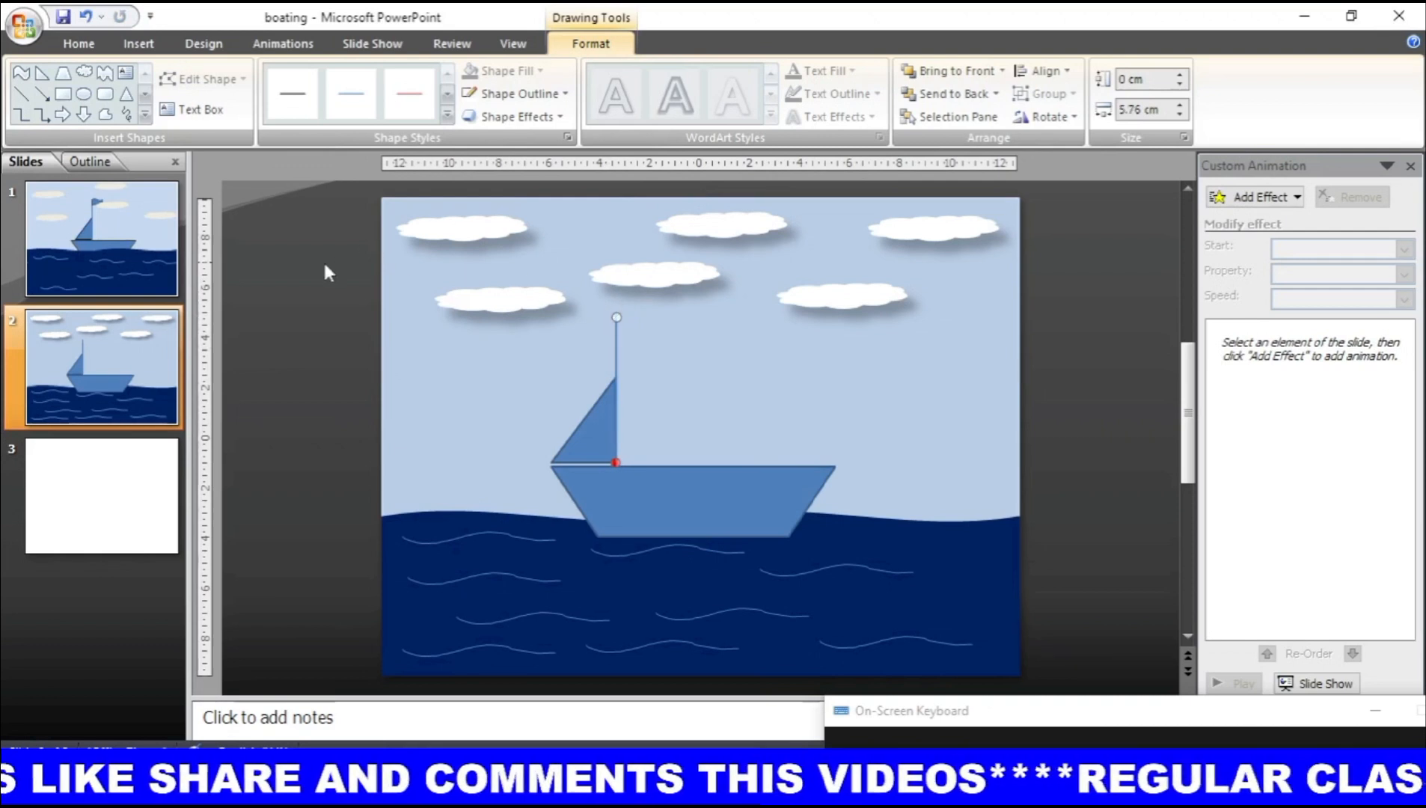
left_click(448, 115)
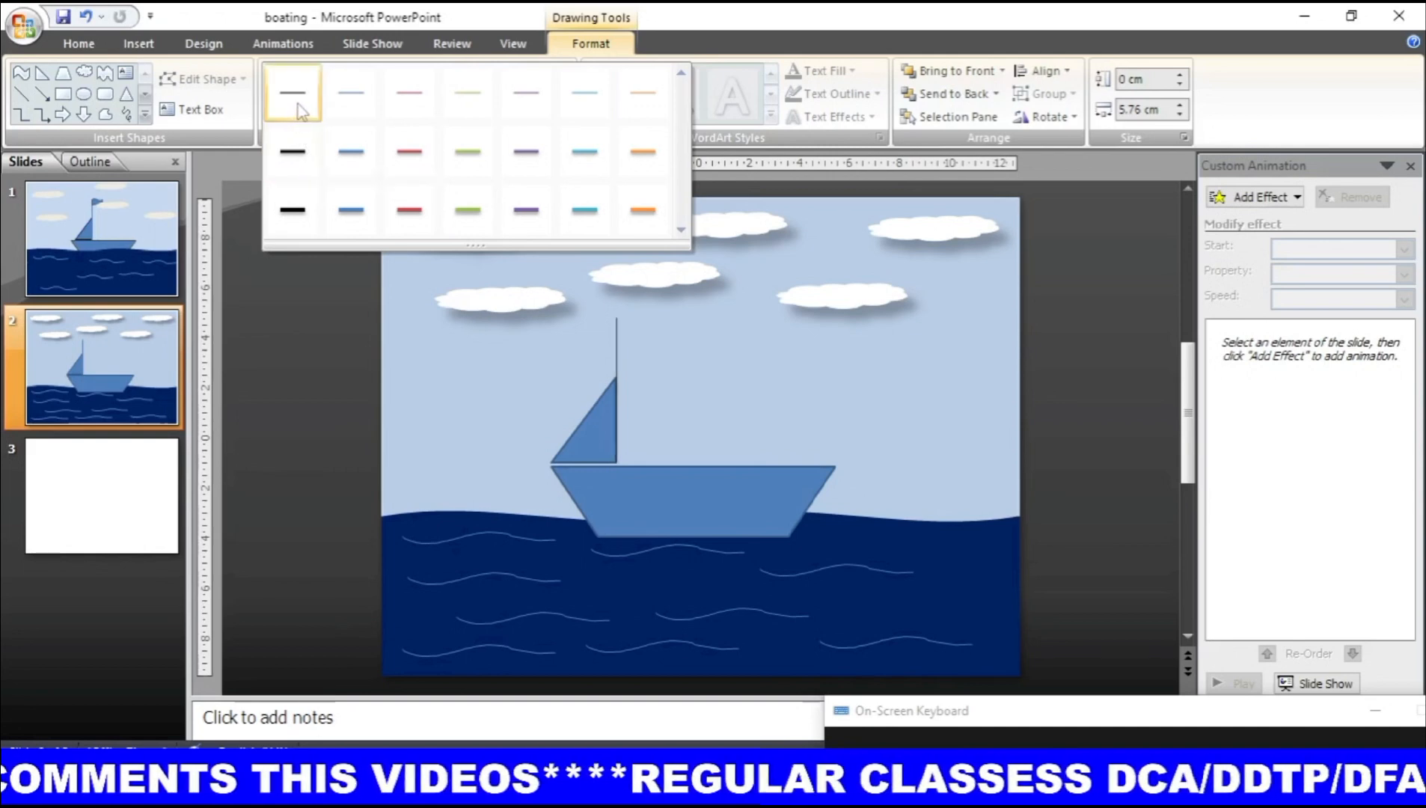
left_click(297, 152)
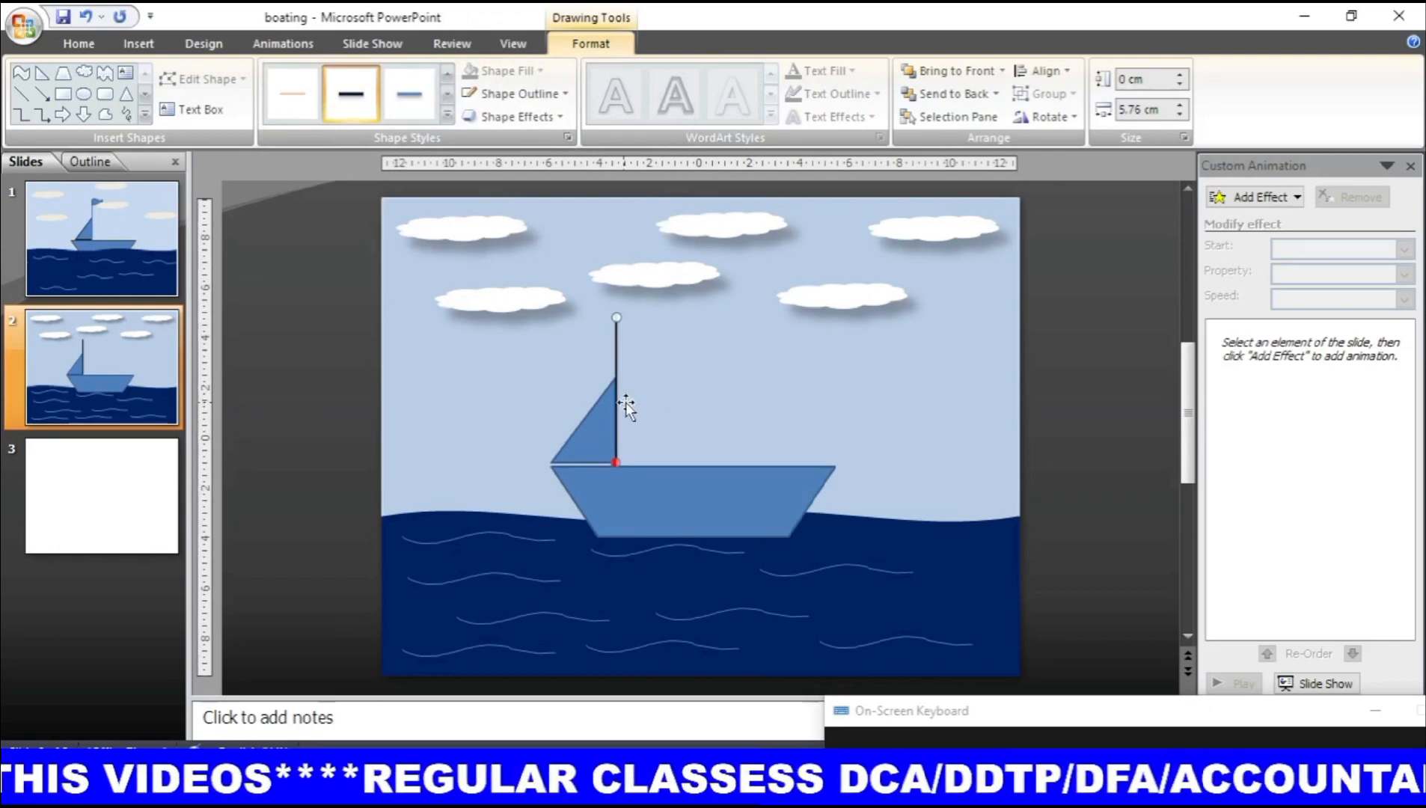
Step: Draw a wave-shaped flag strip about 0.6 cm high and 1.98 cm wide to the right of the mast's top and duplicate it twice
left_click(145, 116)
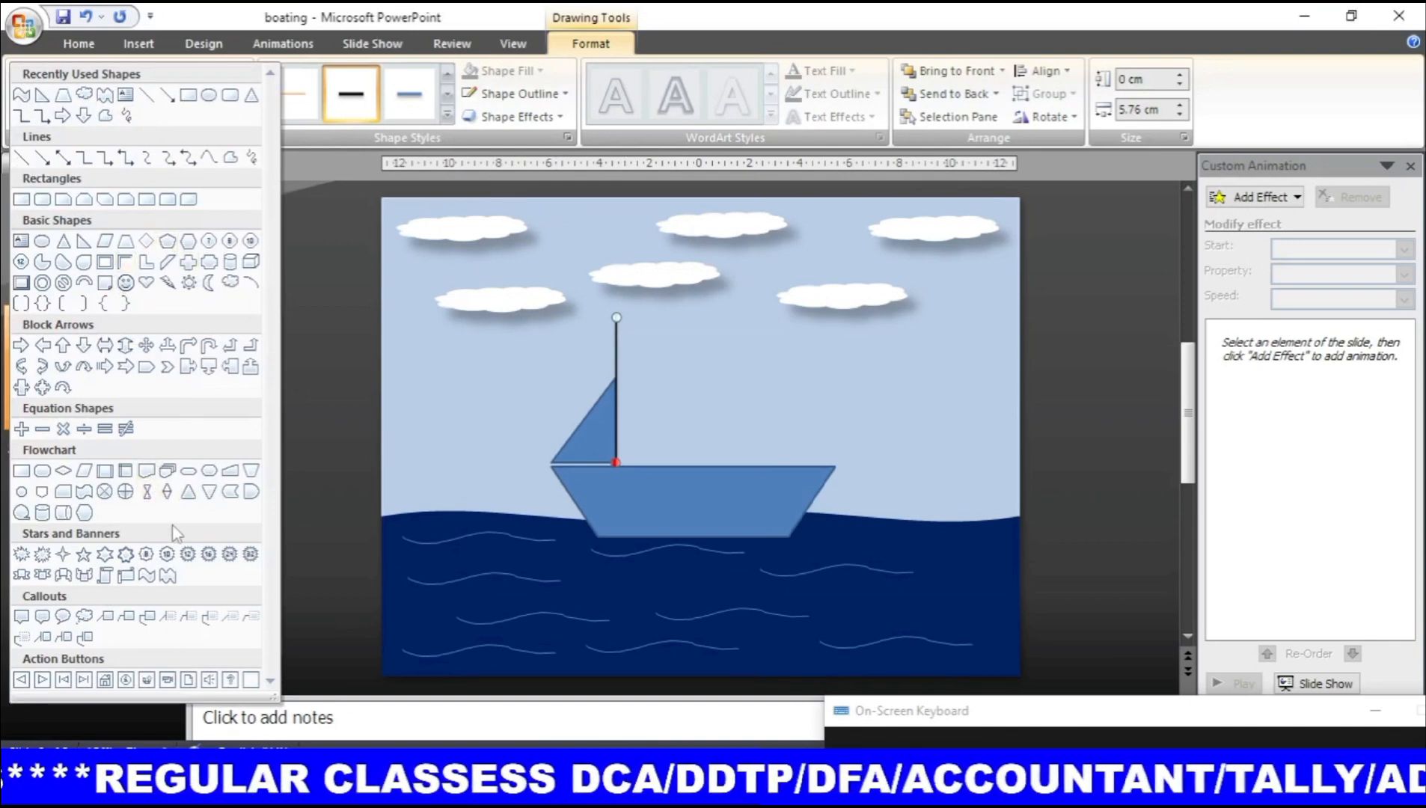
left_click(147, 578)
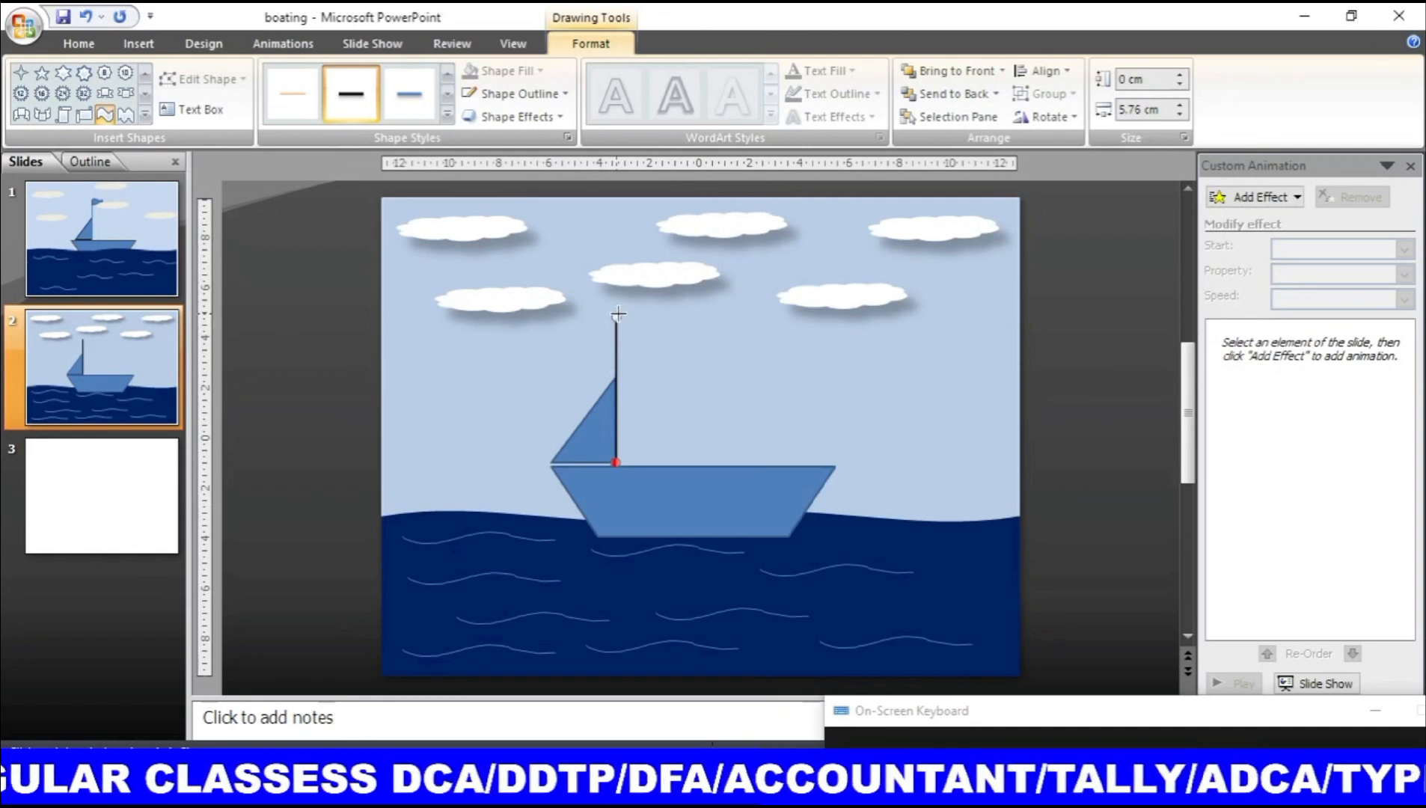
left_click_drag(619, 314, 667, 347)
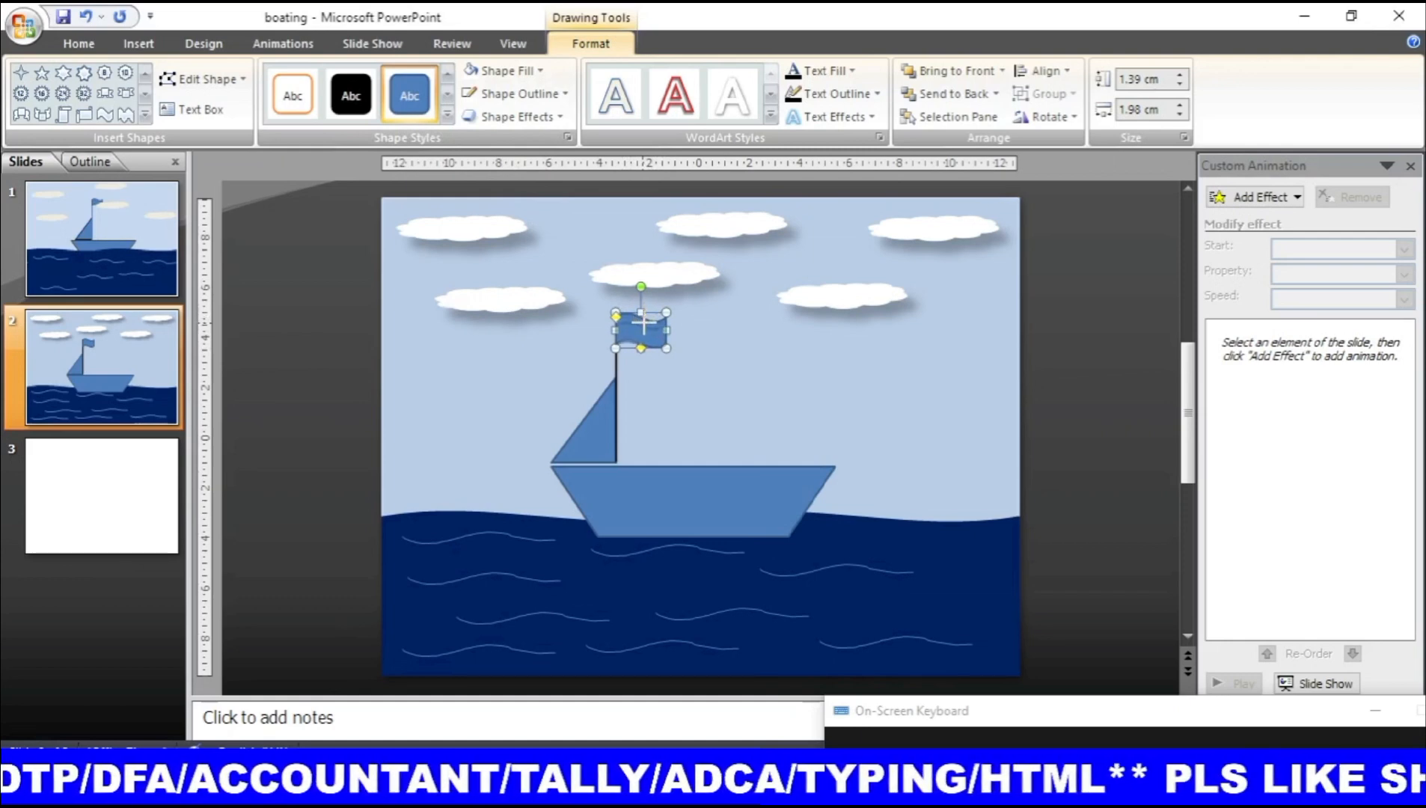
left_click_drag(643, 324, 707, 336)
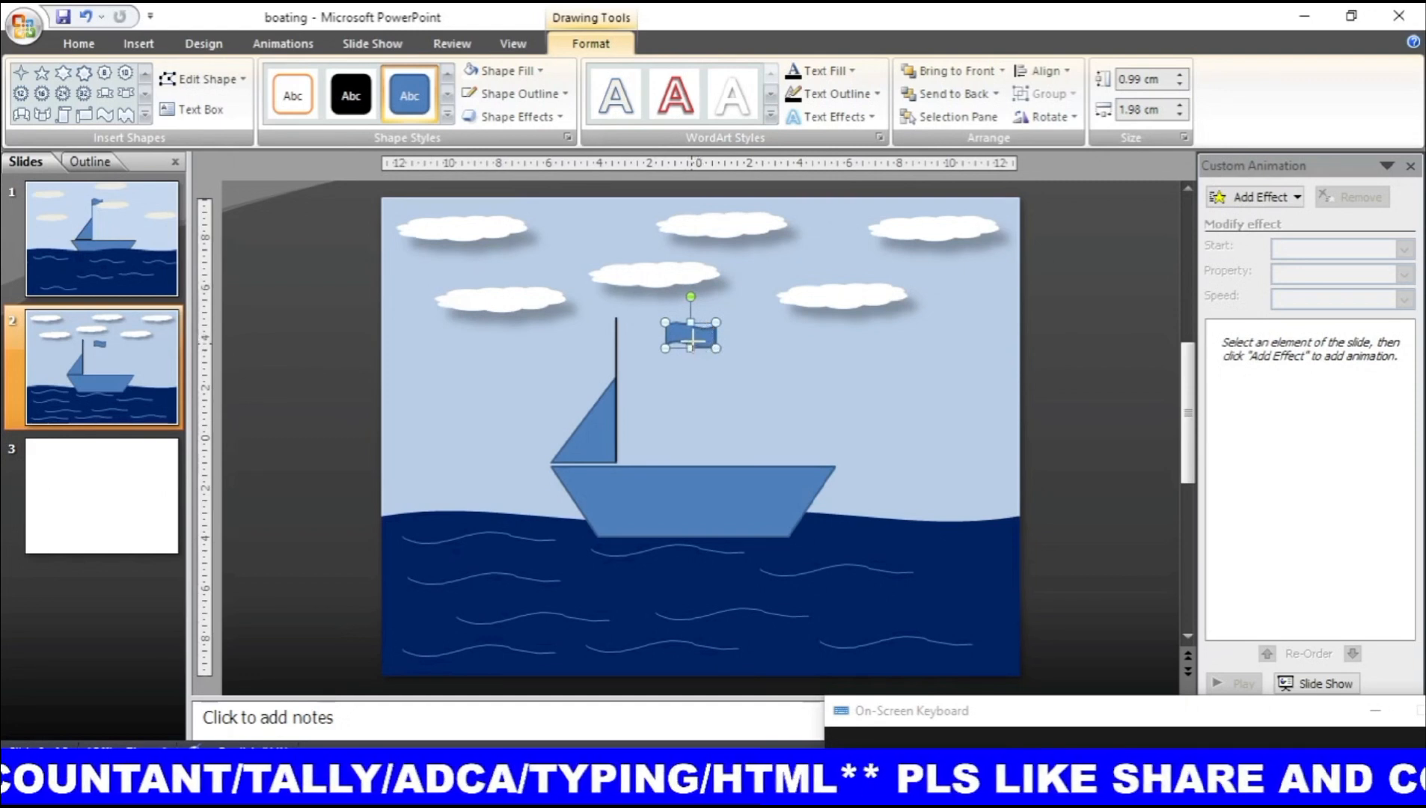
left_click_drag(690, 348, 687, 338)
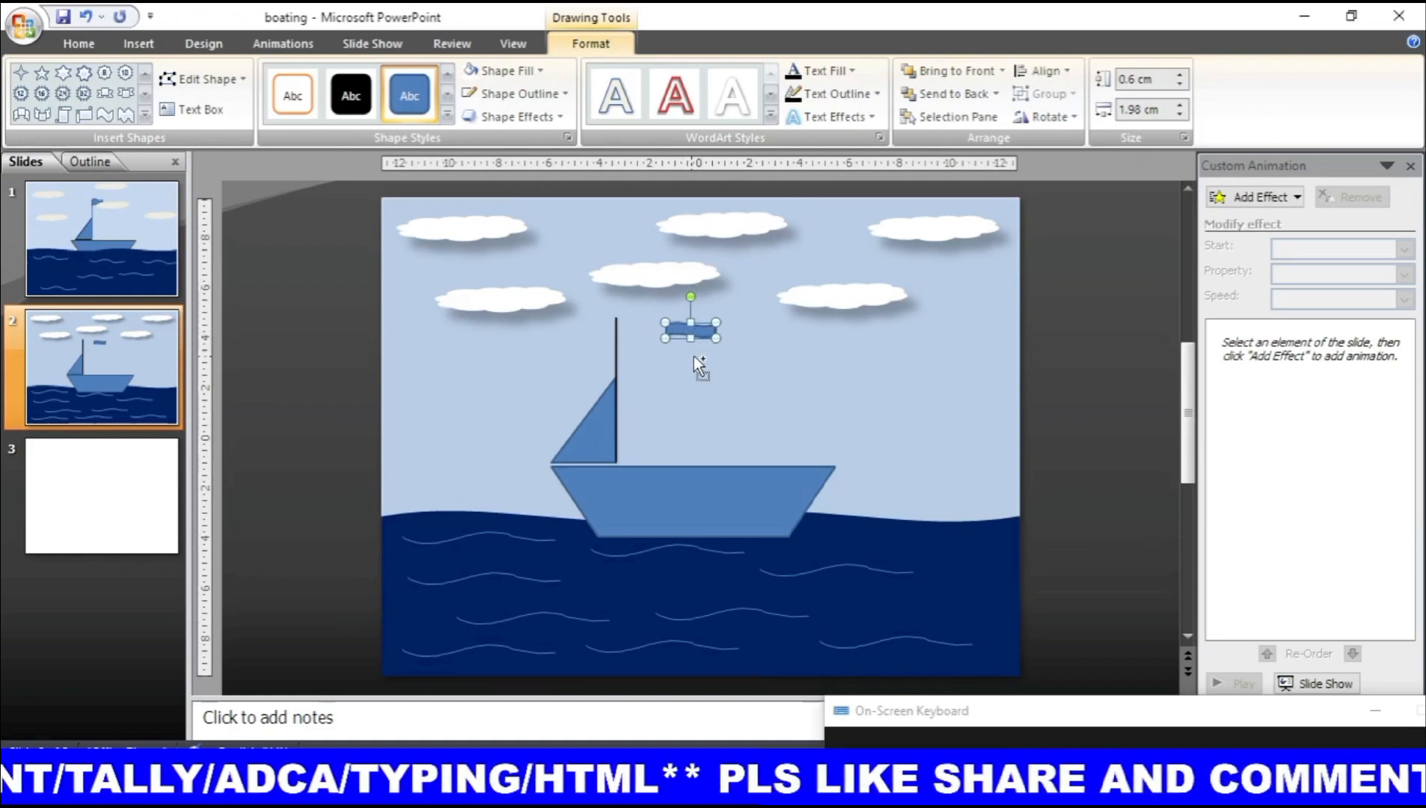
key("ctrl+d")
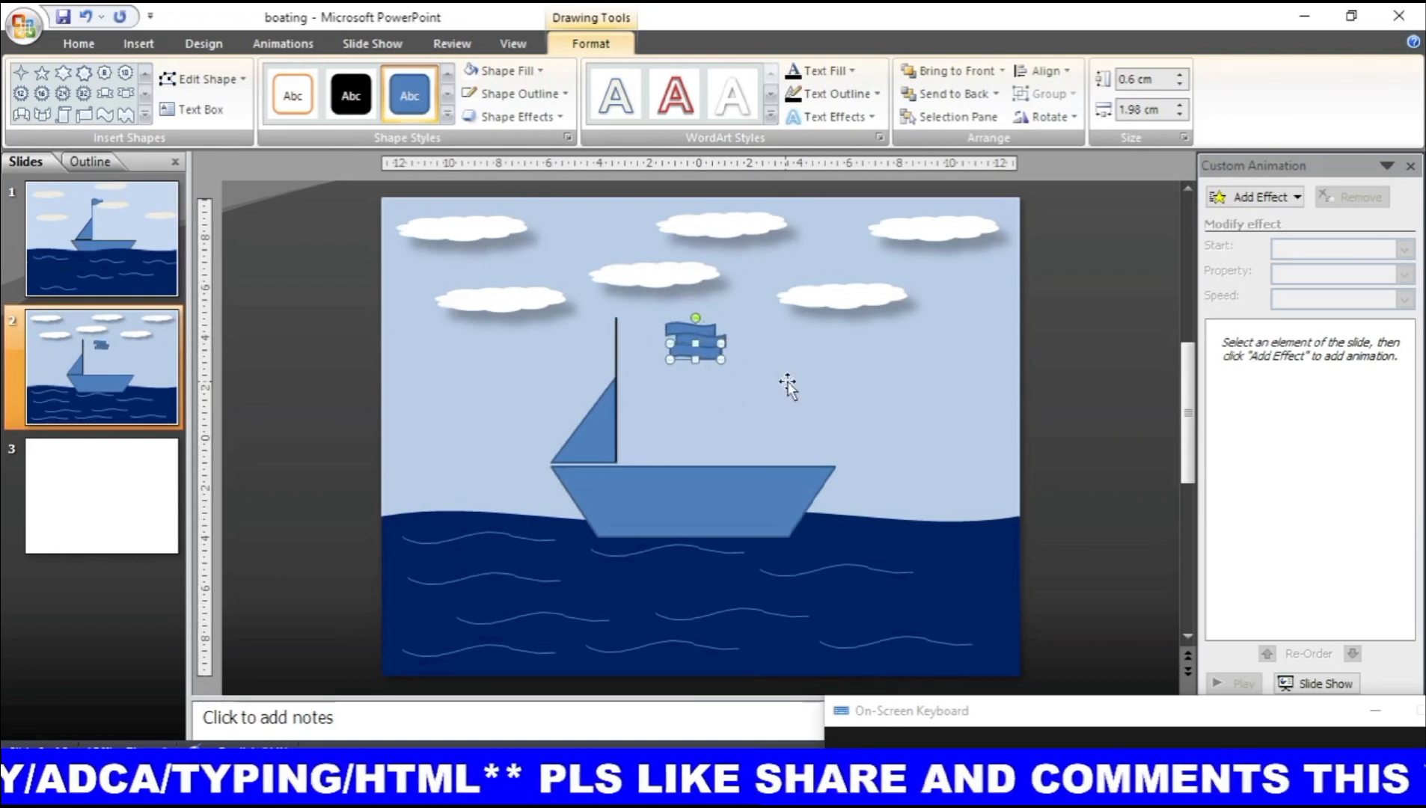
left_click(764, 338)
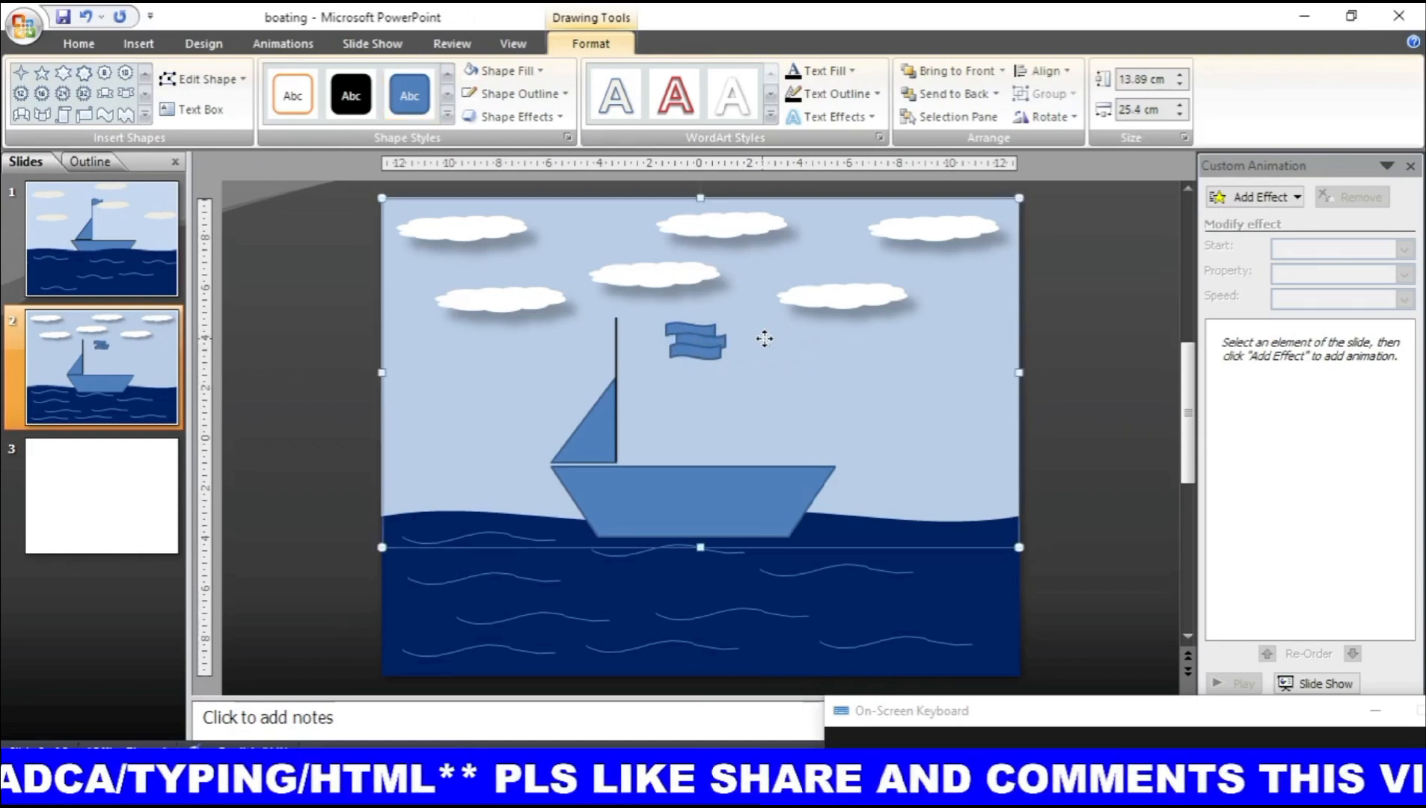
Step: Fill the uppermost flag strip with dark orange and remove its outline
left_click(701, 331)
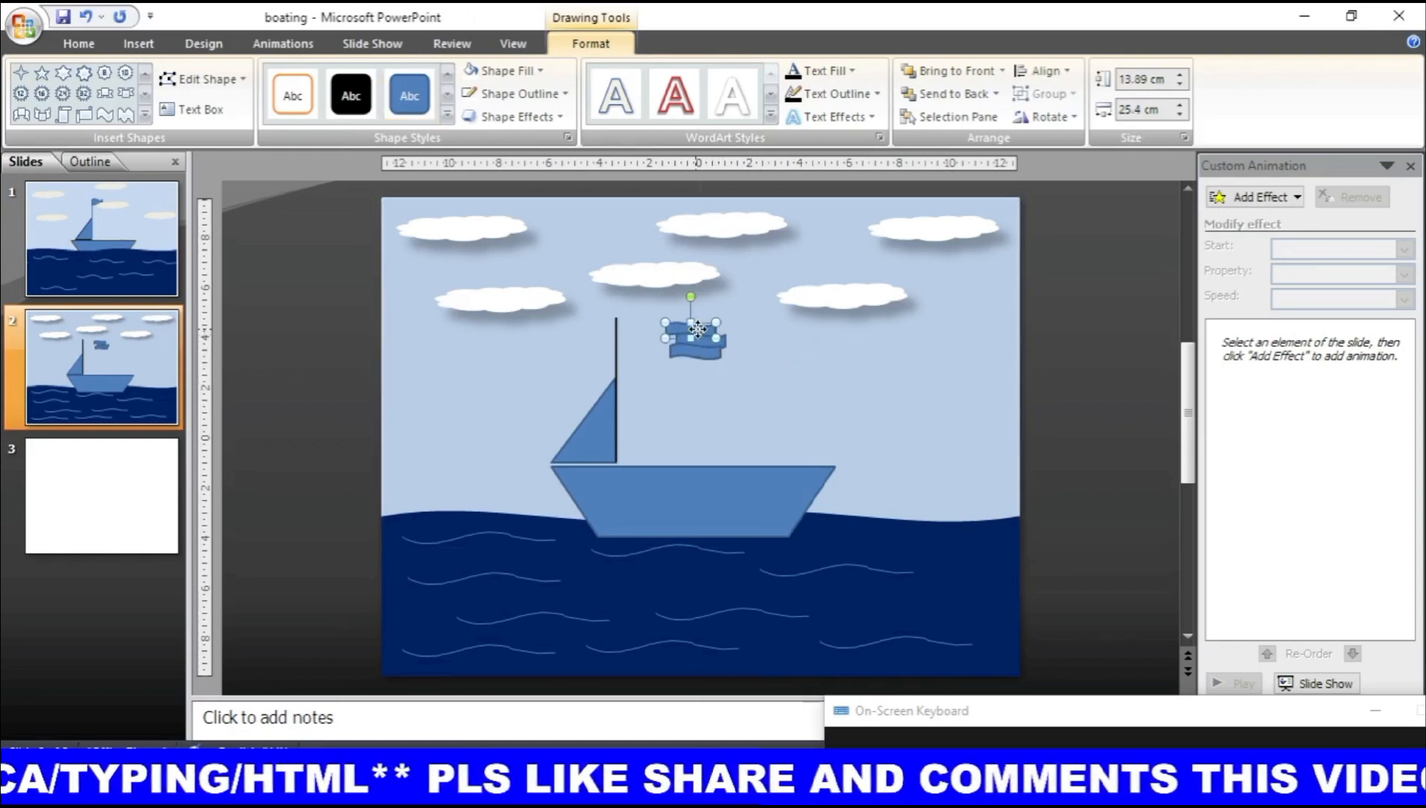
left_click(527, 73)
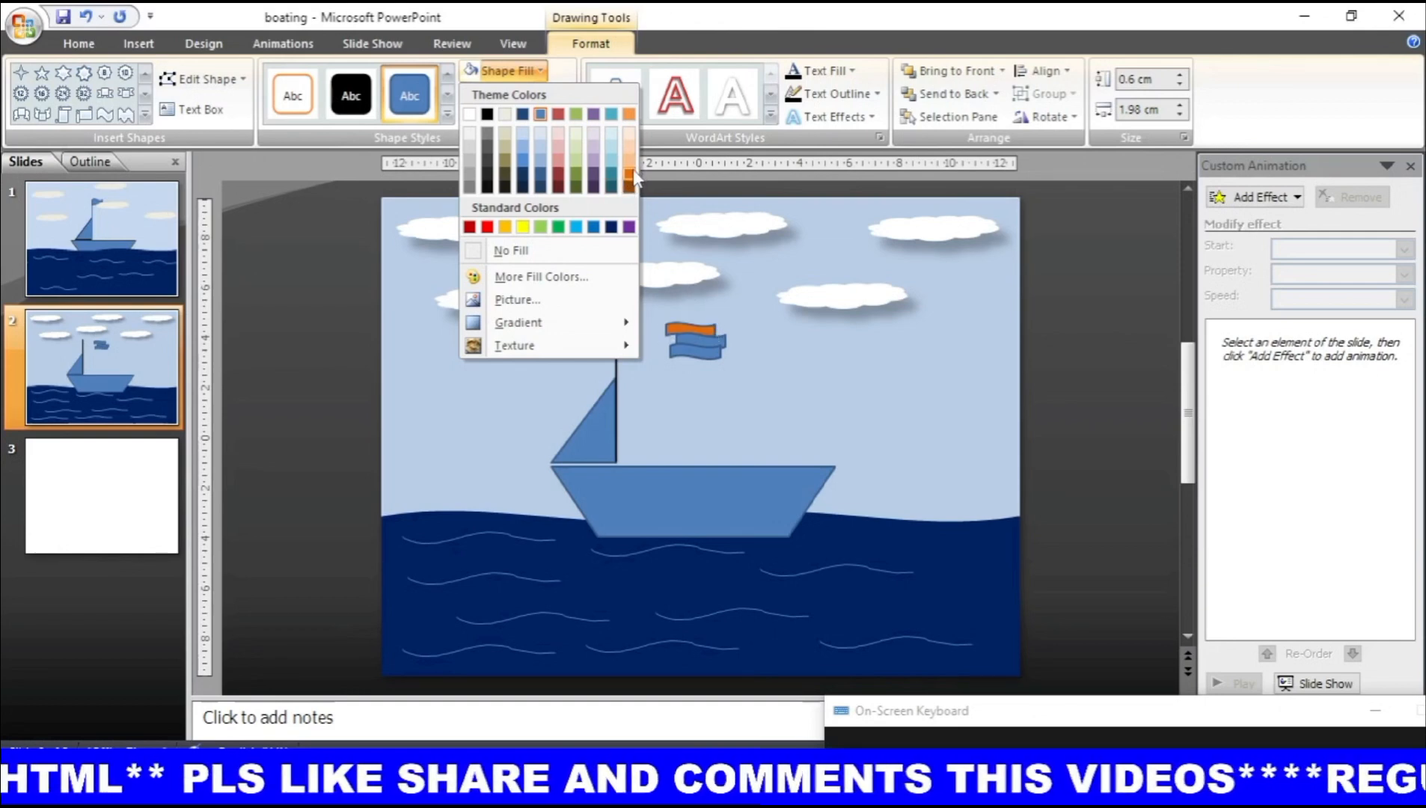
left_click(633, 171)
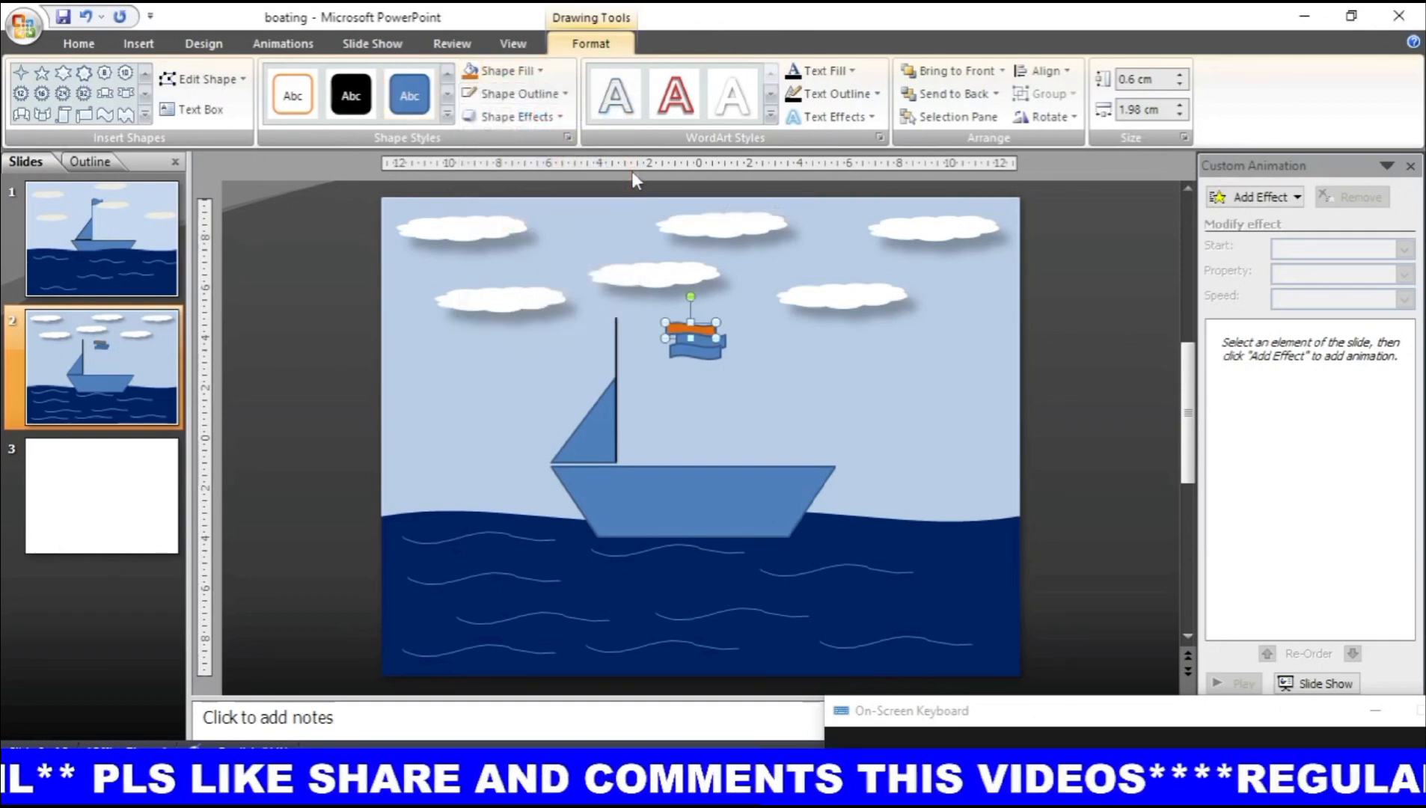
left_click(515, 94)
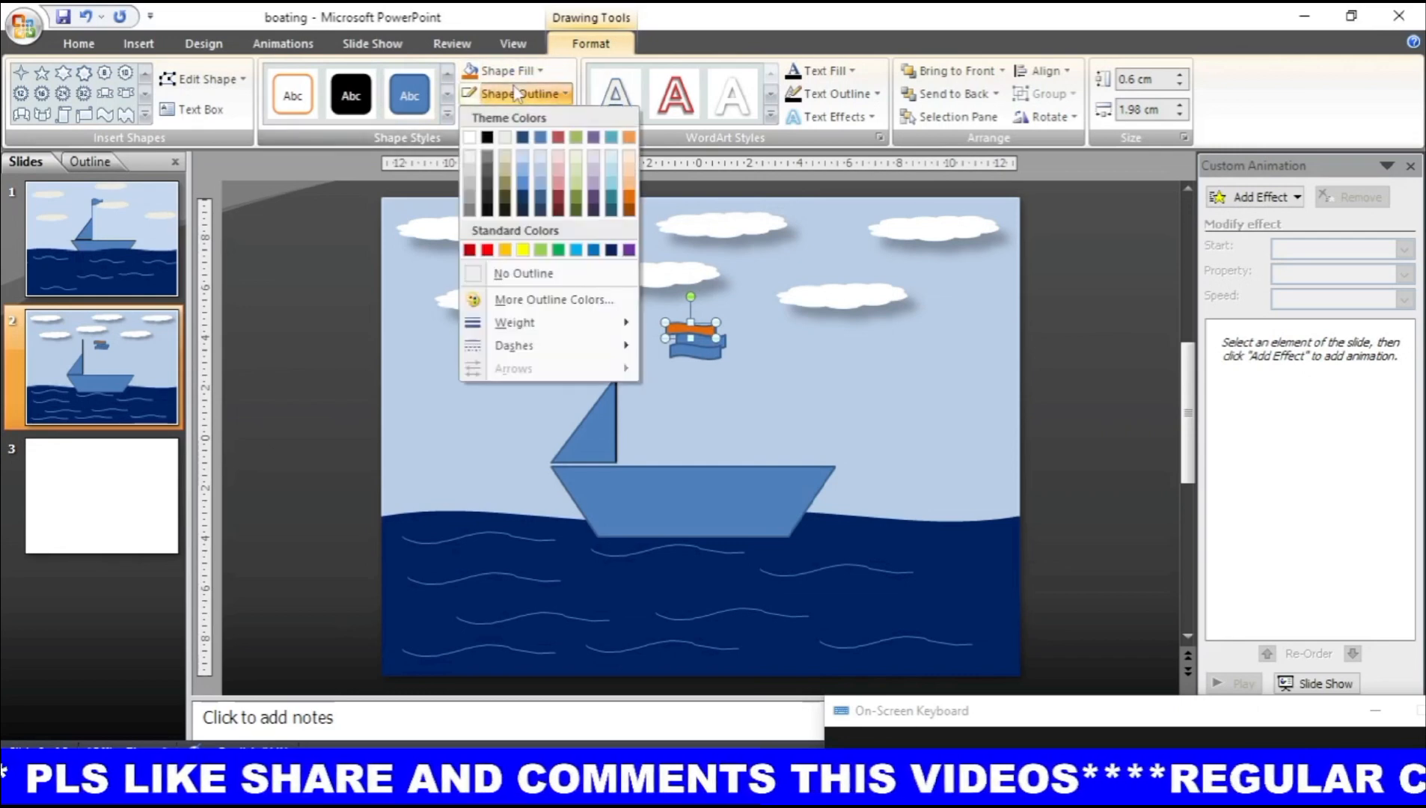
left_click(509, 276)
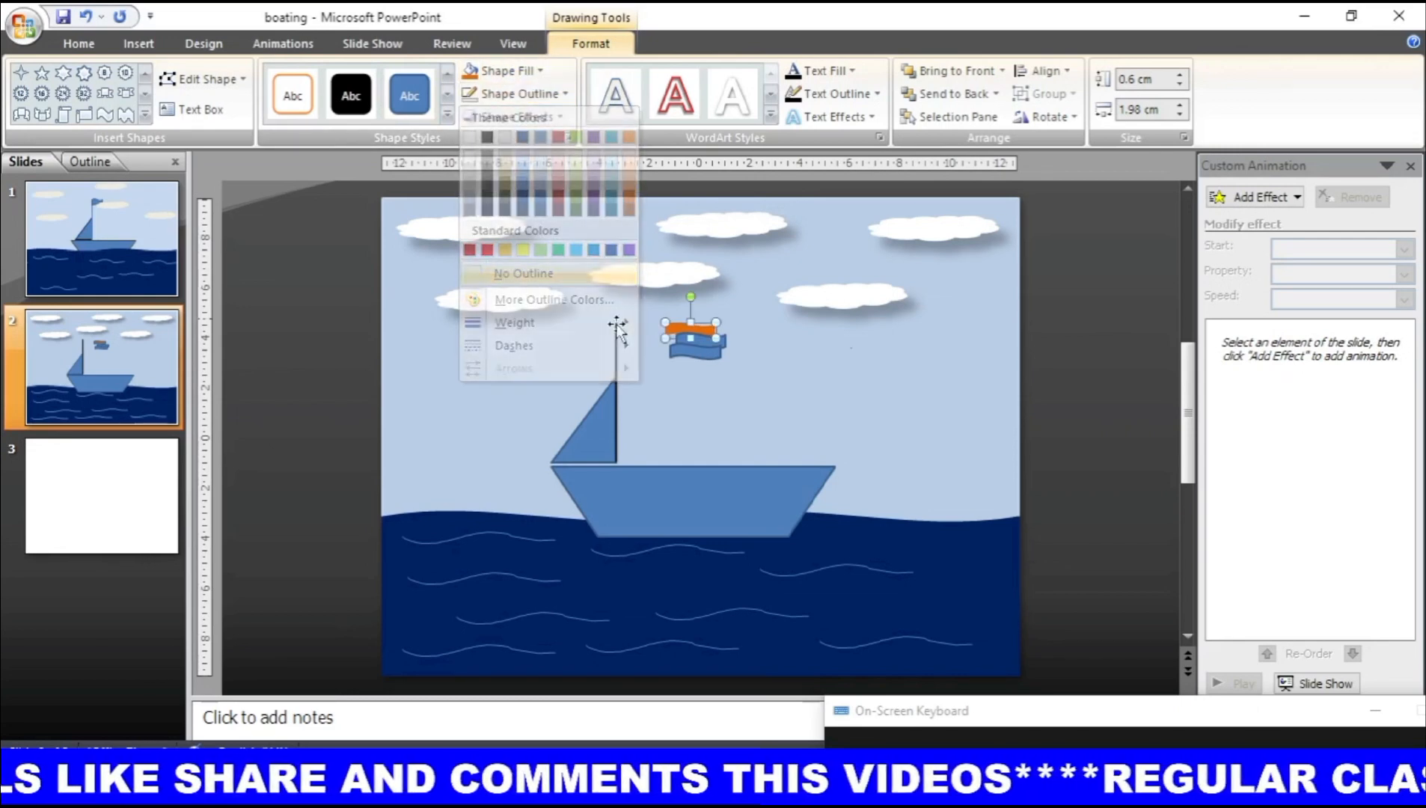
Step: Fill the middle flag strip with white
left_click(742, 347)
left_click(718, 342)
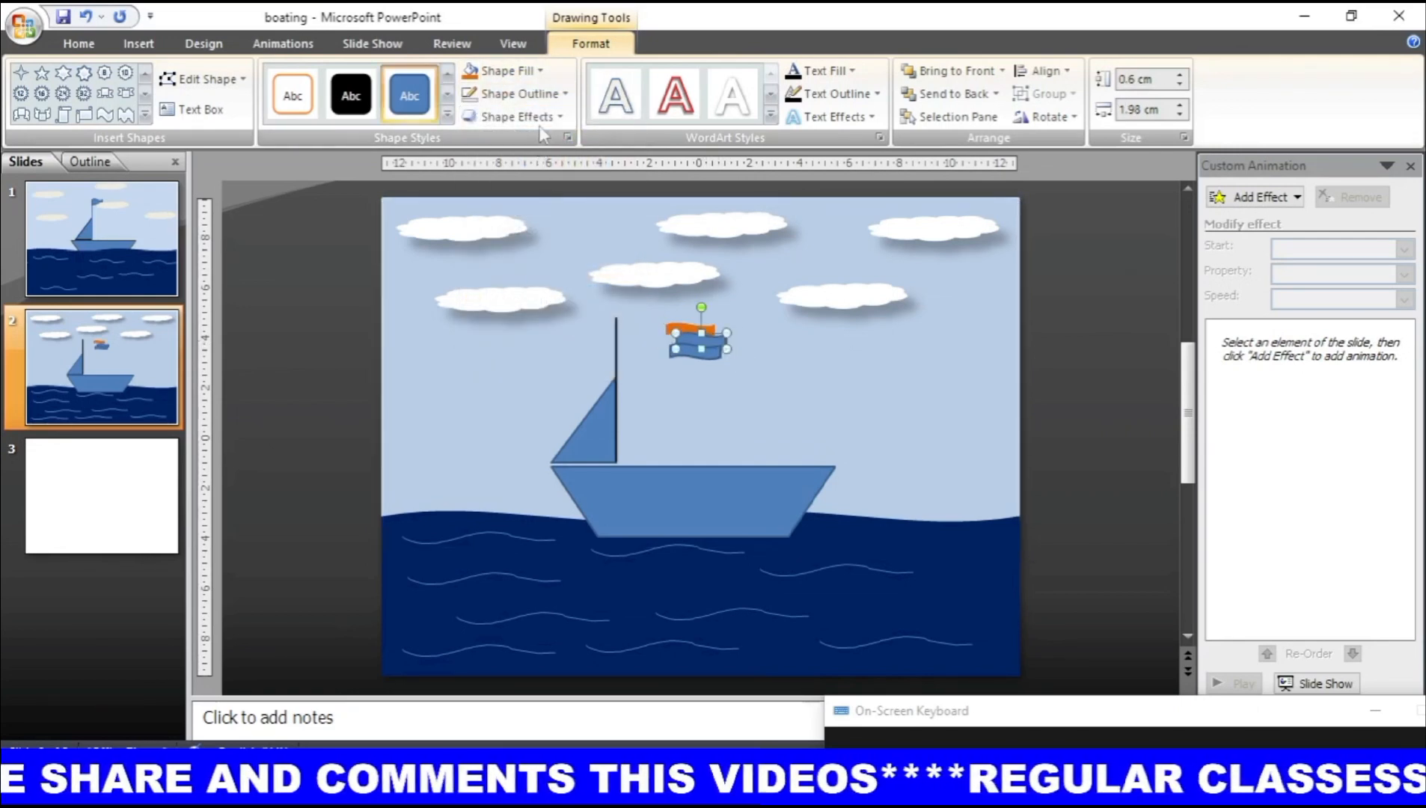
left_click(524, 70)
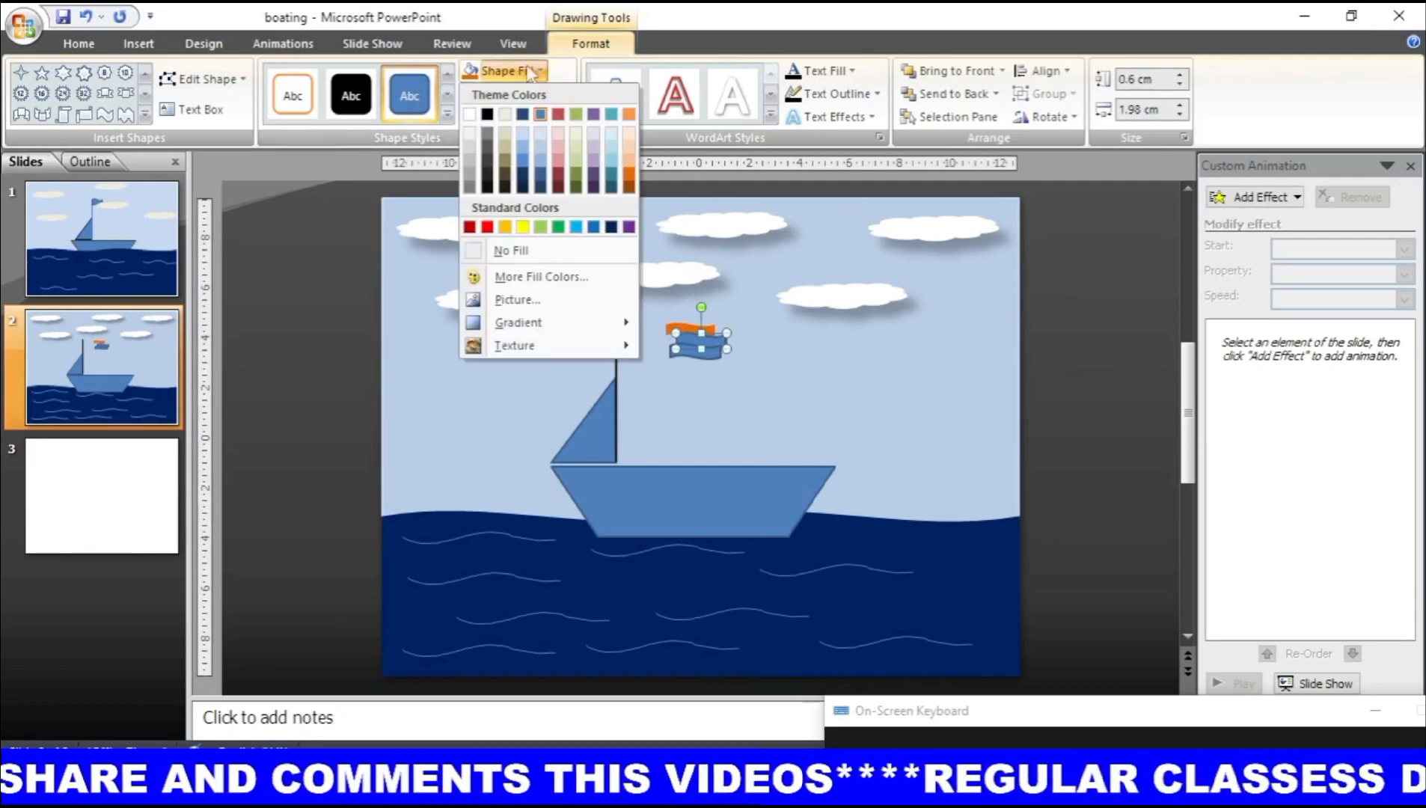
left_click(470, 115)
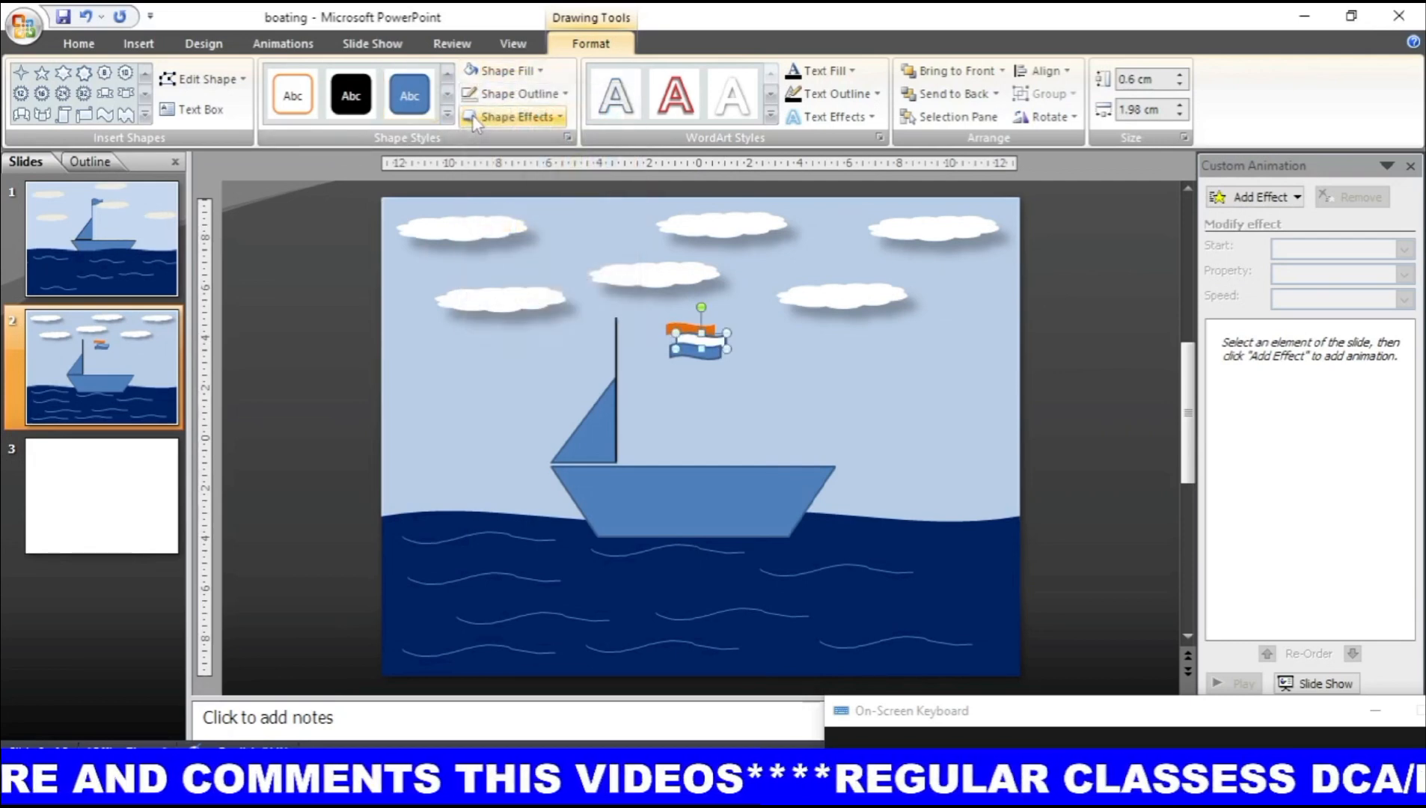
Step: Fill the lowest flag strip with green and remove its outline
left_click(672, 355)
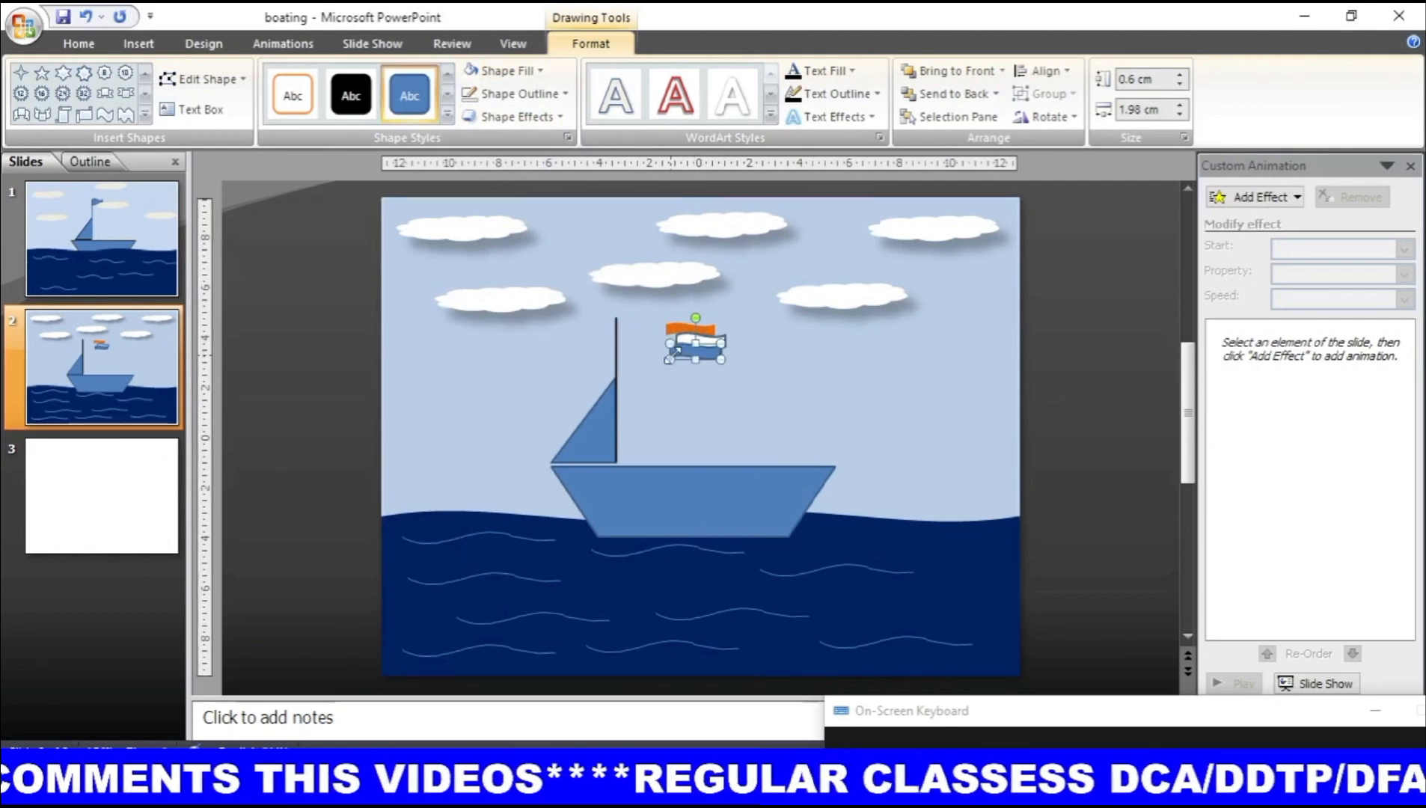
left_click(537, 71)
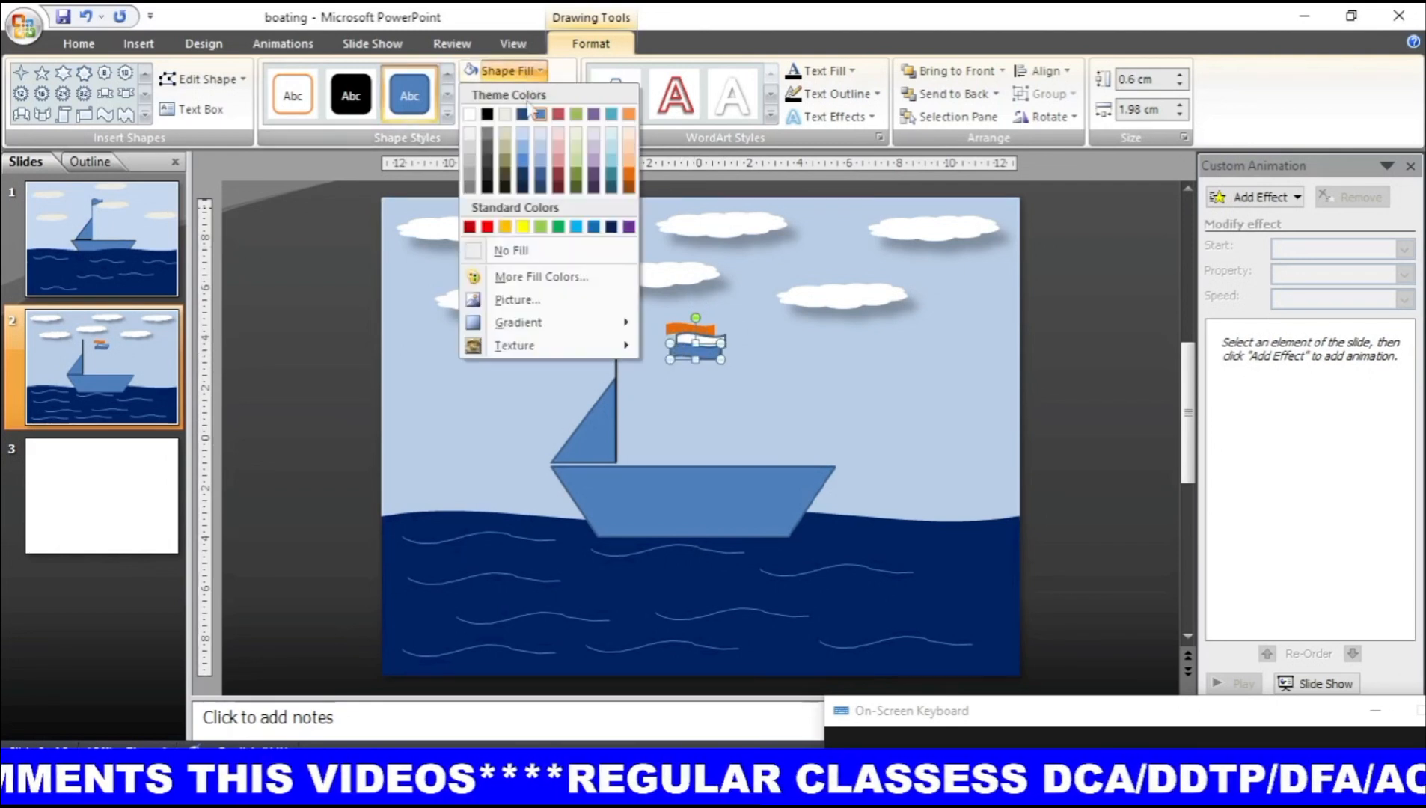
left_click(557, 228)
left_click(530, 94)
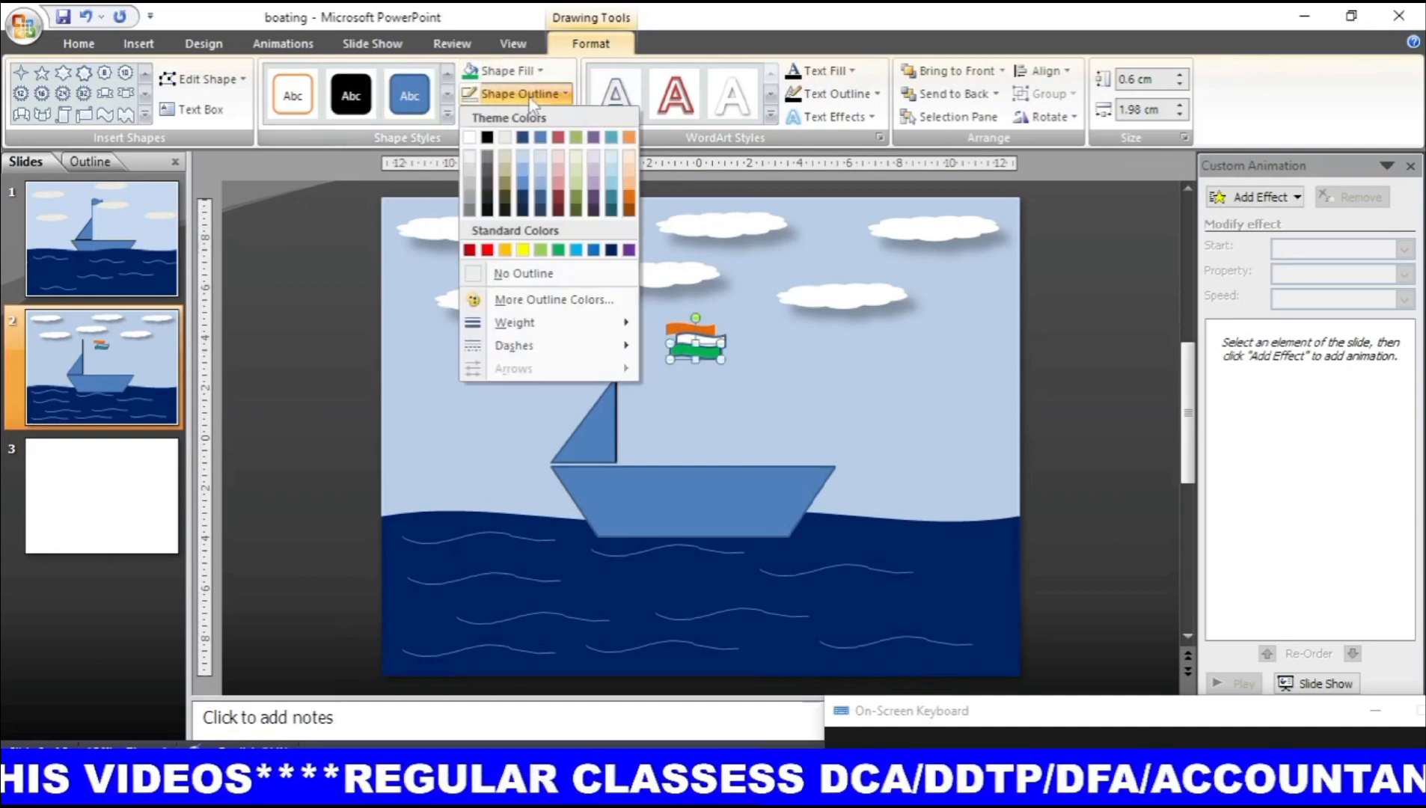
left_click(494, 276)
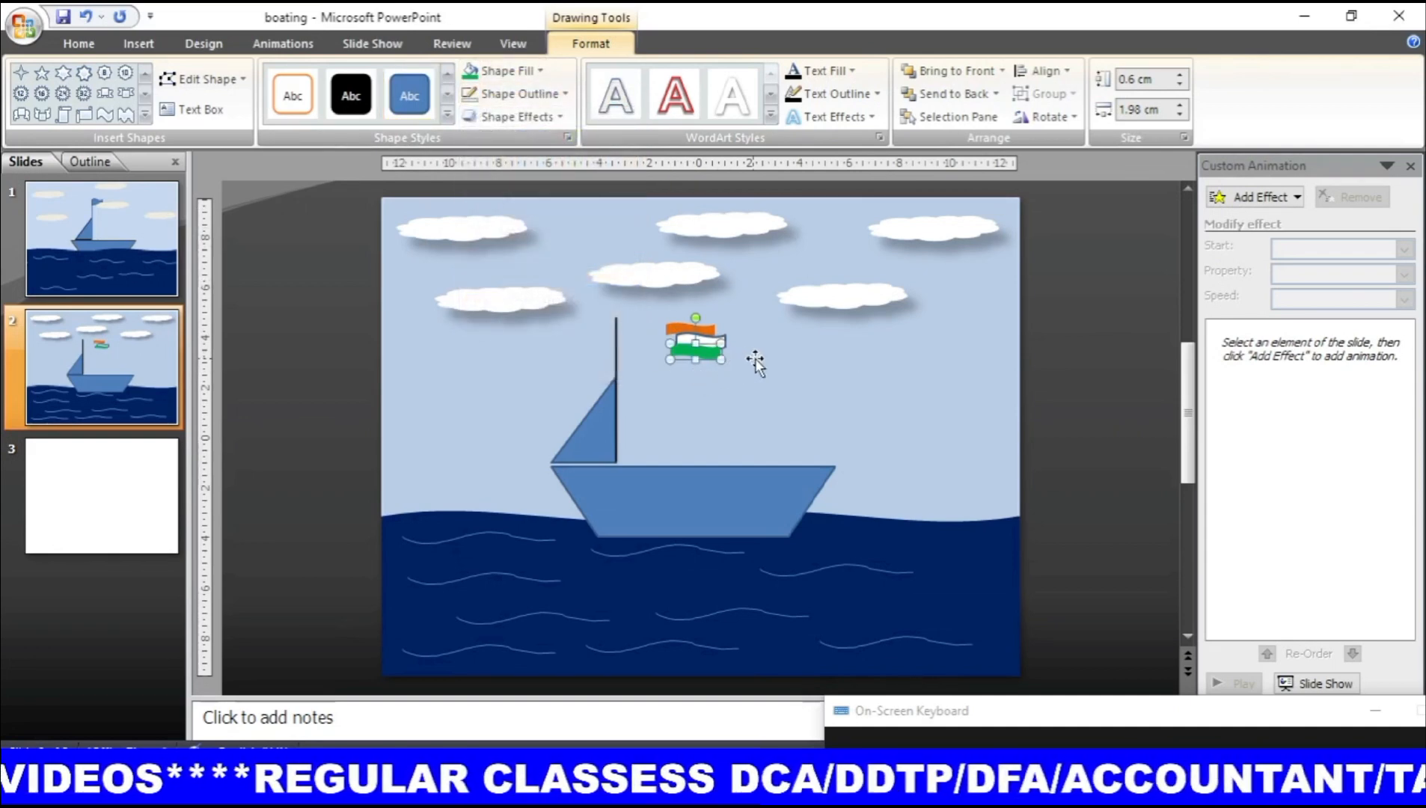
left_click(755, 363)
Step: Remove the white strip's outline and shift the white and green strips left to line up under the orange one
left_click(690, 341)
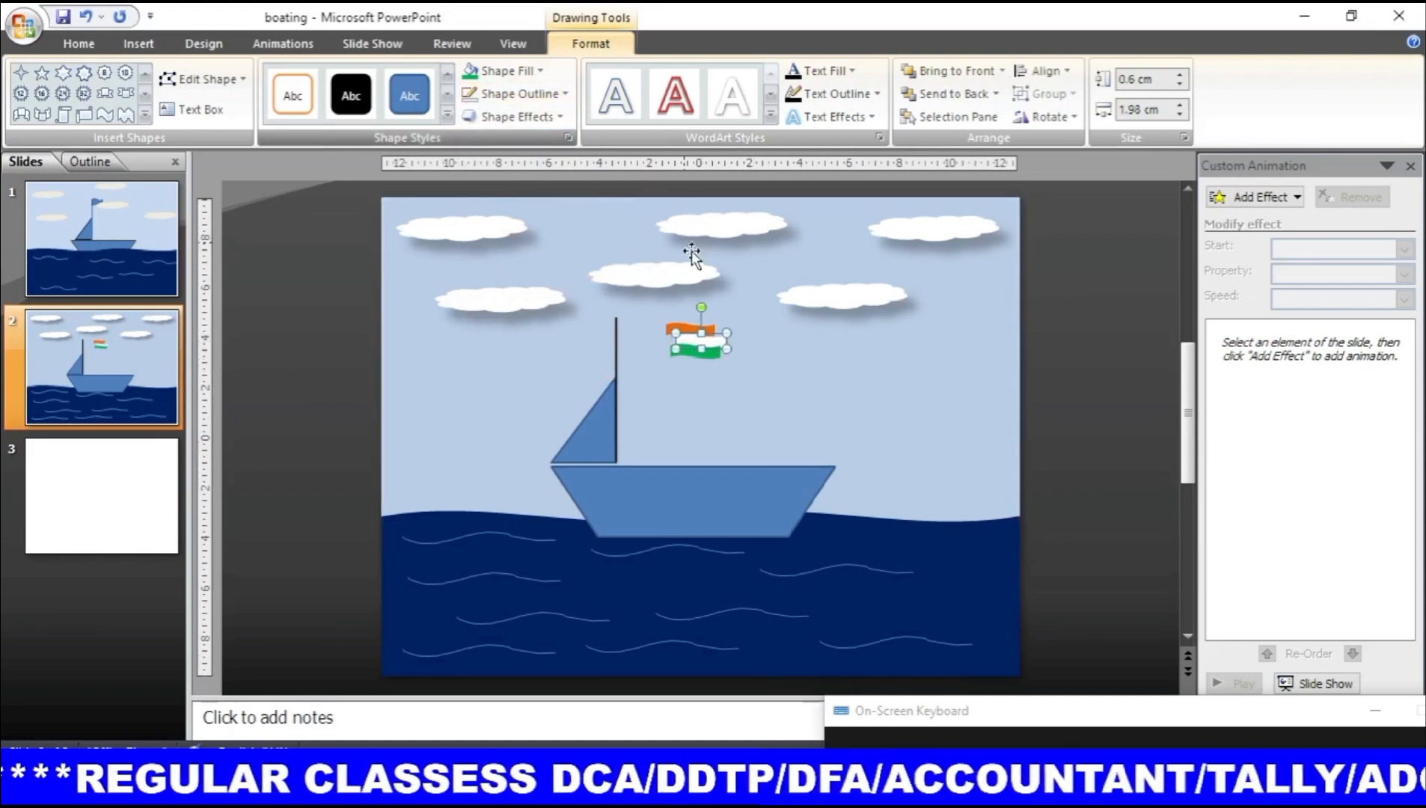
key("Left")
key("Left")
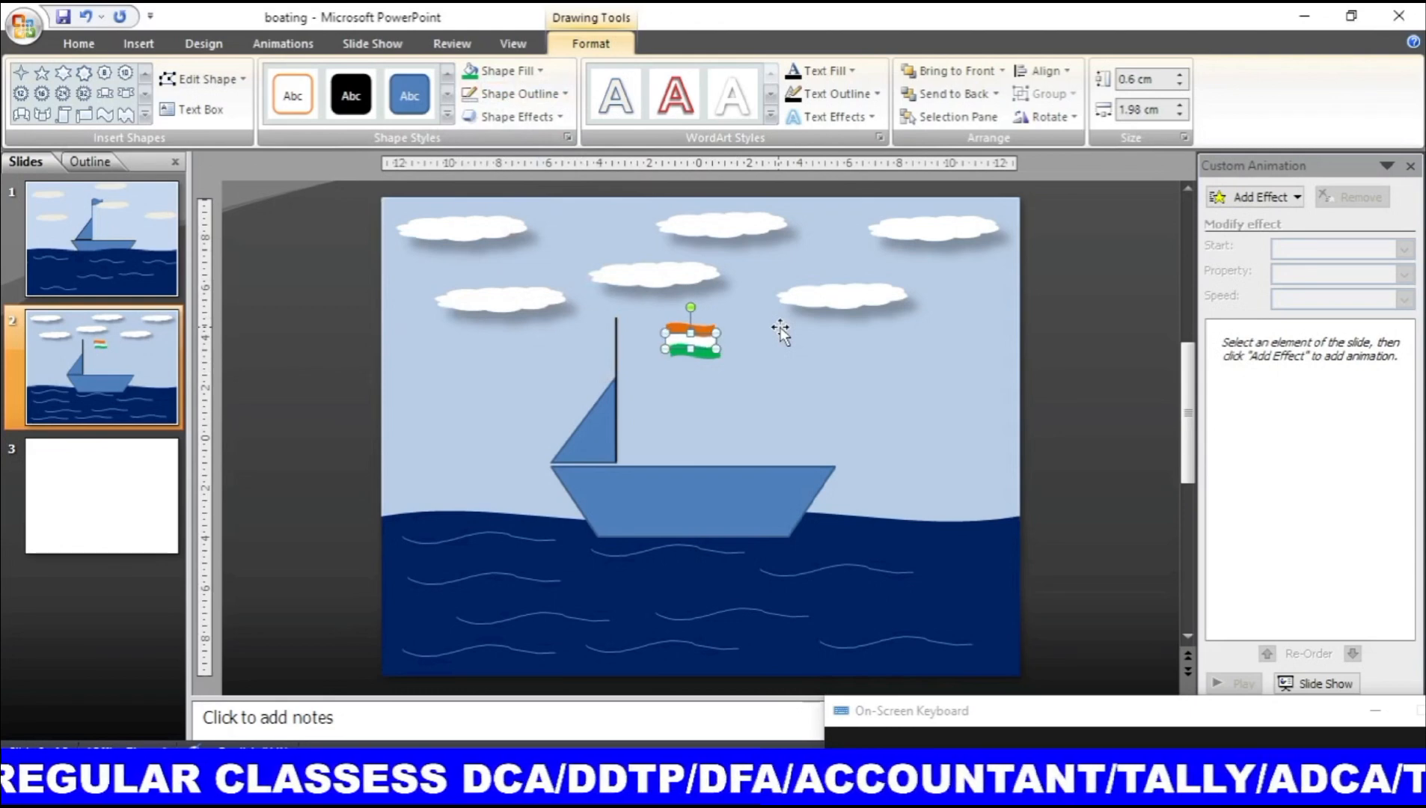
left_click(749, 358)
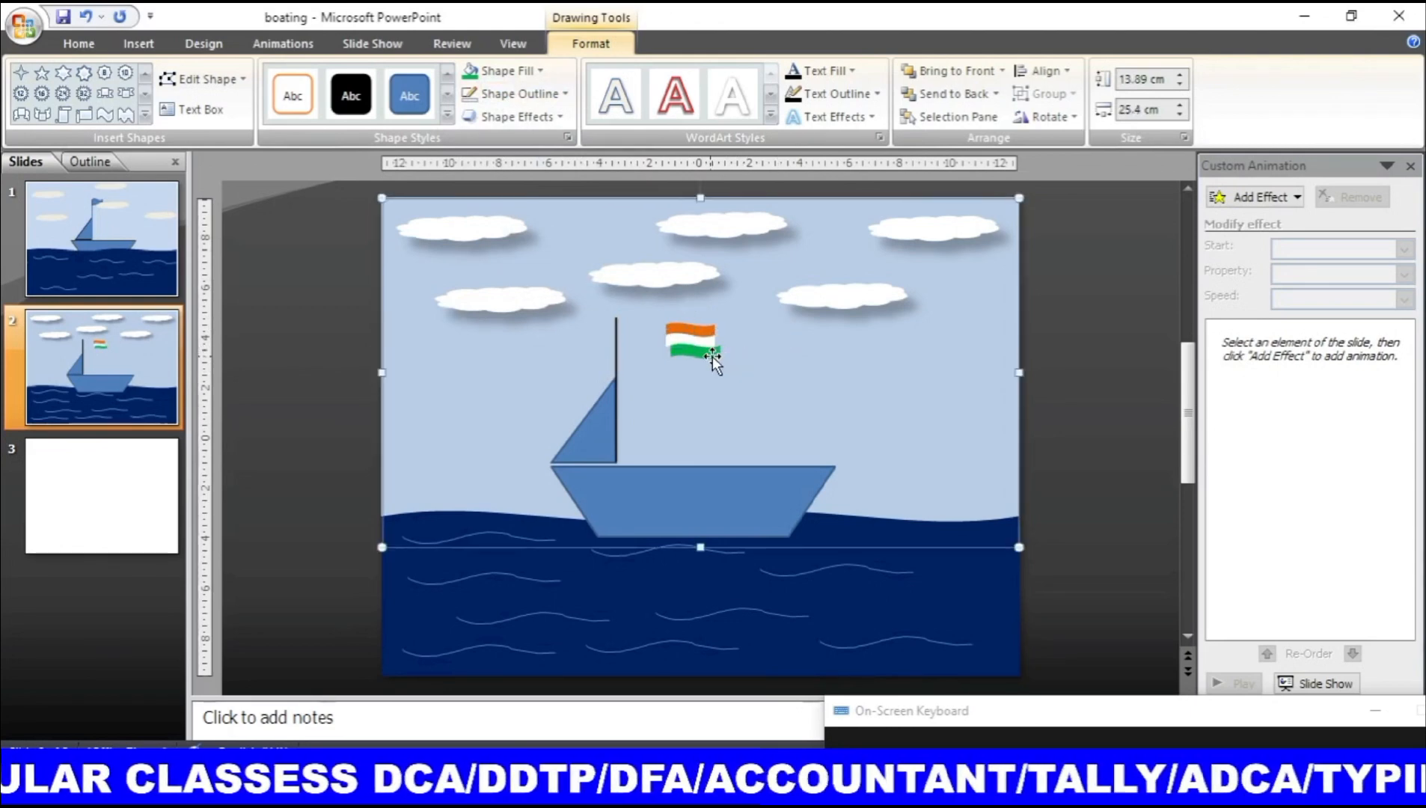
left_click(712, 356)
key("Left")
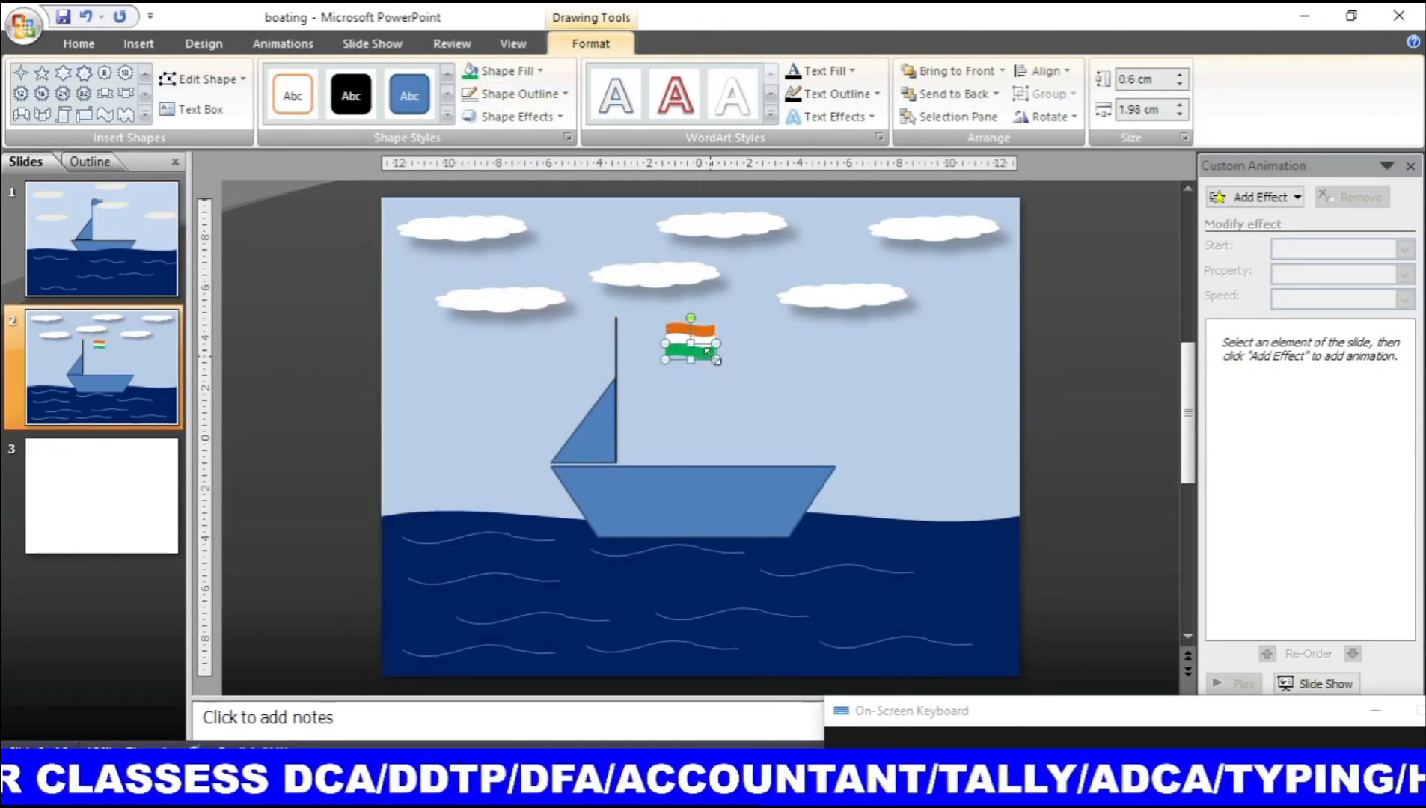
Step: Select the flag's orange, white and green strips together and group them into one object
left_click(726, 368)
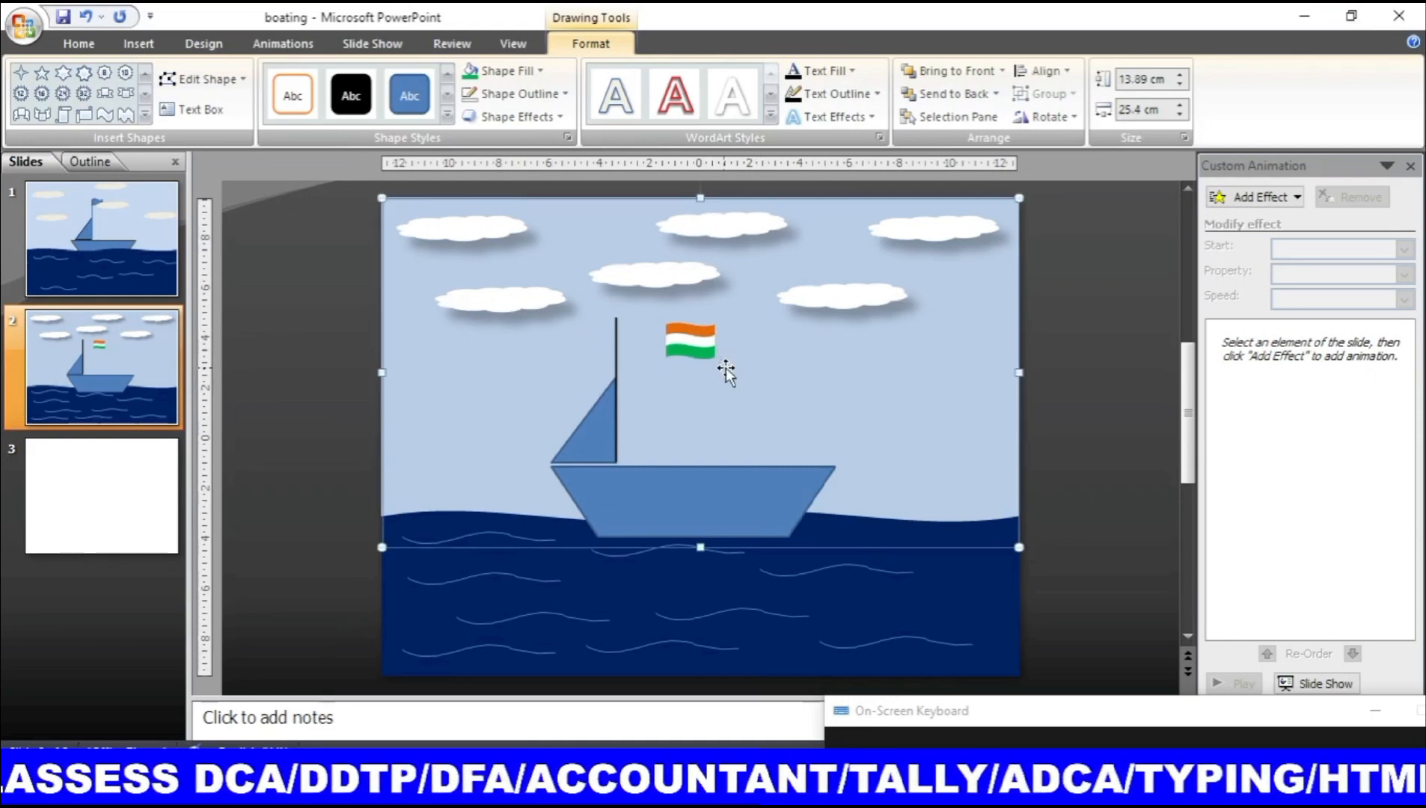
left_click(695, 330)
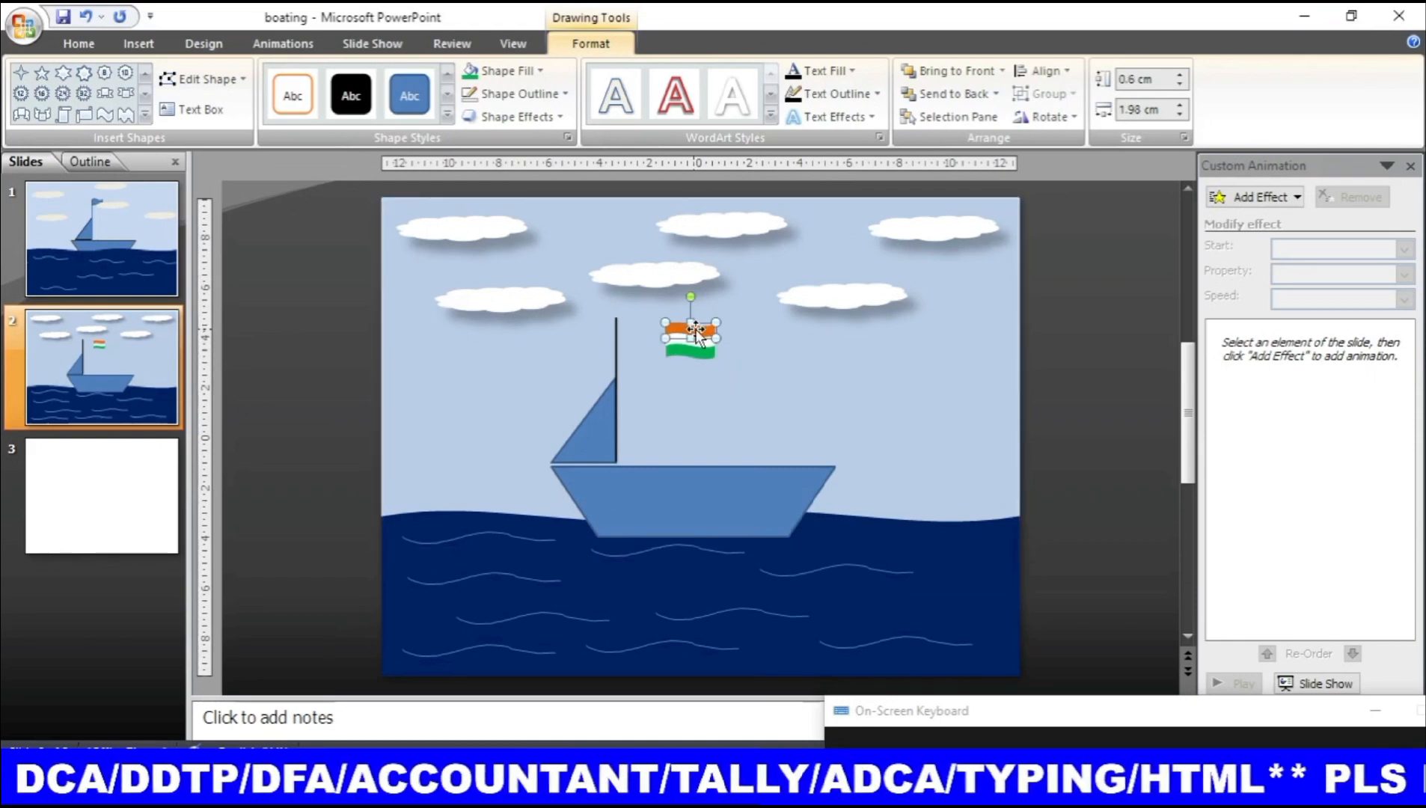
left_click(705, 344, "shift")
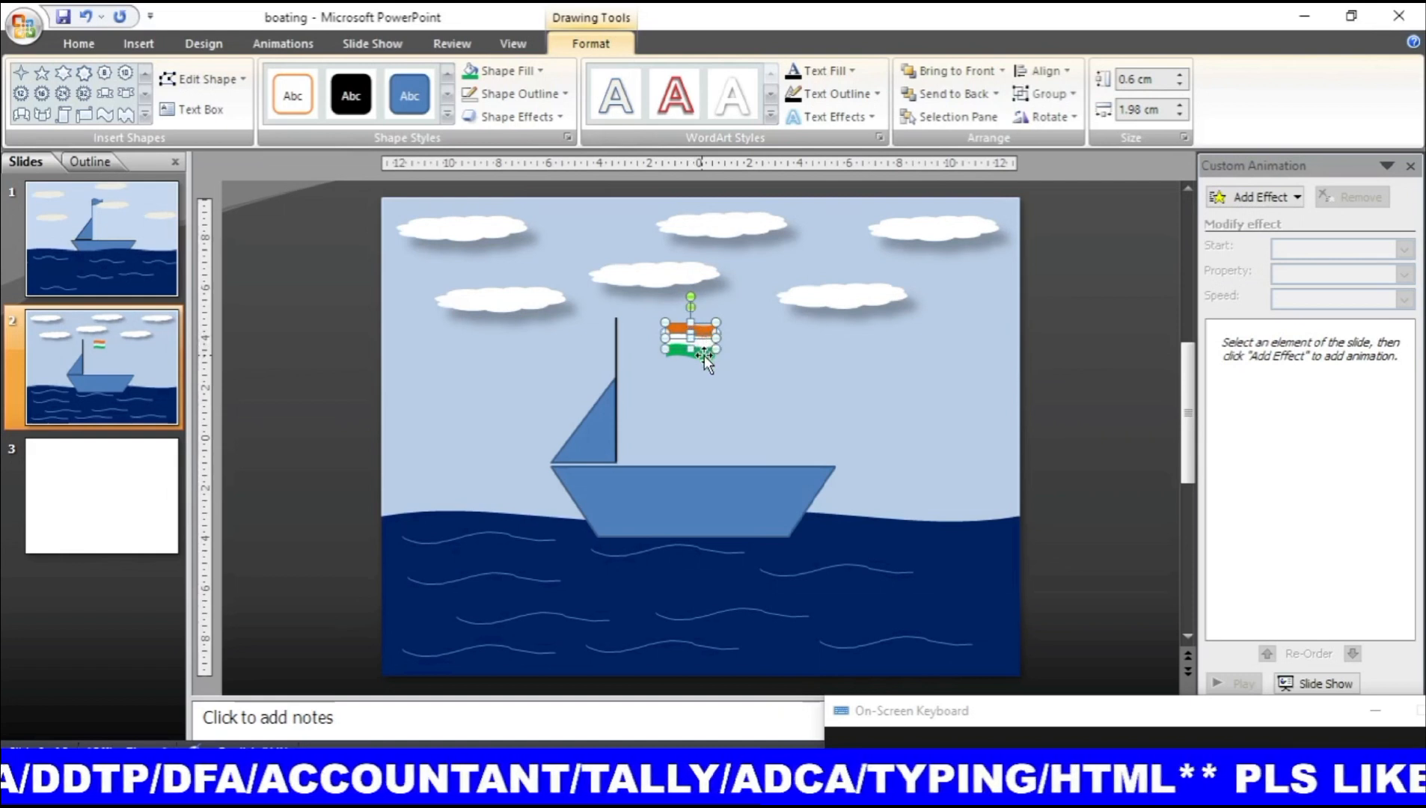
left_click(704, 355, "shift")
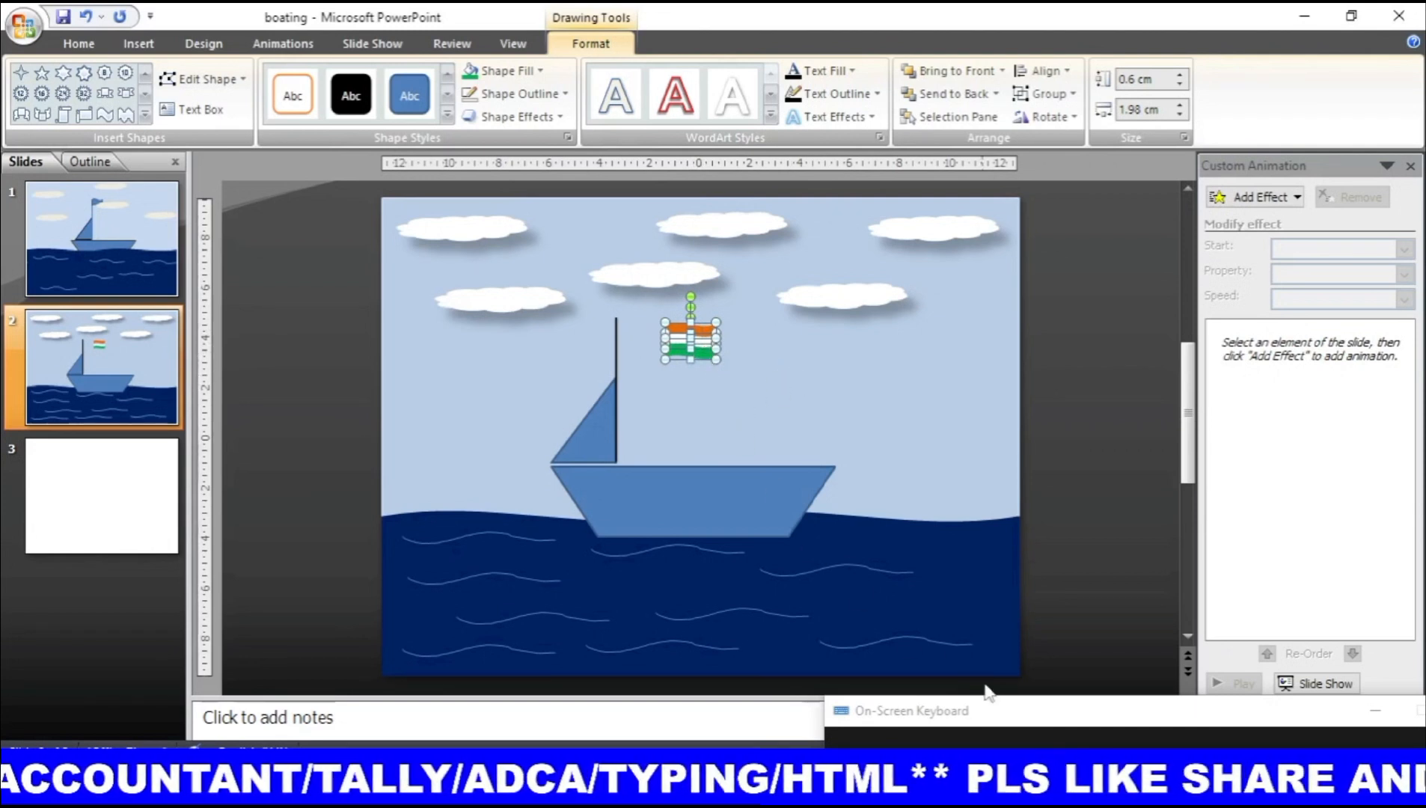
left_click(1004, 719)
left_click_drag(1004, 718, 568, 750)
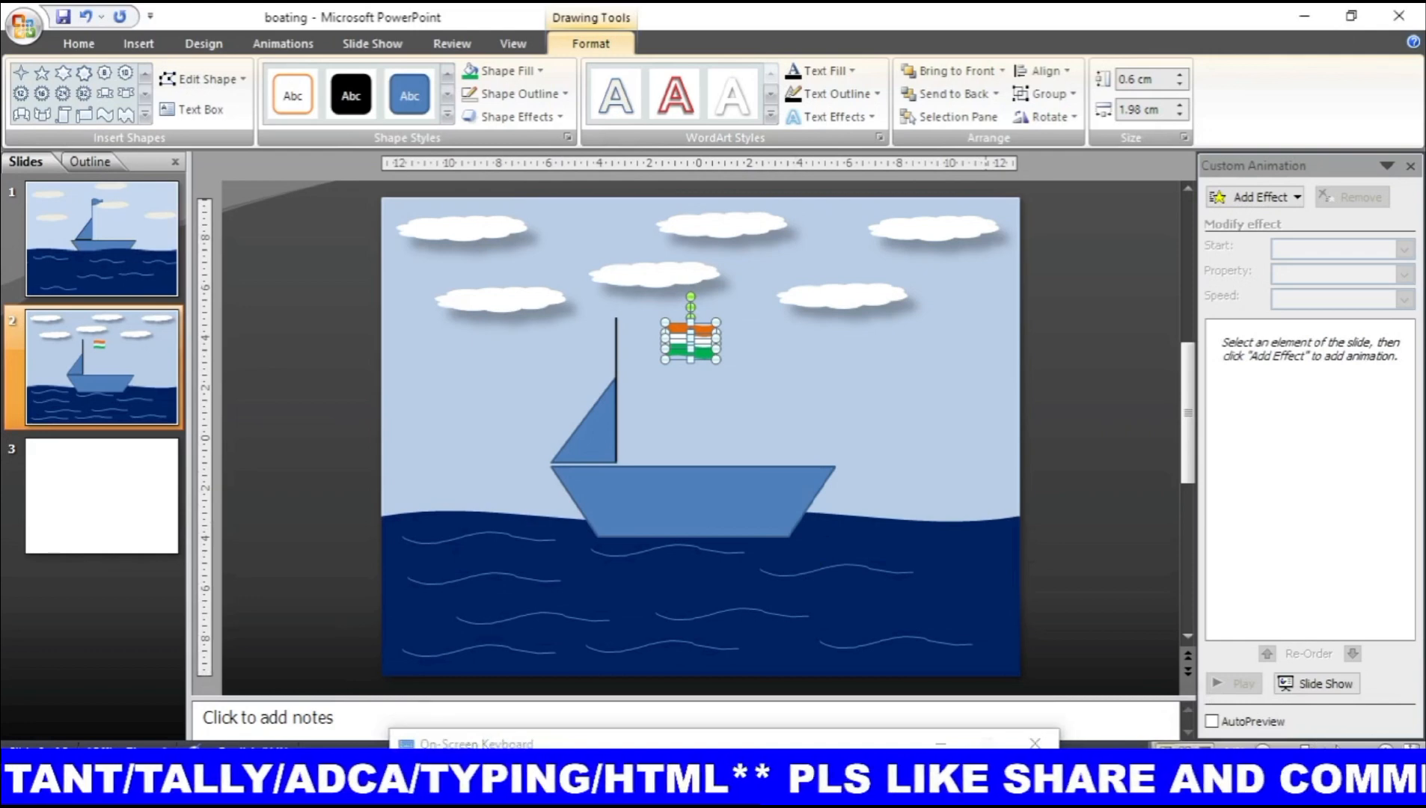
left_click_drag(1305, 751, 1334, 751)
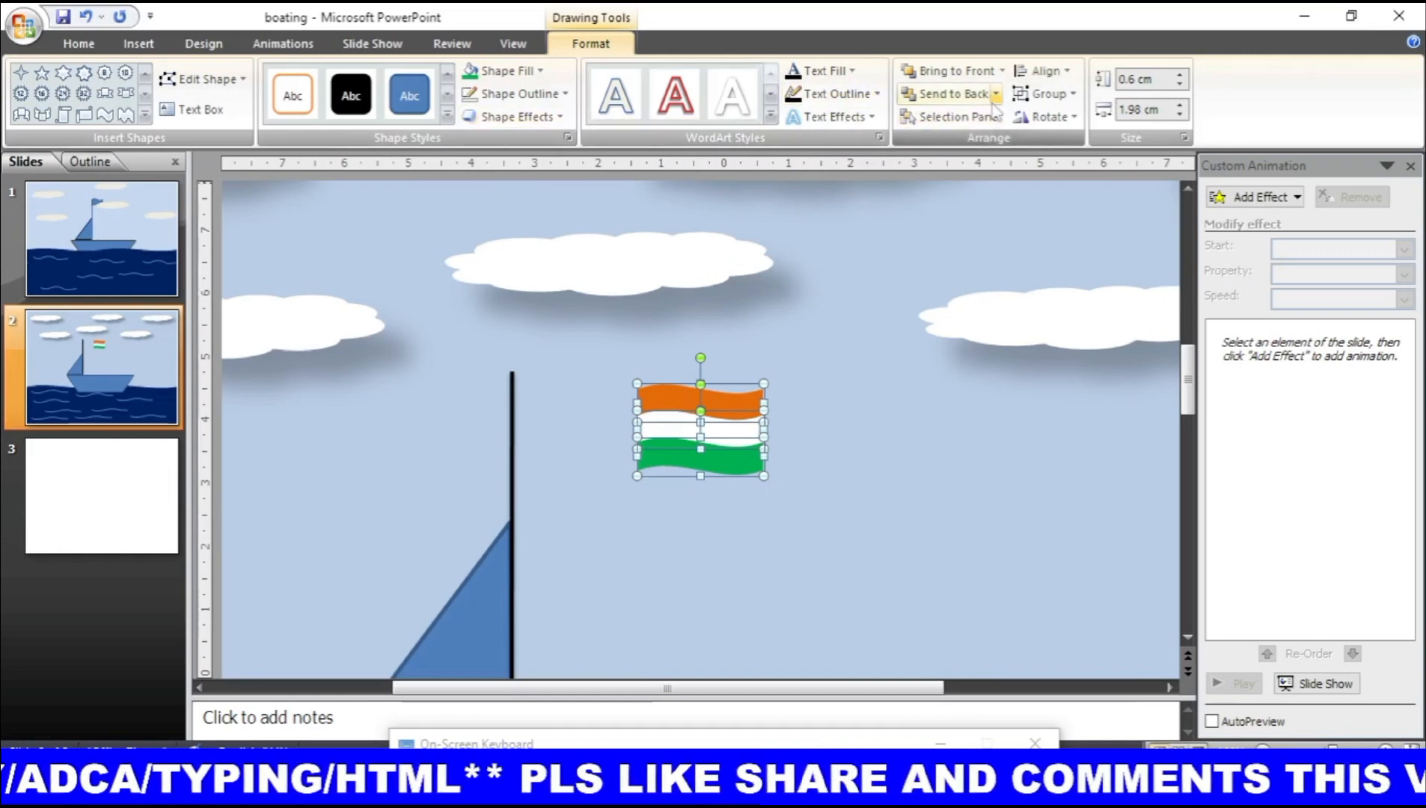
left_click(1043, 97)
left_click(1052, 117)
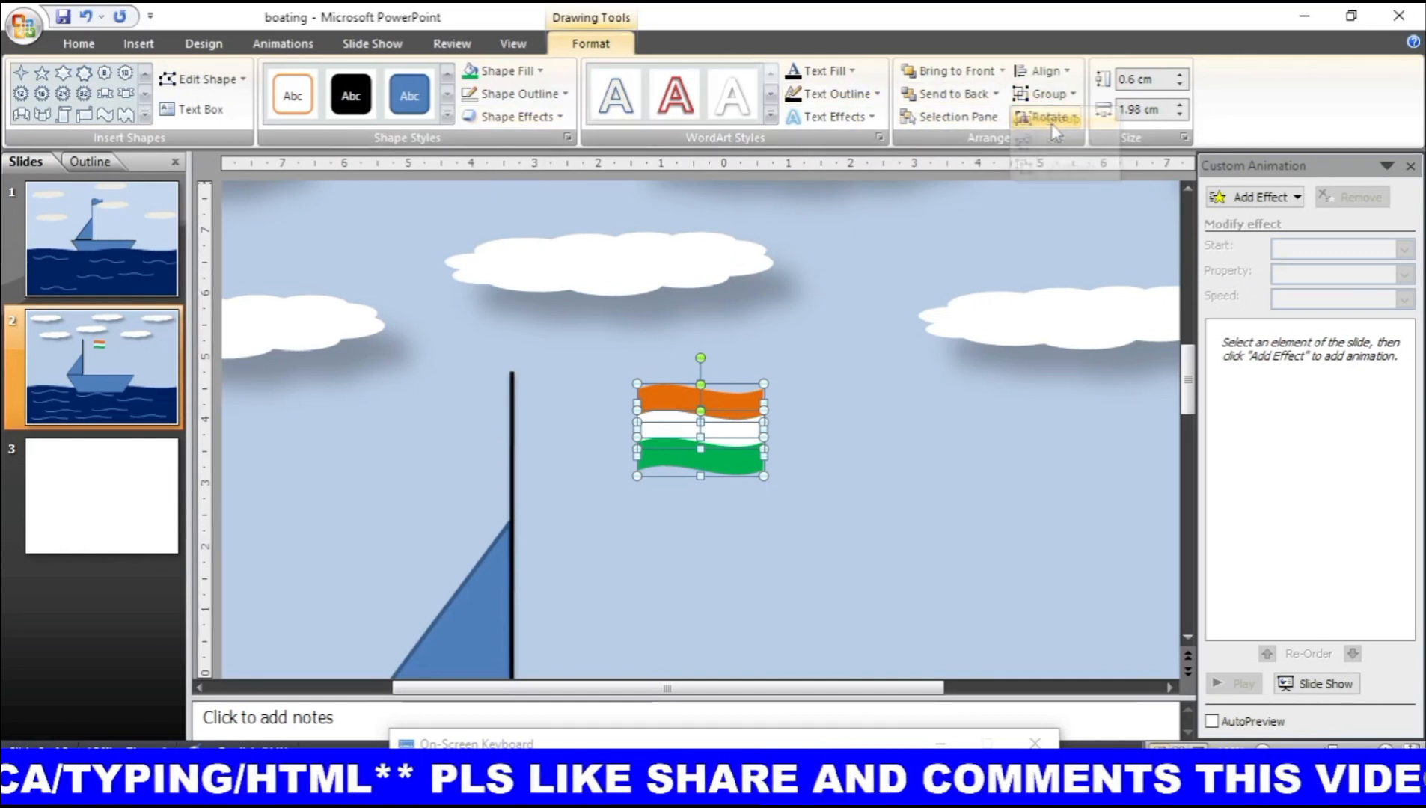
Step: Move the grouped flag against the mast so its upper edge lines up with the mast's tip
left_click_drag(684, 449, 569, 424)
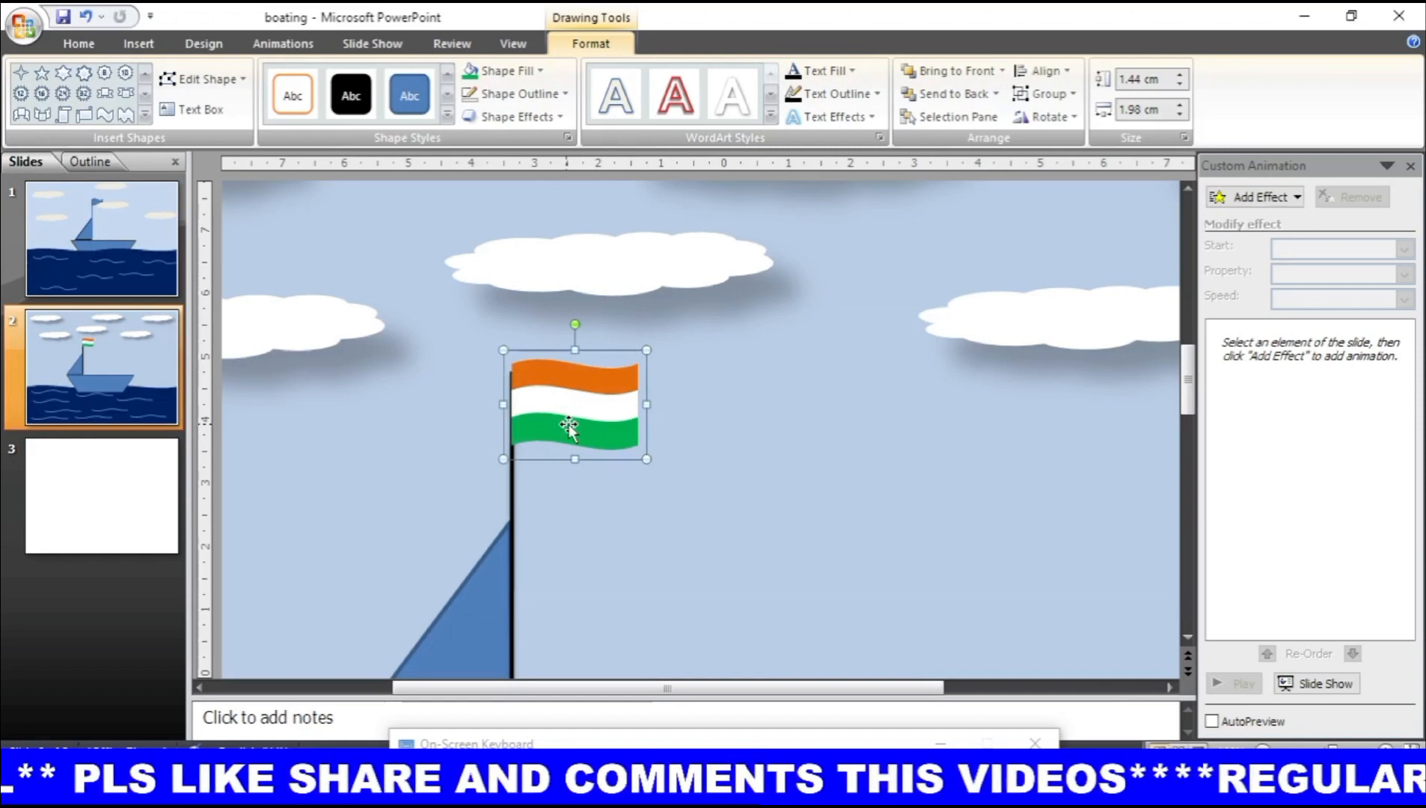
key("Down")
key("Left")
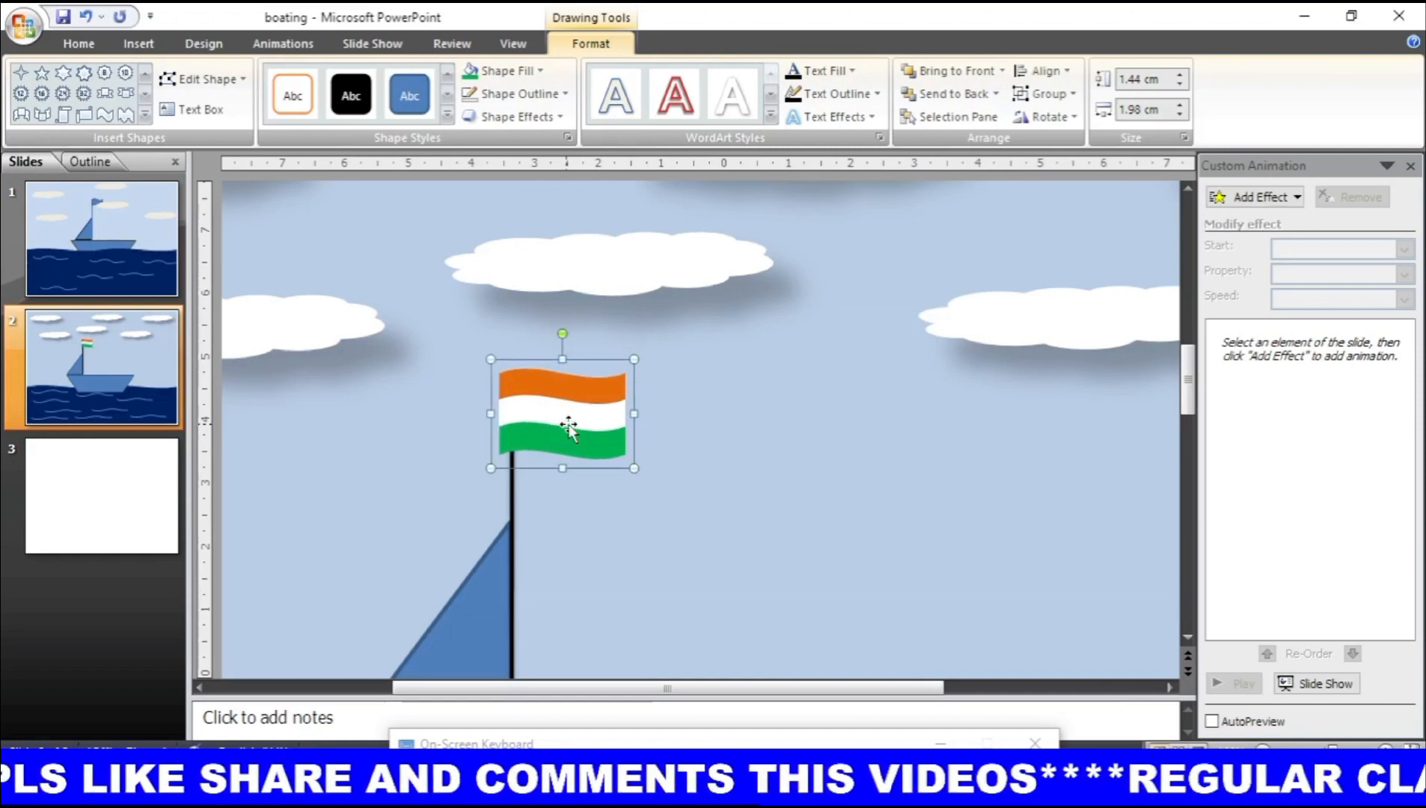
key("Right")
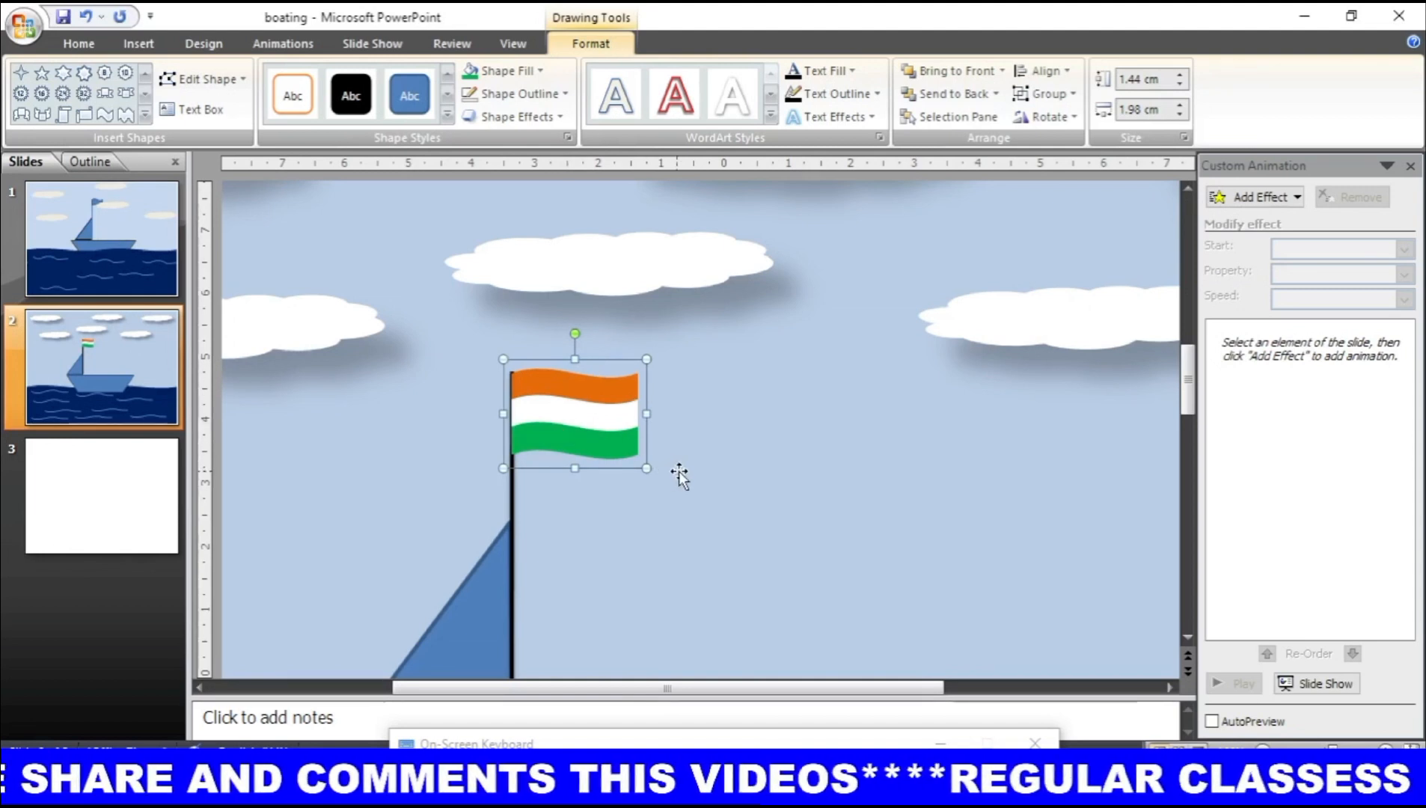
left_click(679, 470)
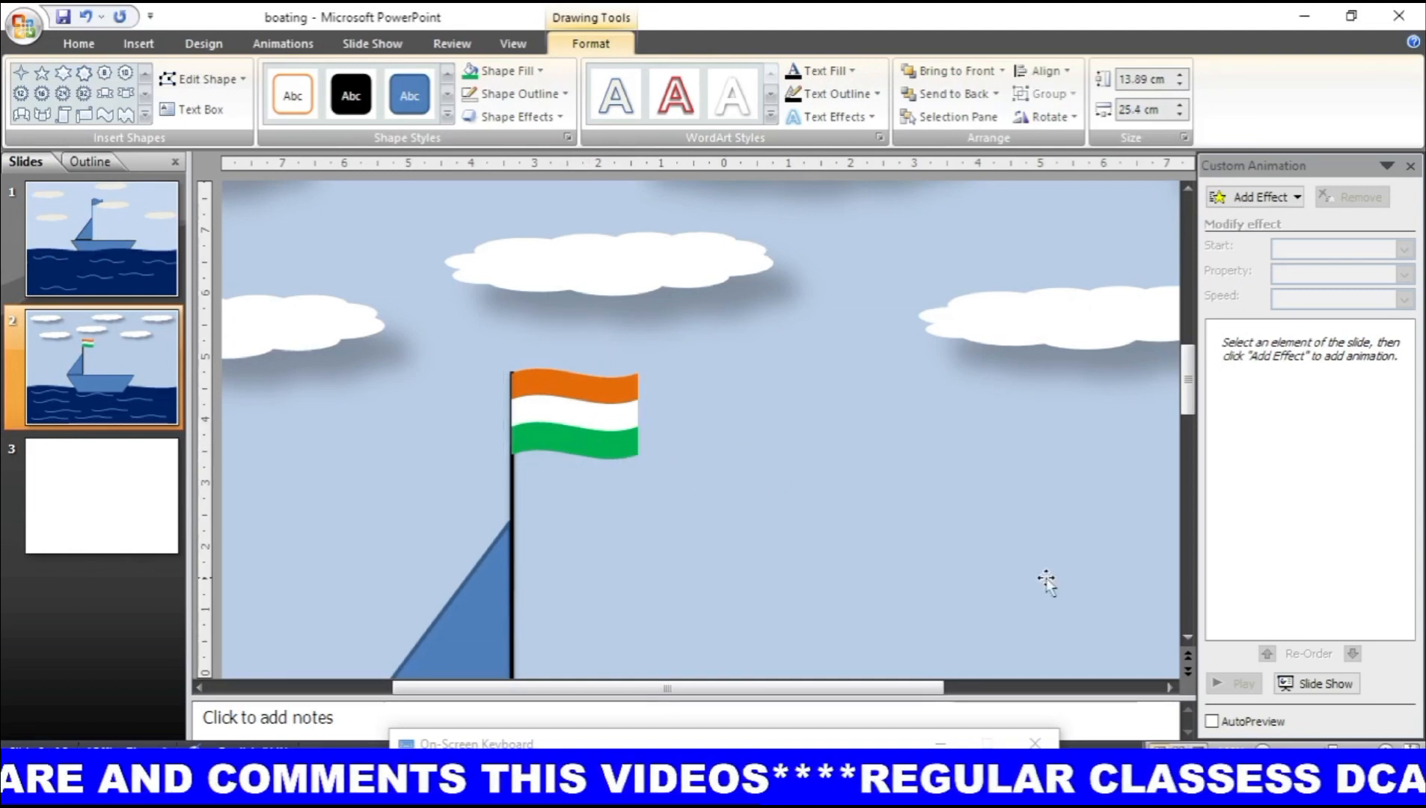
Step: Fill the triangular sail with a dark blue gradient variation that deepens horizontally toward the mast
left_click(472, 607)
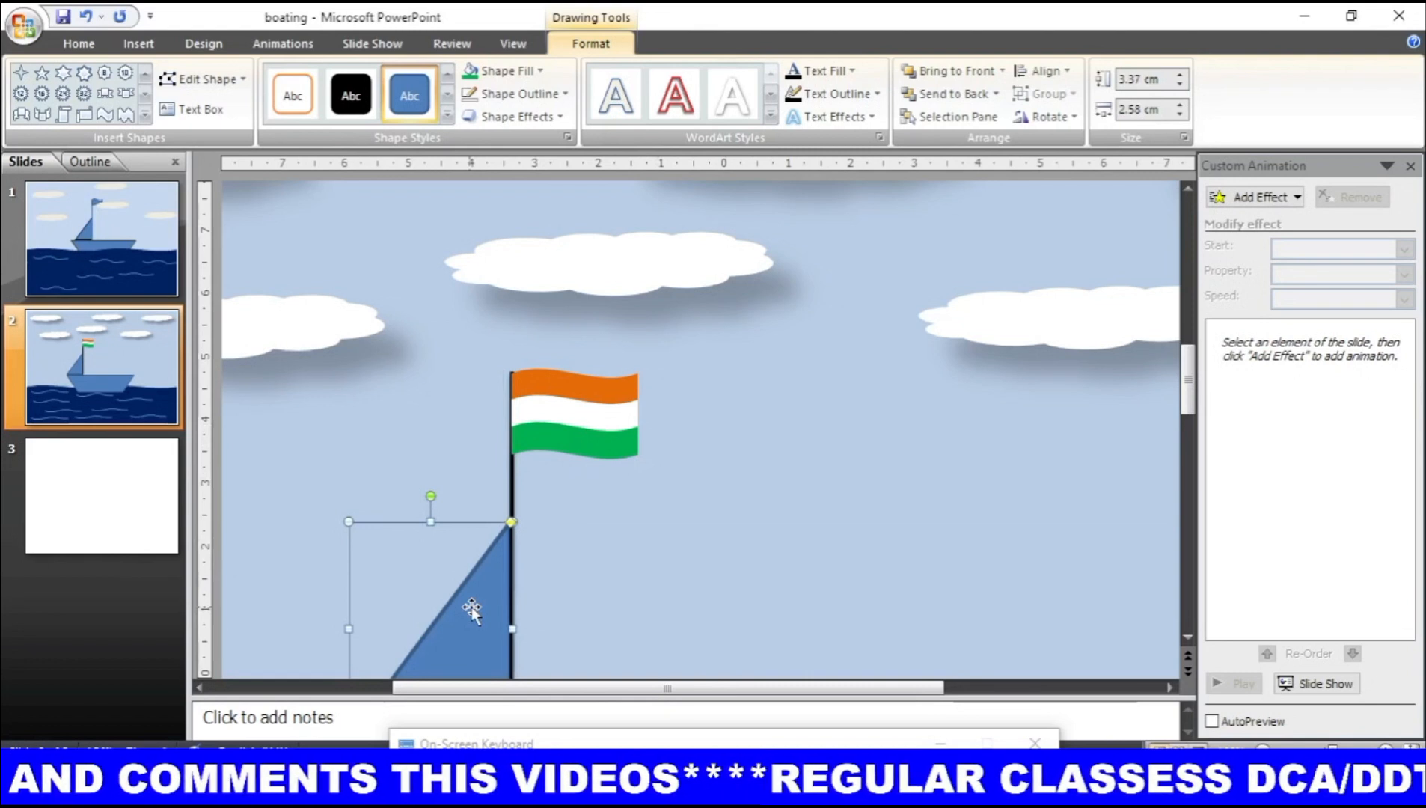
left_click(524, 74)
mouse_move(549, 332)
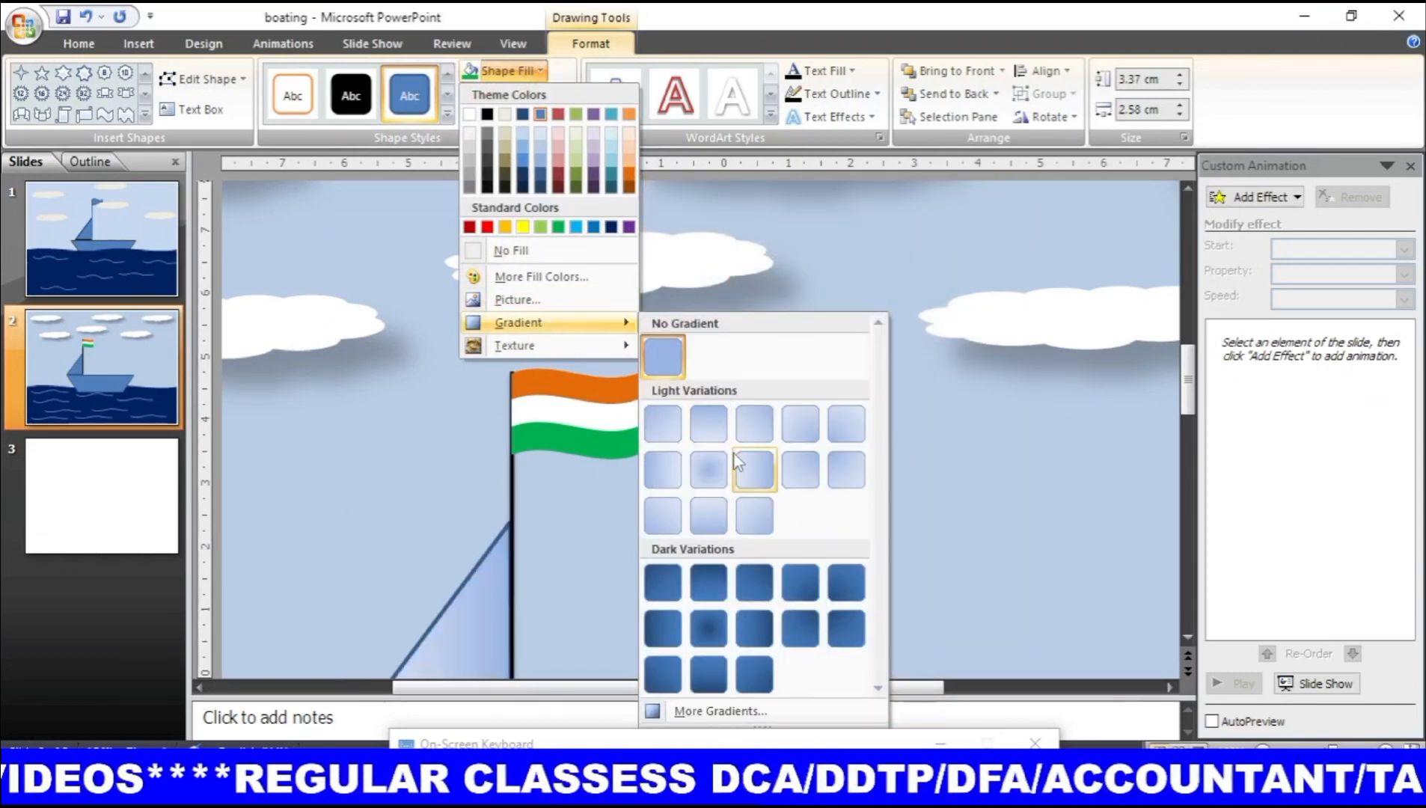
left_click(758, 617)
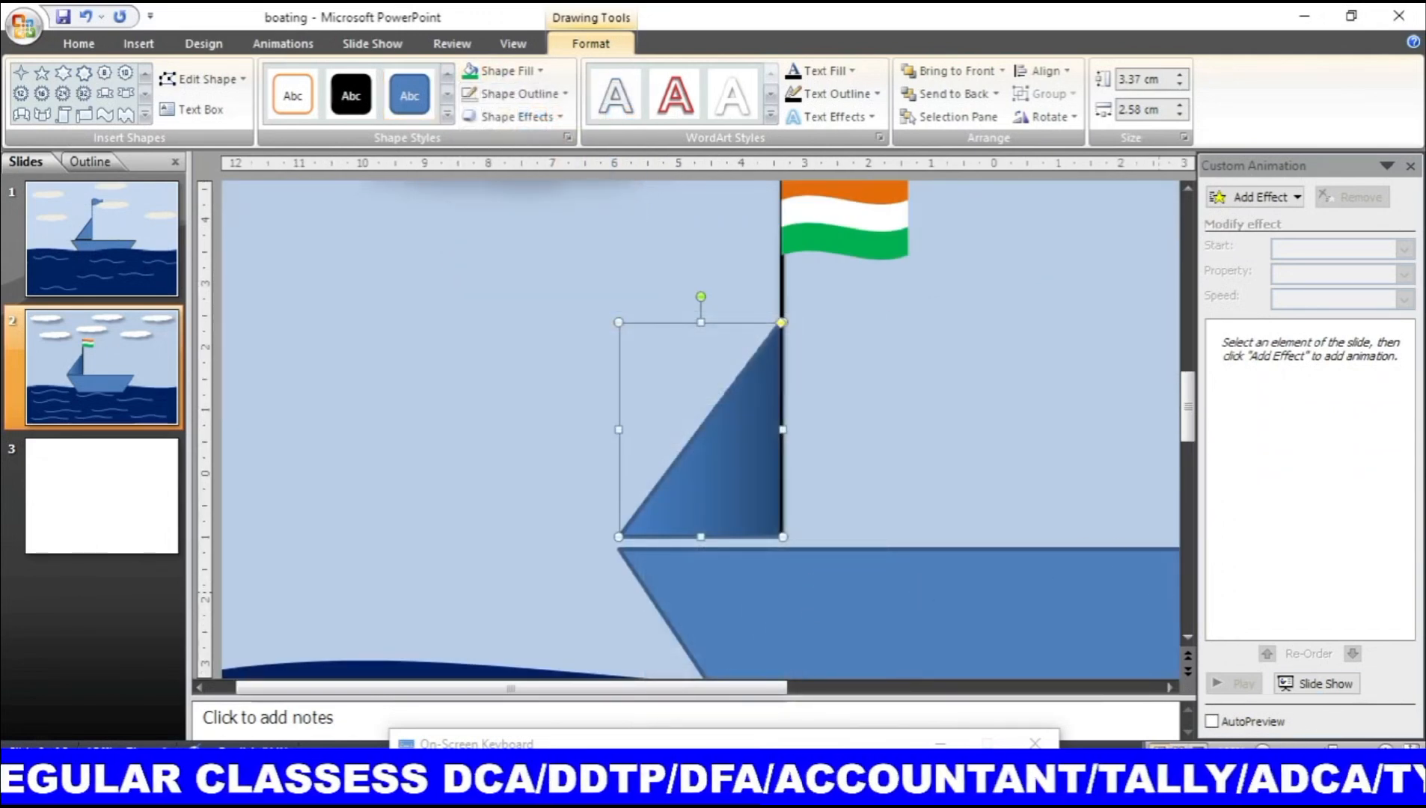
Step: Fill the boat's hull with dark grey and give it a black outline
left_click(1263, 751)
left_click(1263, 751)
left_click(1263, 751)
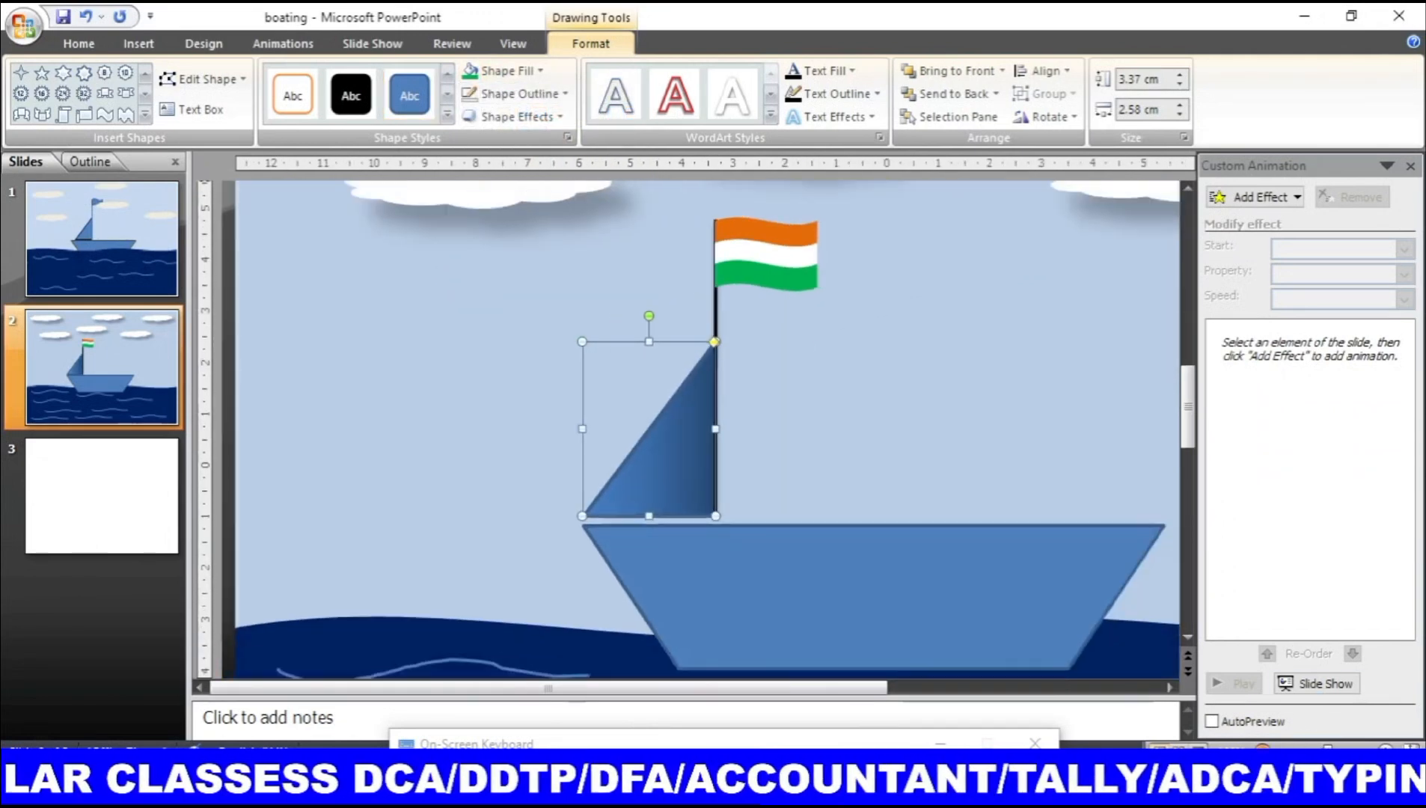
left_click(1263, 751)
left_click(1263, 750)
left_click(1263, 750)
left_click(1263, 751)
left_click(1264, 751)
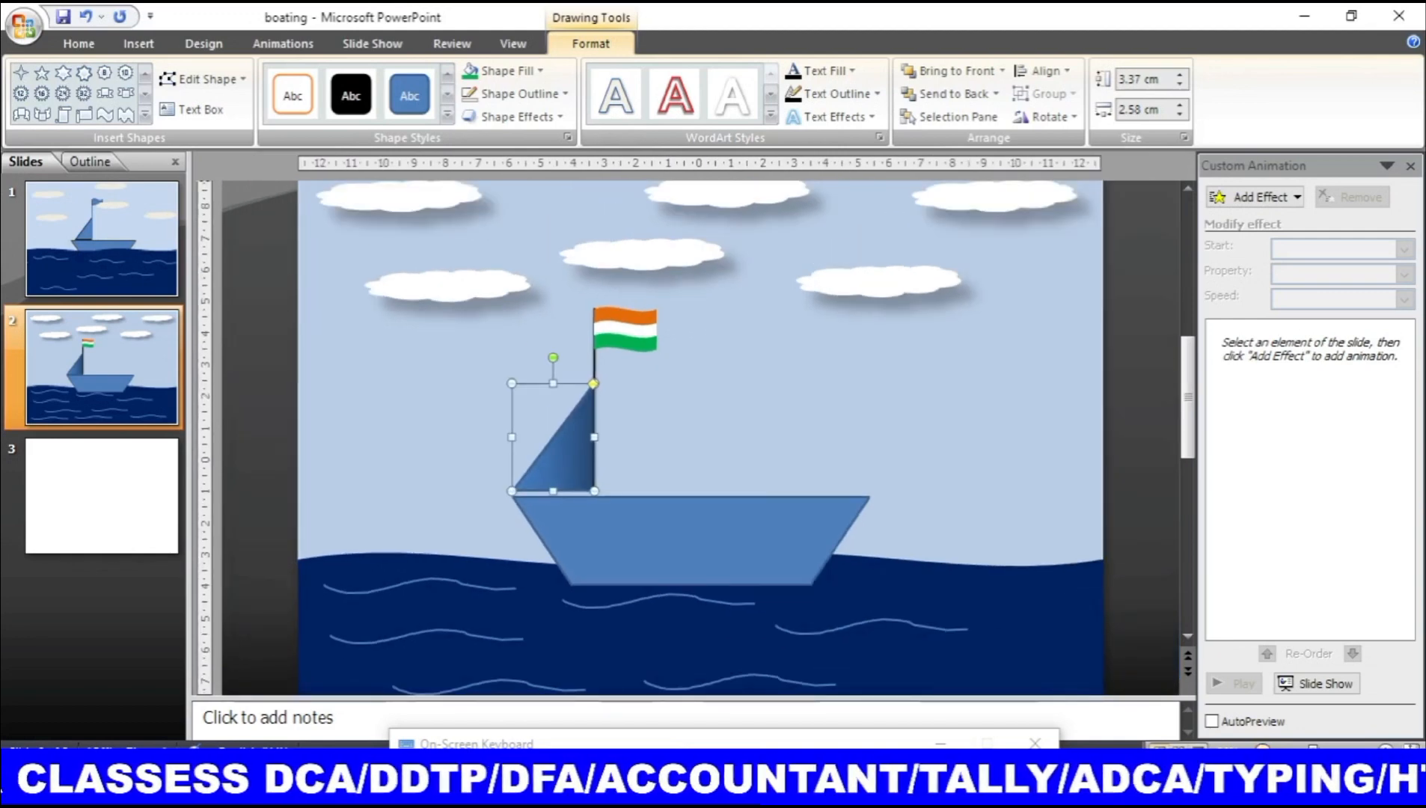
left_click(708, 524)
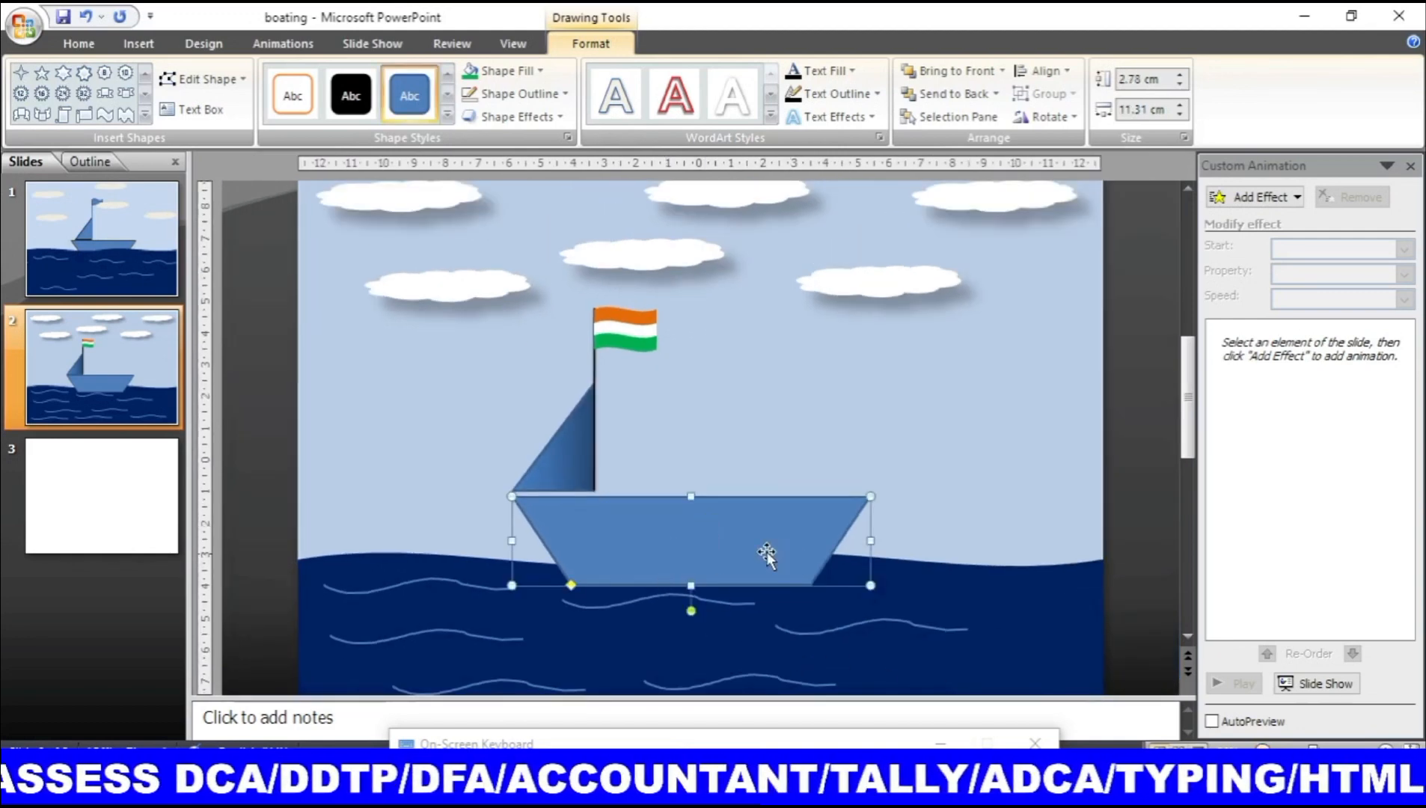
left_click(521, 72)
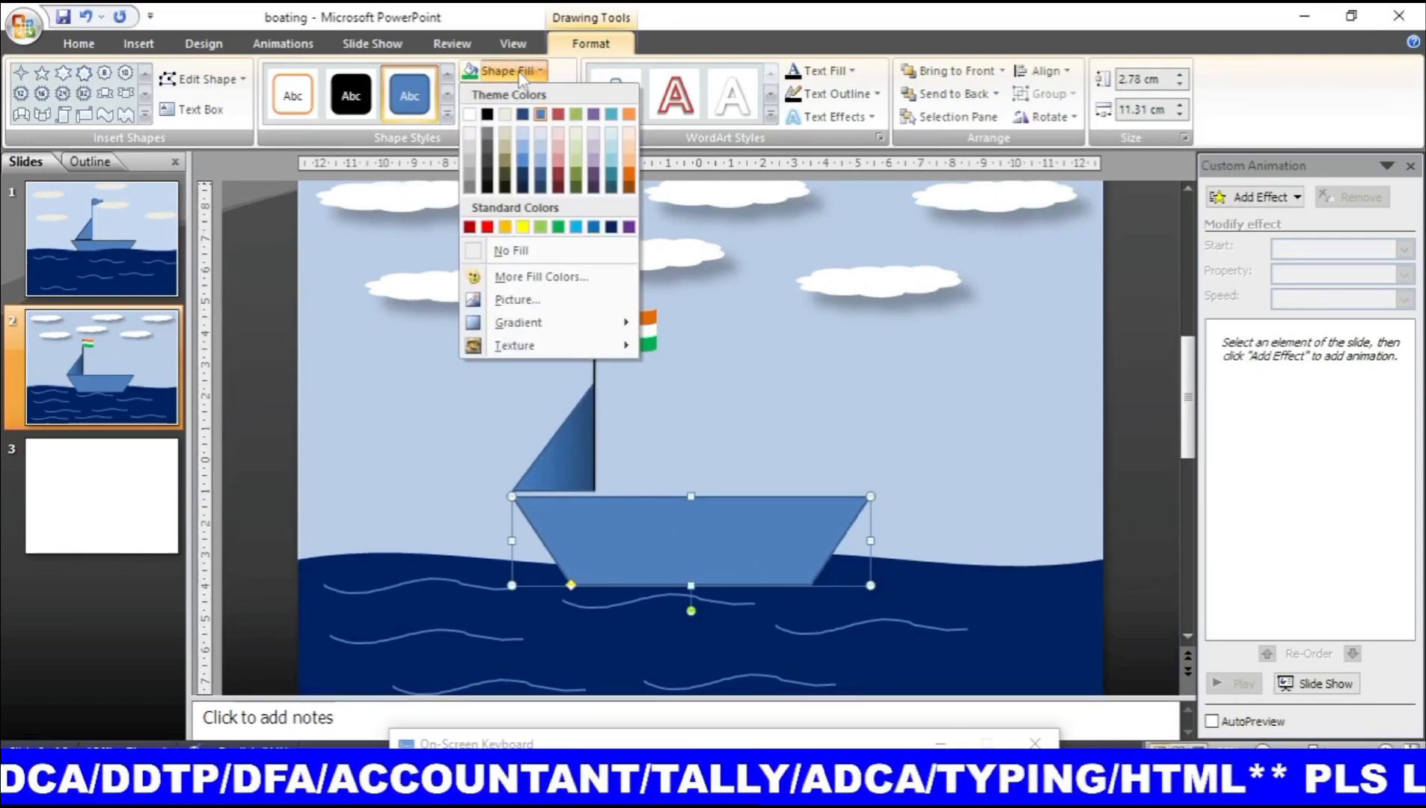
left_click(488, 146)
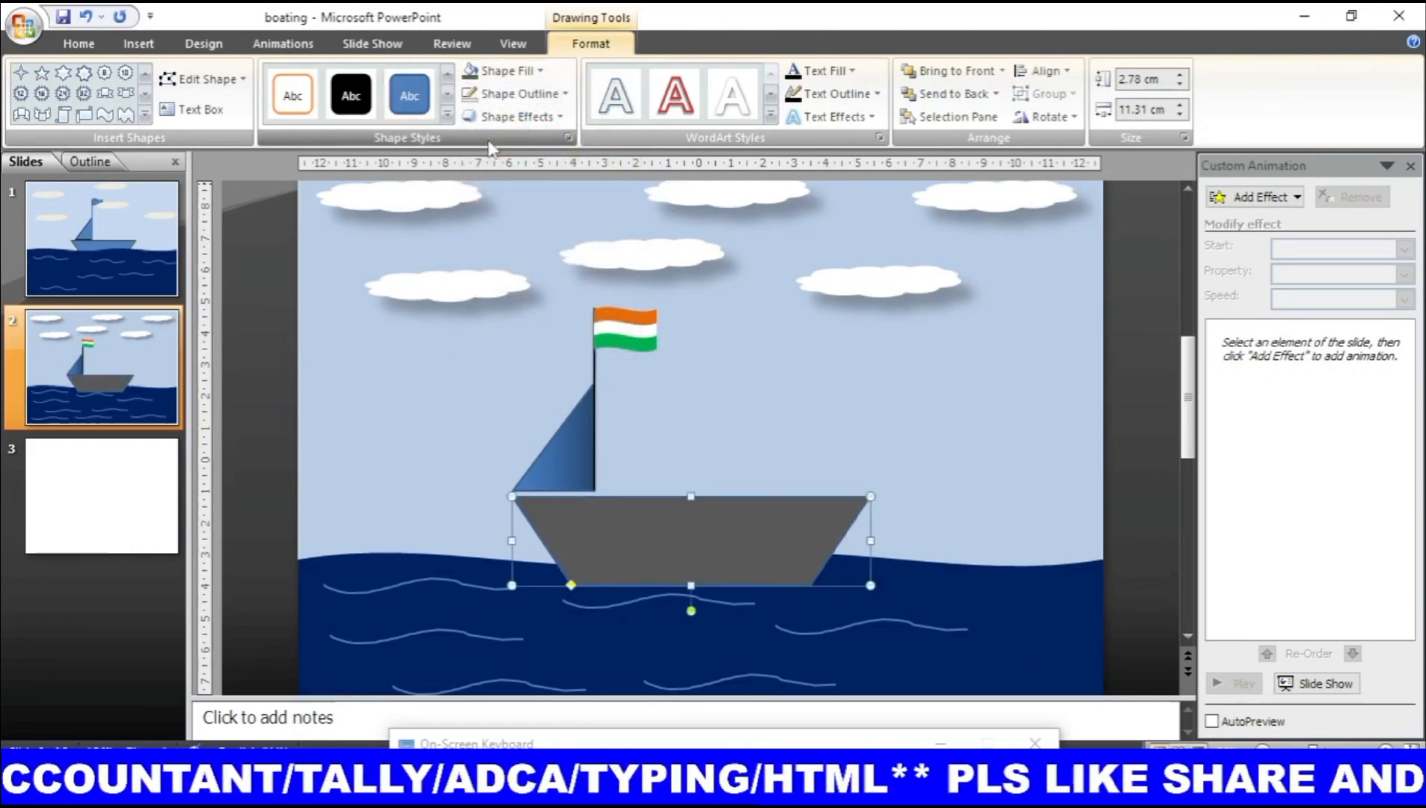
left_click(518, 94)
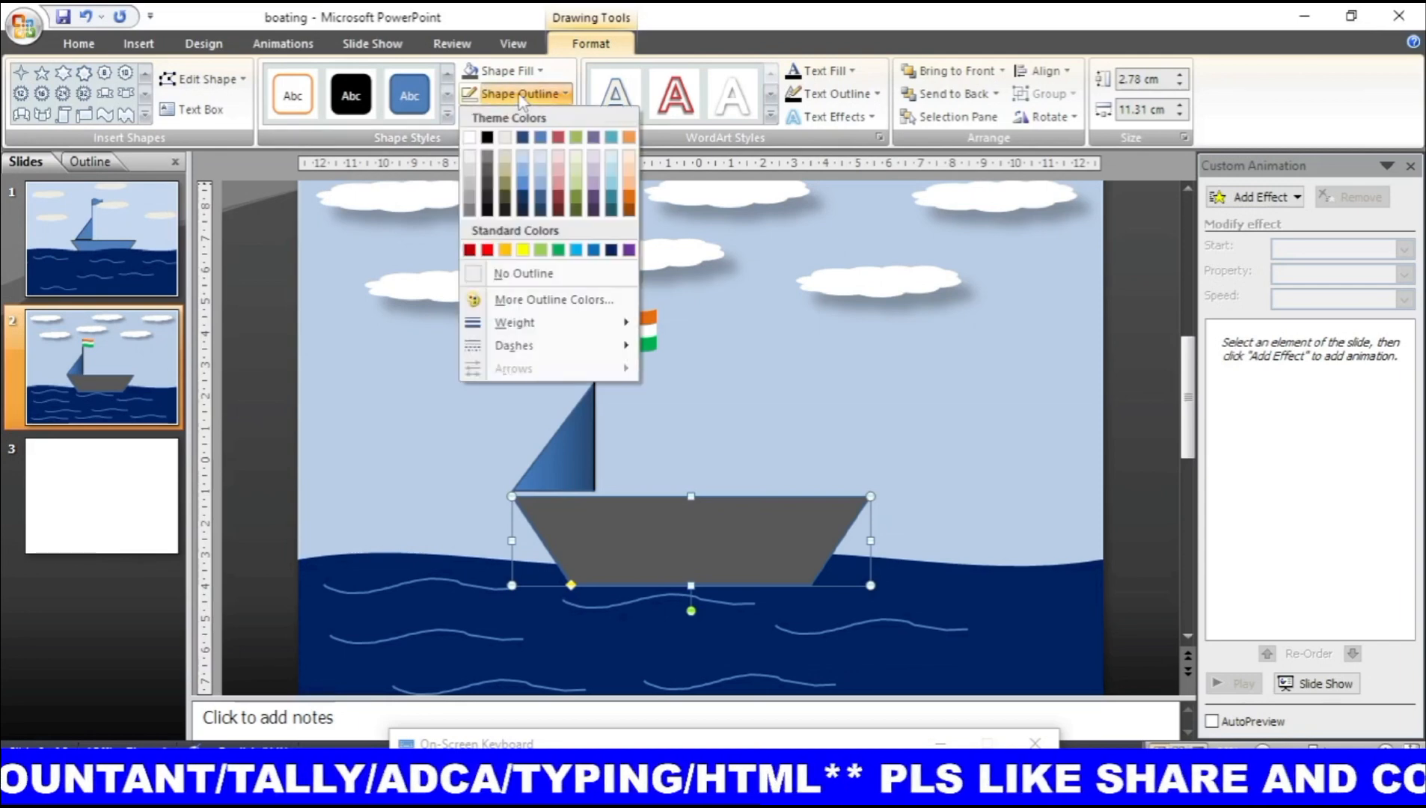
left_click(487, 138)
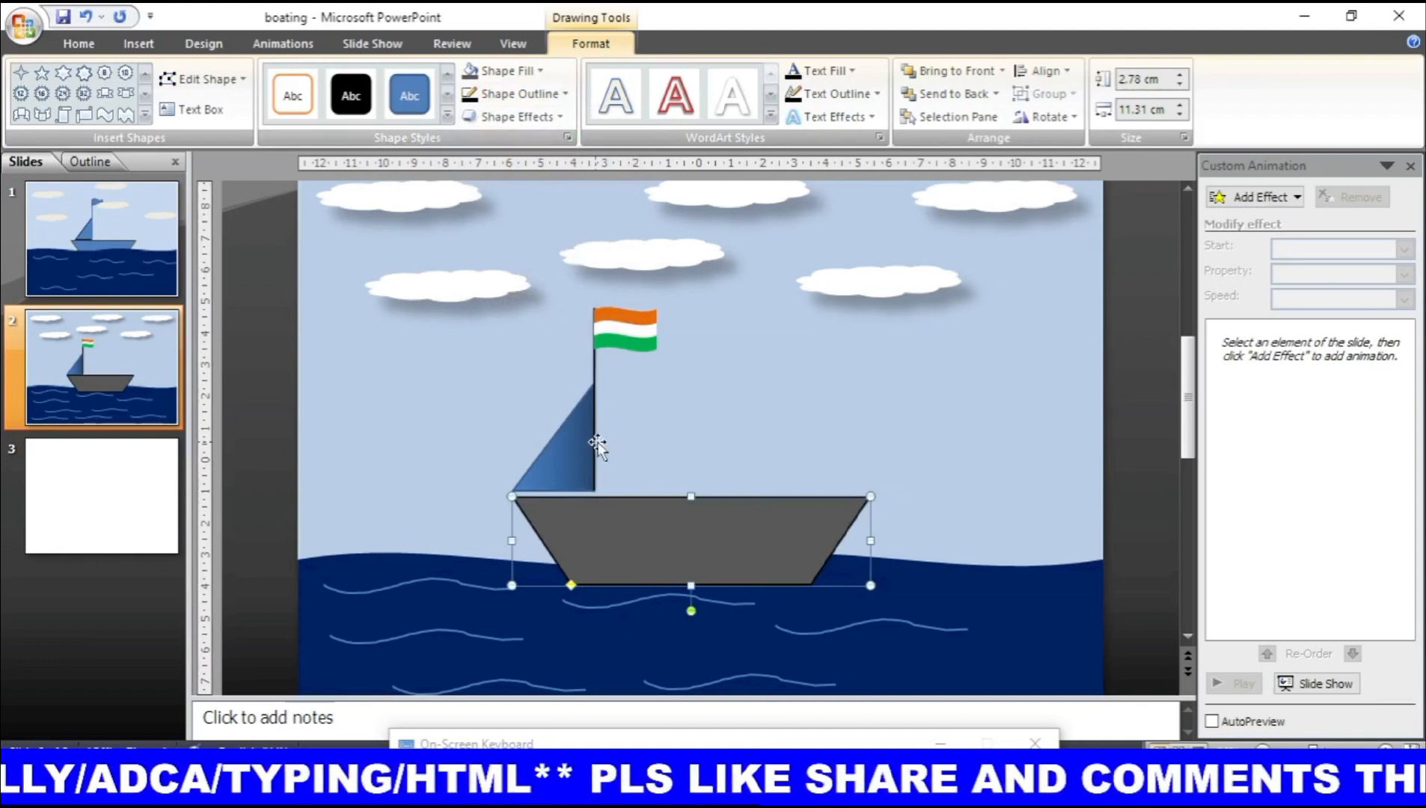
Step: Draw an oval about 1.39 cm high and 1.19 cm wide above the hull, just right of the mast
left_click(579, 450)
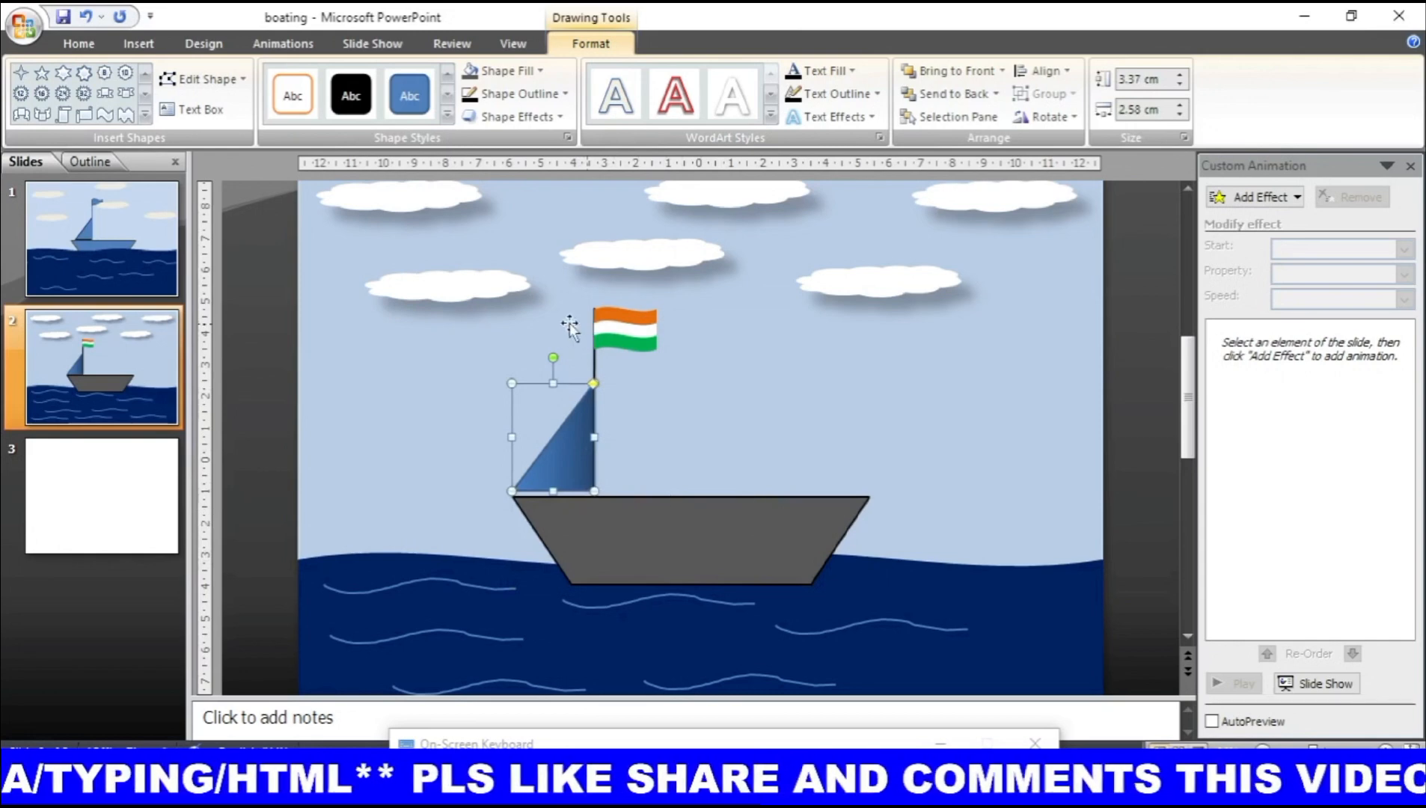
left_click(146, 113)
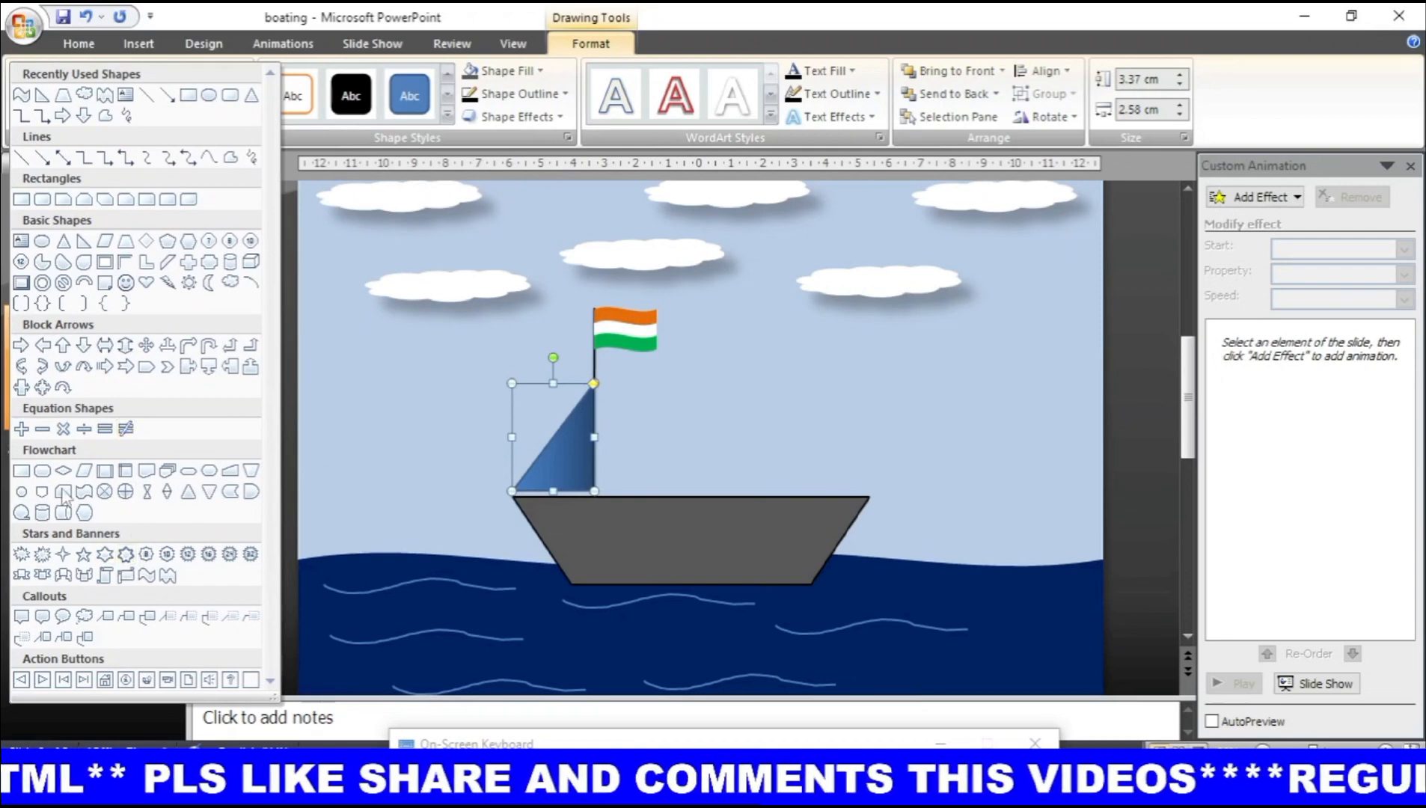
left_click(43, 242)
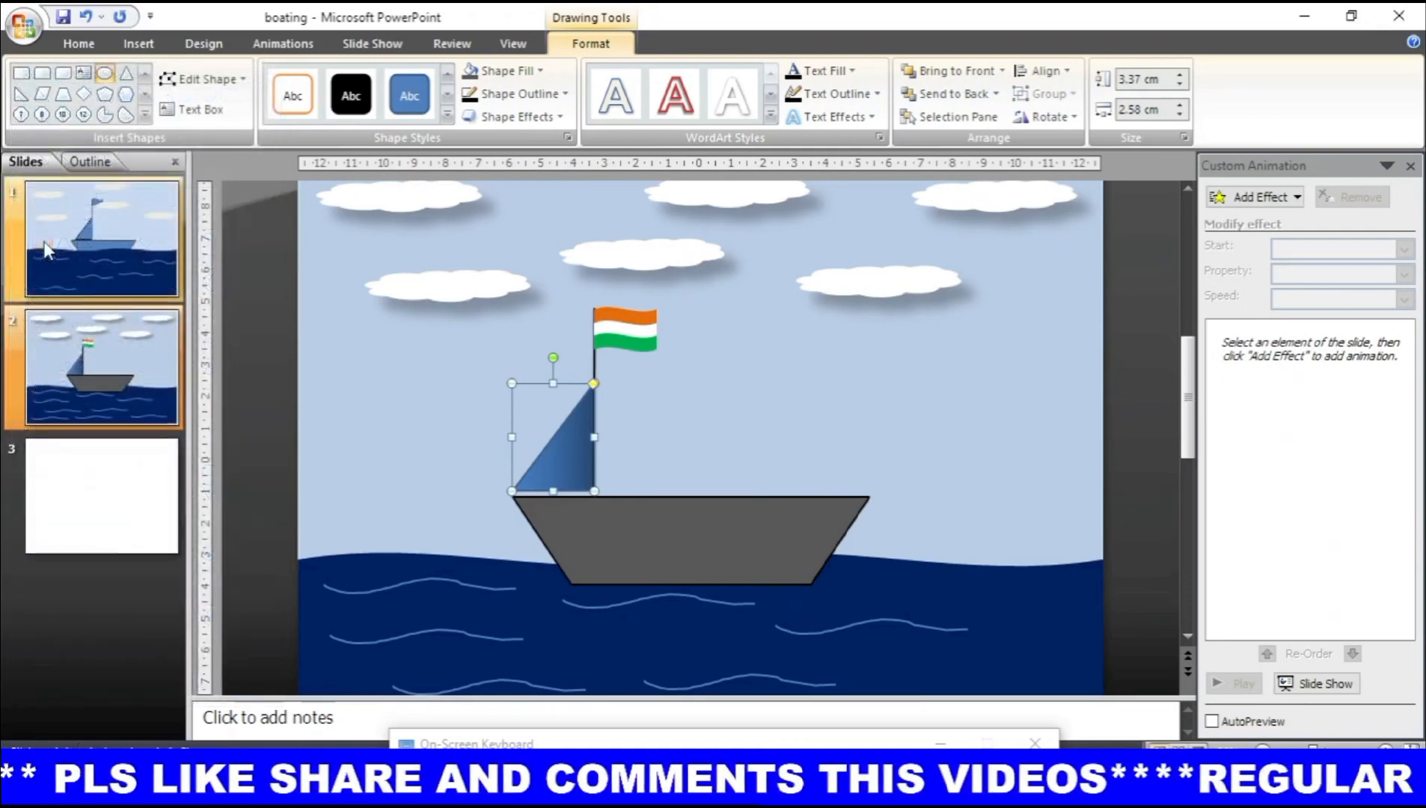
left_click_drag(631, 413, 630, 442)
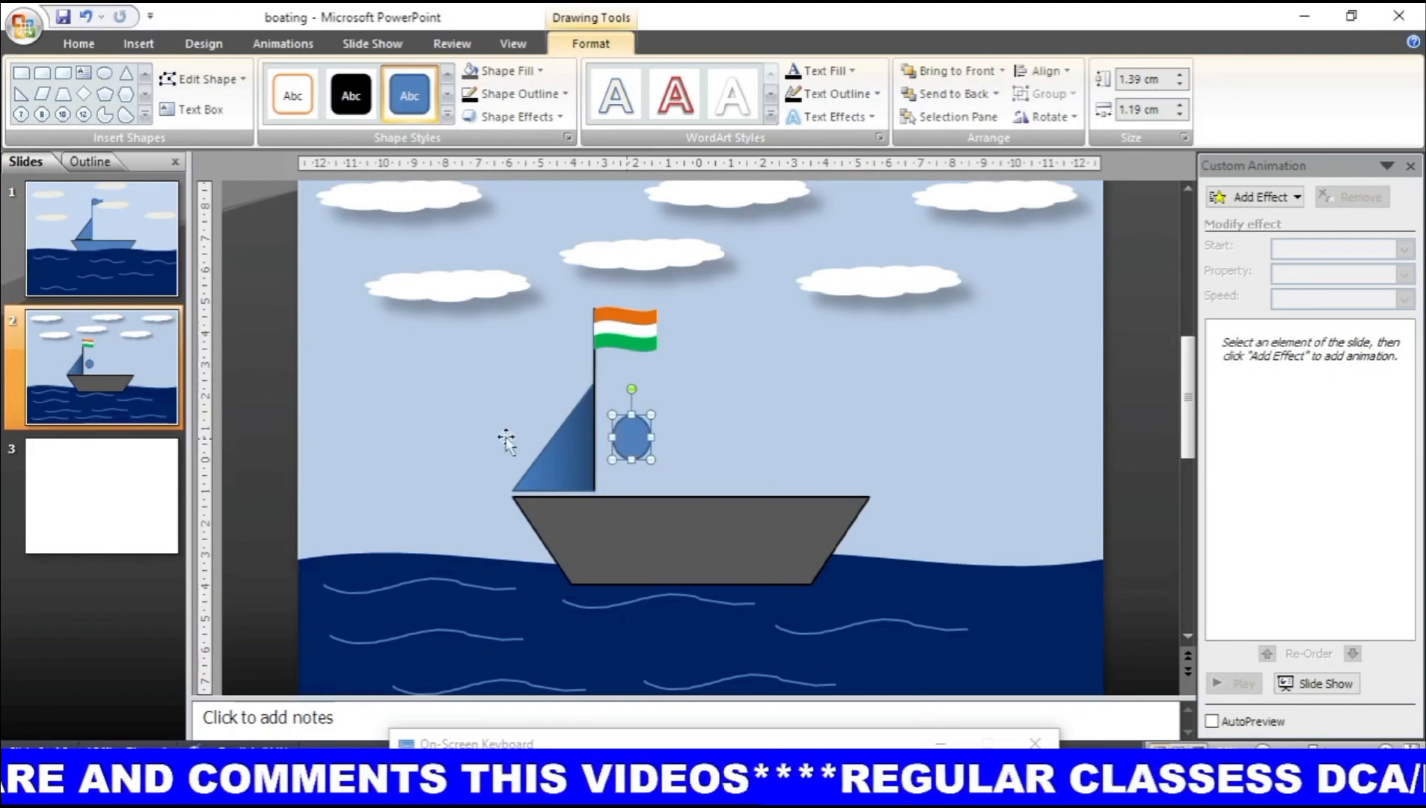
Step: Draw a small circle about 0.4 cm across to the right of the oval above the hull
left_click(140, 118)
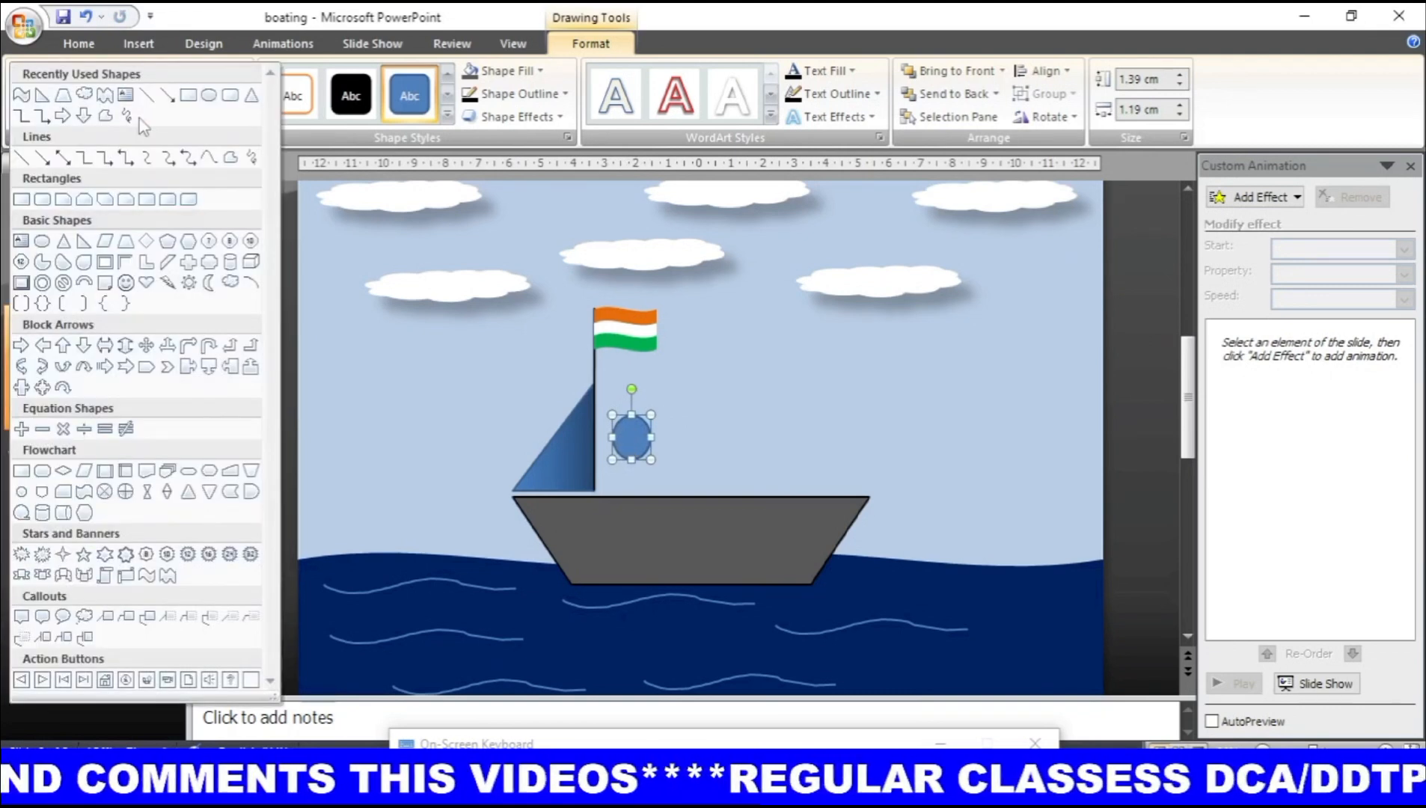
left_click(43, 261)
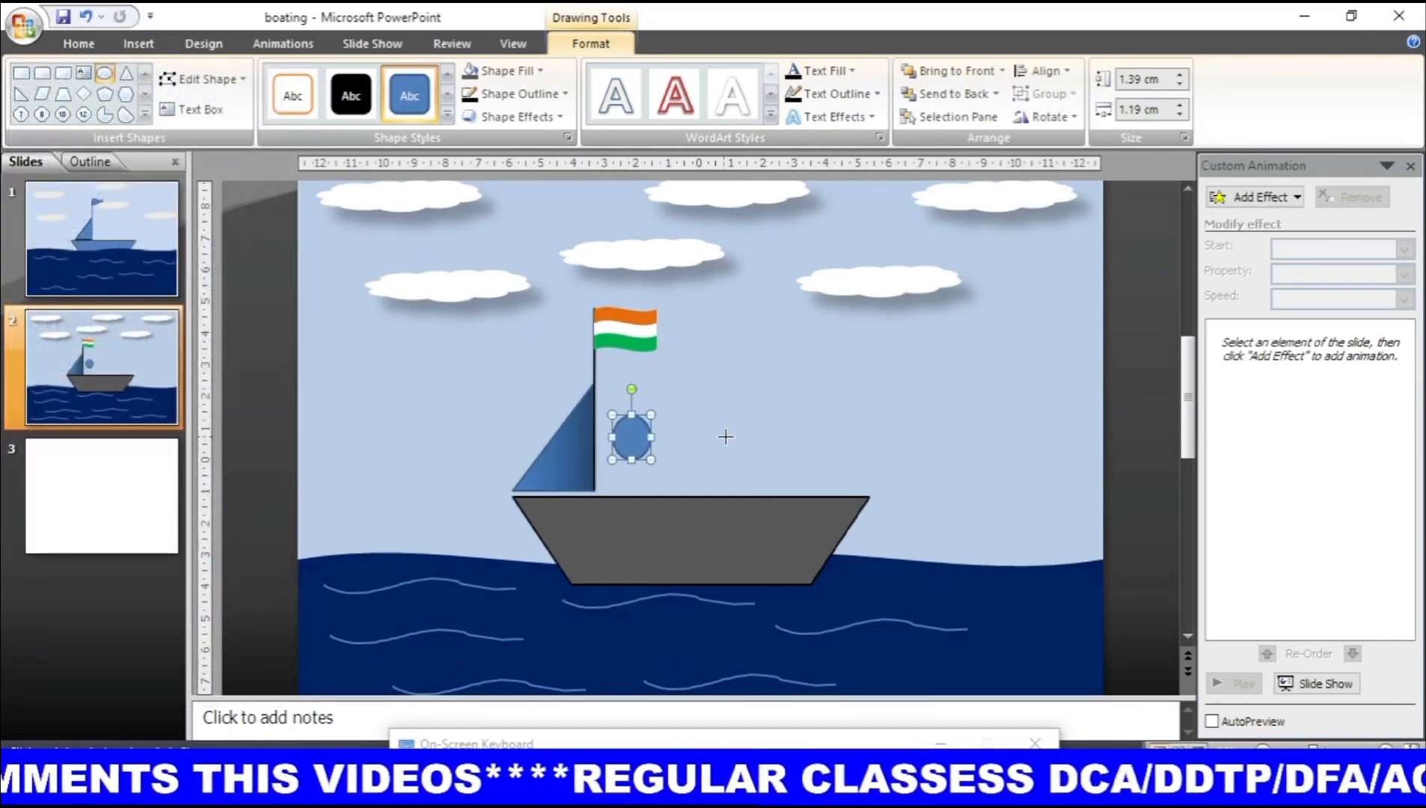
left_click_drag(692, 419, 700, 432)
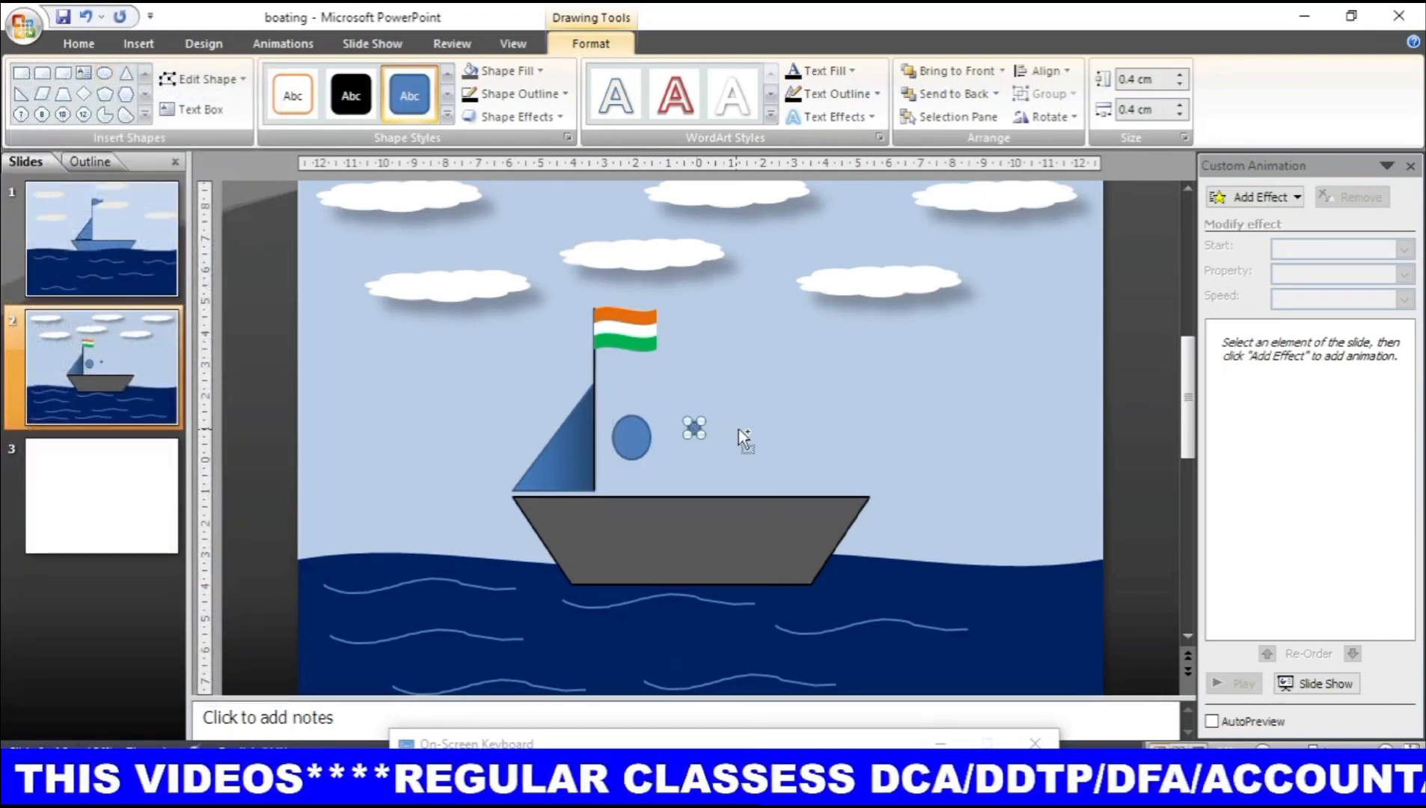
Step: Duplicate the small circle and position the copy on the upper left part of the oval as an eye
key("ctrl+d")
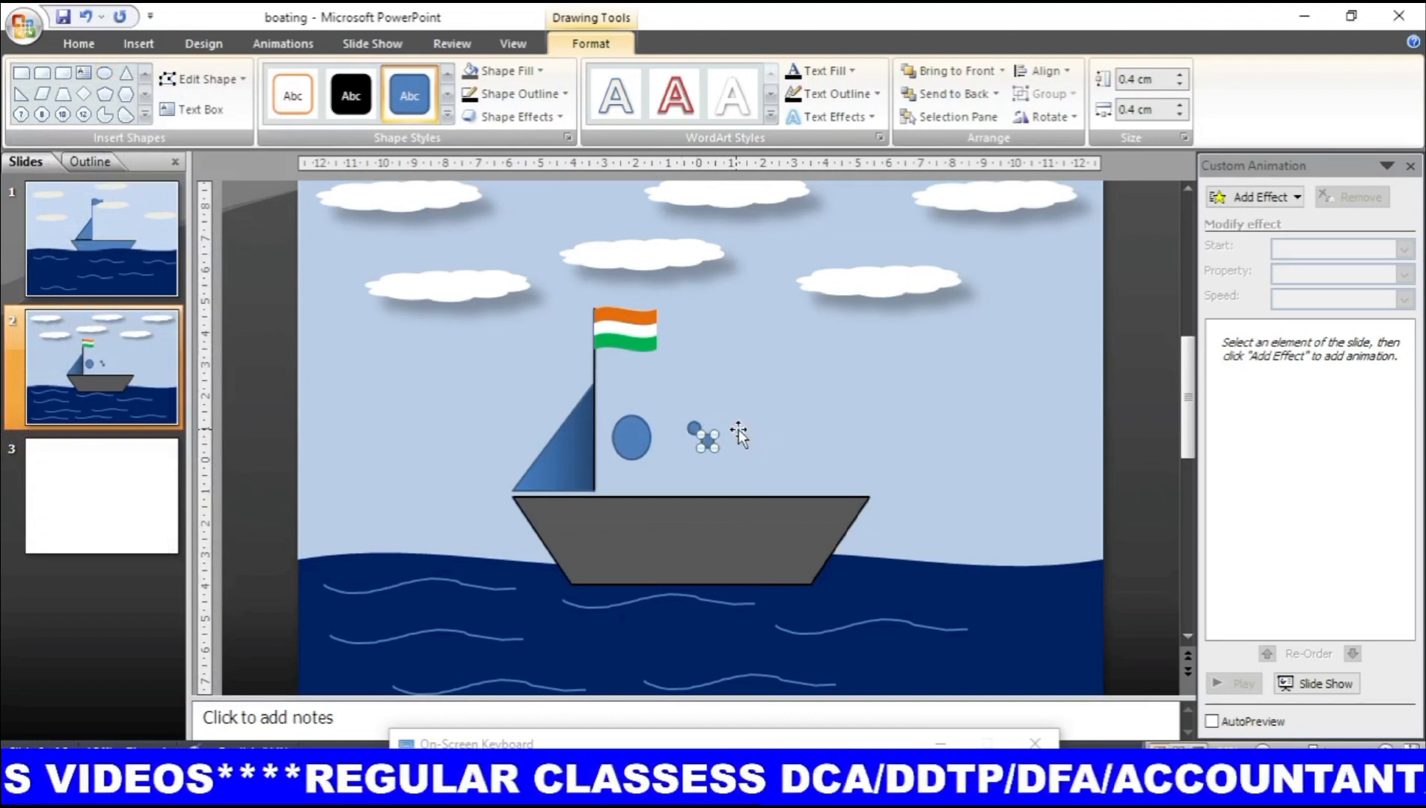
key("Left")
key("Left")
key("Left")
key("Left")
key("Left")
key("Left")
key("Left")
key("Left")
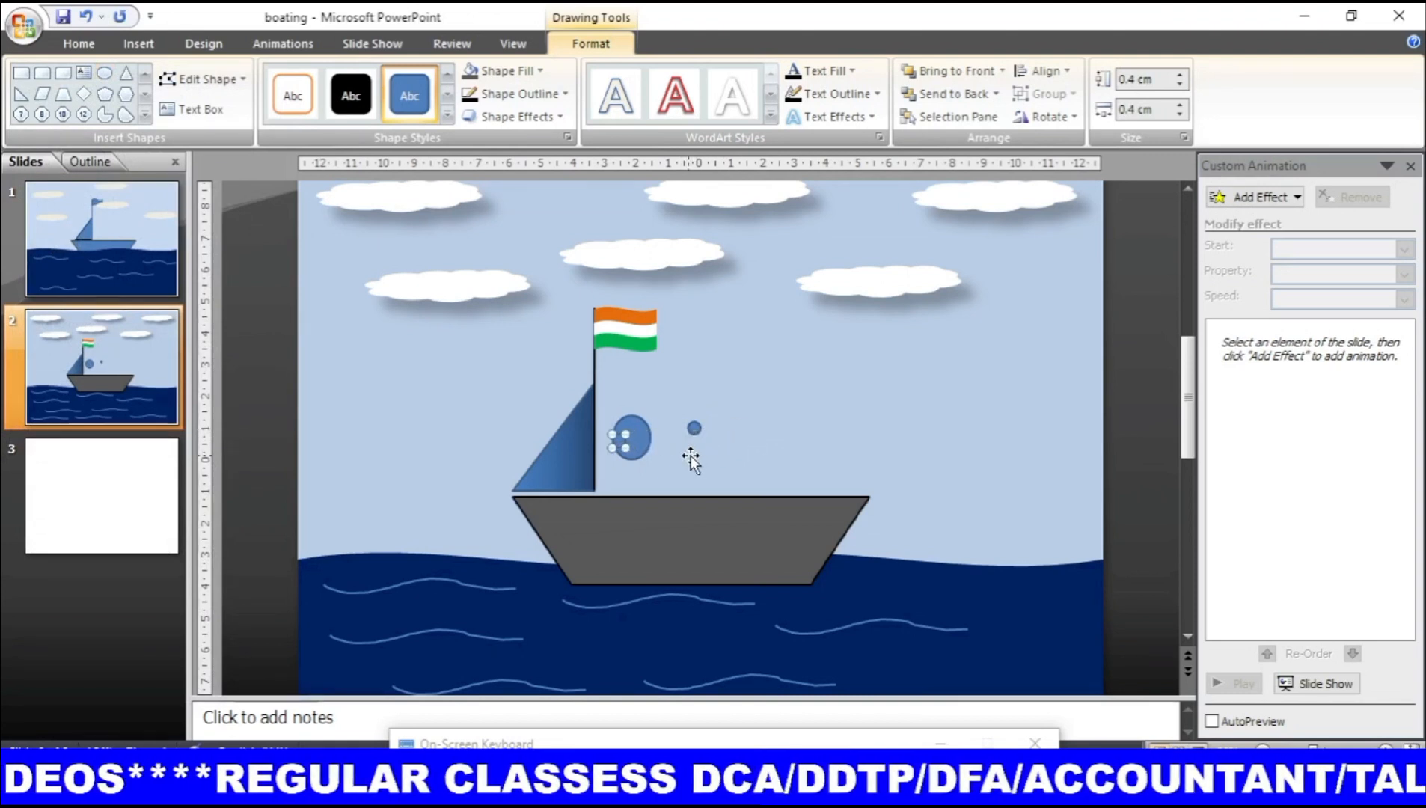
key("Up")
key("Up")
key("Right")
key("Right")
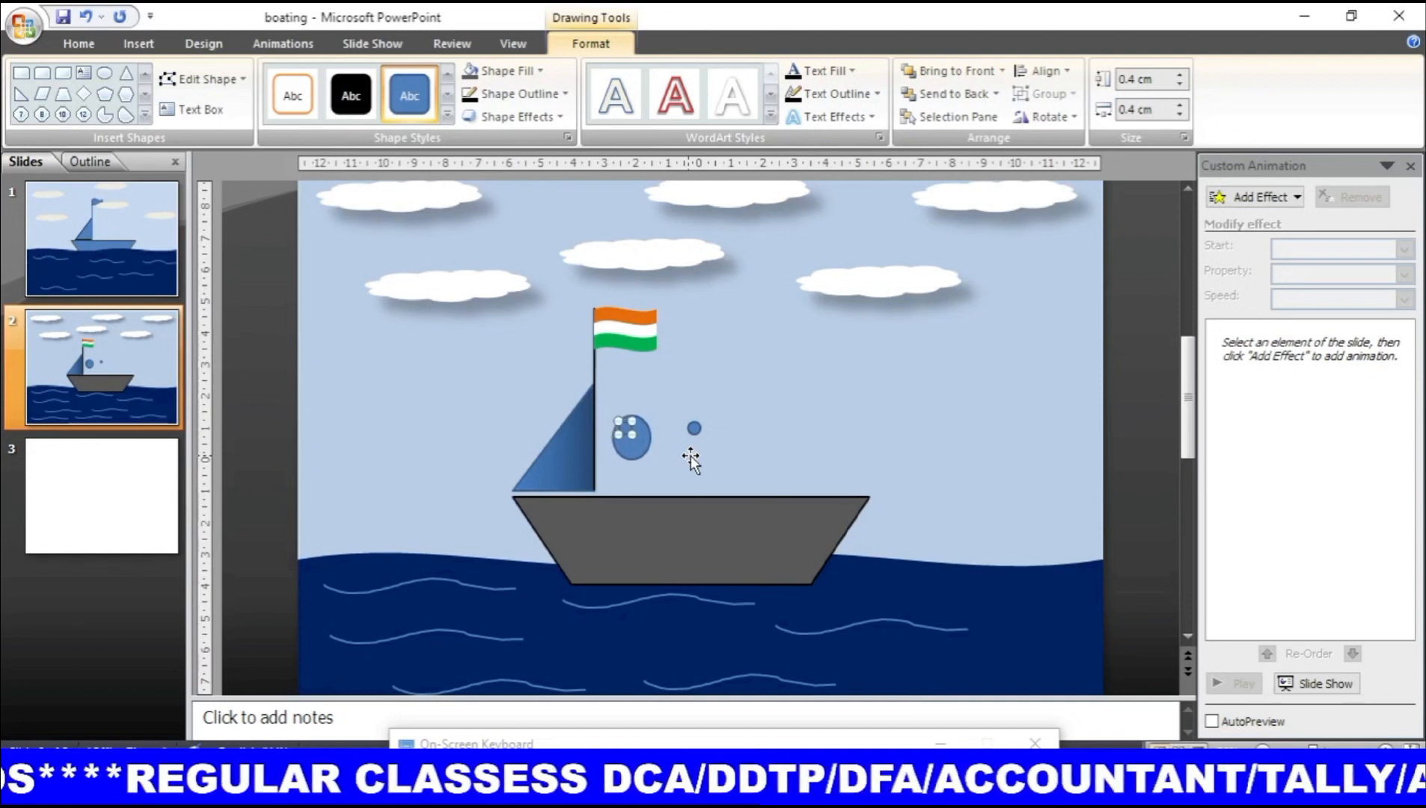
key("Left")
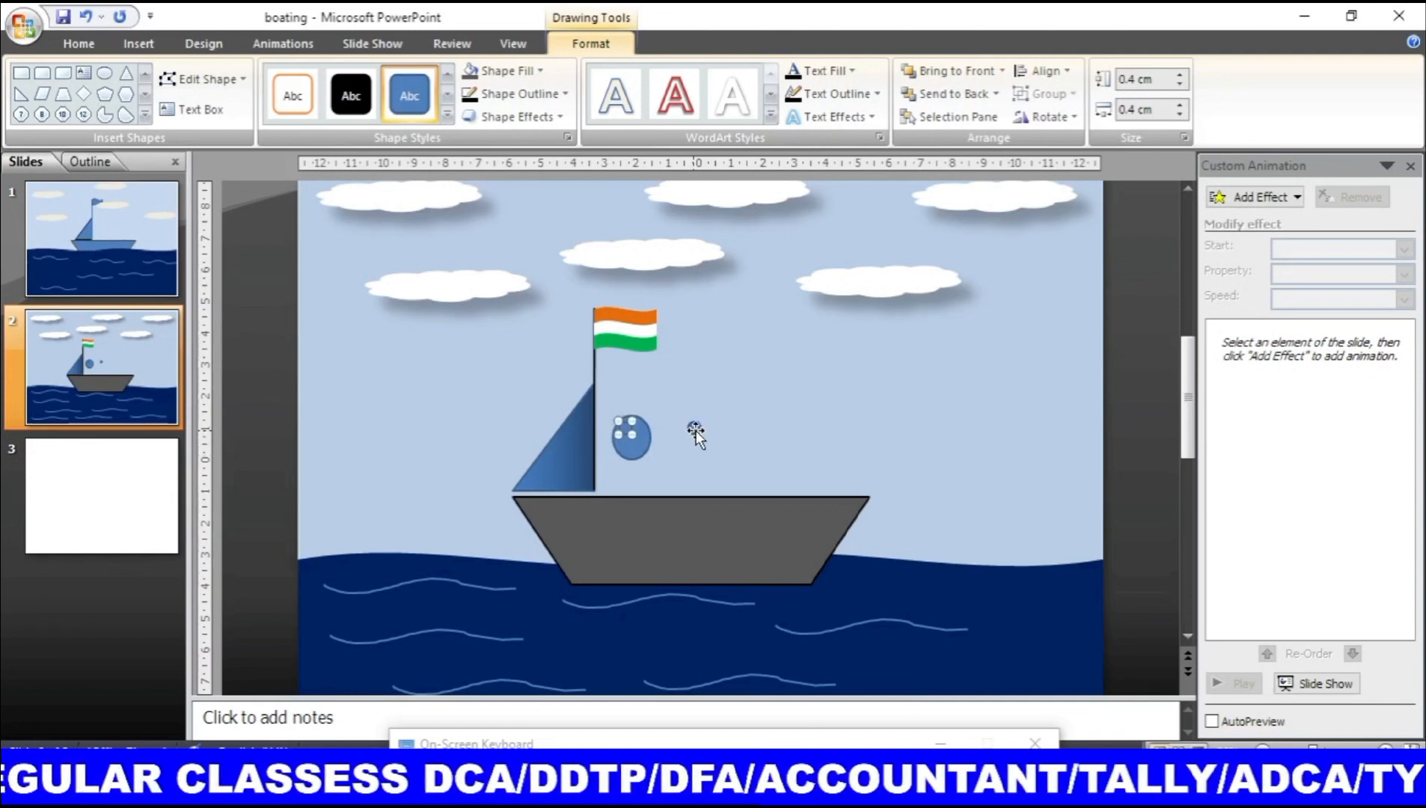
Step: Move the original small circle onto the upper right part of the oval as the second eye
left_click(694, 431)
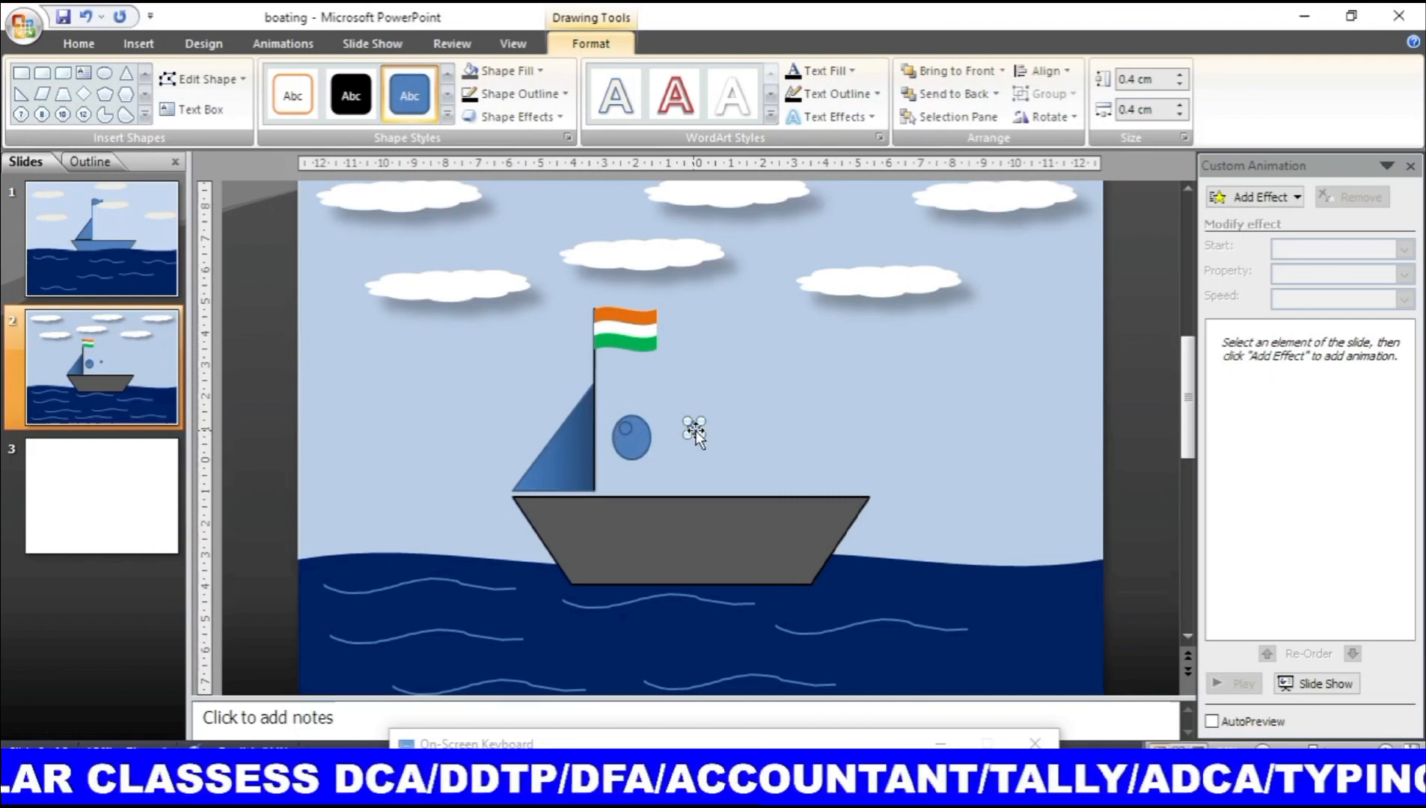
key("Left")
key("Left")
key("Left")
key("Left")
key("Left")
key("Left")
key("Left")
key("Left")
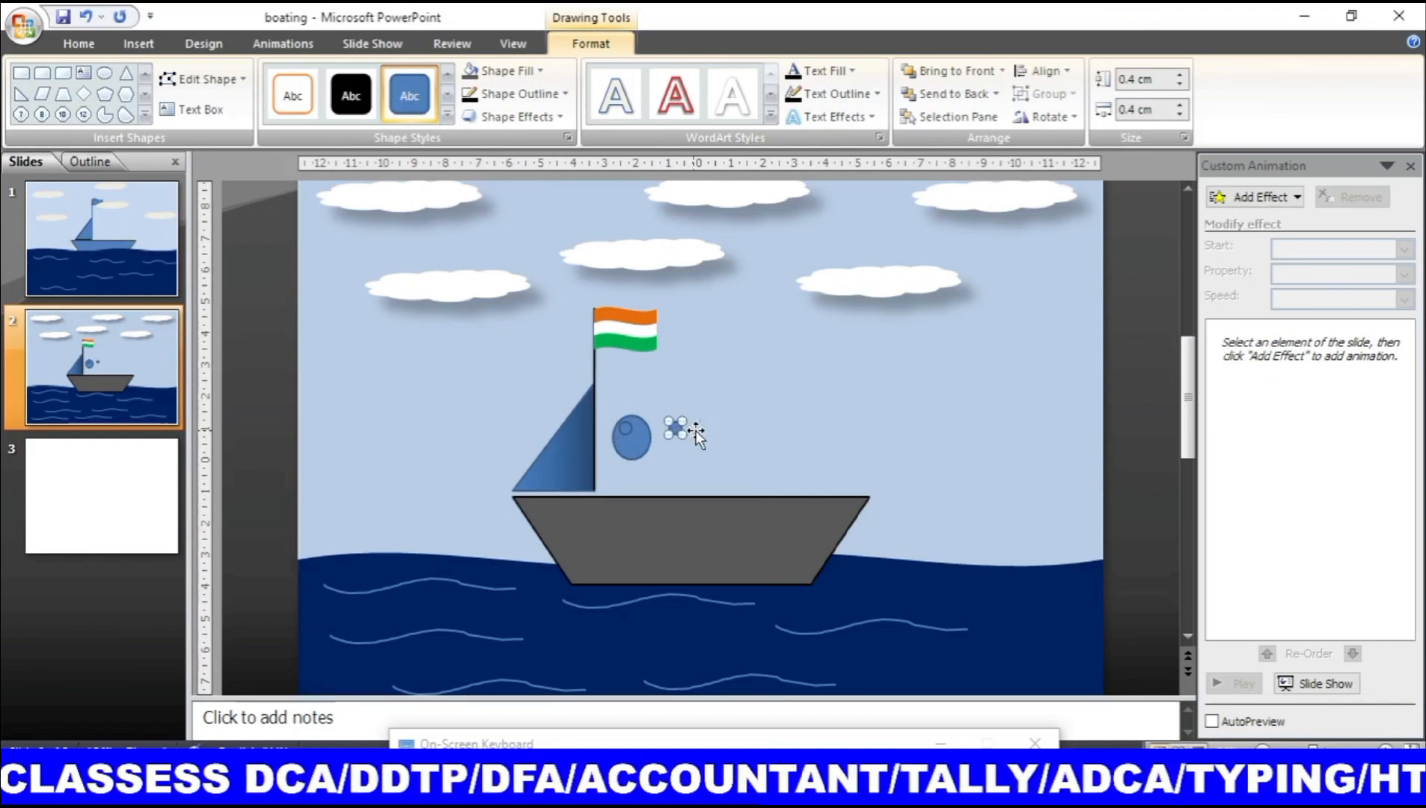
key("Left")
key("Left")
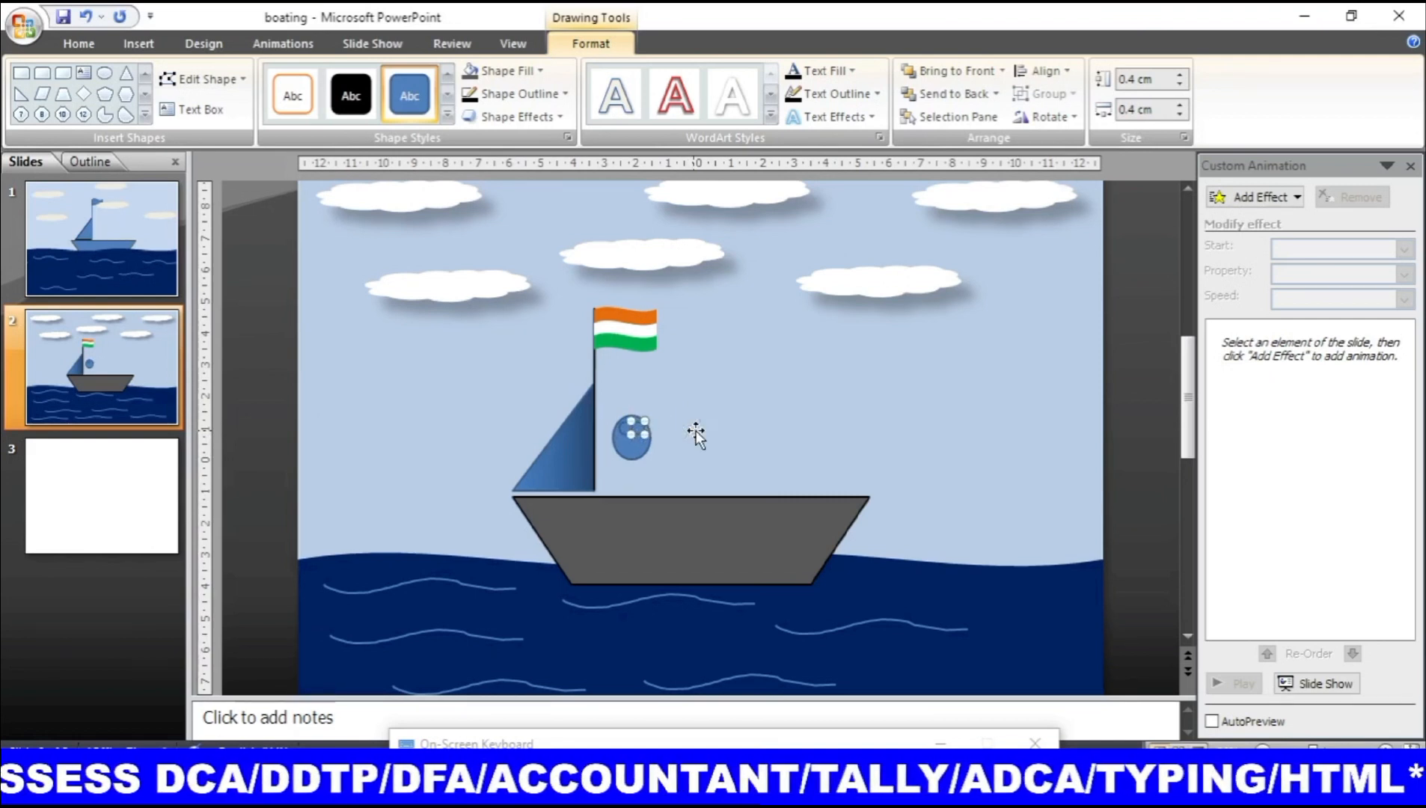
Step: Widen the face oval above the hull to 1.39 cm
left_click(642, 446)
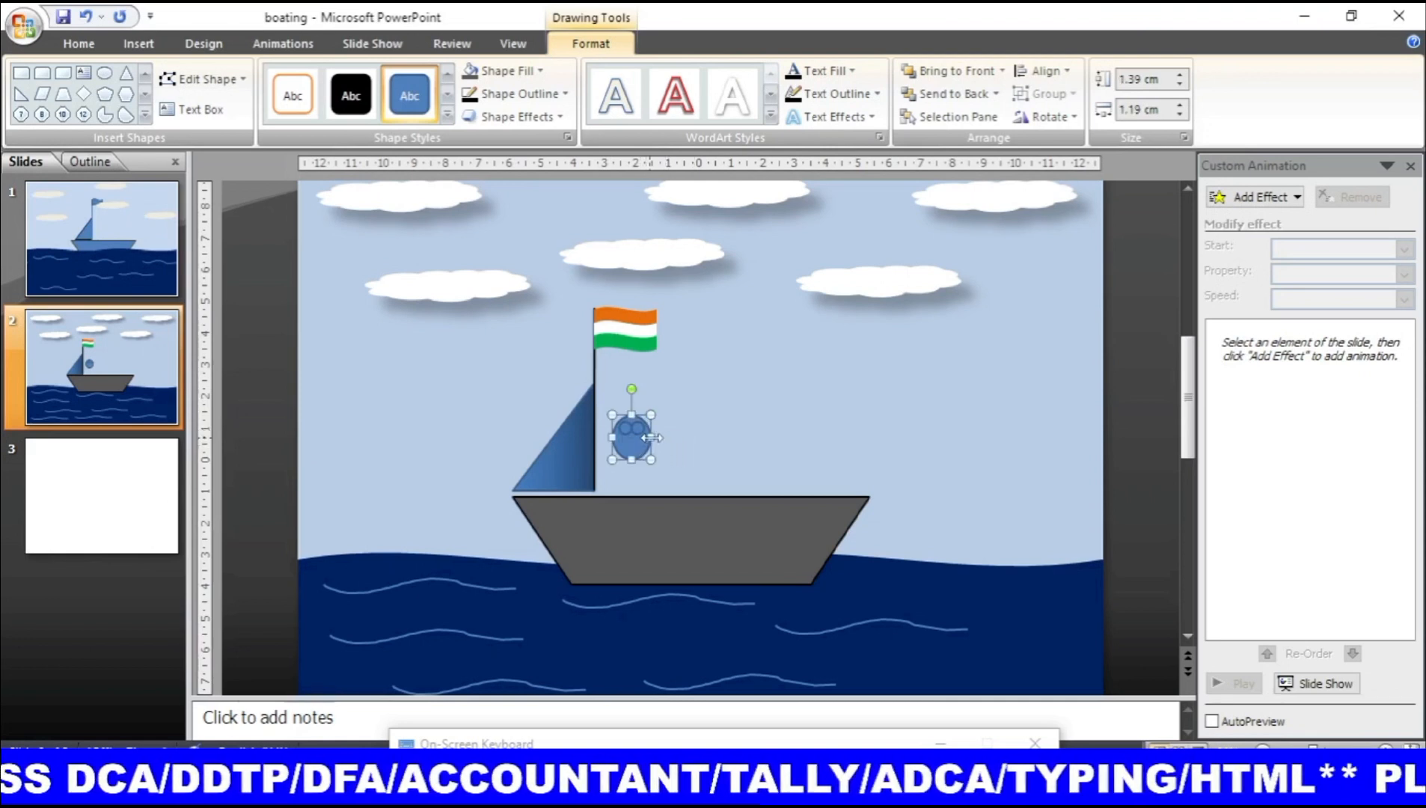
left_click_drag(653, 438, 658, 438)
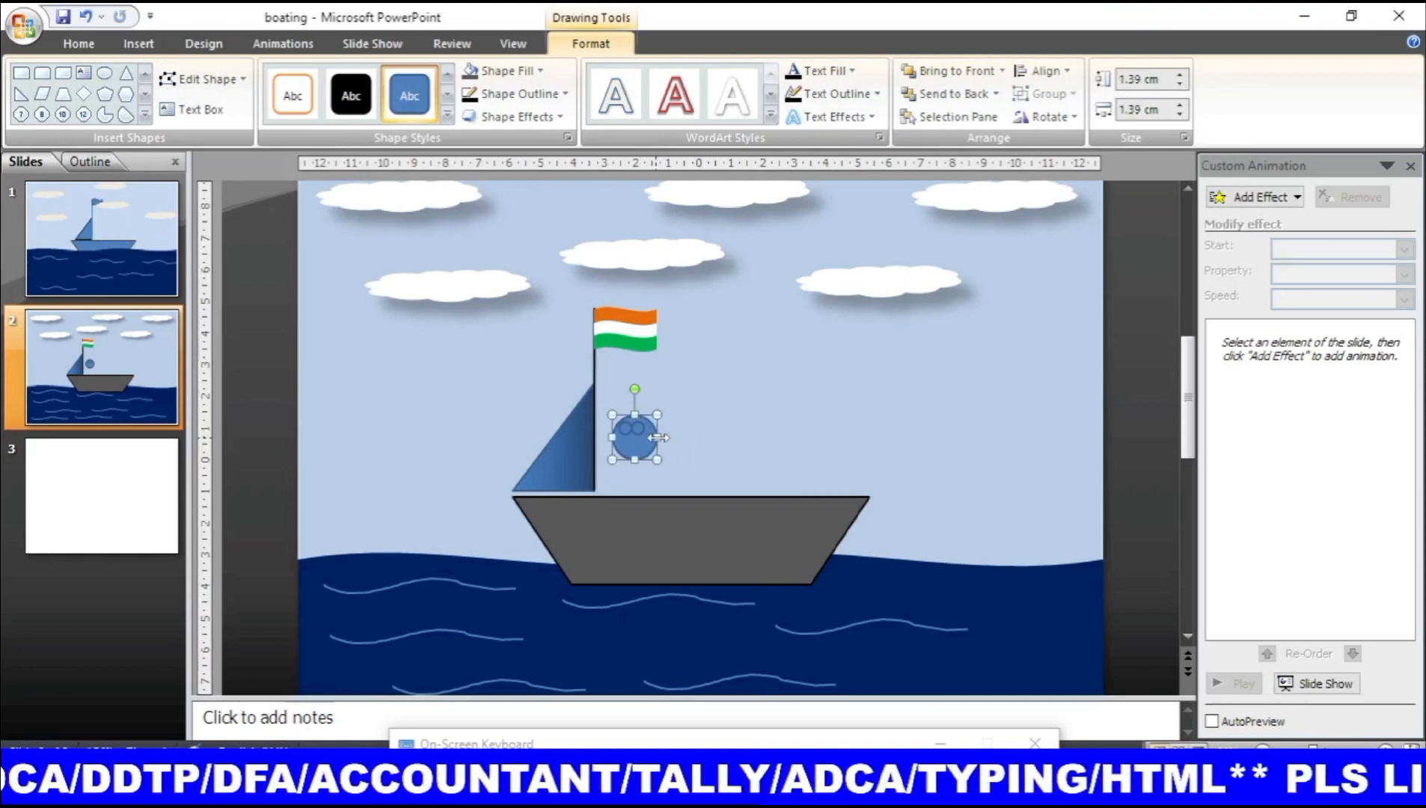
left_click(638, 431)
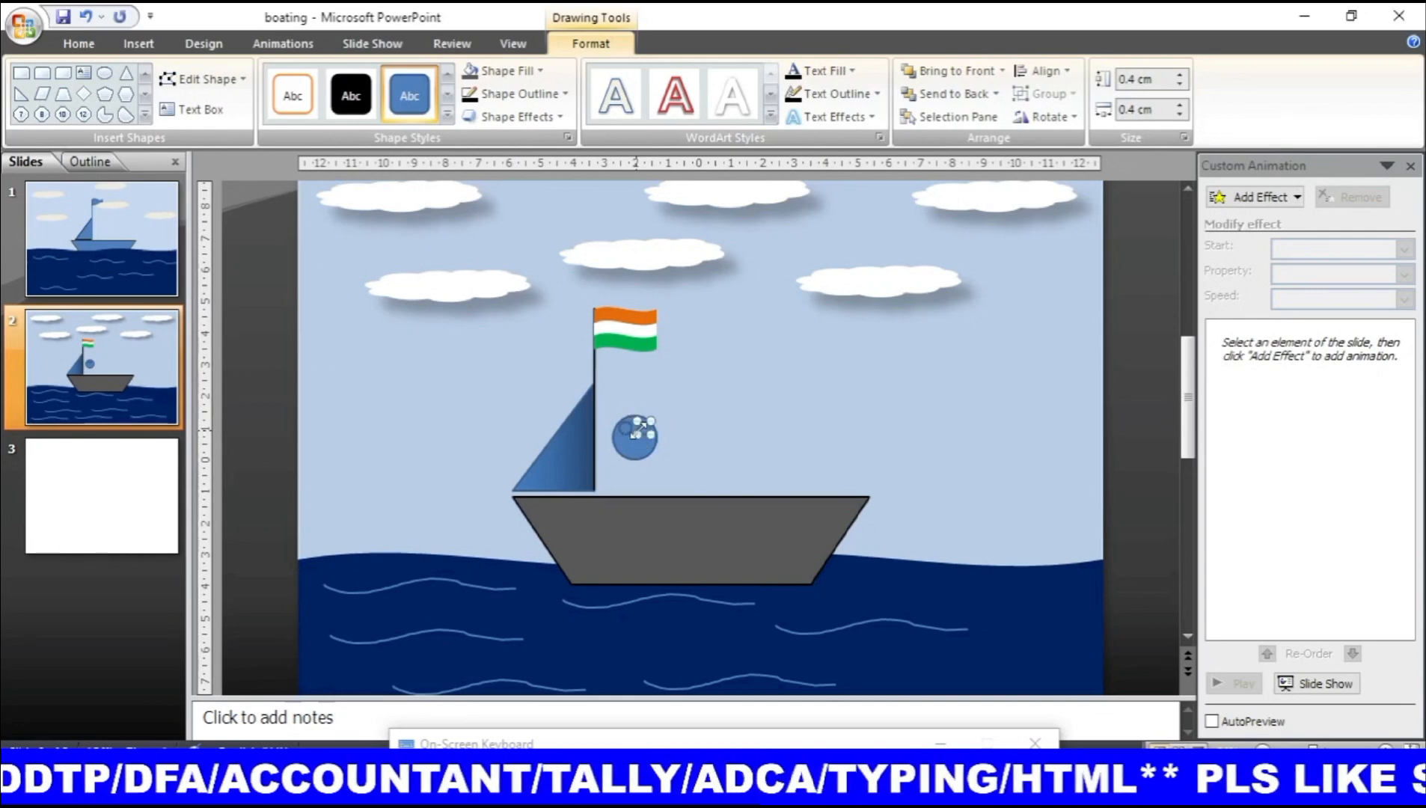
left_click(757, 435)
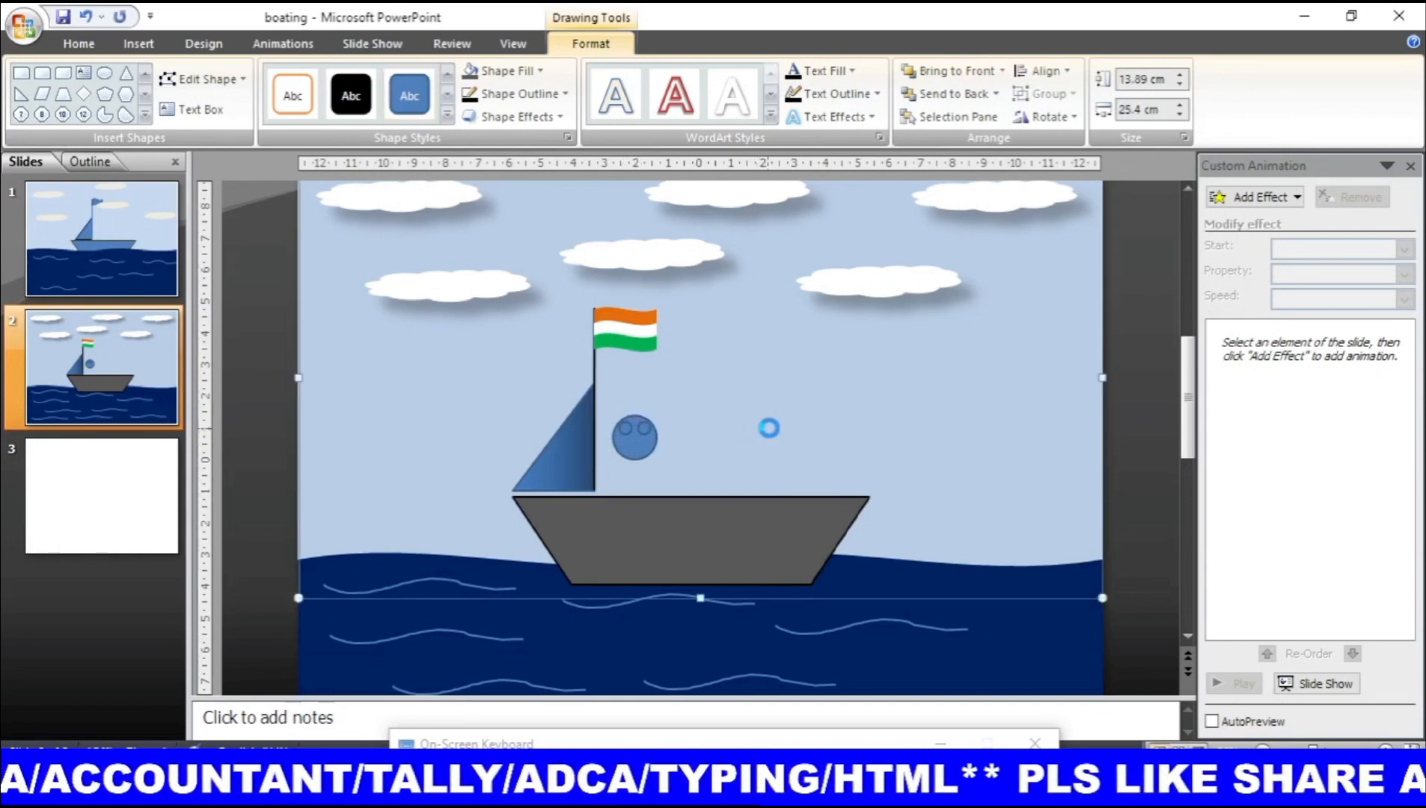
key("ctrl+d")
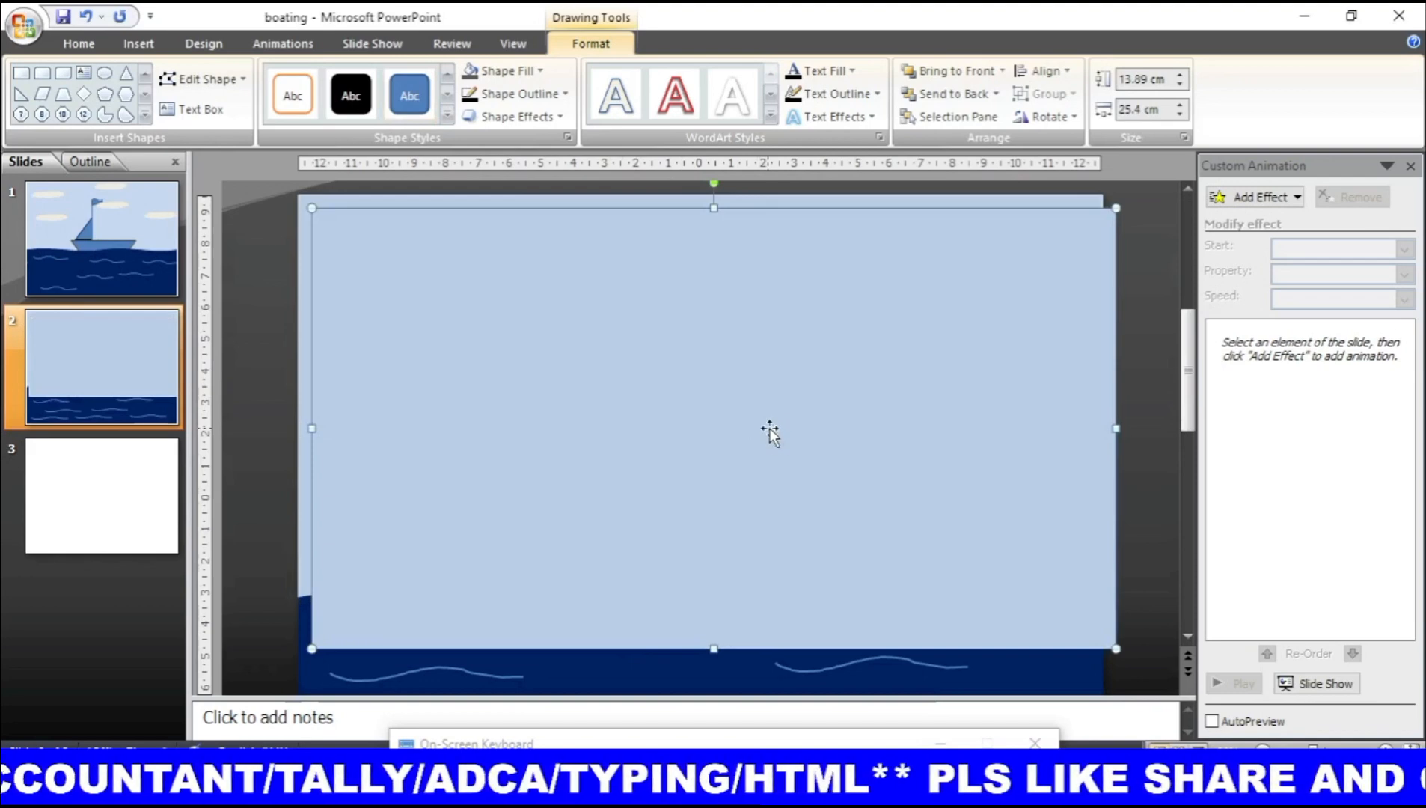
key("ctrl+z")
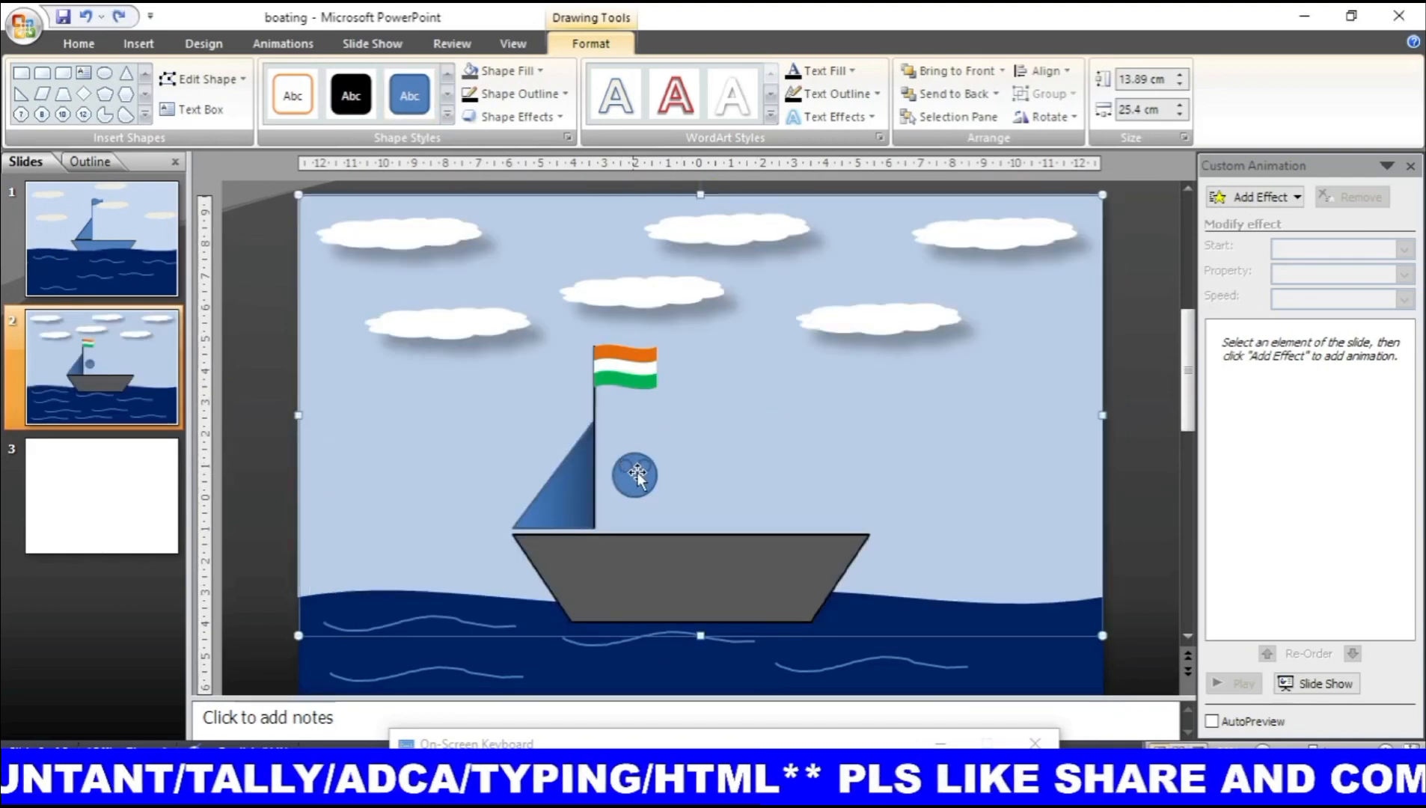
Step: Duplicate the face's right eye circle and place the copy below and between the eyes as the mouth
left_click(641, 471)
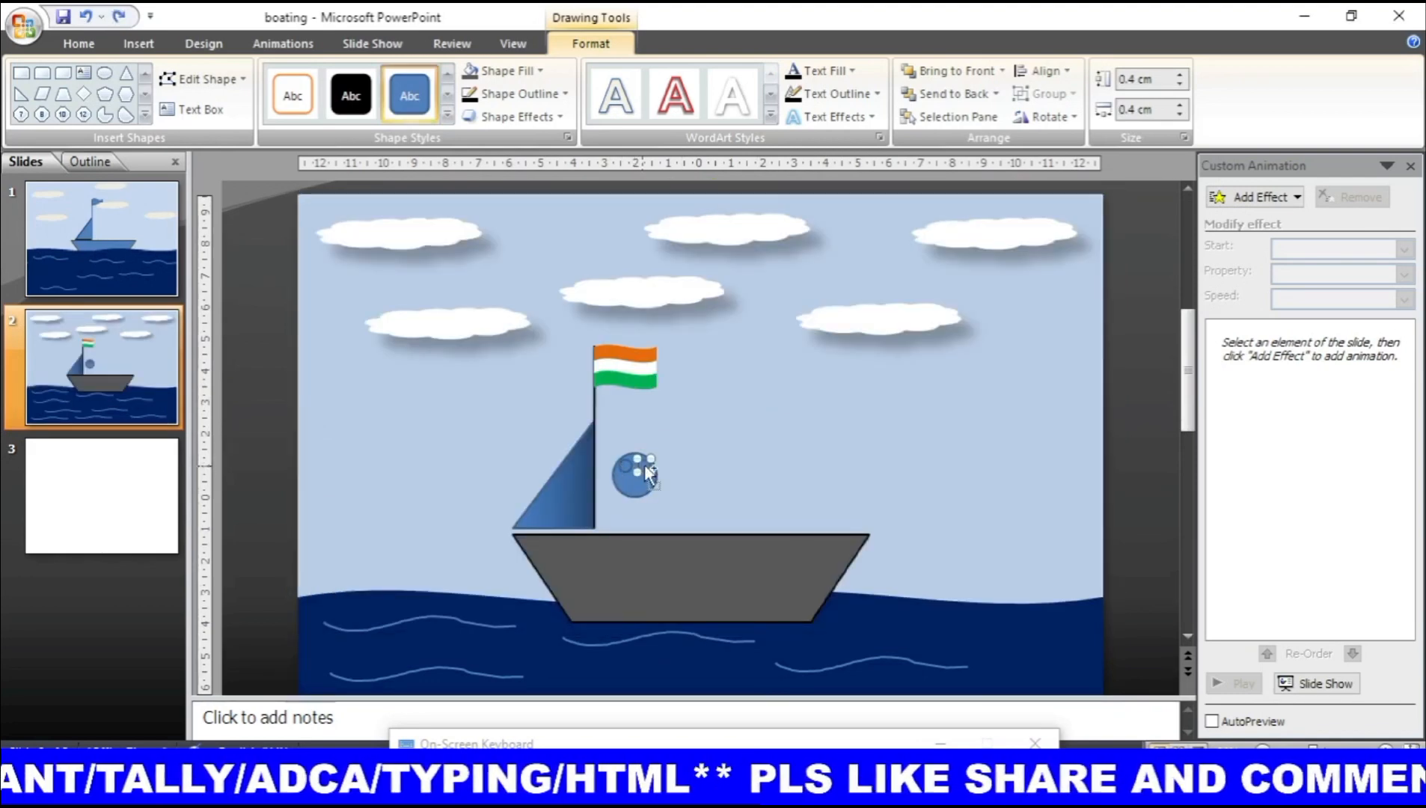
key("ctrl+d")
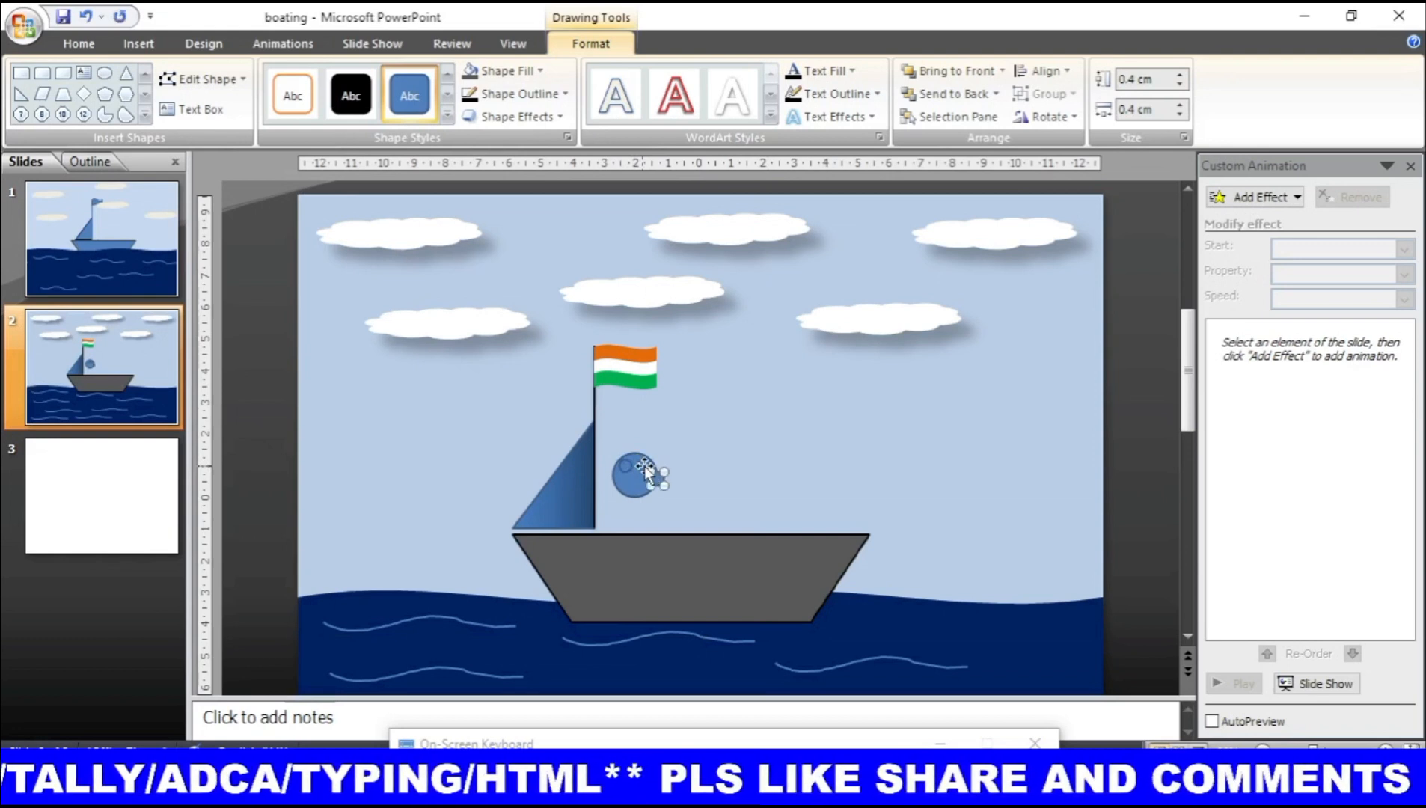
key("Left")
key("Left")
key("Left")
key("Down")
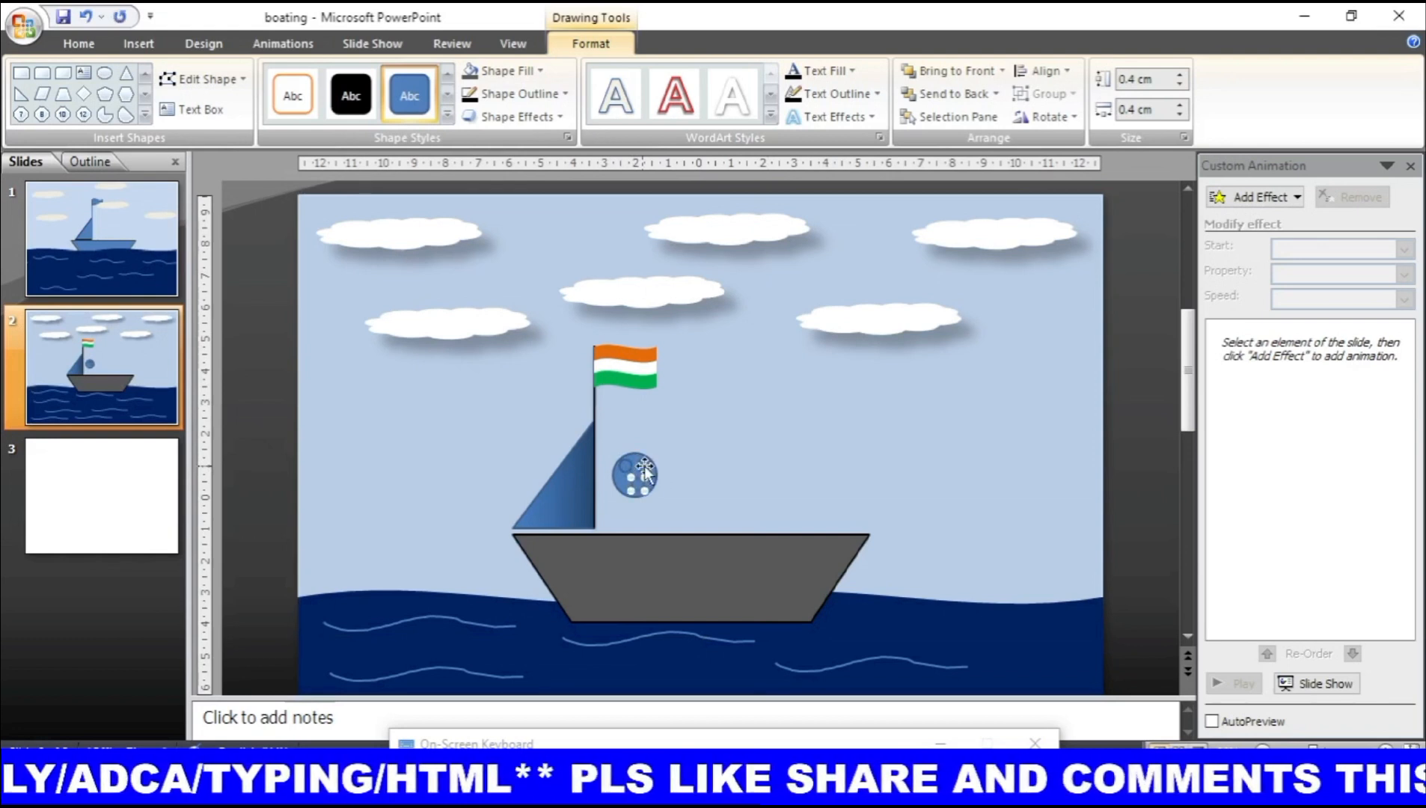
key("Down")
key("Down")
key("Up")
key("Right")
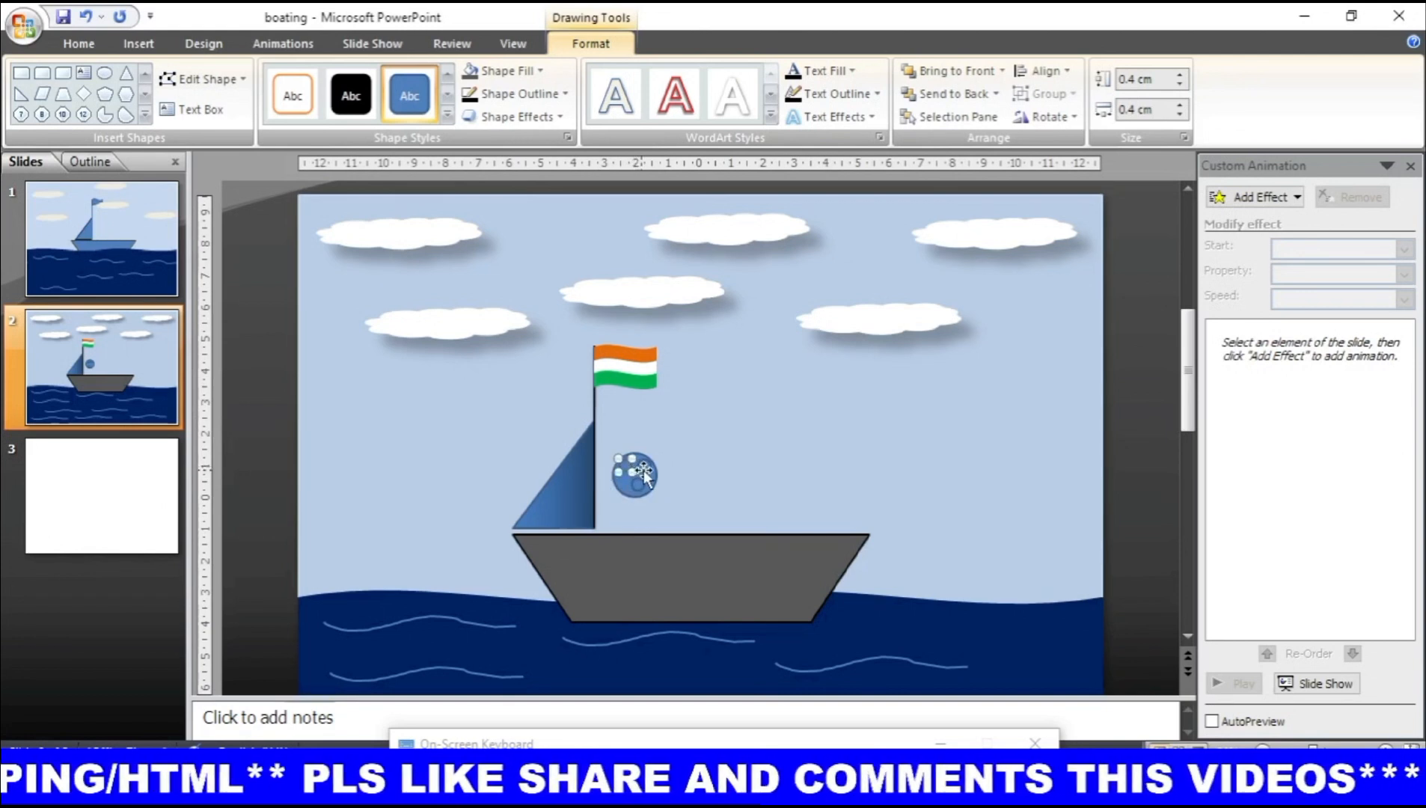
Step: Apply a solid black shape style to both eyes and a black style with a thick white outline to the mouth circle
left_click(645, 468, "shift")
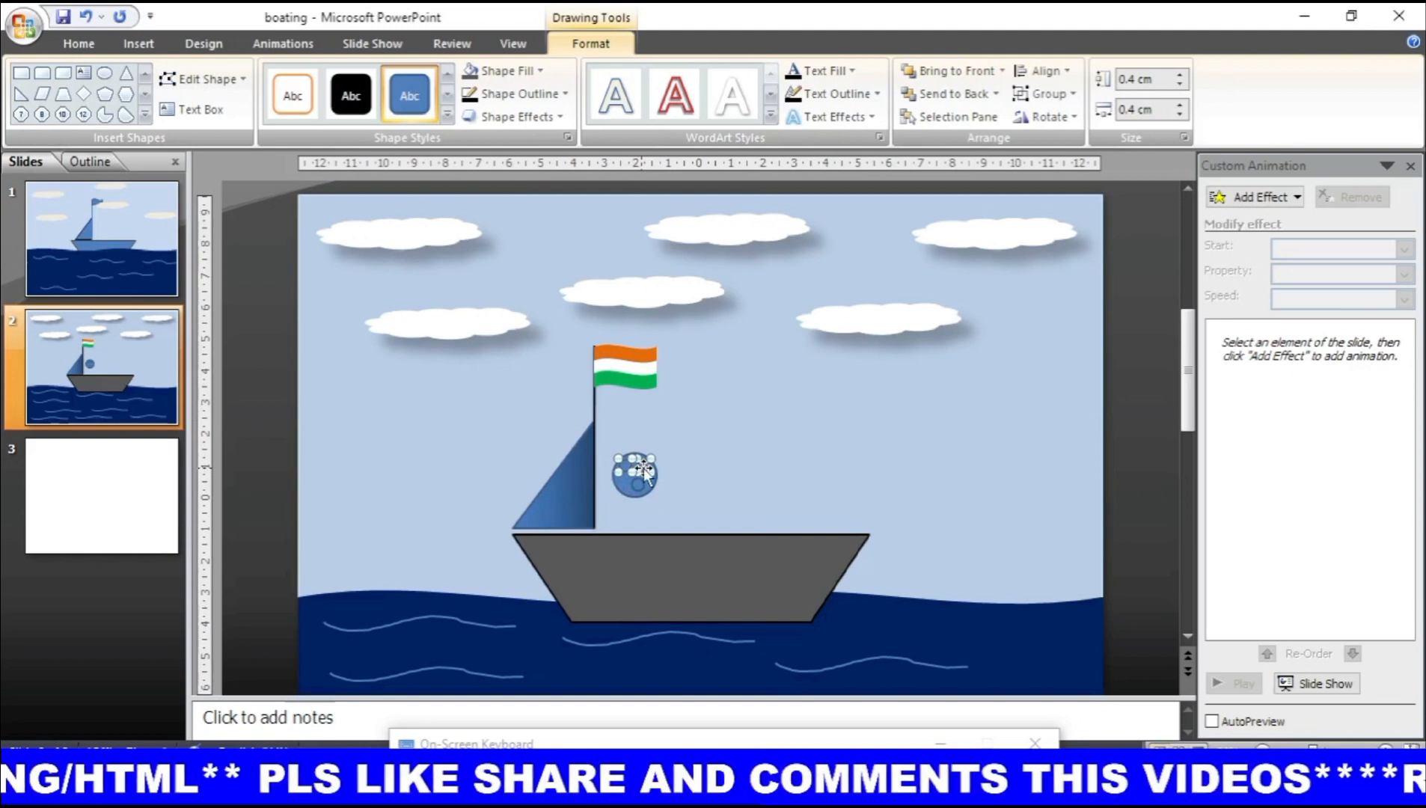
left_click(352, 88)
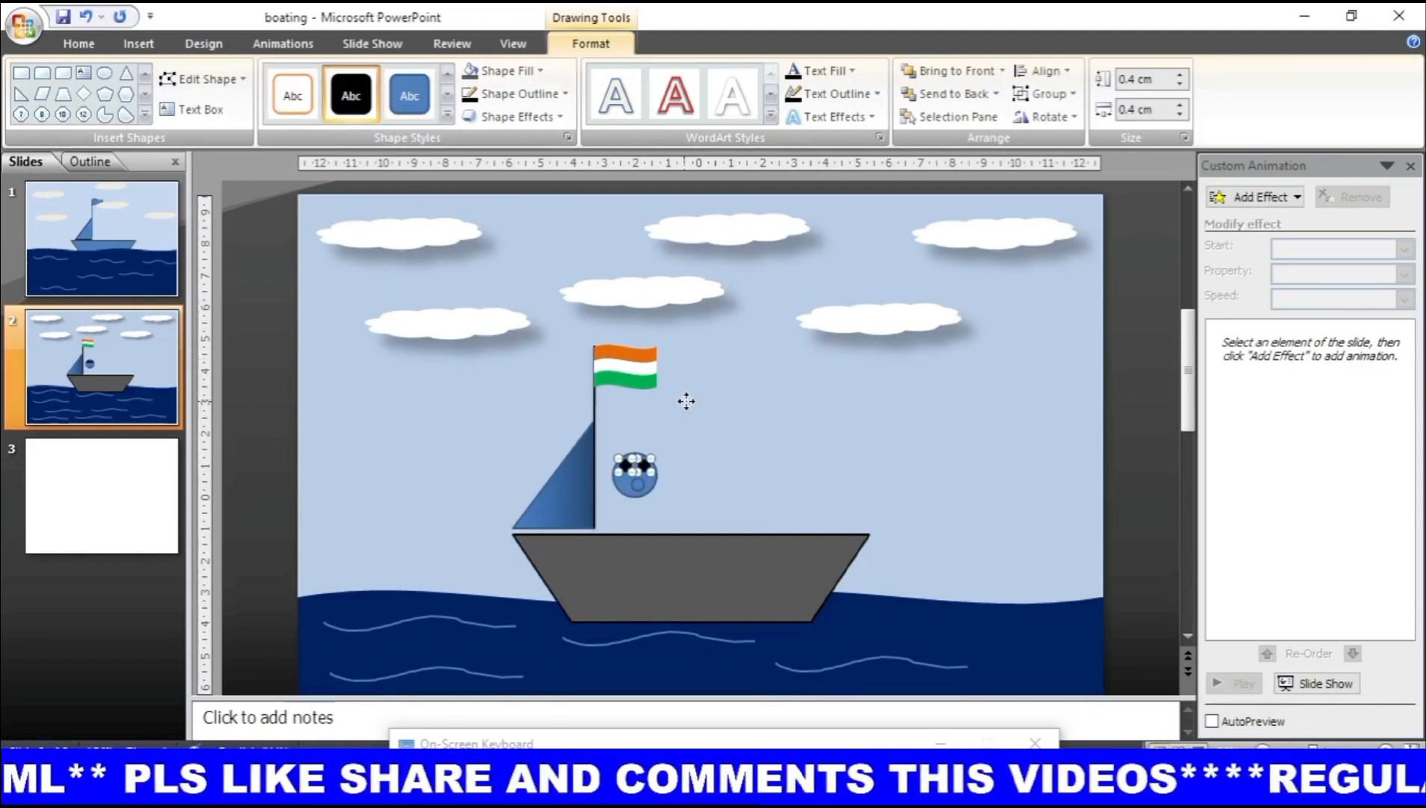
left_click(638, 485)
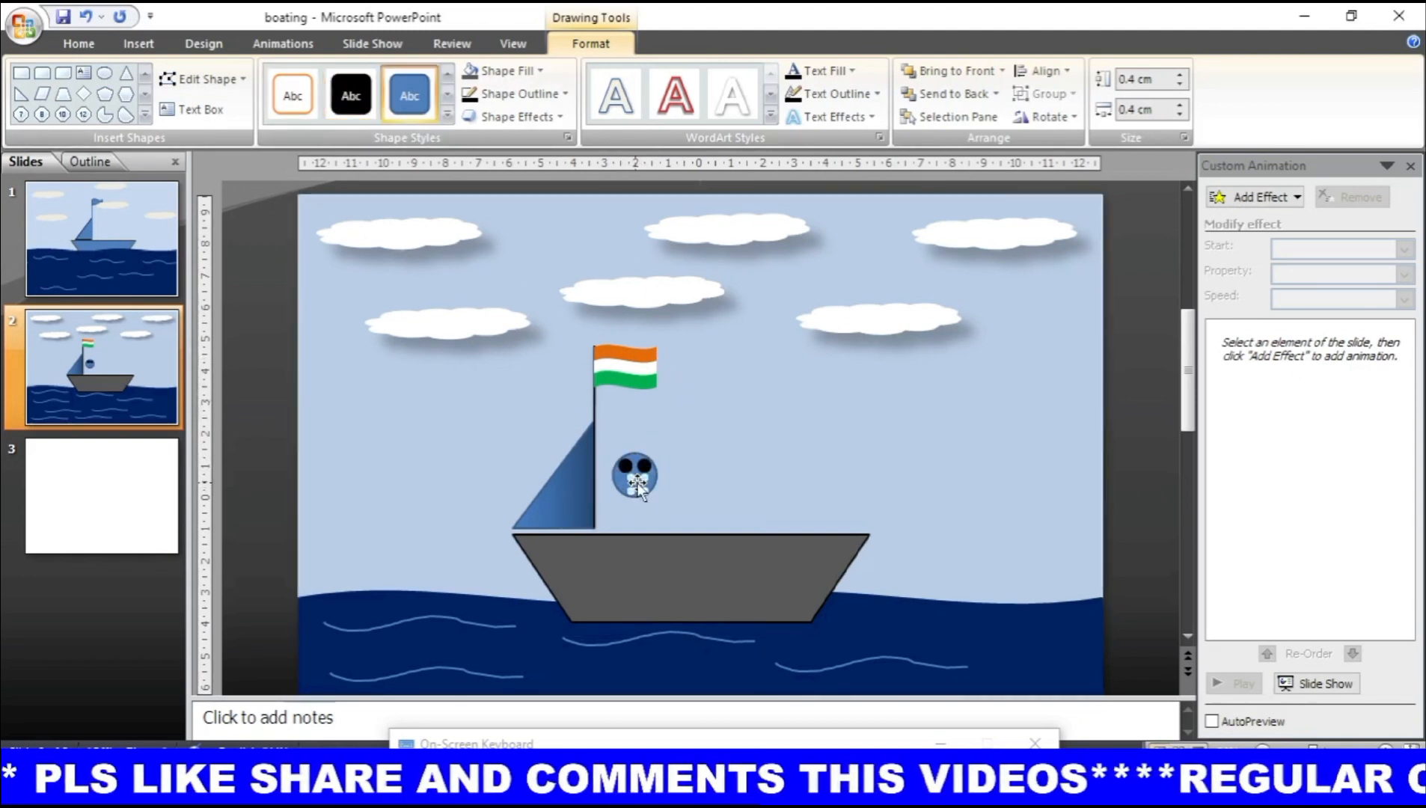
left_click(448, 113)
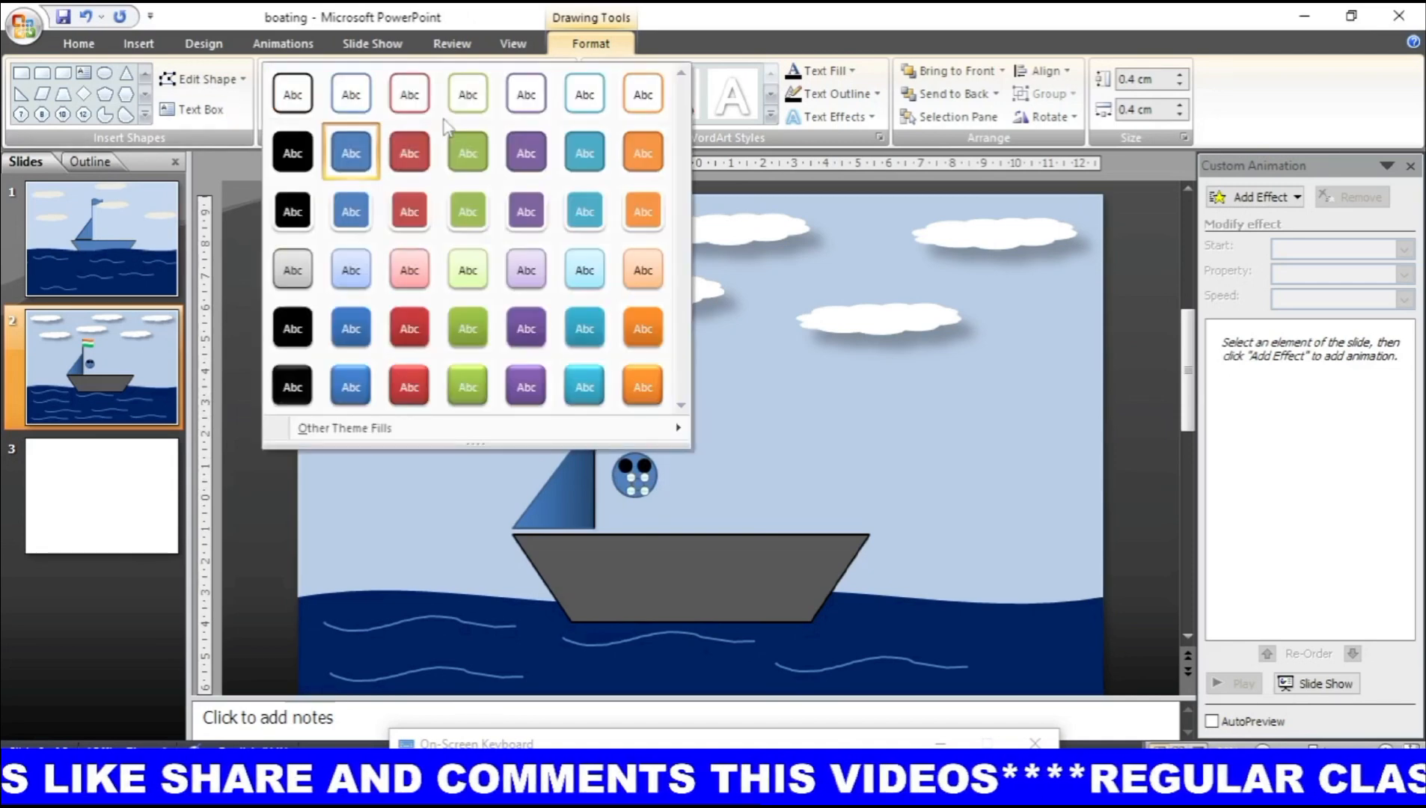
left_click(278, 197)
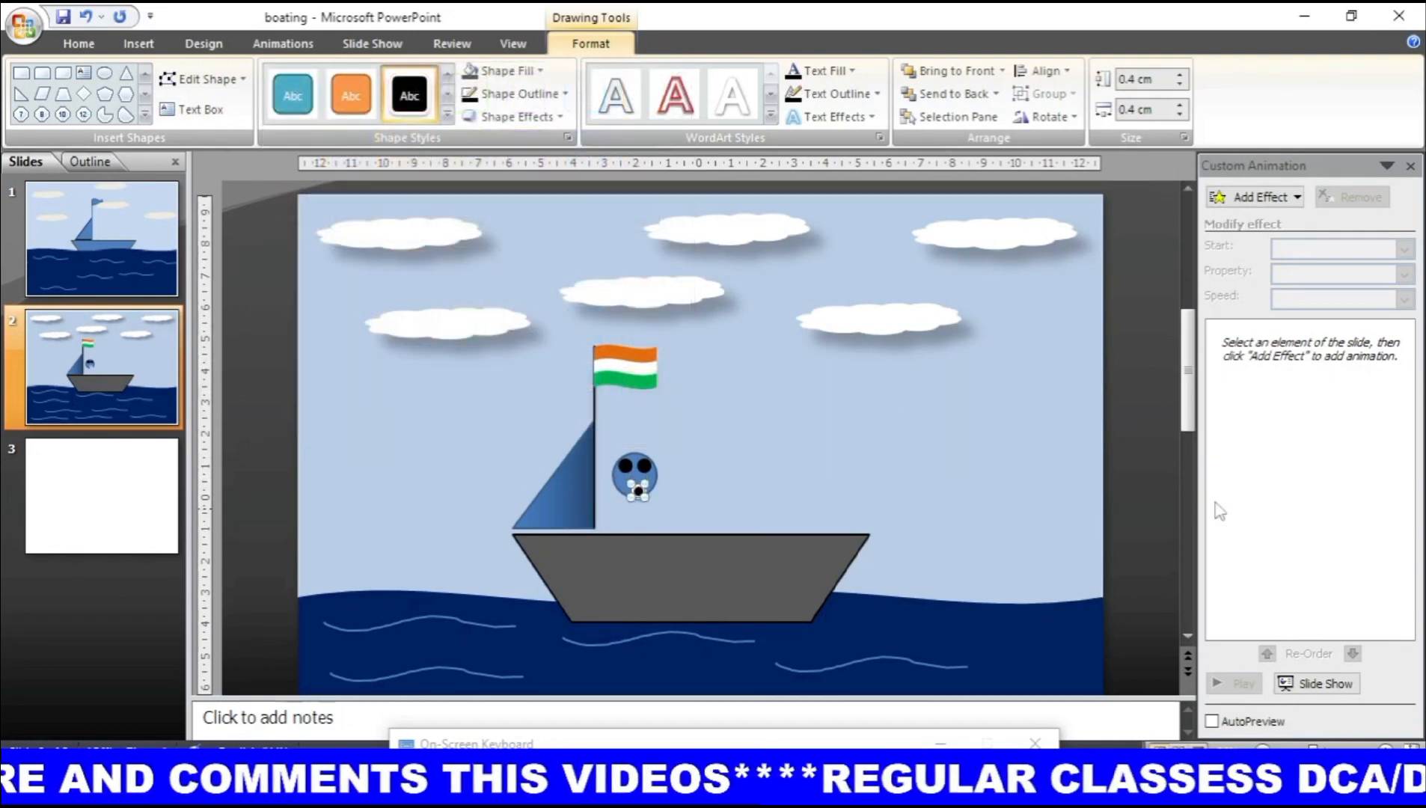
Step: Nudge the mouth circle slightly up and left on the face, then deselect it
key("Up")
key("Left")
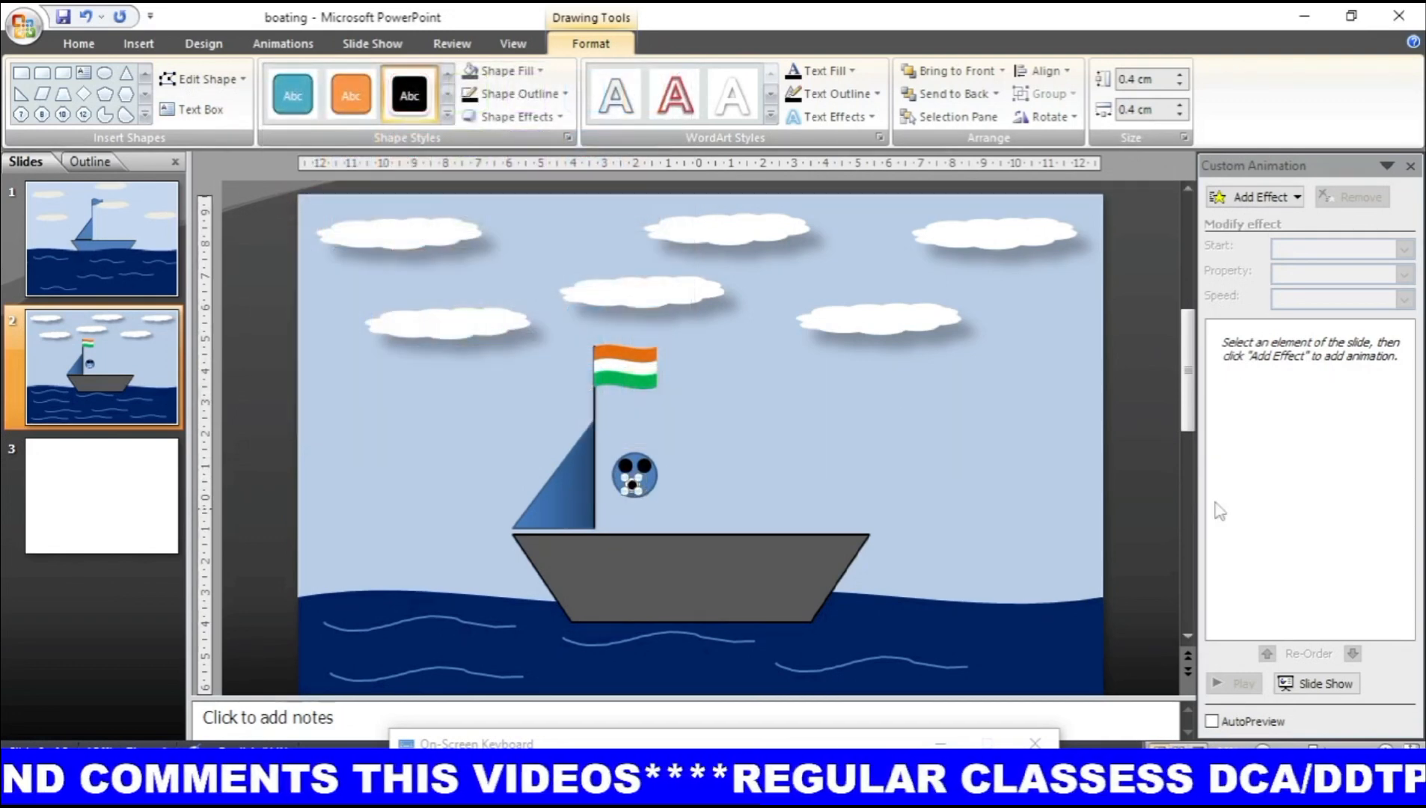
left_click(861, 476)
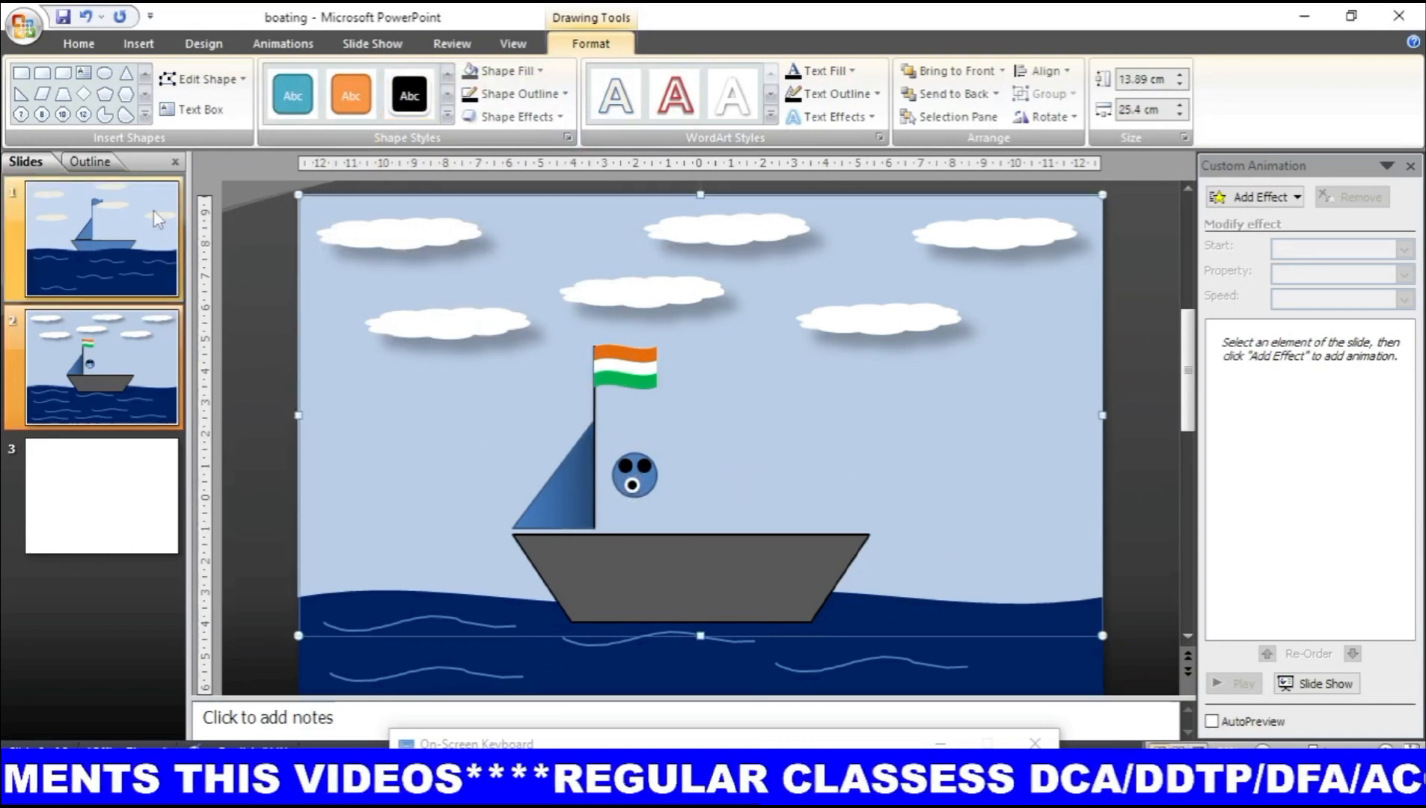
Step: Draw a short freehand squiggle with the Scribble tool from below the face leftward across the mast
left_click(145, 118)
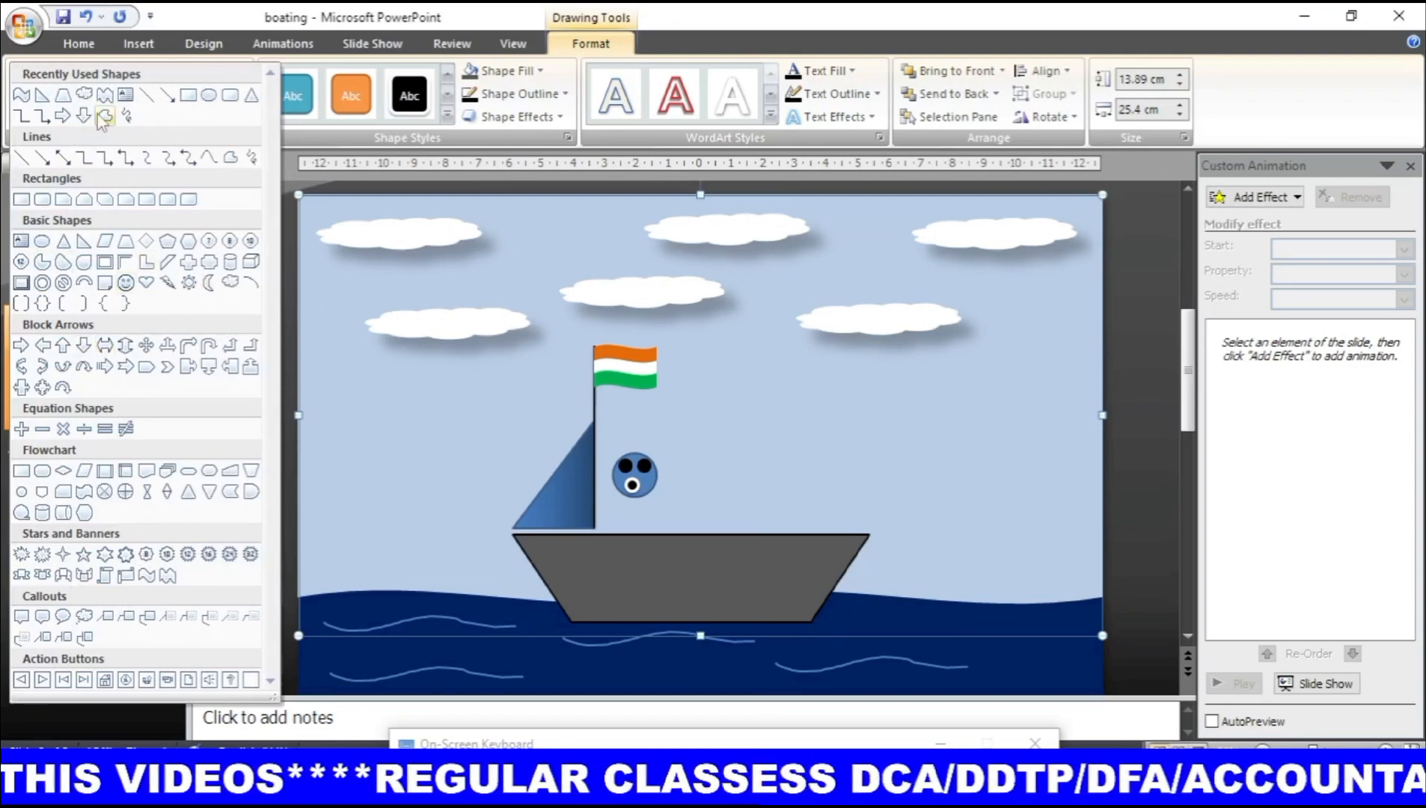
left_click(129, 115)
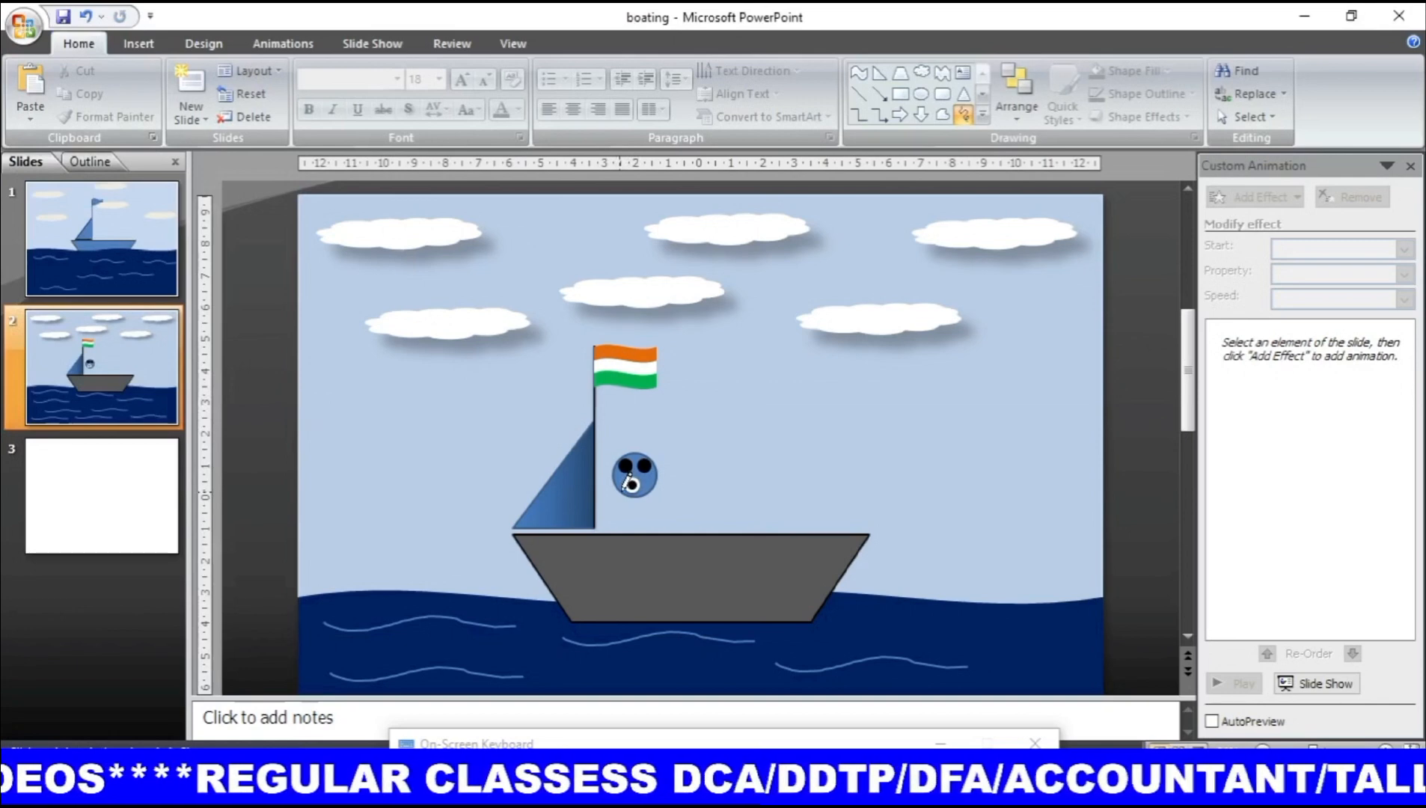
left_click_drag(611, 508, 584, 512)
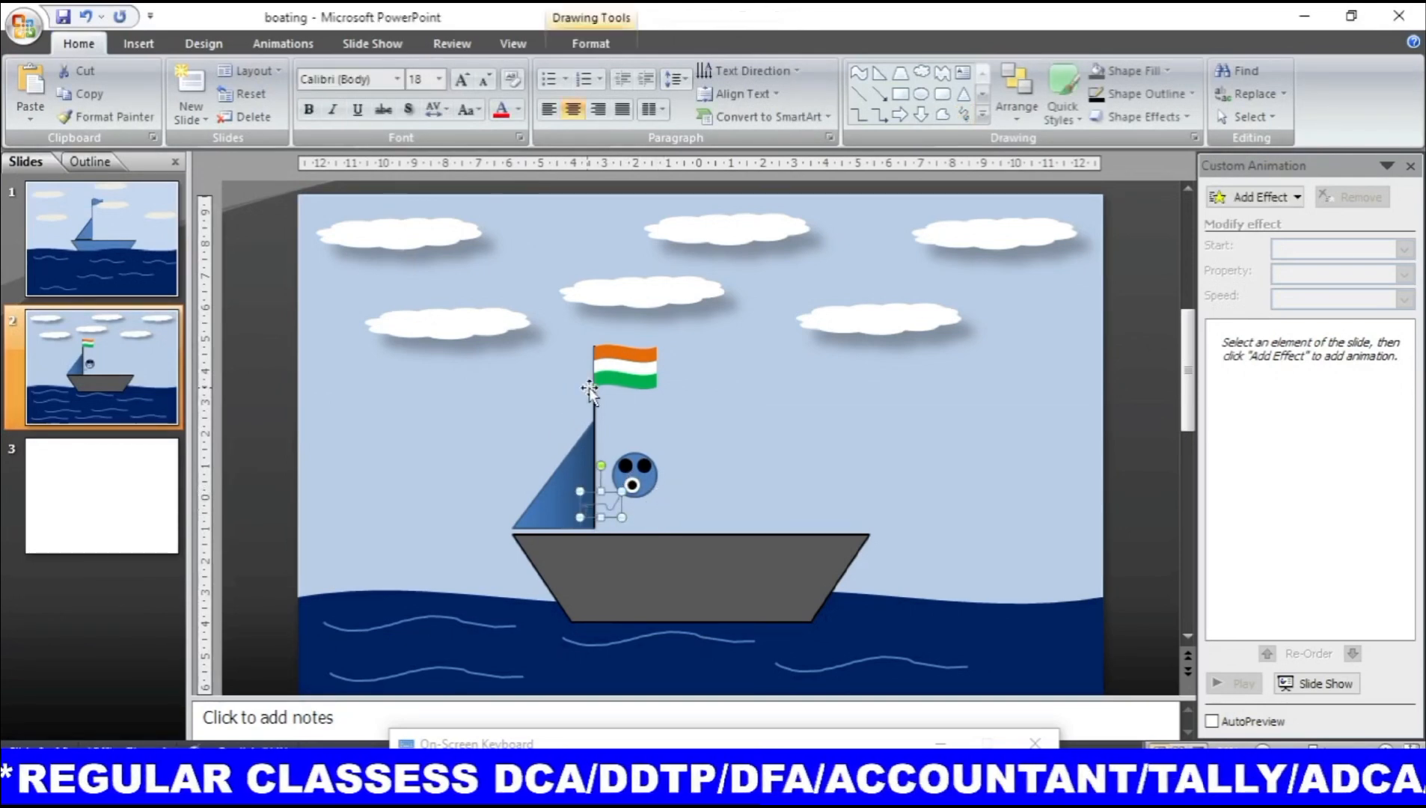
Step: Draw a freehand body outline beneath the face with the Scribble tool, about 1.65 cm high and 2.84 cm wide
left_click(140, 42)
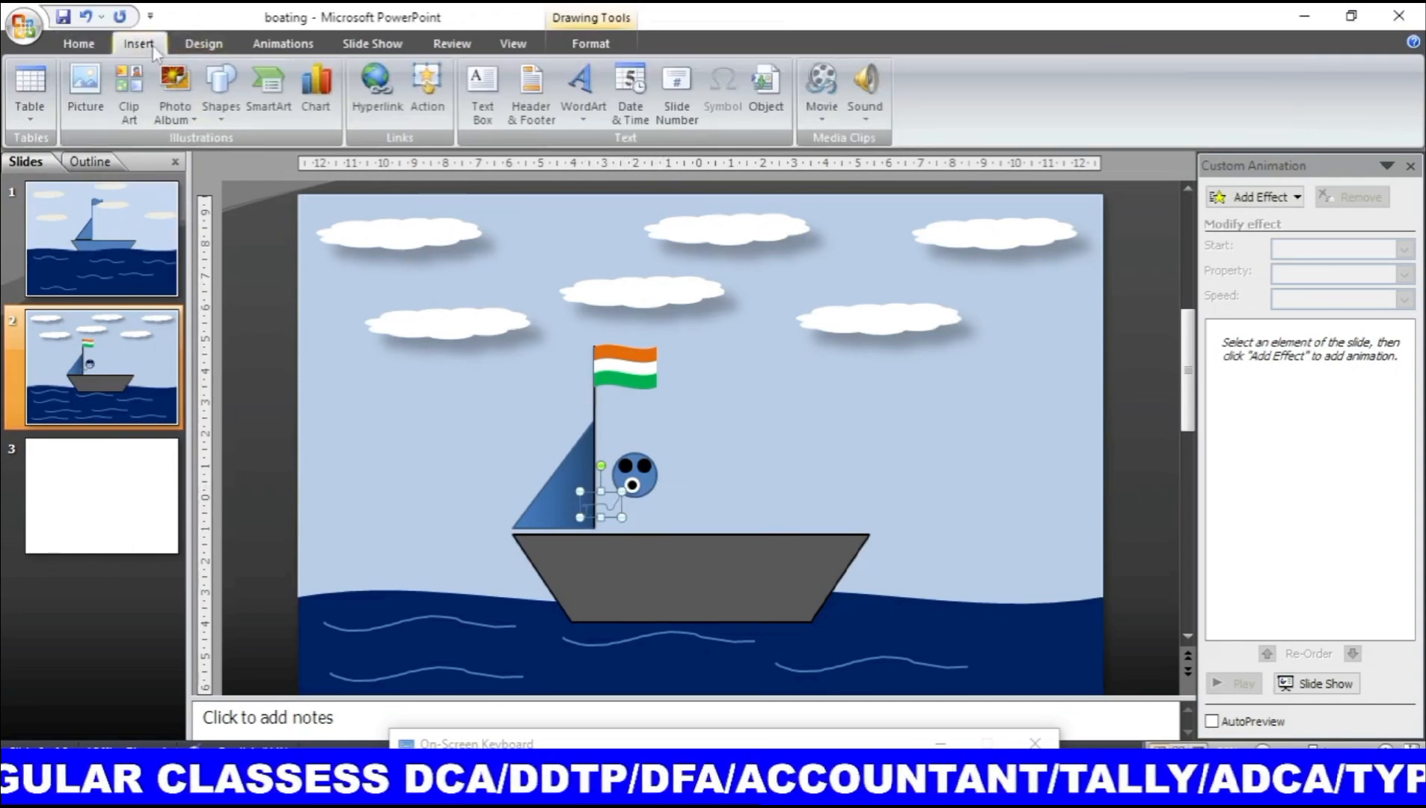
left_click(219, 111)
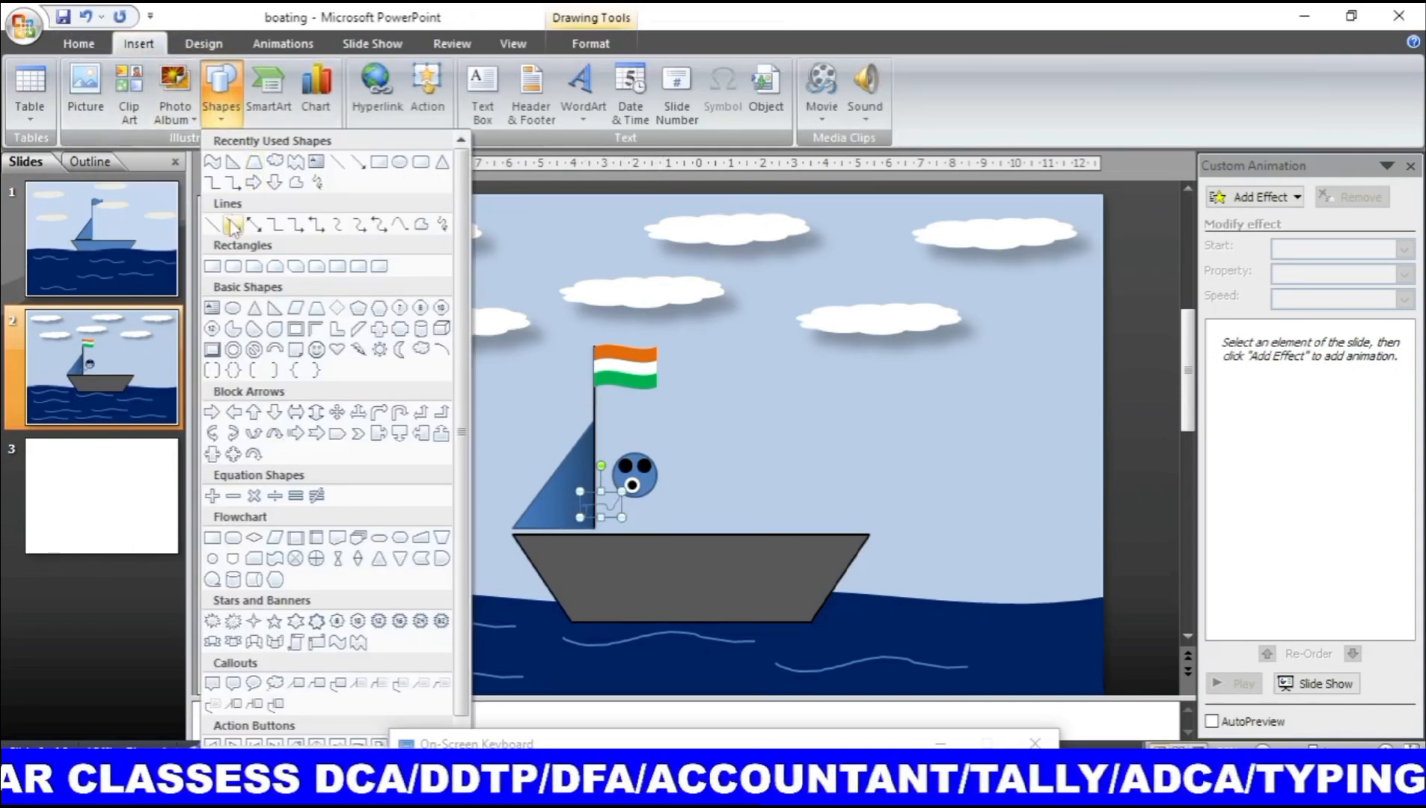
left_click(317, 182)
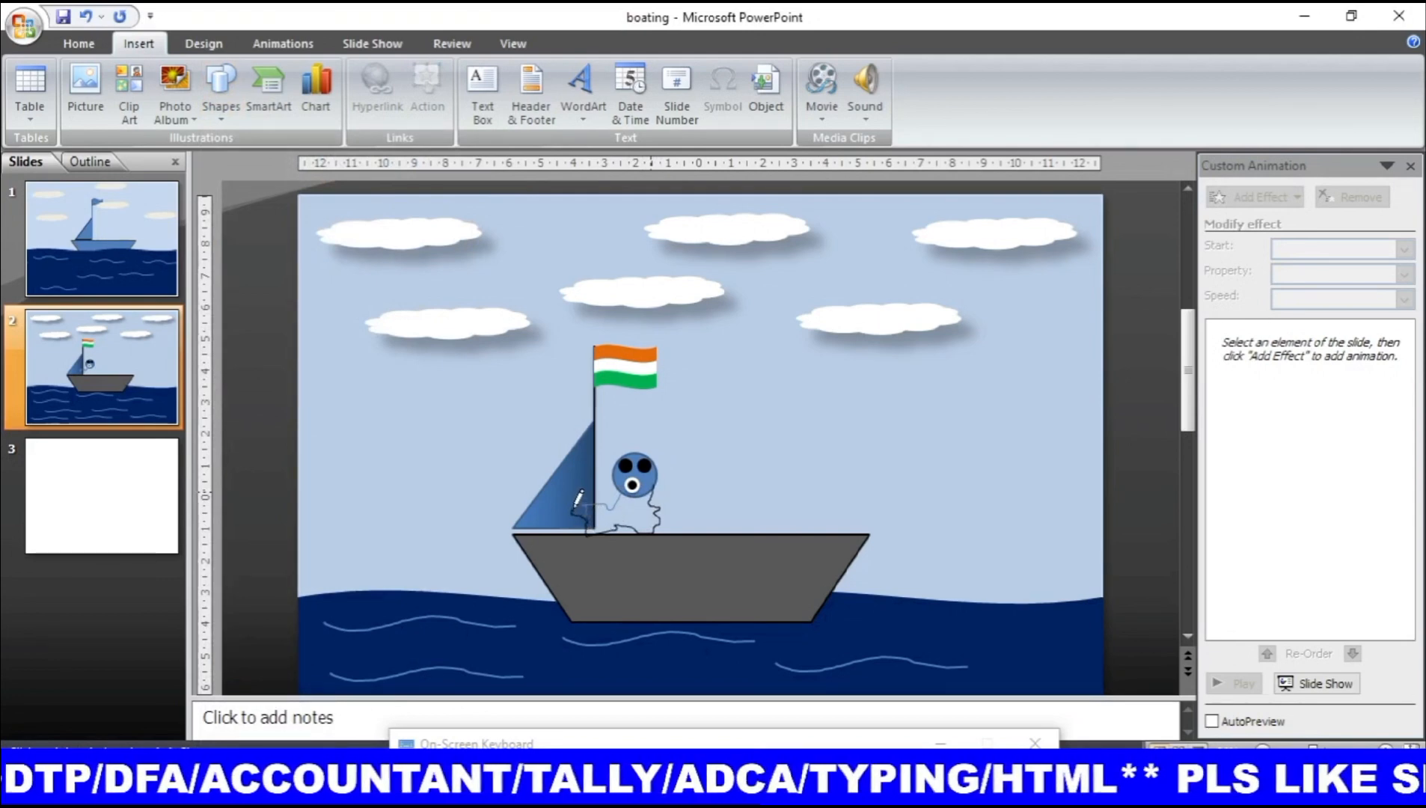
left_click_drag(593, 503, 590, 516)
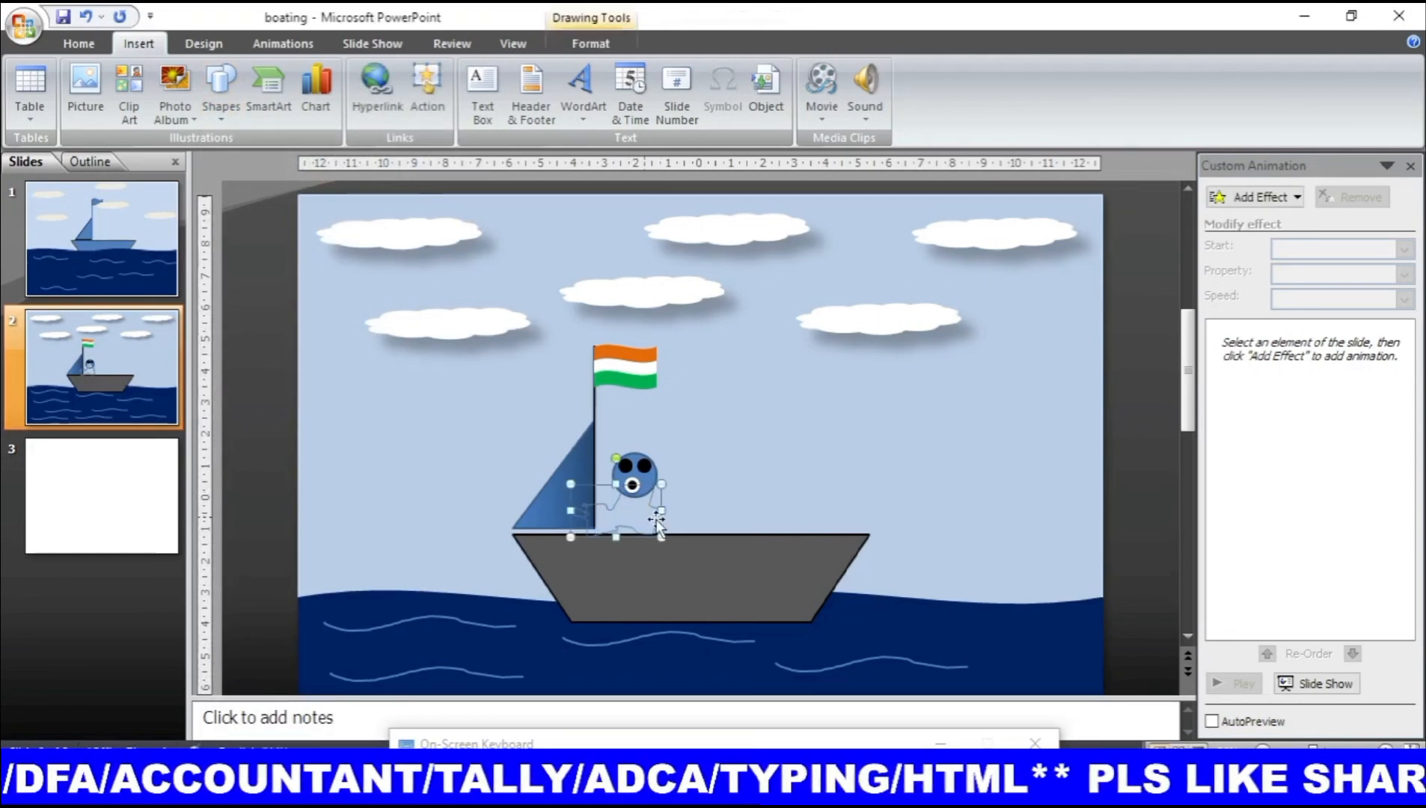
Step: Fill the freehand body with medium blue and stretch it downward to a height of 1.98 cm
left_click(591, 43)
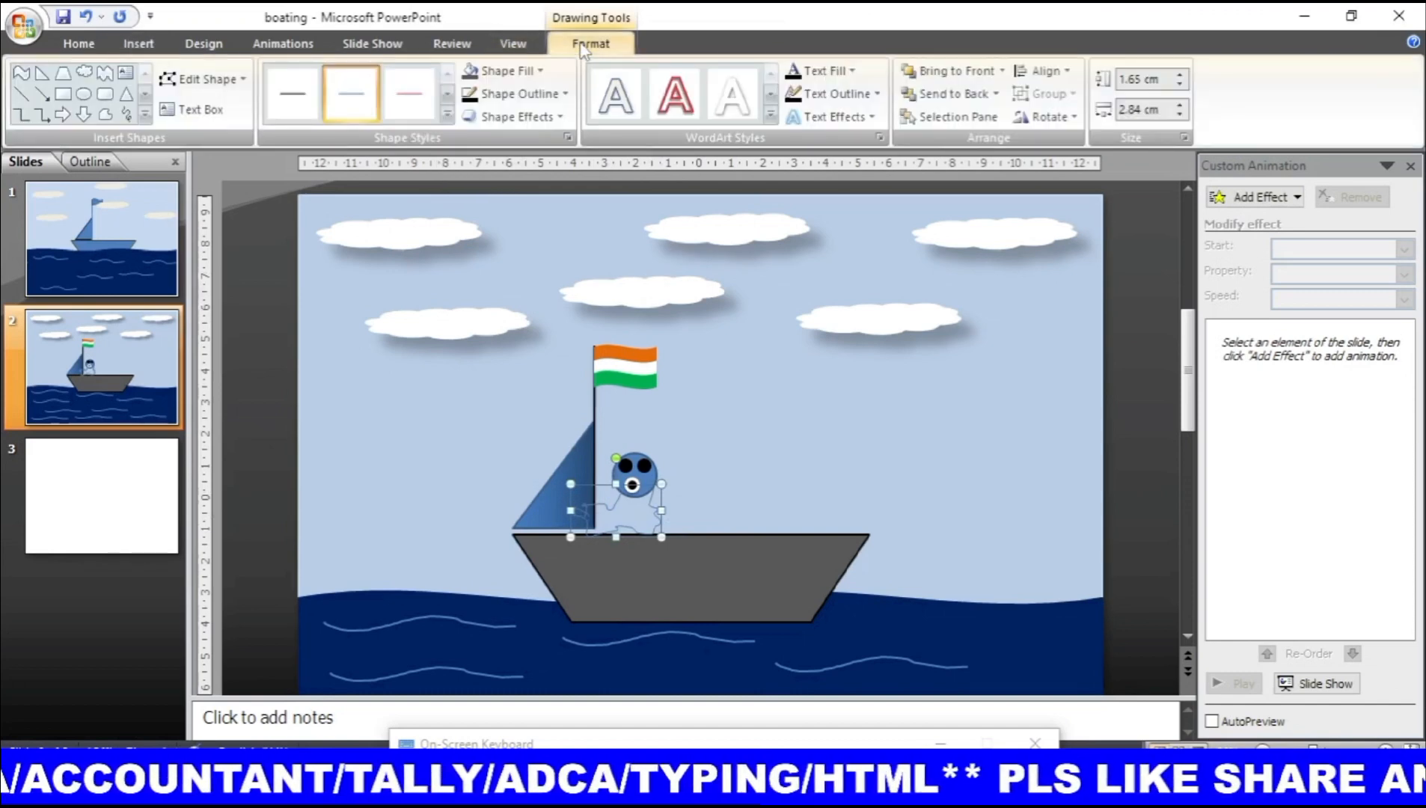
left_click(509, 70)
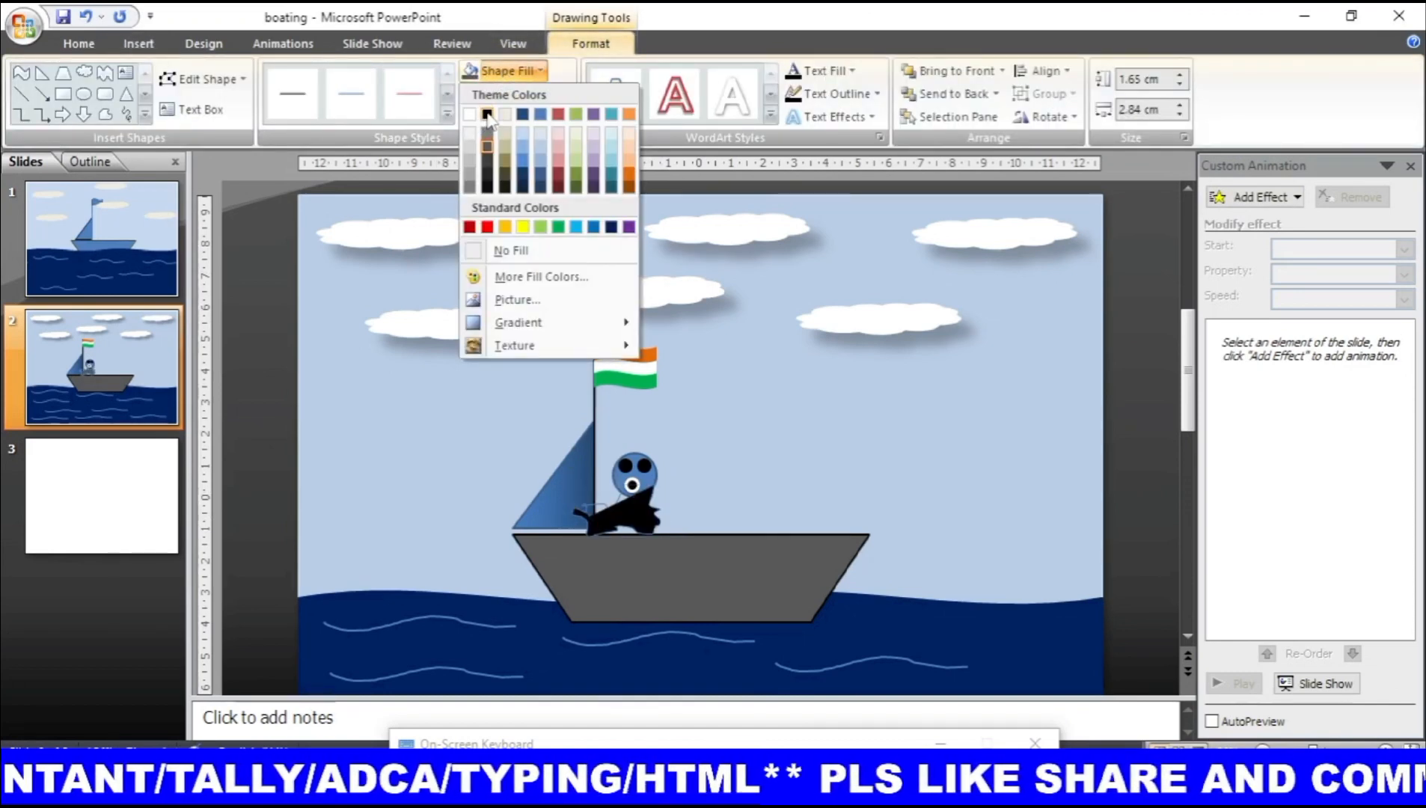
left_click(523, 166)
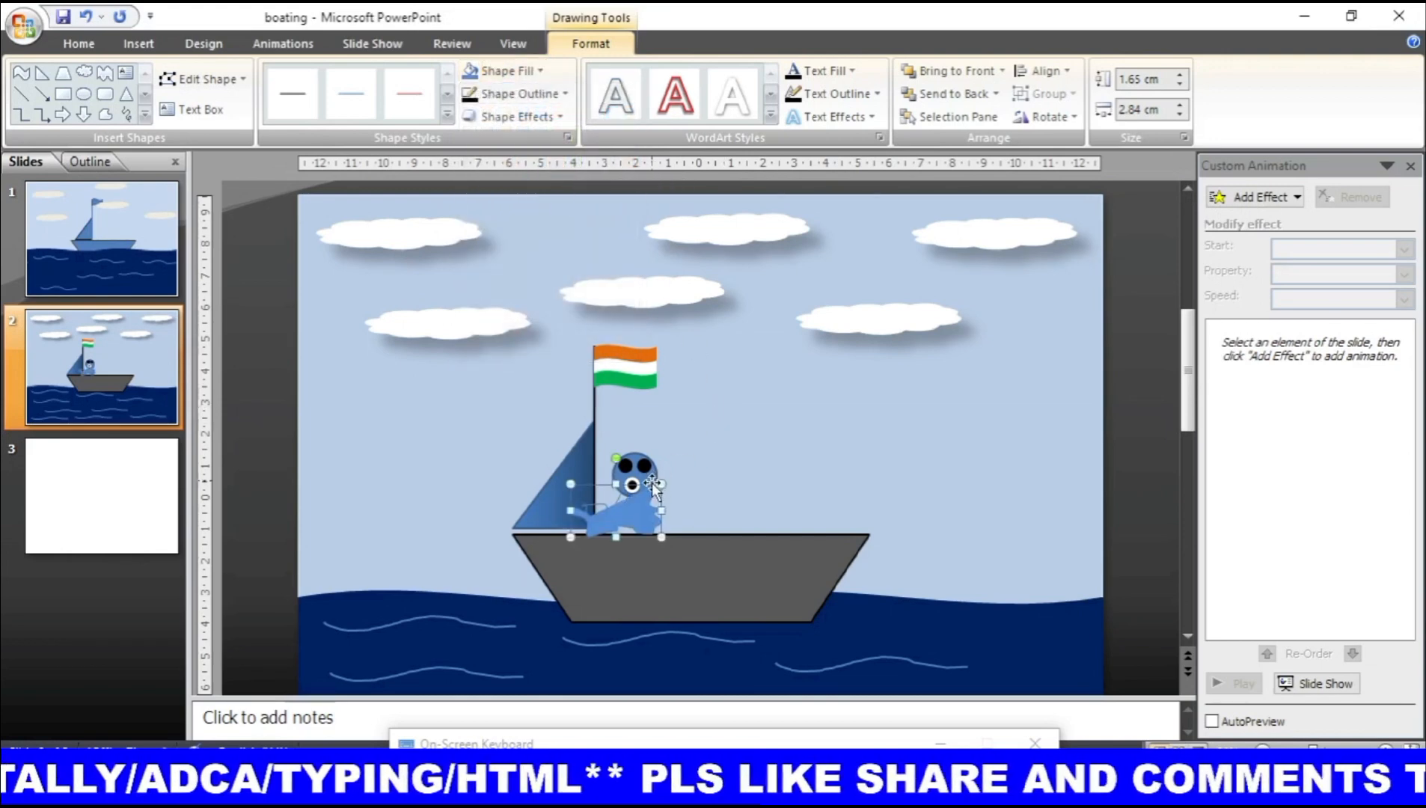
left_click_drag(616, 538, 618, 547)
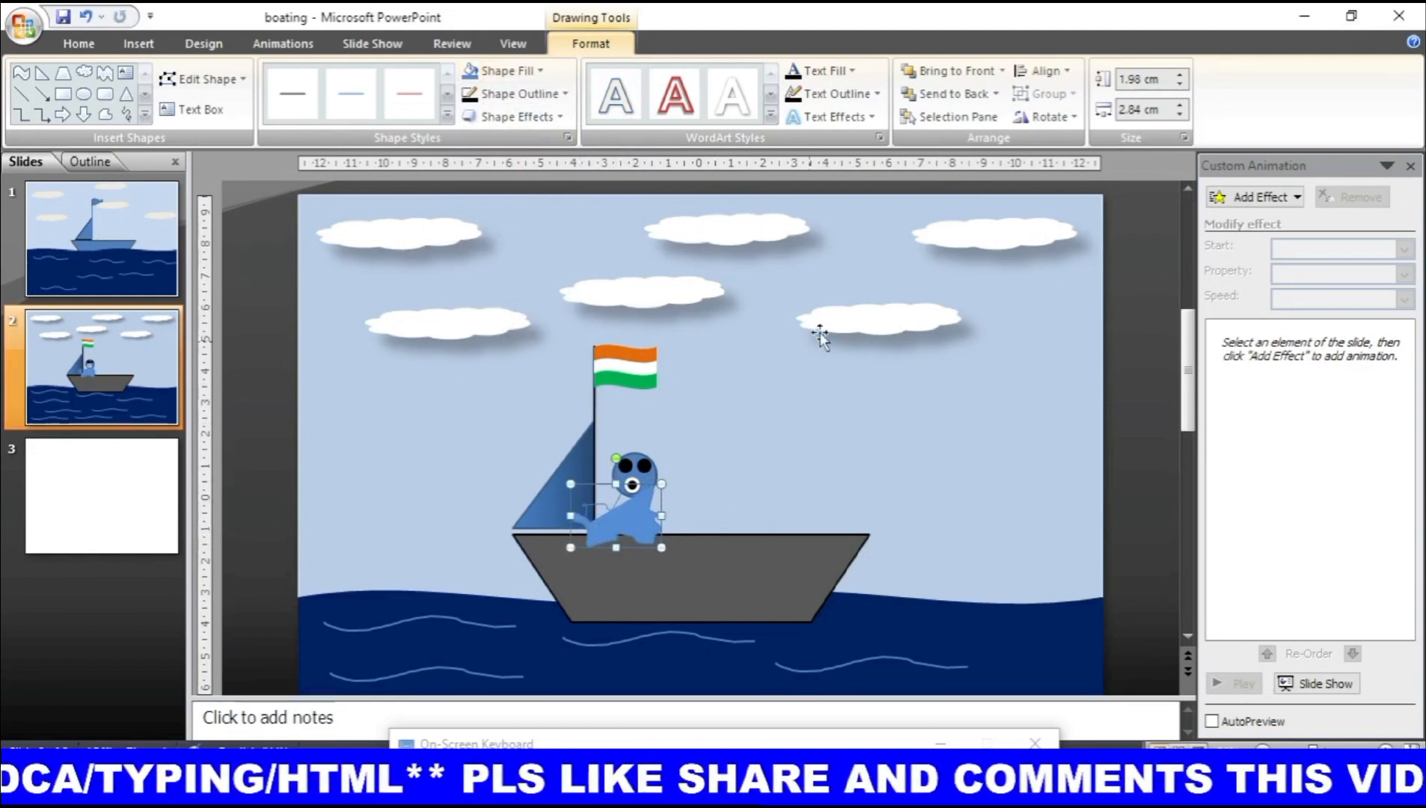
Step: Send the blue body shape backward two levels and nudge it up beneath the face
left_click(955, 94)
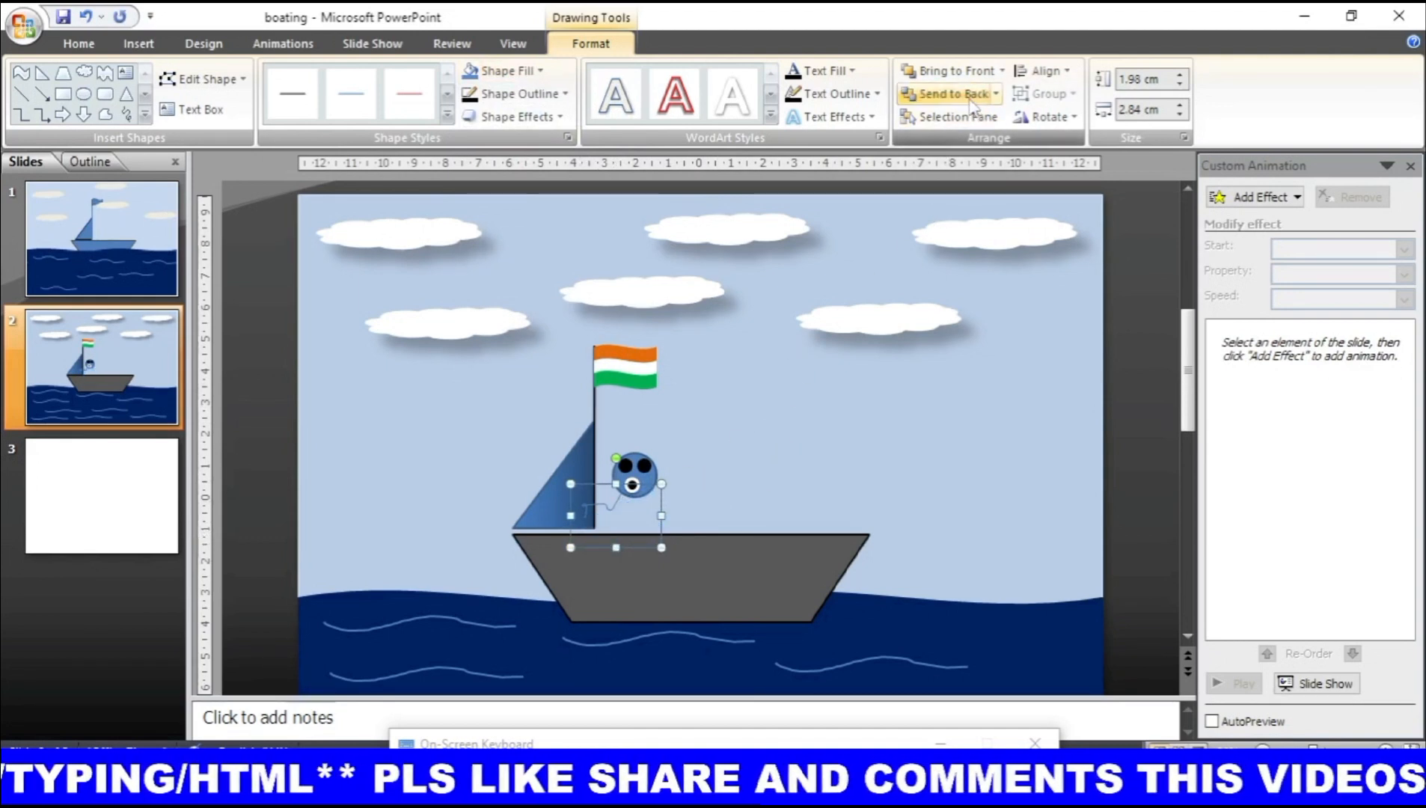
key("ctrl+z")
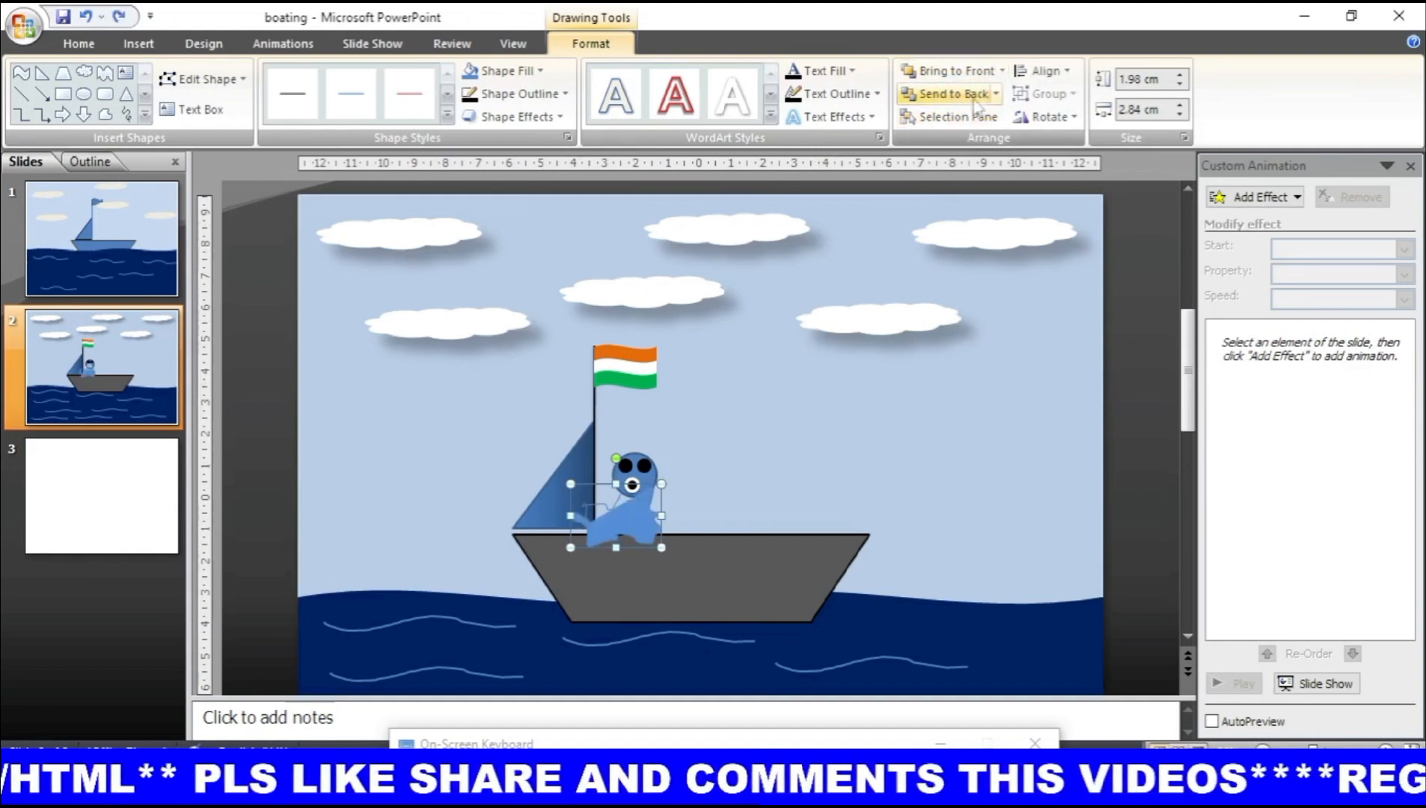
left_click(996, 95)
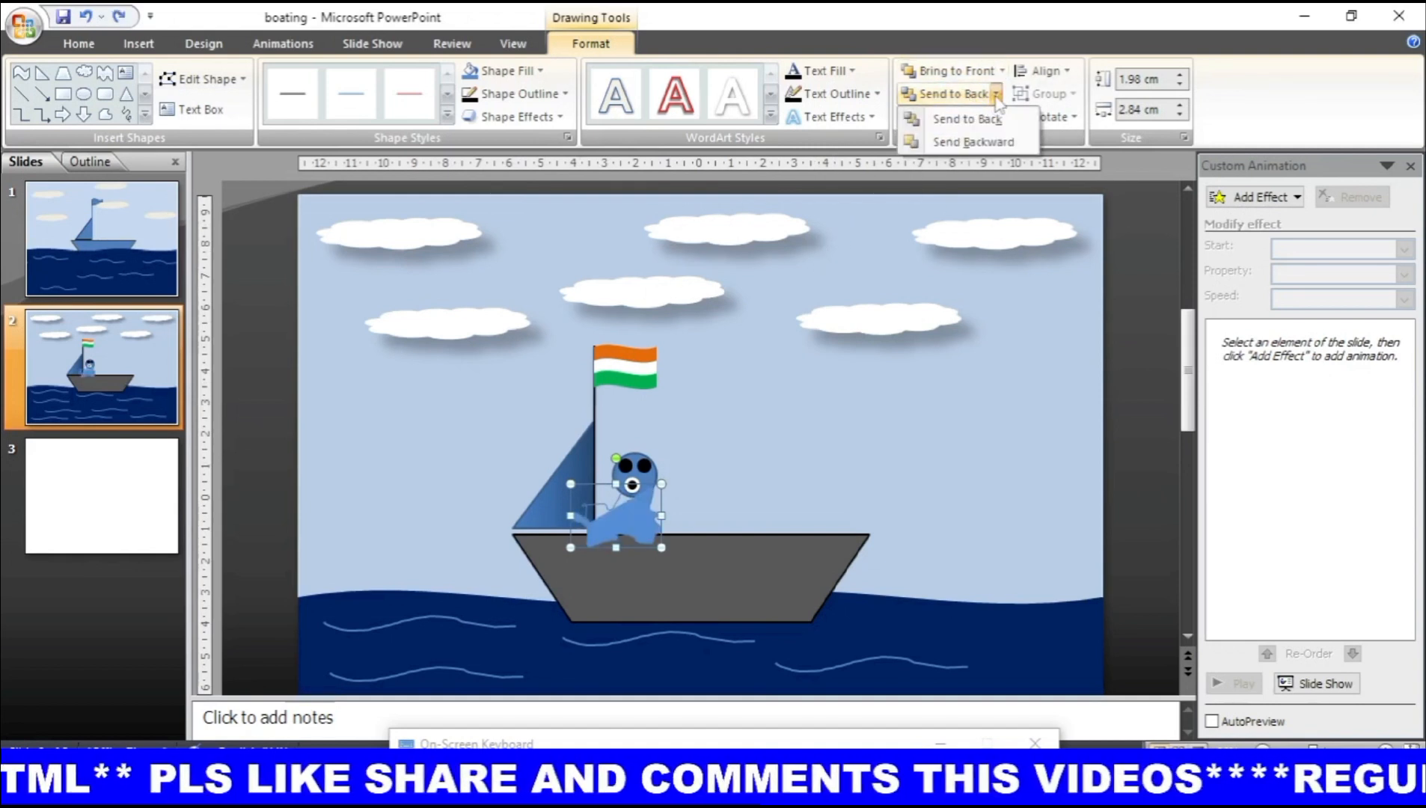
left_click(981, 142)
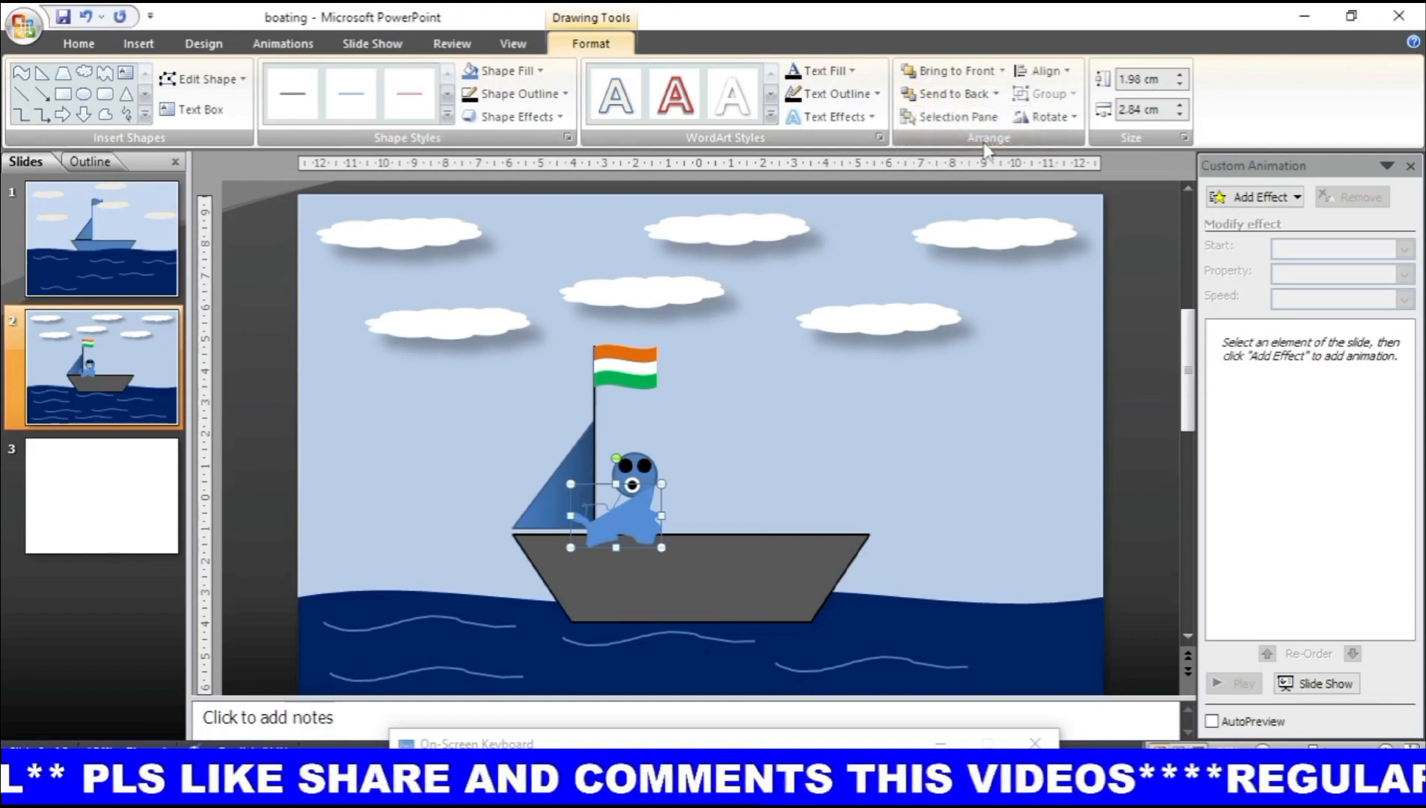
left_click(996, 95)
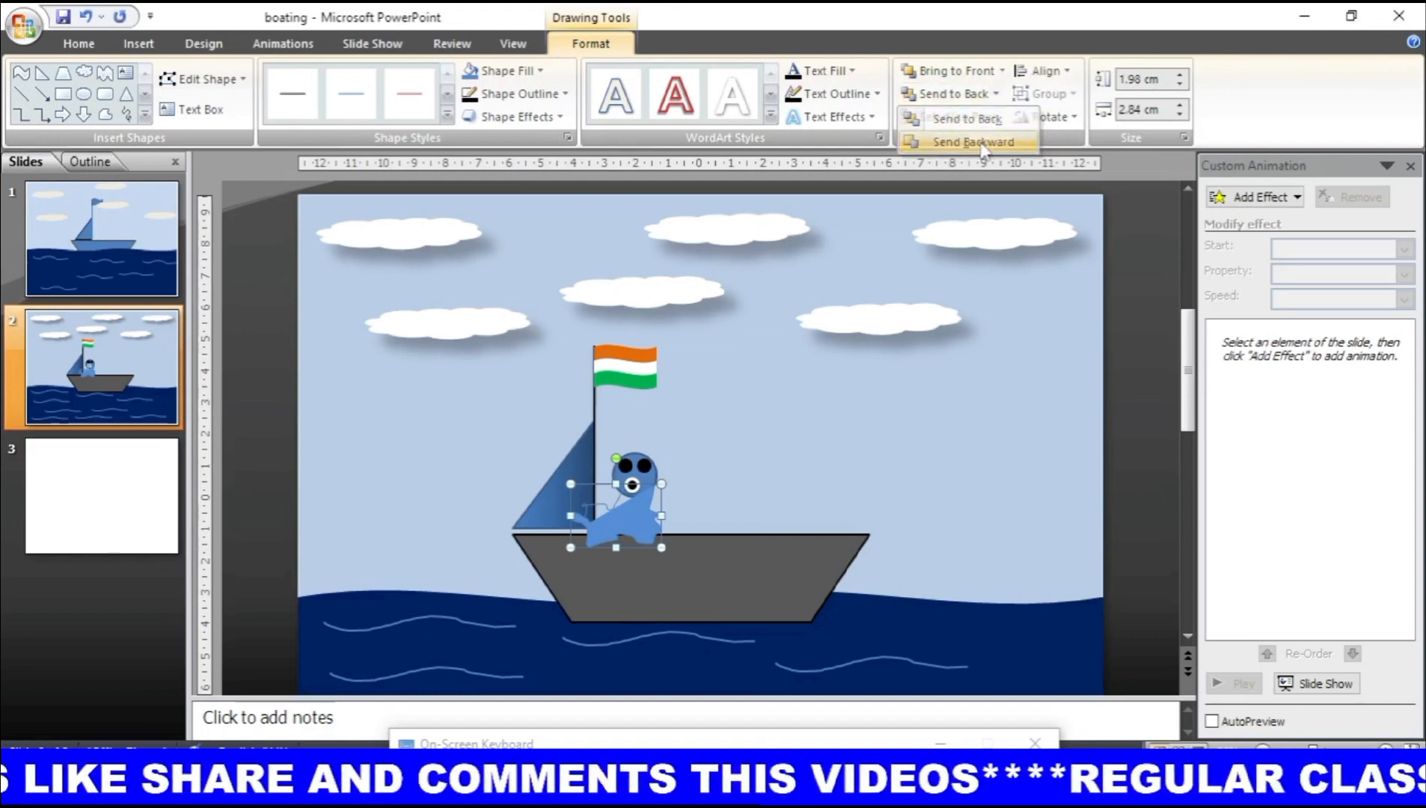
left_click(981, 142)
key("Up")
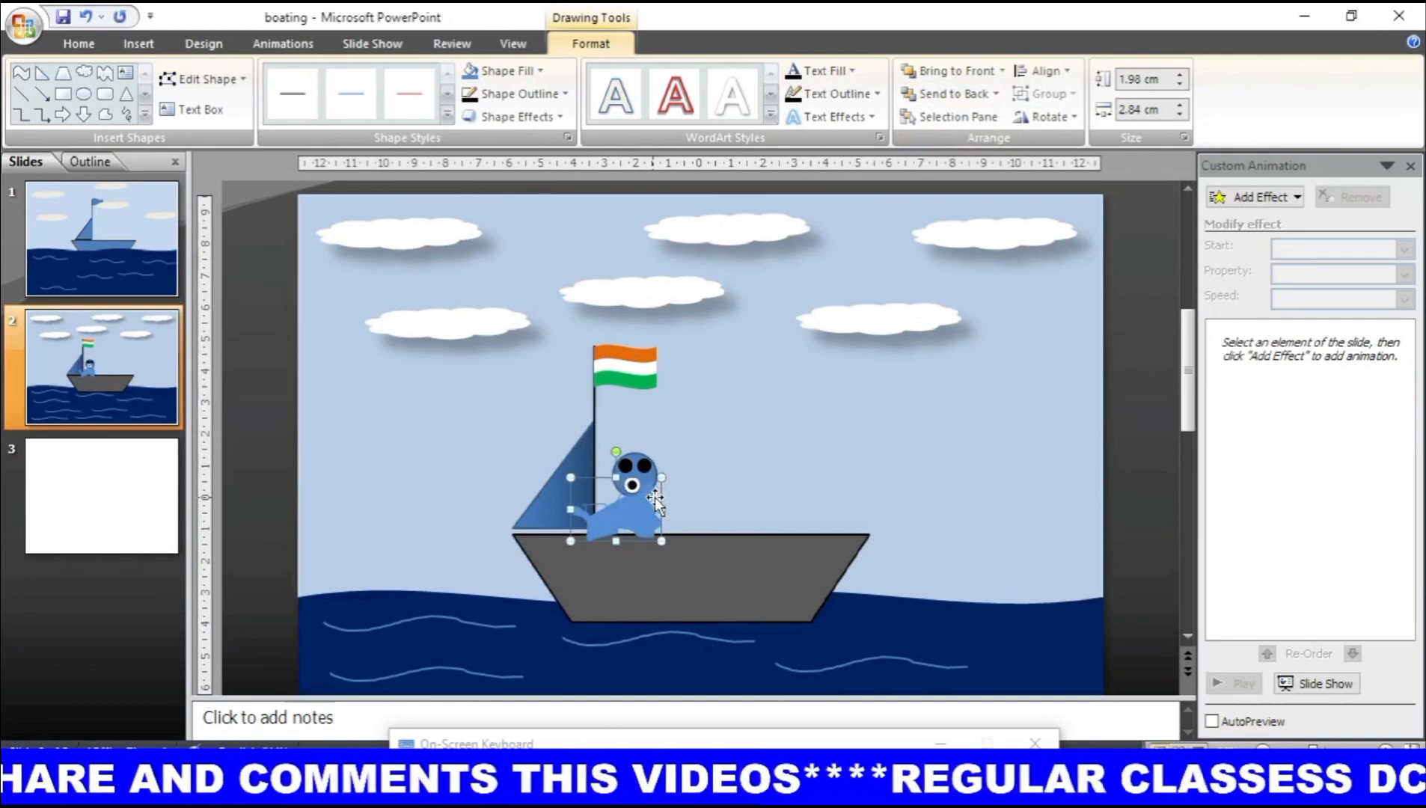
left_click(681, 543)
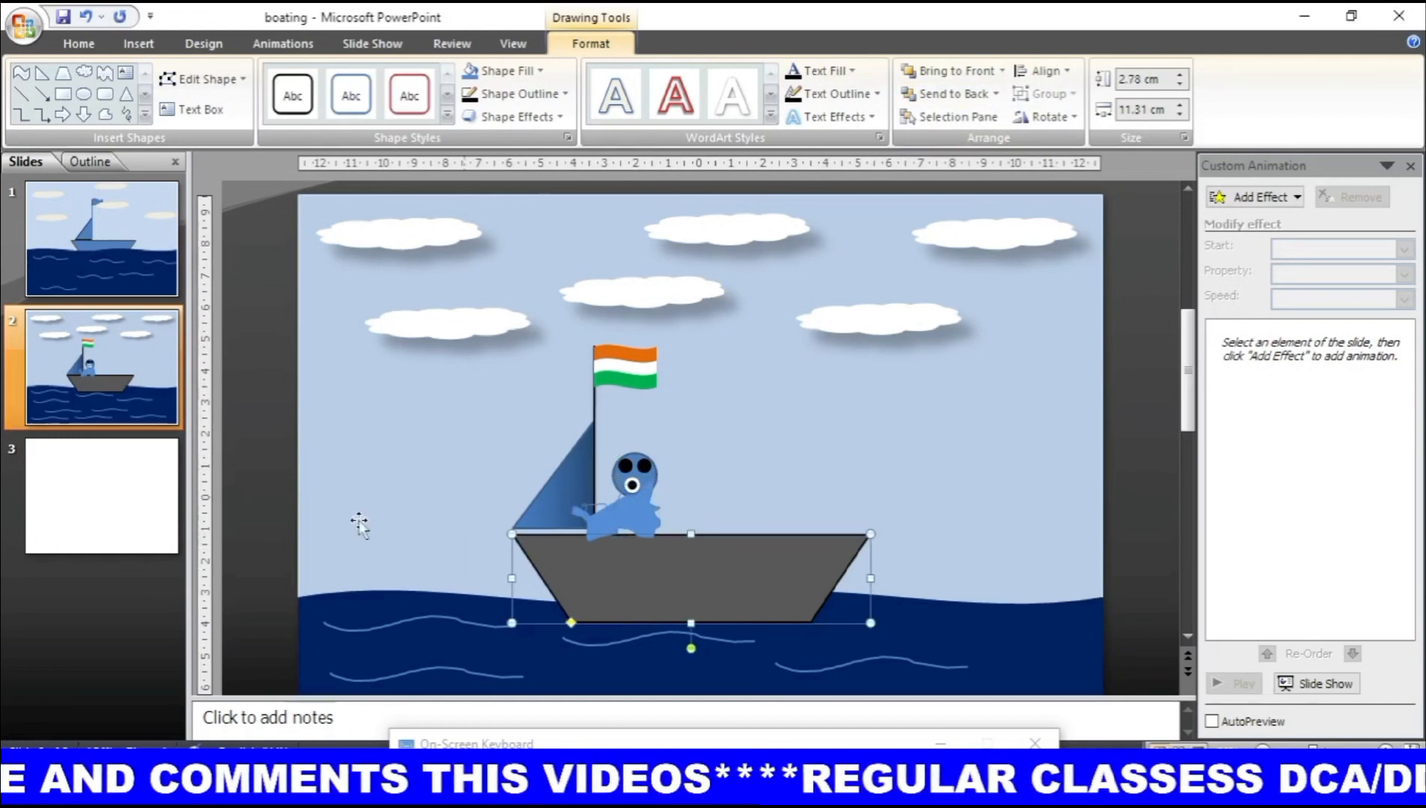
Step: Draw an oar line from the figure's hand down into the water, about 3.97 by 4.17 cm, with the thick purple line style
left_click(23, 95)
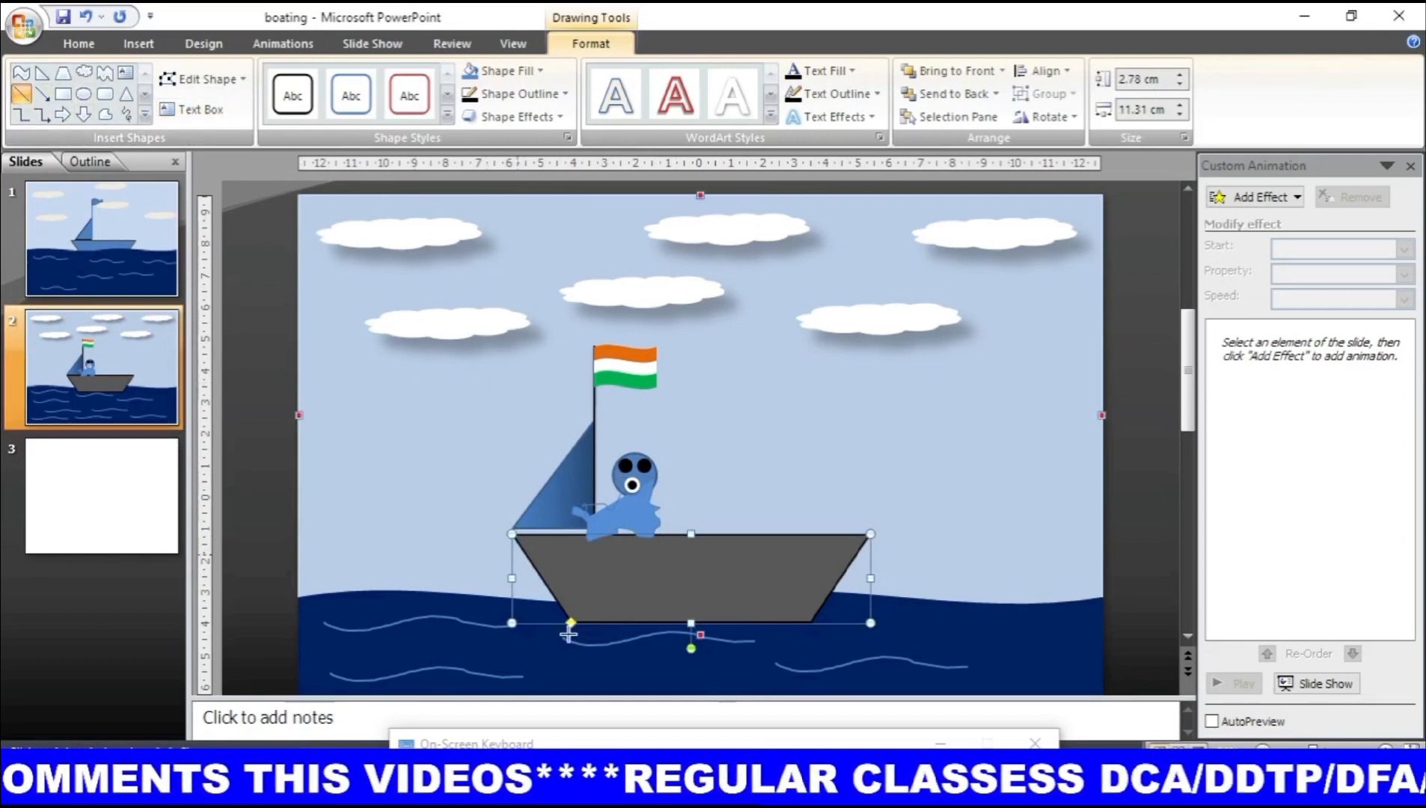
left_click_drag(474, 580, 591, 509)
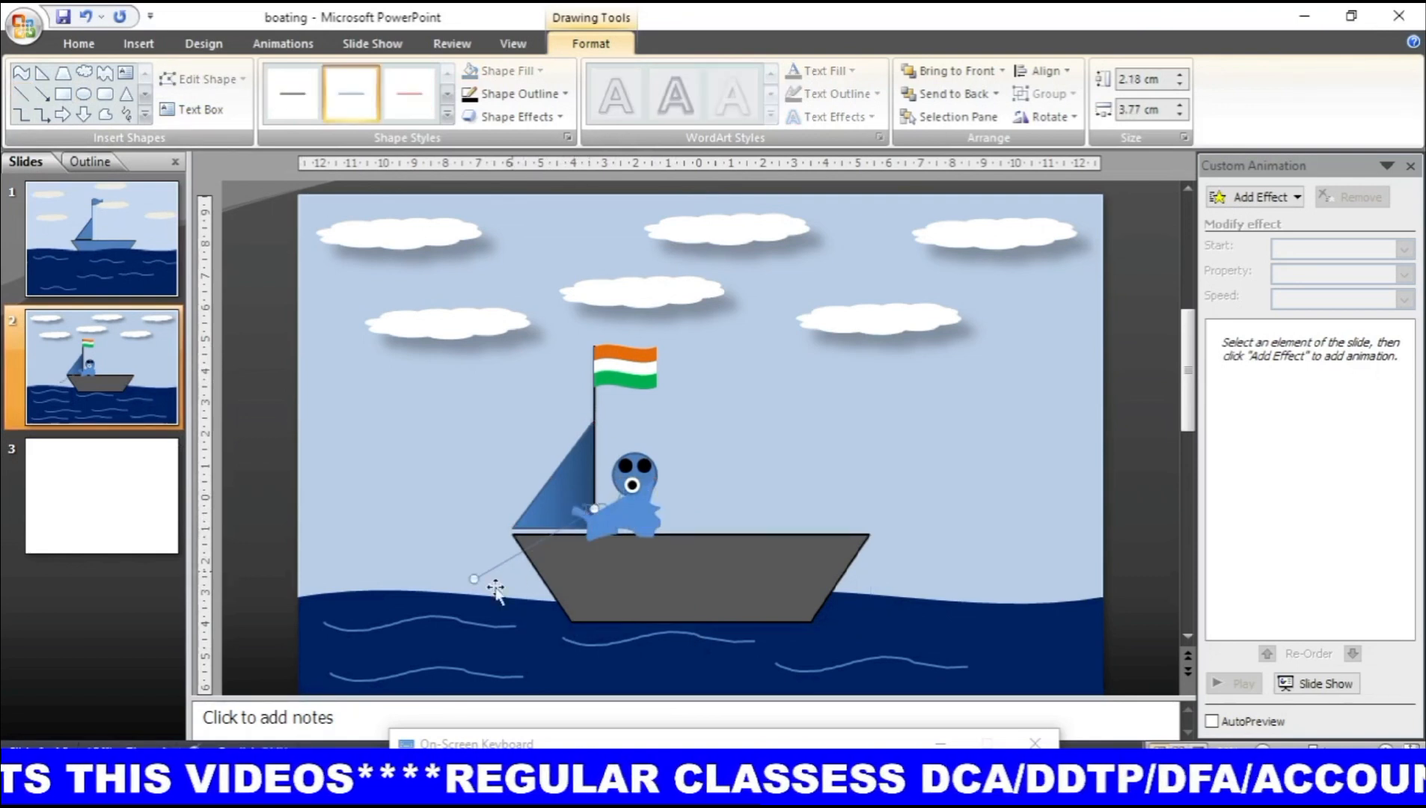
left_click_drag(473, 579, 465, 635)
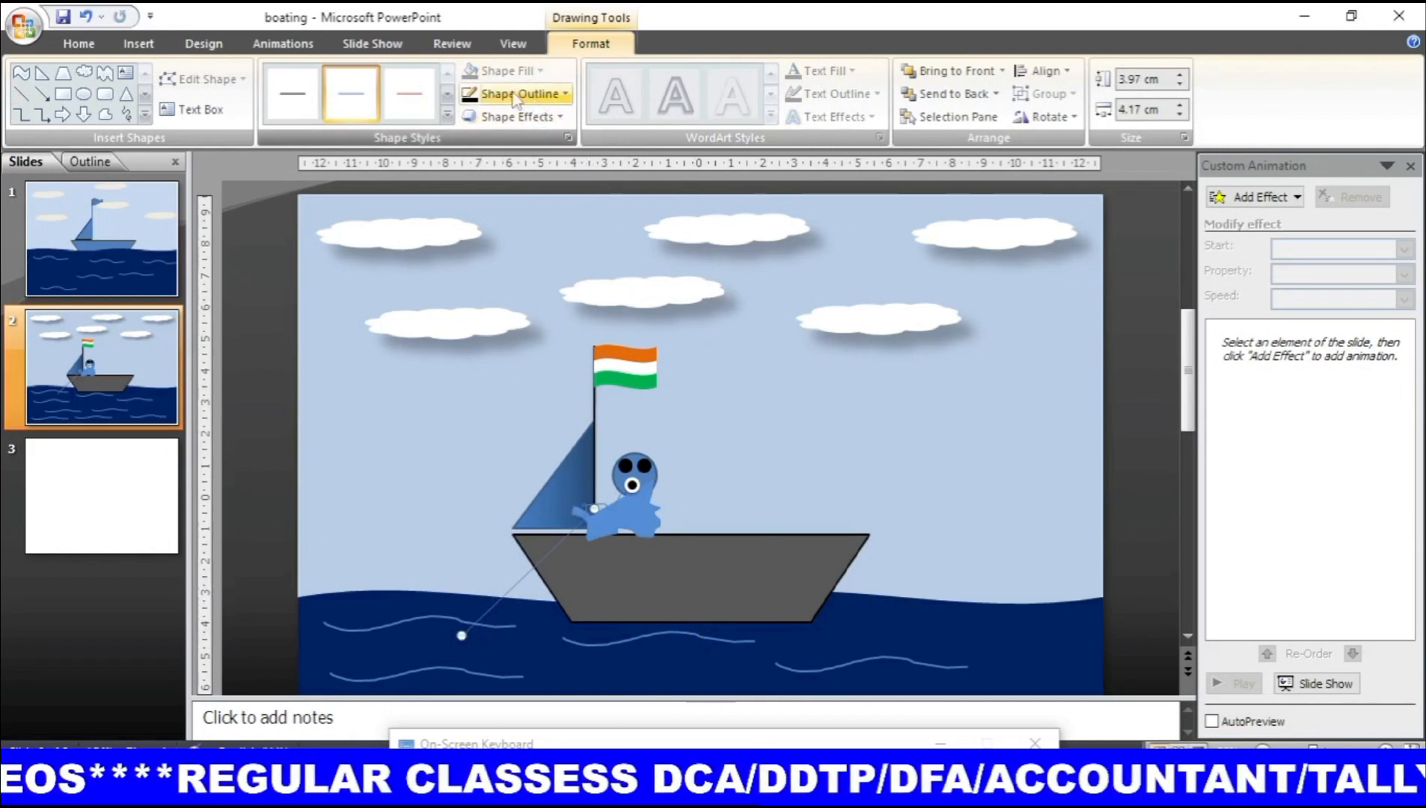
left_click(447, 116)
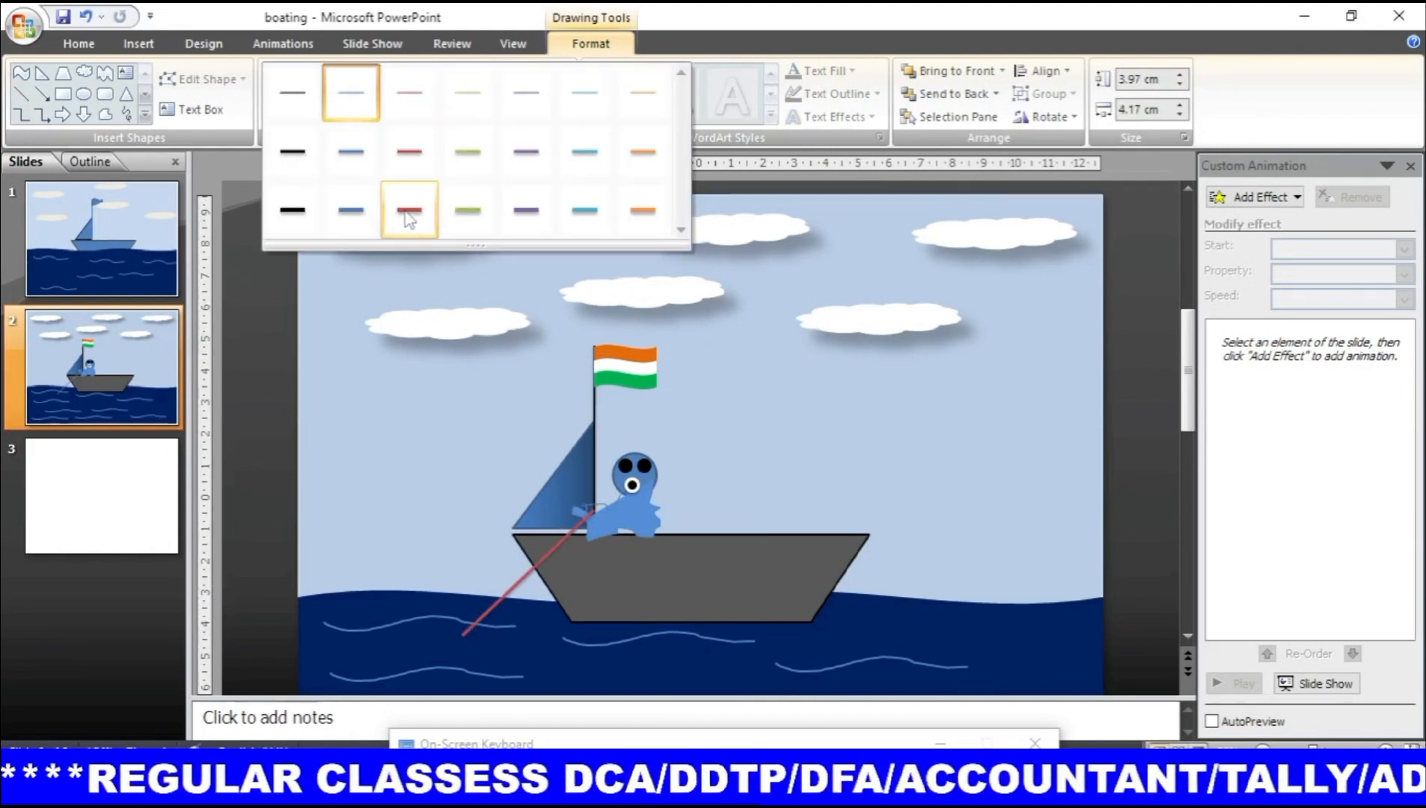
left_click(521, 219)
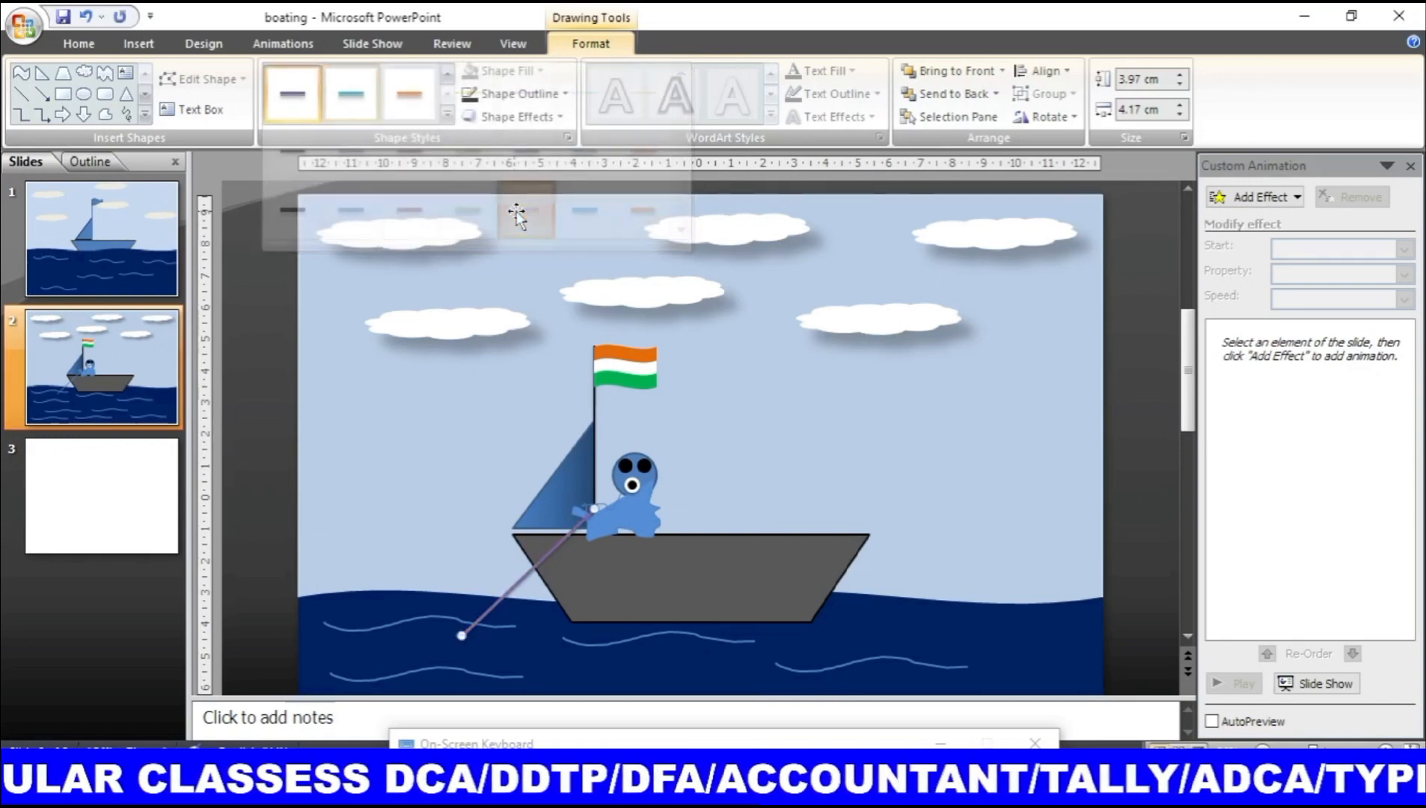
Step: Draw a rectangular paddle blade about 0.99 by 1.79 cm at the oar's lower end and rotate it to follow the oar
left_click(64, 96)
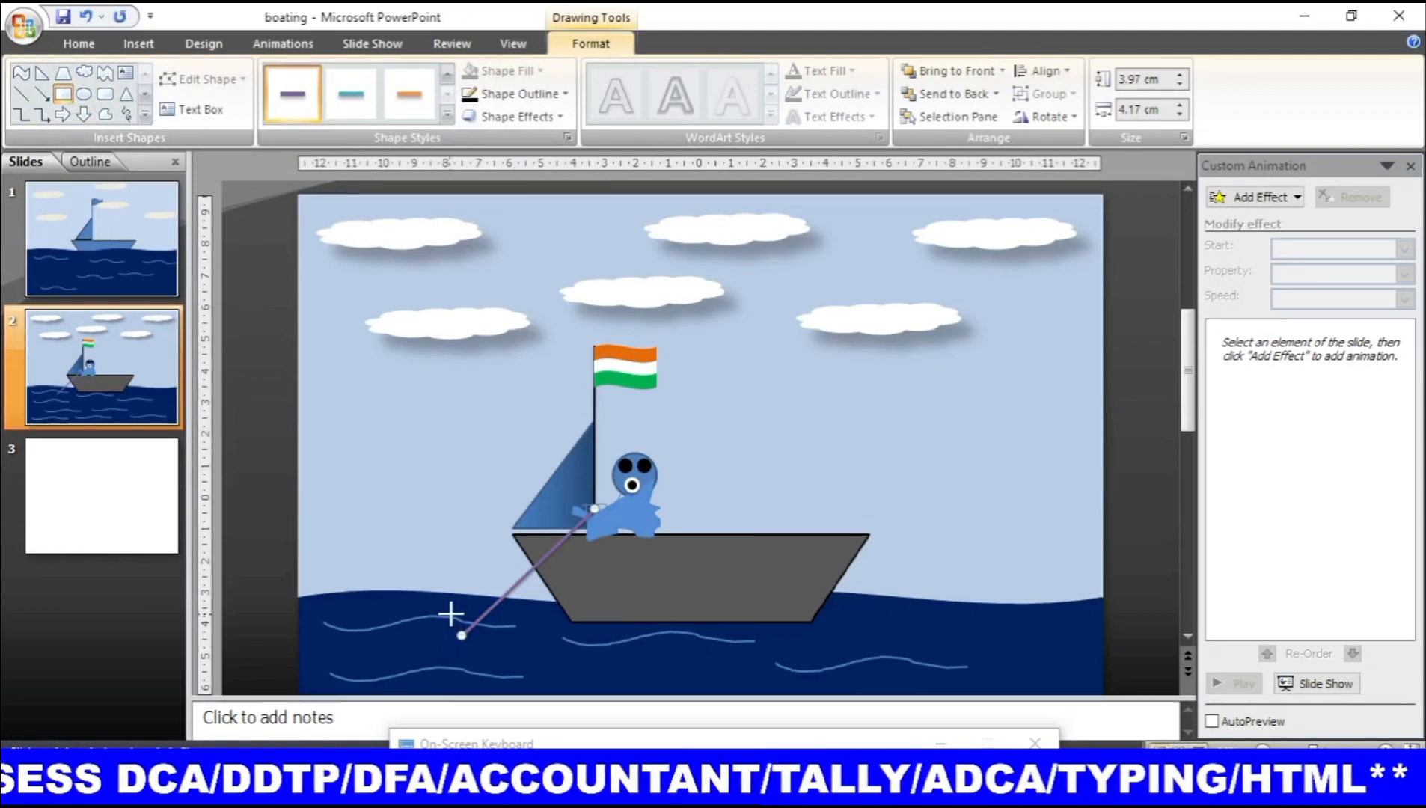
left_click_drag(451, 614, 509, 647)
left_click_drag(477, 591, 445, 594)
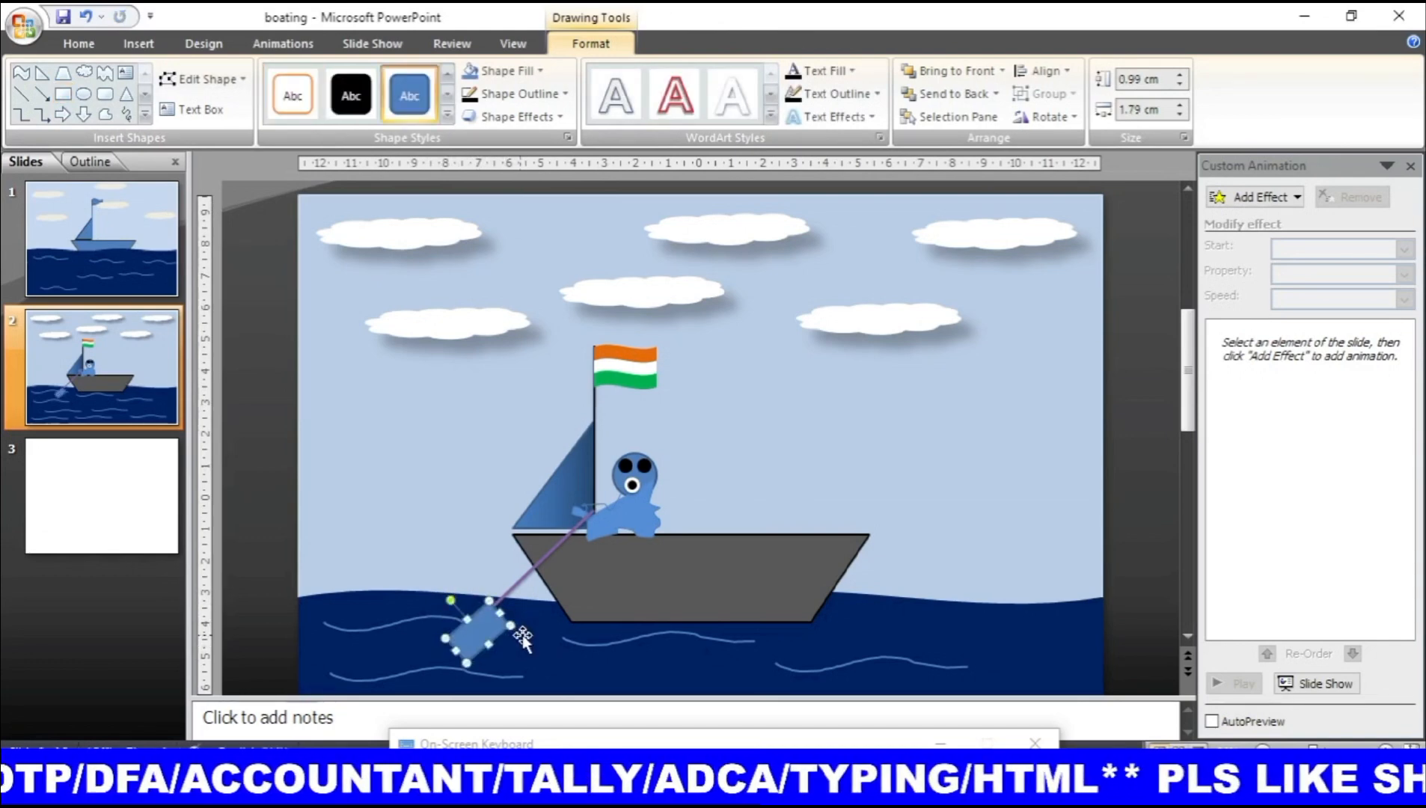
key("ctrl+z")
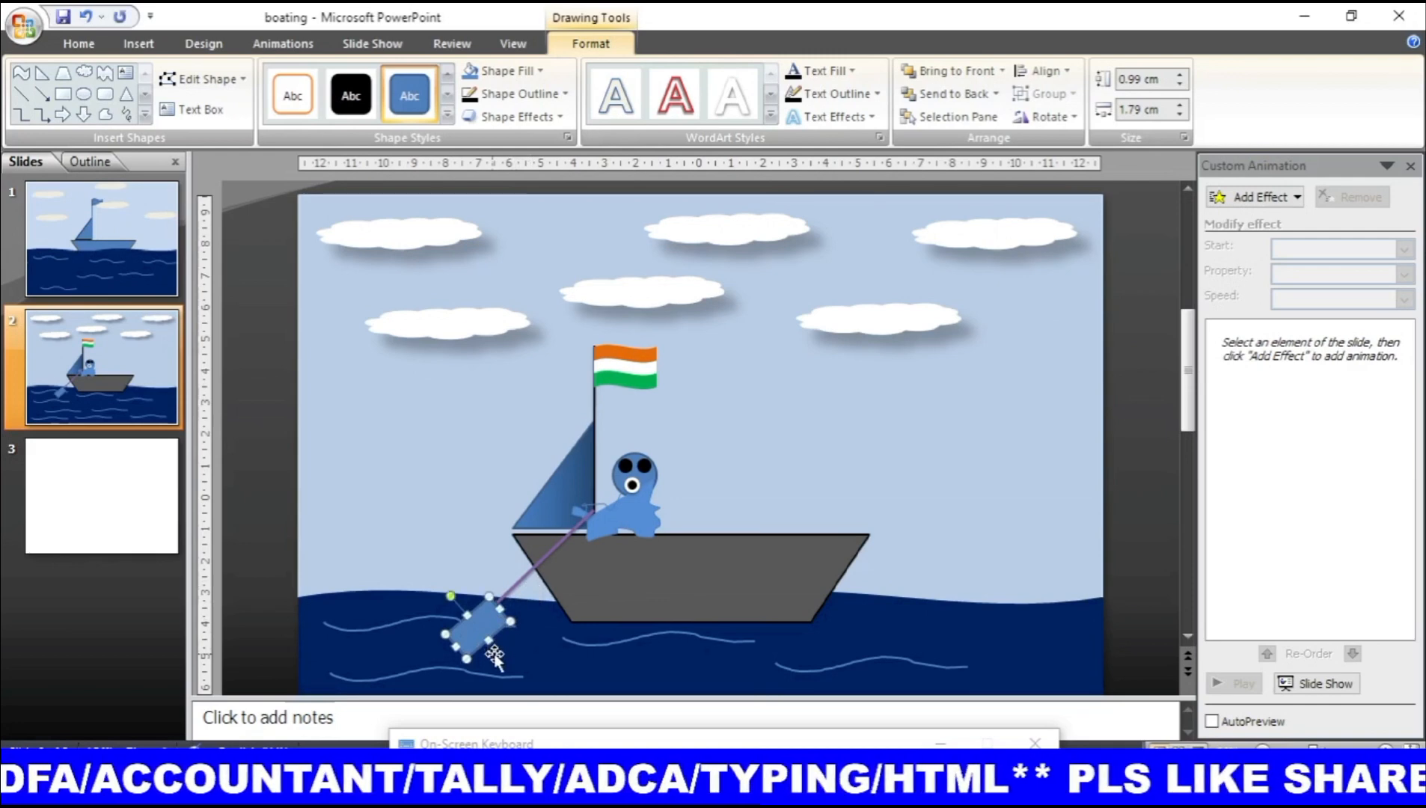
Step: Group the paddle blade with the oar, the figure's body and eyes, the sail, mast, flag and hull
left_click(519, 582, "shift")
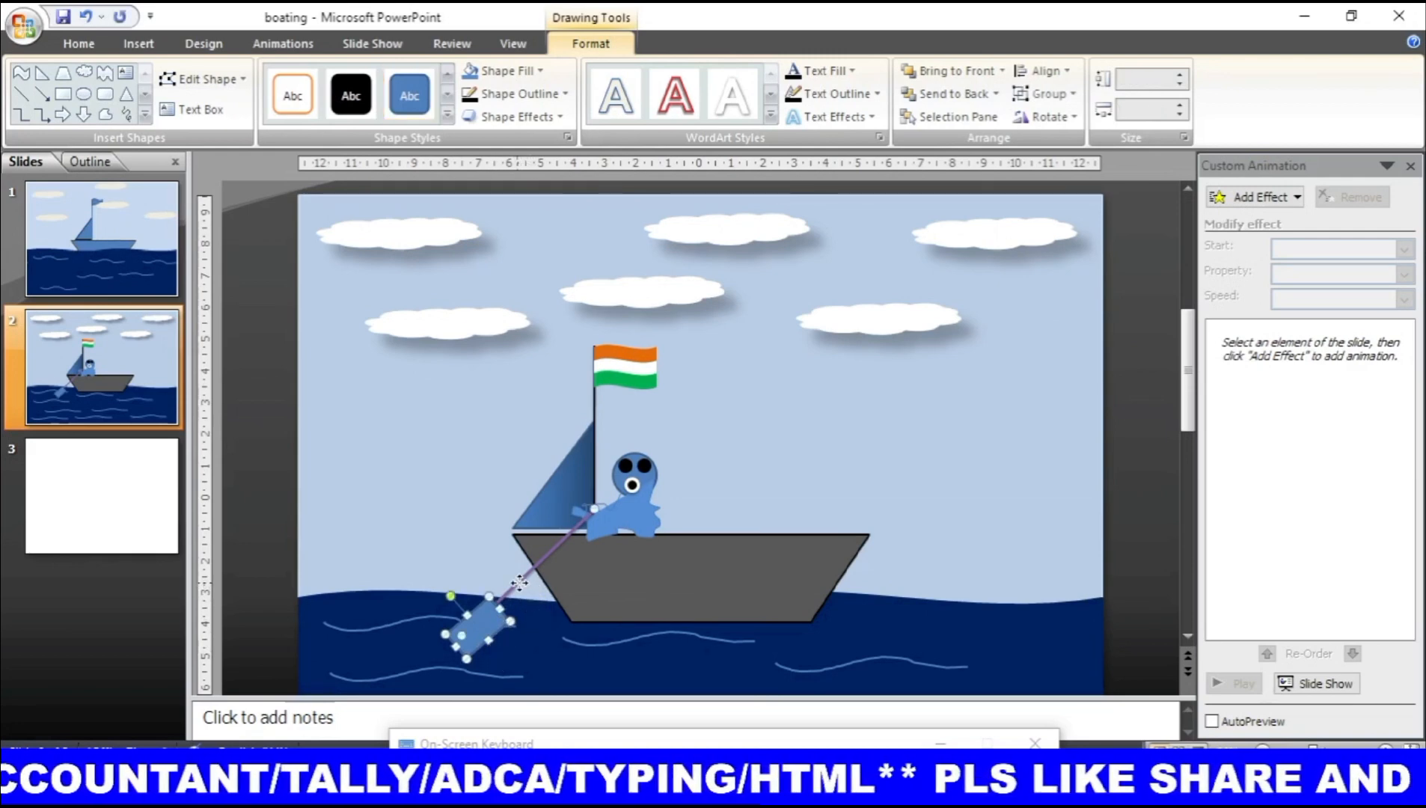
left_click(622, 511, "shift")
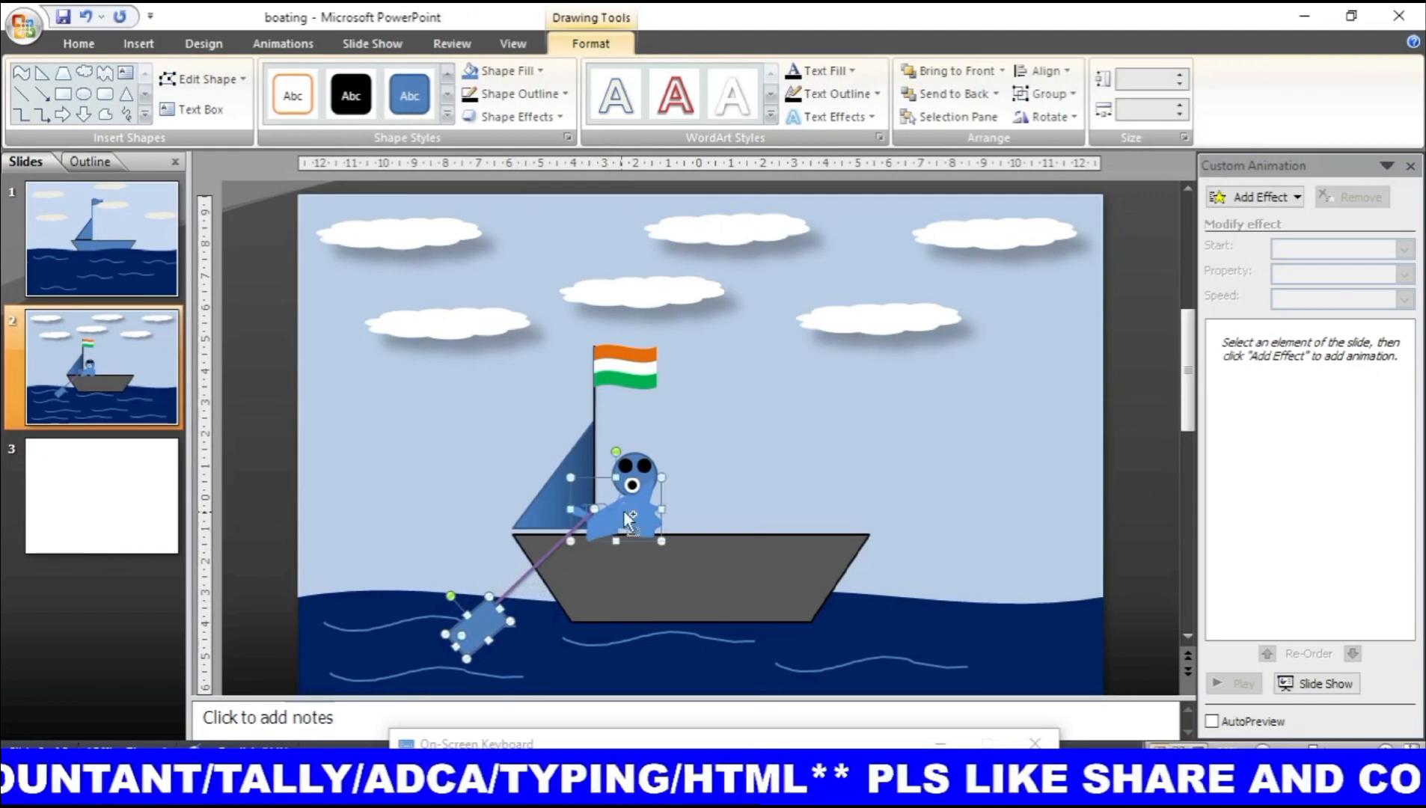
left_click(635, 468, "shift")
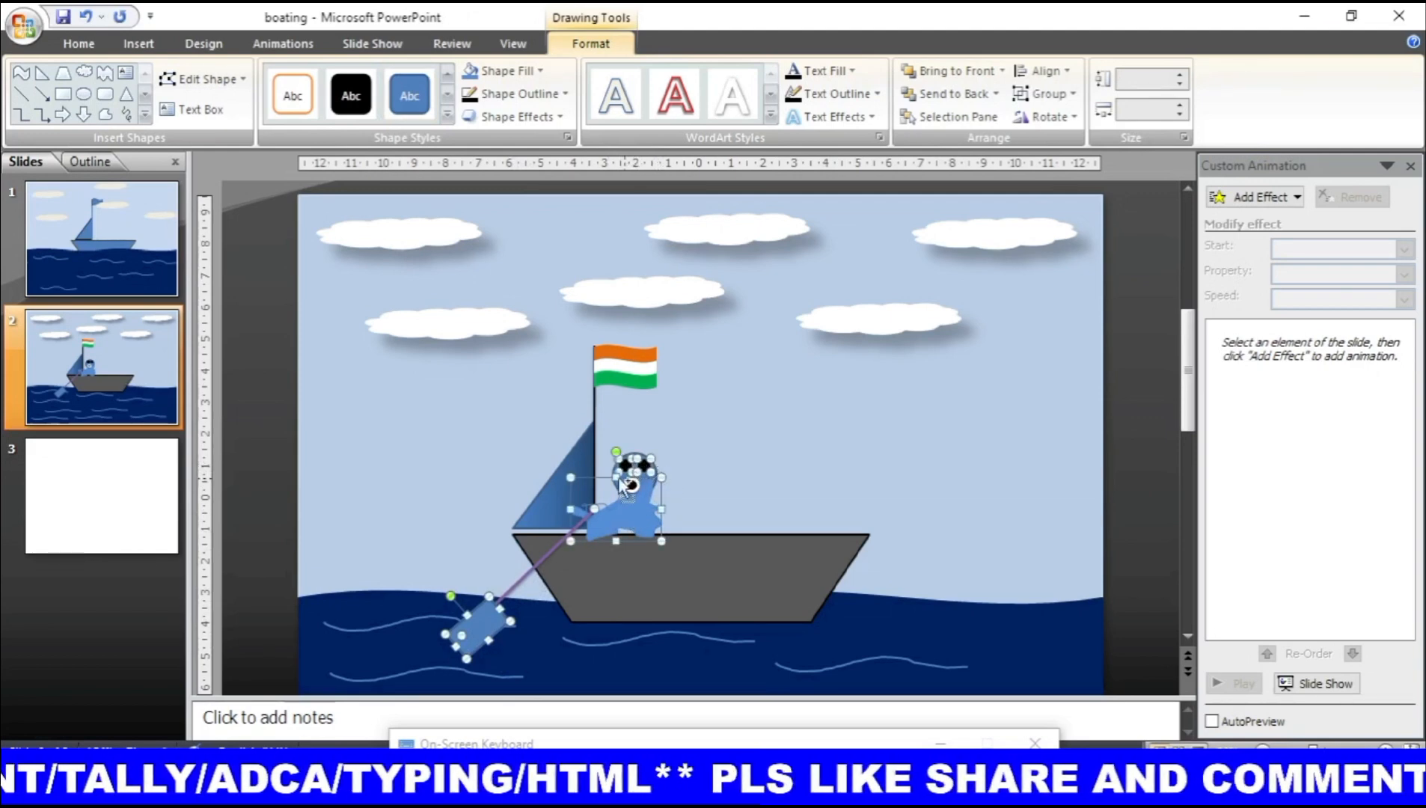
left_click(578, 453, "shift")
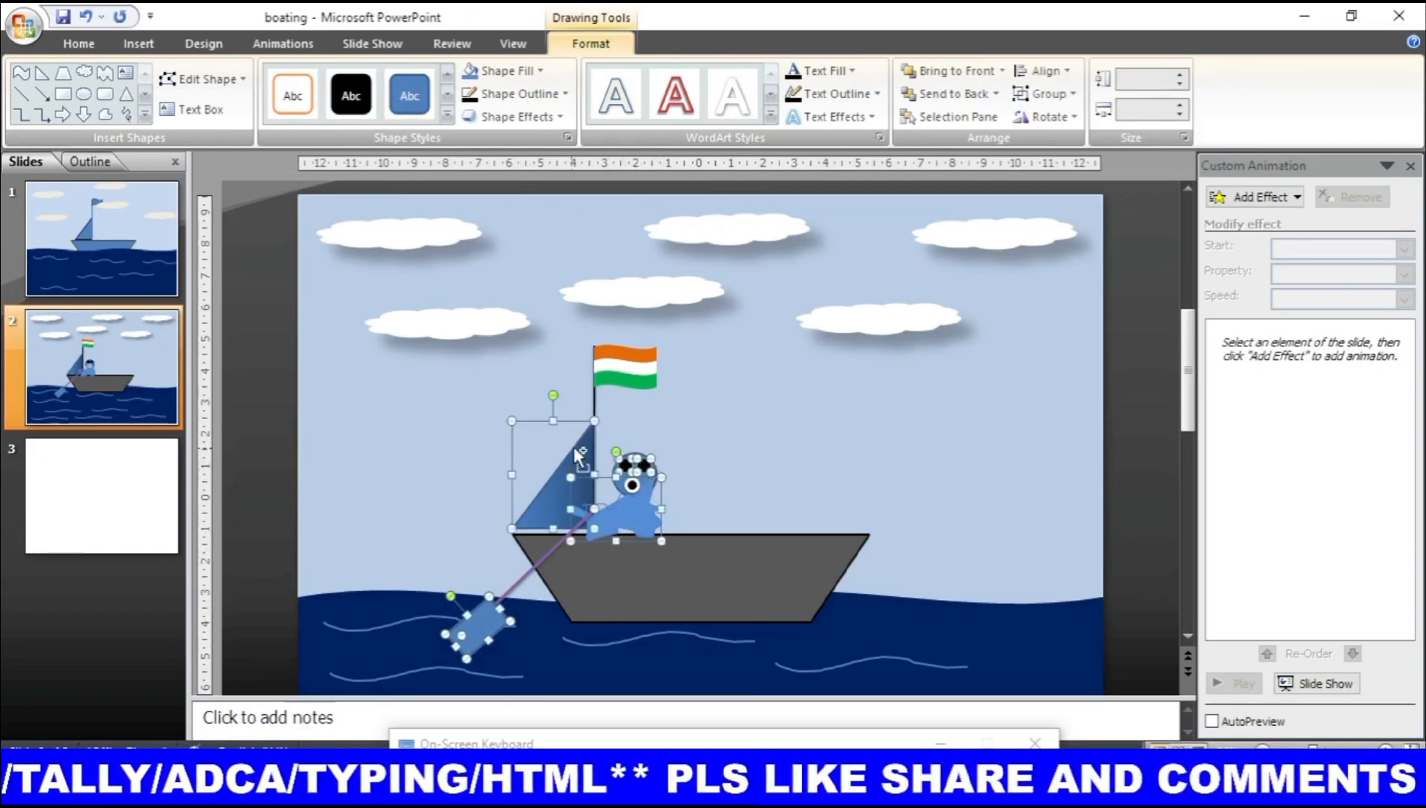
left_click(596, 398, "shift")
left_click(620, 379, "shift")
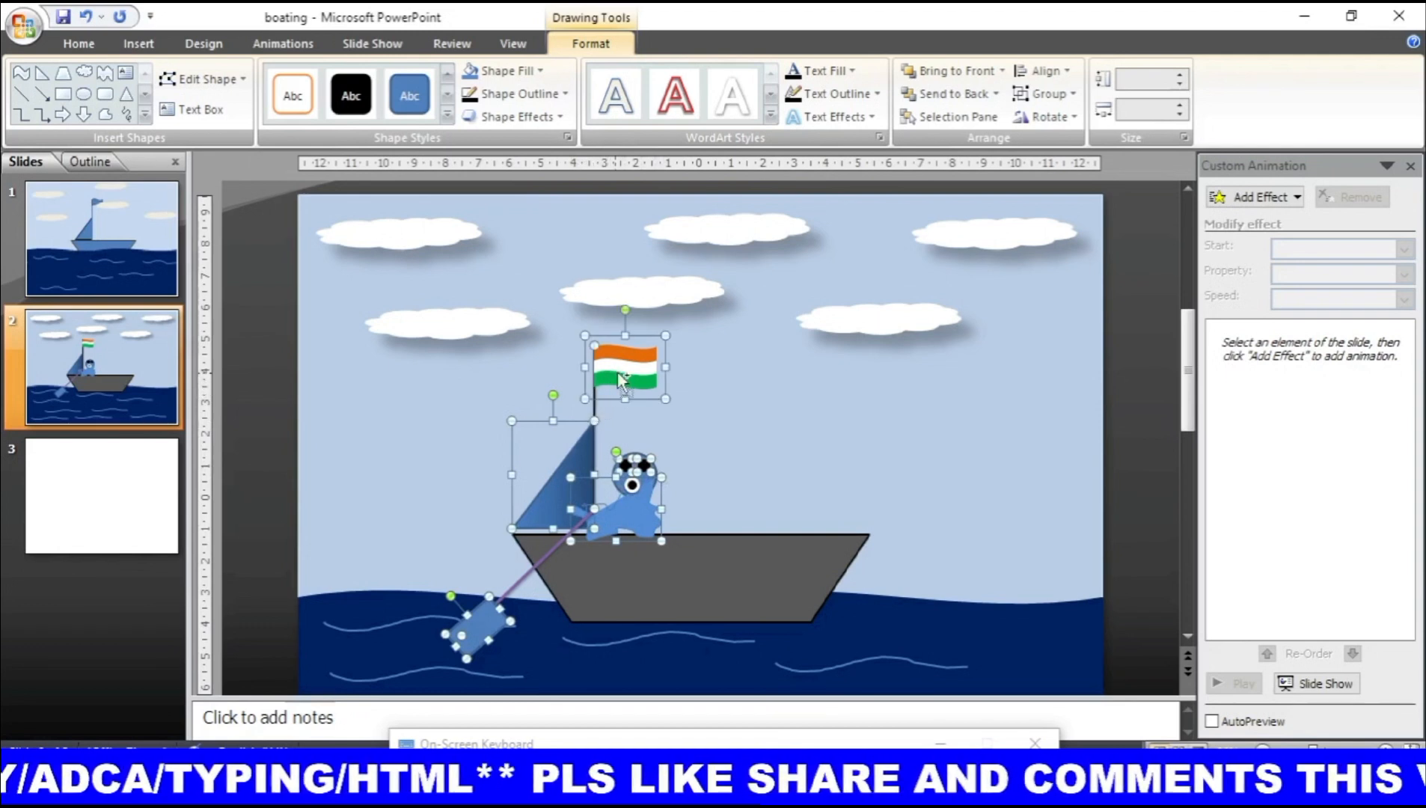
left_click(718, 589, "shift")
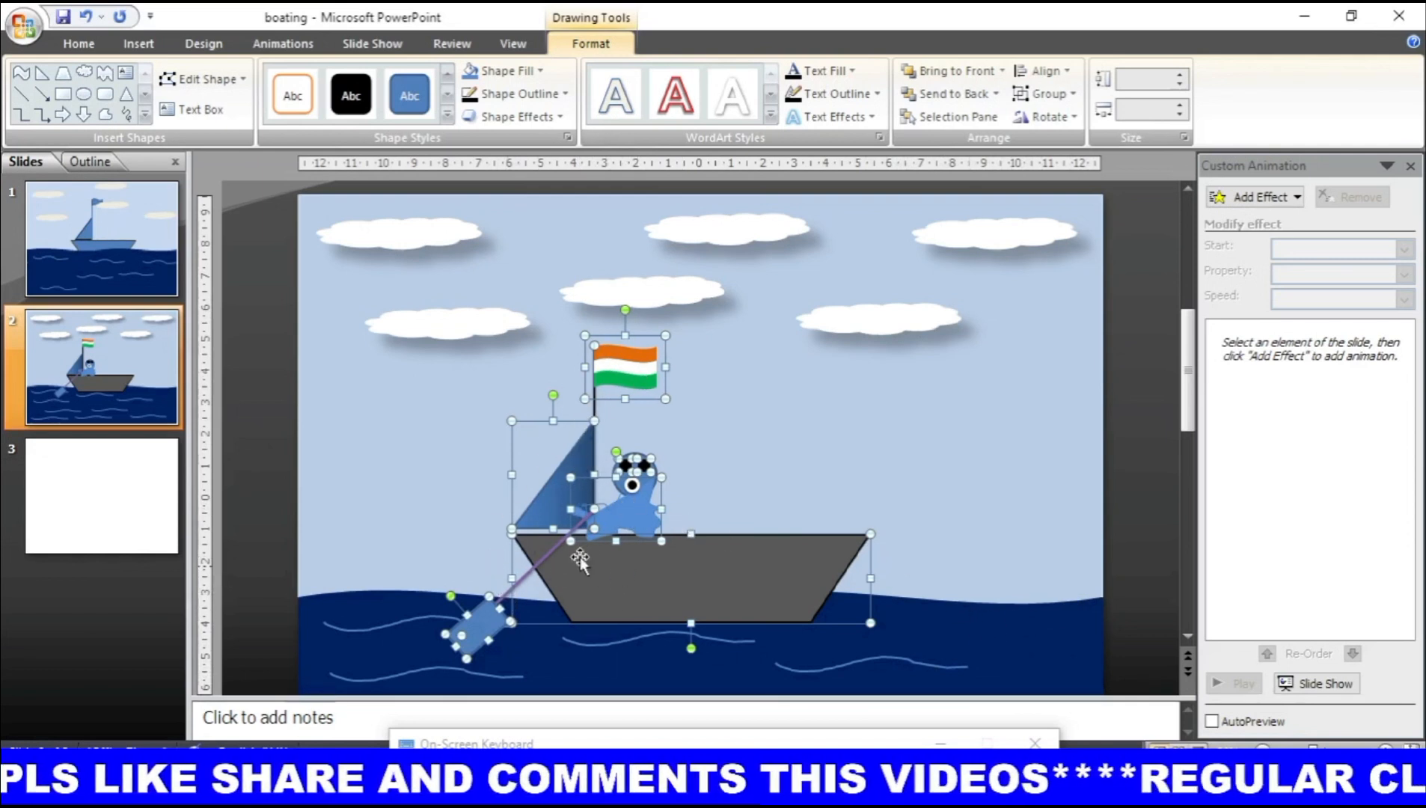
left_click(1061, 106)
left_click(1066, 119)
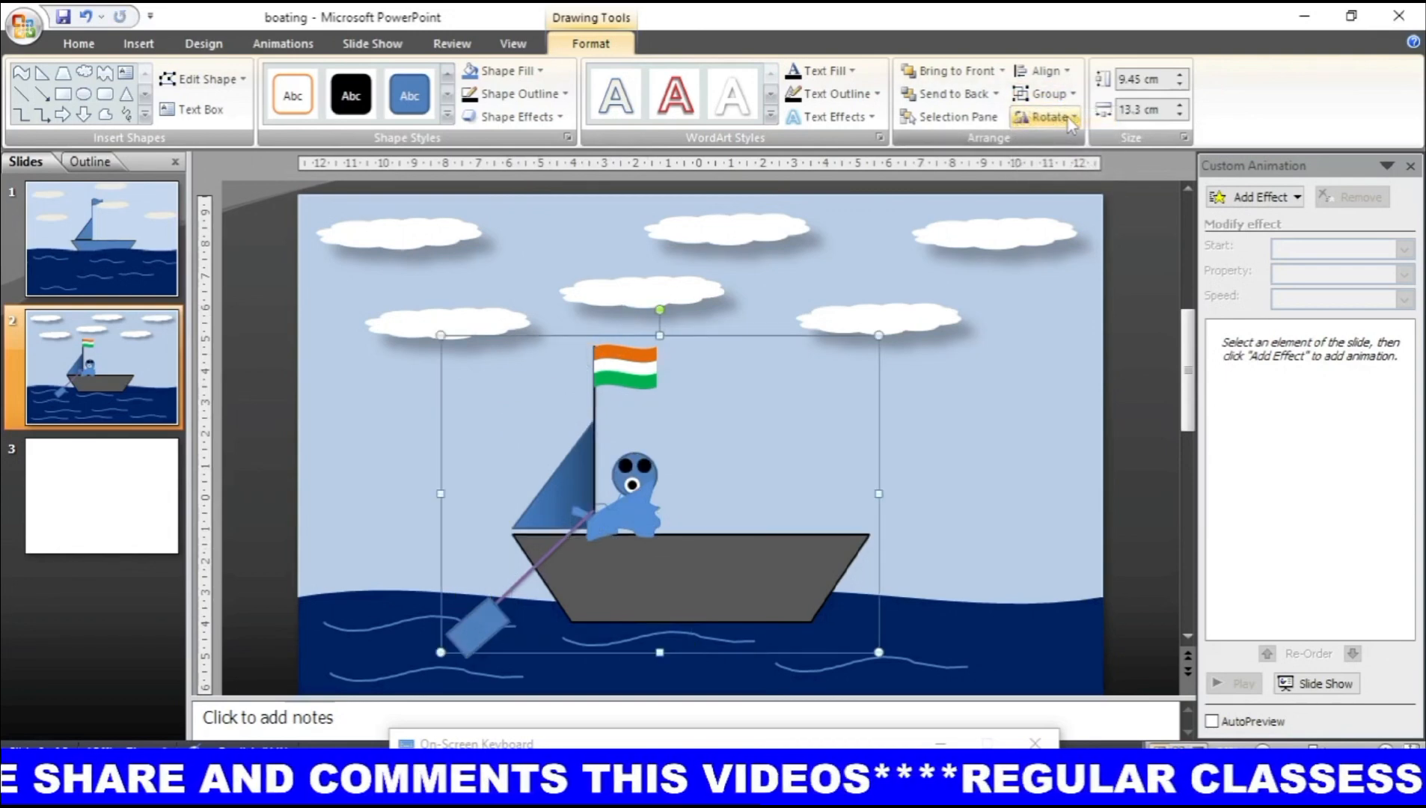
left_click_drag(737, 464, 780, 473)
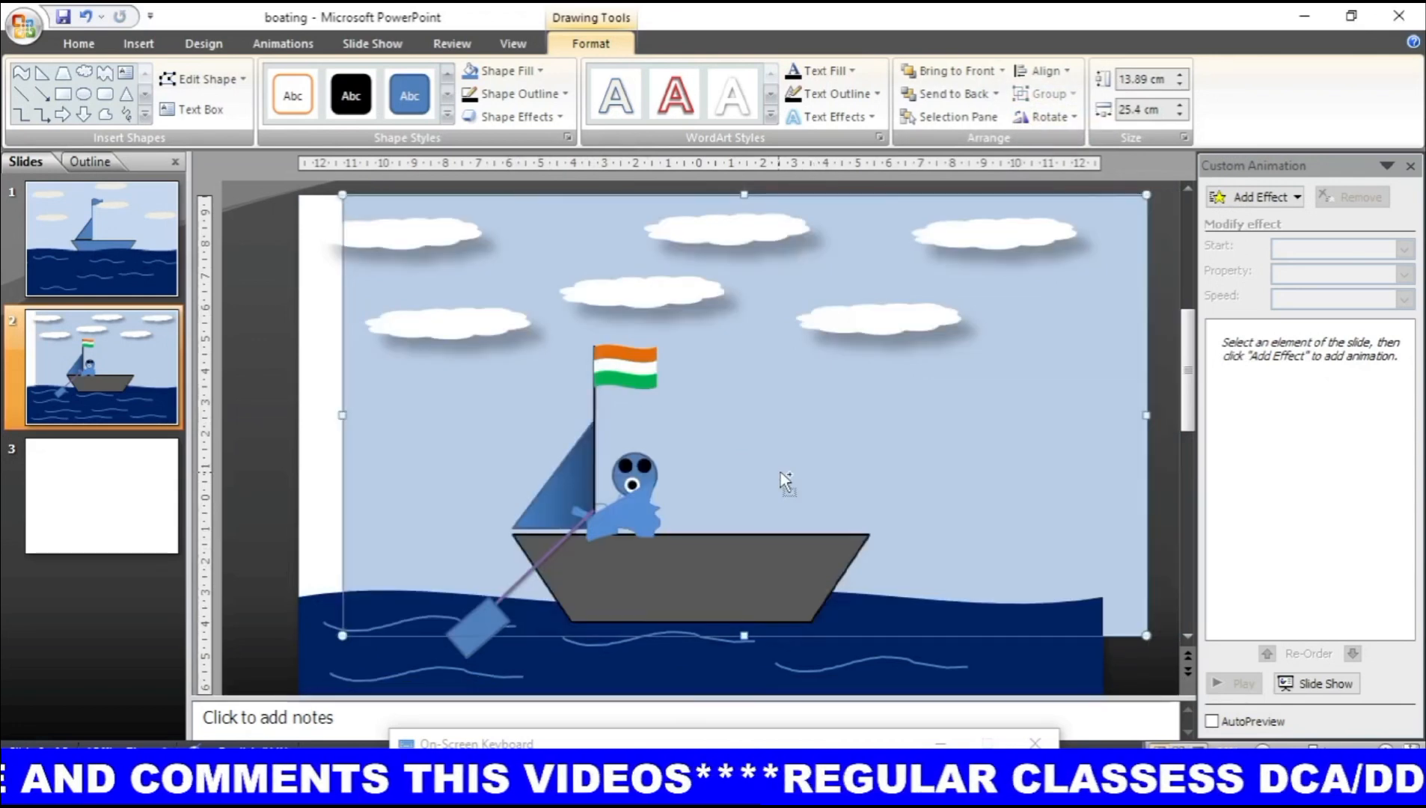
key("ctrl+z")
key("ctrl+z")
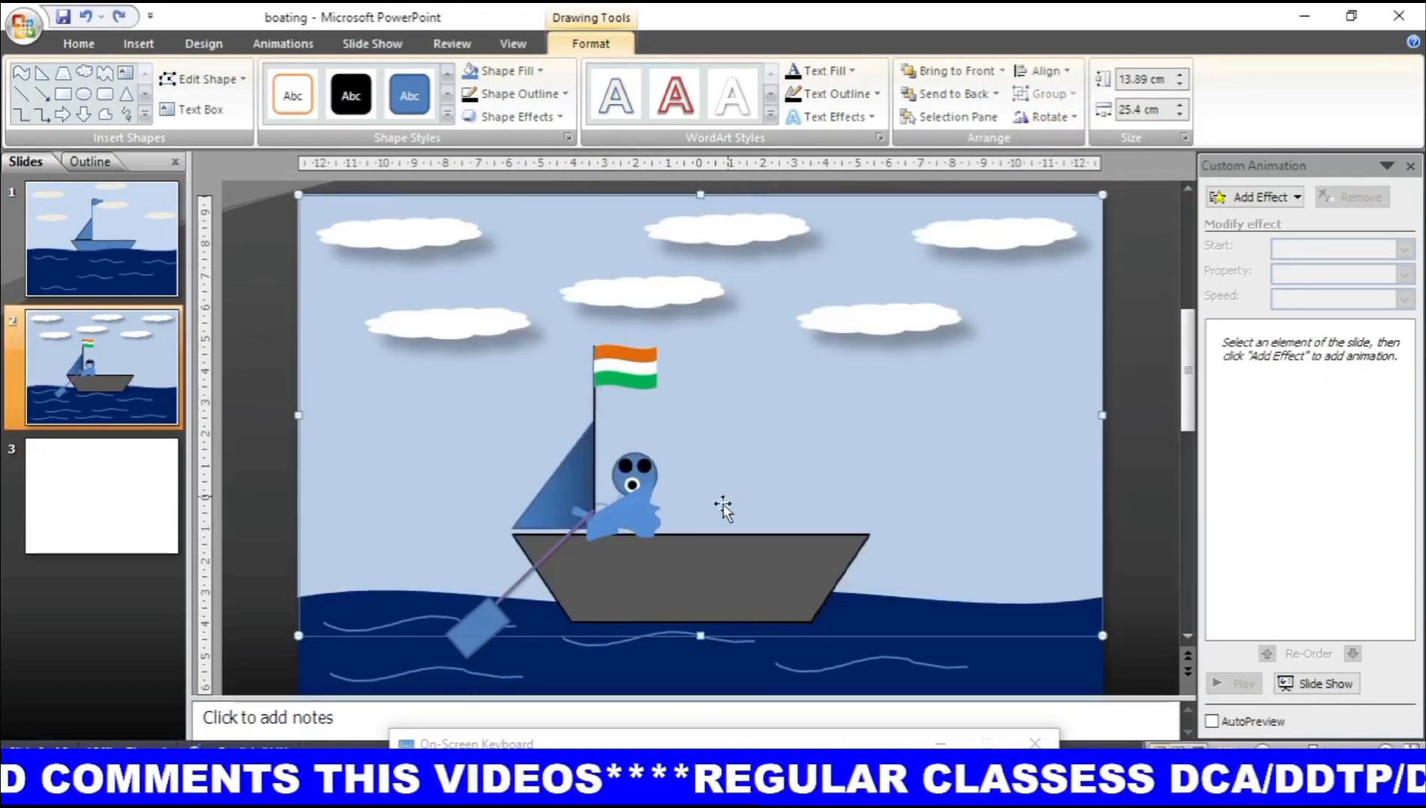
Step: Add the figure's oval face to the boat group
left_click(679, 548)
mouse_move(679, 549)
left_mouse_down()
mouse_move(727, 546)
mouse_move(680, 548)
left_mouse_up()
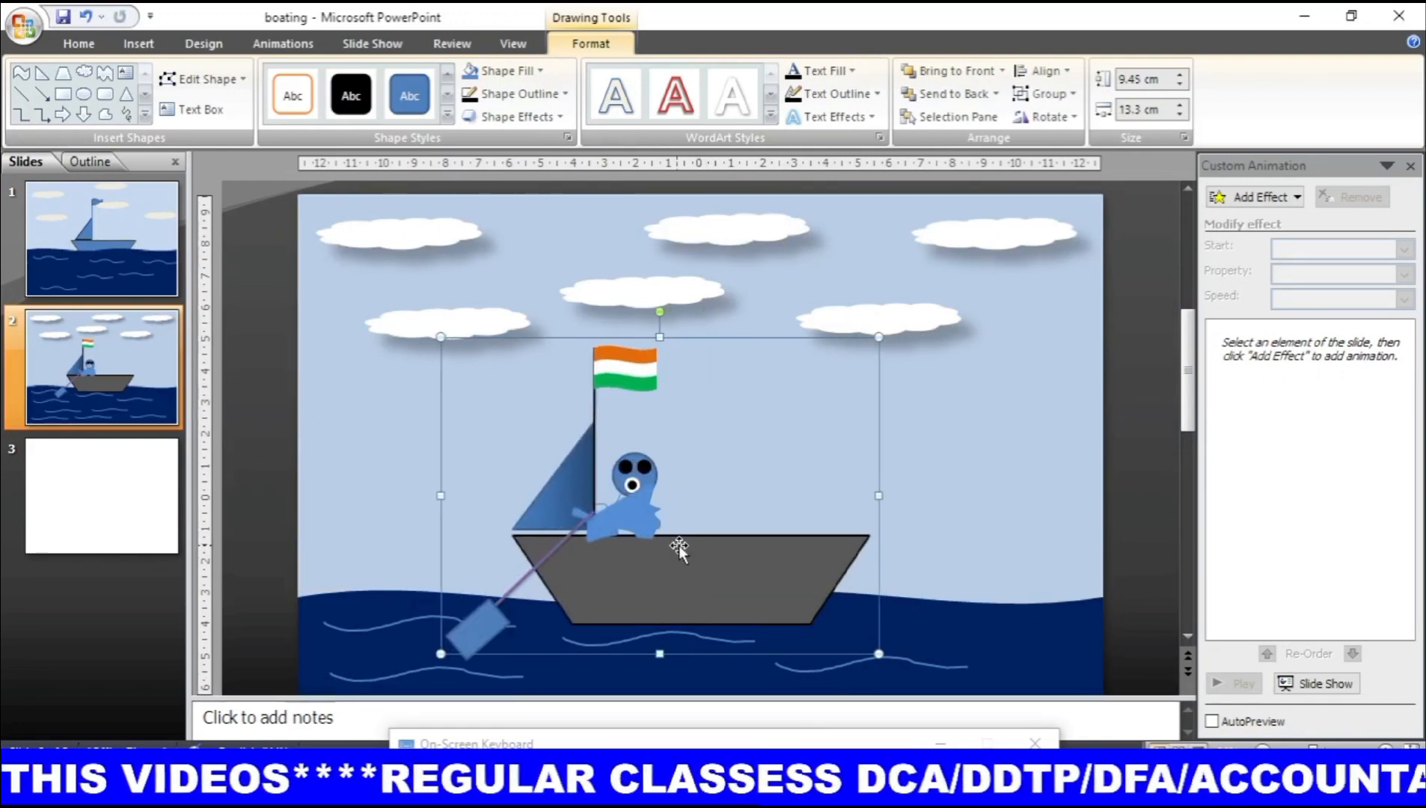
left_click(660, 475)
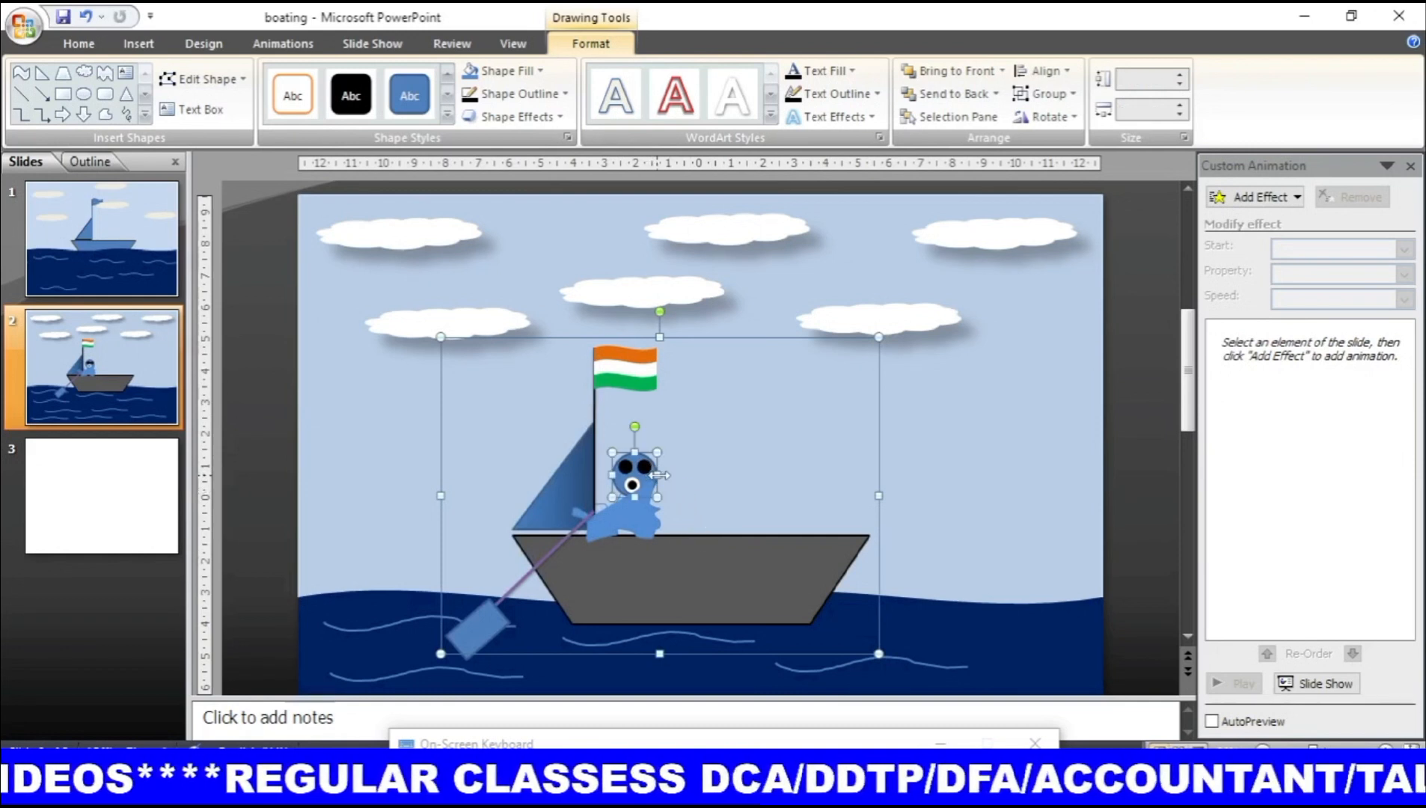
left_click(1059, 93)
left_click(1067, 120)
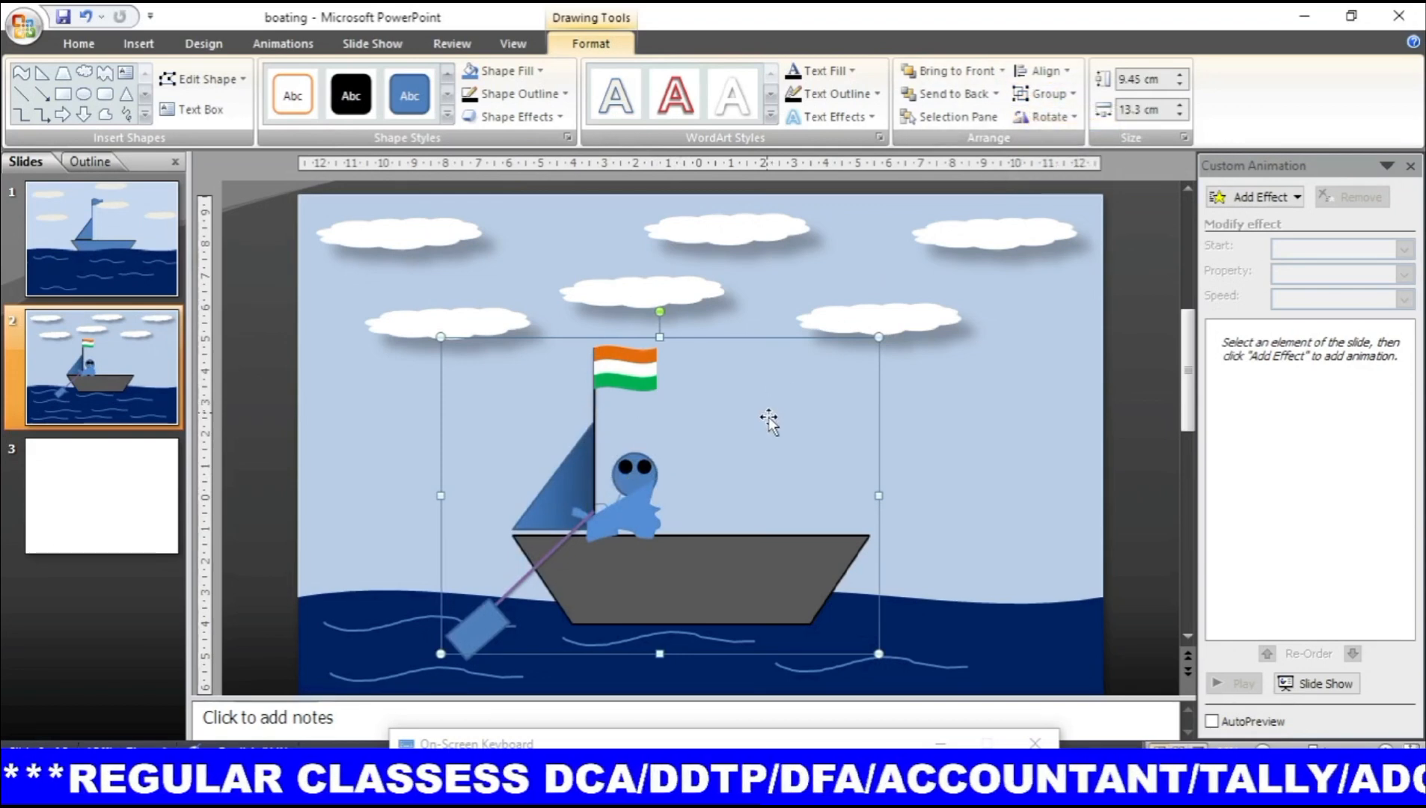
Step: Undo the accidental shift of the sky background and move the grouped boat slightly right and down
left_click_drag(770, 420, 803, 423)
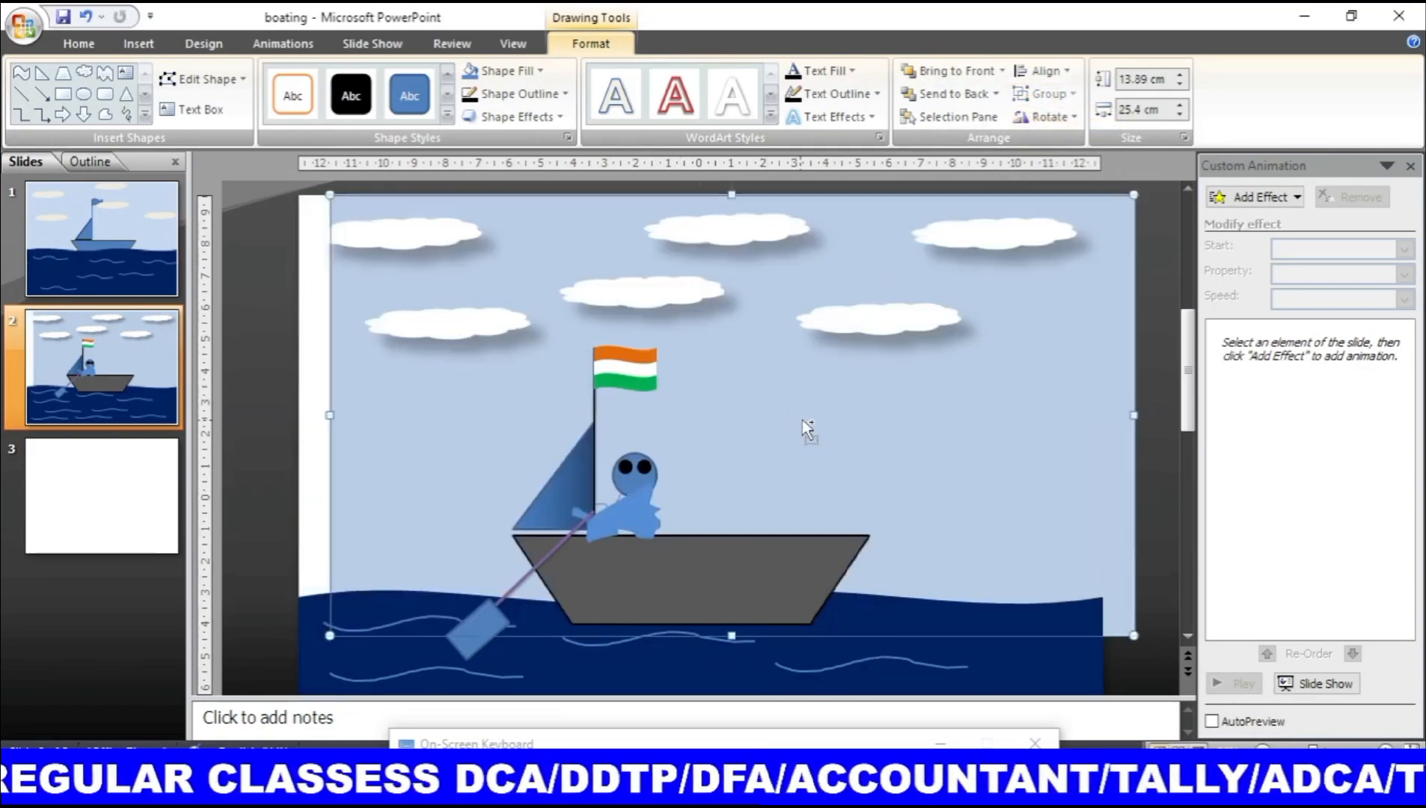
key("ctrl+z")
left_click(625, 513)
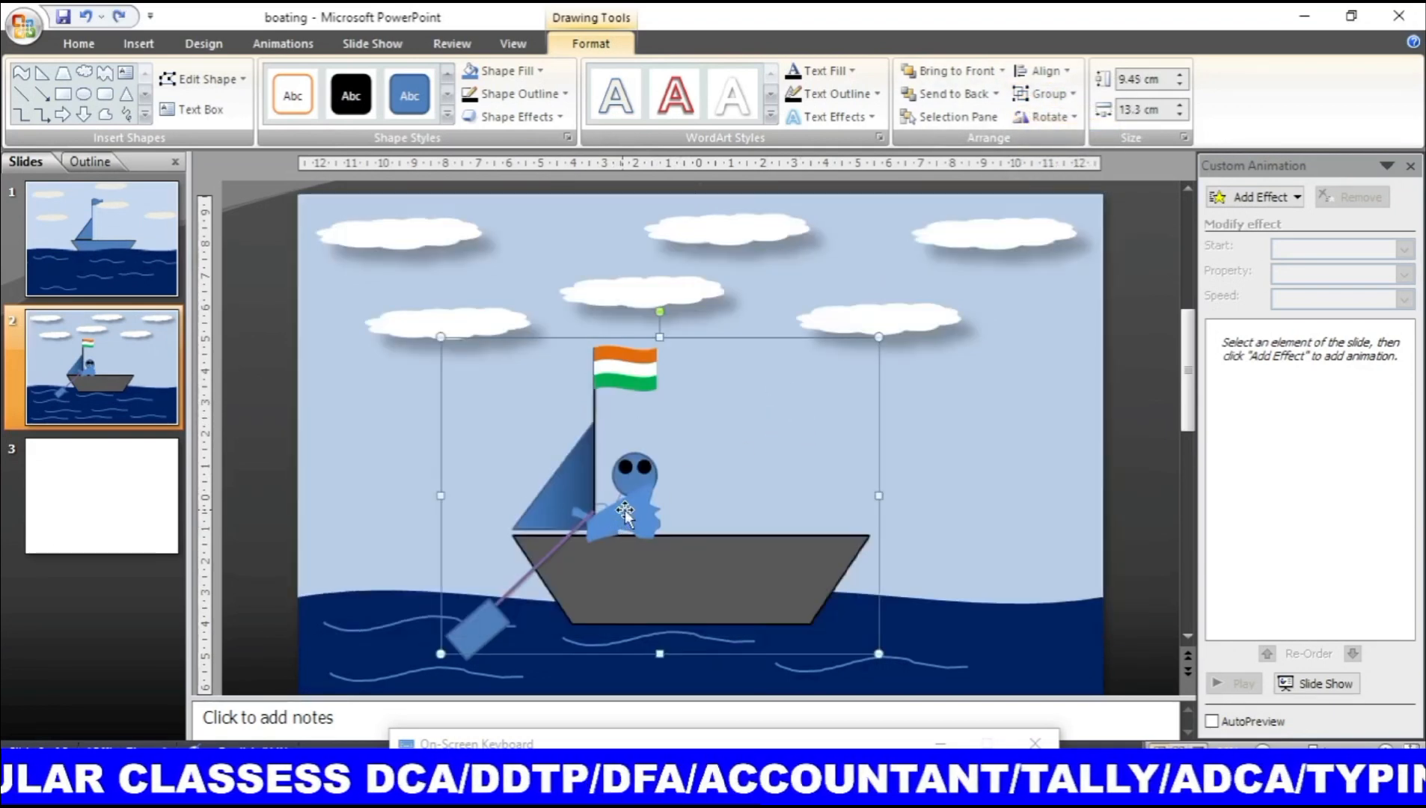
left_click_drag(625, 513, 658, 514)
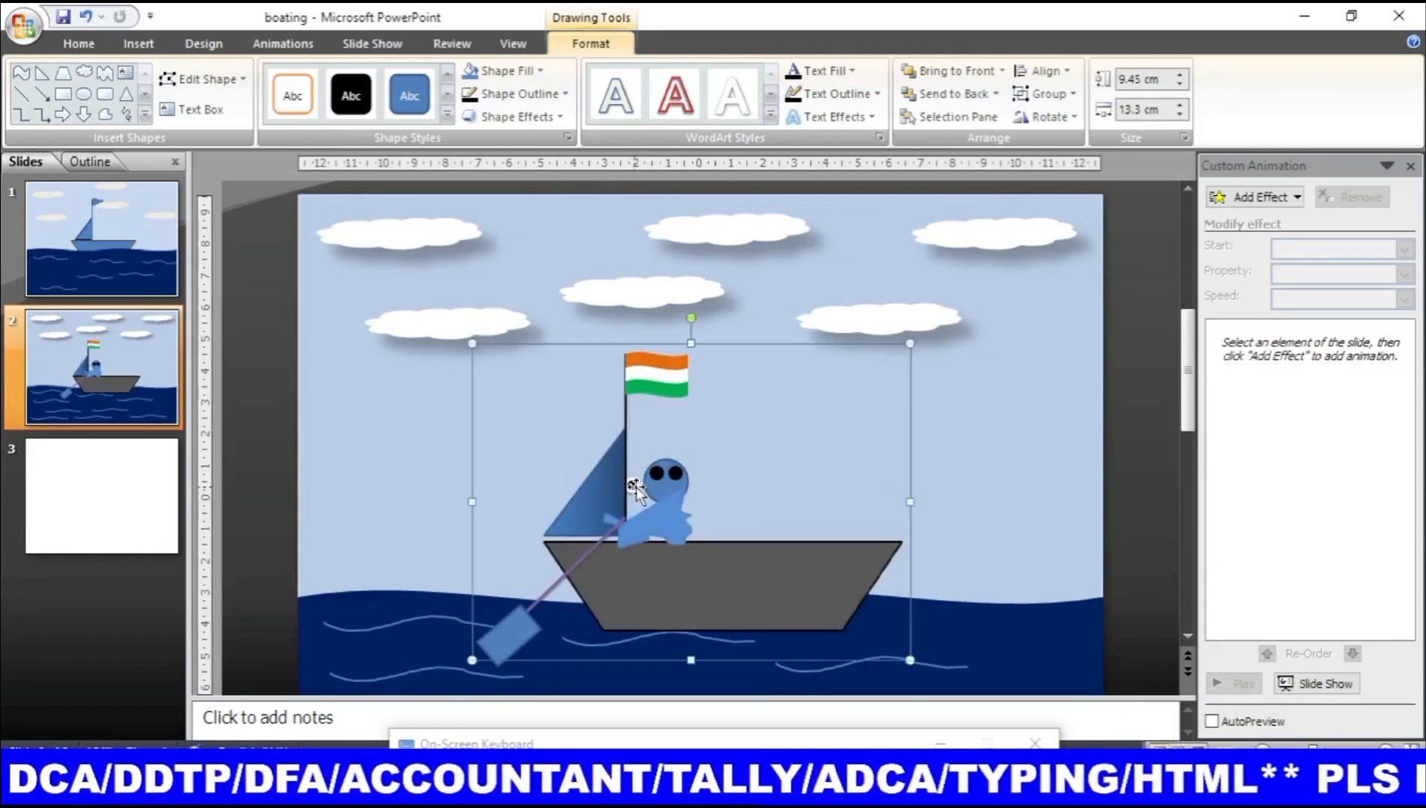
Step: Bring the small mouth circle to the front and nudge it onto the face below the eyes
left_click(635, 486)
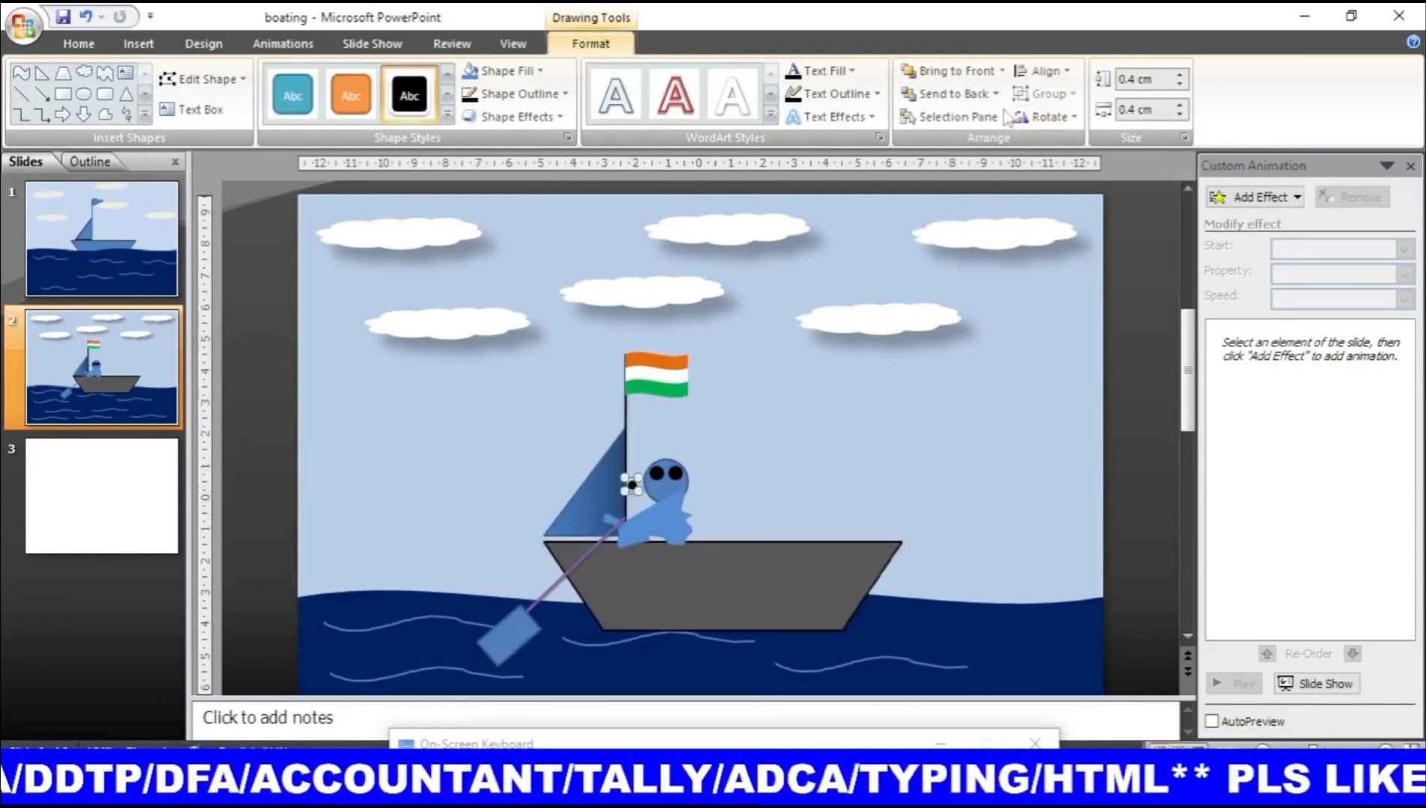
left_click(981, 76)
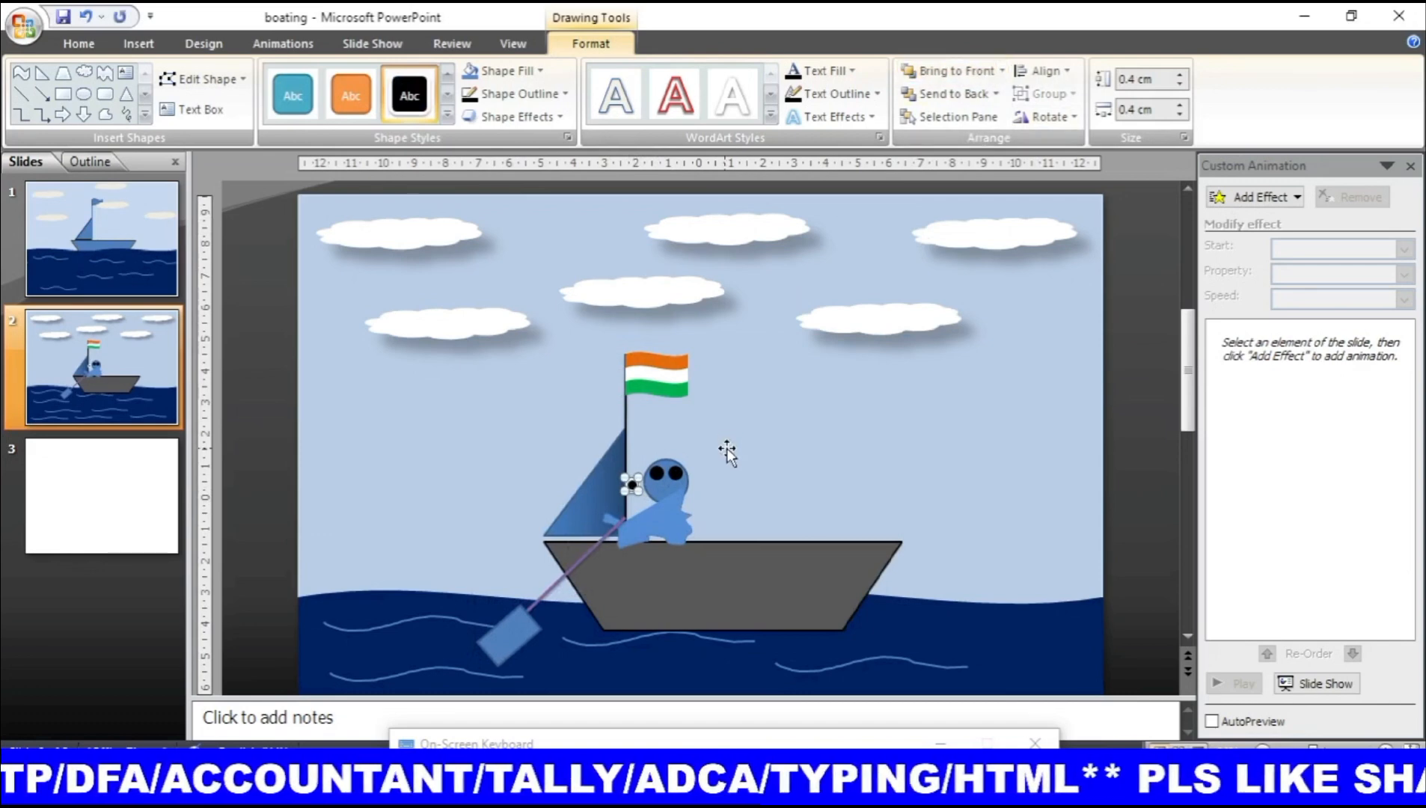
key("Right")
key("Right")
key("Right")
key("Right")
key("Down")
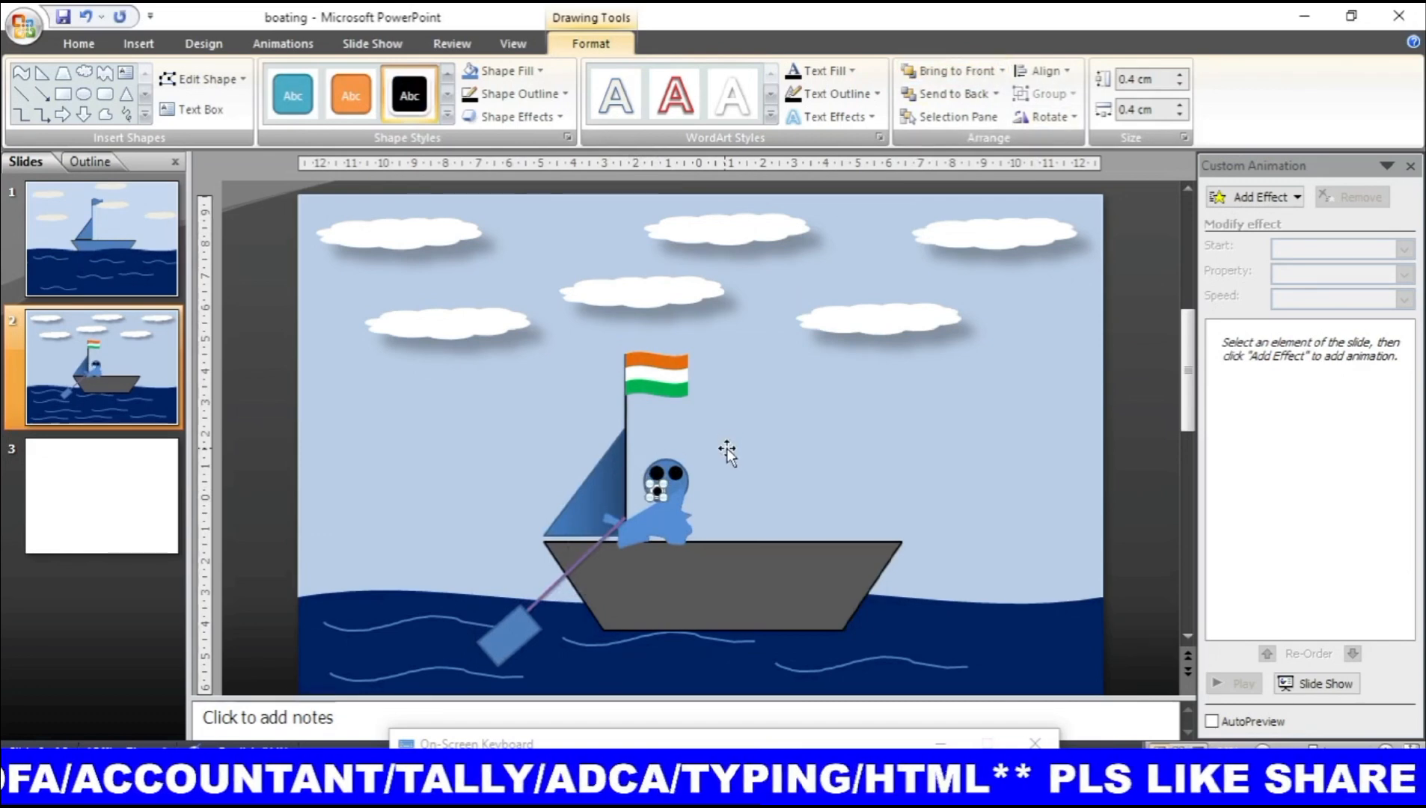
key("Right")
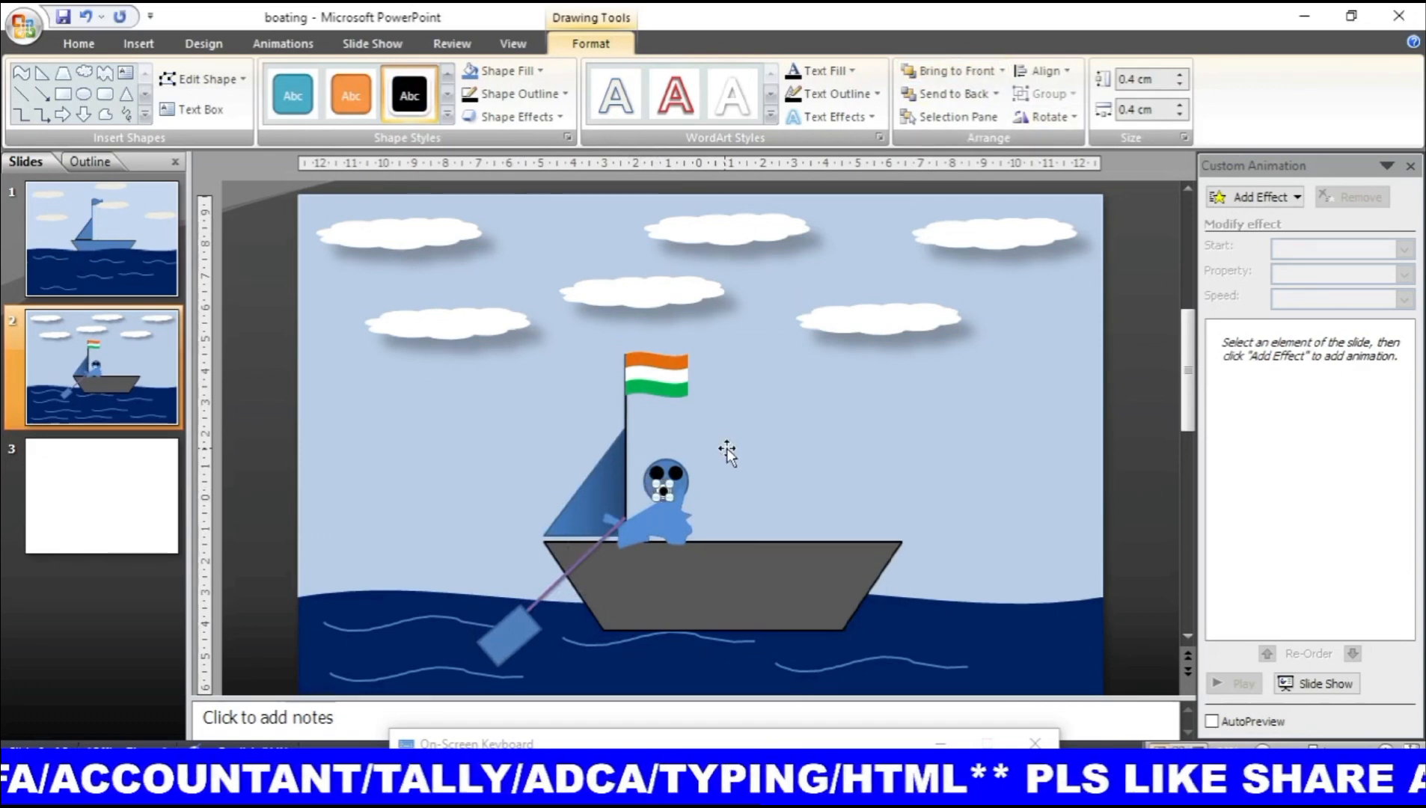
left_click(674, 525)
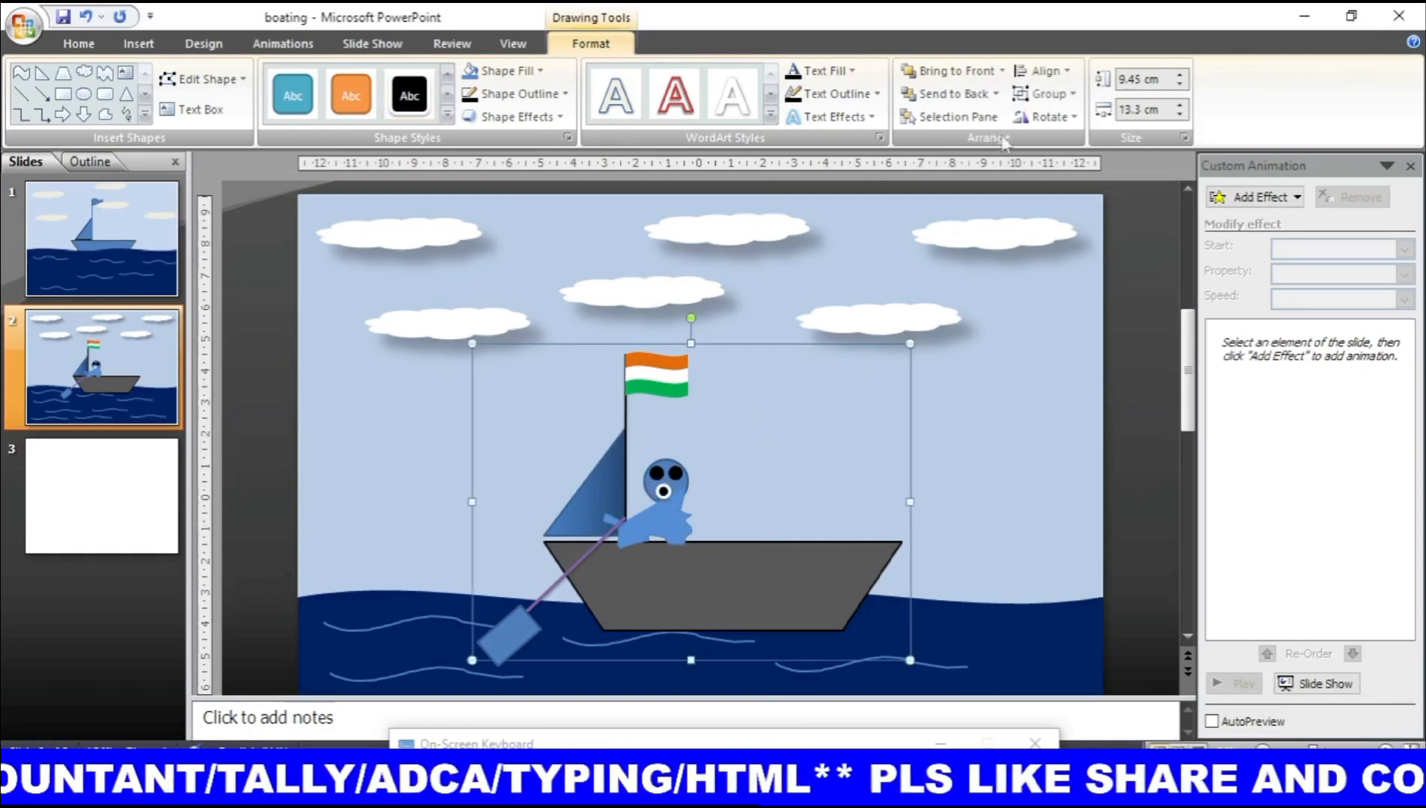
left_click(1055, 95)
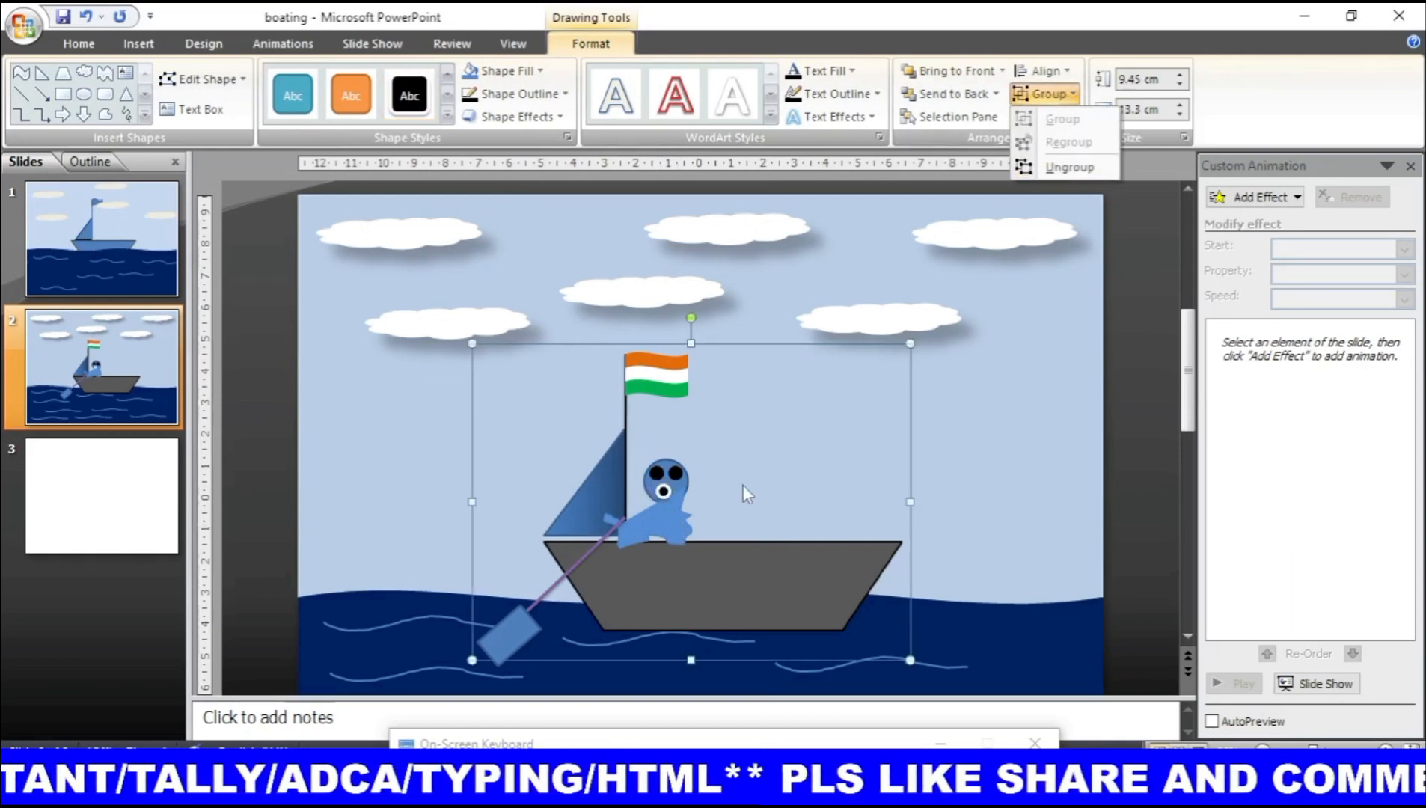
left_click(691, 543)
left_click(692, 557)
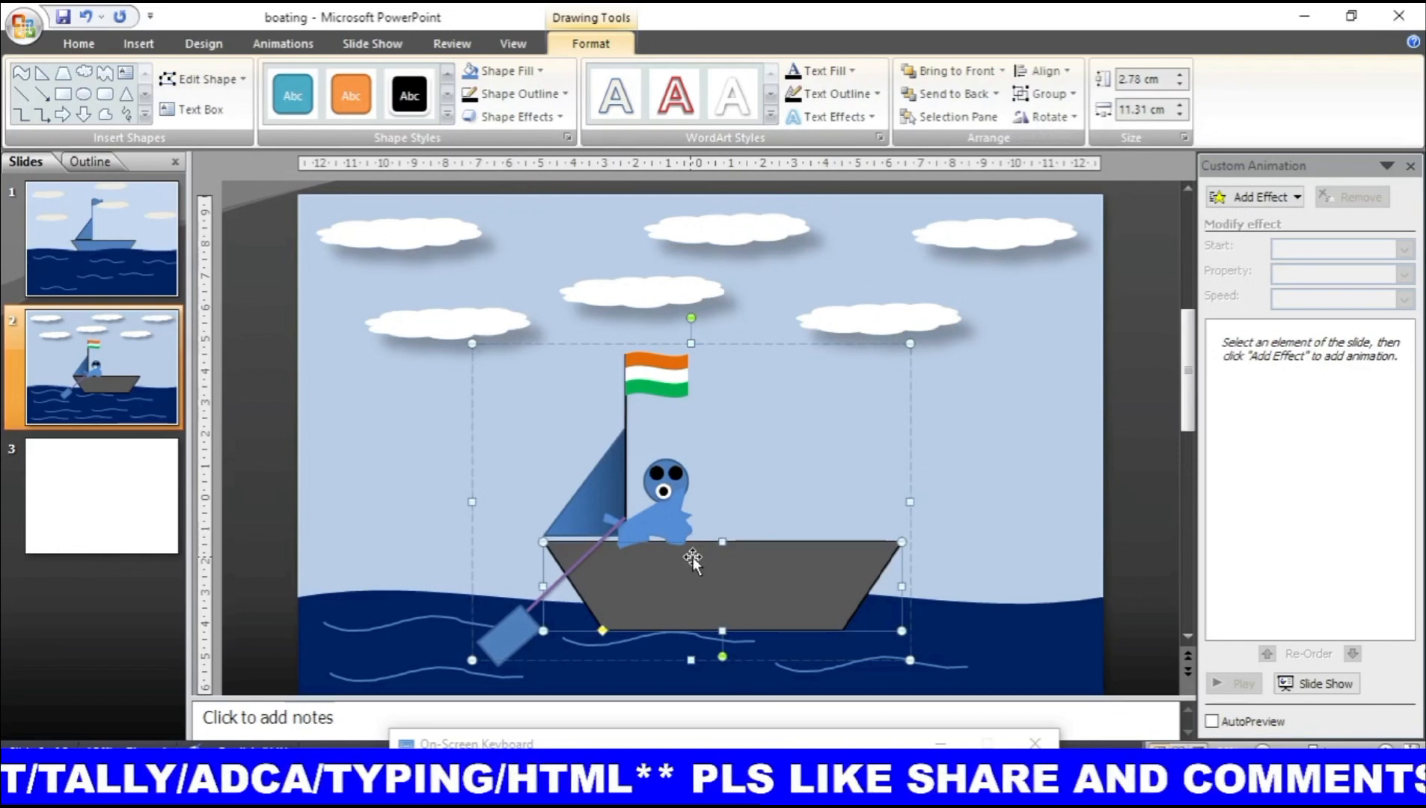
left_click(556, 488)
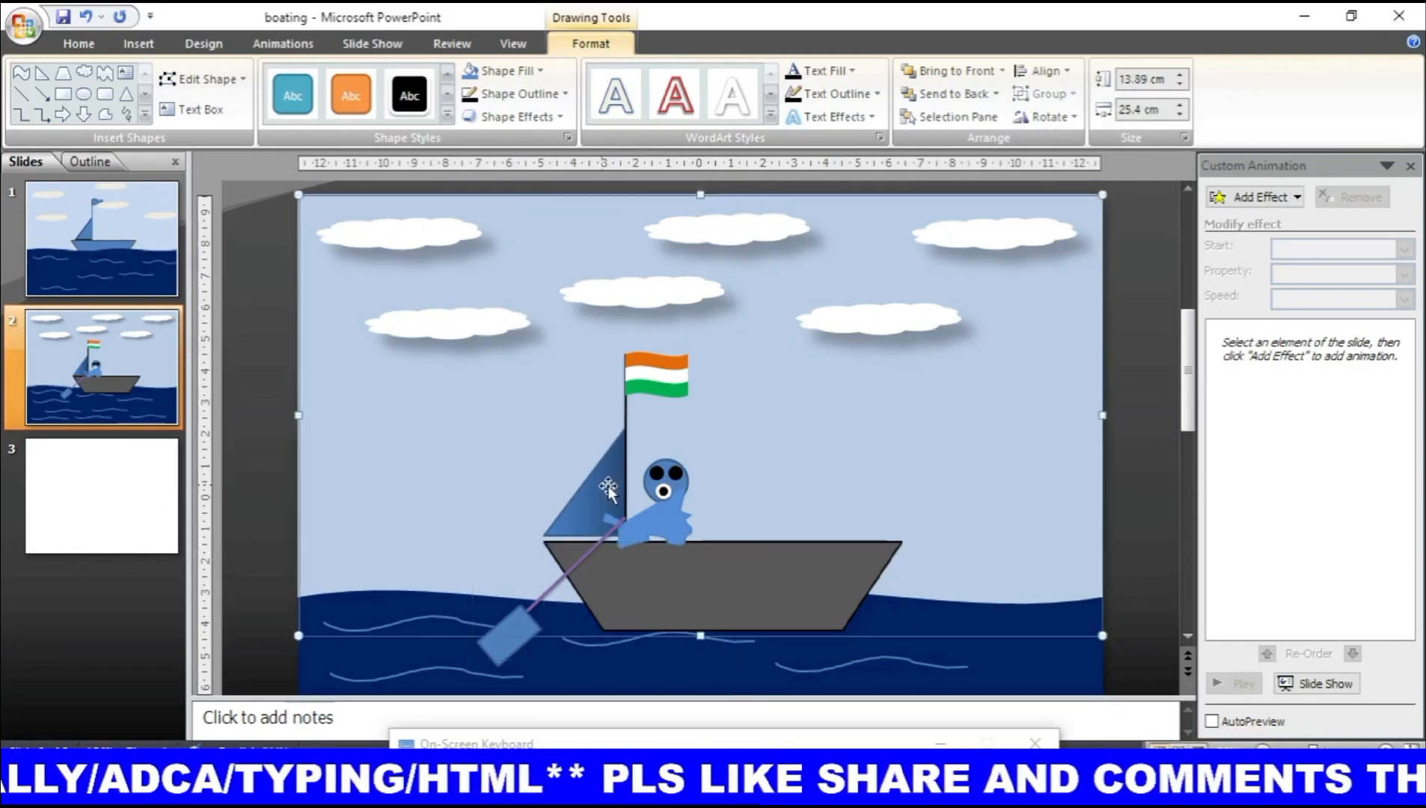
left_click(274, 514)
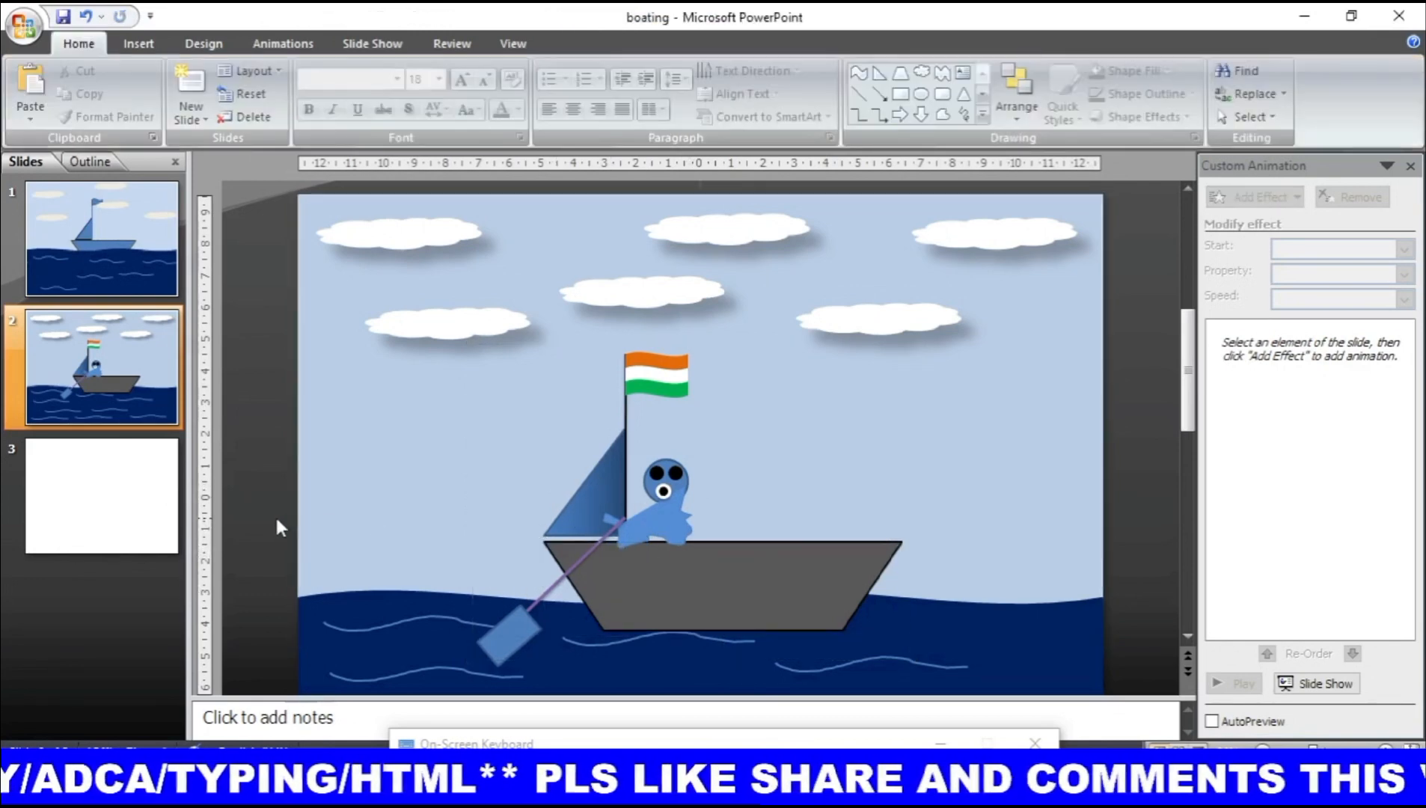
Step: Group the mouth circle with the boat group and shift the whole boat slightly to the left
double_click(672, 575)
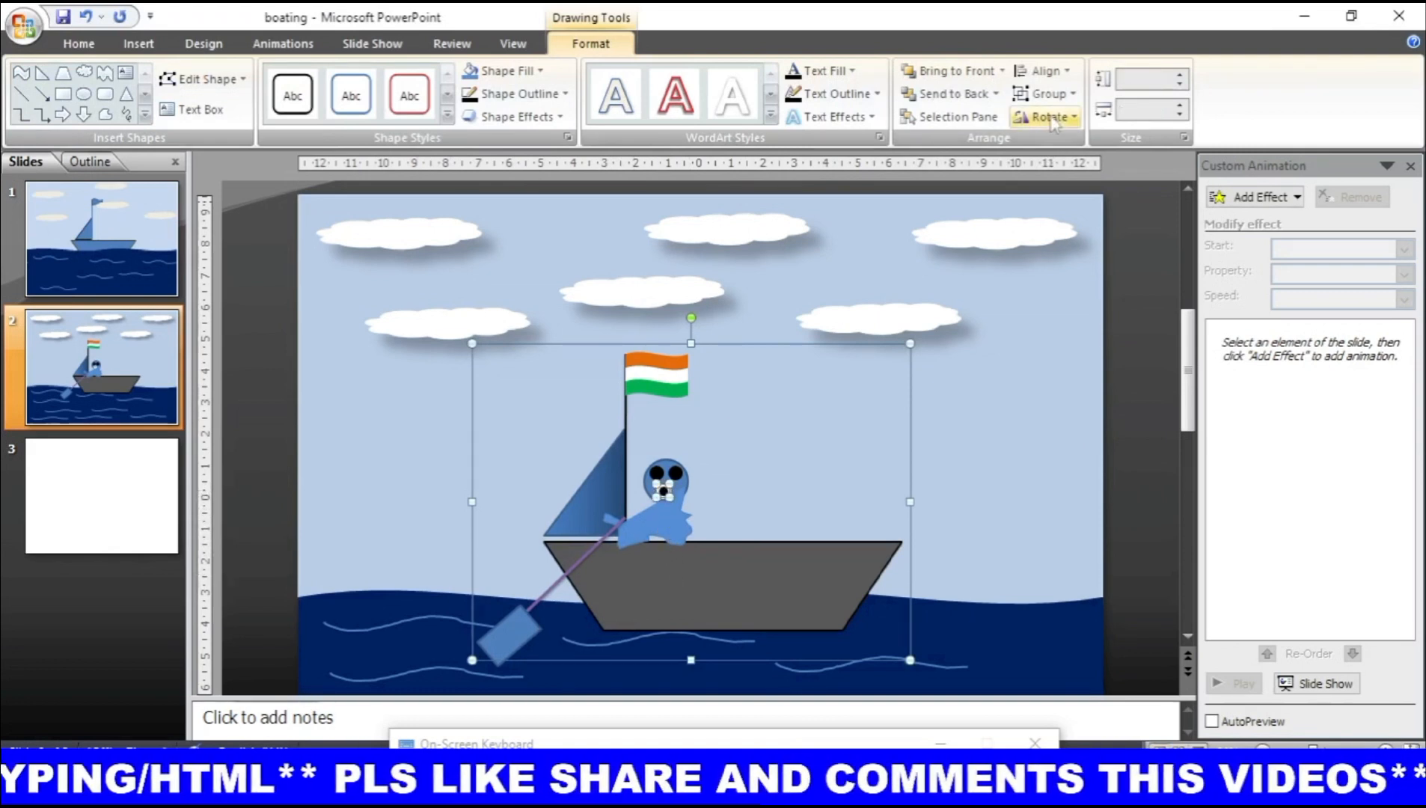
left_click(1046, 93)
left_click(1062, 121)
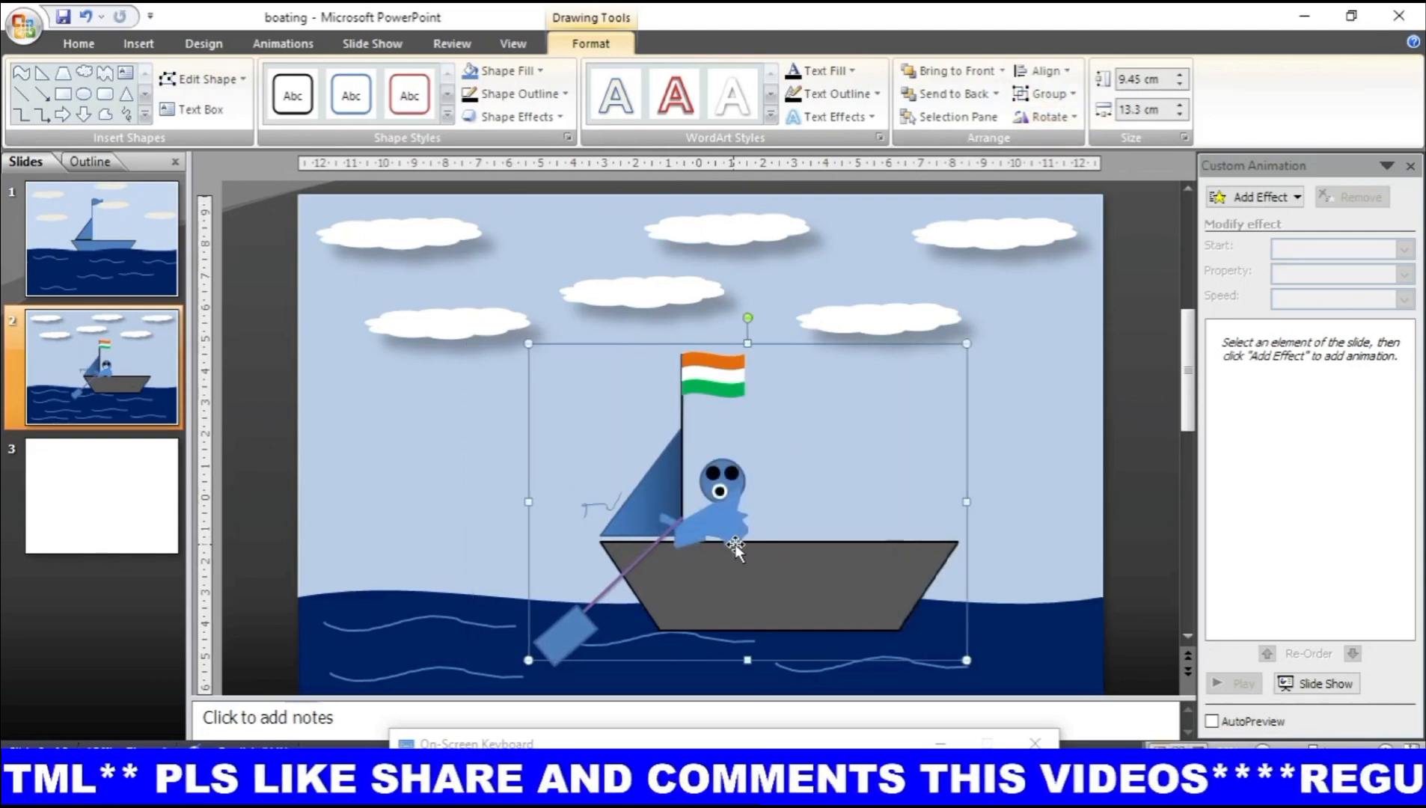
mouse_move(678, 547)
left_mouse_down()
mouse_move(704, 541)
mouse_move(671, 546)
left_mouse_up()
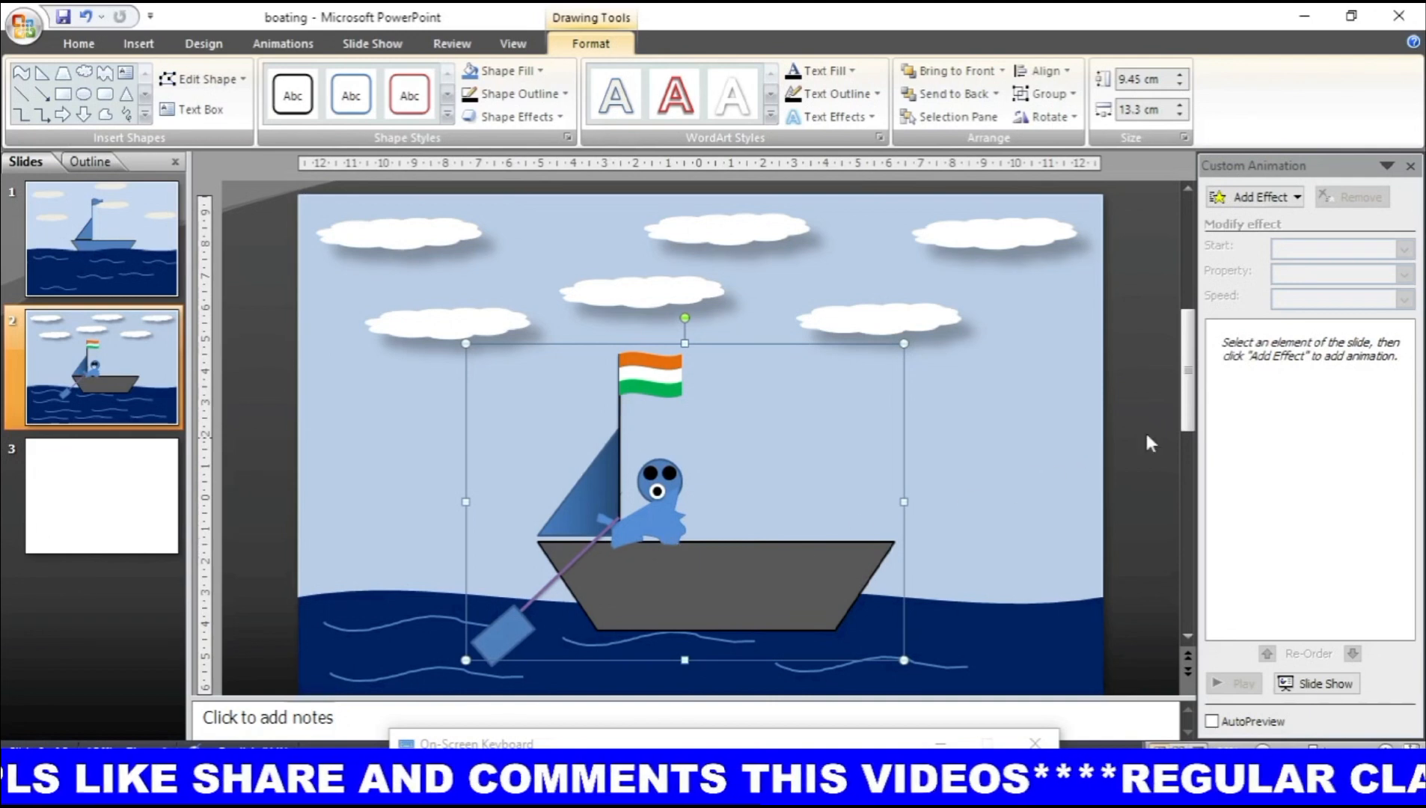
Step: Duplicate the cloud group and place the copy beyond the slide's right edge, continuing the row of clouds
left_click_drag(1188, 404, 1195, 362)
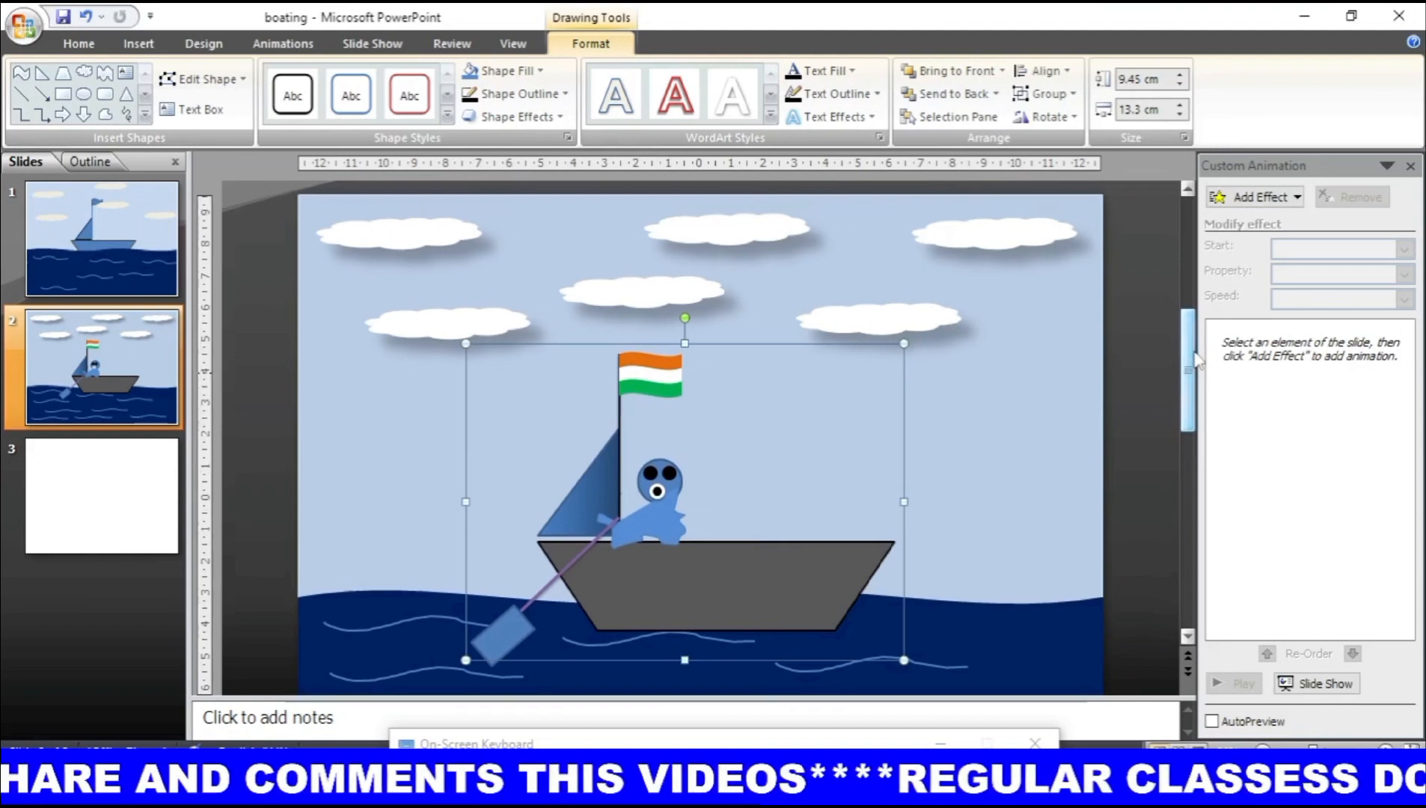
left_click(742, 228)
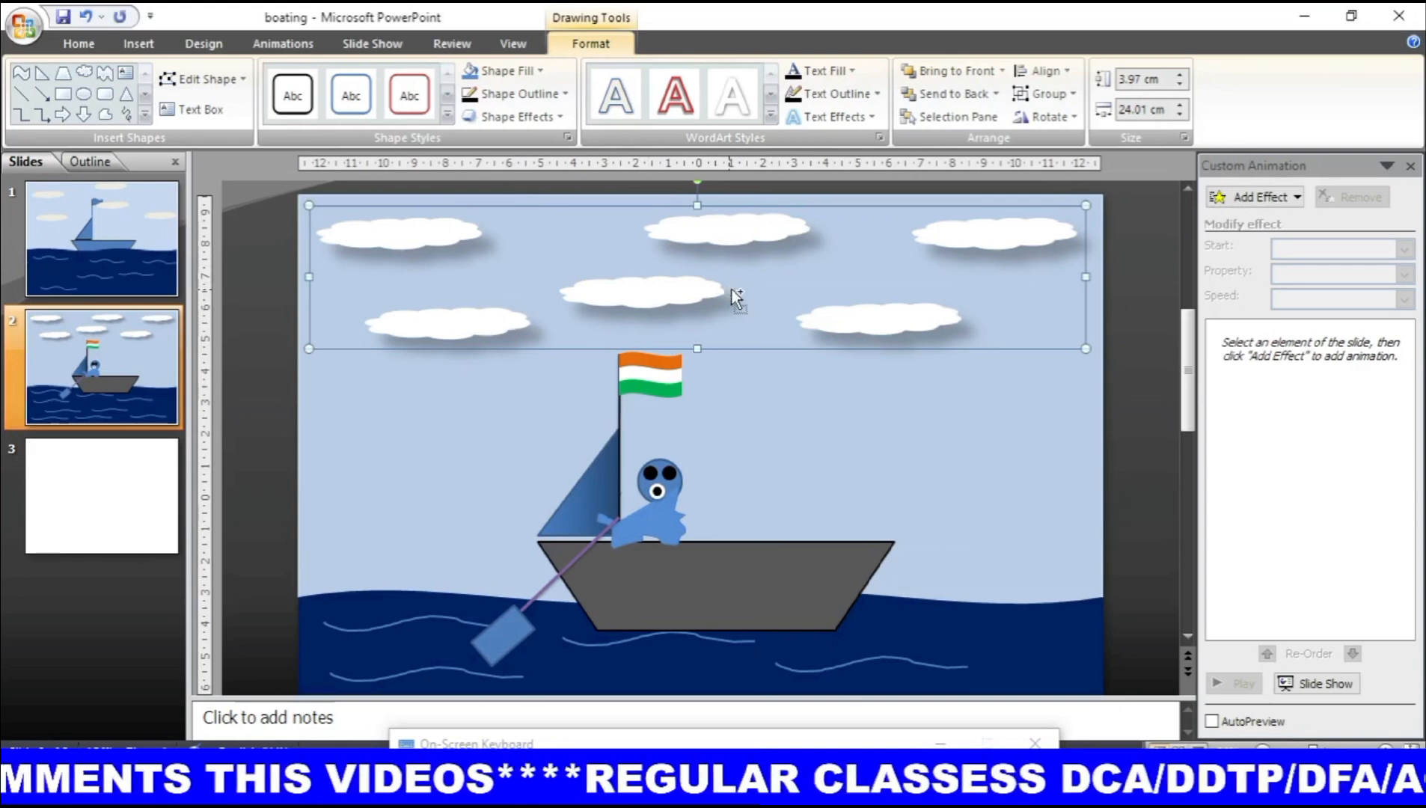
key("ctrl+d")
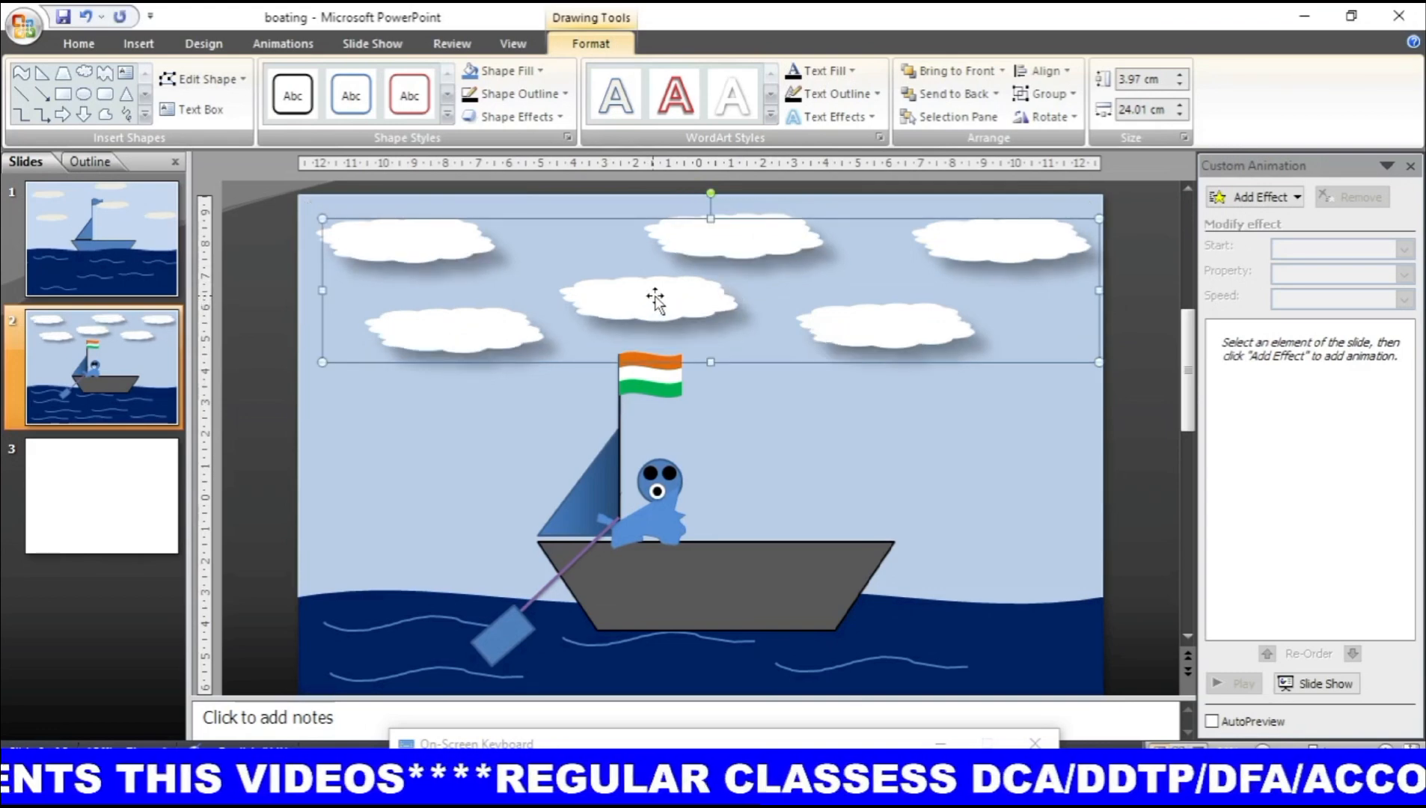
left_click_drag(665, 293, 894, 306)
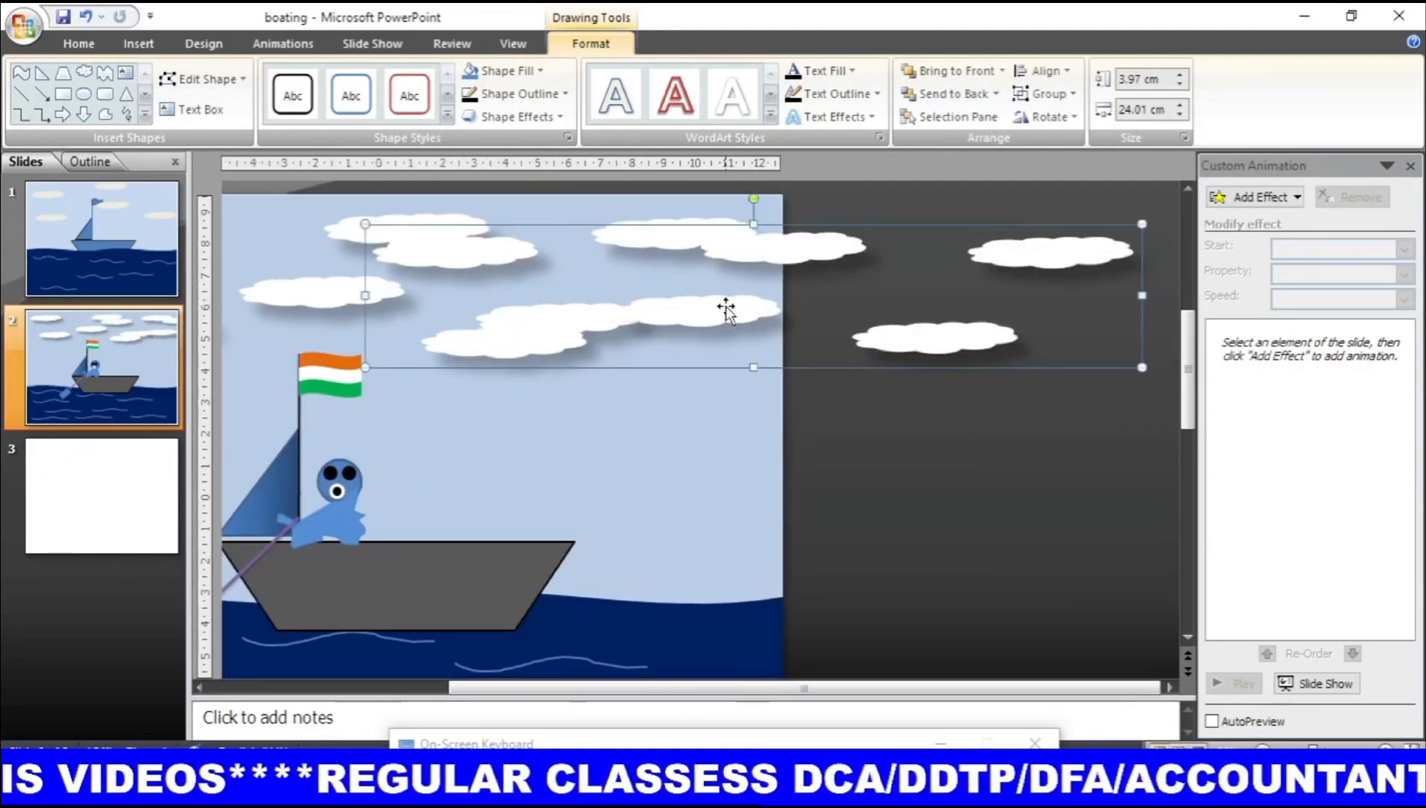
left_click_drag(731, 308, 1021, 302)
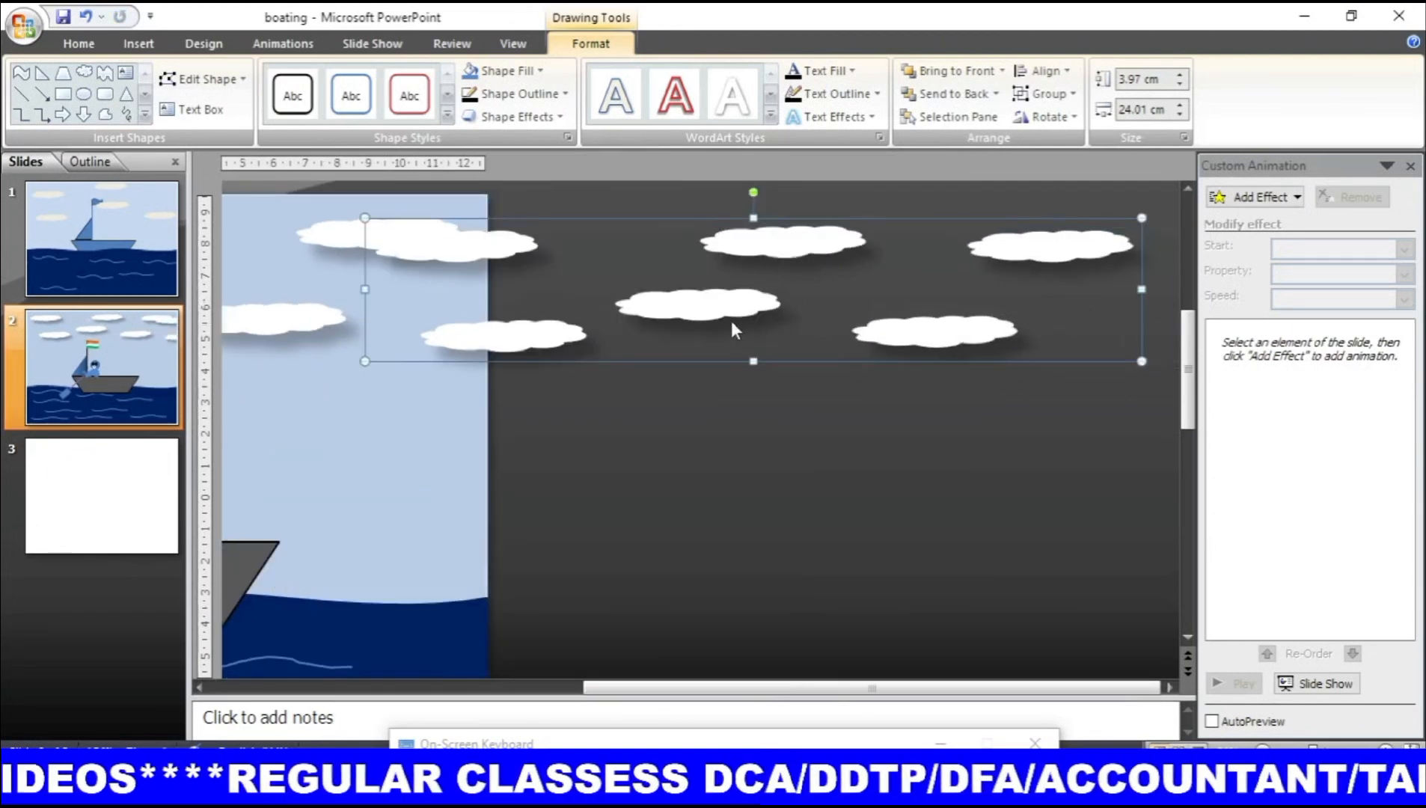
left_click_drag(717, 301, 842, 303)
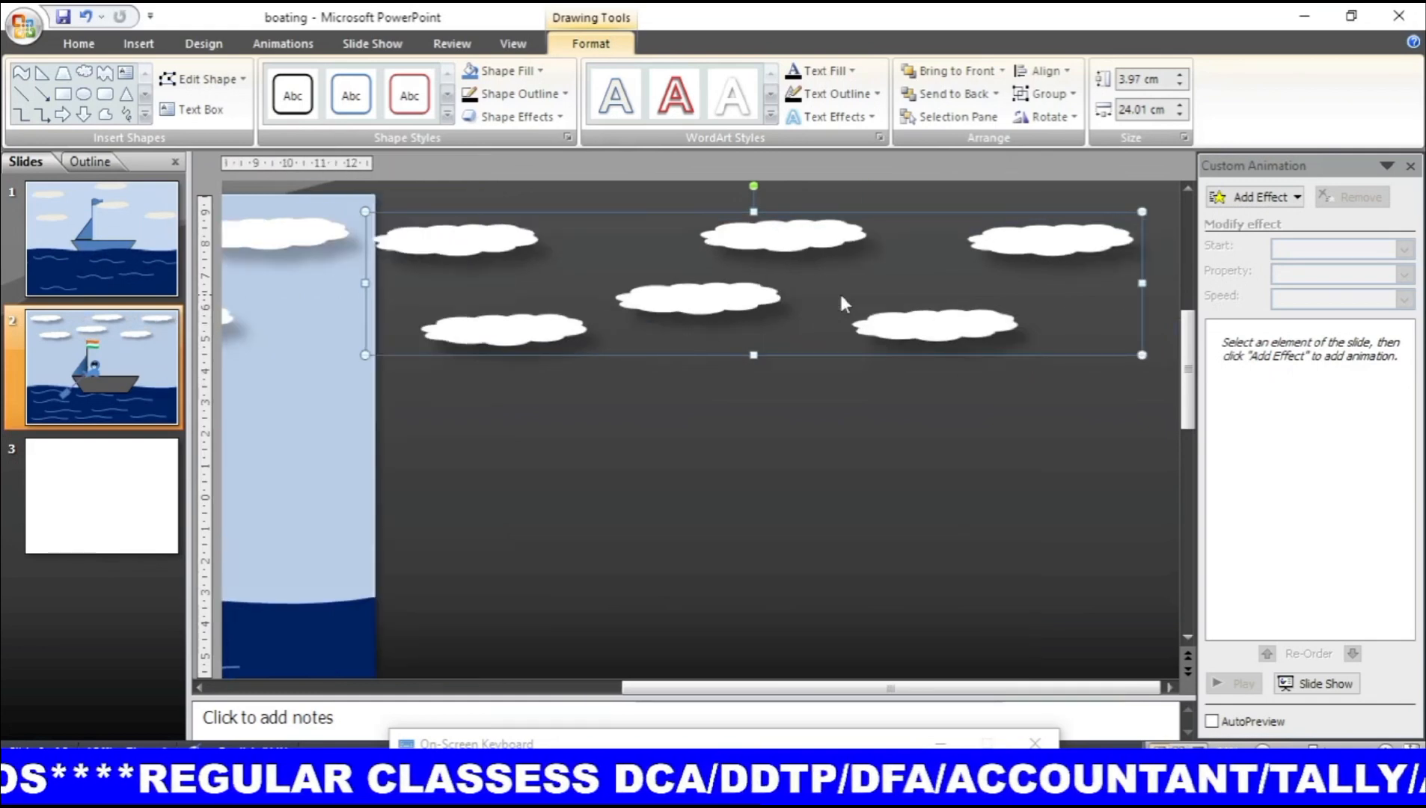
left_click_drag(742, 297, 723, 298)
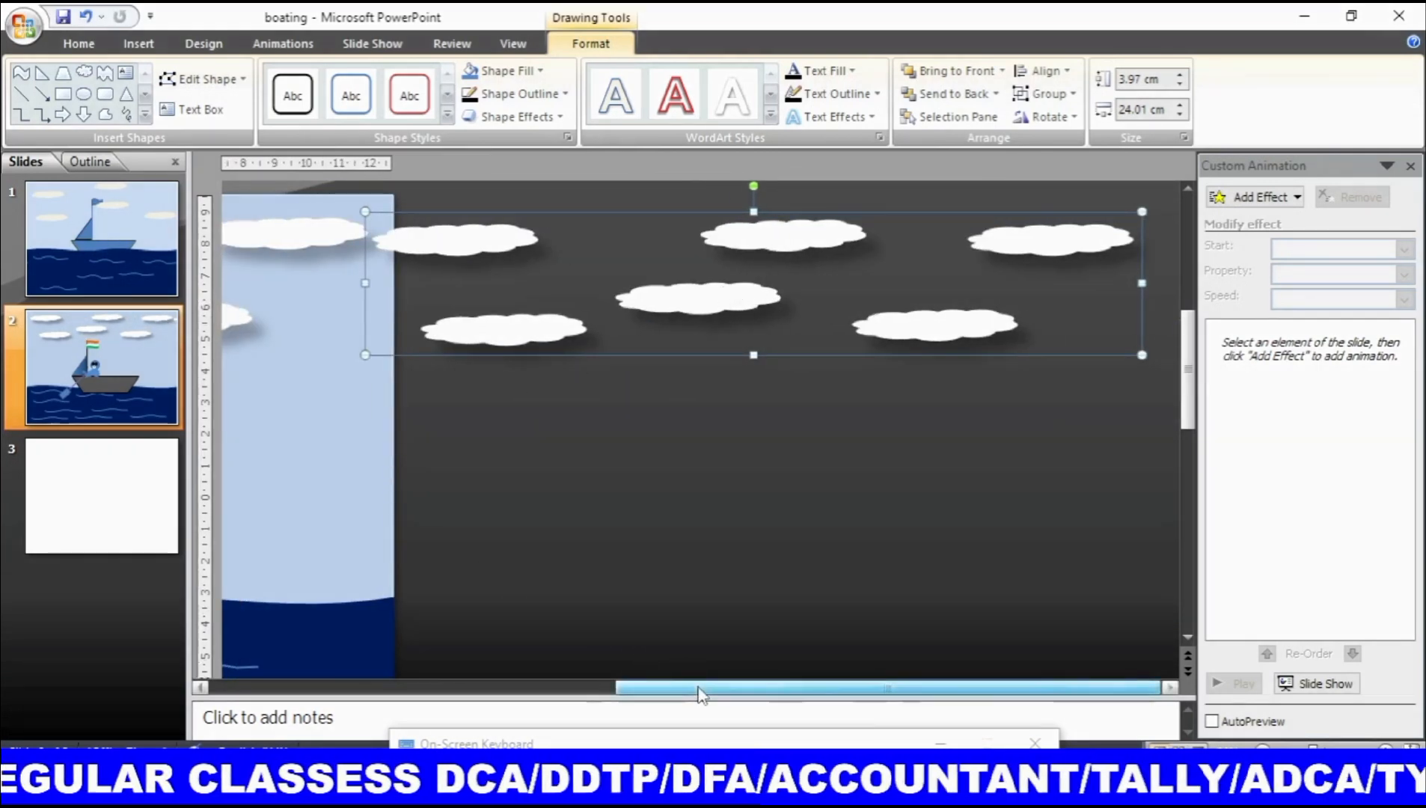
Step: Group the original clouds and their off-slide copy into one object
left_click_drag(748, 687, 627, 687)
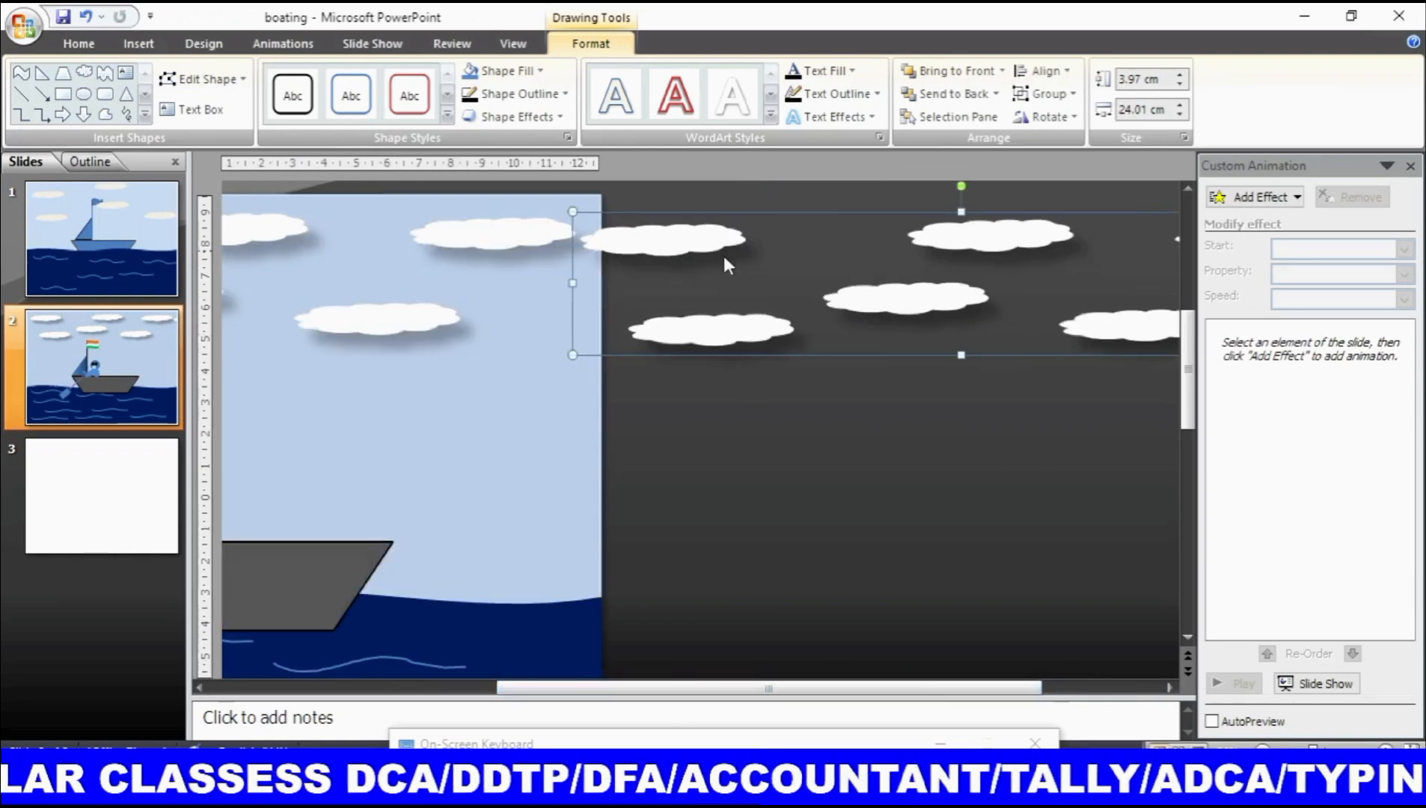
left_click(697, 333)
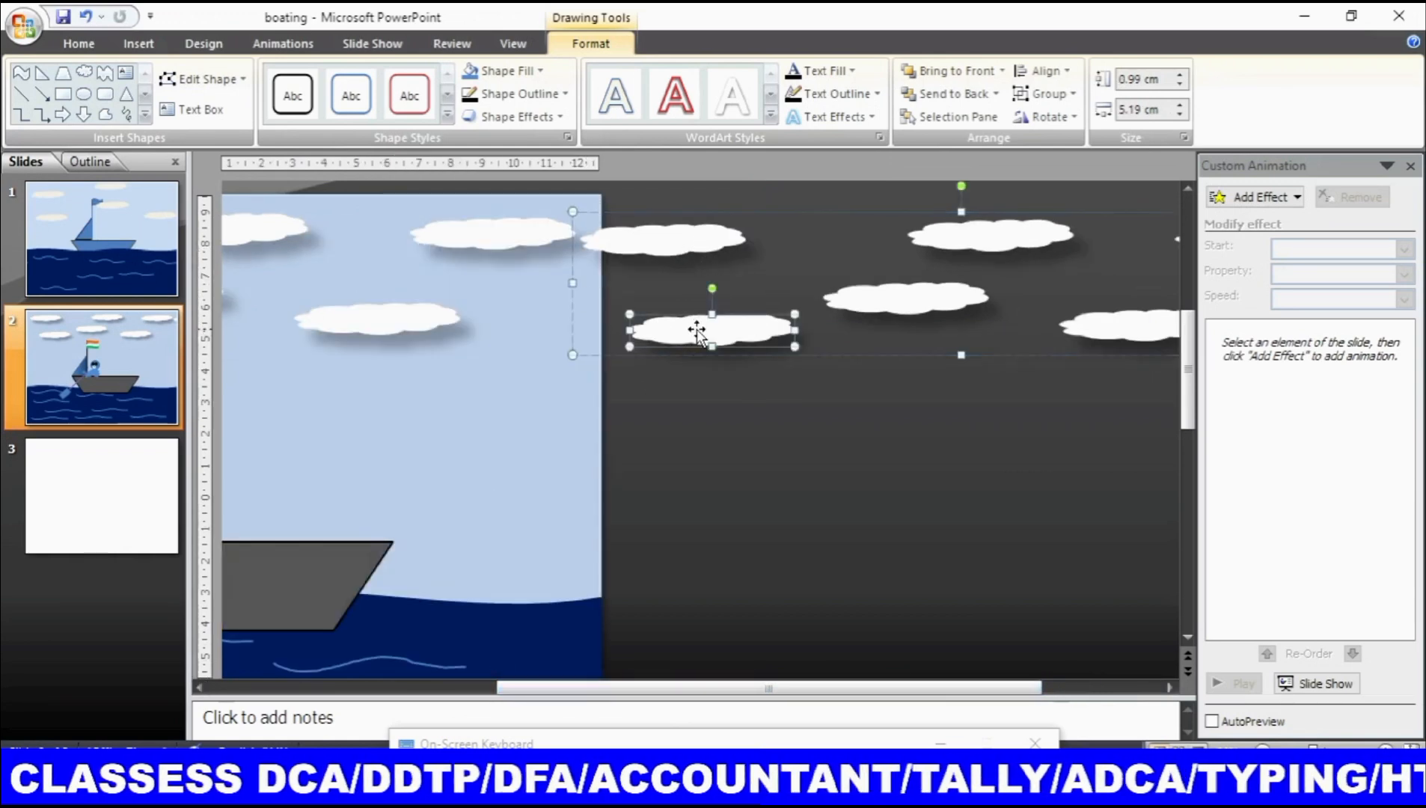
left_click(748, 408)
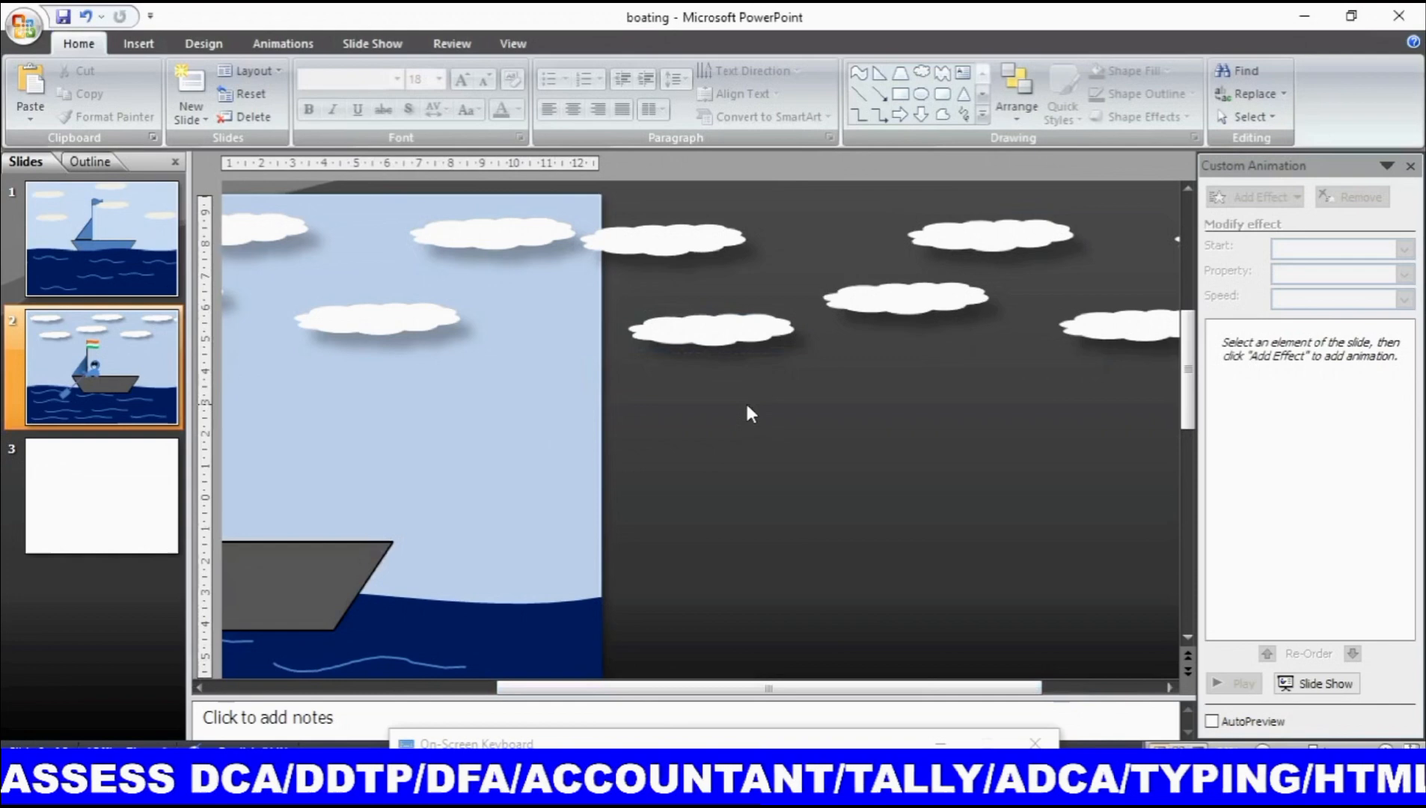
left_click(731, 334)
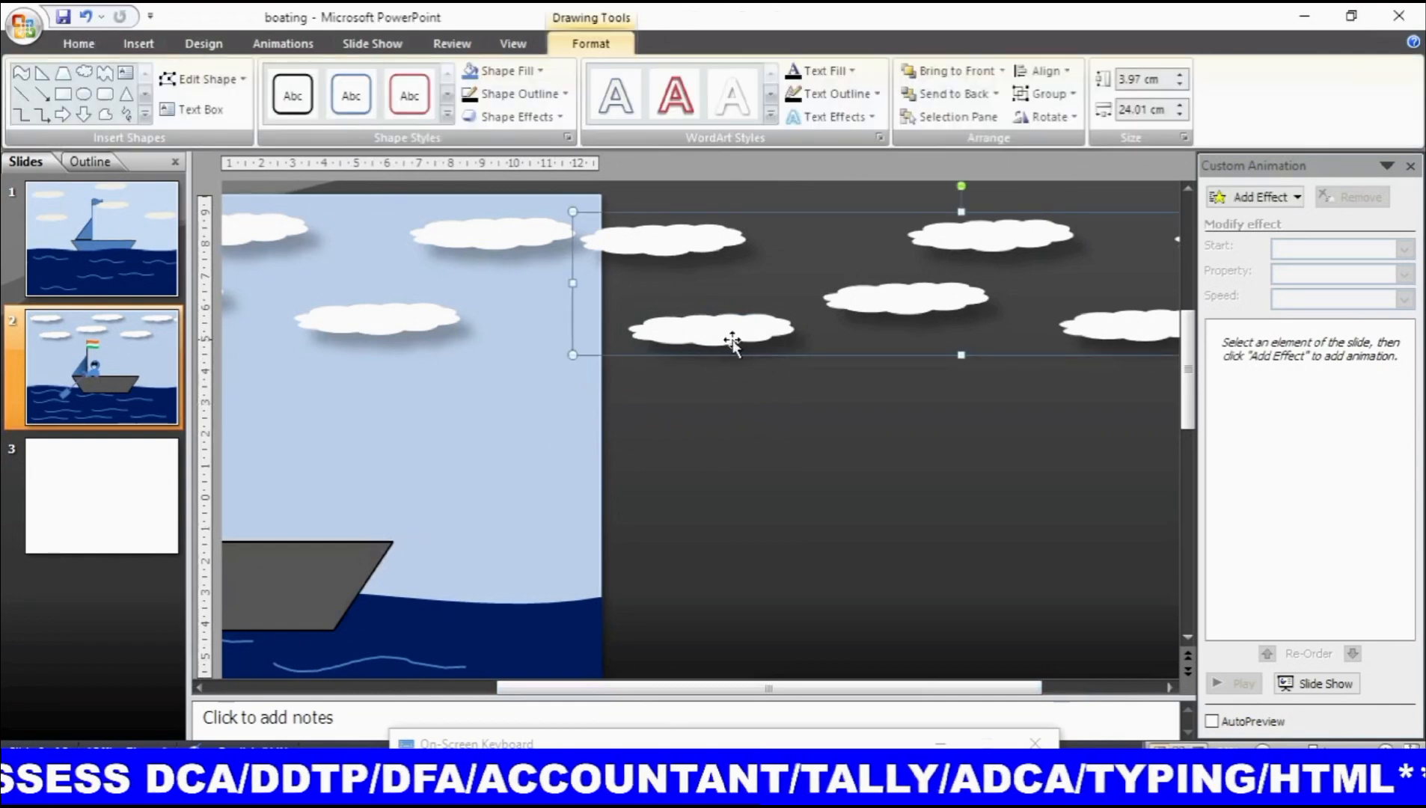
left_click(409, 322)
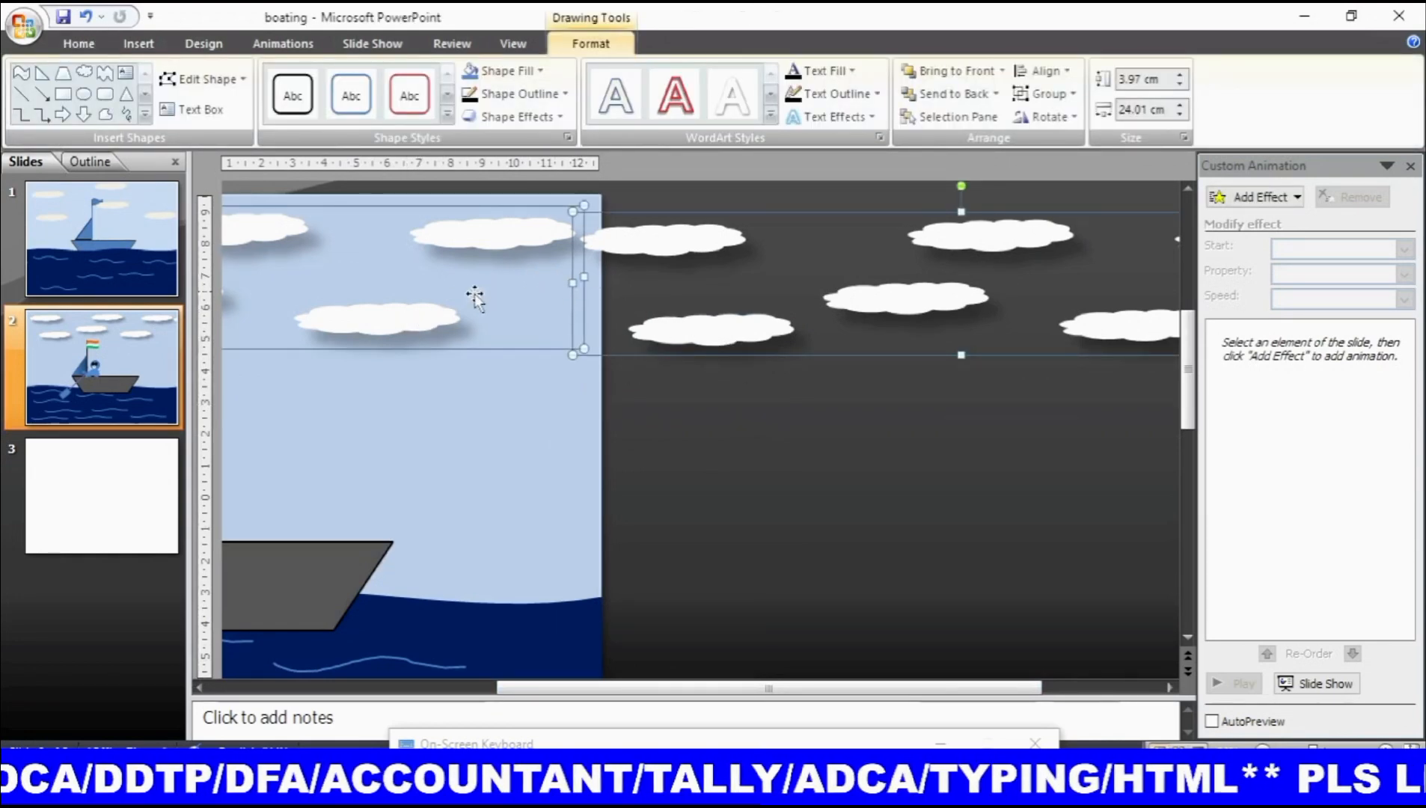
left_click(1055, 96)
left_click(1061, 118)
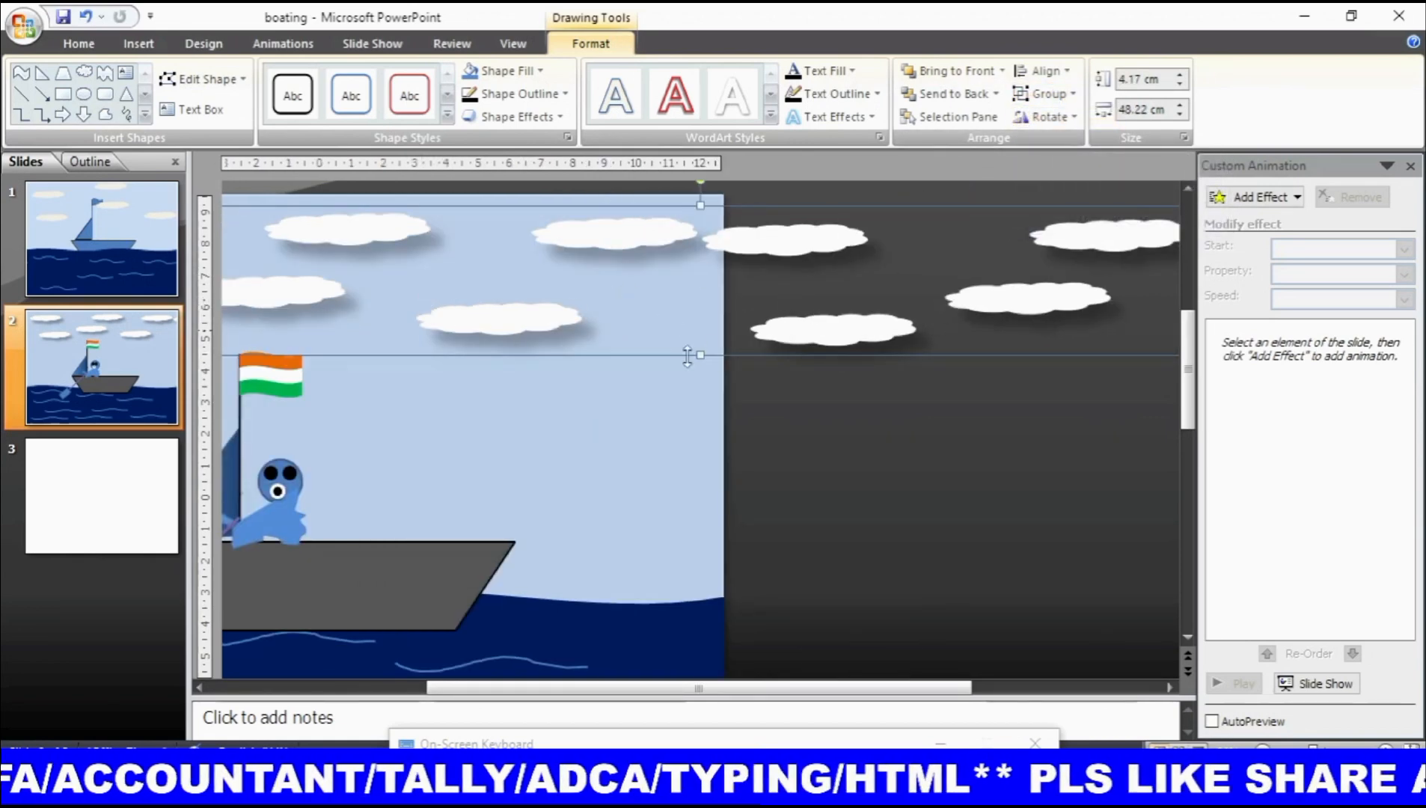
Step: Lower the sea group's upper edge so that the sea is about 5.76 cm high
left_click_drag(790, 687, 572, 687)
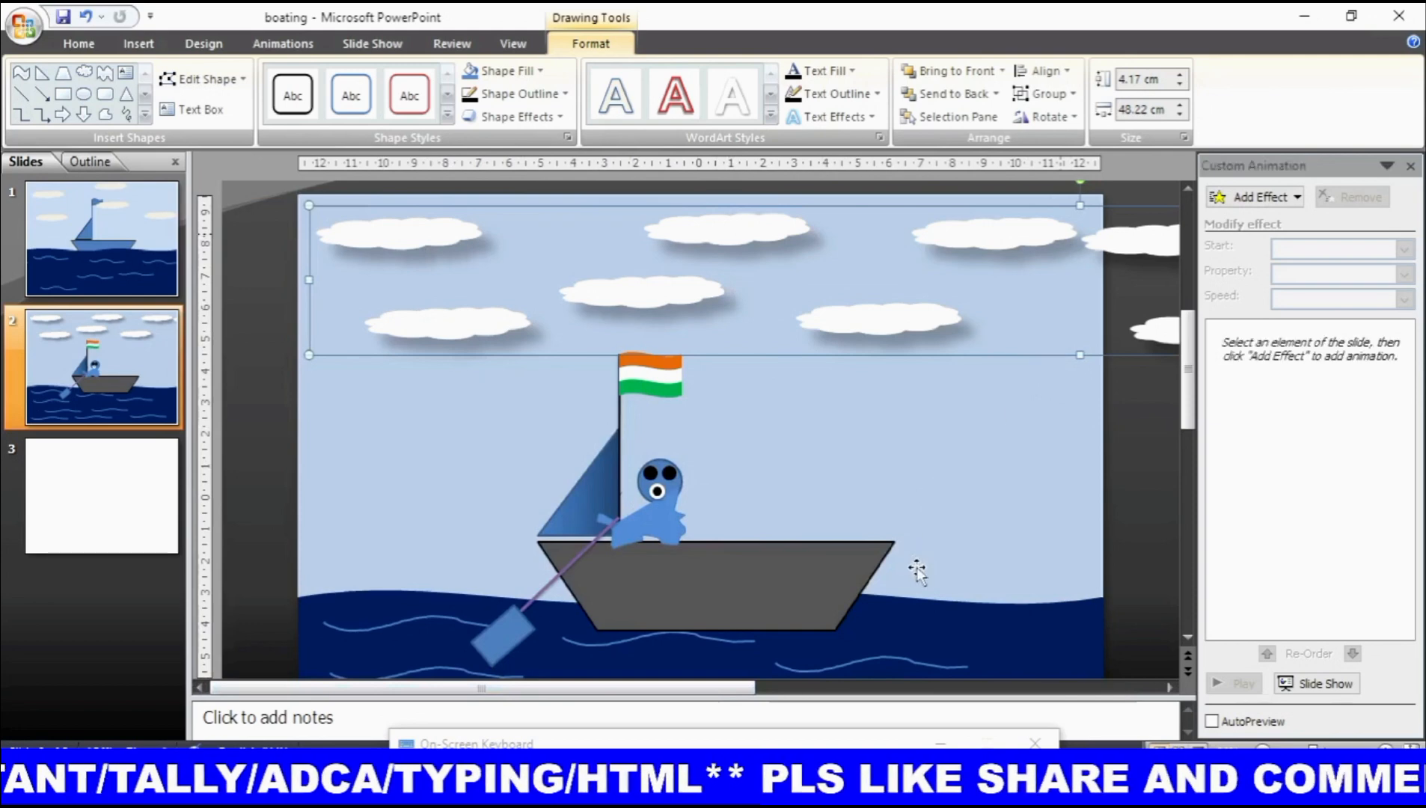
left_click(1188, 637)
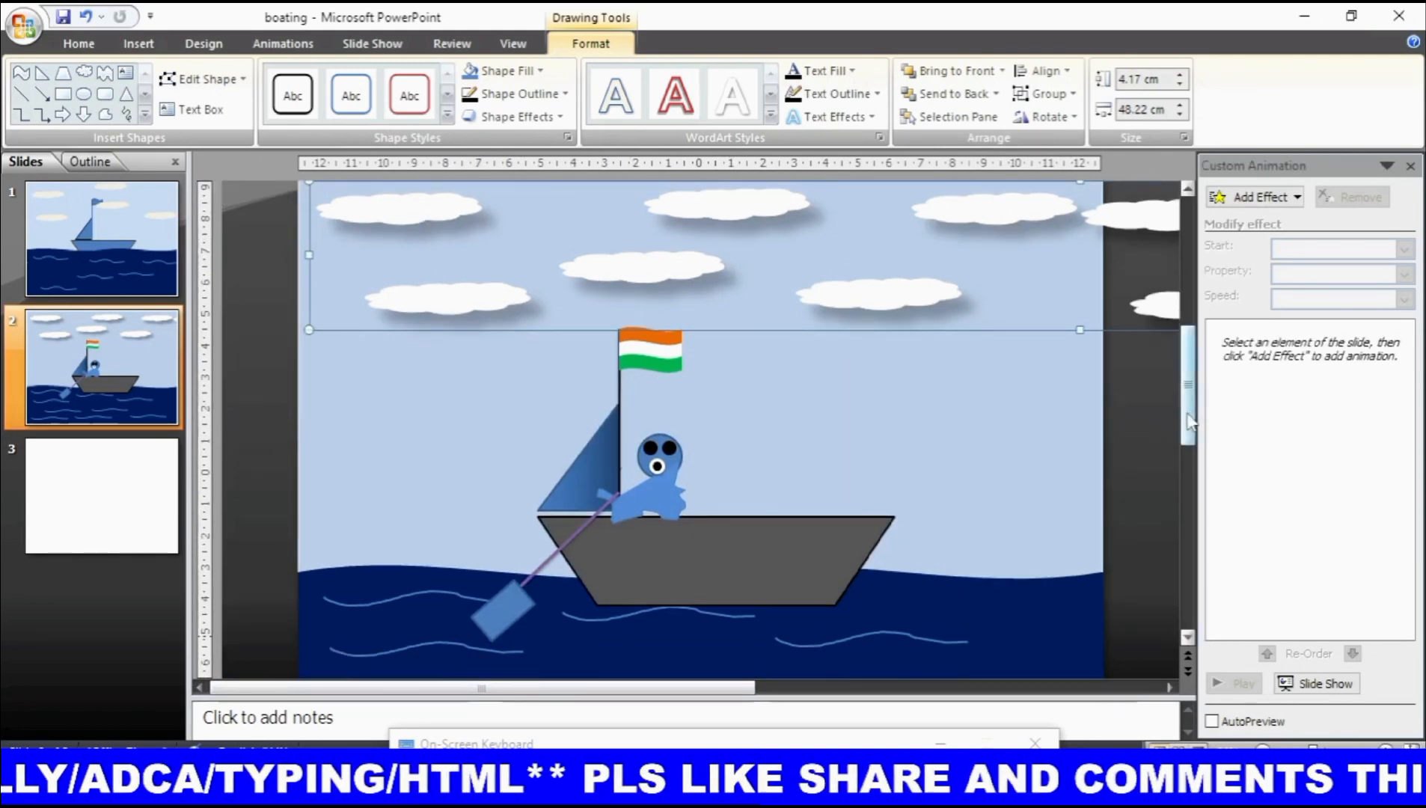
left_click_drag(1190, 419, 1191, 505)
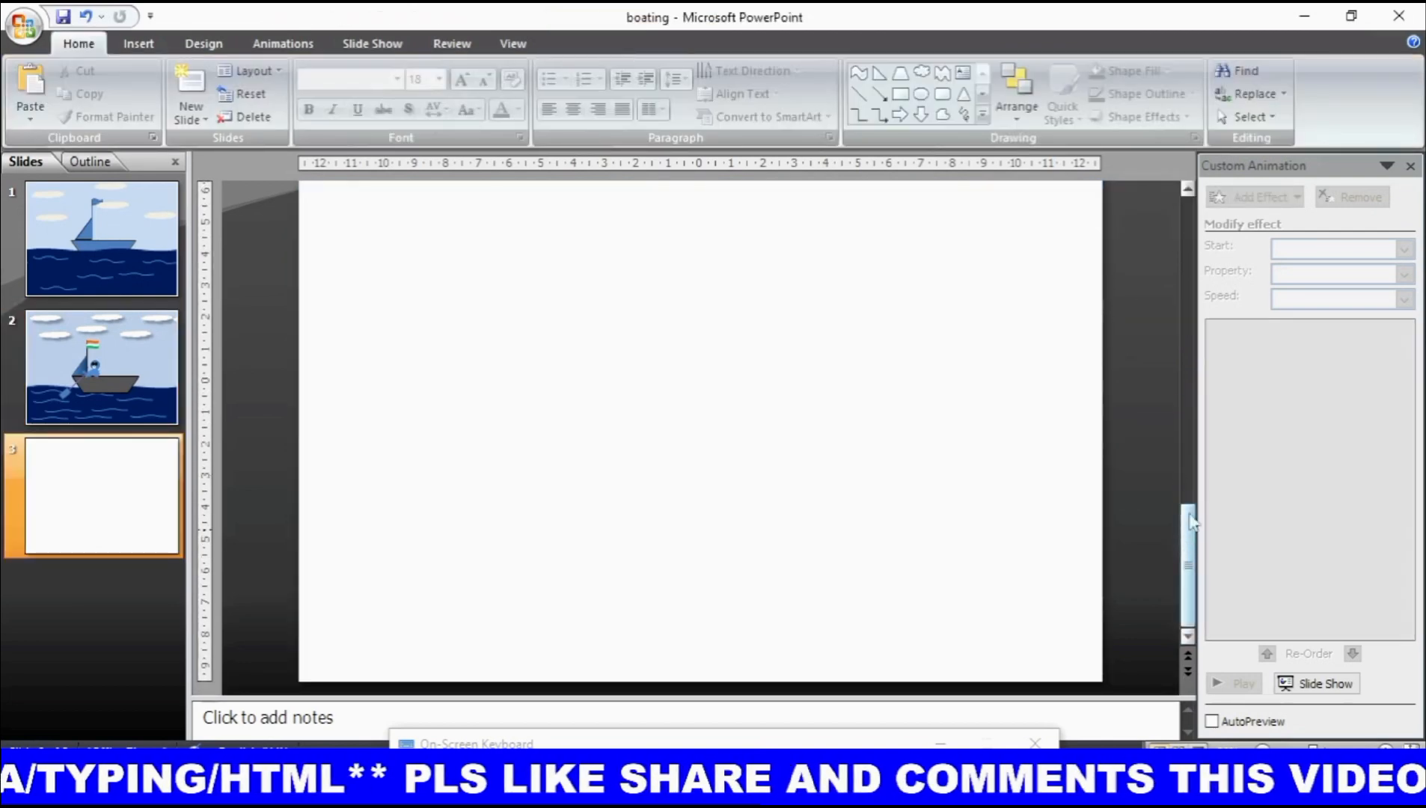
left_click_drag(1190, 524, 1192, 361)
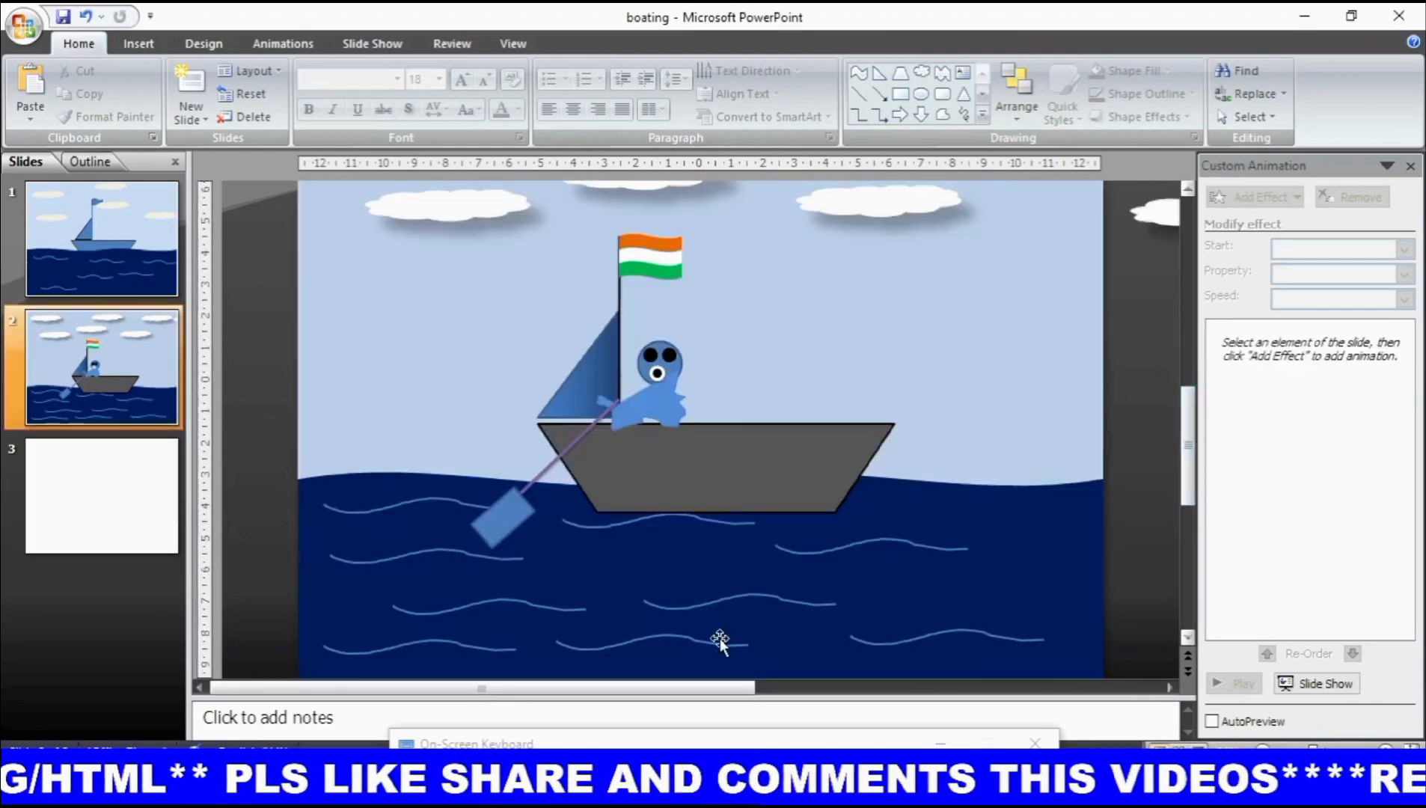
left_click(716, 597)
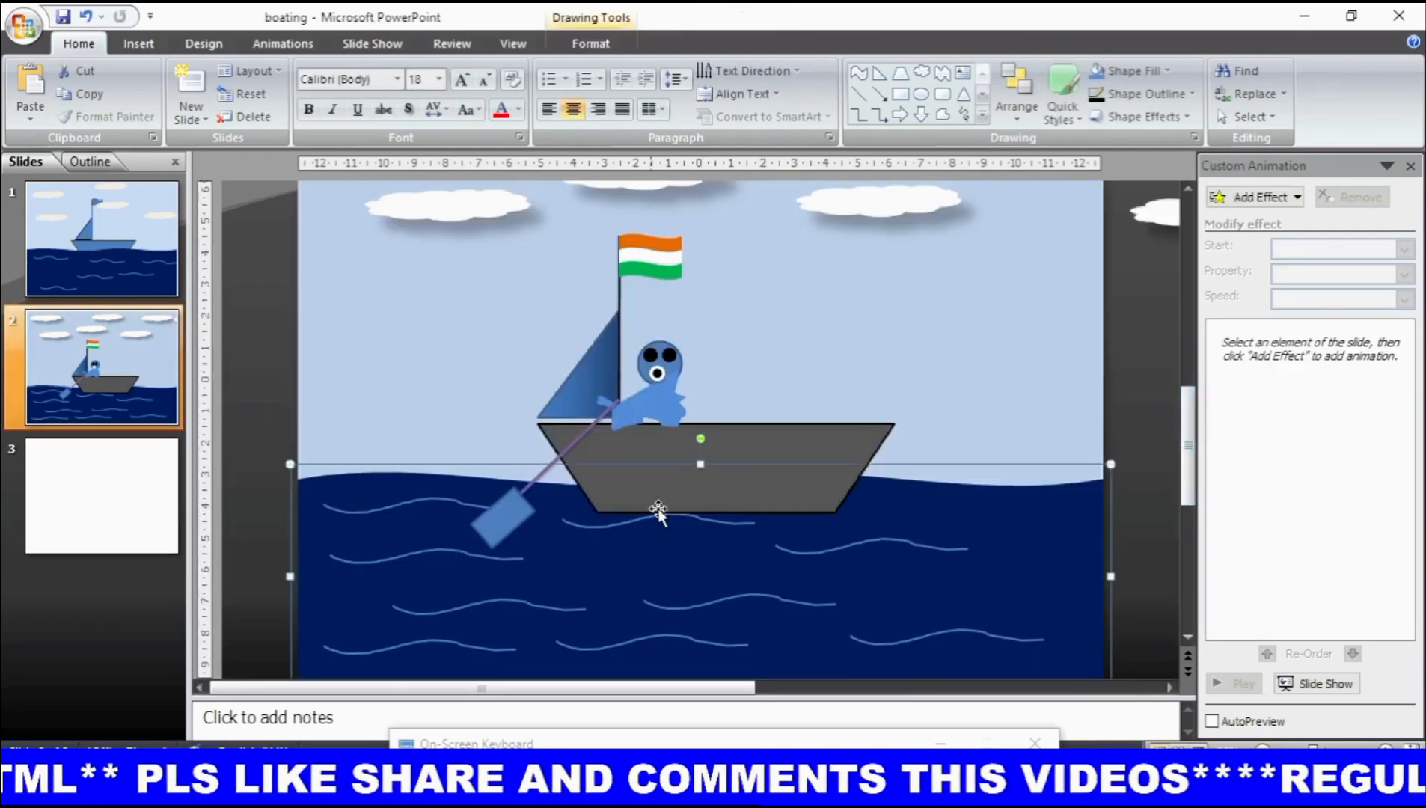
left_click_drag(701, 461, 700, 496)
Step: Move the grouped boat straight down so that its hull sits in the water
scroll(704, 493, "down", 1)
left_click(733, 433)
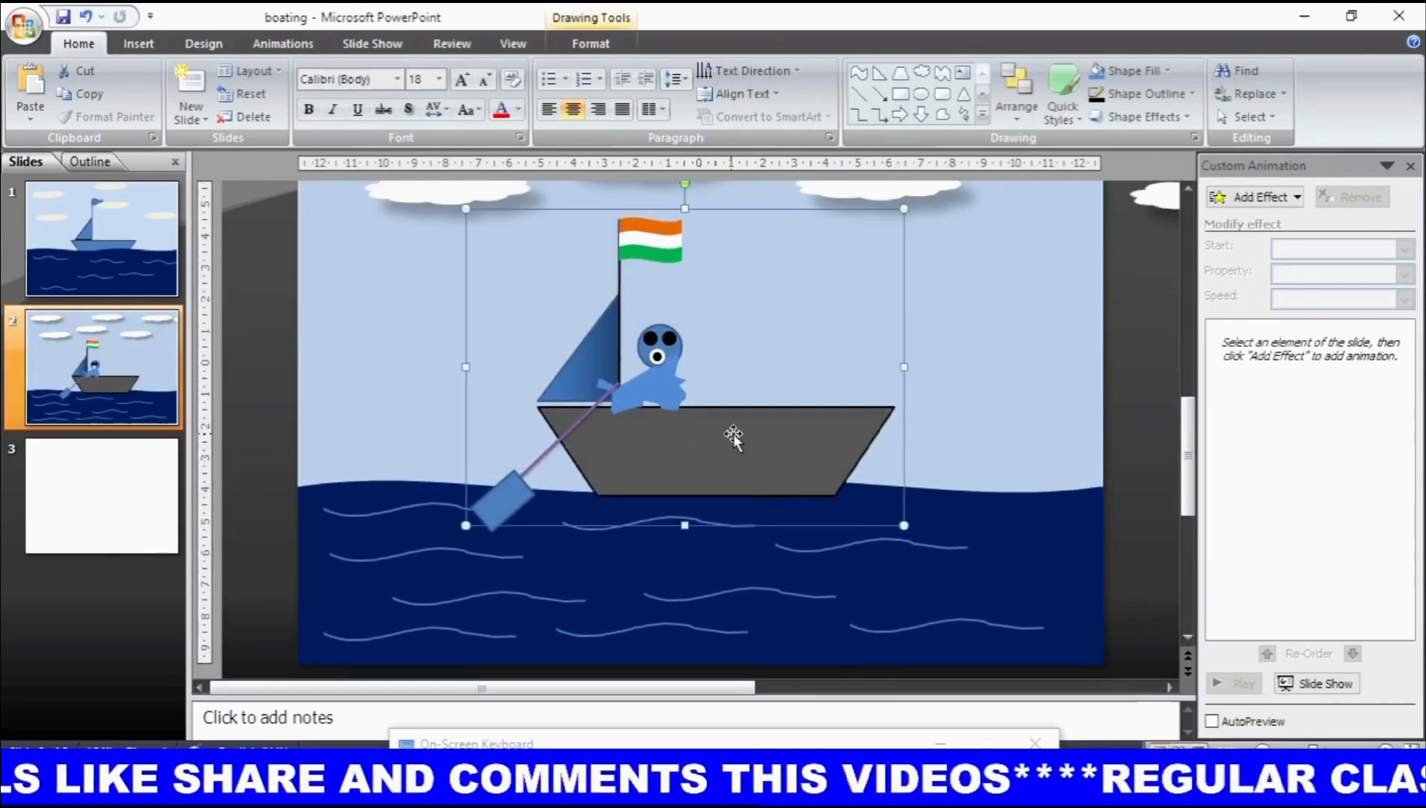
left_click_drag(732, 435, 733, 458)
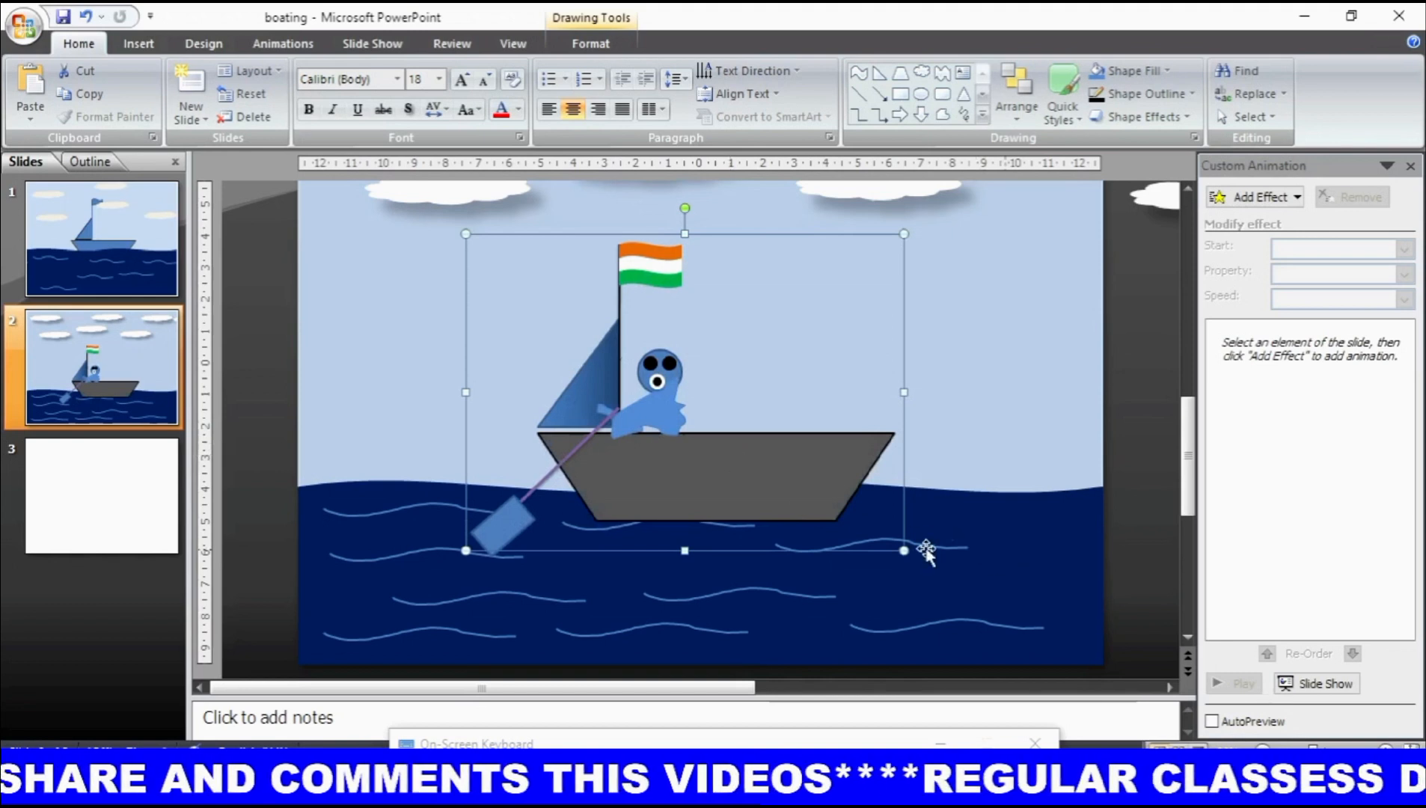
Step: Duplicate the sea group and place the copy off the slide, joining the original at the slide's left edge
left_click(1011, 567)
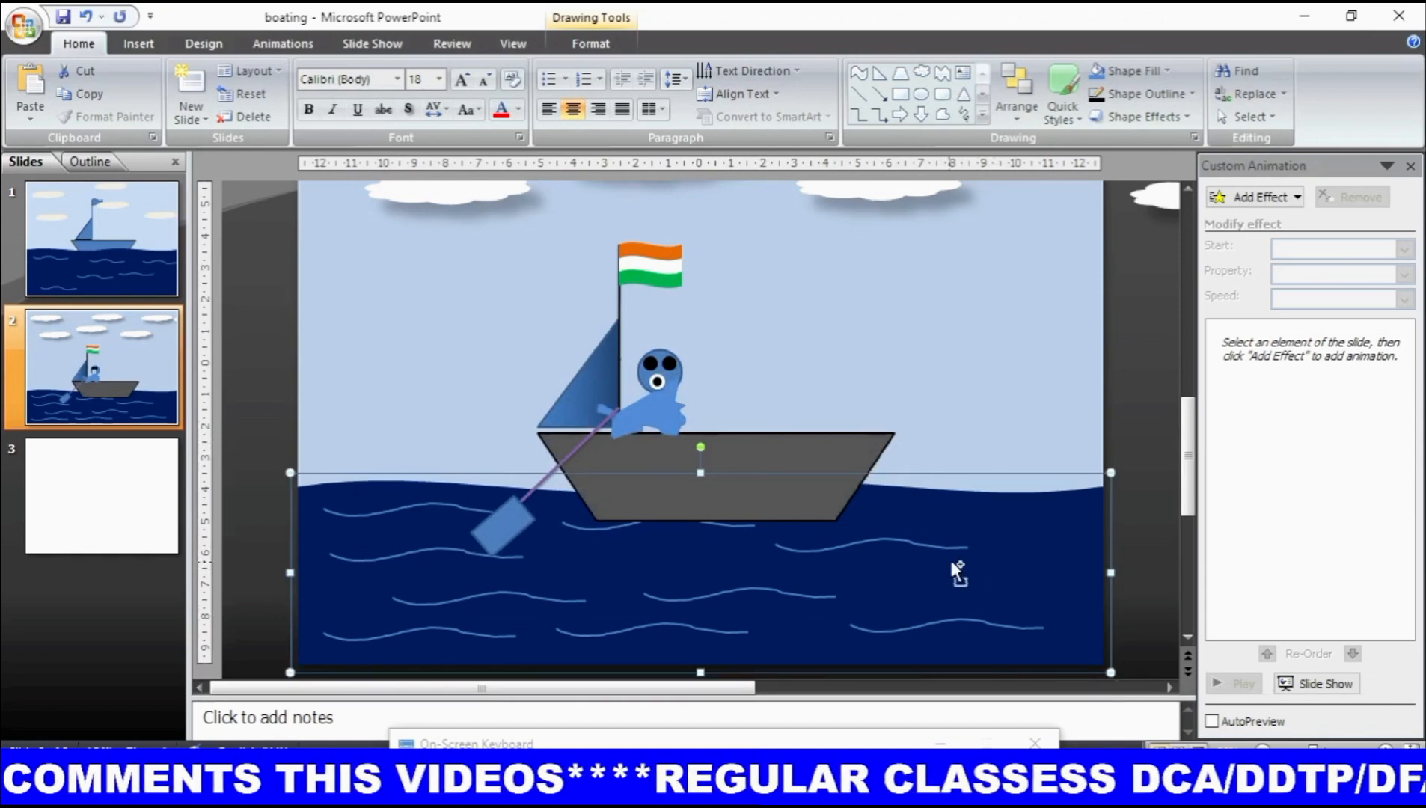
key("ctrl+d")
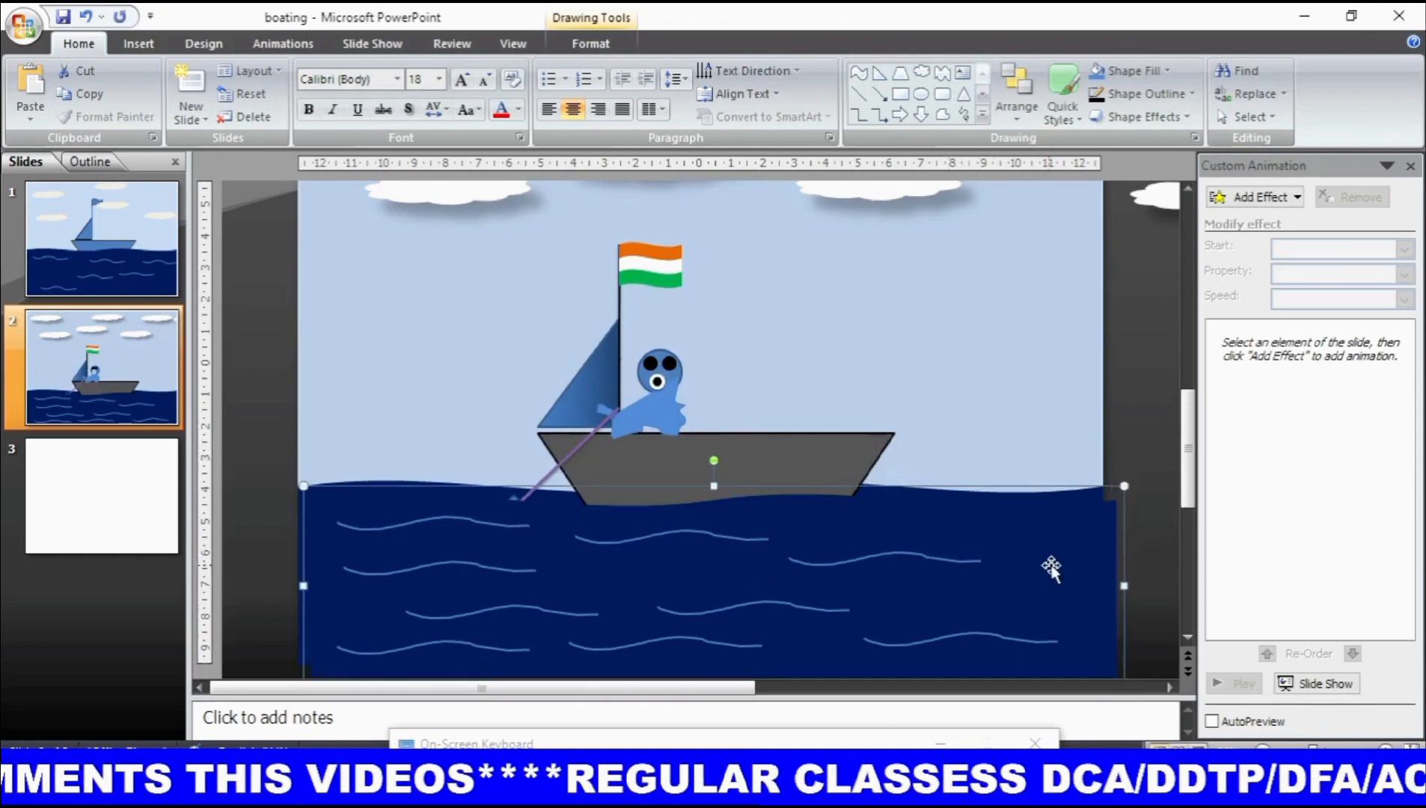
left_click_drag(1051, 567, 461, 578)
left_click_drag(867, 529, 645, 509)
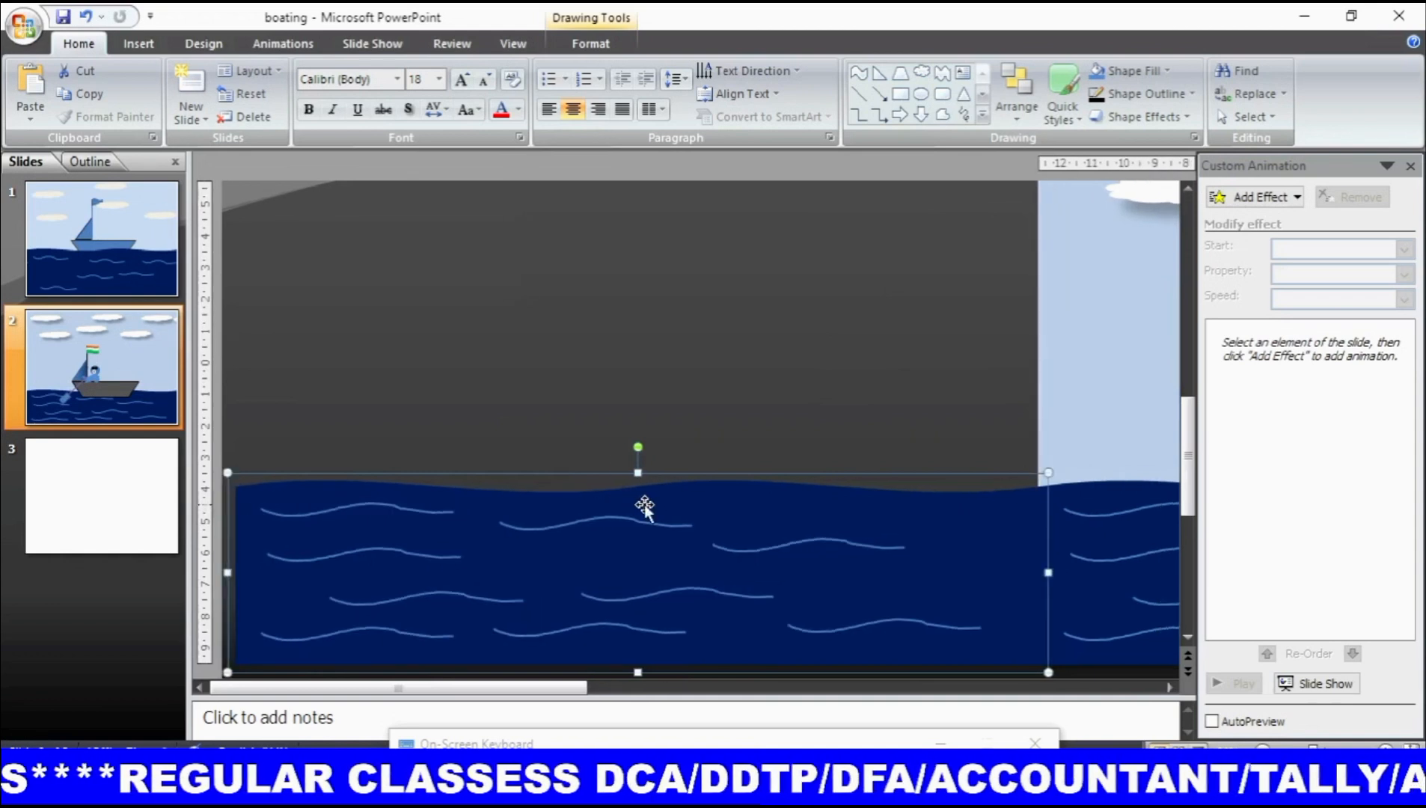
Step: Group the sea and its off-slide copy into one wide object
left_click(1114, 571, "shift")
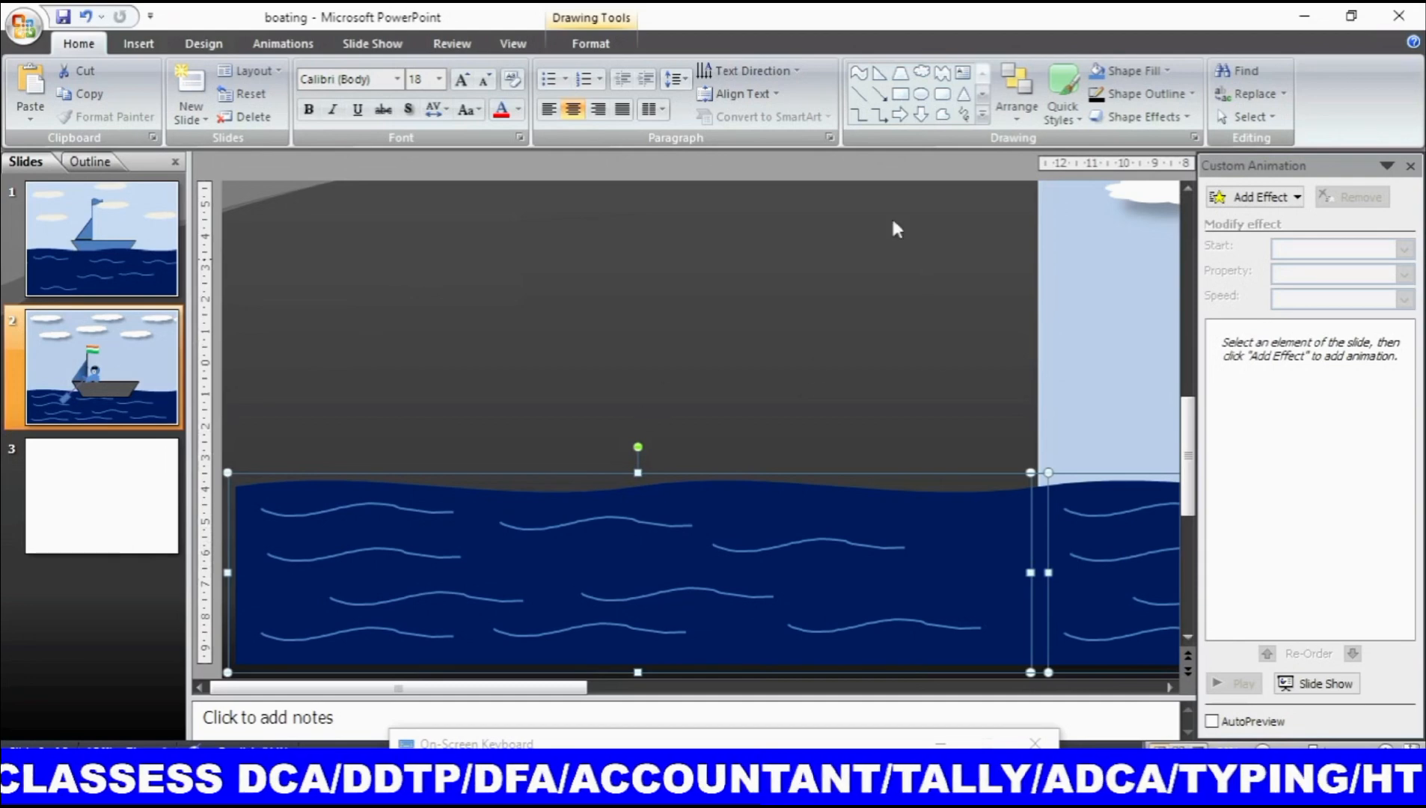
left_click(617, 47)
left_click(1048, 116)
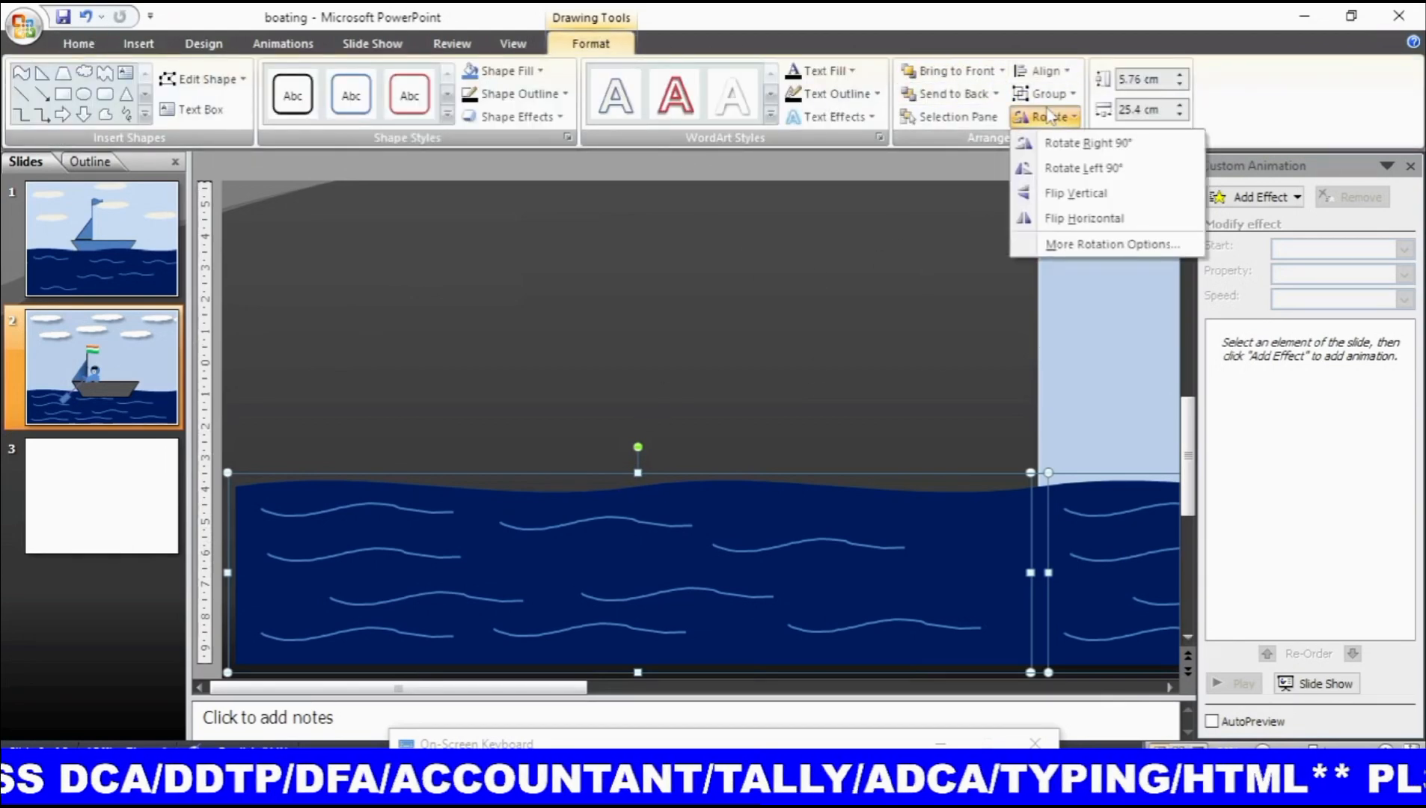
left_click(1048, 94)
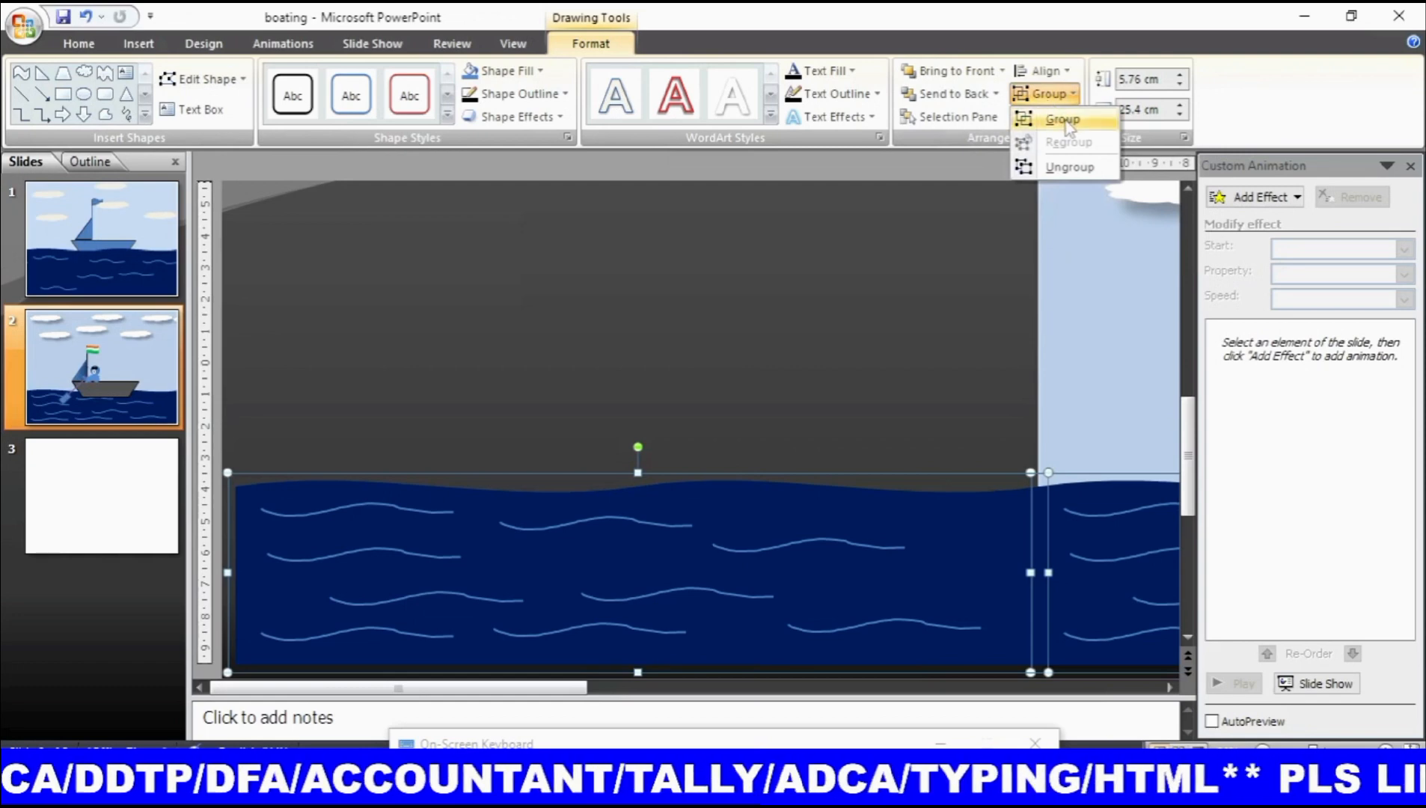
left_click(1064, 120)
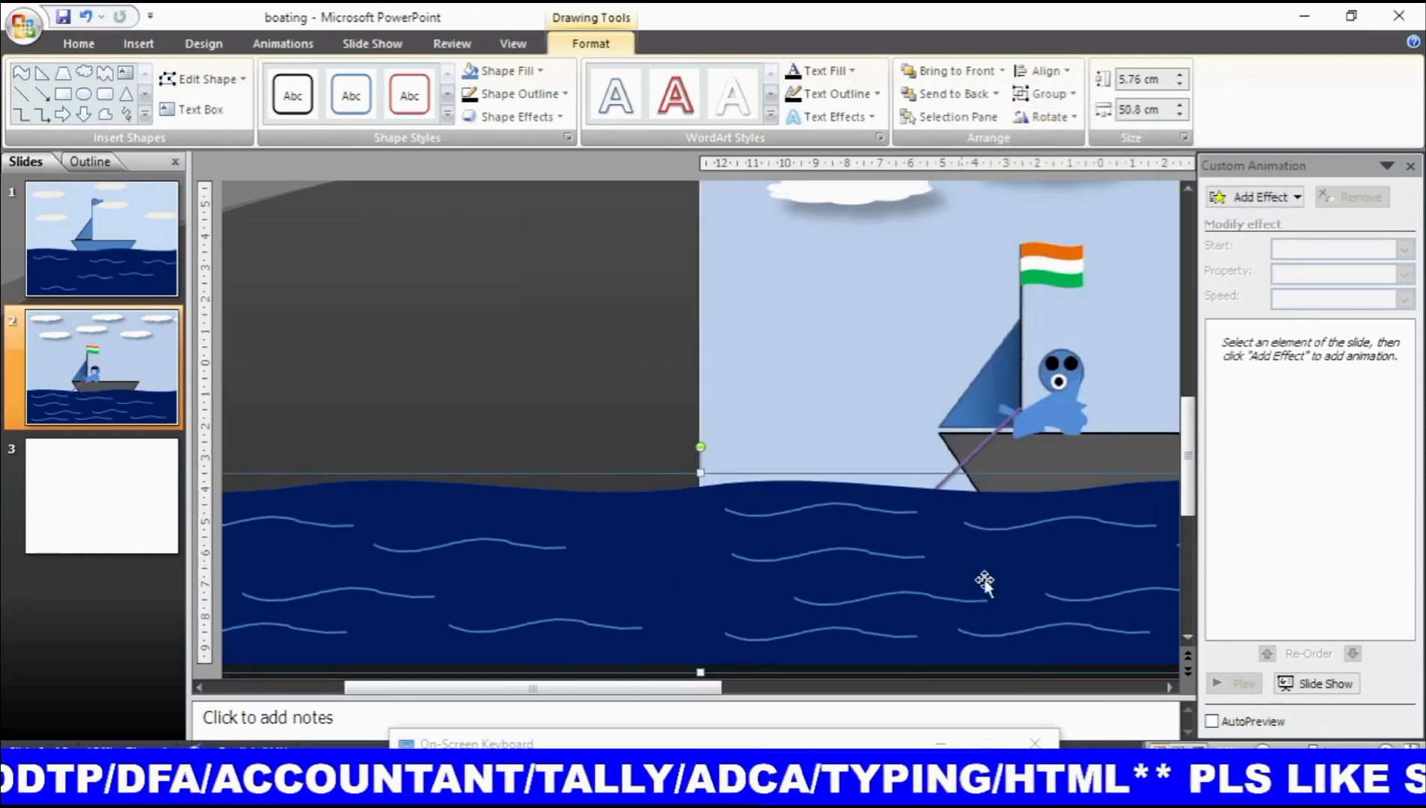
Step: Raise the grouped sea's upper edge to a height of about 6.35 cm so that the water covers the lower hull
left_click_drag(690, 690, 773, 694)
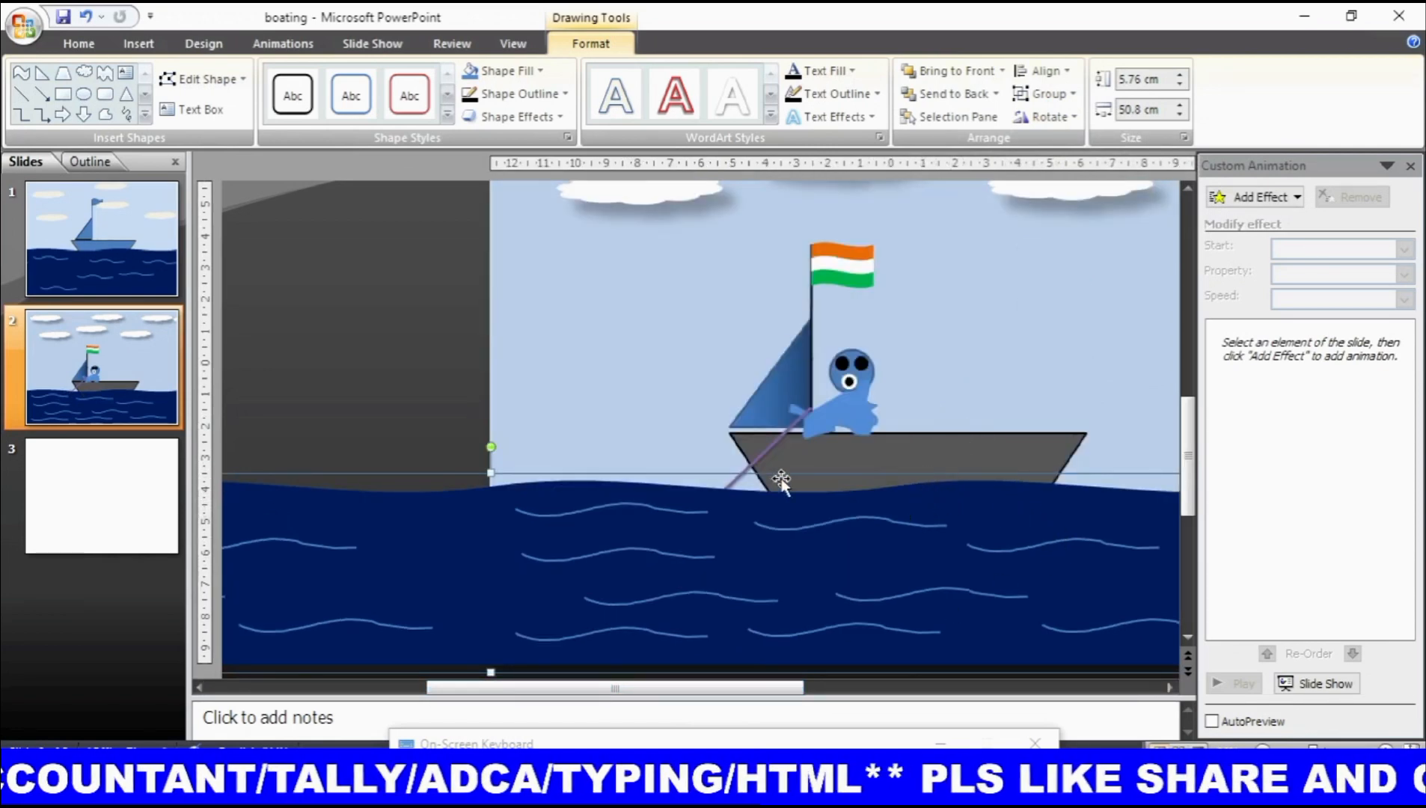
left_click_drag(490, 472, 487, 453)
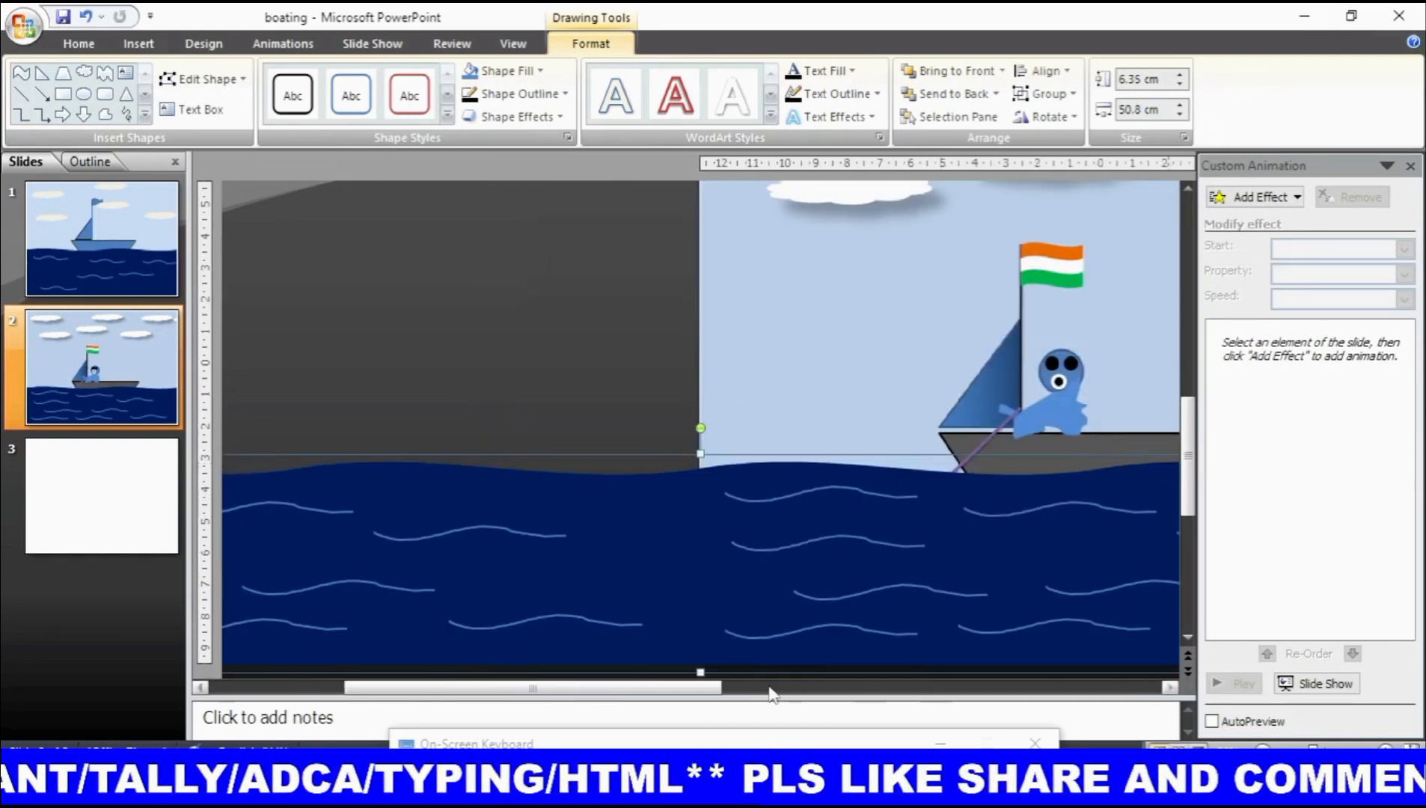
left_click_drag(719, 687, 775, 692)
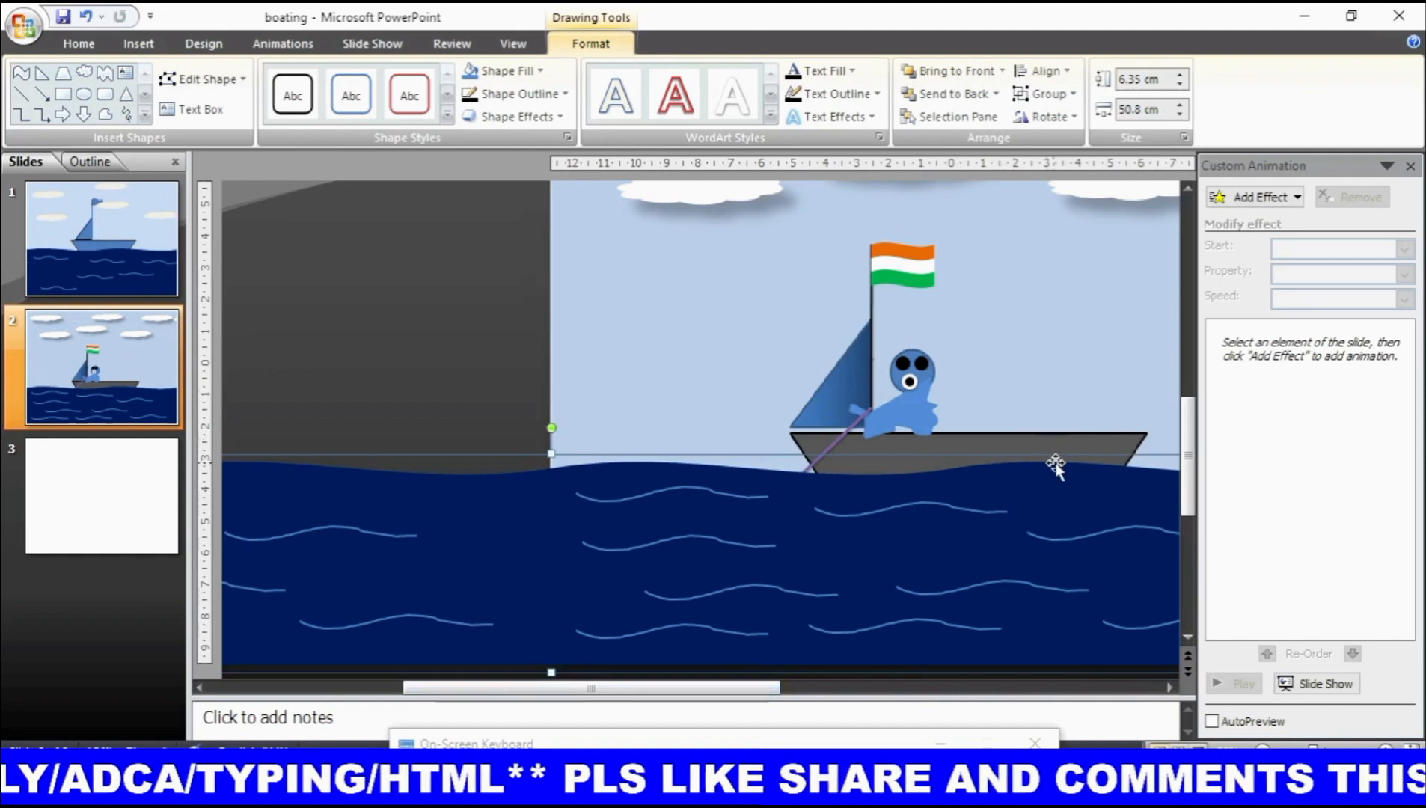
Step: Add a Left motion path animation to the cloud group on slide 2
left_click_drag(1190, 498, 1195, 411)
left_click(922, 294)
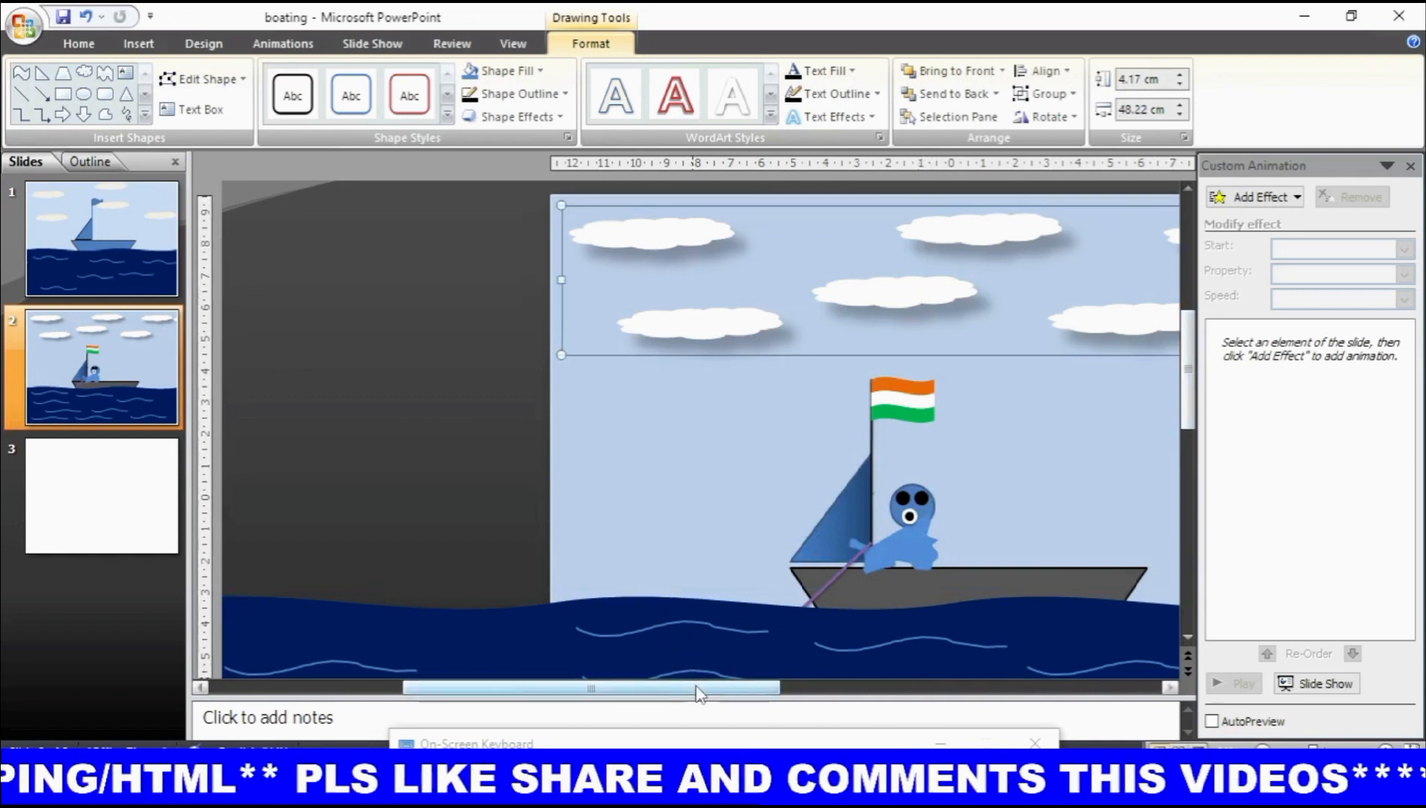
left_click_drag(699, 690, 732, 698)
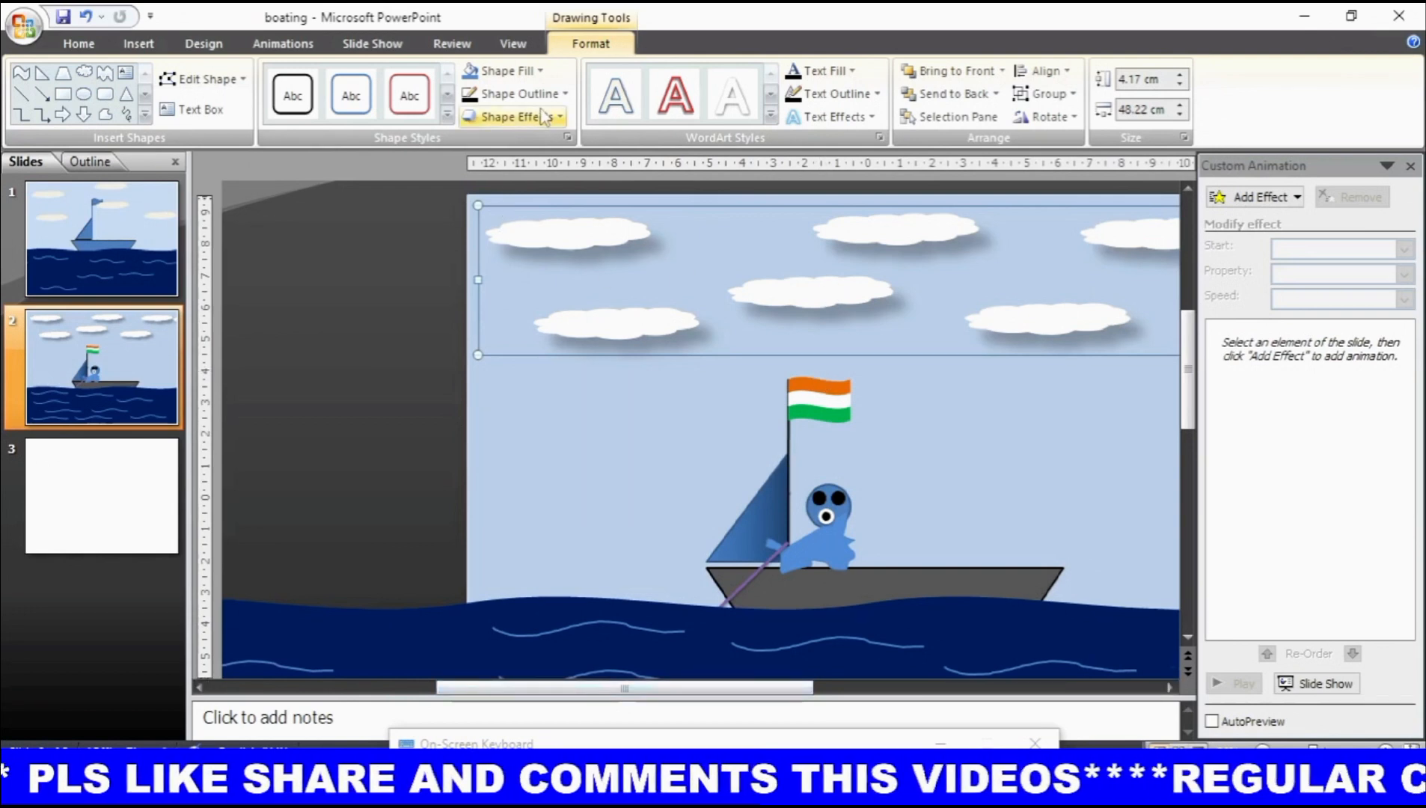
left_click(284, 45)
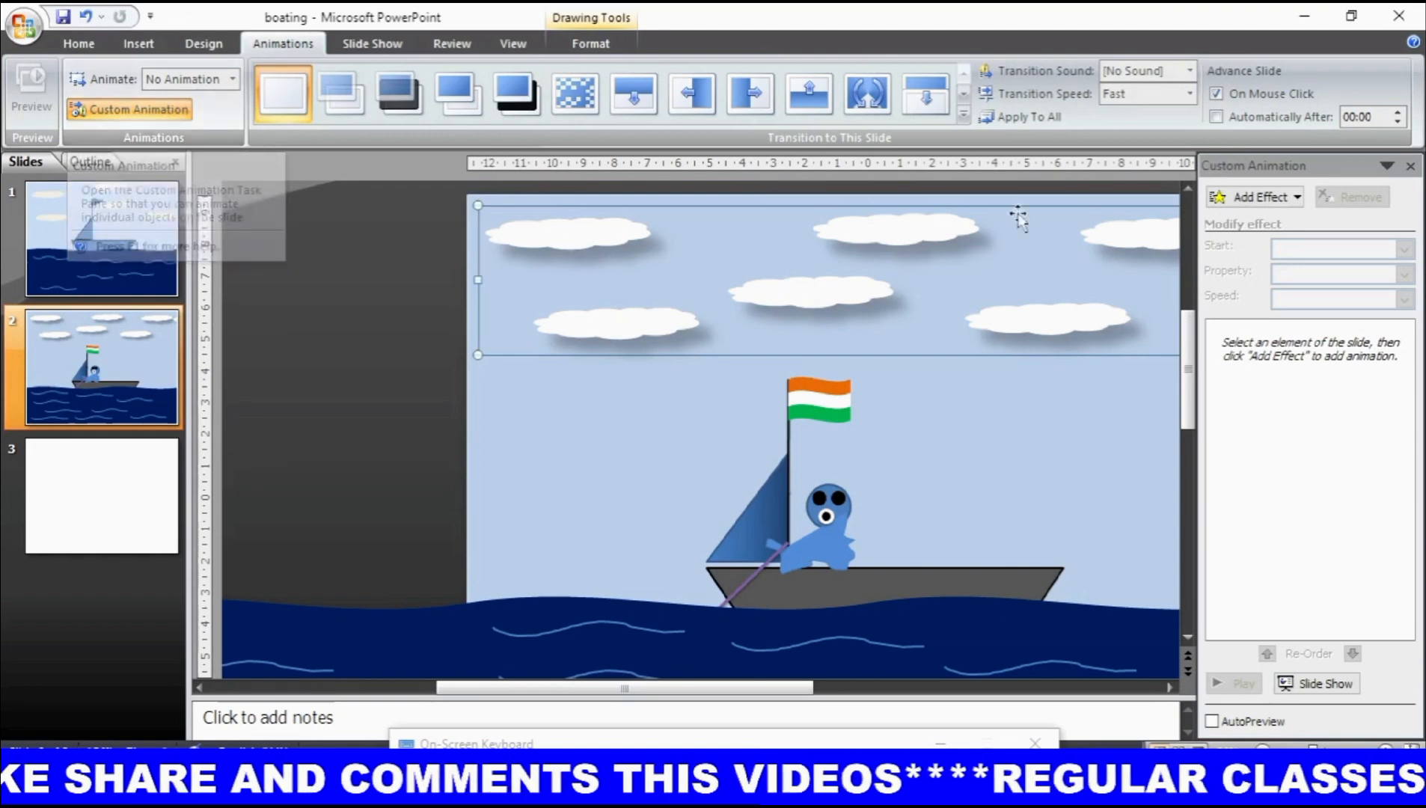
left_click(1264, 198)
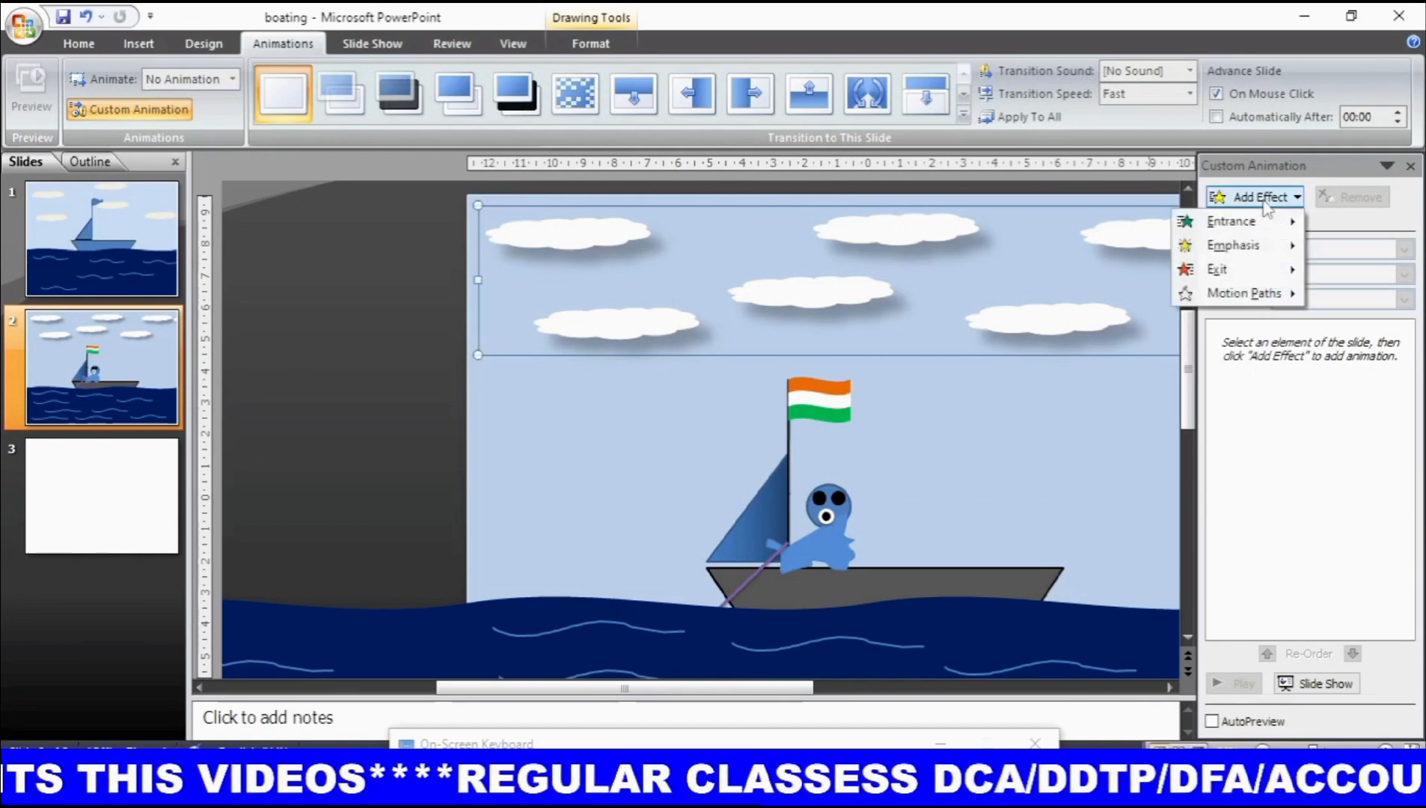
mouse_move(1234, 229)
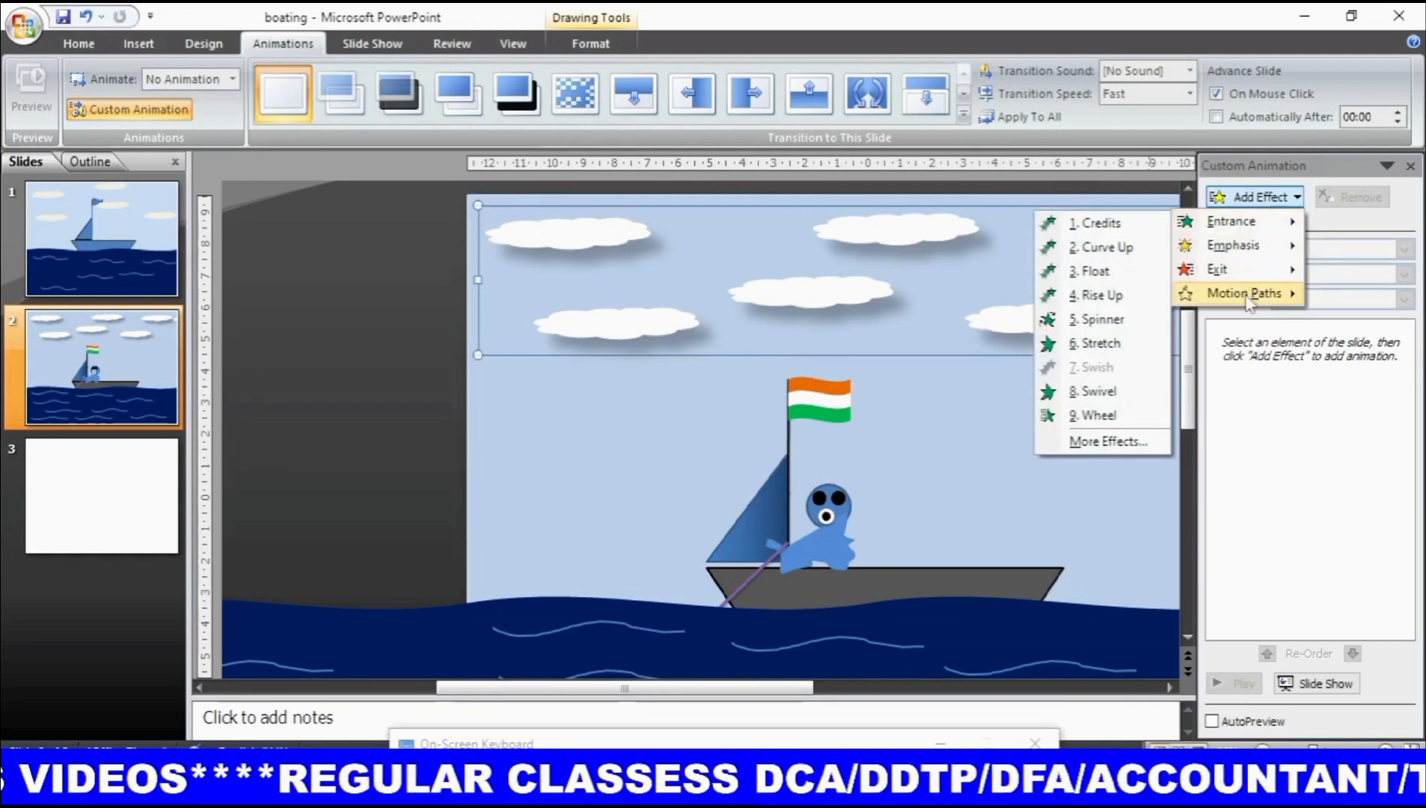
mouse_move(1248, 297)
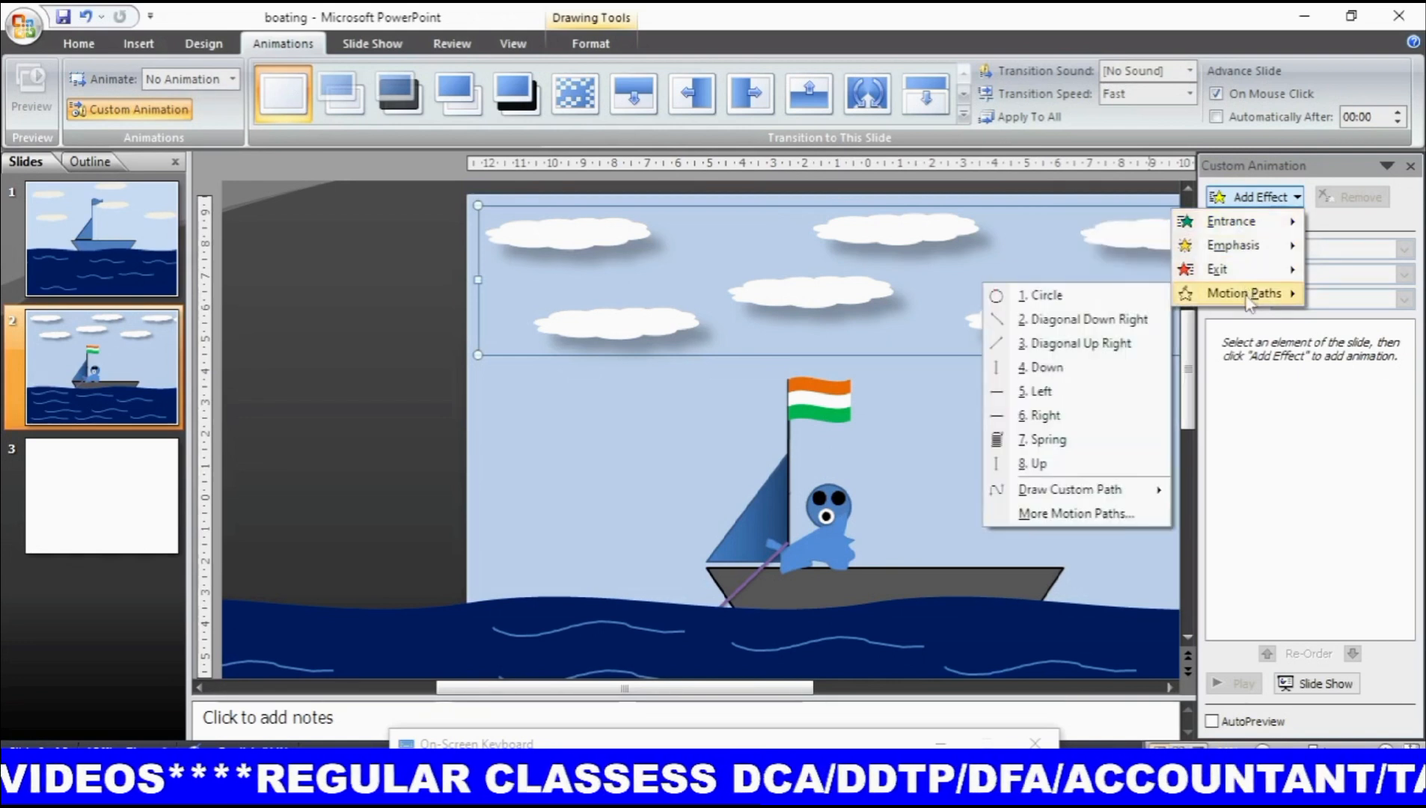
left_click(1055, 392)
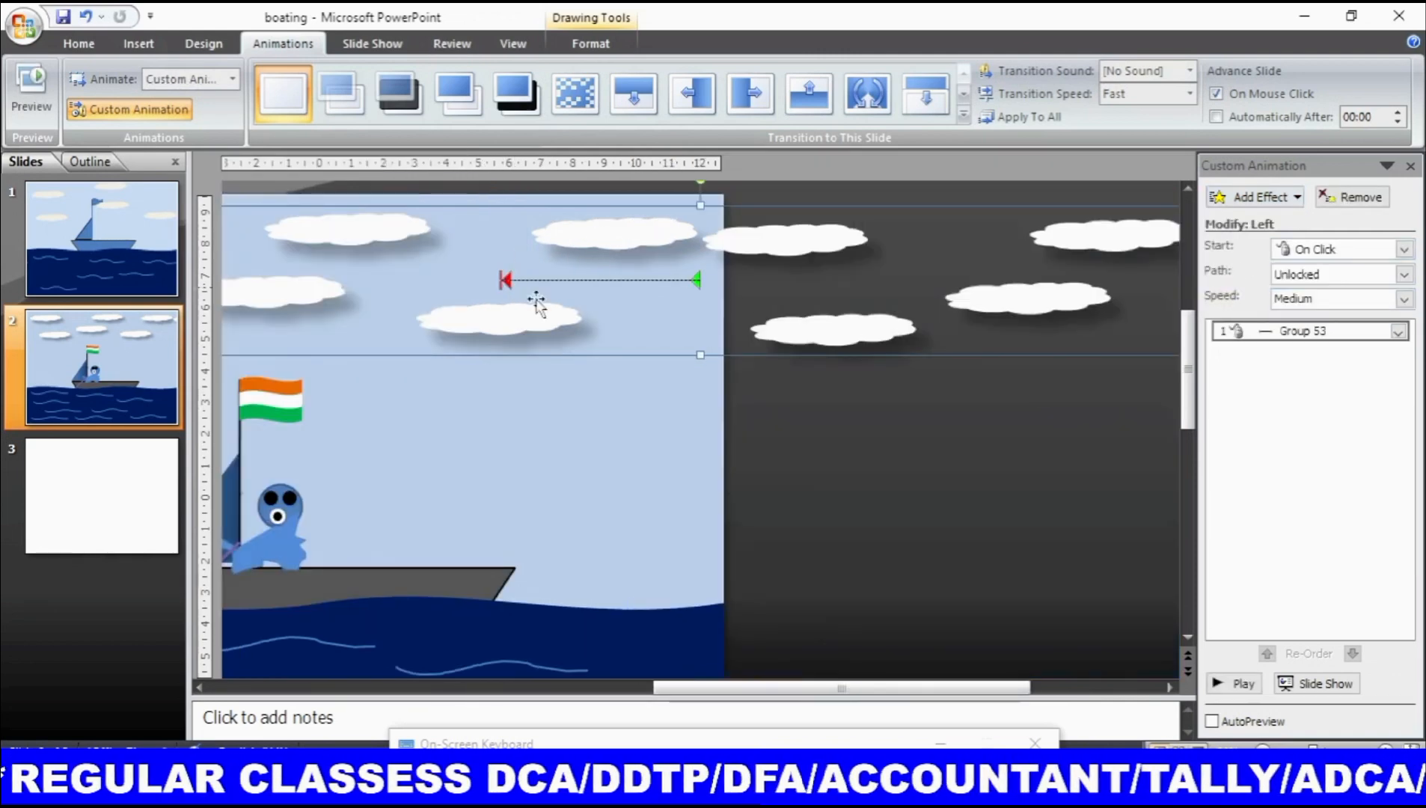
left_click(503, 278)
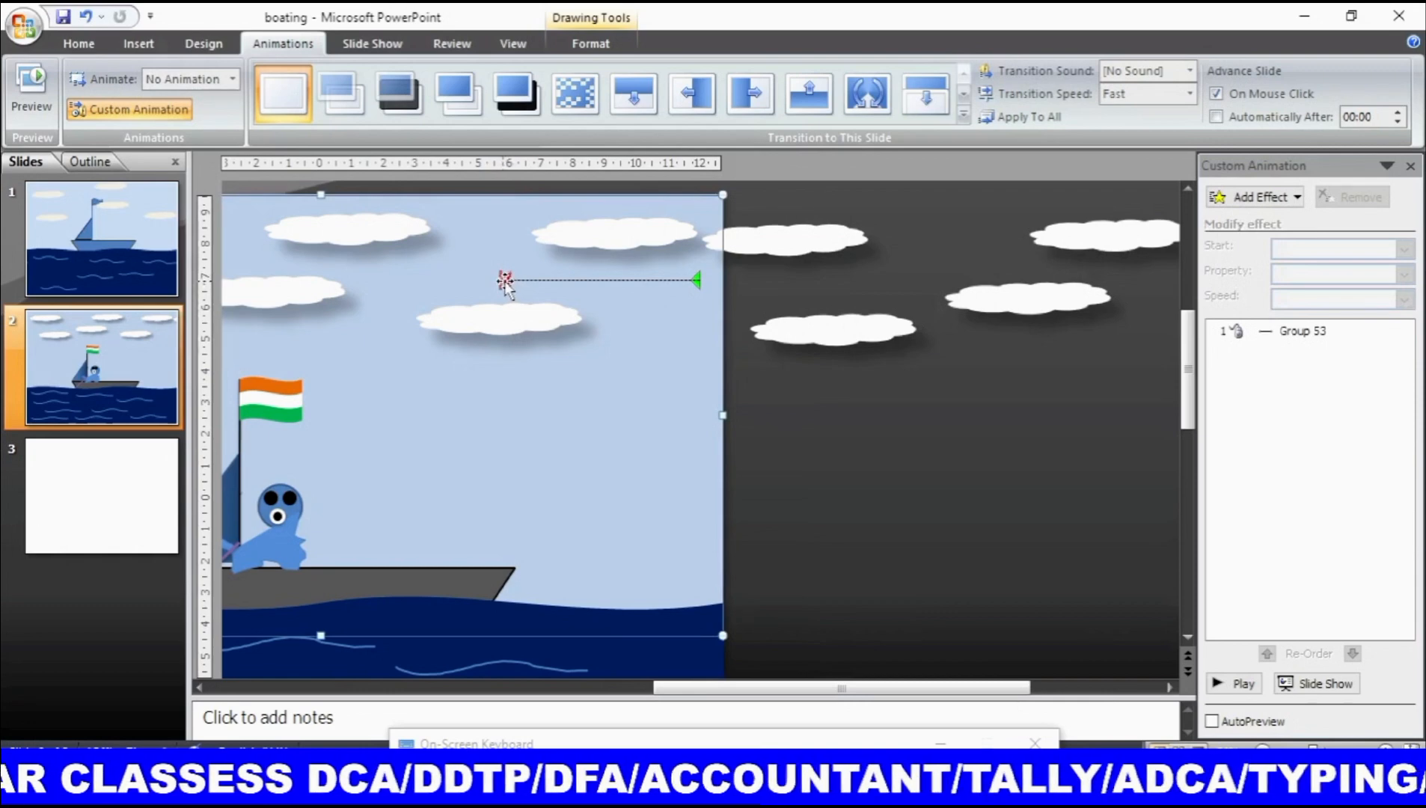
left_click(504, 282)
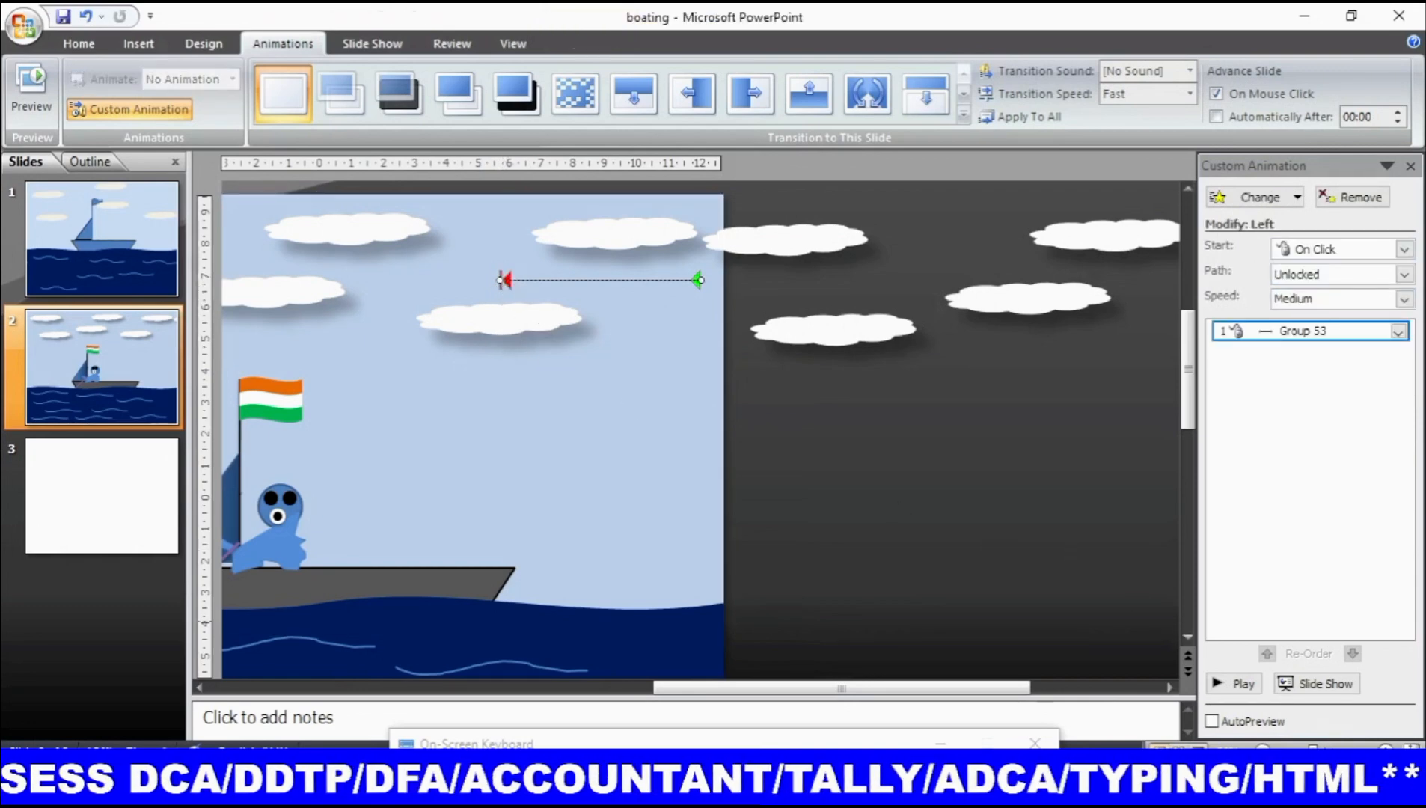
left_click(1386, 749)
left_click(1386, 749)
left_click(1386, 749)
left_click(1386, 749)
left_click(1386, 749)
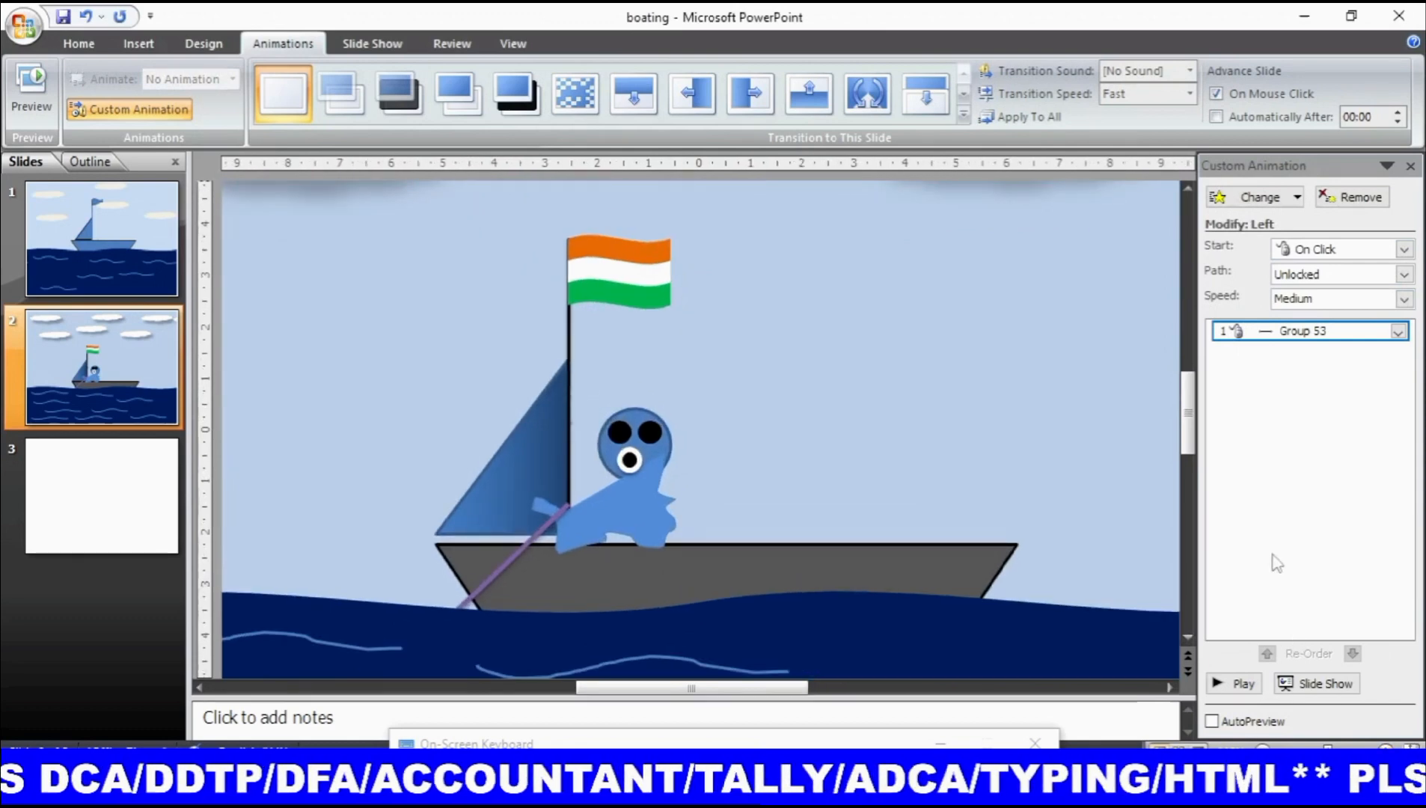
Step: On slide 1, extend the cloud group's motion path so that it ends just beyond the slide's left edge
left_click_drag(1192, 434, 1190, 245)
left_click(1192, 335)
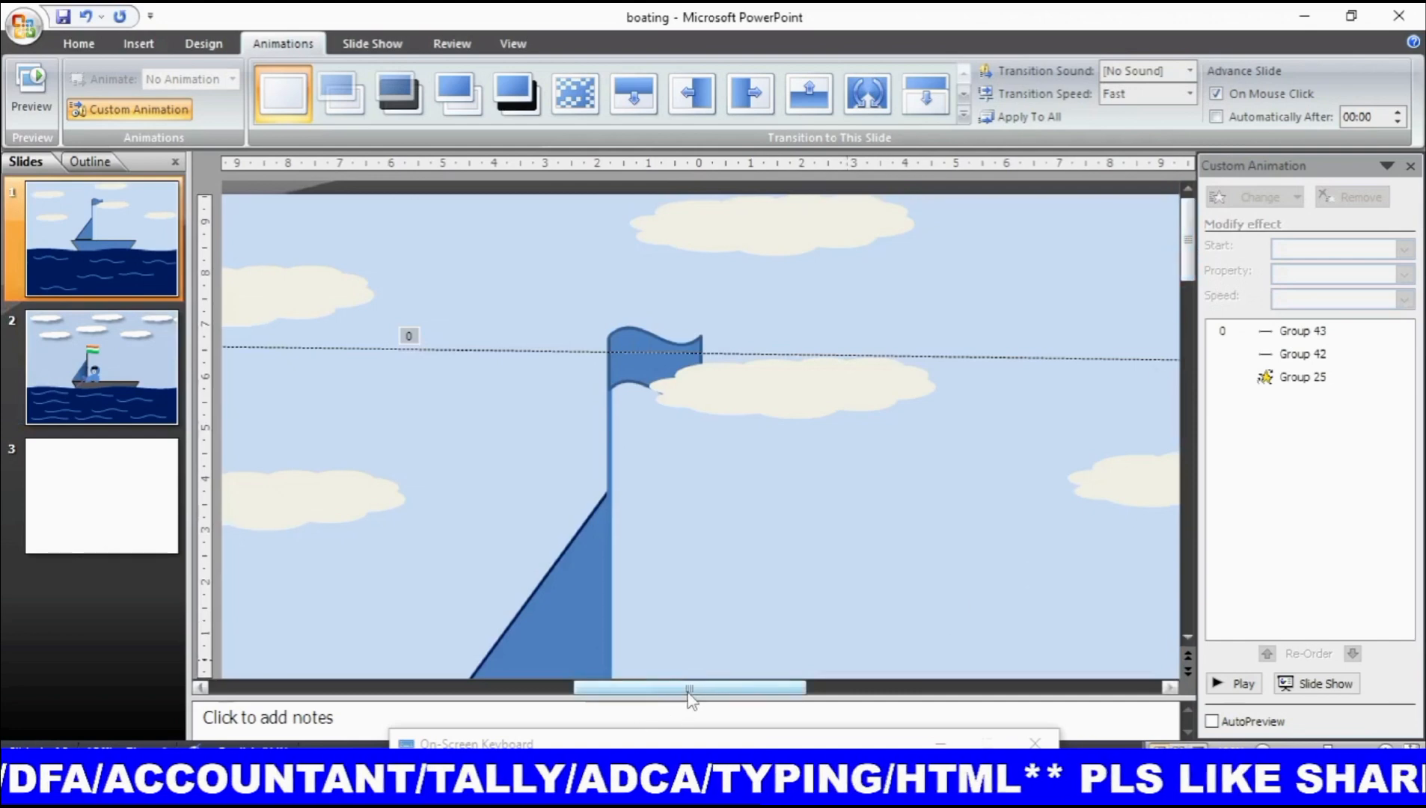
left_click_drag(690, 690, 505, 686)
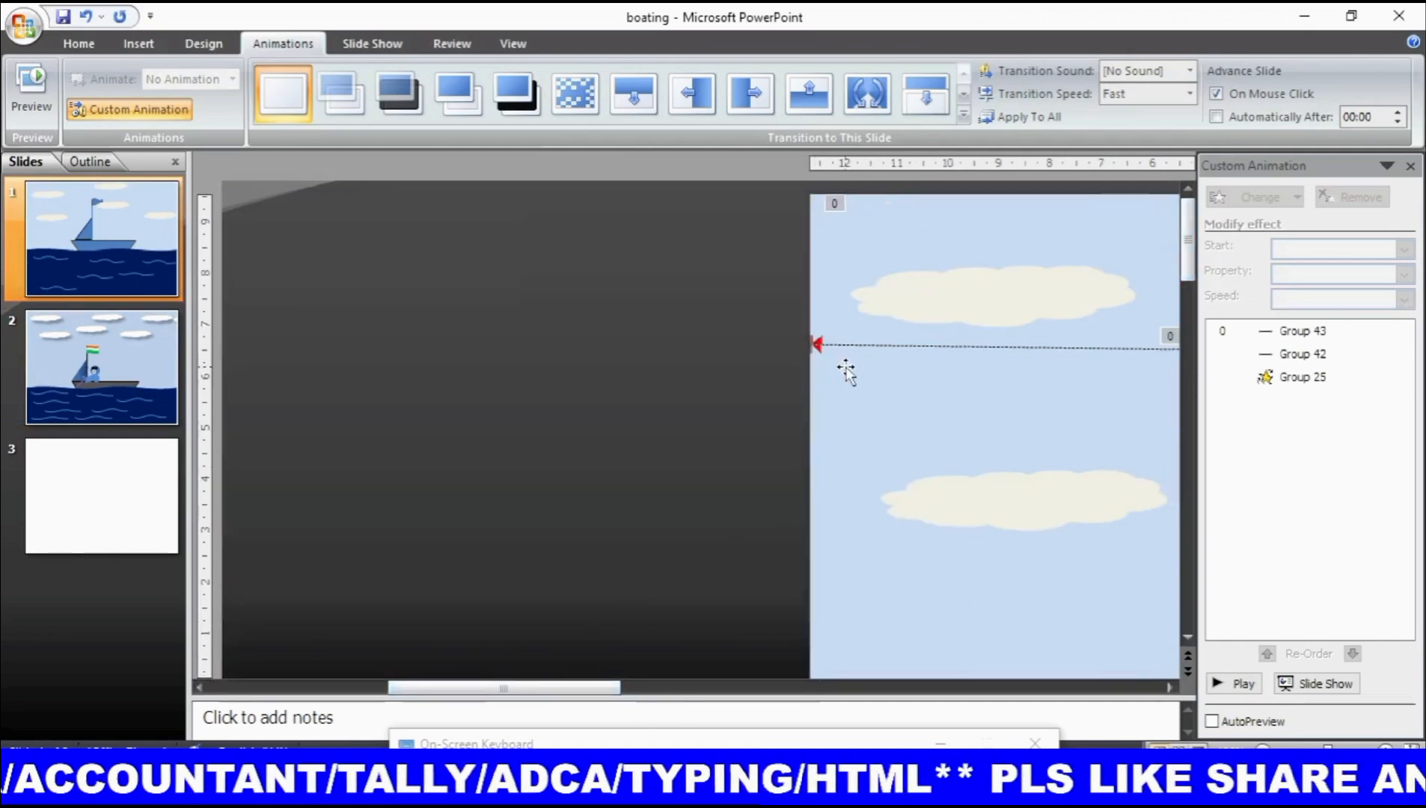
left_click_drag(546, 690, 636, 690)
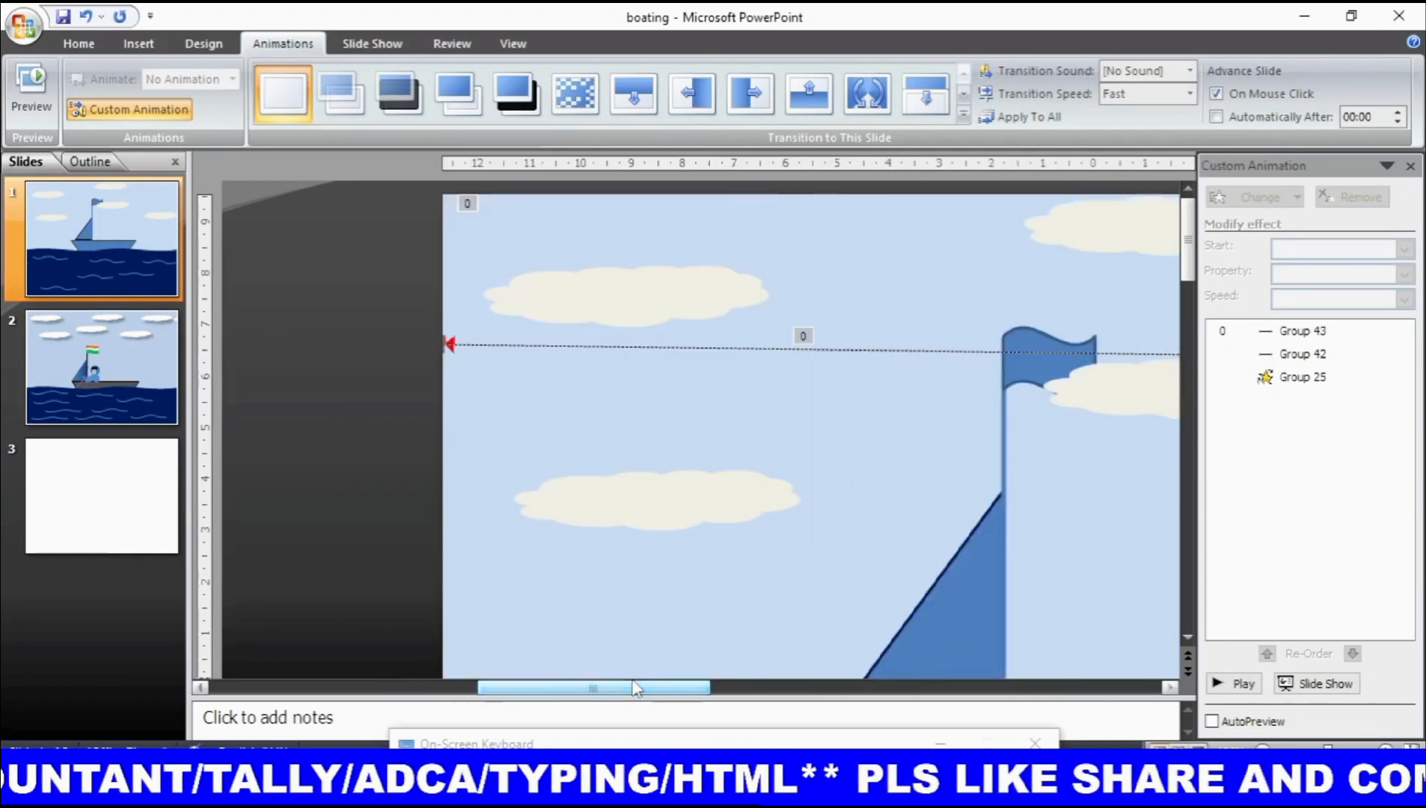
left_click(449, 345)
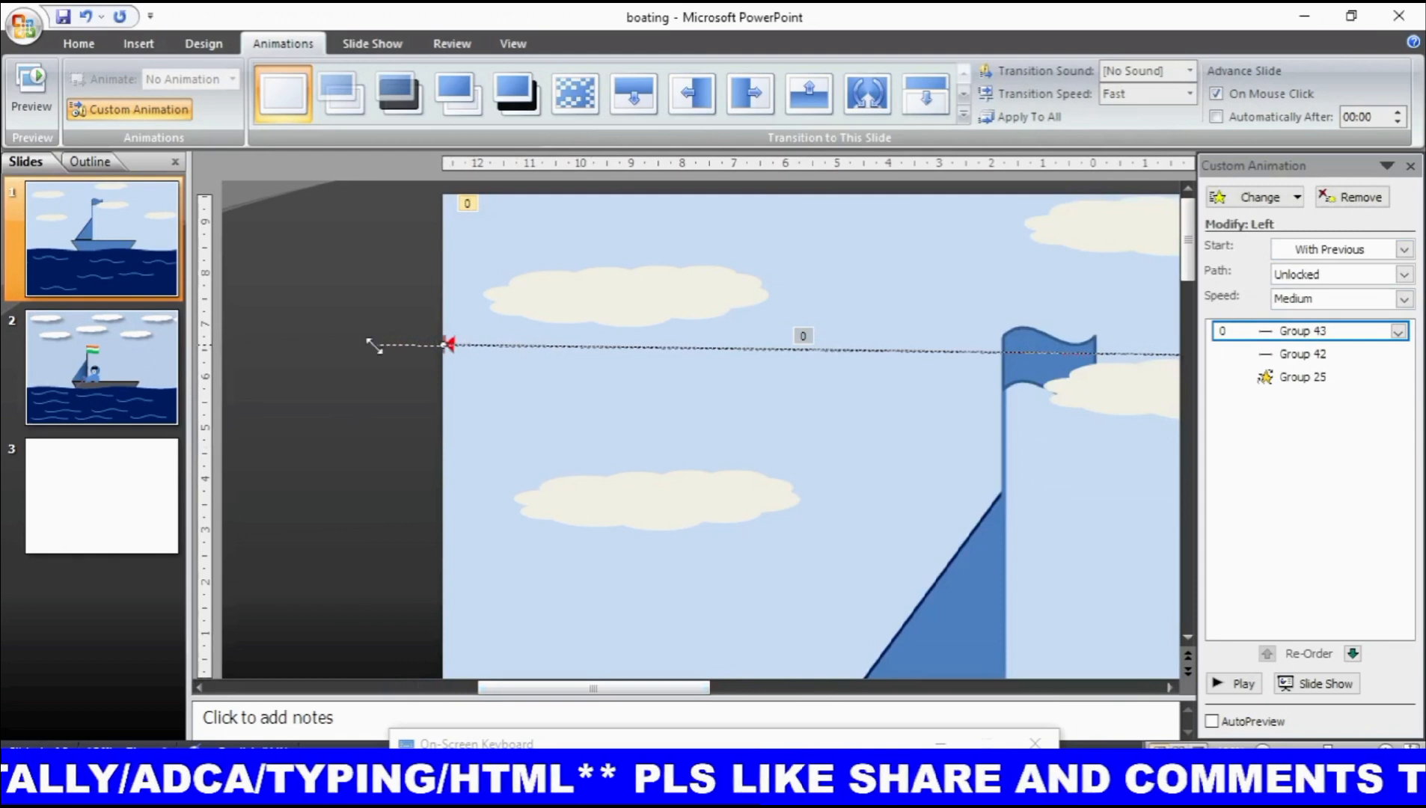
left_click_drag(374, 345, 375, 345)
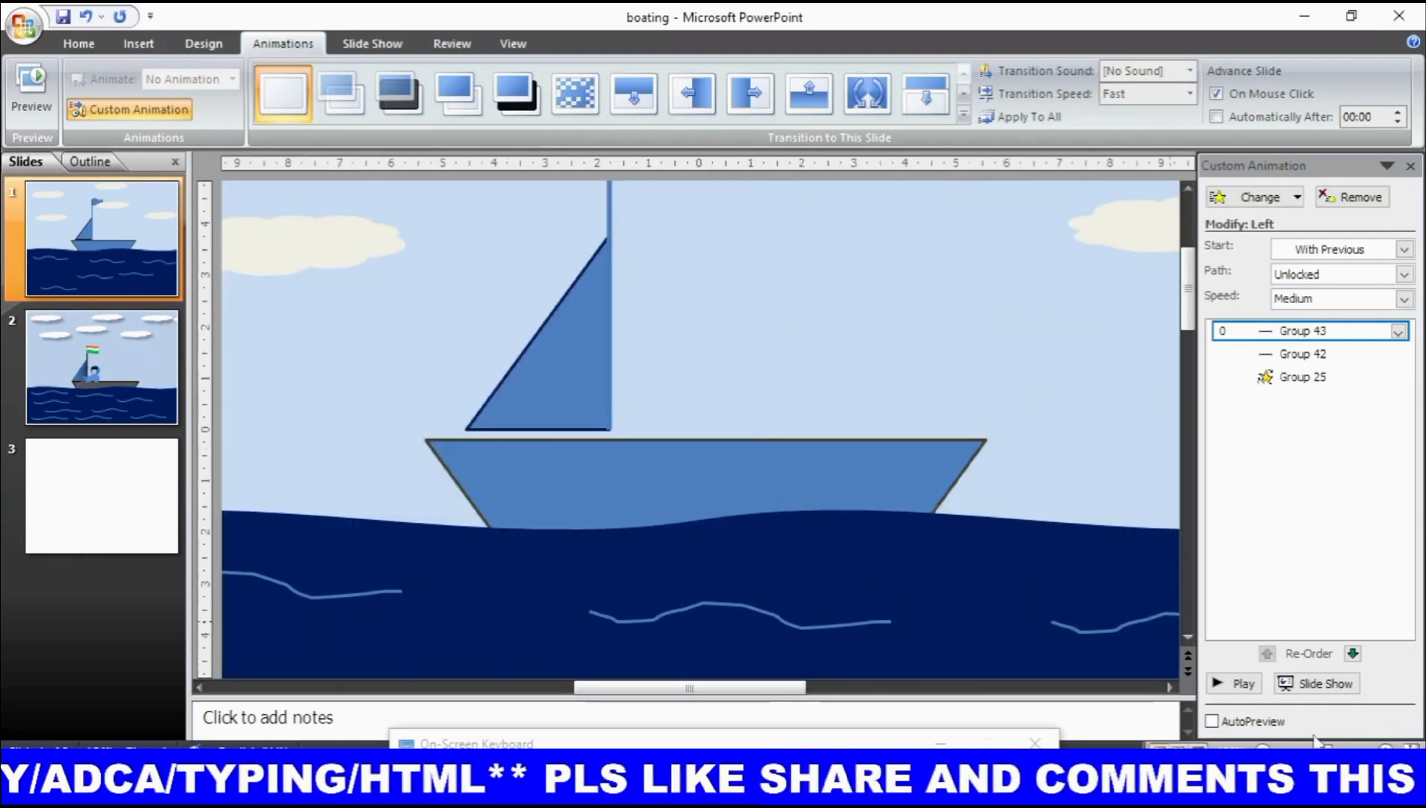
left_click_drag(1328, 751, 1297, 750)
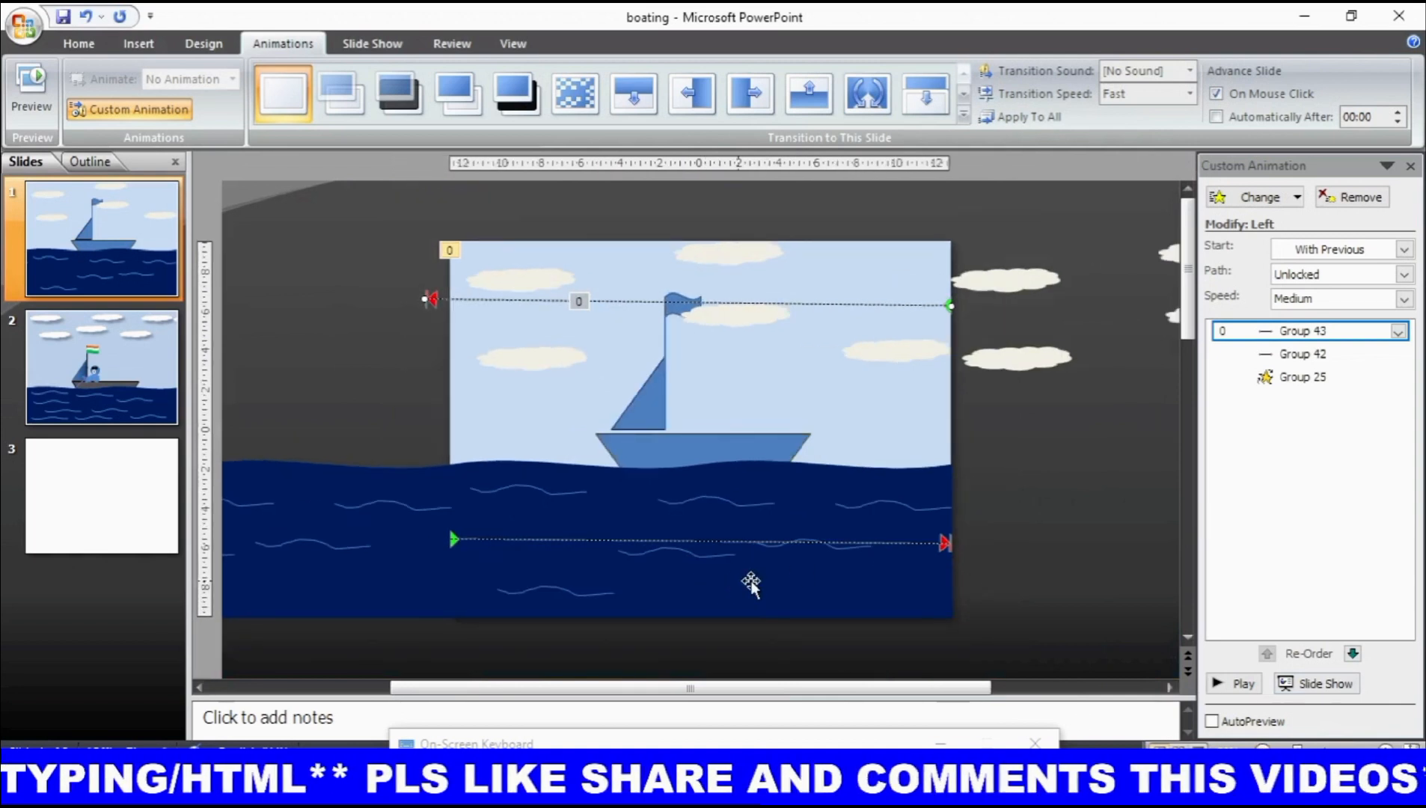
left_click(831, 596)
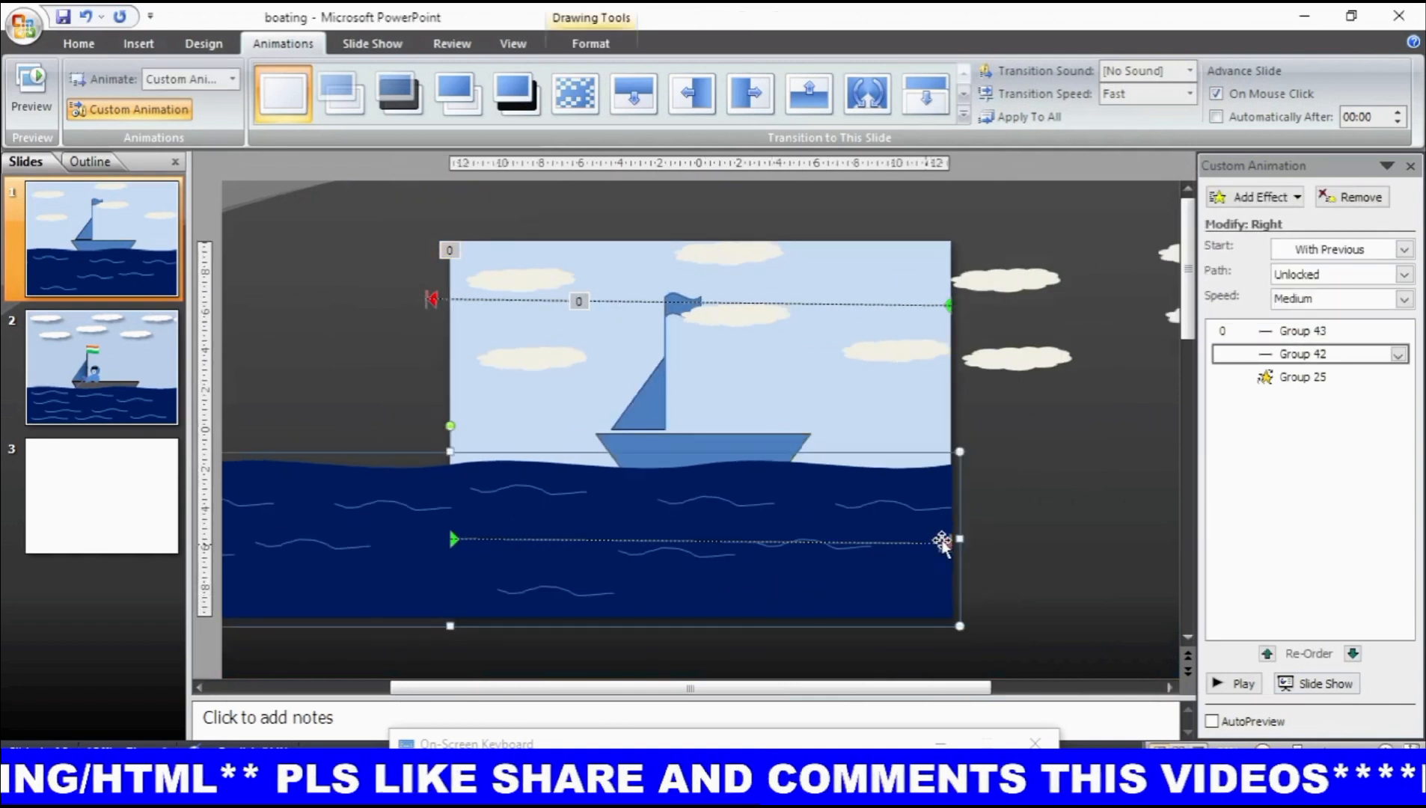
Step: On slide 2, stretch the cloud group's motion path leftward so that it ends beyond the slide's left edge
left_click(77, 374)
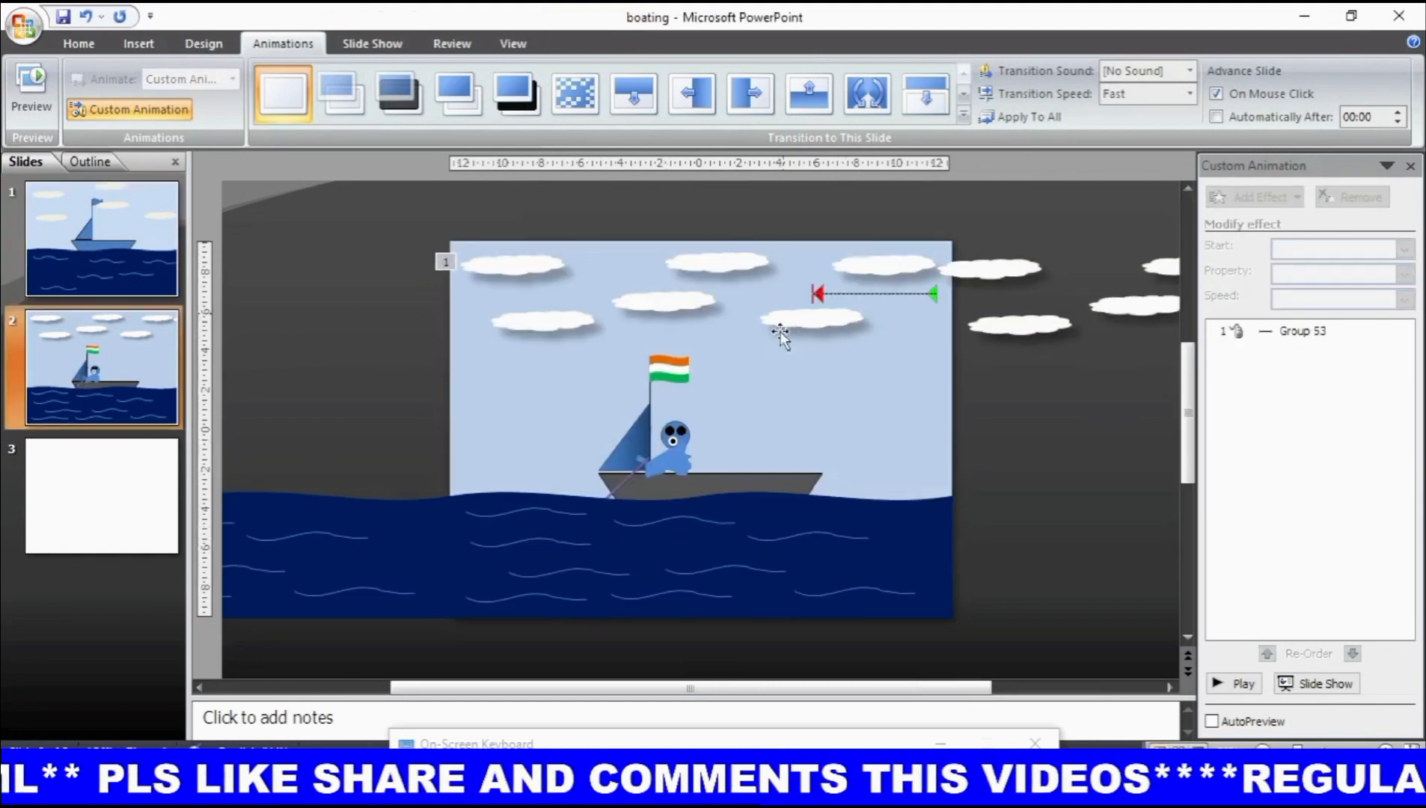
left_click(815, 294)
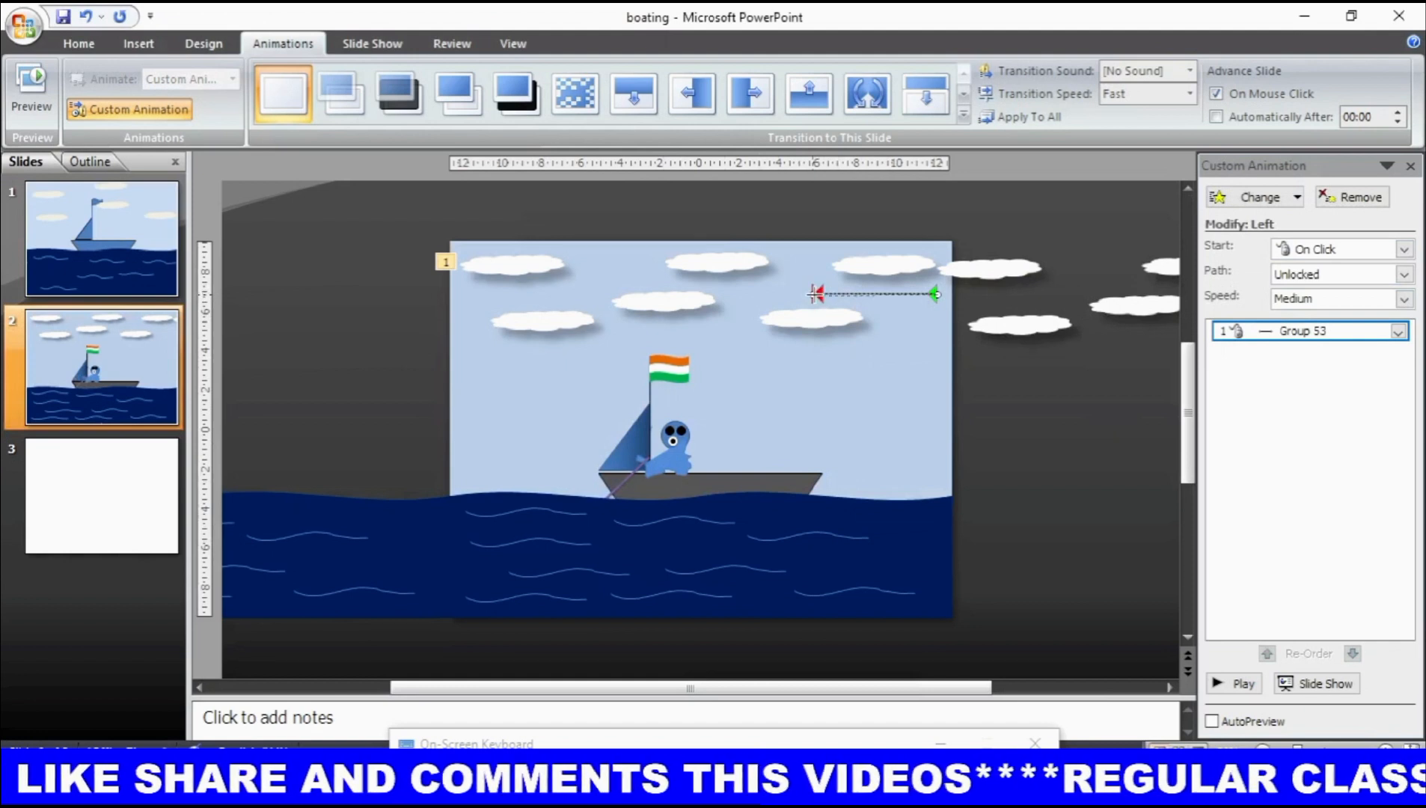
left_click_drag(664, 296, 388, 292)
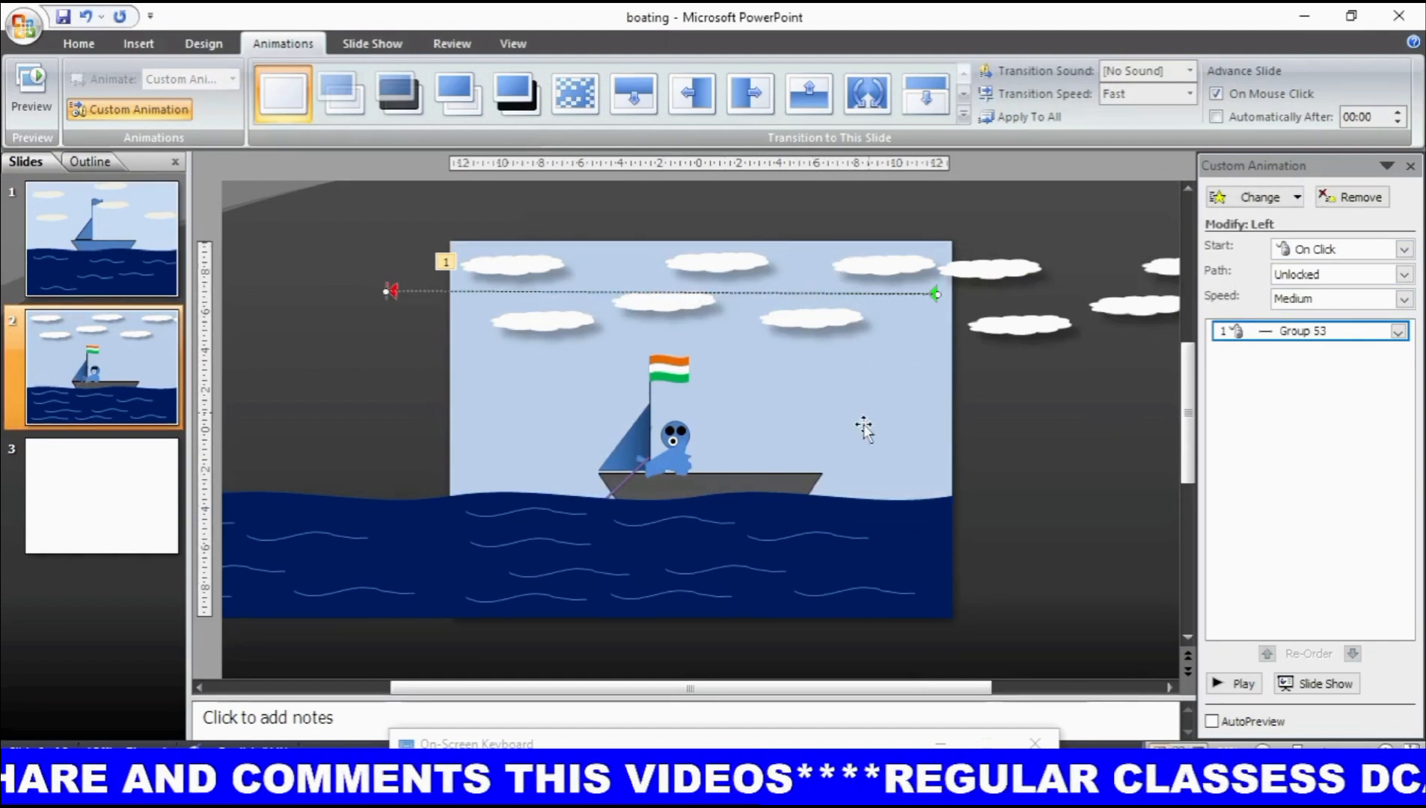
Step: Add a Right motion path animation to the wide sea group on slide 2
left_click(868, 555)
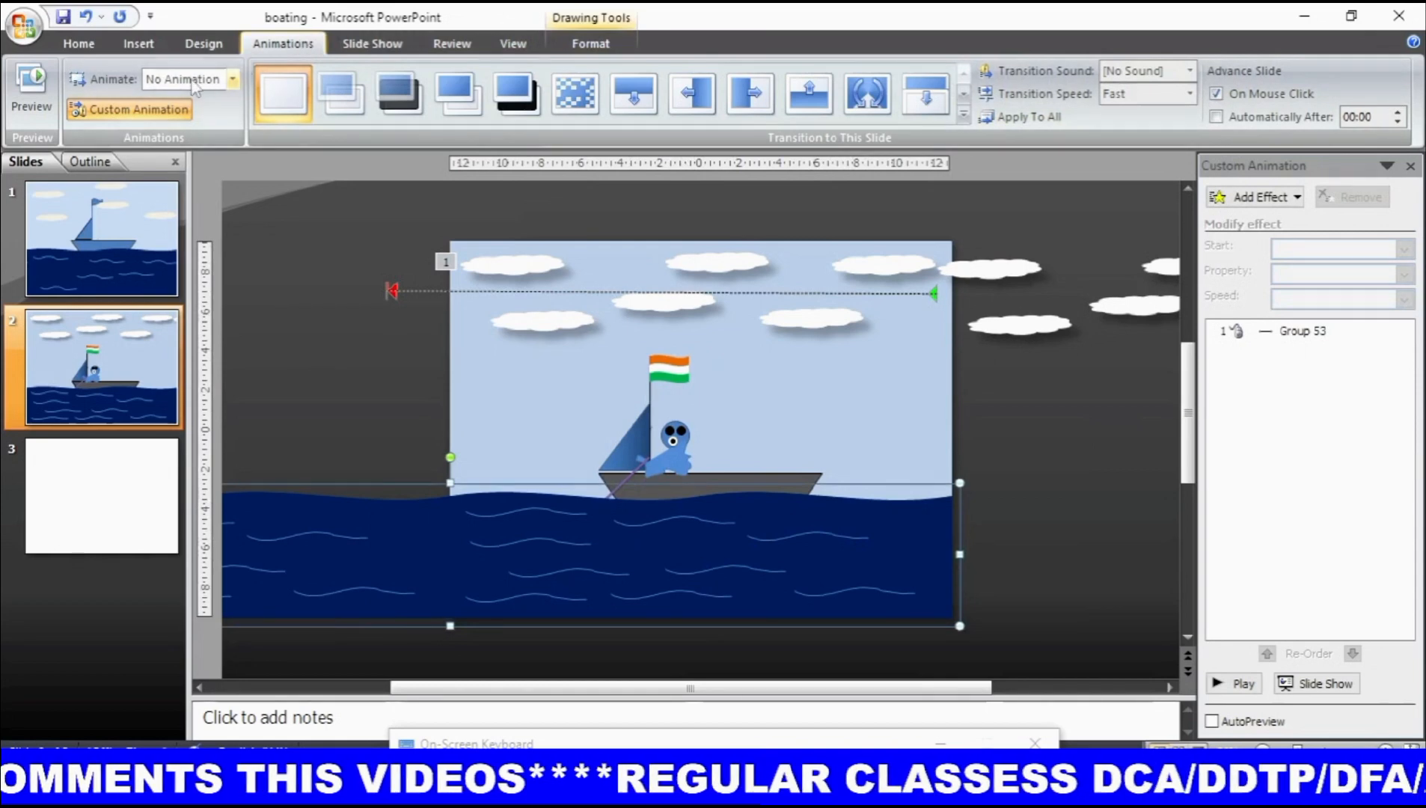
left_click(139, 109)
left_click(139, 109)
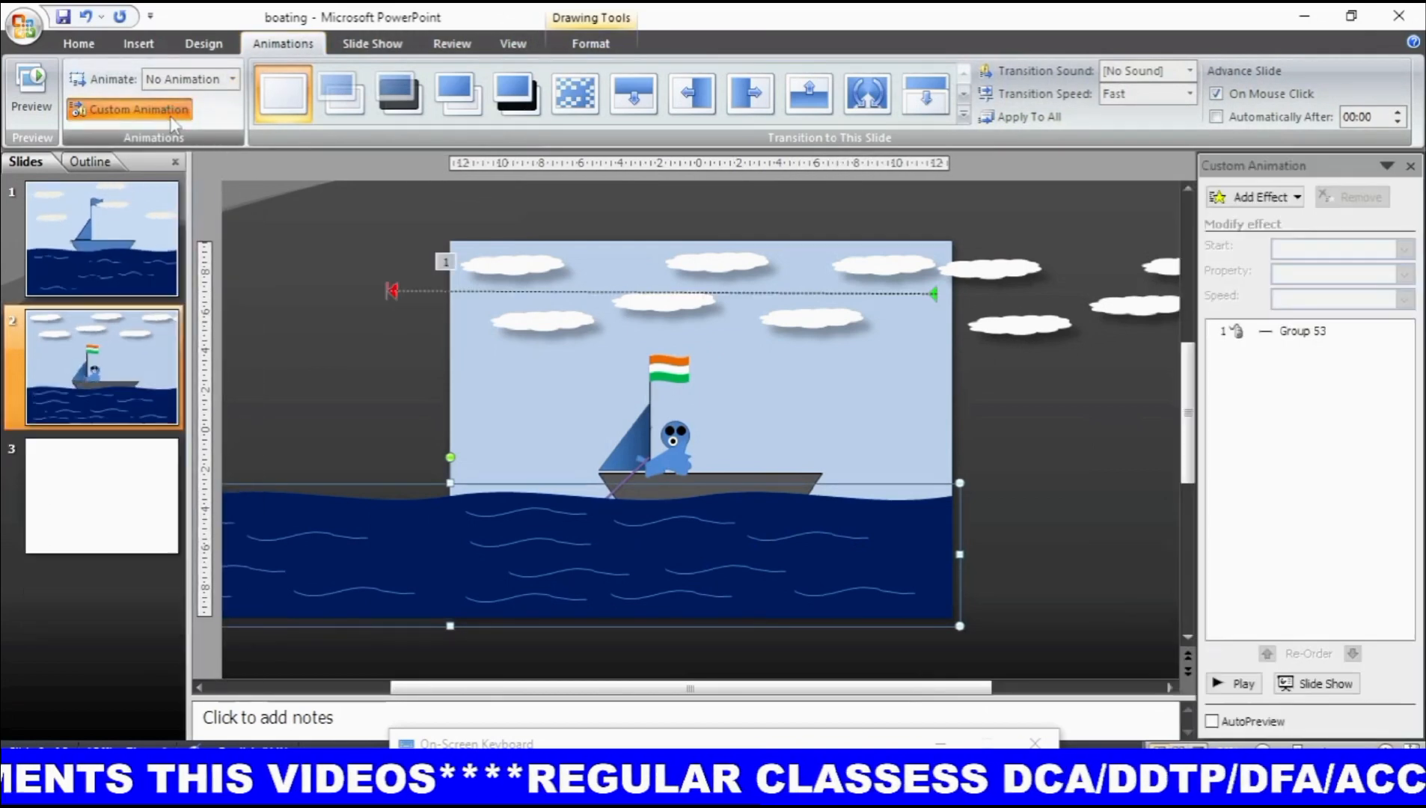
left_click(1261, 197)
mouse_move(1261, 299)
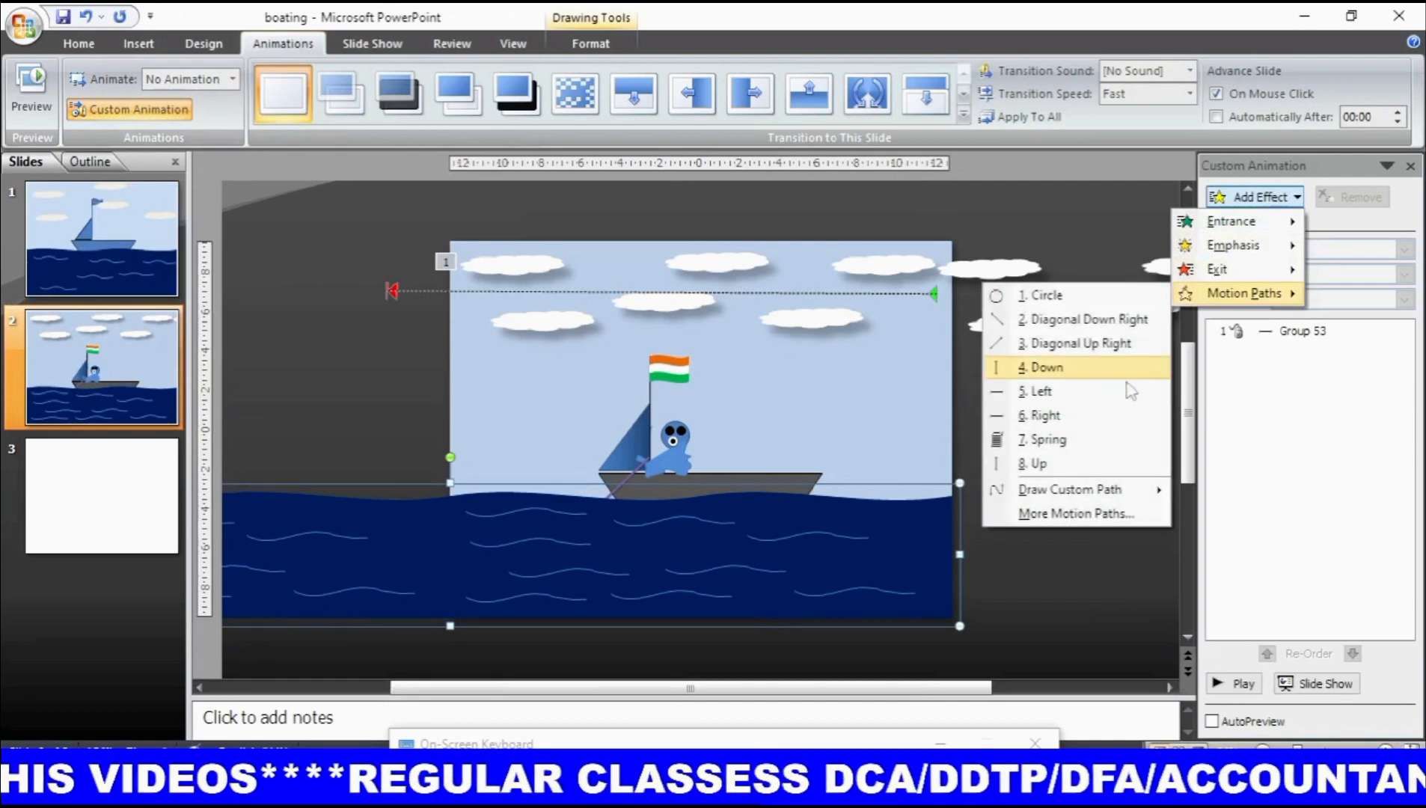
left_click(1094, 416)
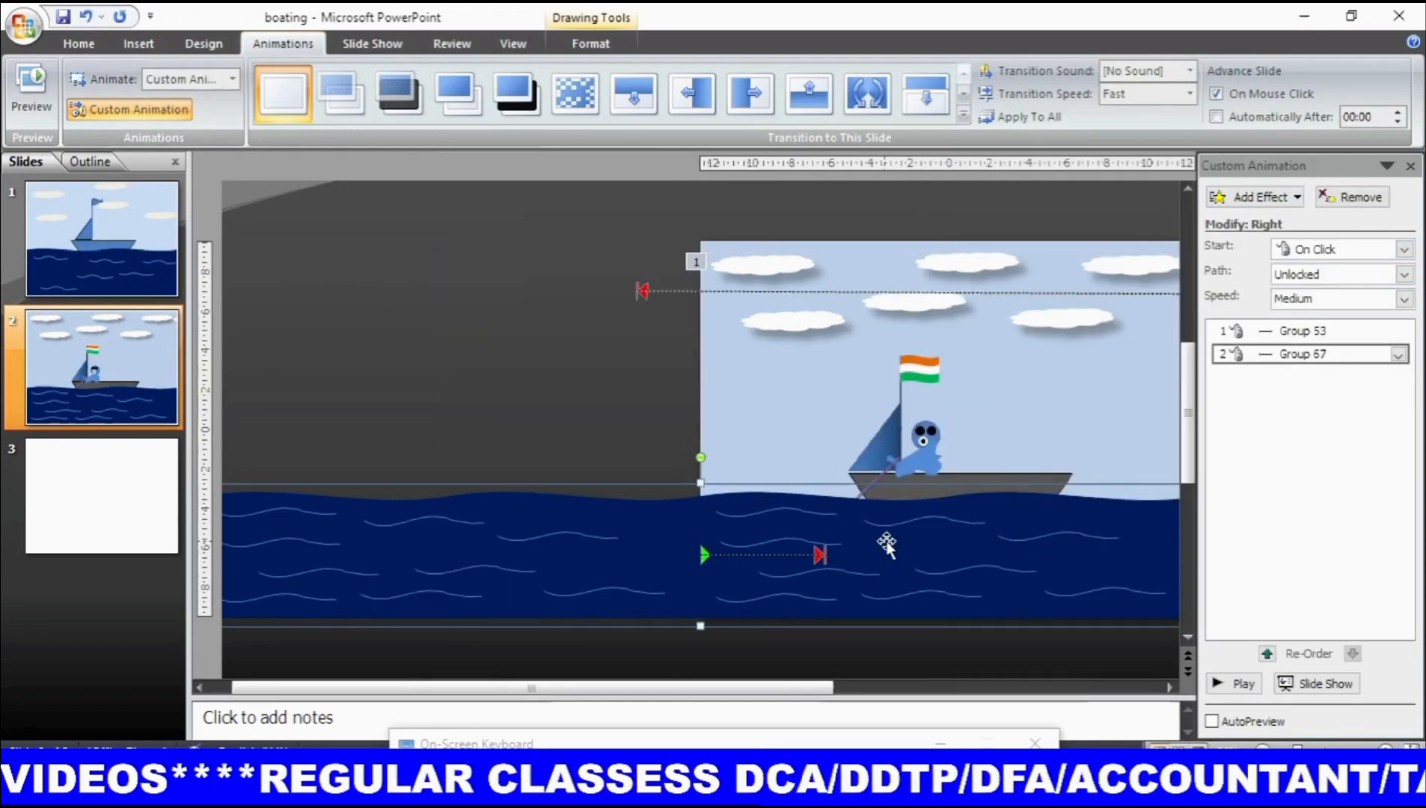
Step: Stretch the sea group's motion path horizontally so that it ends just beyond the slide's right edge
left_click(820, 556)
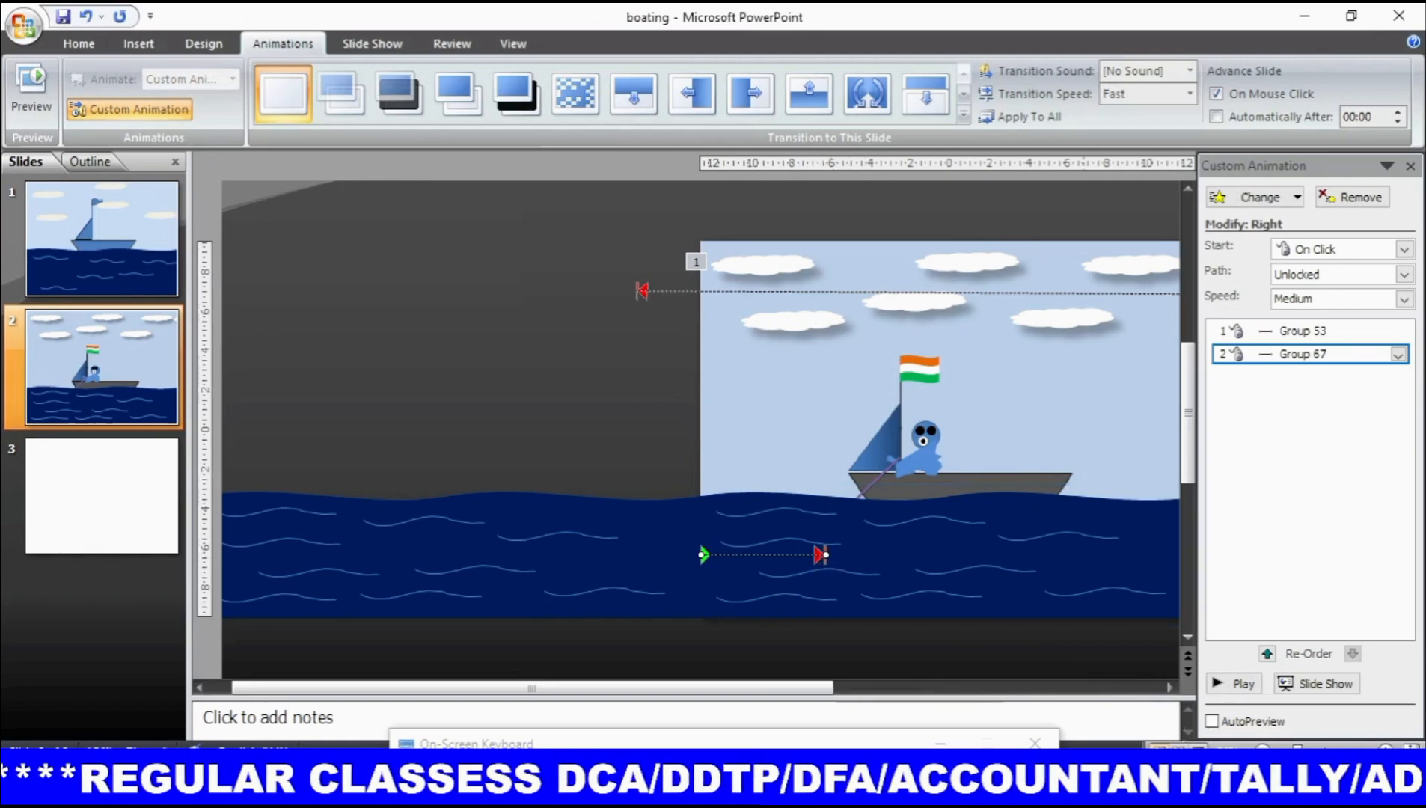
left_click_drag(1299, 751, 1356, 751)
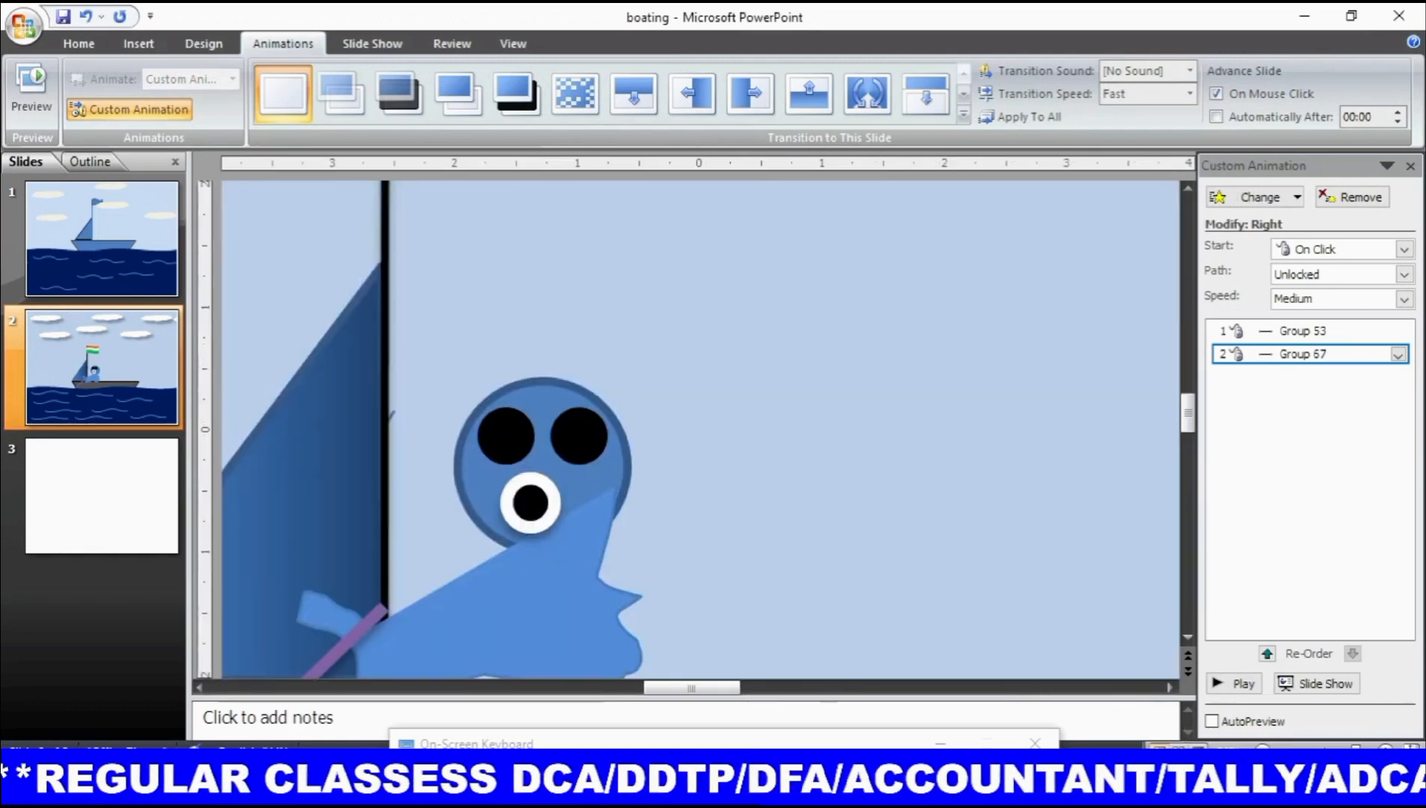
left_click(1263, 751)
left_click(1263, 751)
left_click(1263, 751)
left_click(1263, 751)
left_click(1263, 751)
left_click(1263, 751)
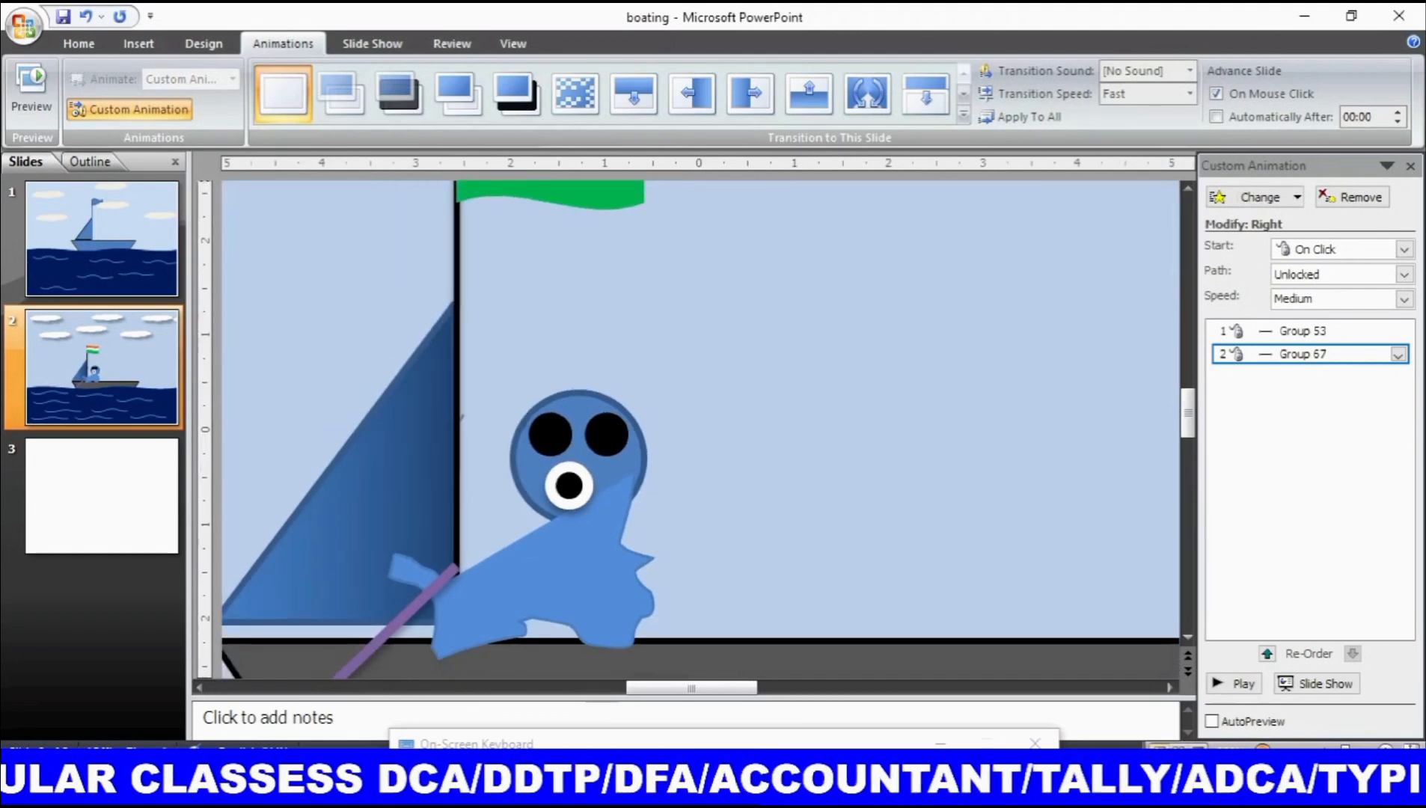
left_click(1263, 751)
left_click(1263, 750)
left_click(1263, 751)
left_click(1263, 751)
left_click(1263, 751)
left_click(1263, 751)
left_click(1264, 750)
left_click(1263, 750)
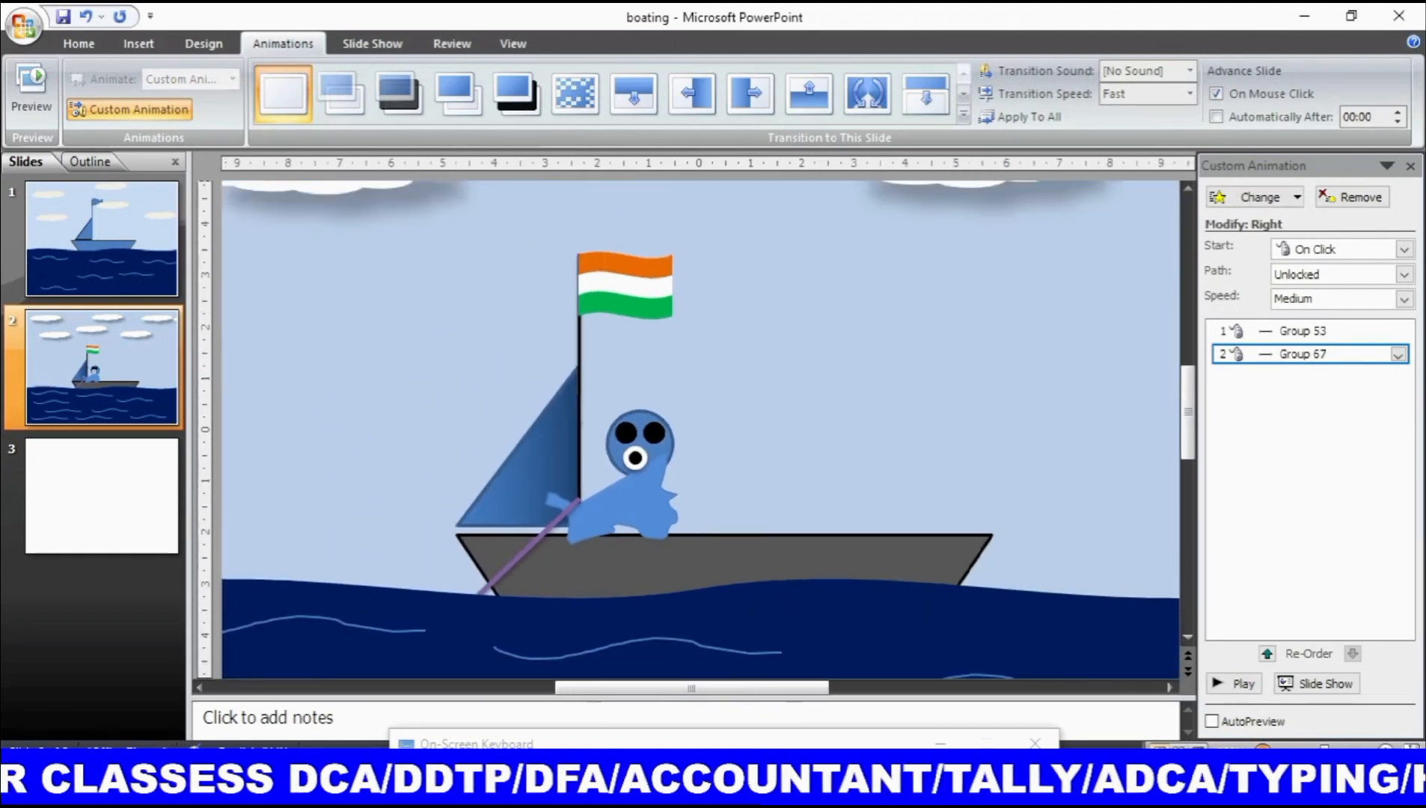
left_click(1263, 751)
left_click(1263, 751)
left_click(1263, 750)
left_click(1263, 750)
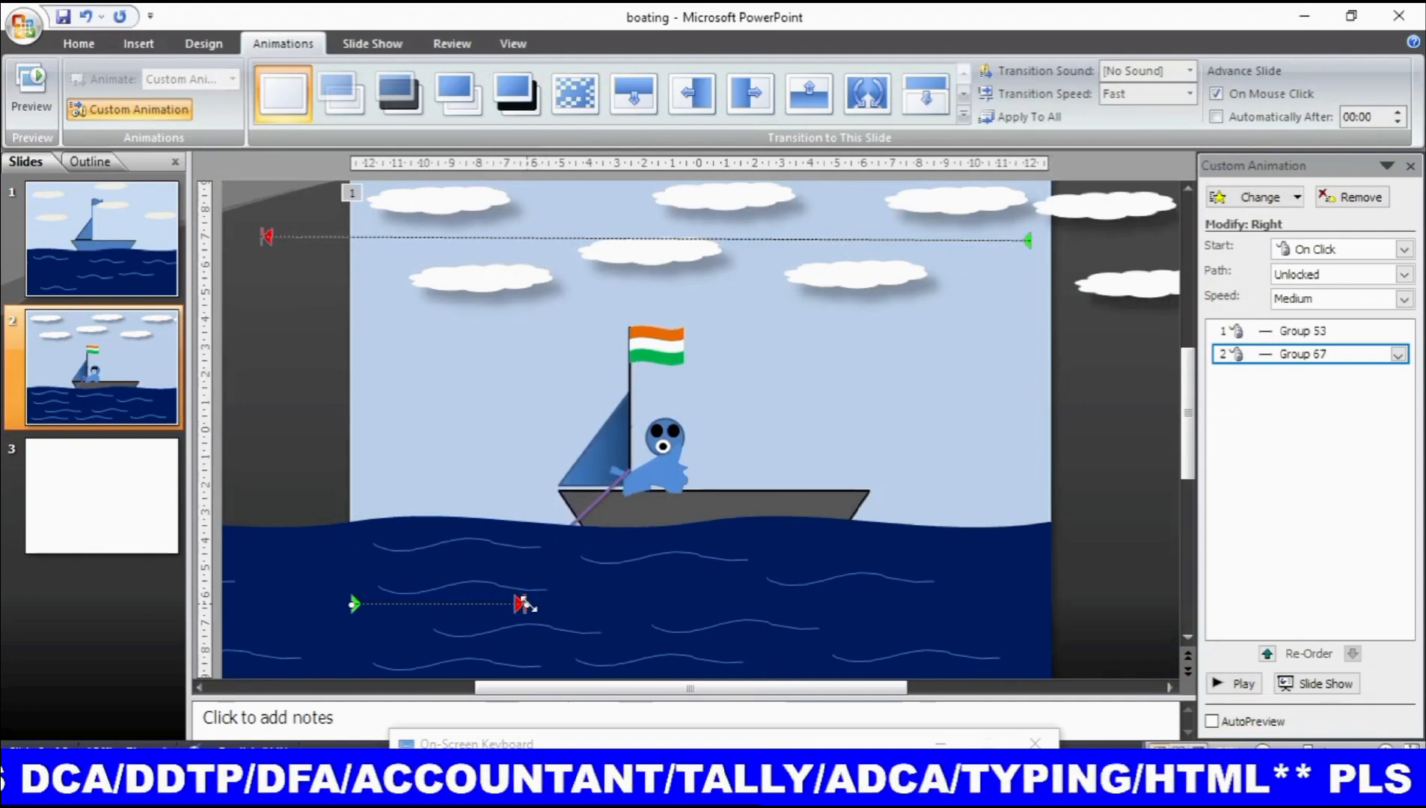
left_click_drag(524, 604, 1065, 605)
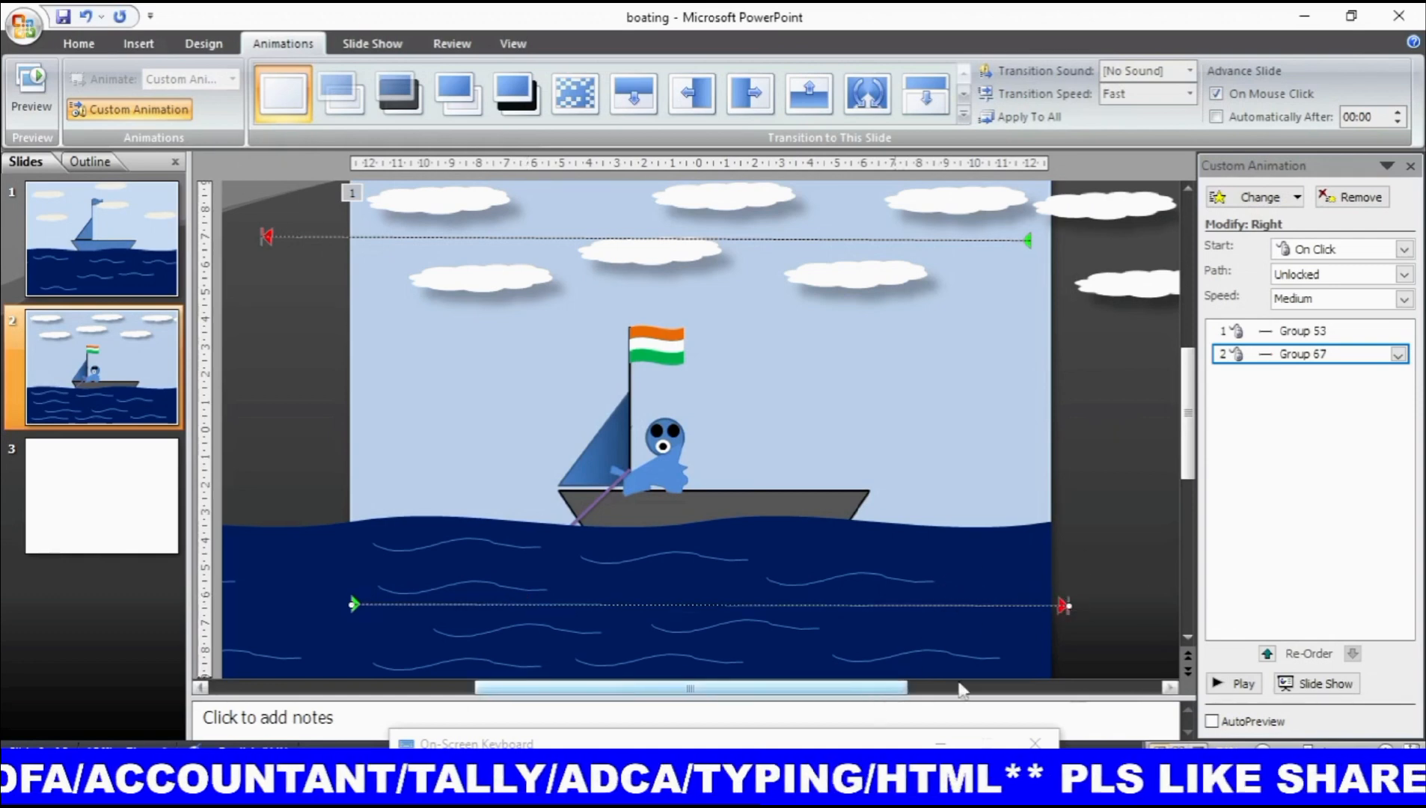
Step: Add a Spin emphasis animation to the grouped sailboat and rower on slide 2
left_click(1263, 751)
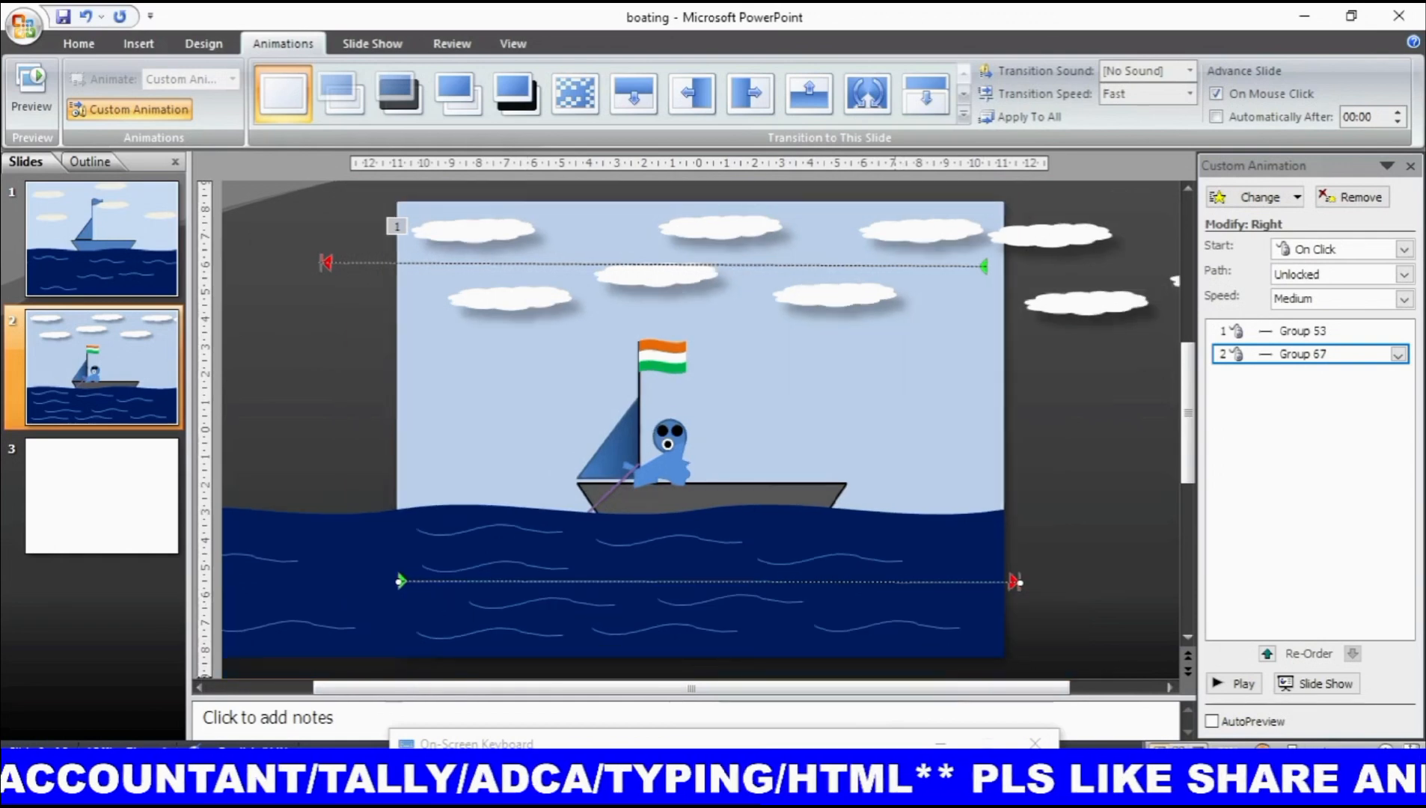
left_click(1263, 750)
left_click(1263, 750)
left_click(1263, 751)
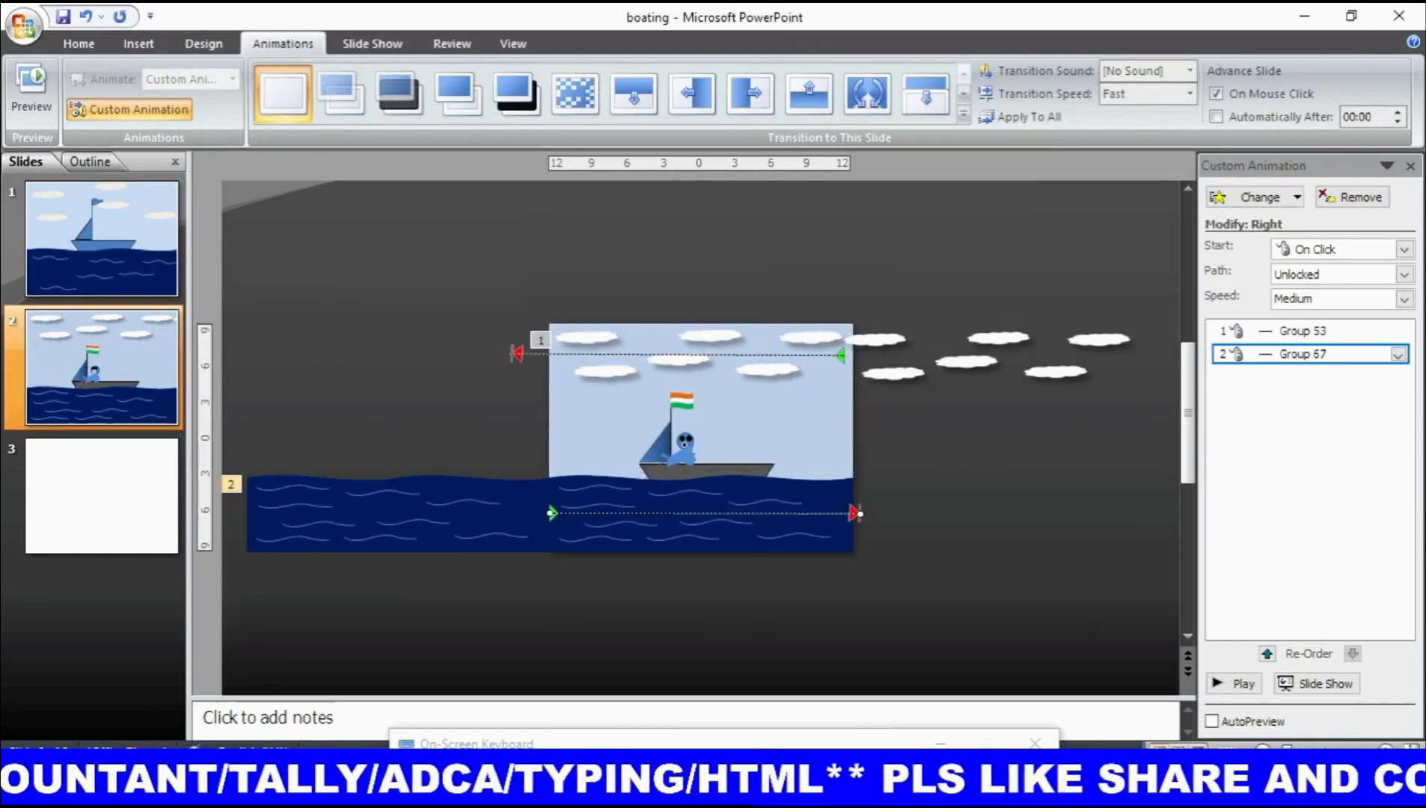
left_click(1386, 751)
left_click(1386, 751)
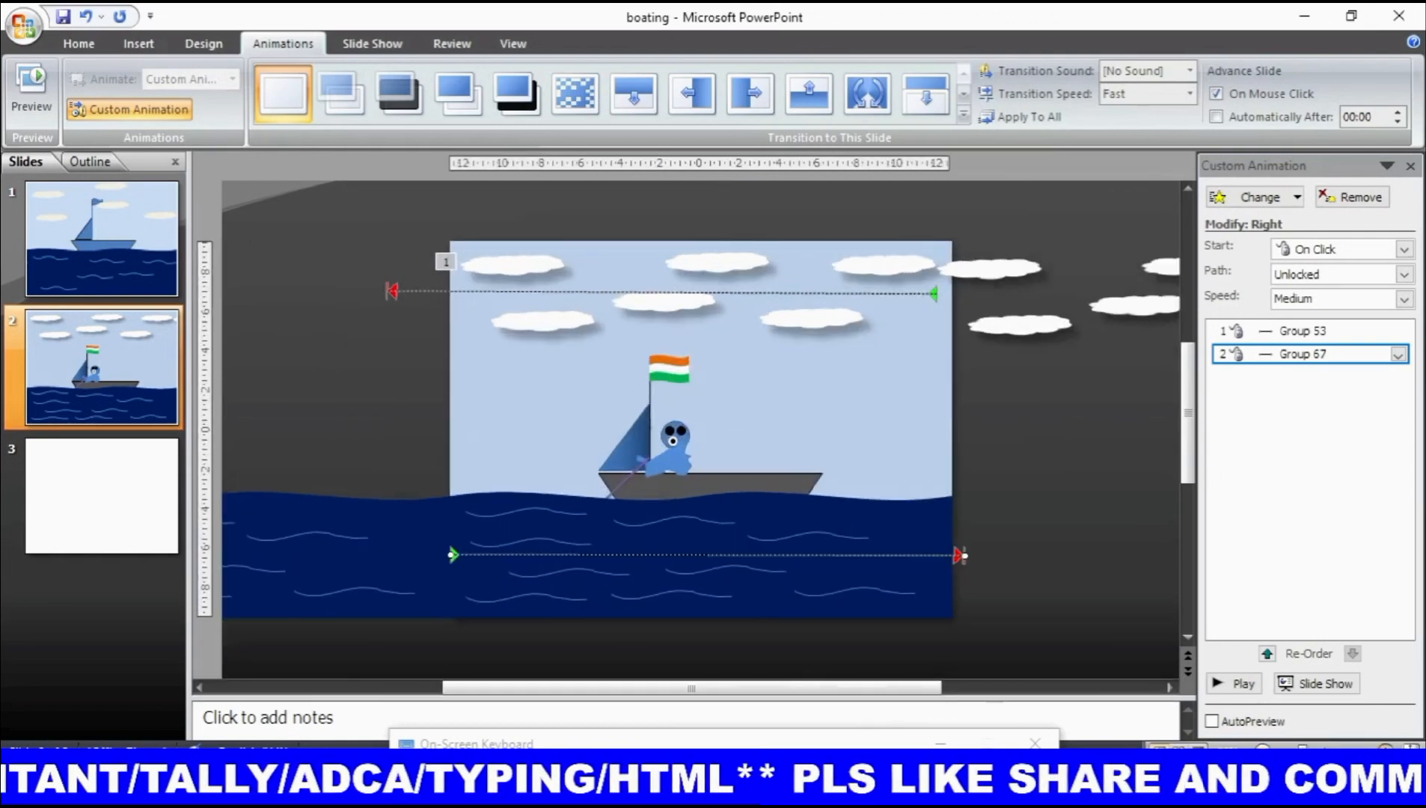
left_click(1386, 751)
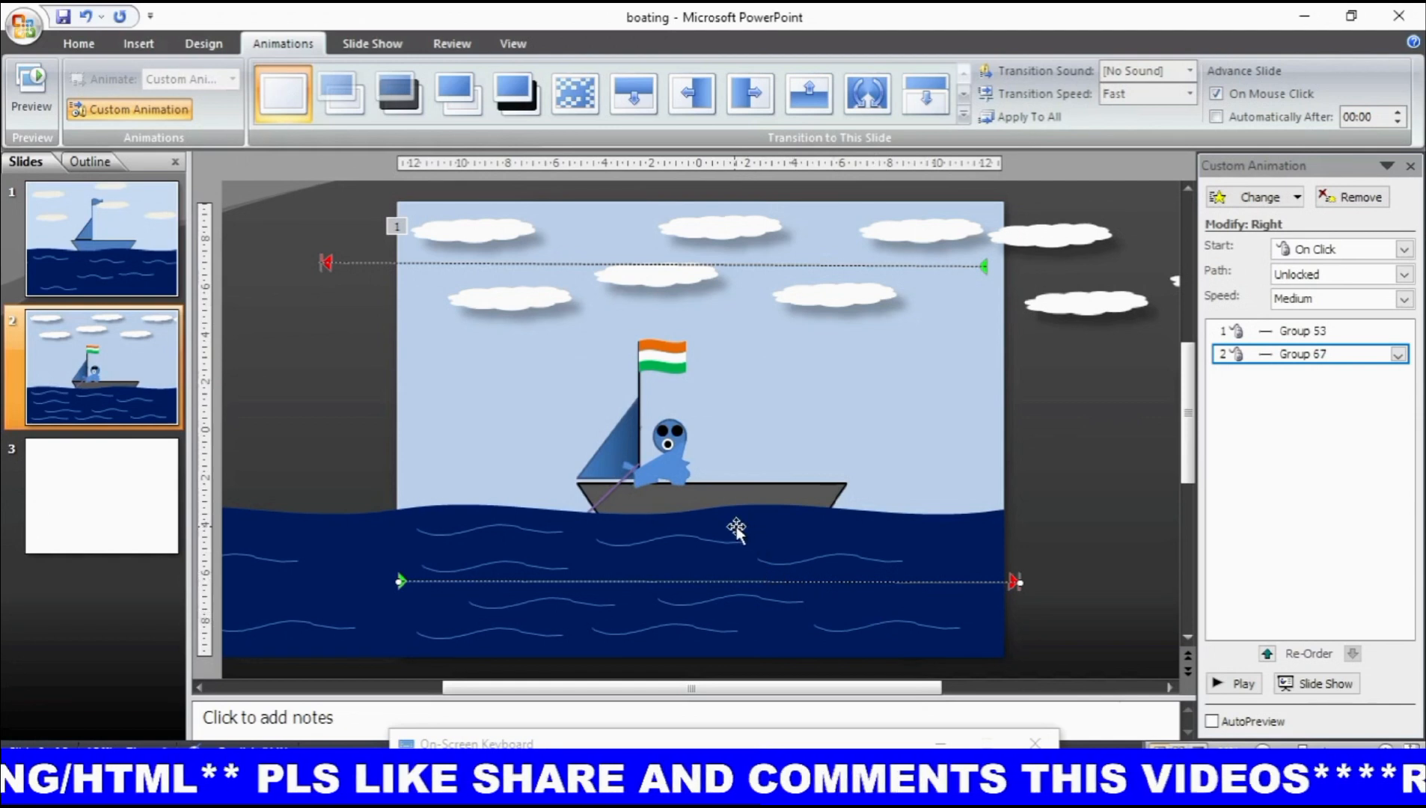
left_click(719, 493)
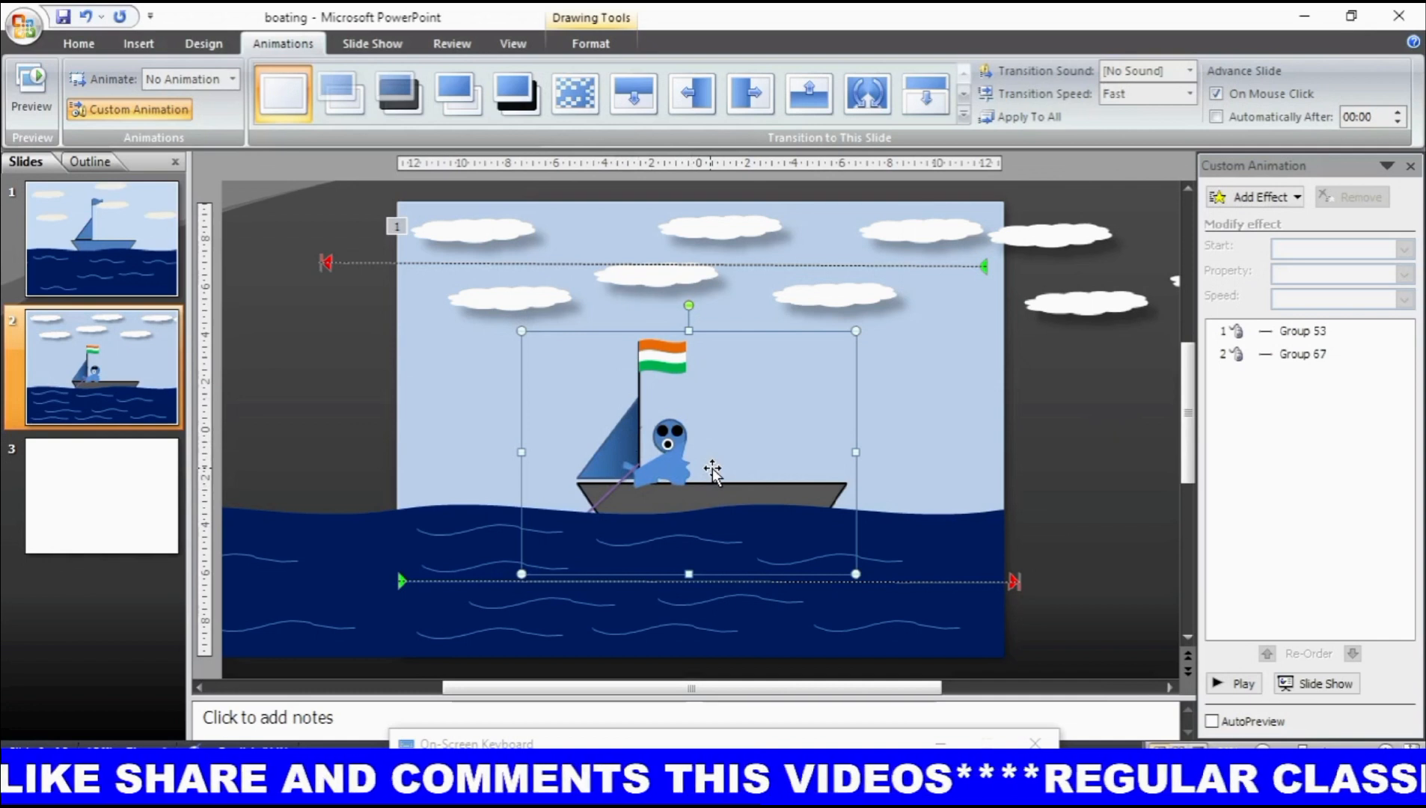
left_click(1265, 202)
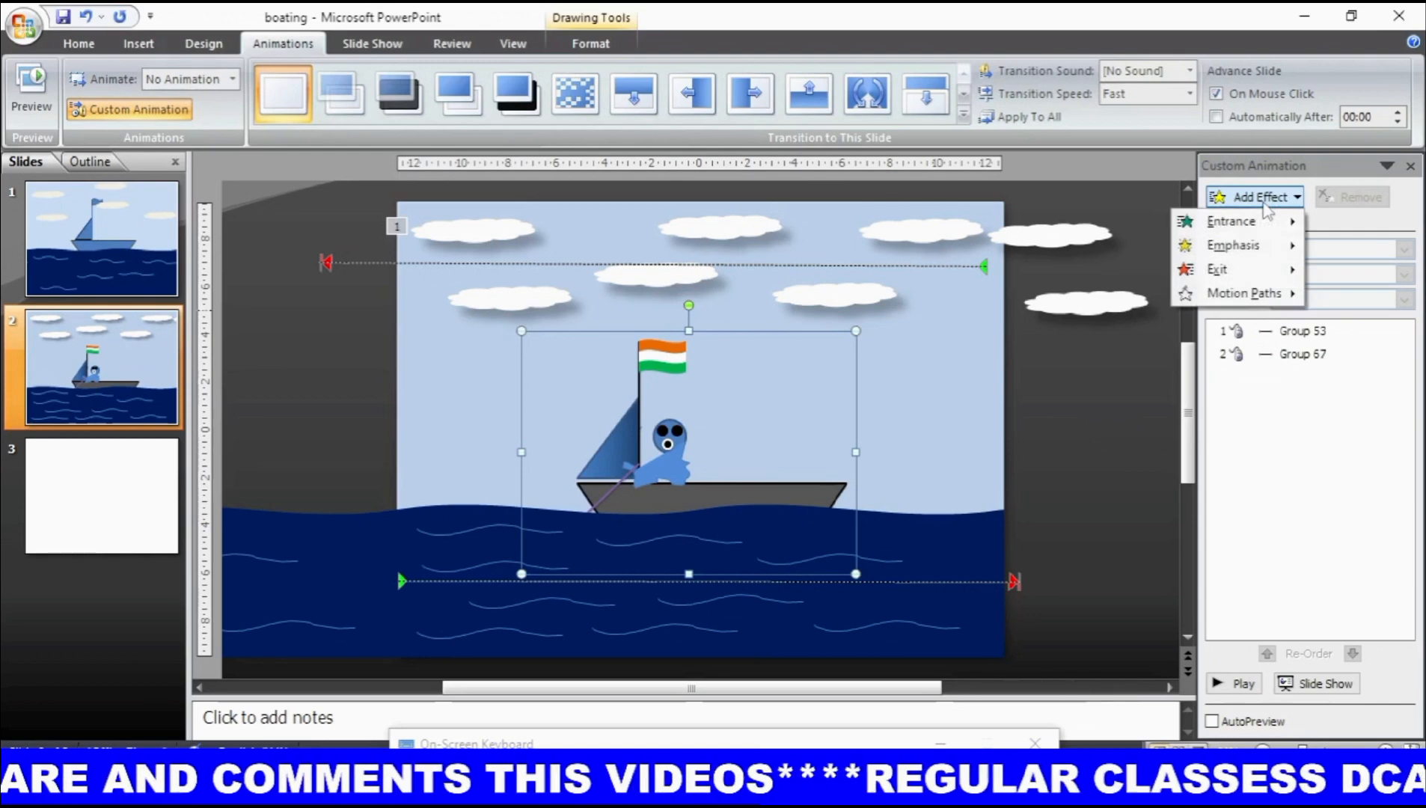
mouse_move(1260, 255)
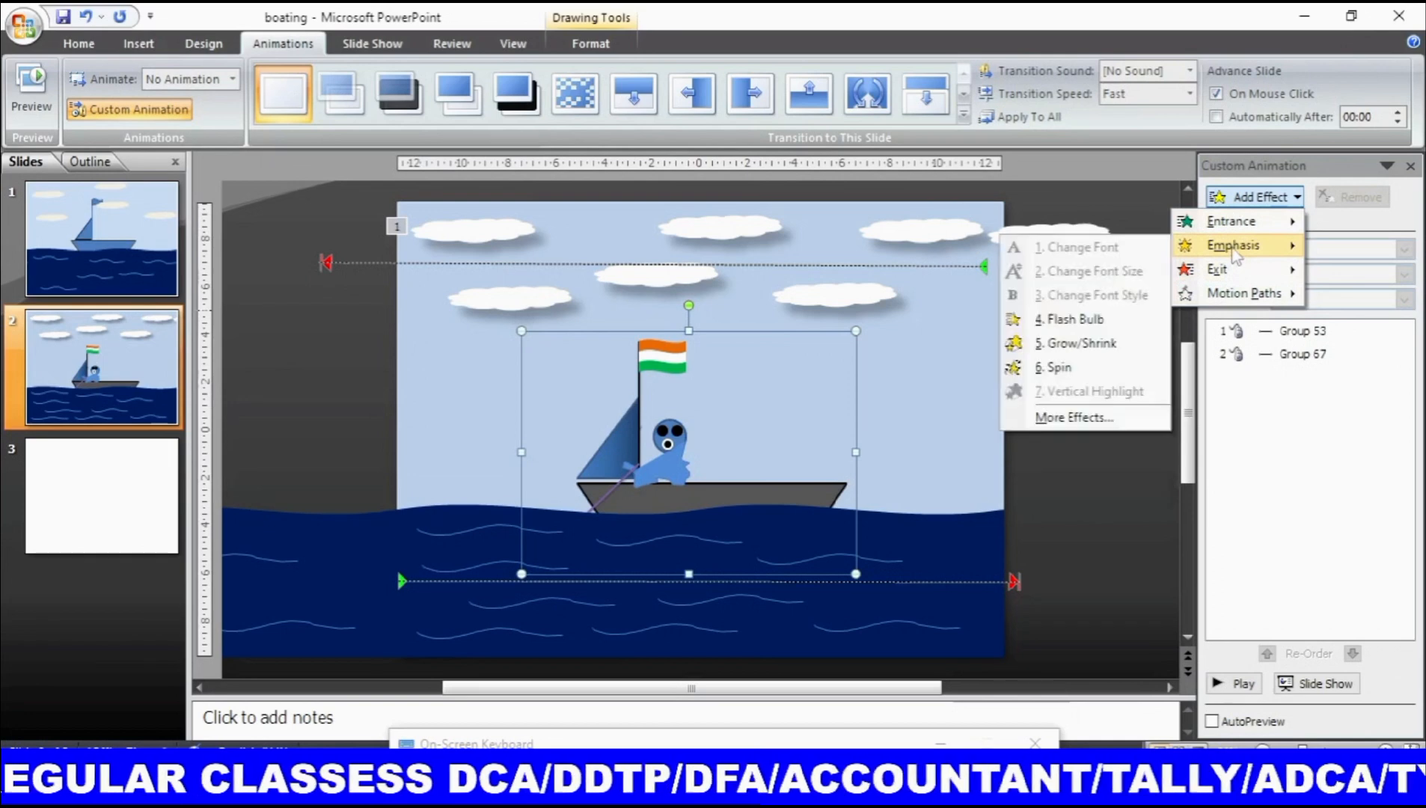
left_click(1058, 368)
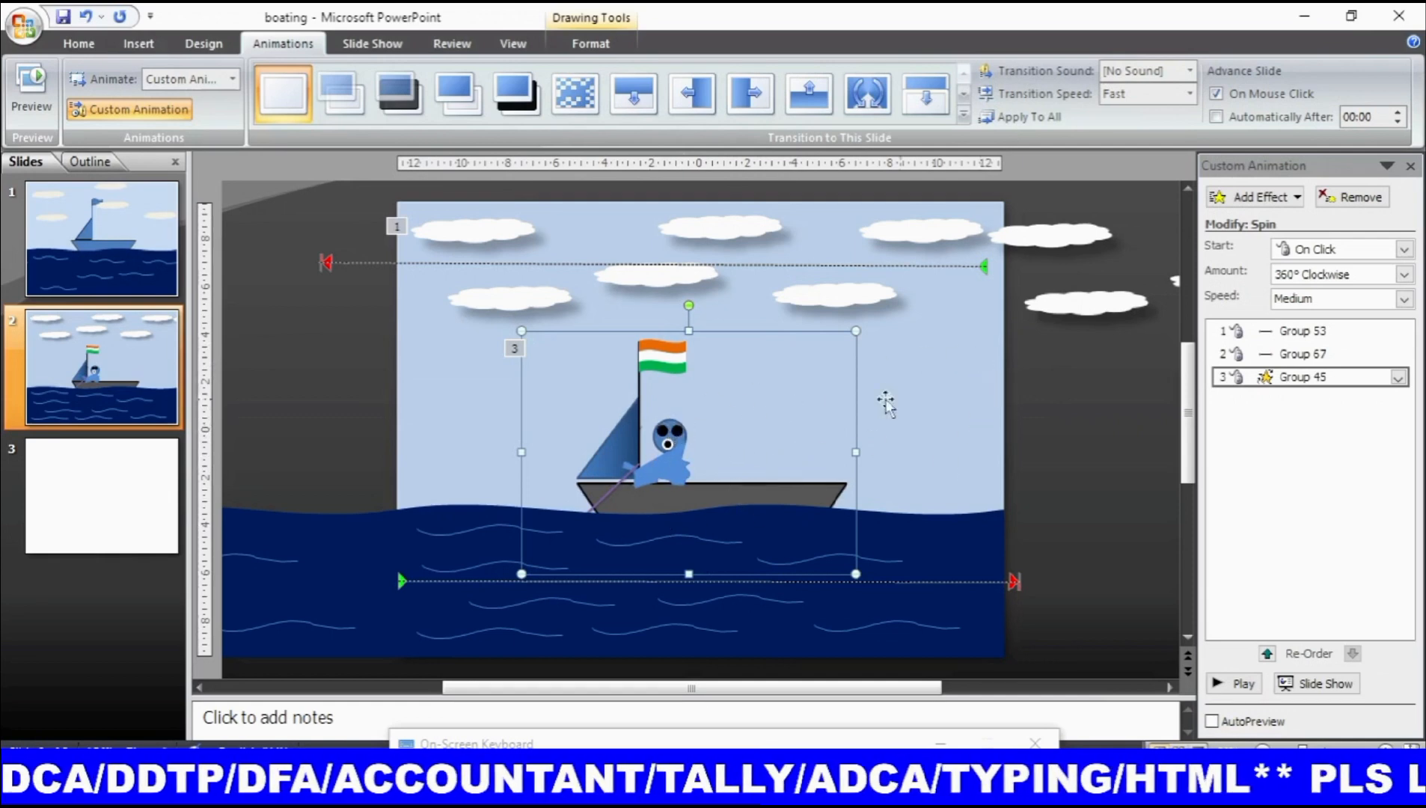
left_click(967, 454)
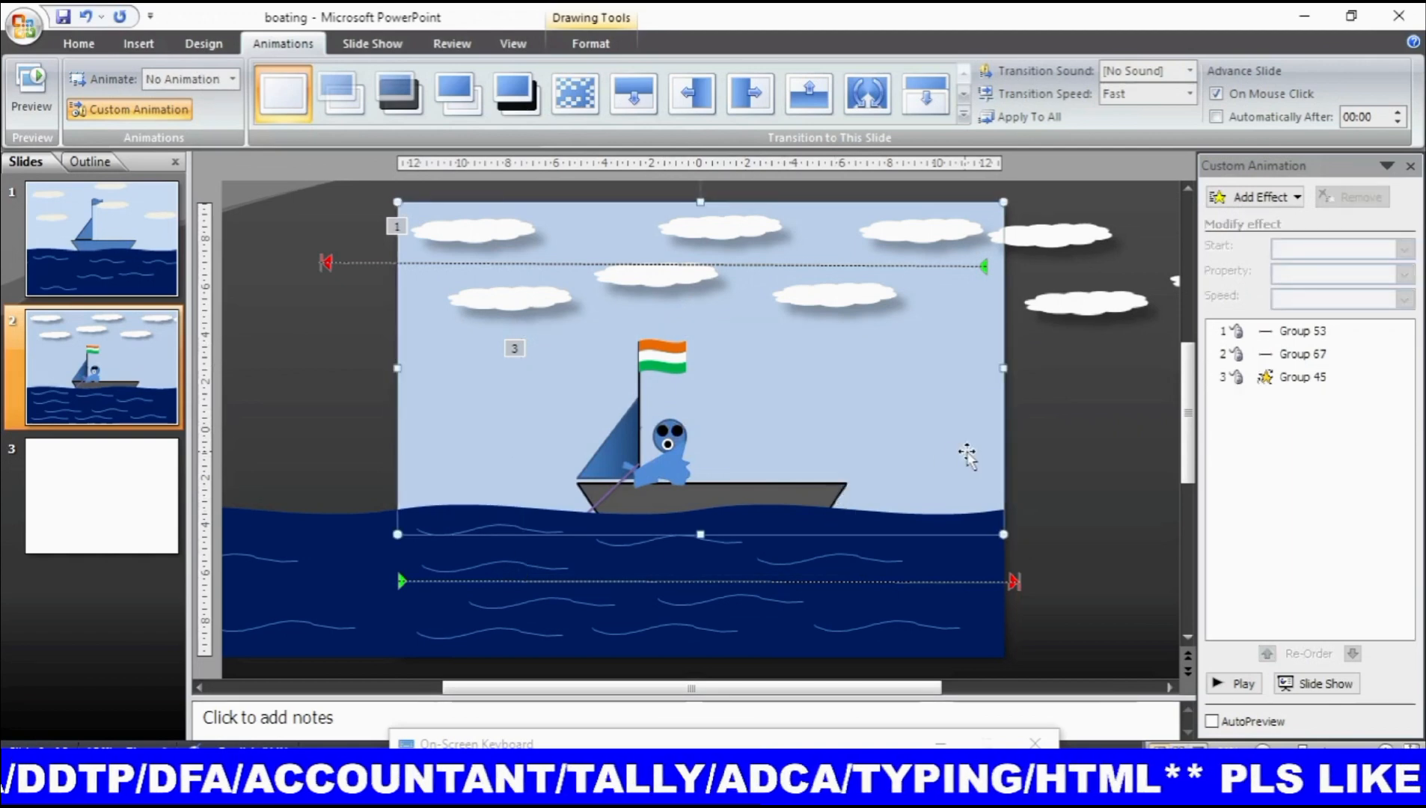
left_click(1050, 452)
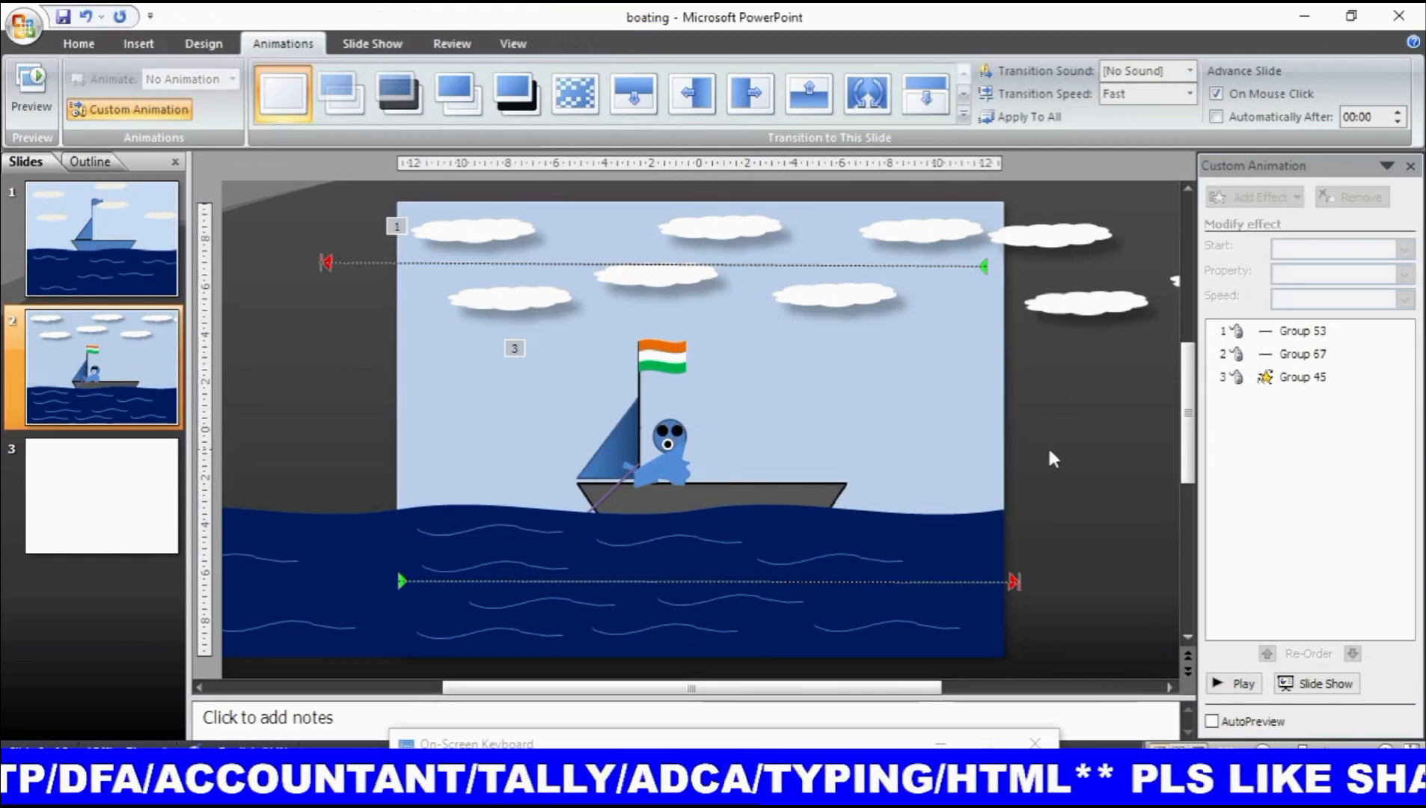
Step: Set the cloud group's Left motion path to start With Previous and repeat Until End of Slide
left_click(757, 231)
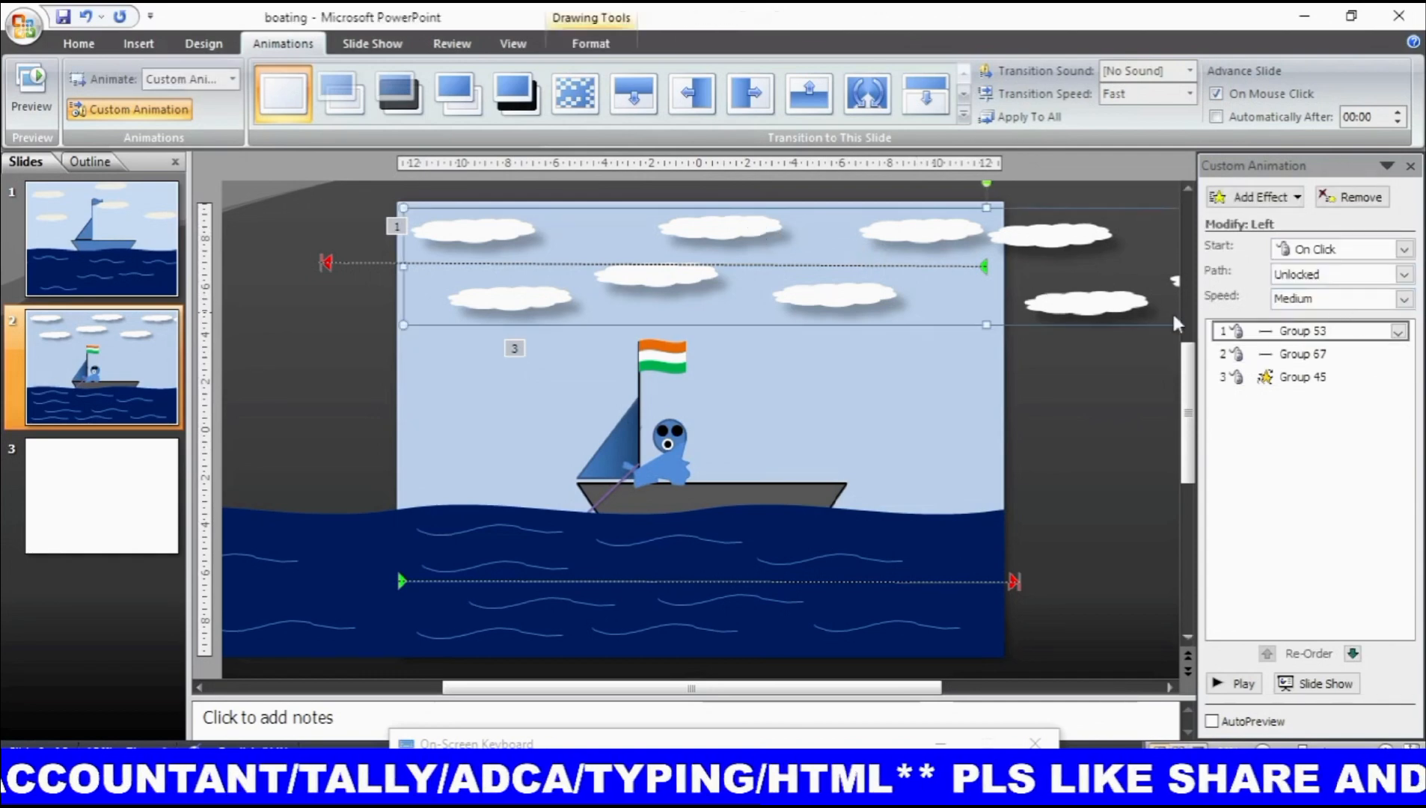
right_click(1317, 335)
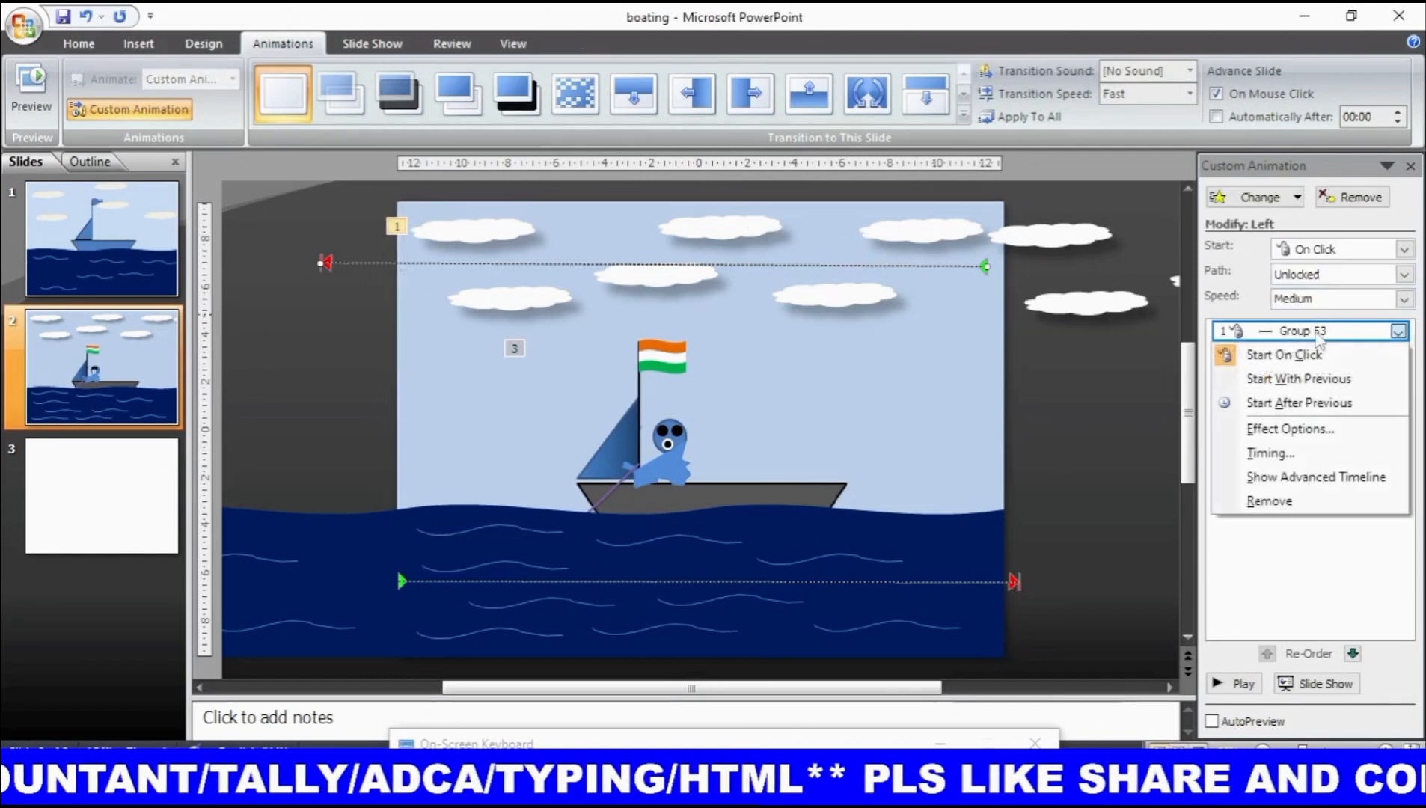
left_click(1288, 454)
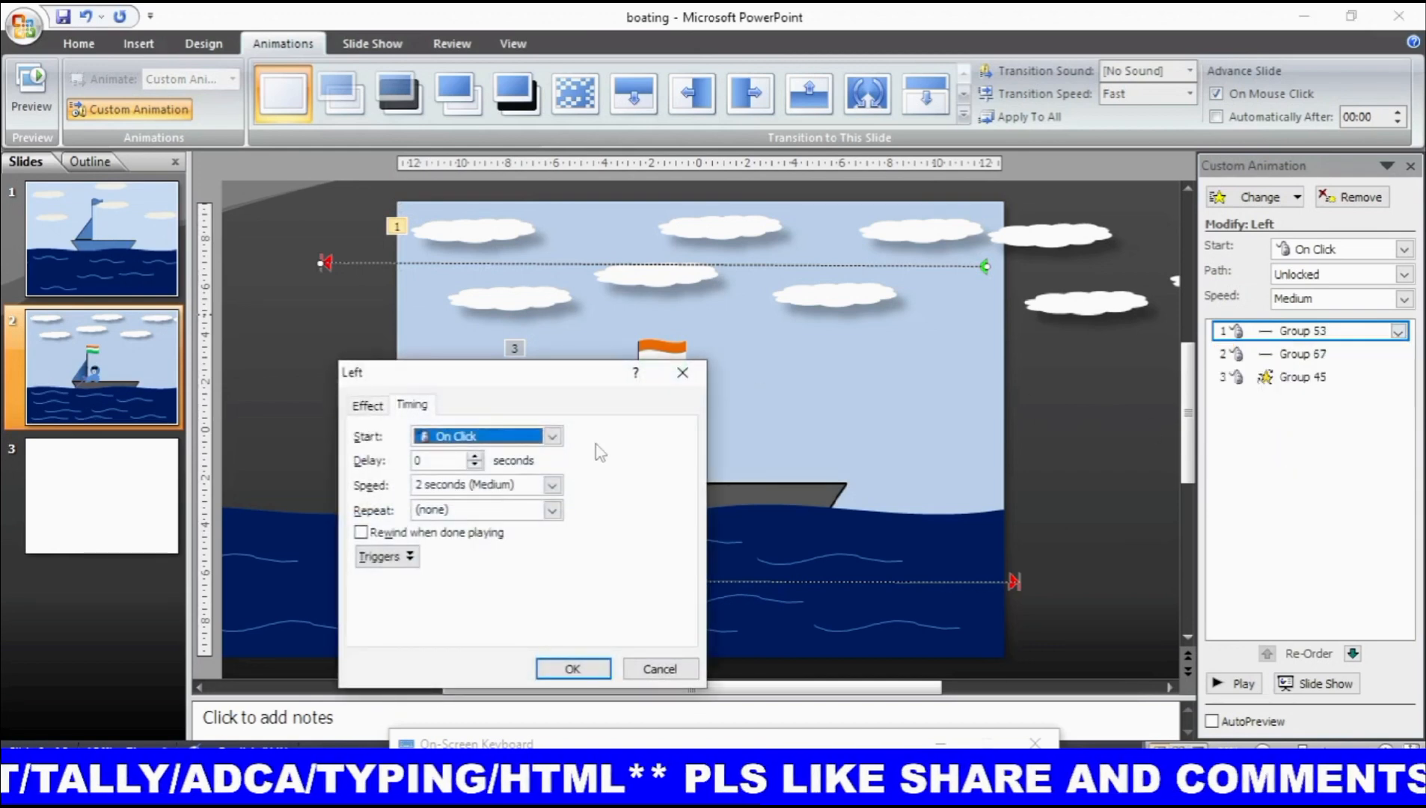
left_click(554, 438)
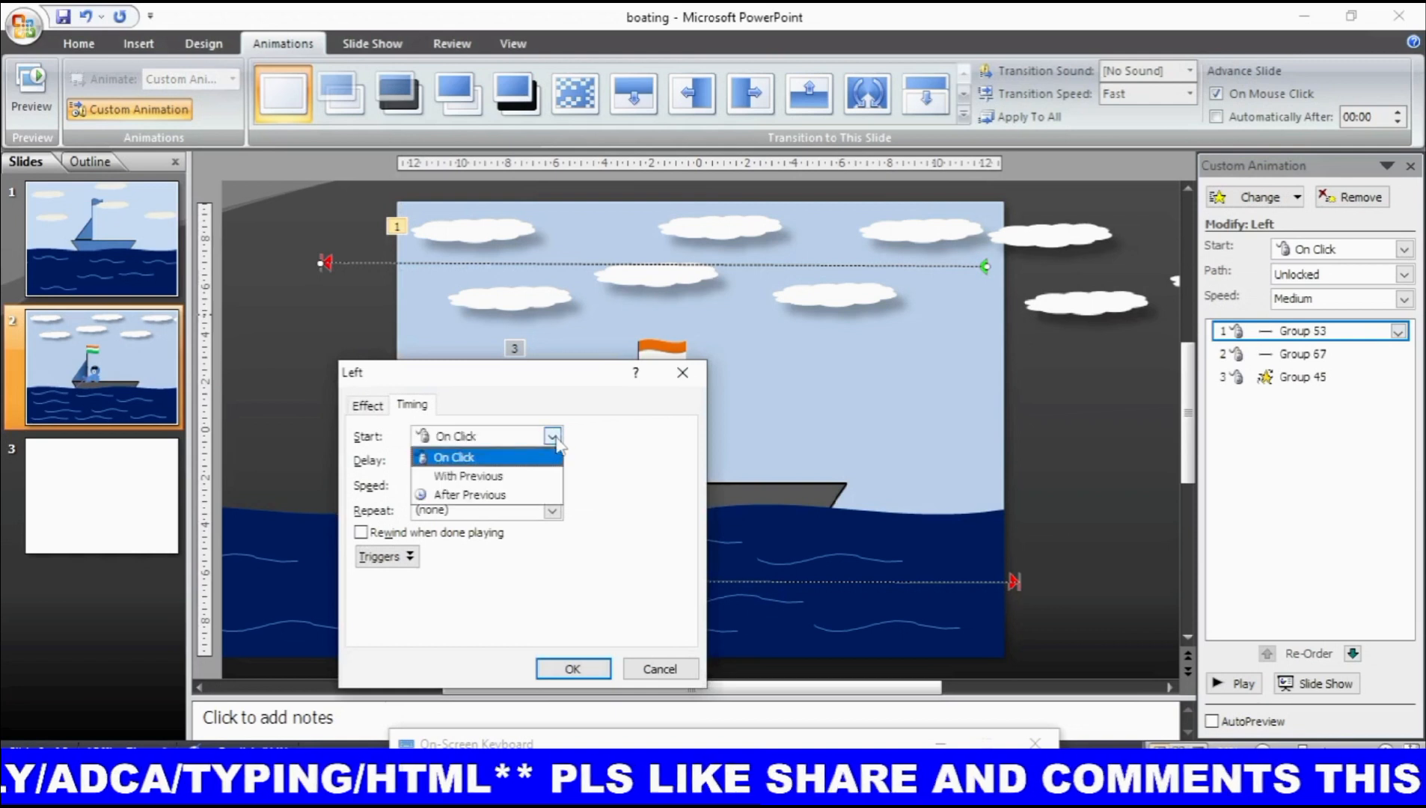
left_click(500, 474)
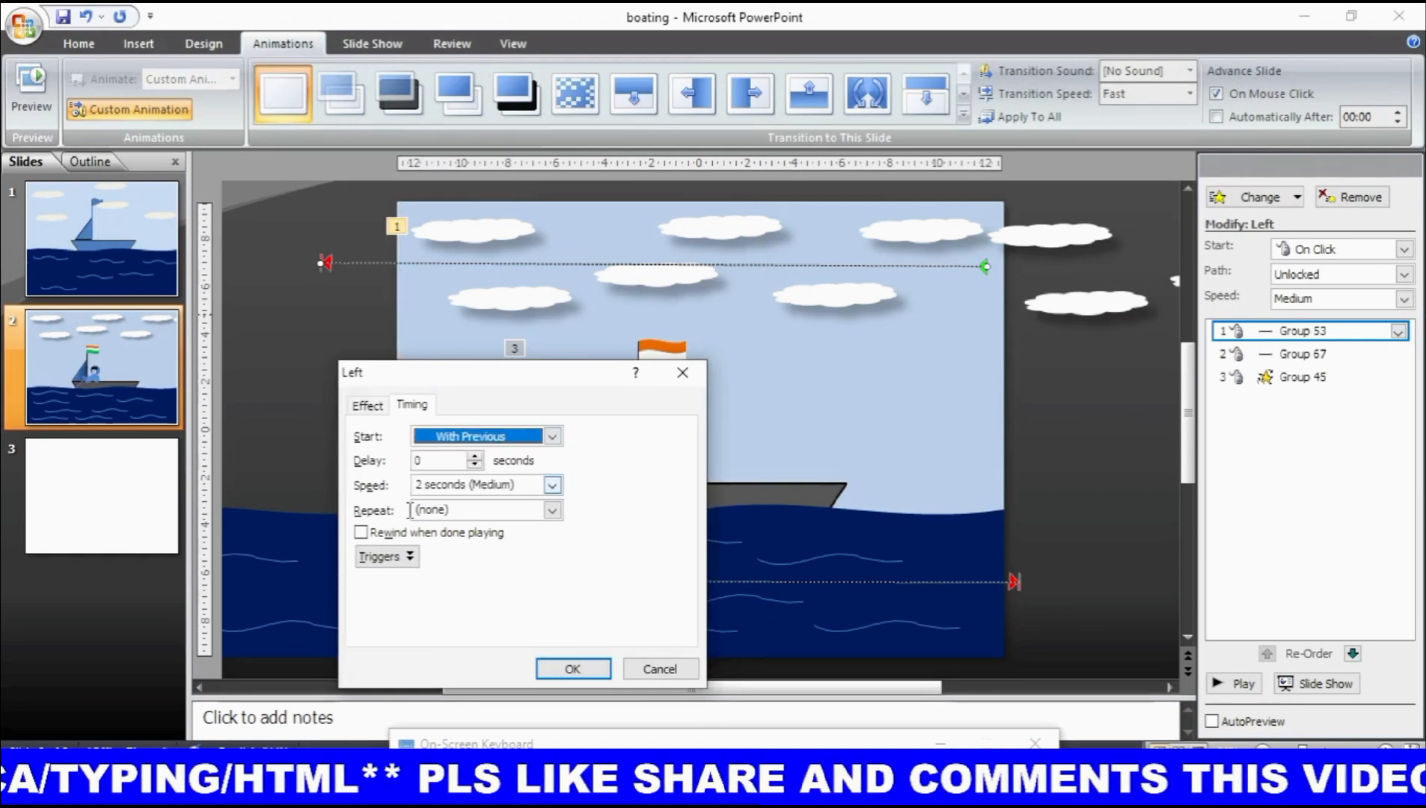
left_click(552, 510)
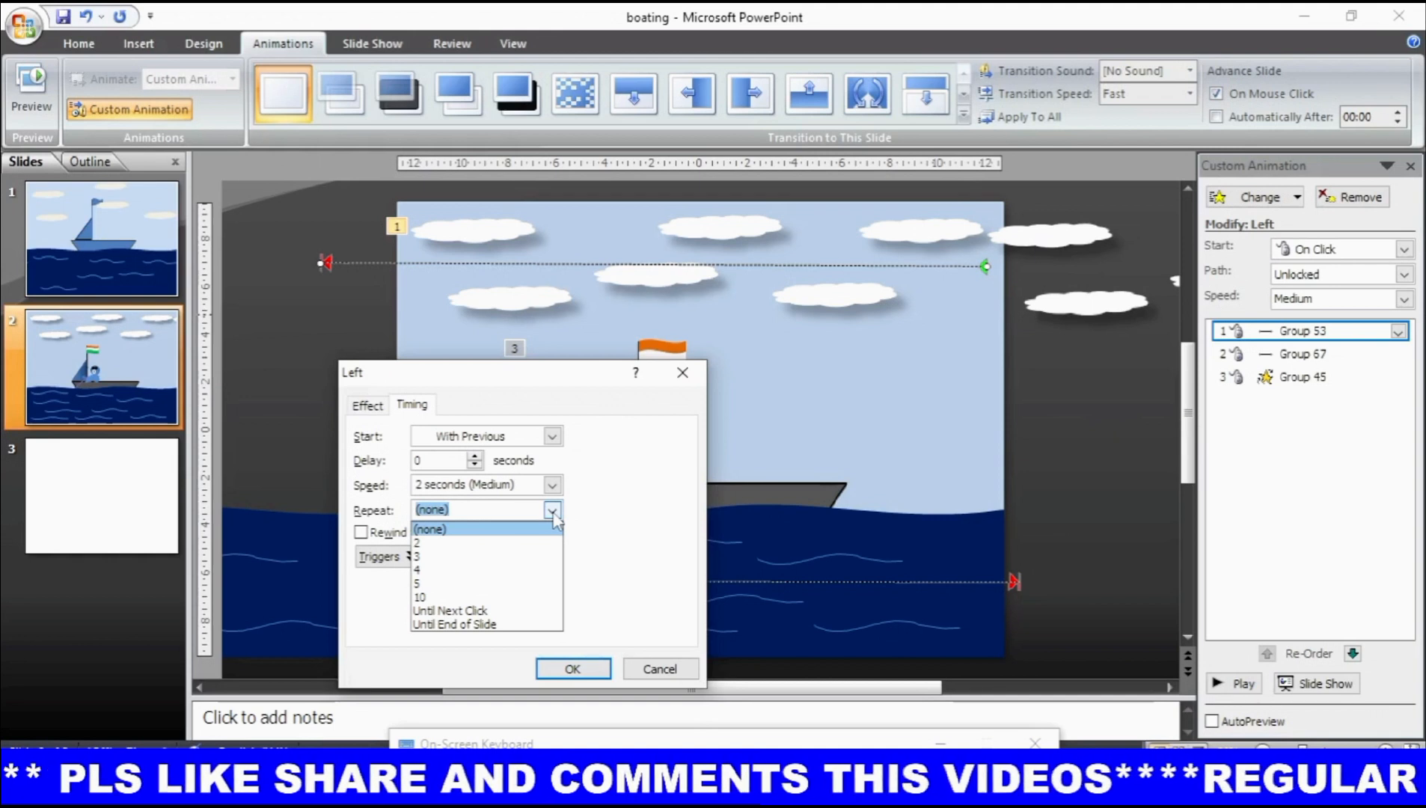
left_click(455, 624)
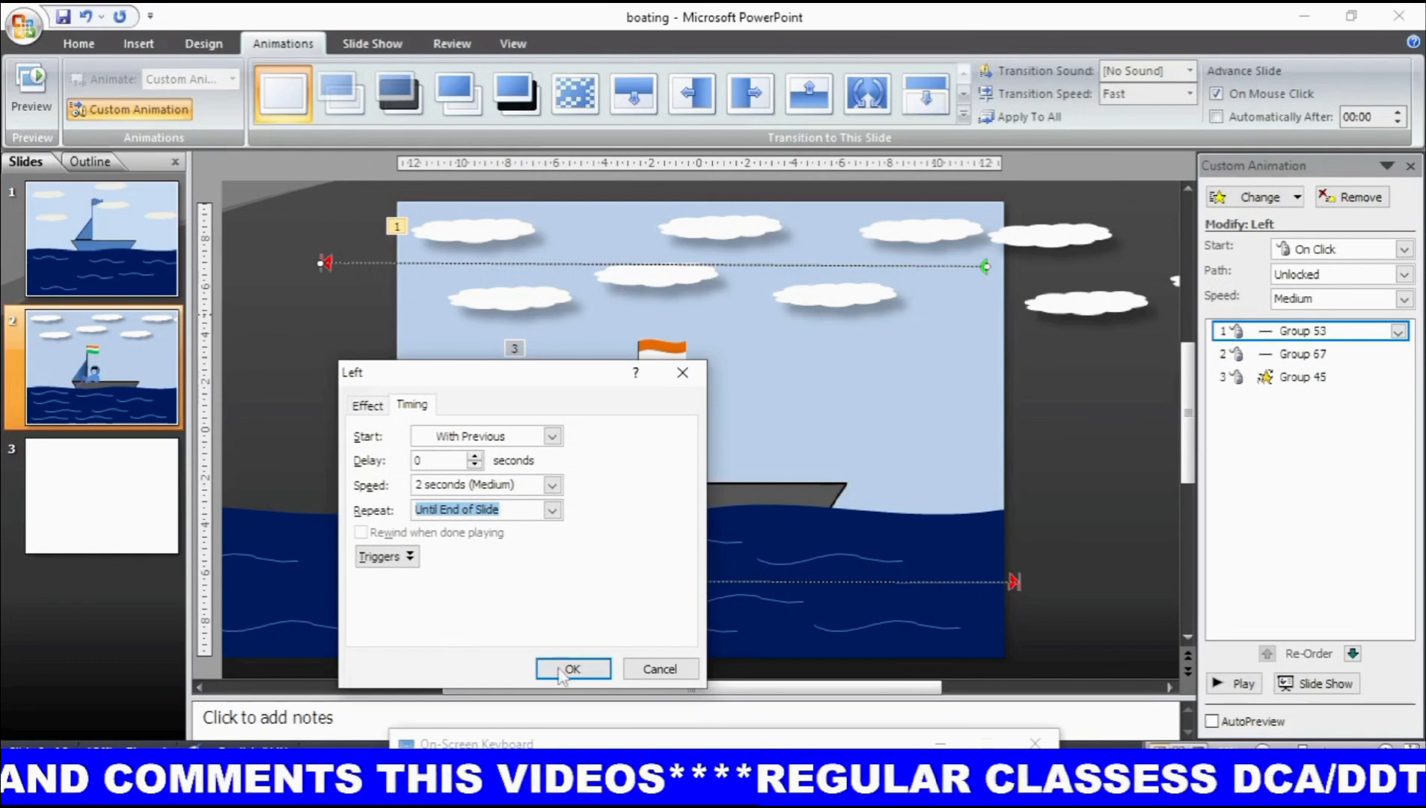
left_click(371, 408)
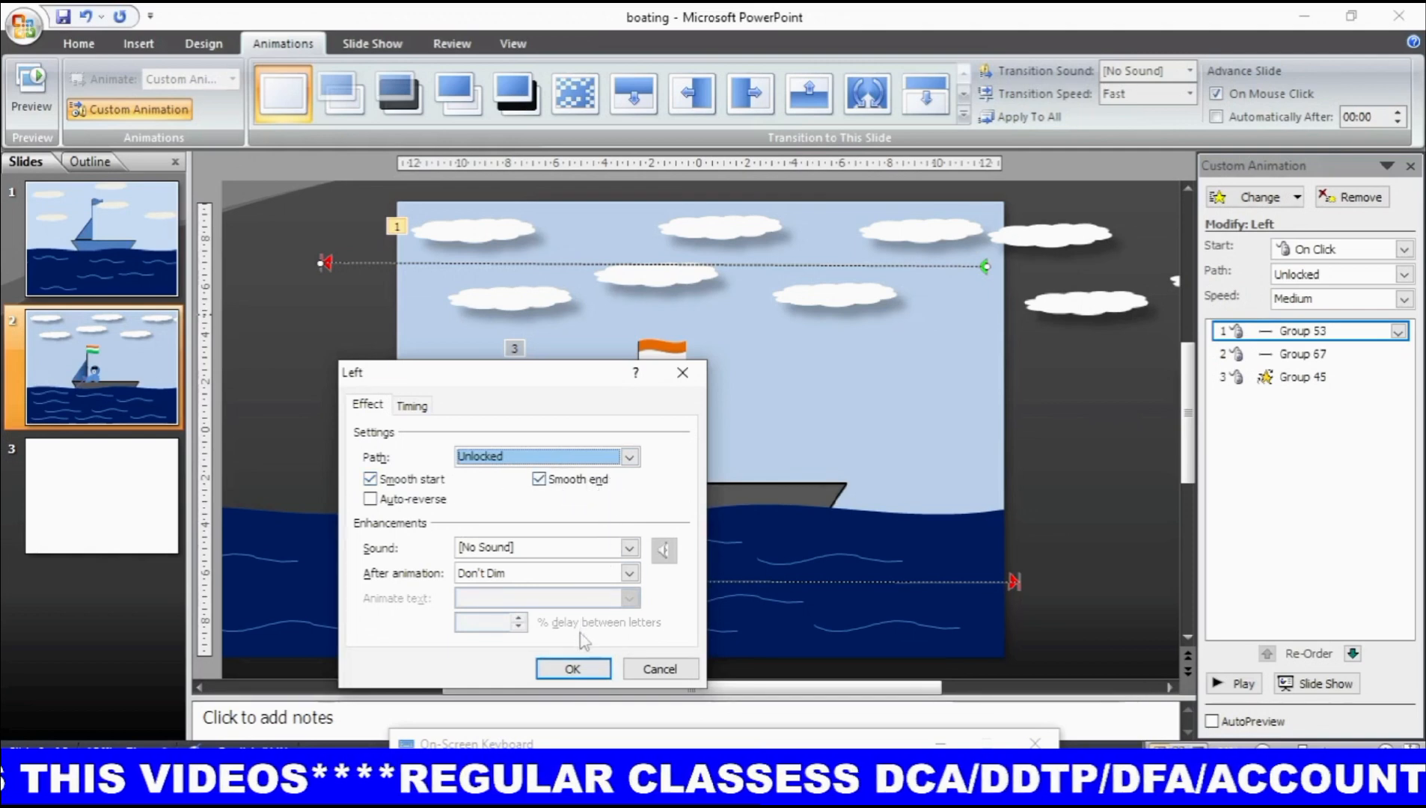
left_click(583, 670)
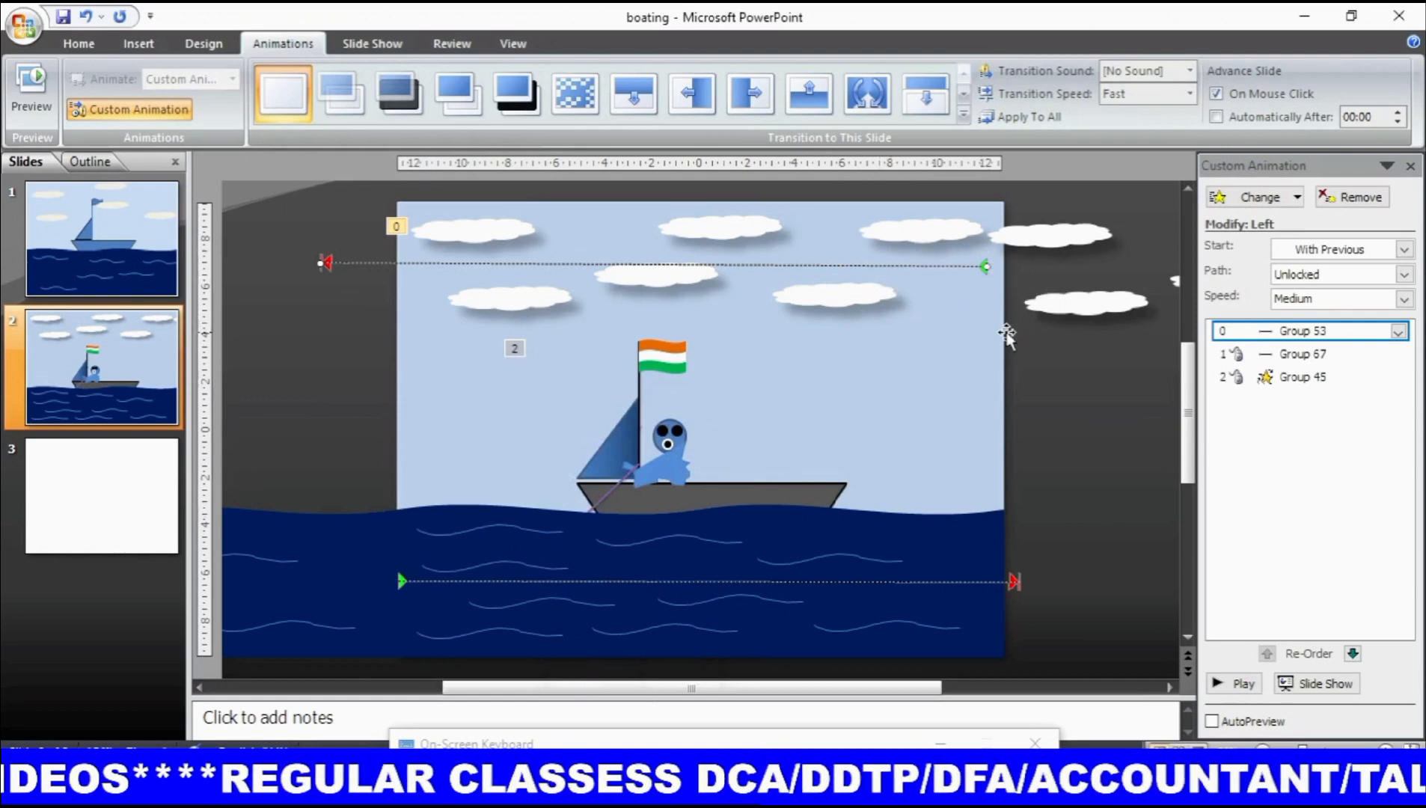
Step: Set the sea group's Right motion path to start With Previous and repeat Until End of Slide
left_click(948, 544)
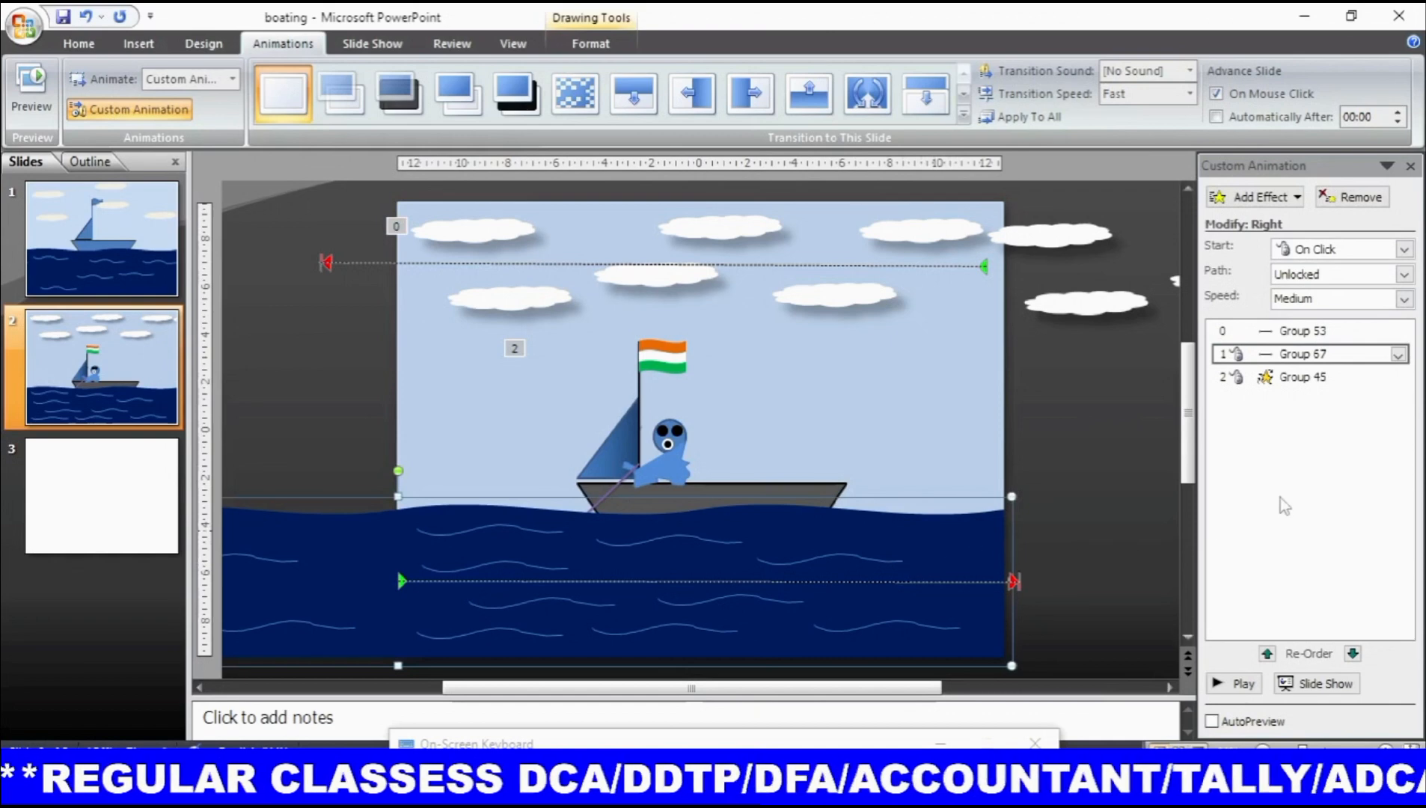
left_click(1362, 353)
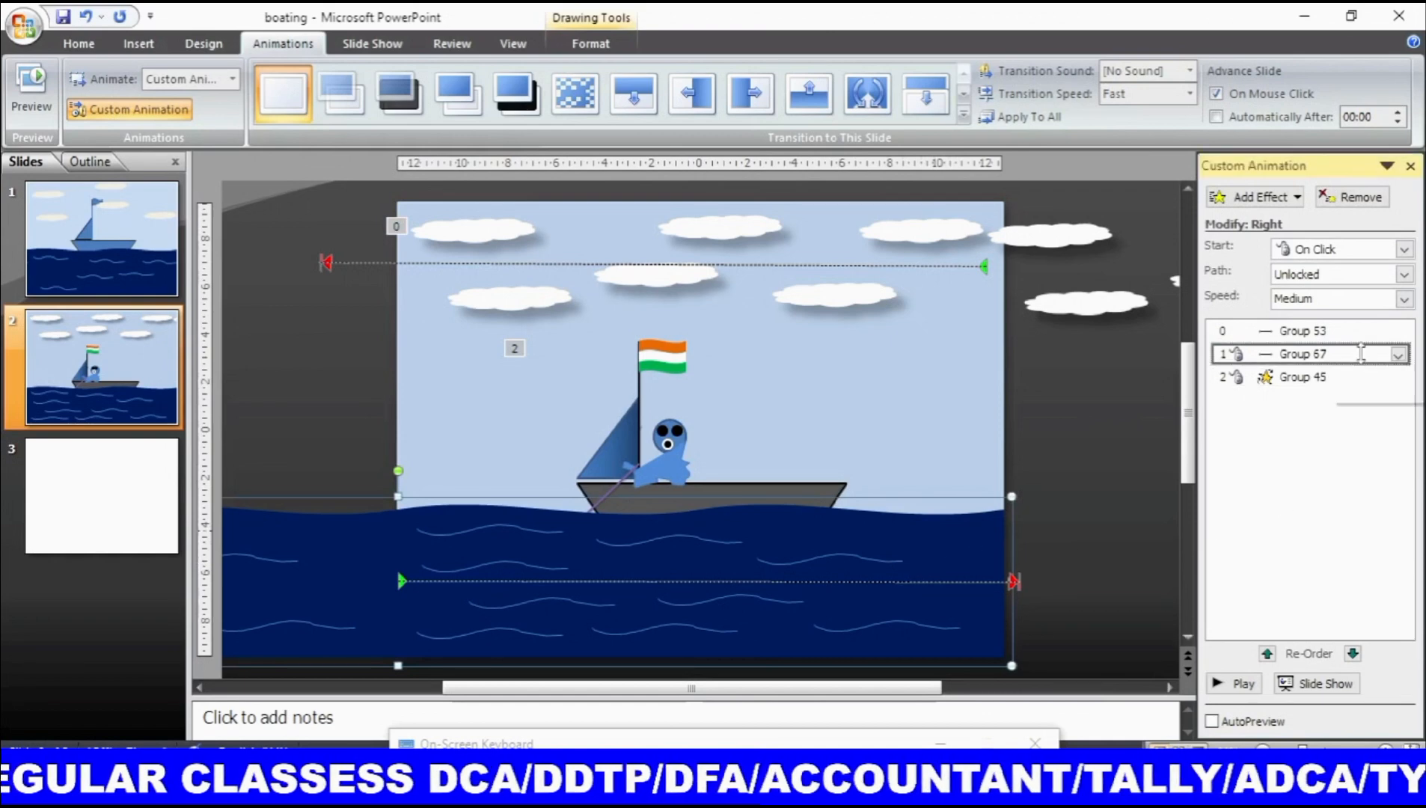
left_click(1398, 354)
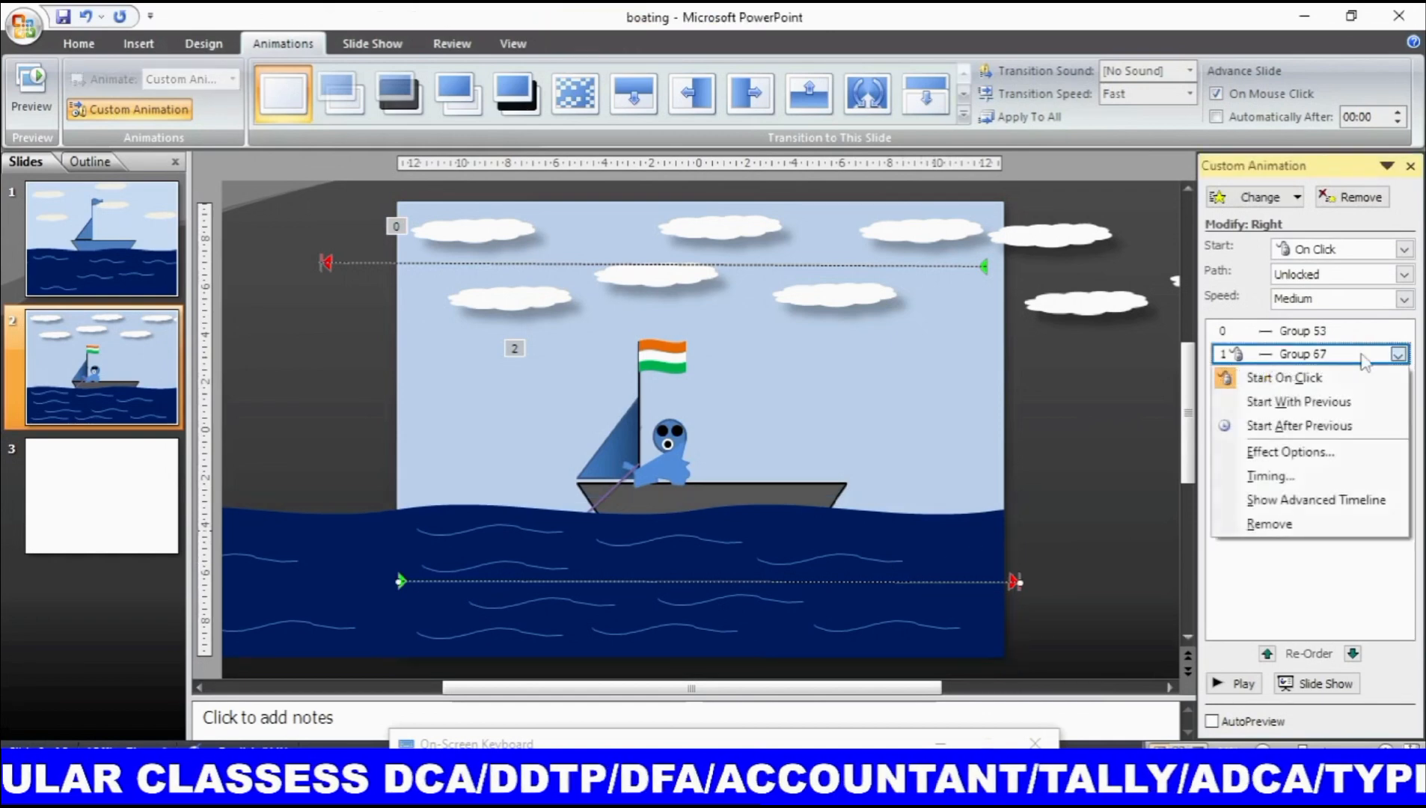
left_click(1291, 468)
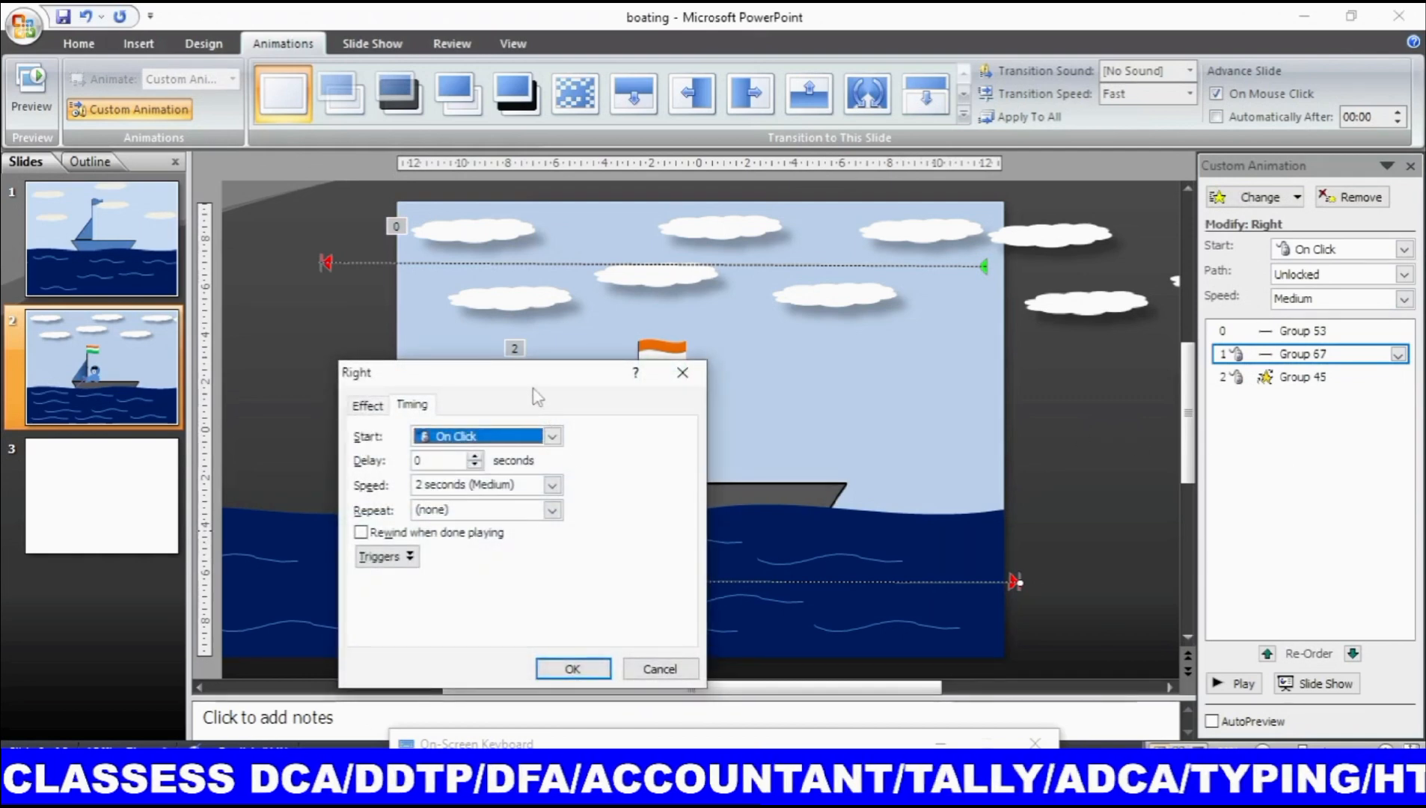
left_click_drag(532, 382, 860, 363)
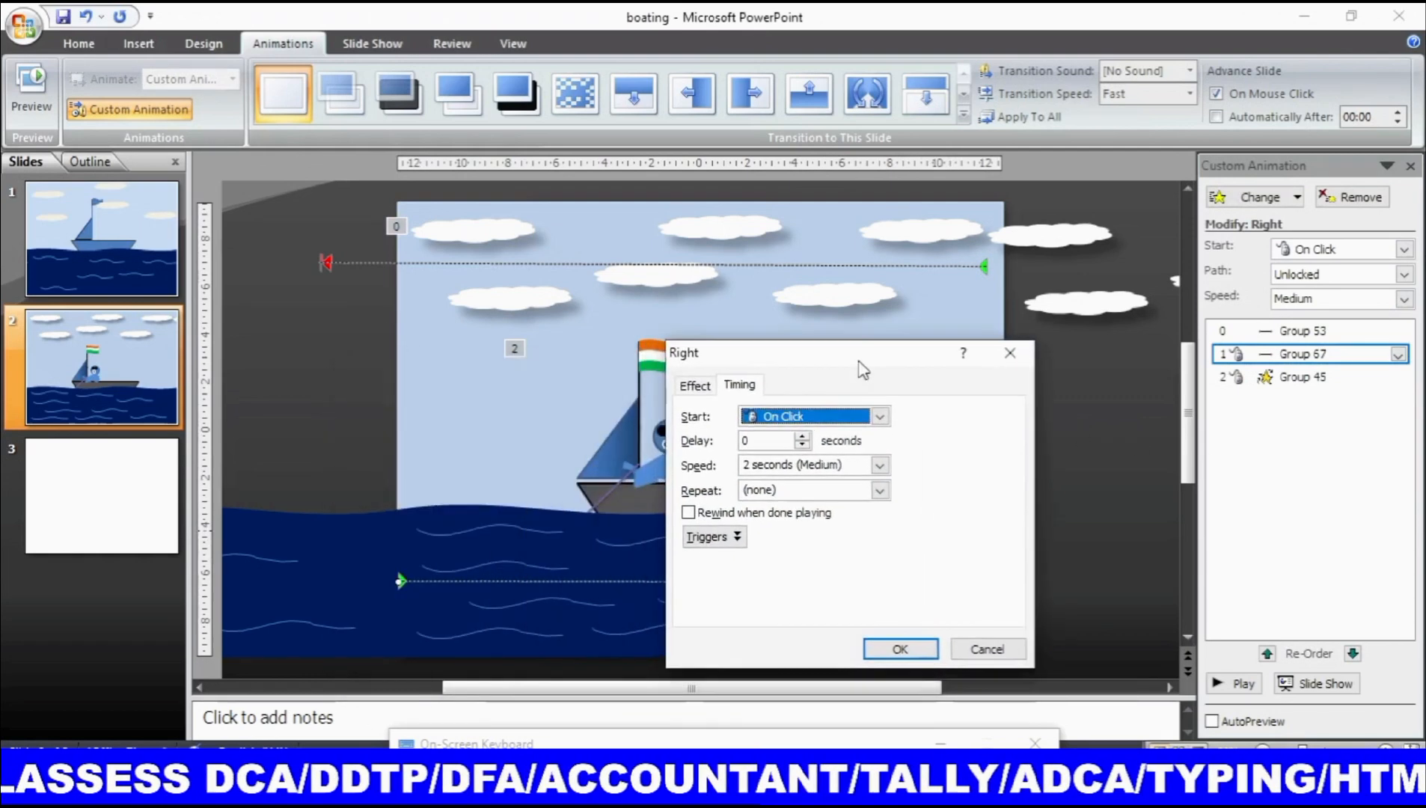
left_click(880, 416)
left_click(815, 458)
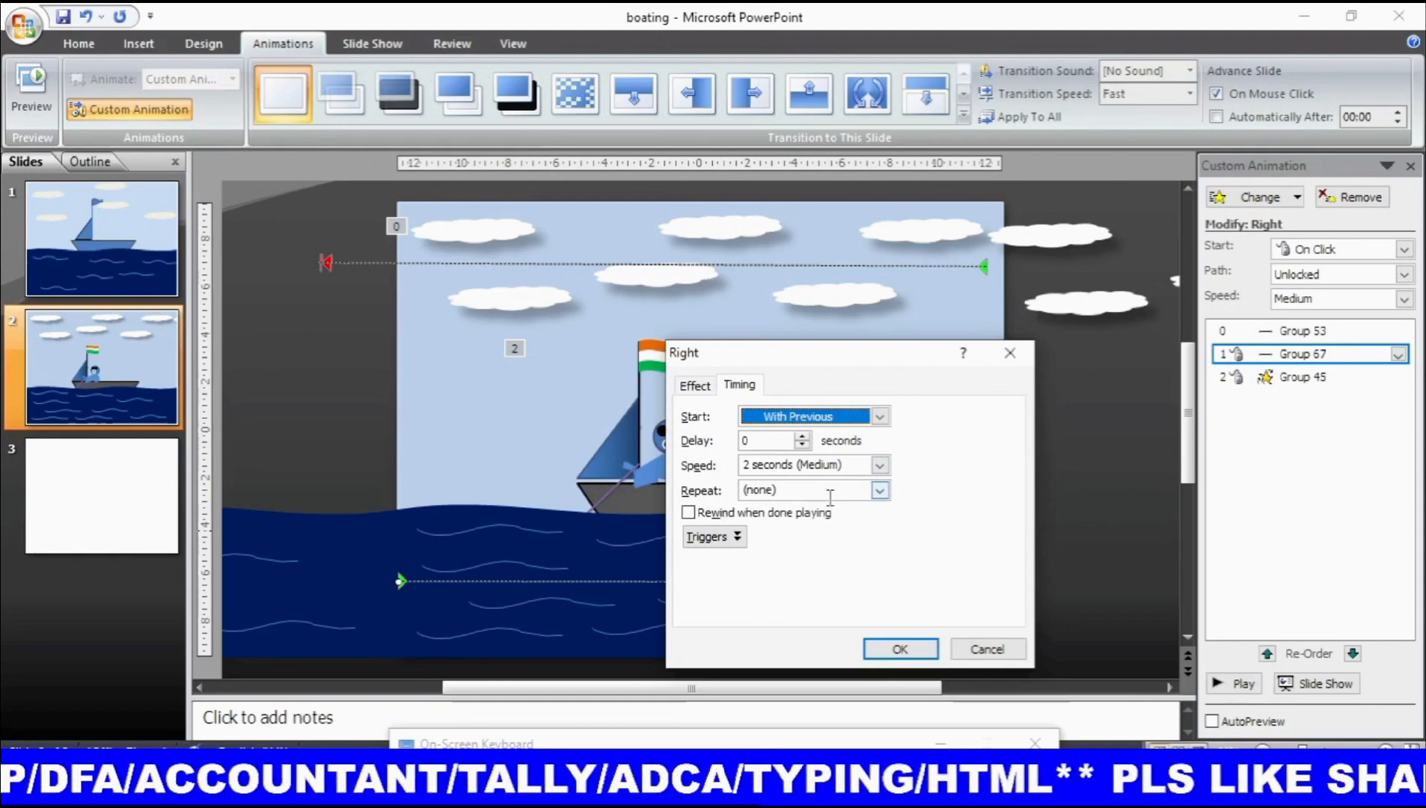
left_click(880, 491)
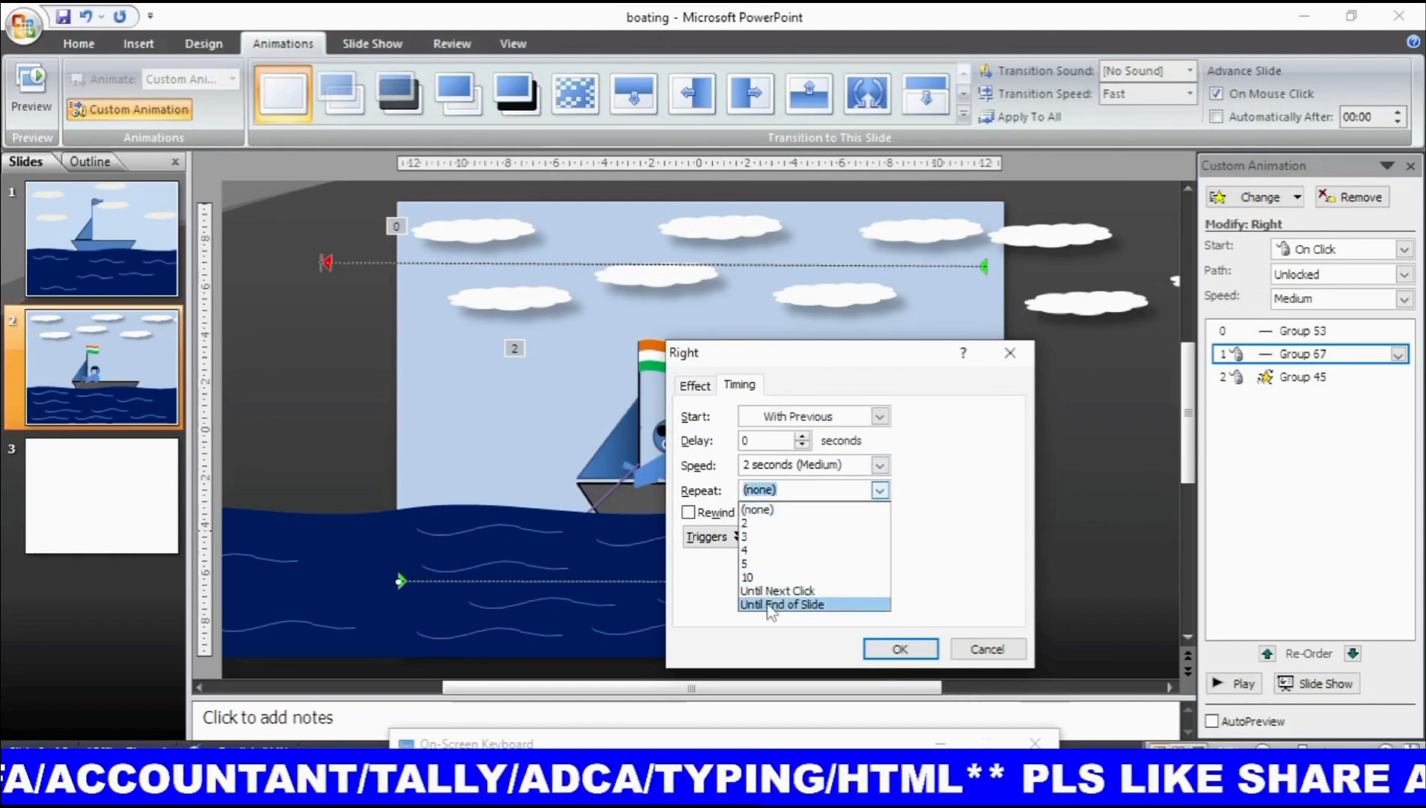
left_click(782, 604)
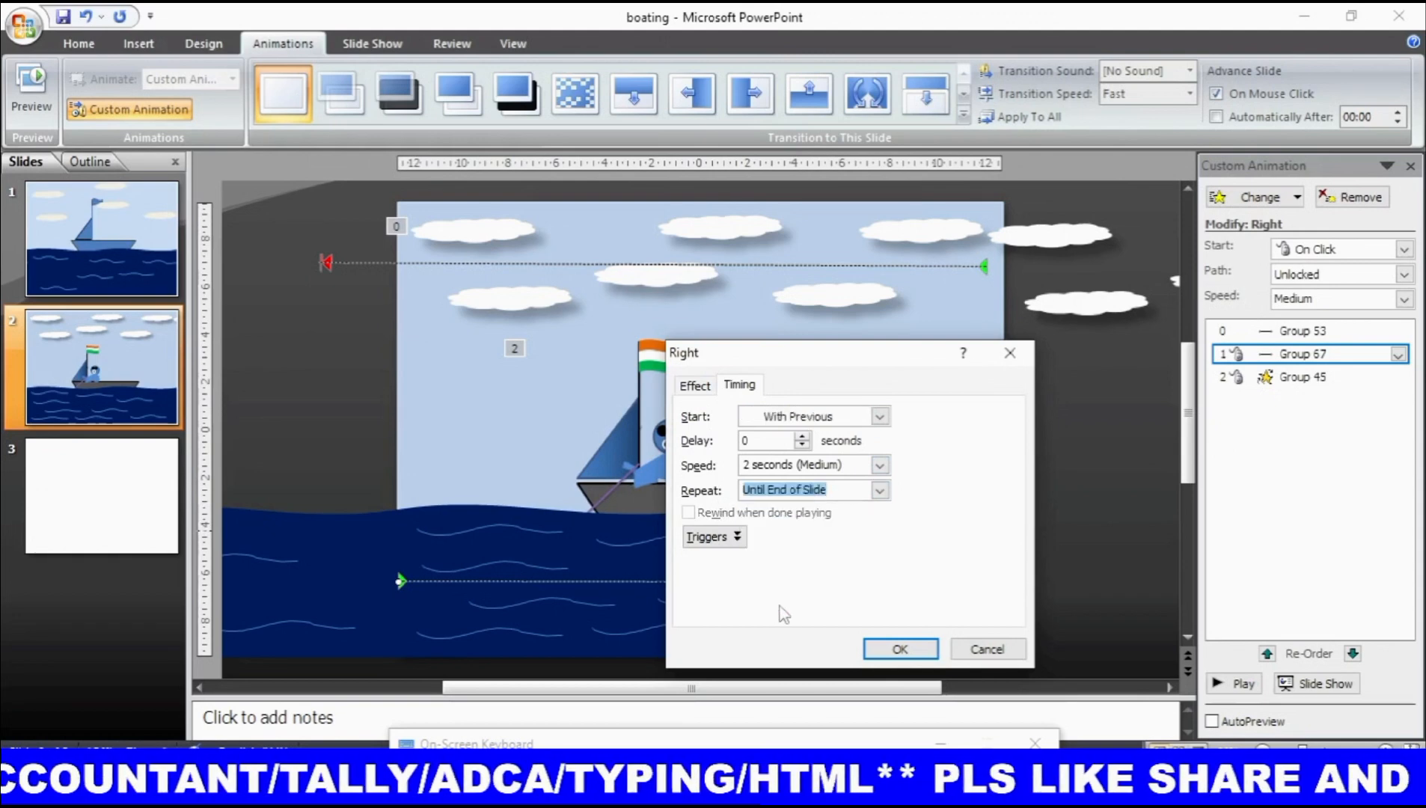
left_click(901, 649)
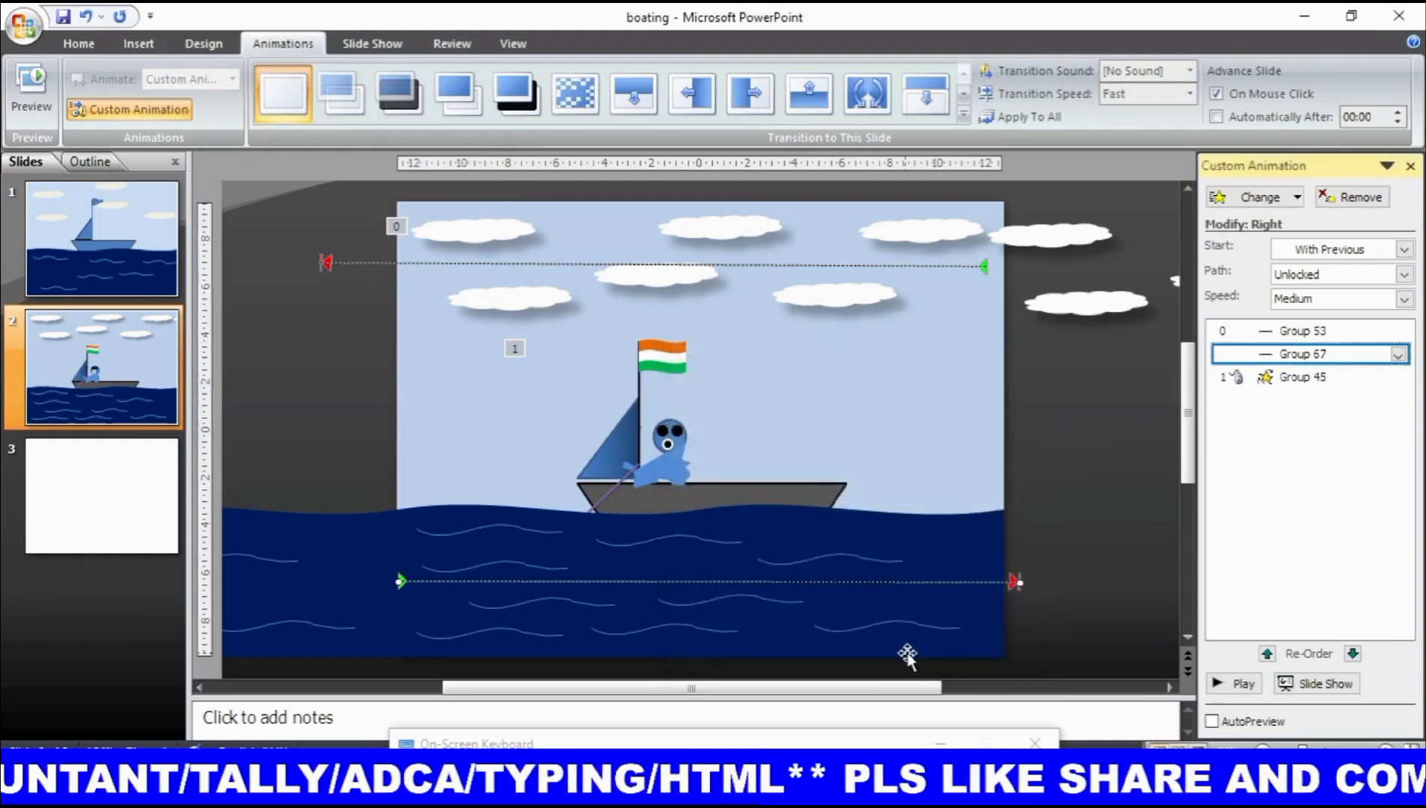
right_click(1332, 357)
left_click(1302, 452)
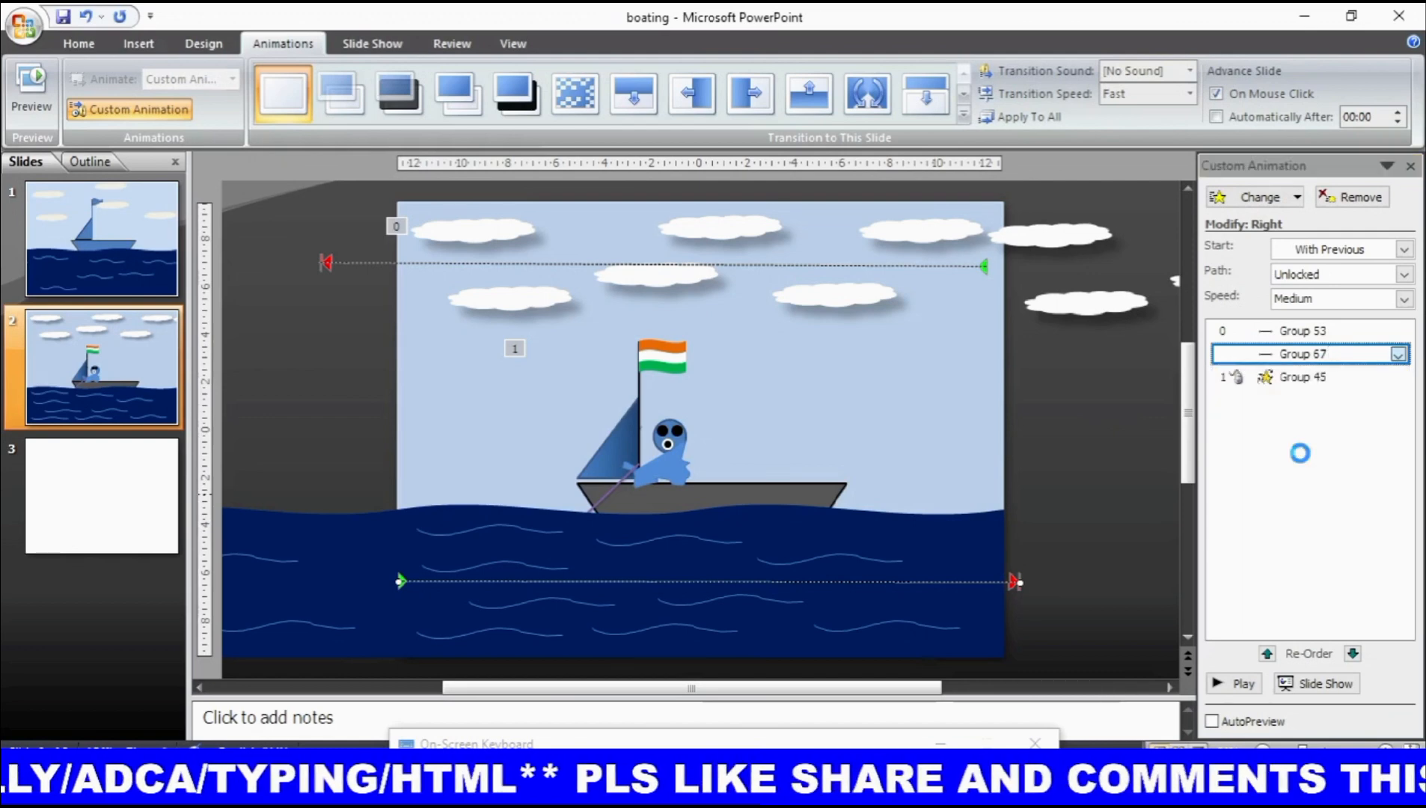
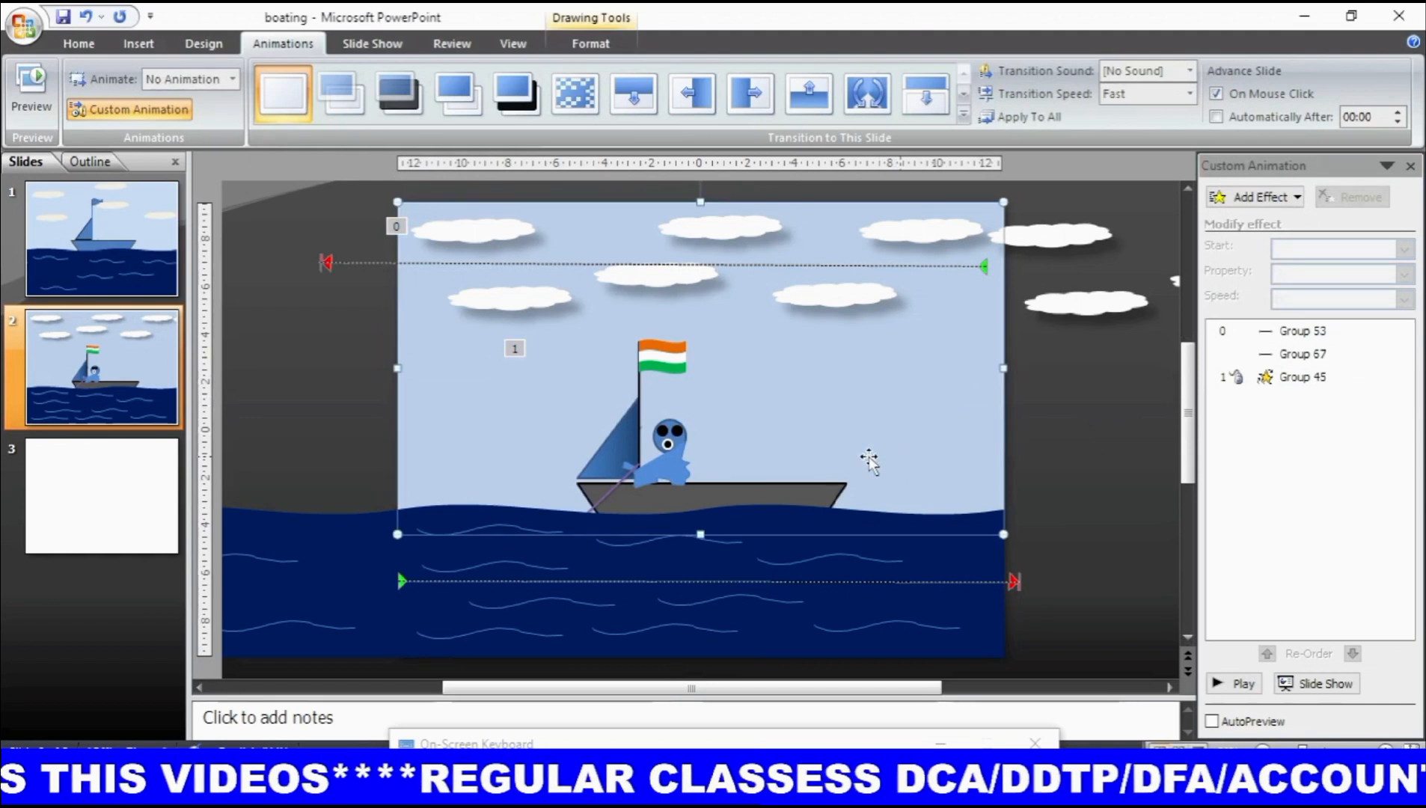
Step: Delete the blank slides that follow slide 2
left_click(119, 483)
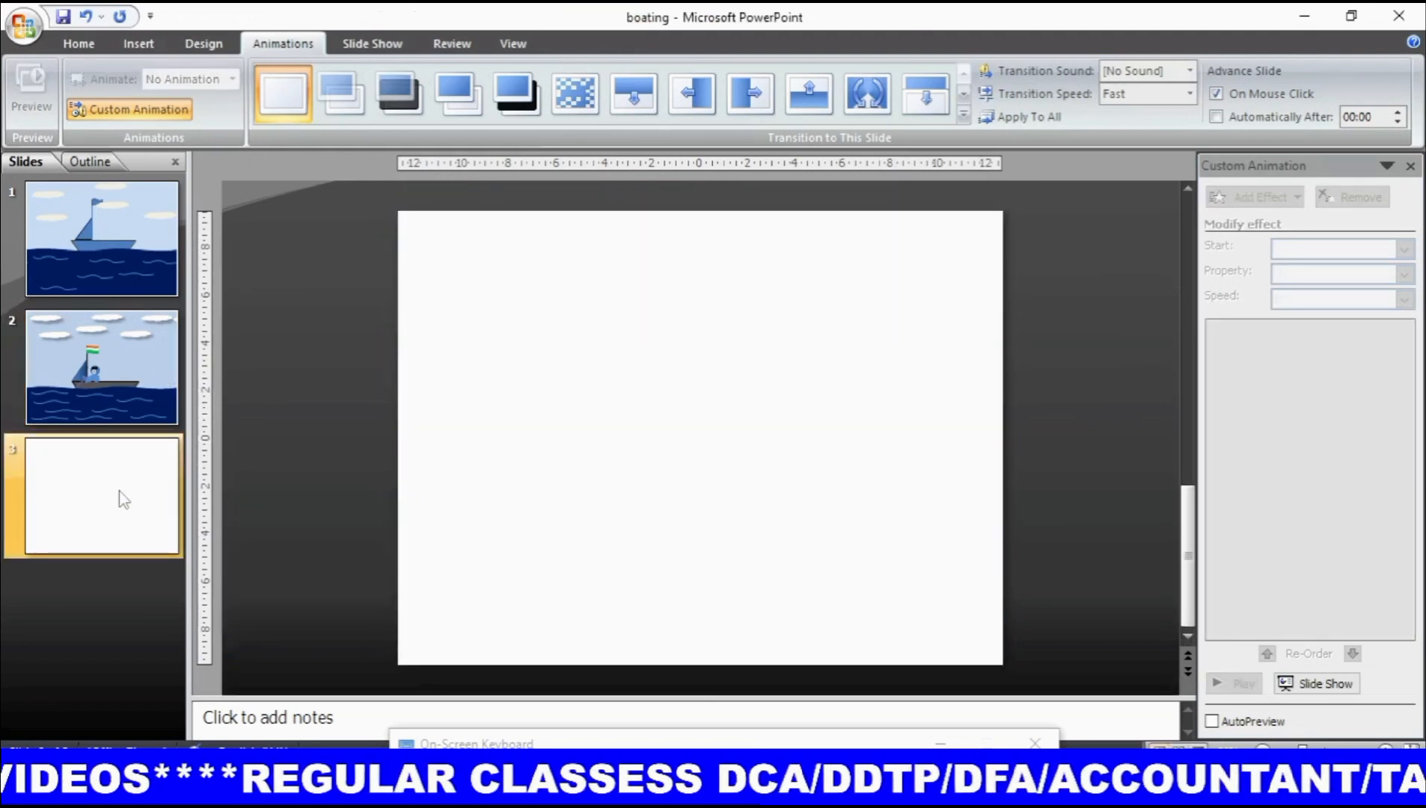
key("Return")
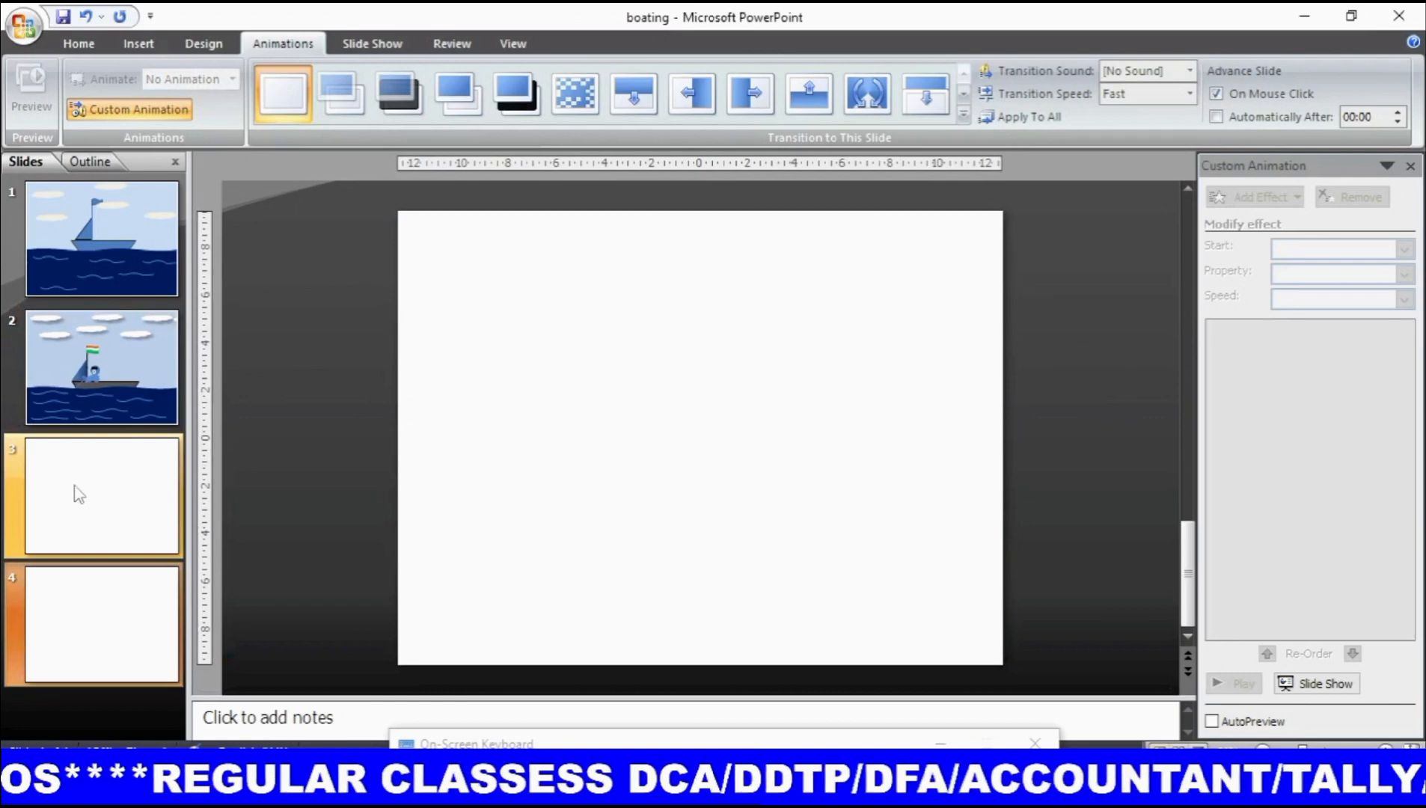
right_click(106, 471)
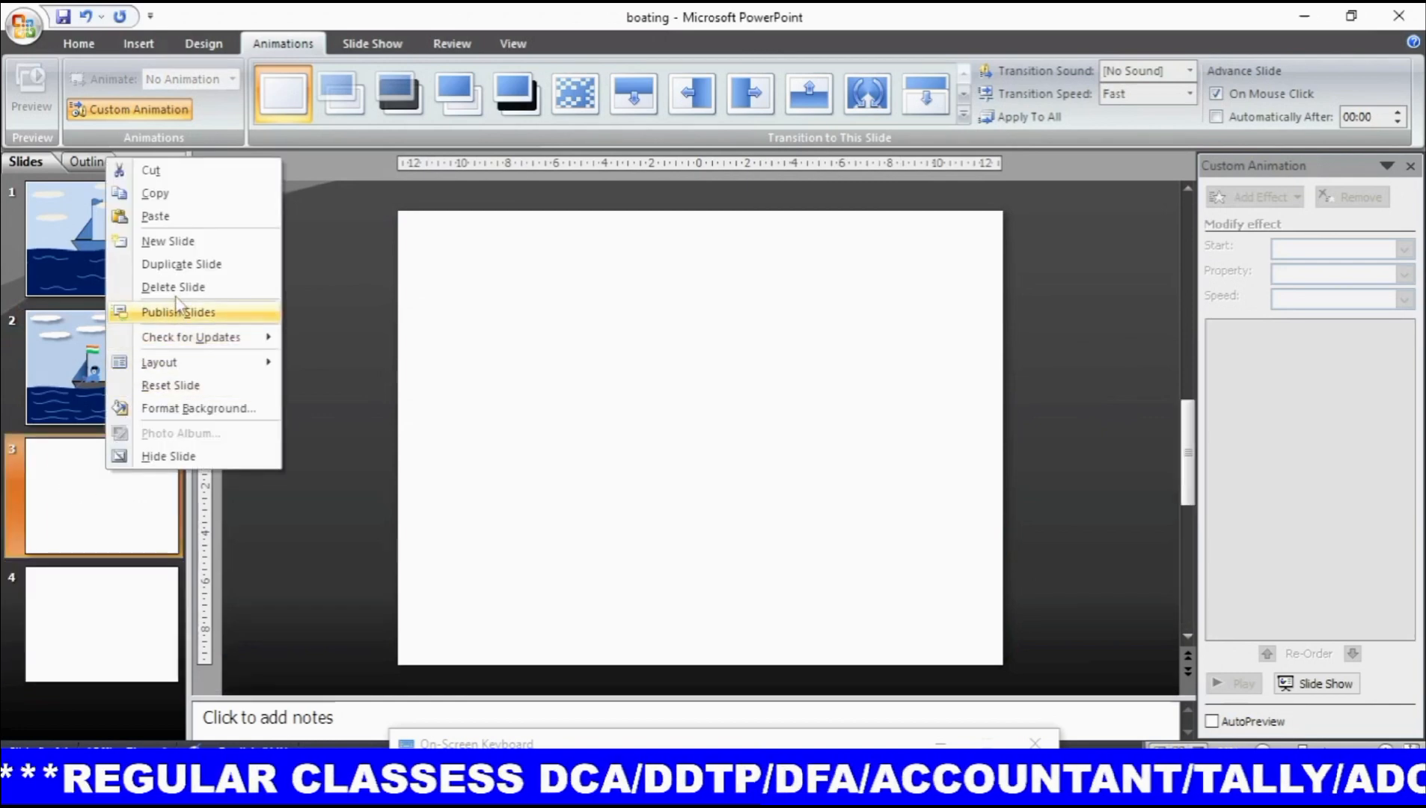
left_click(176, 288)
right_click(117, 473)
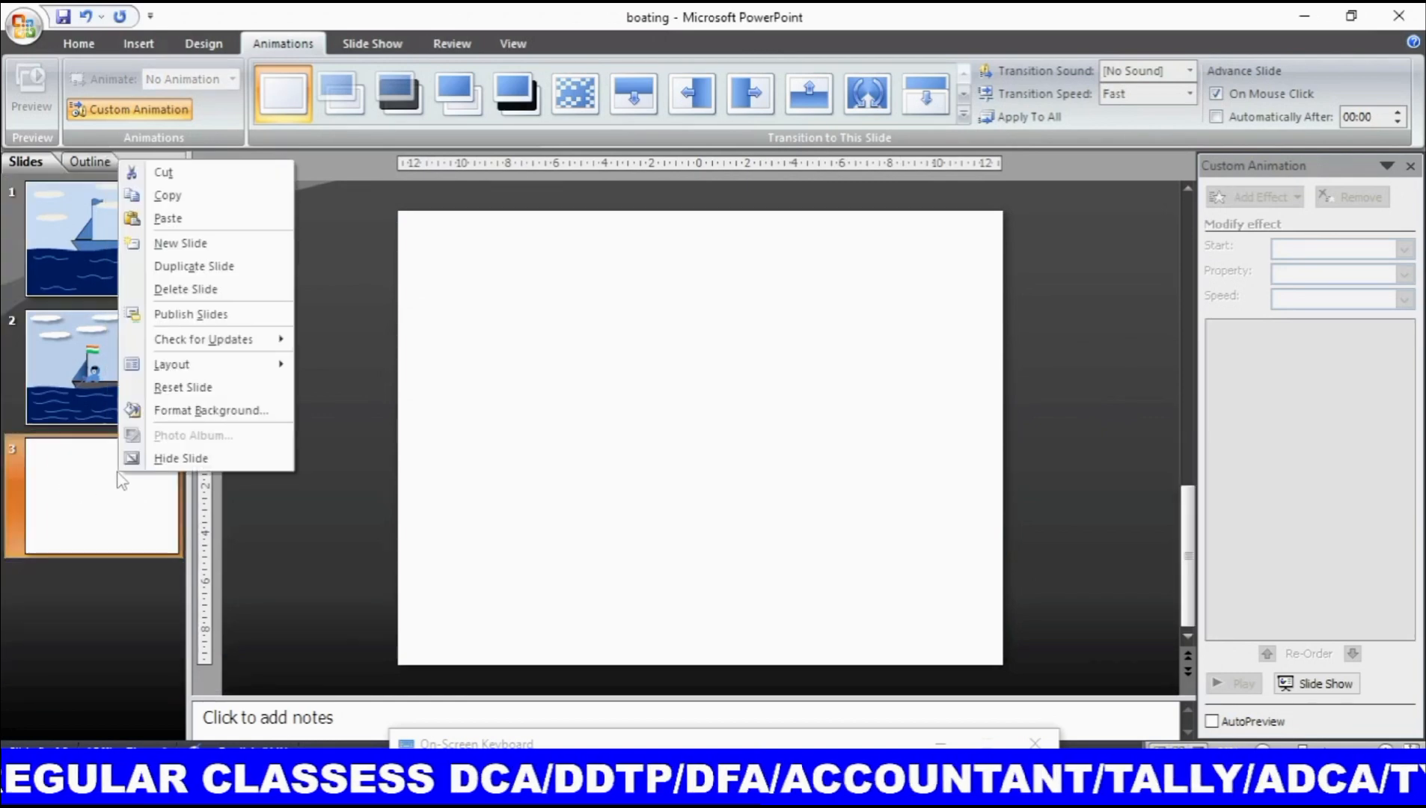
left_click(185, 290)
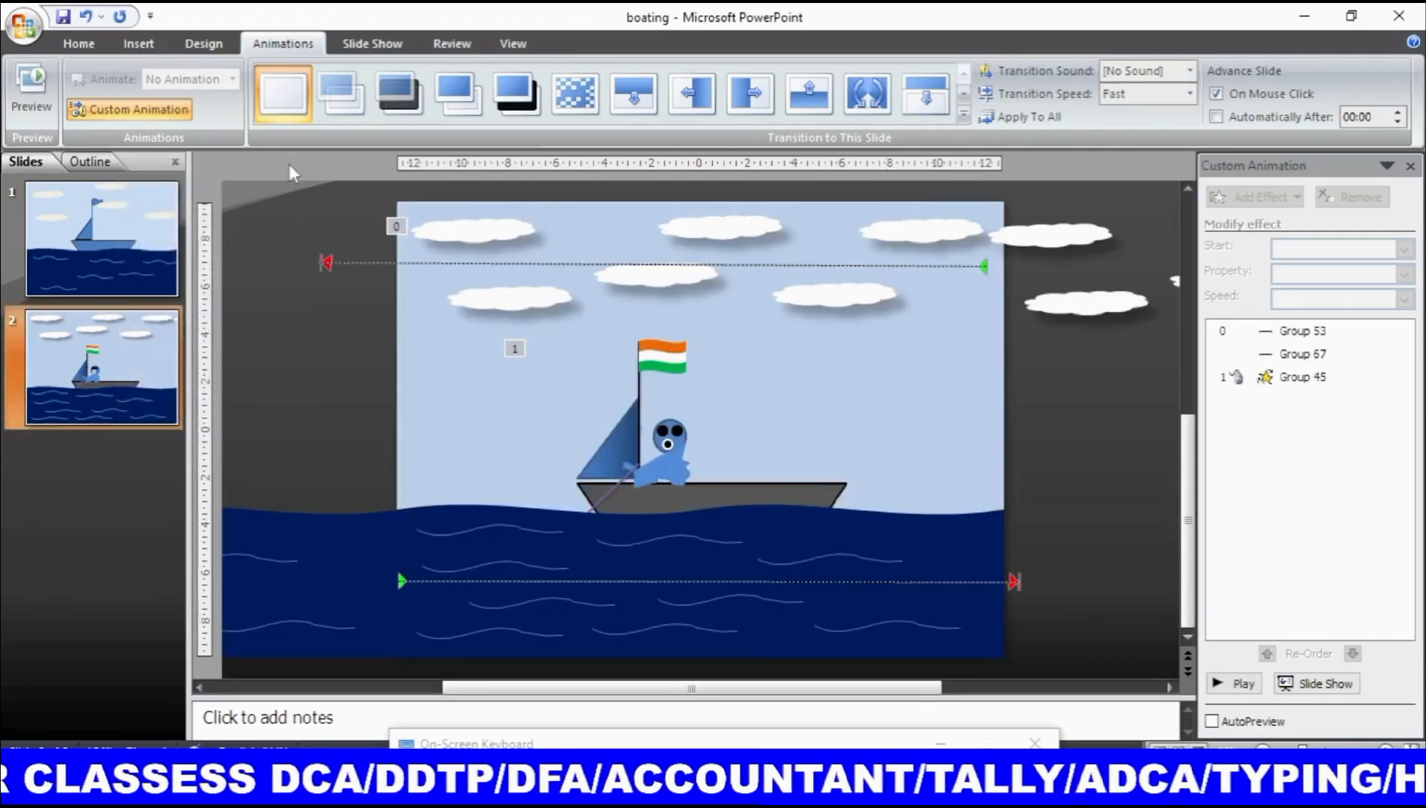
Step: Play the slide show from slide 2 to check the cloud, sea and sailboat animations
left_click(378, 45)
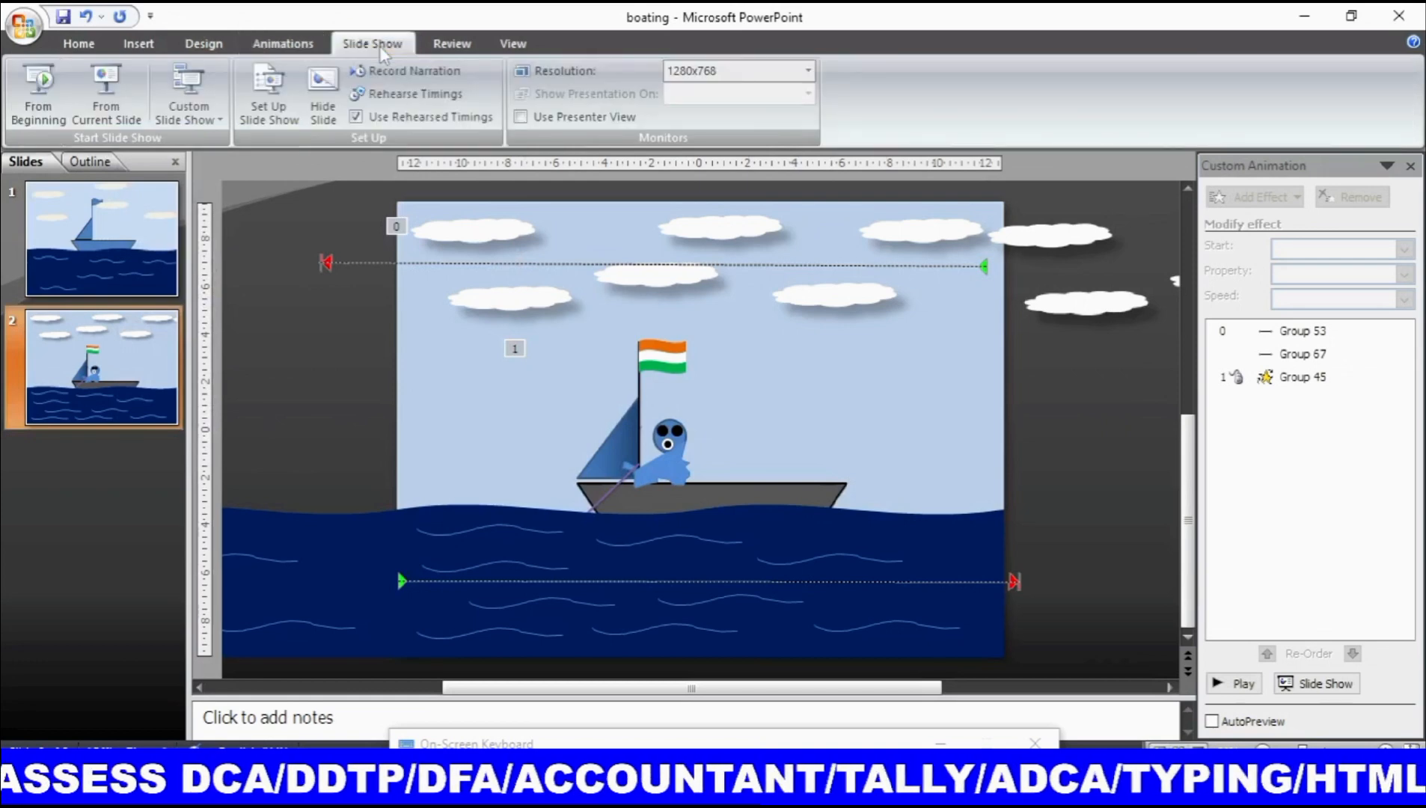
left_click(112, 96)
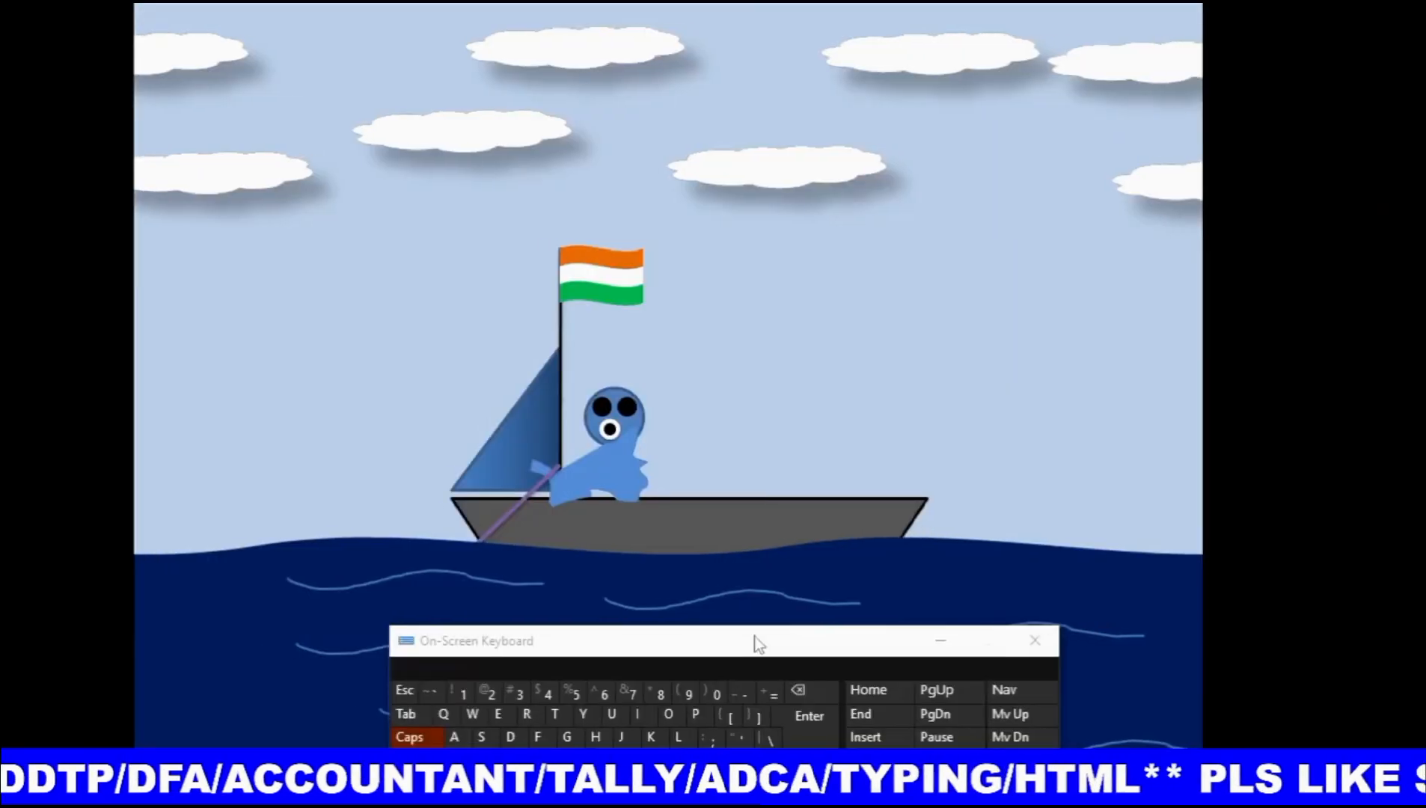
left_click_drag(754, 643, 913, 713)
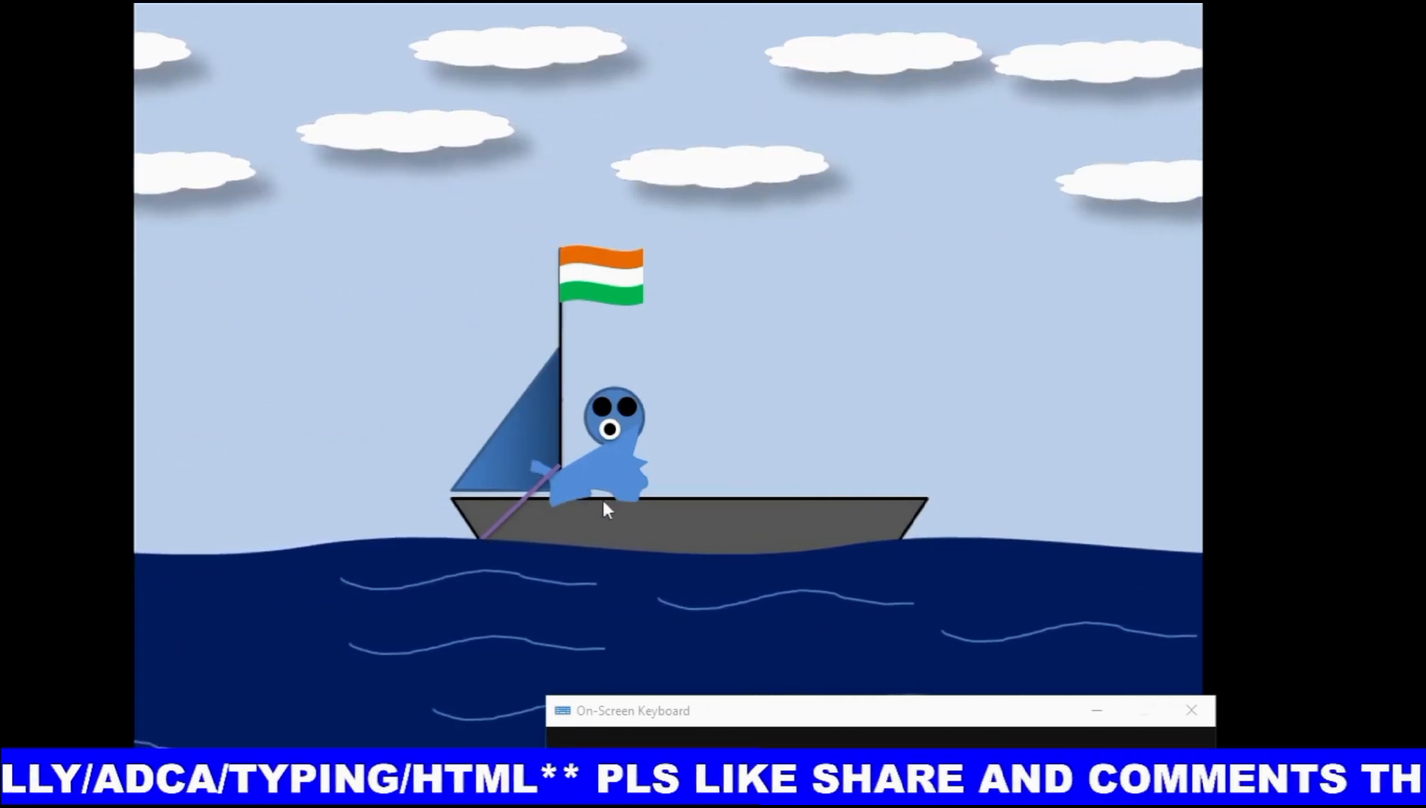
left_click(599, 498)
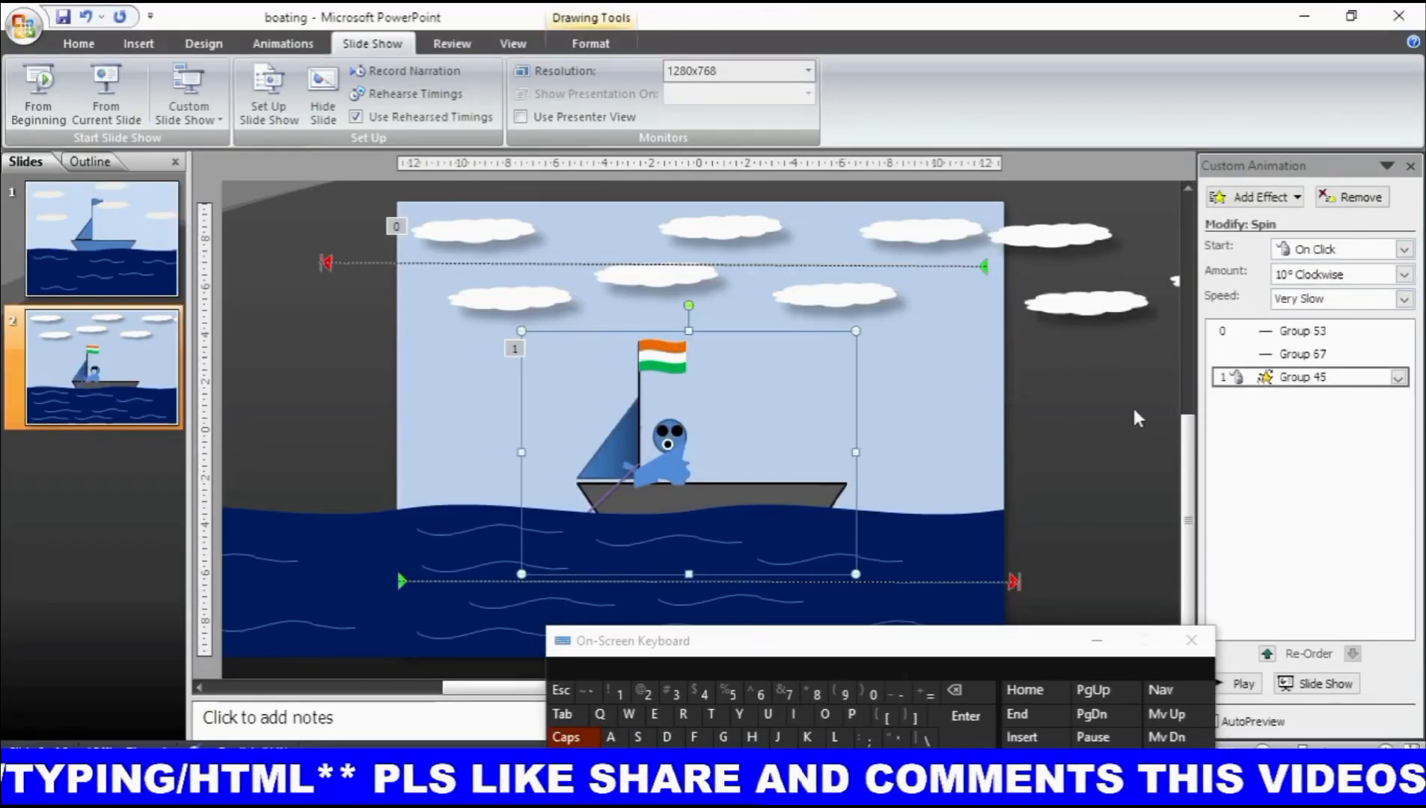
Step: Turn off Smooth start and Smooth end for the sailboat group's Spin effect
left_click(1294, 375)
left_click(1398, 377)
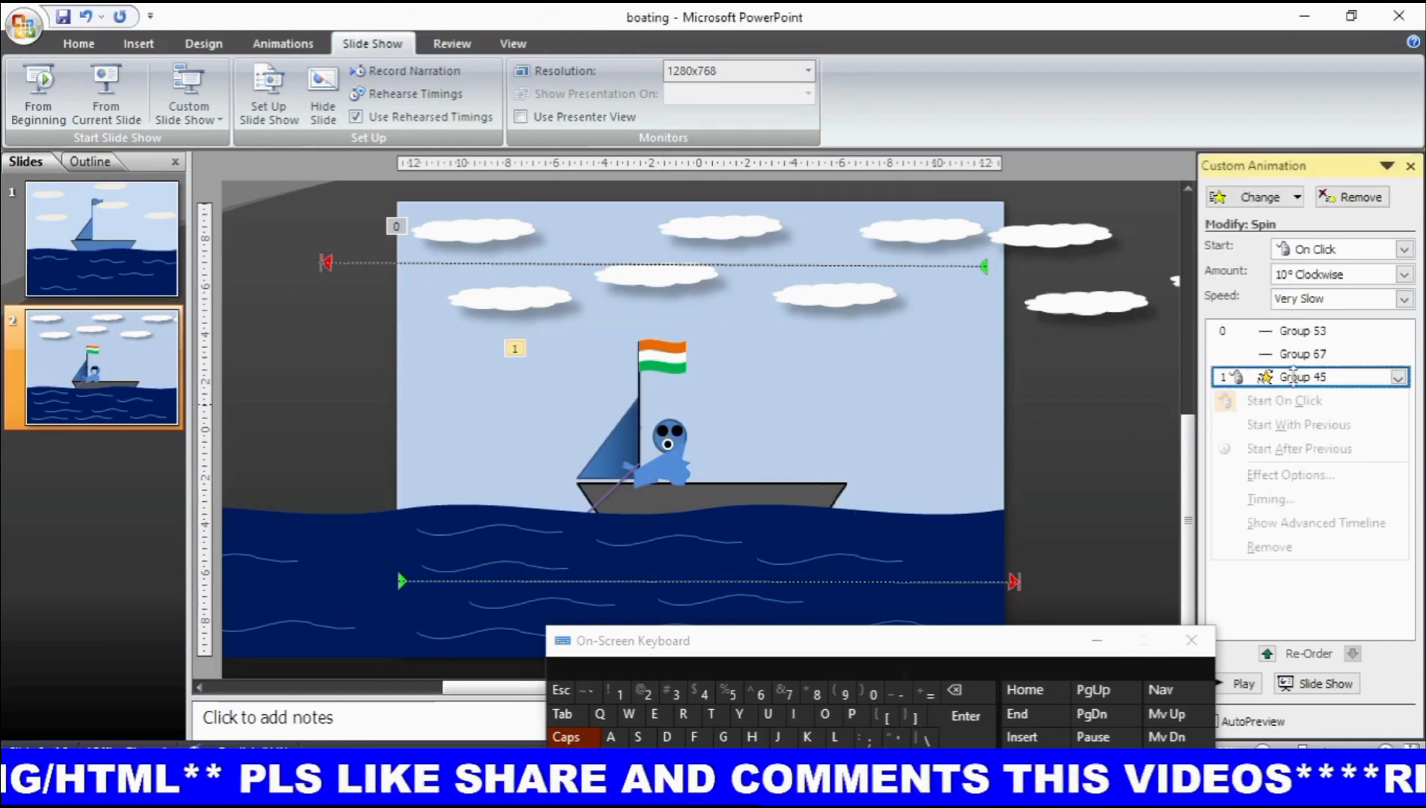
left_click(1281, 476)
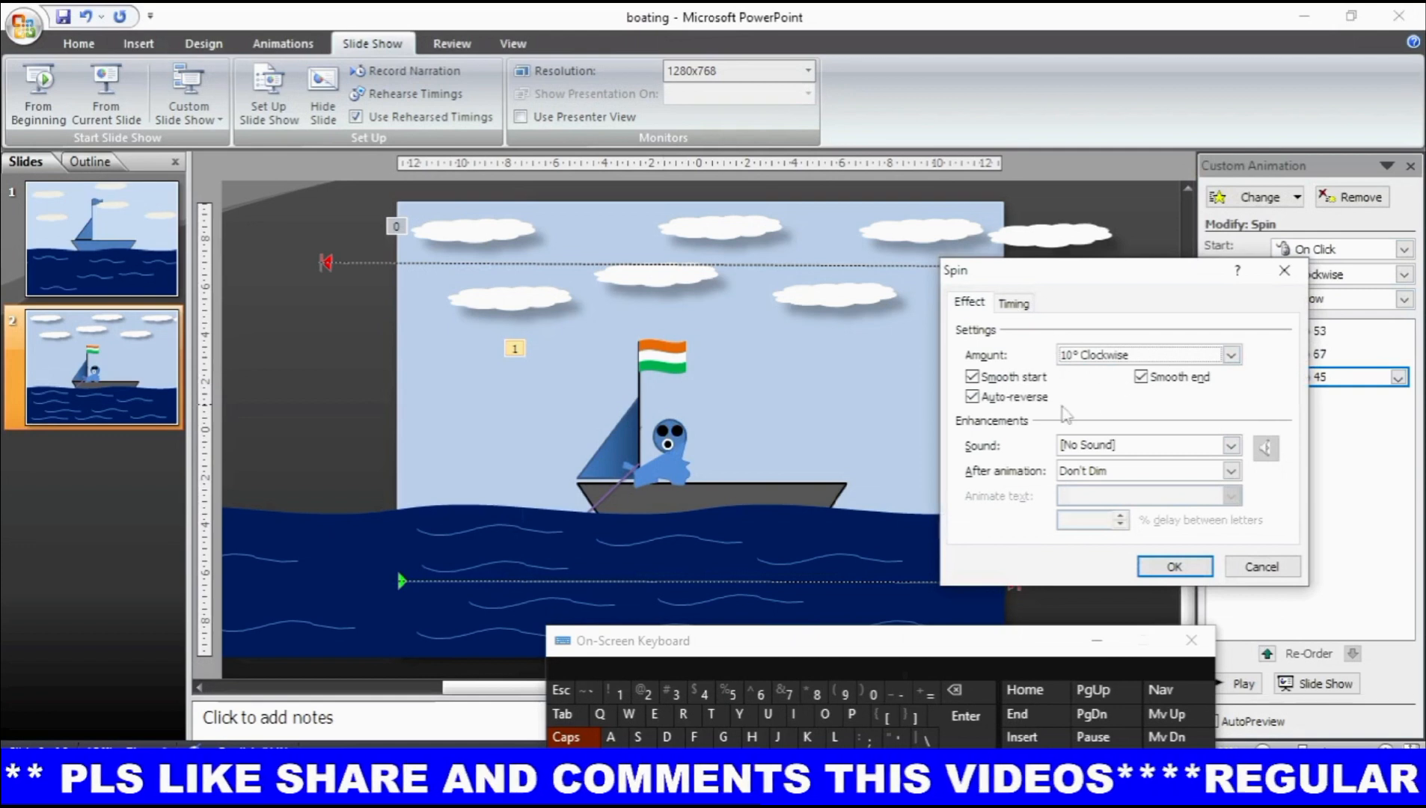
left_click(1032, 380)
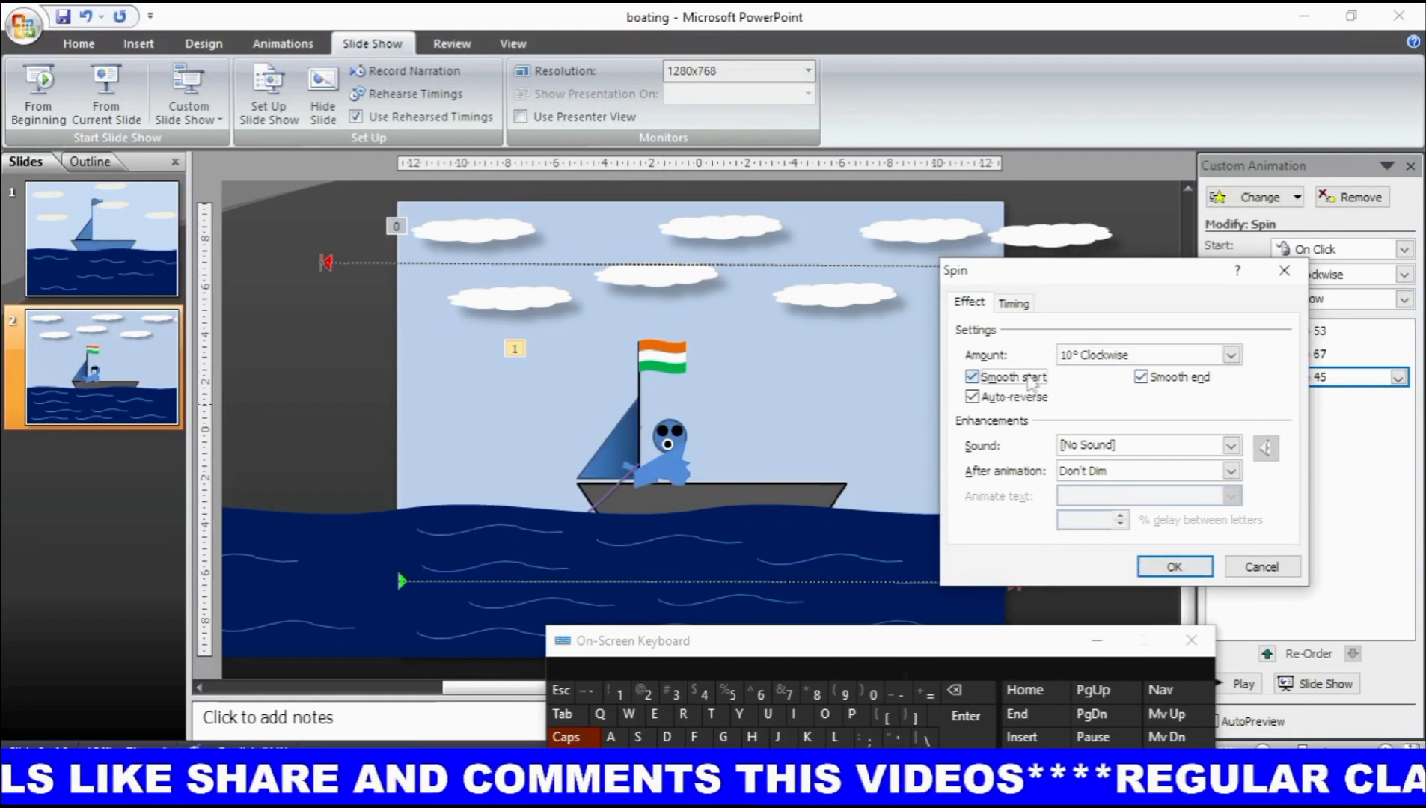
left_click(1157, 383)
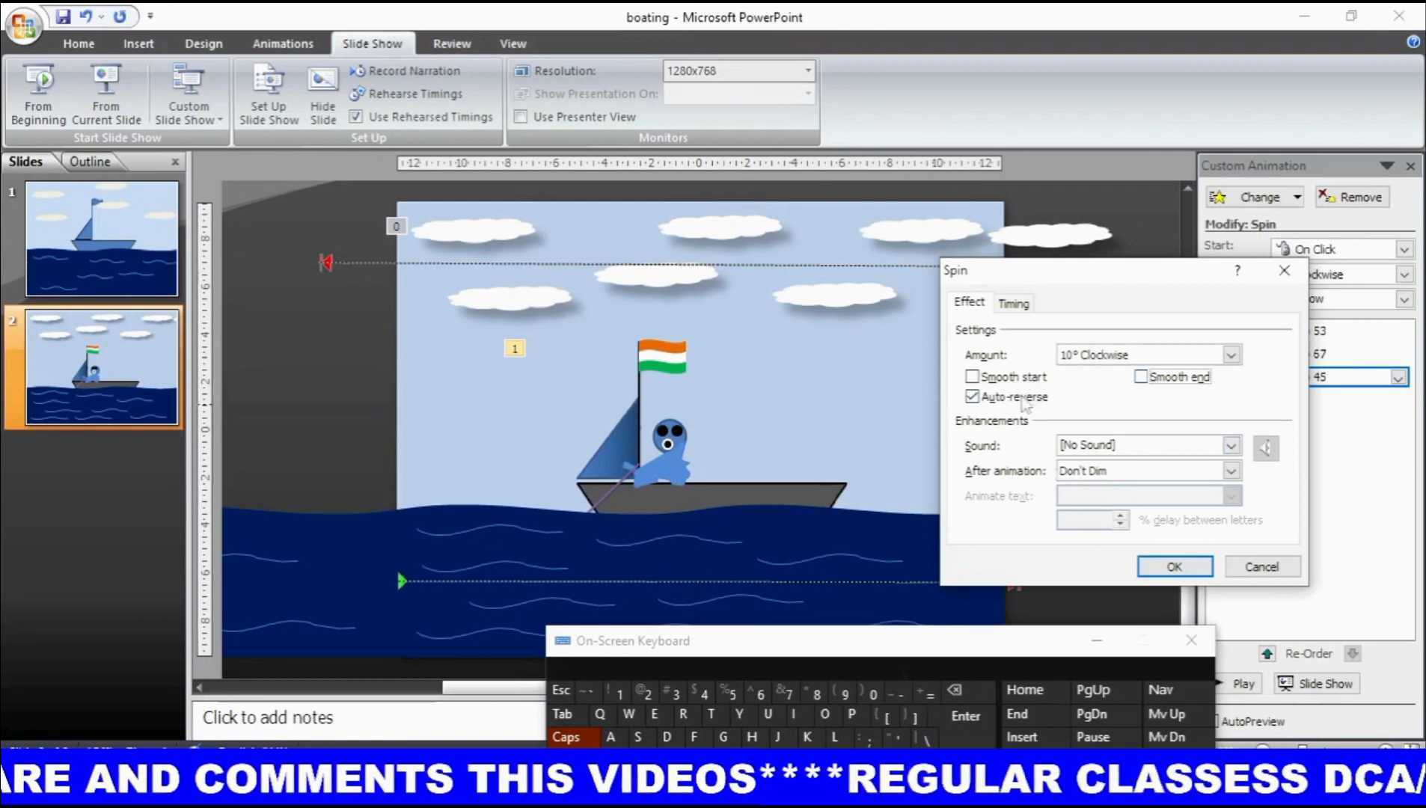
Step: Try to set a custom spin amount of 15° clockwise and apply the Spin effect options
left_click(1231, 357)
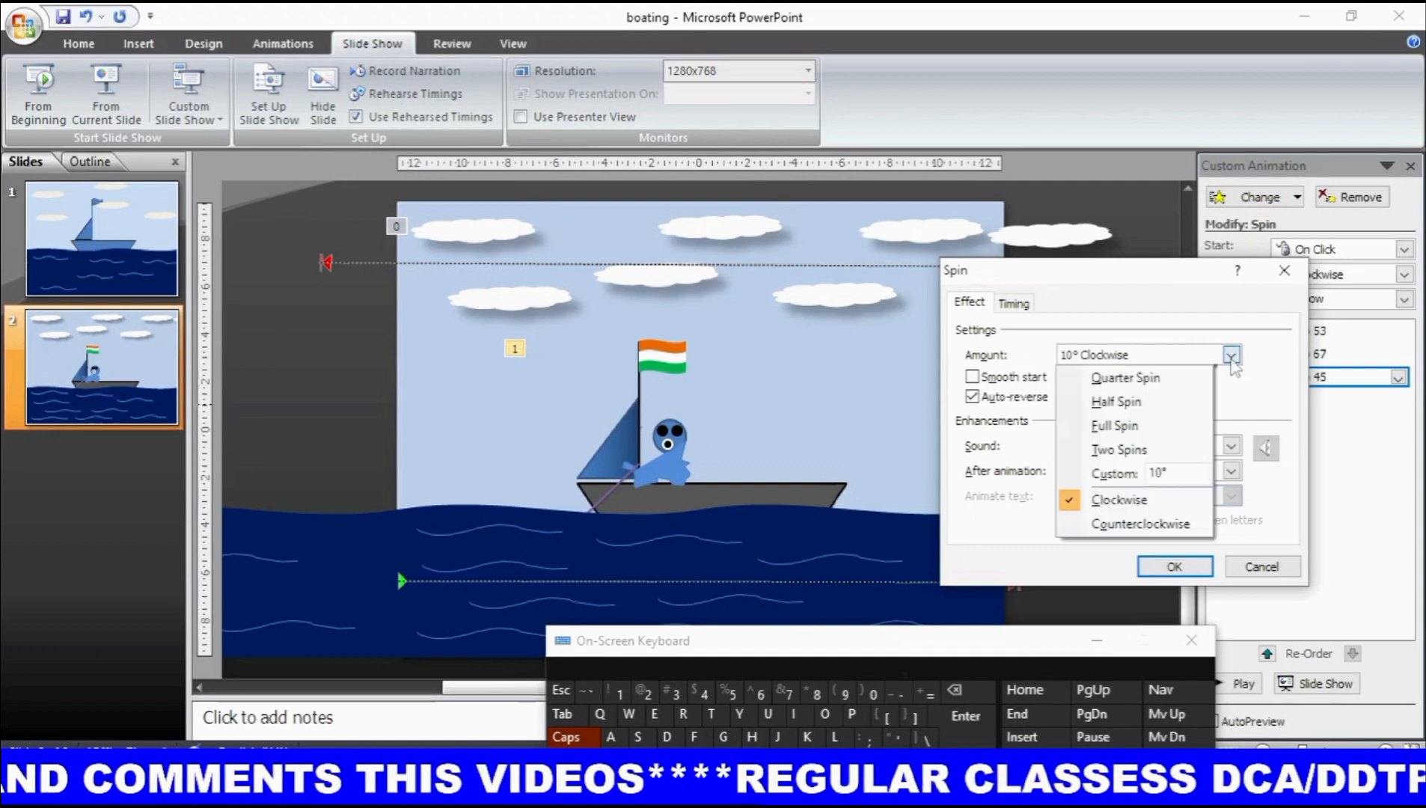
left_click(1173, 471)
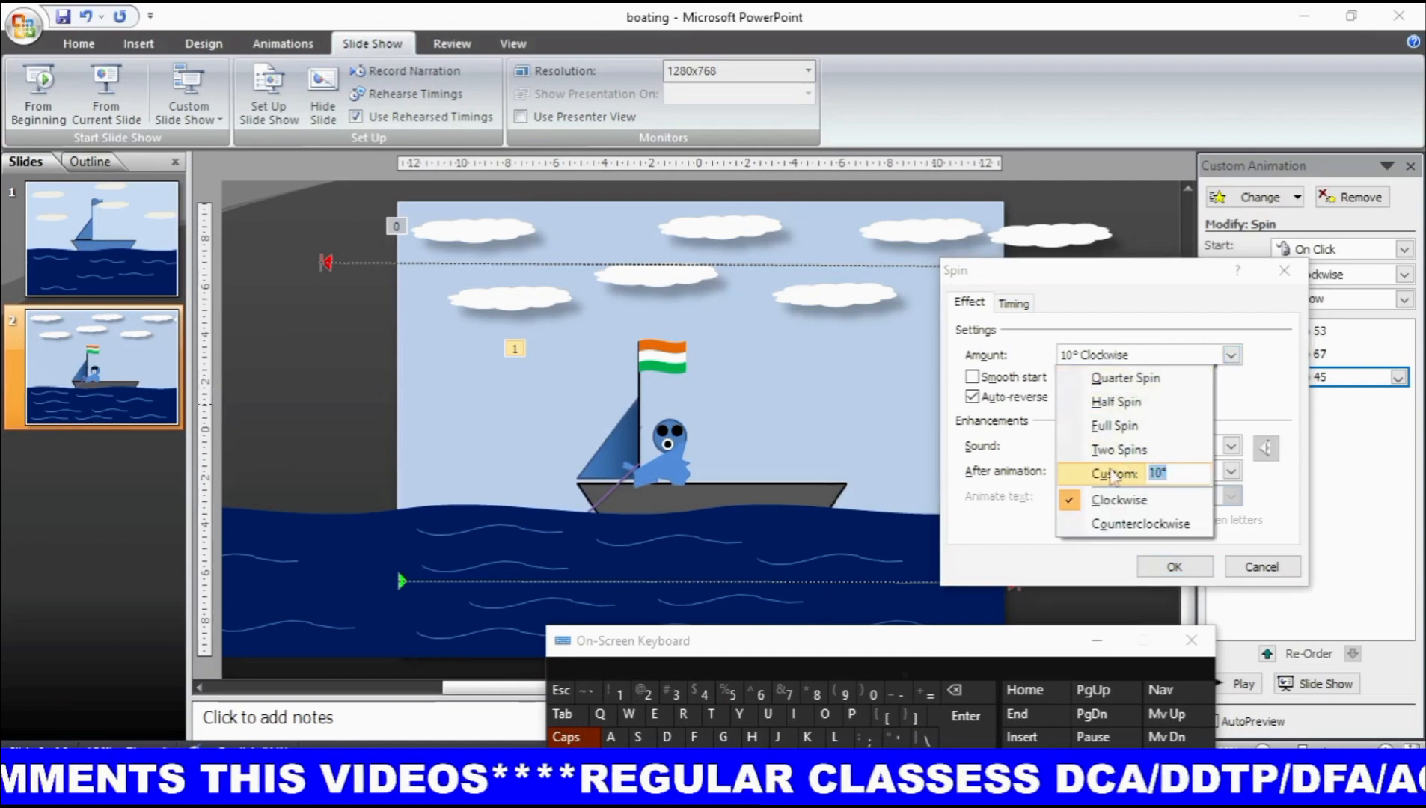
type("1")
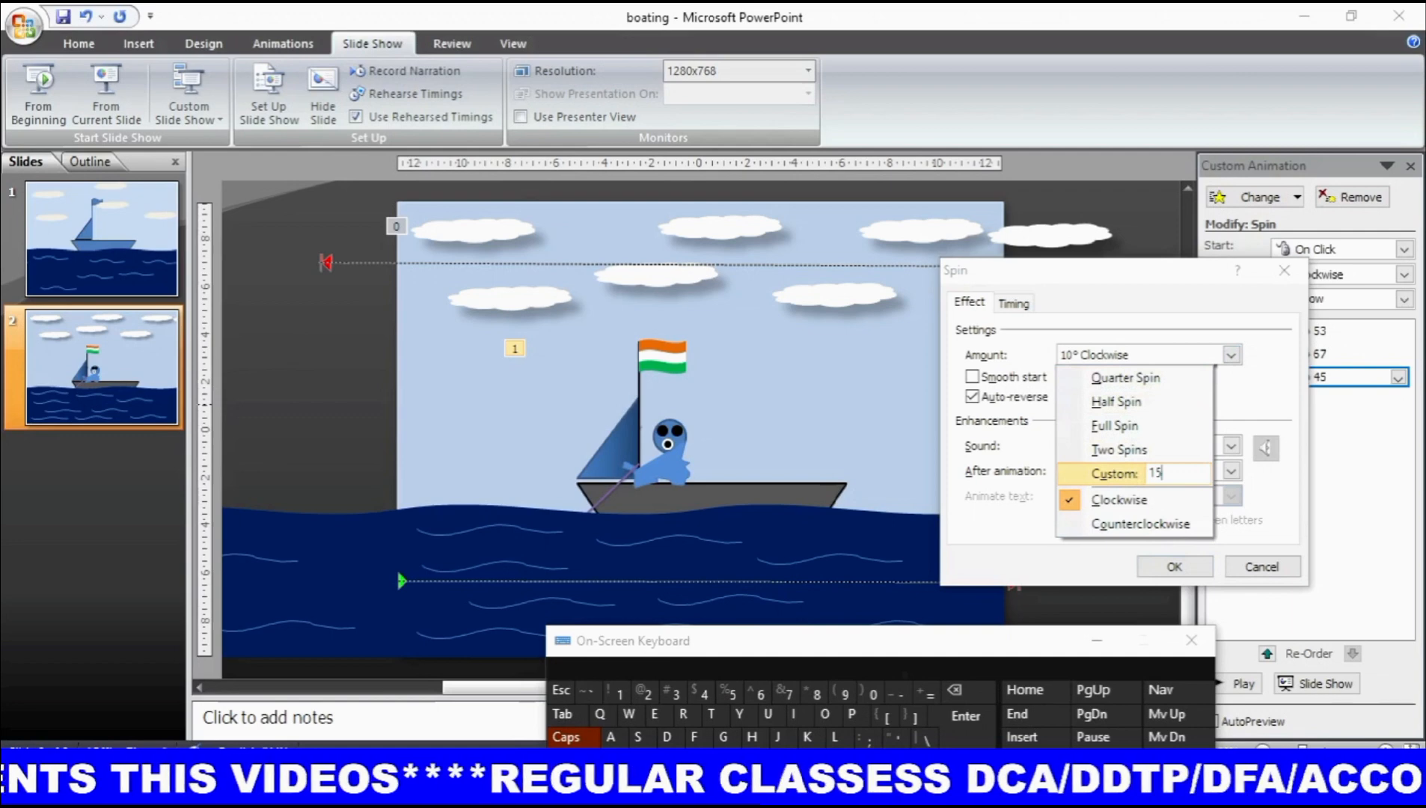
type("5")
left_click(1186, 574)
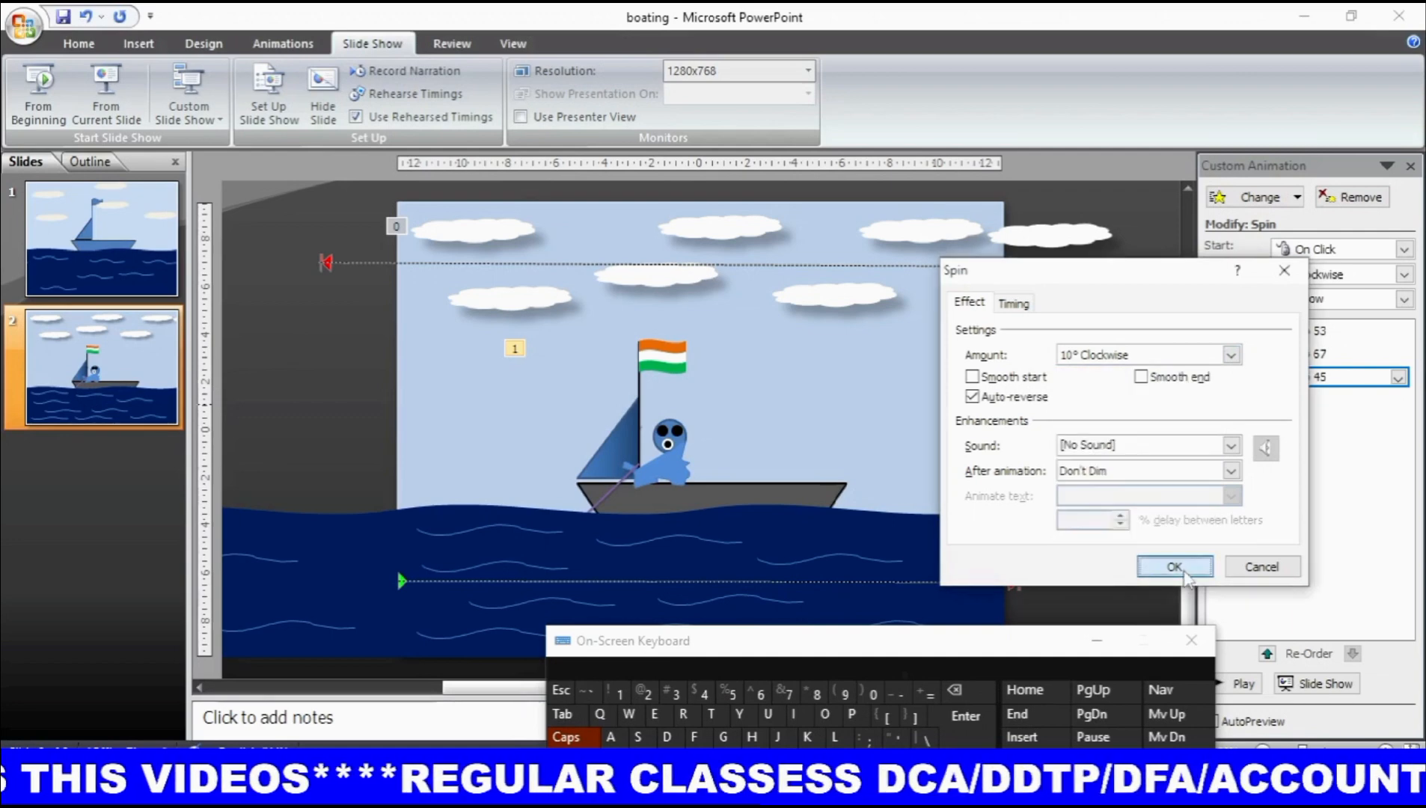
left_click(1187, 575)
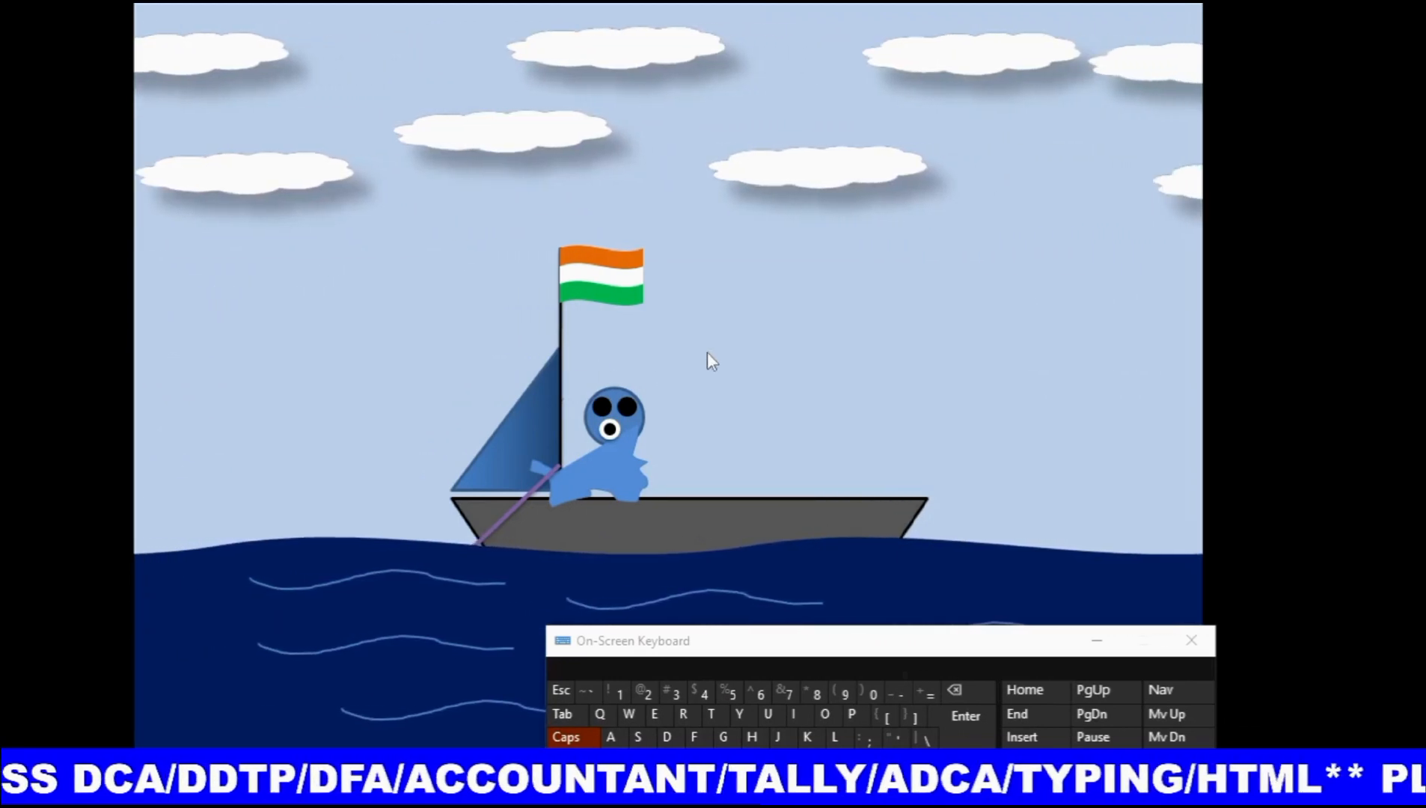
Step: End the running slide show and check the effect options of the sailboat group's Spin animation
right_click(708, 355)
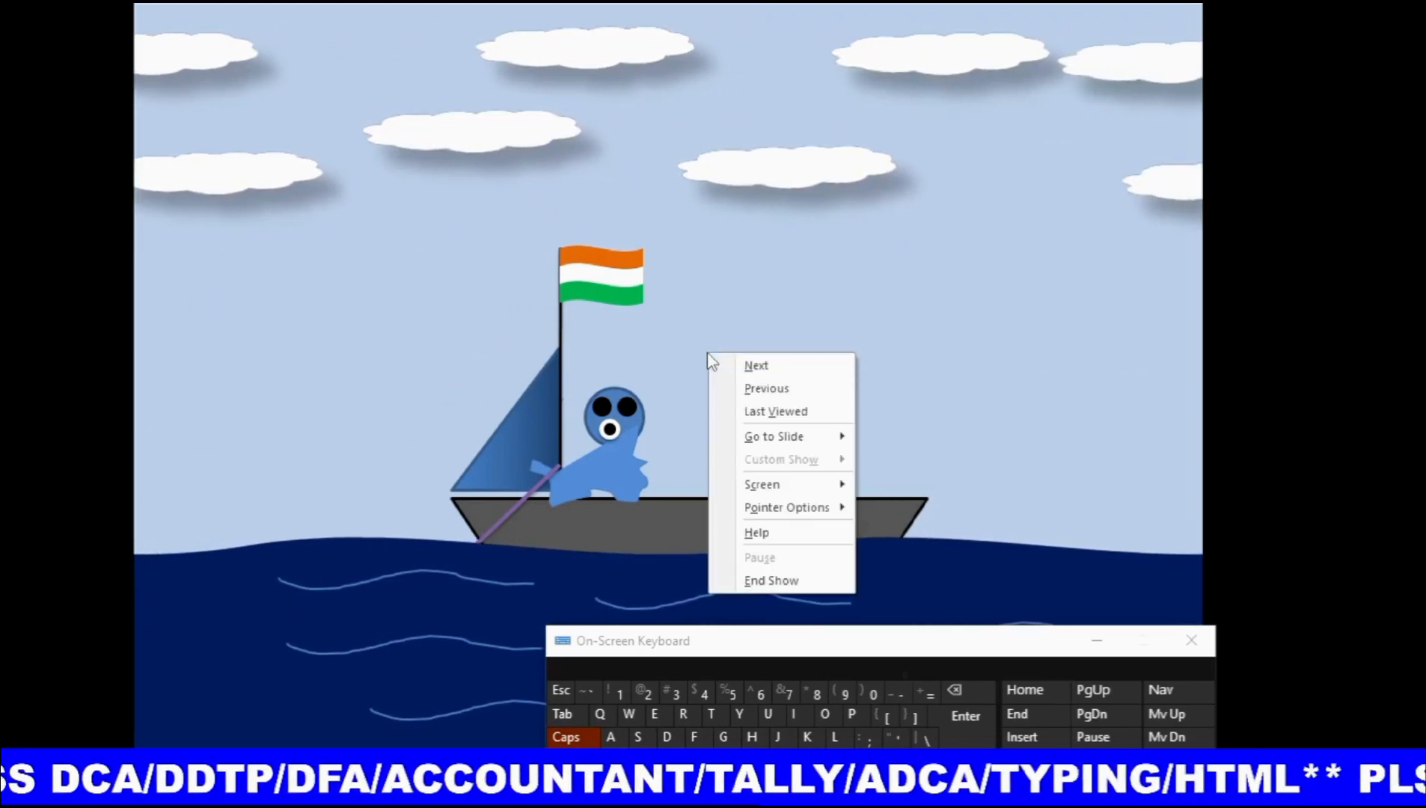
left_click(771, 582)
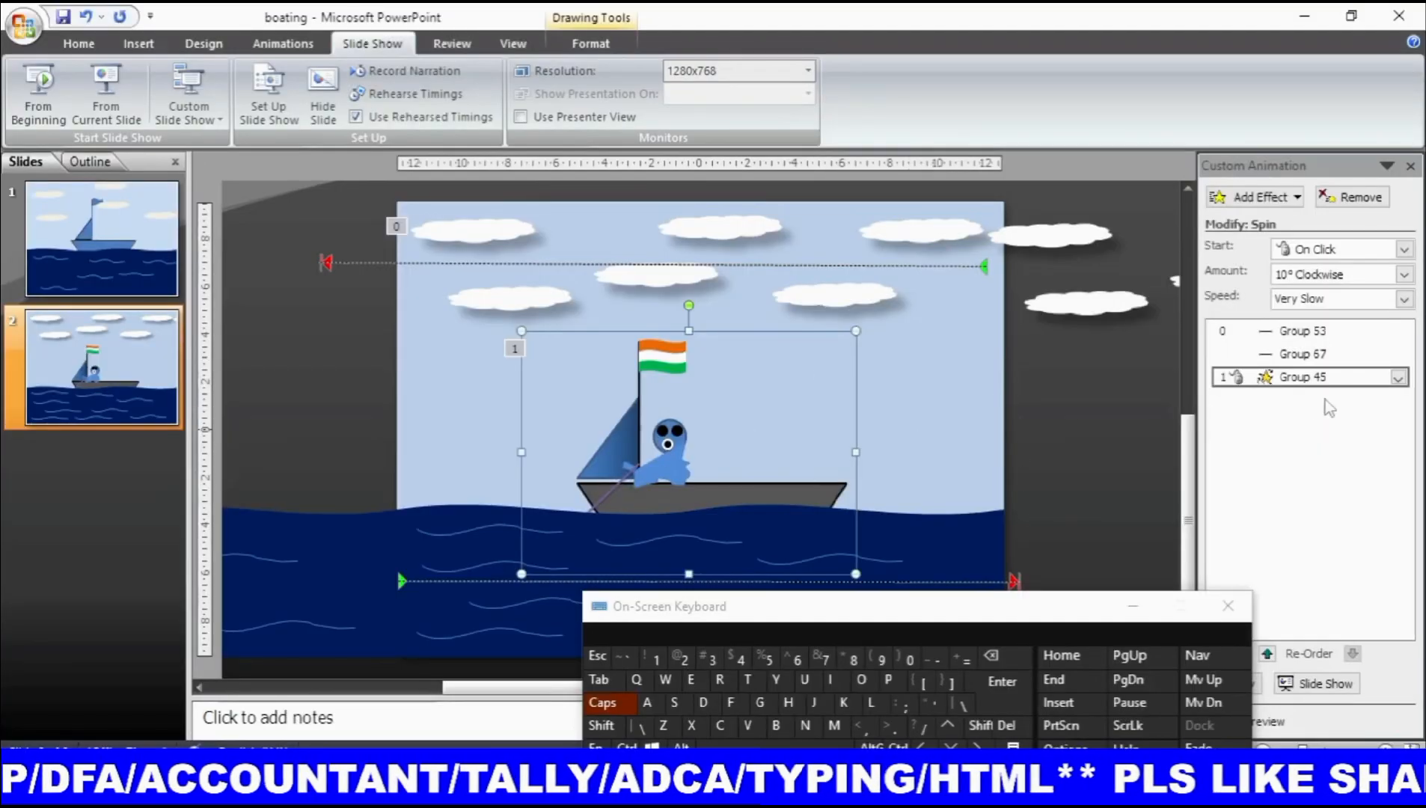
right_click(1326, 379)
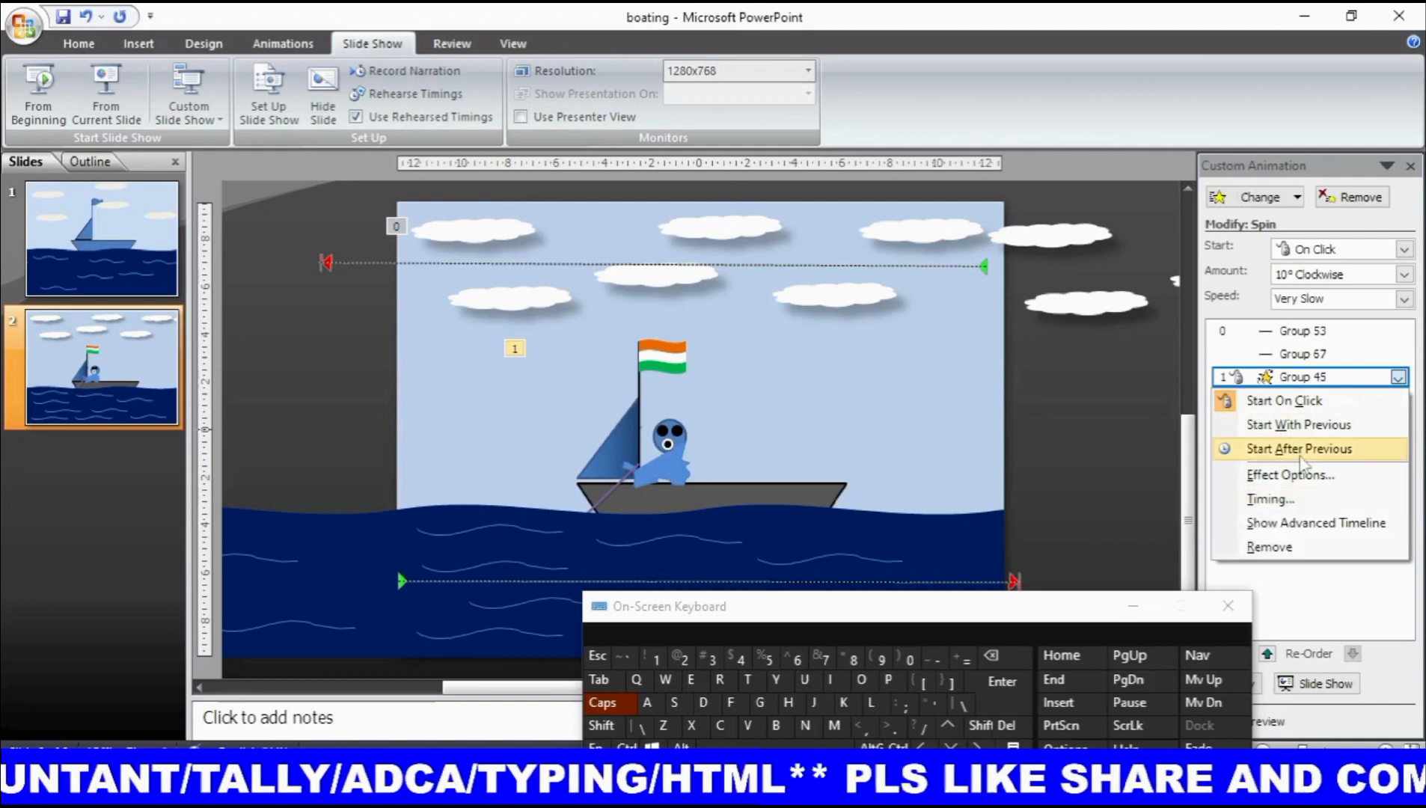
left_click(1286, 474)
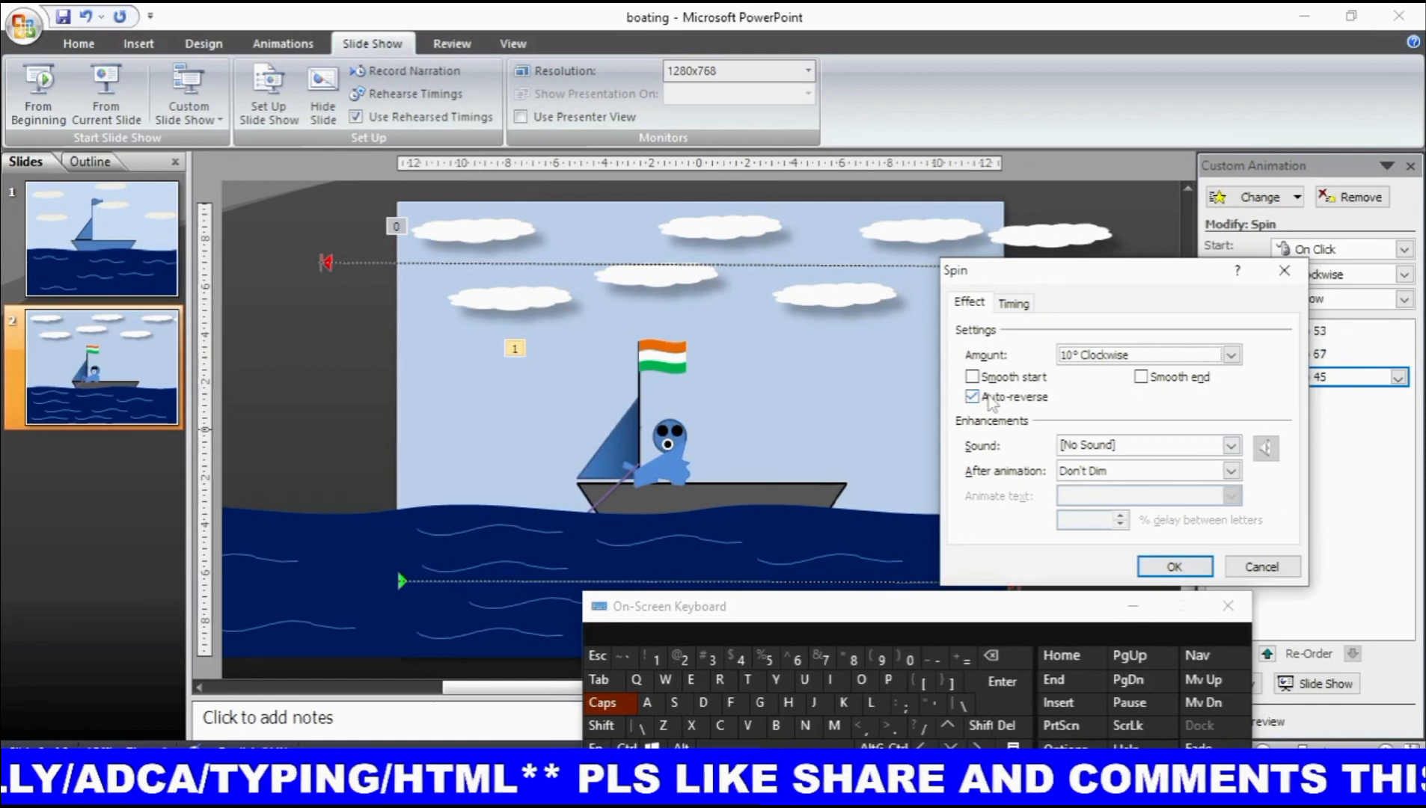
key("shift")
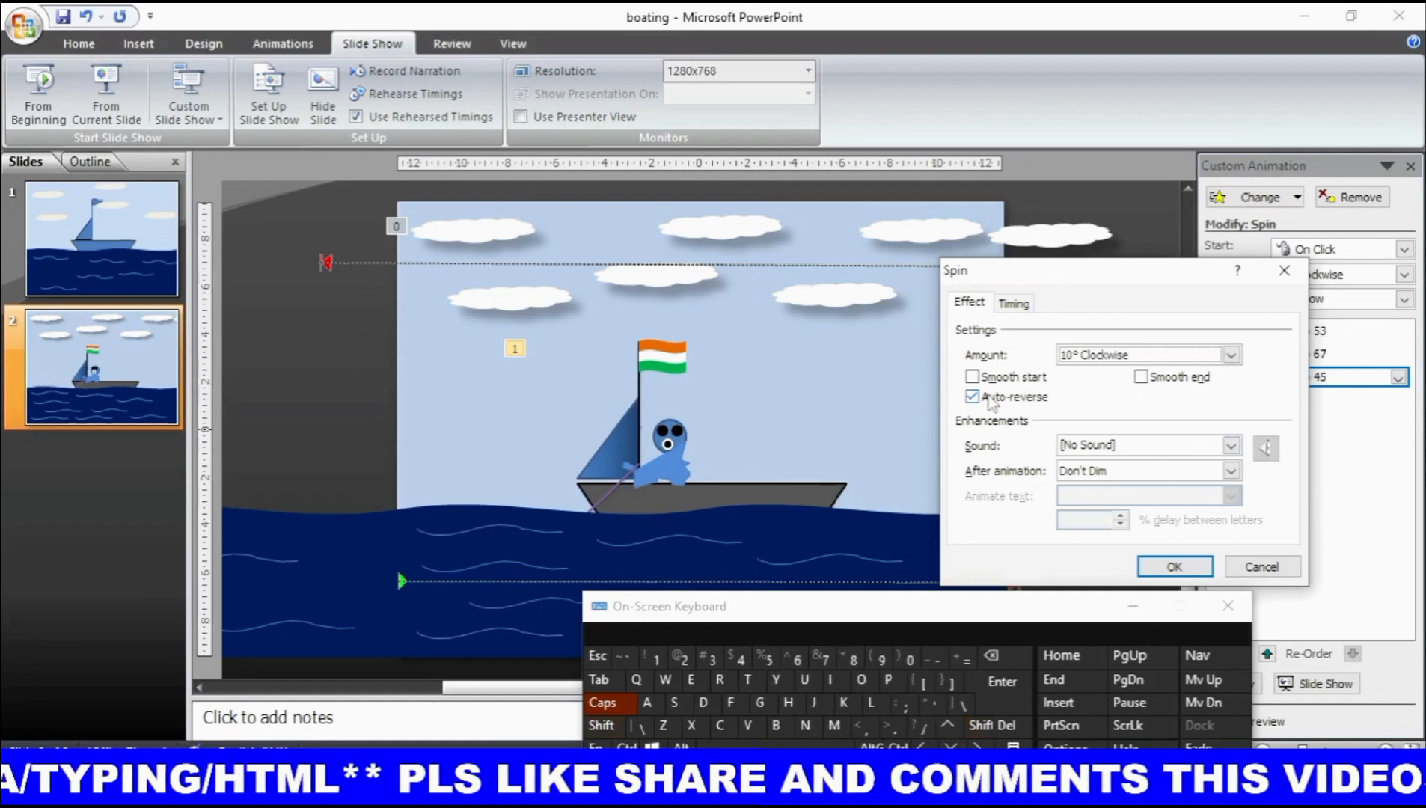
key("shift")
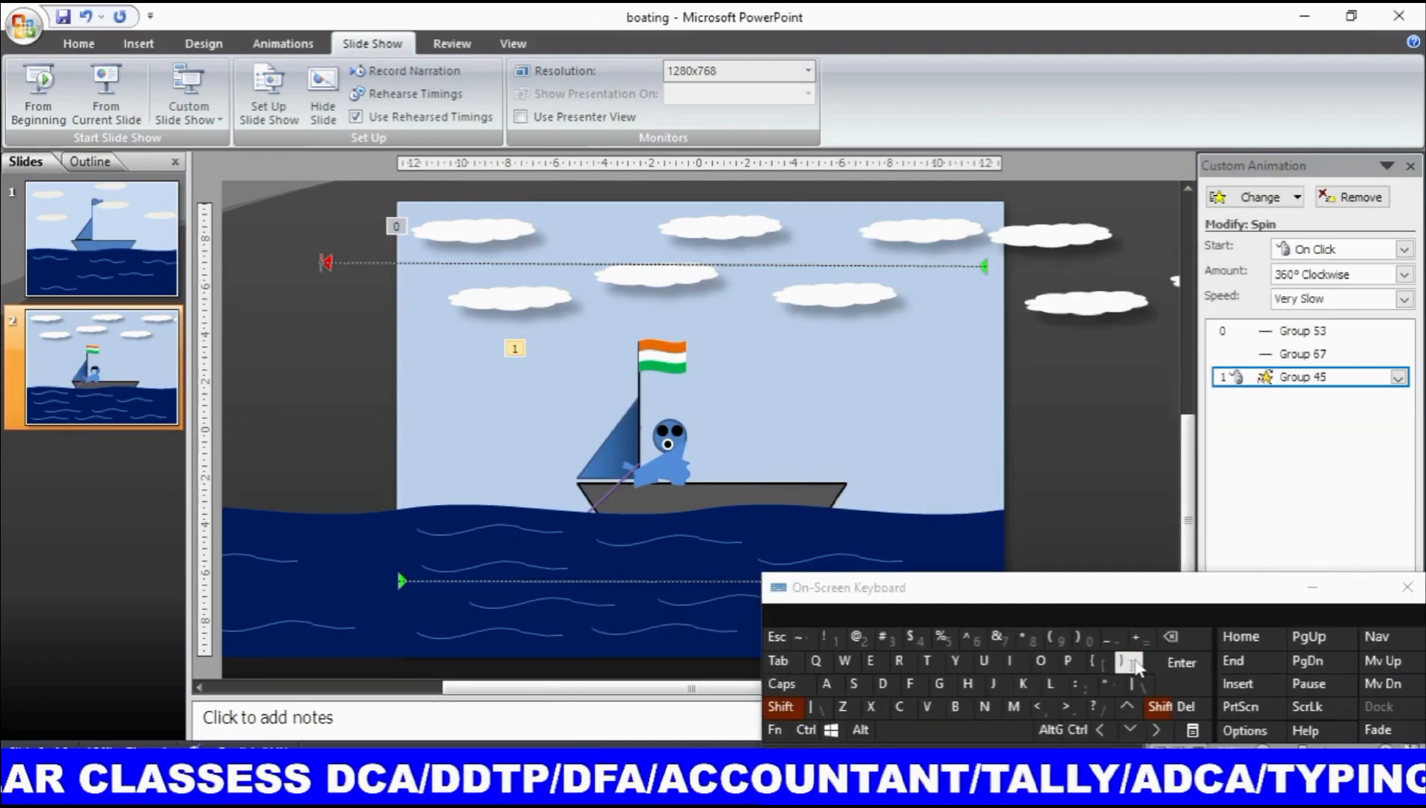
left_click(1137, 665)
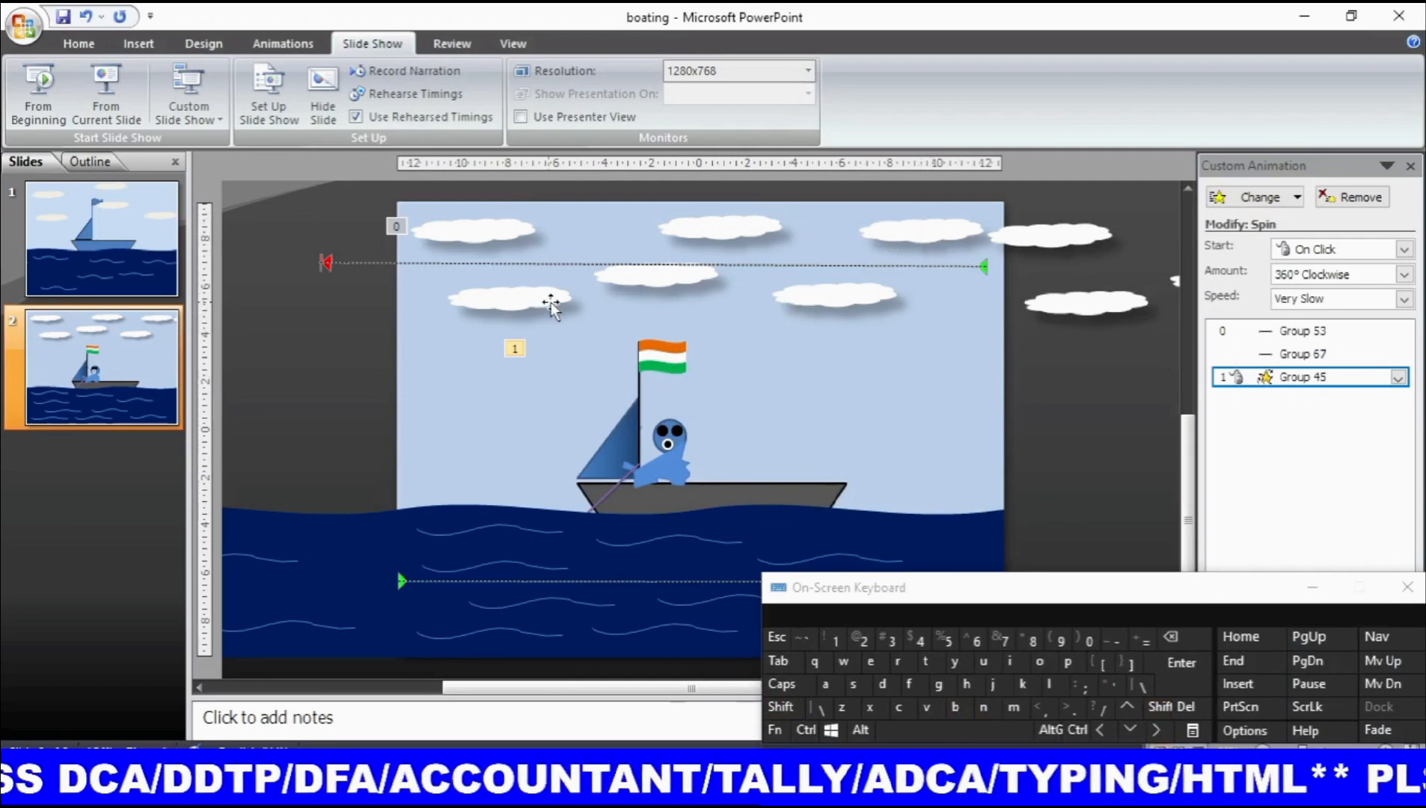
Step: Shorten the clouds' motion path to end at the slide's left edge and the sea's path to end at its right edge
left_click(499, 264)
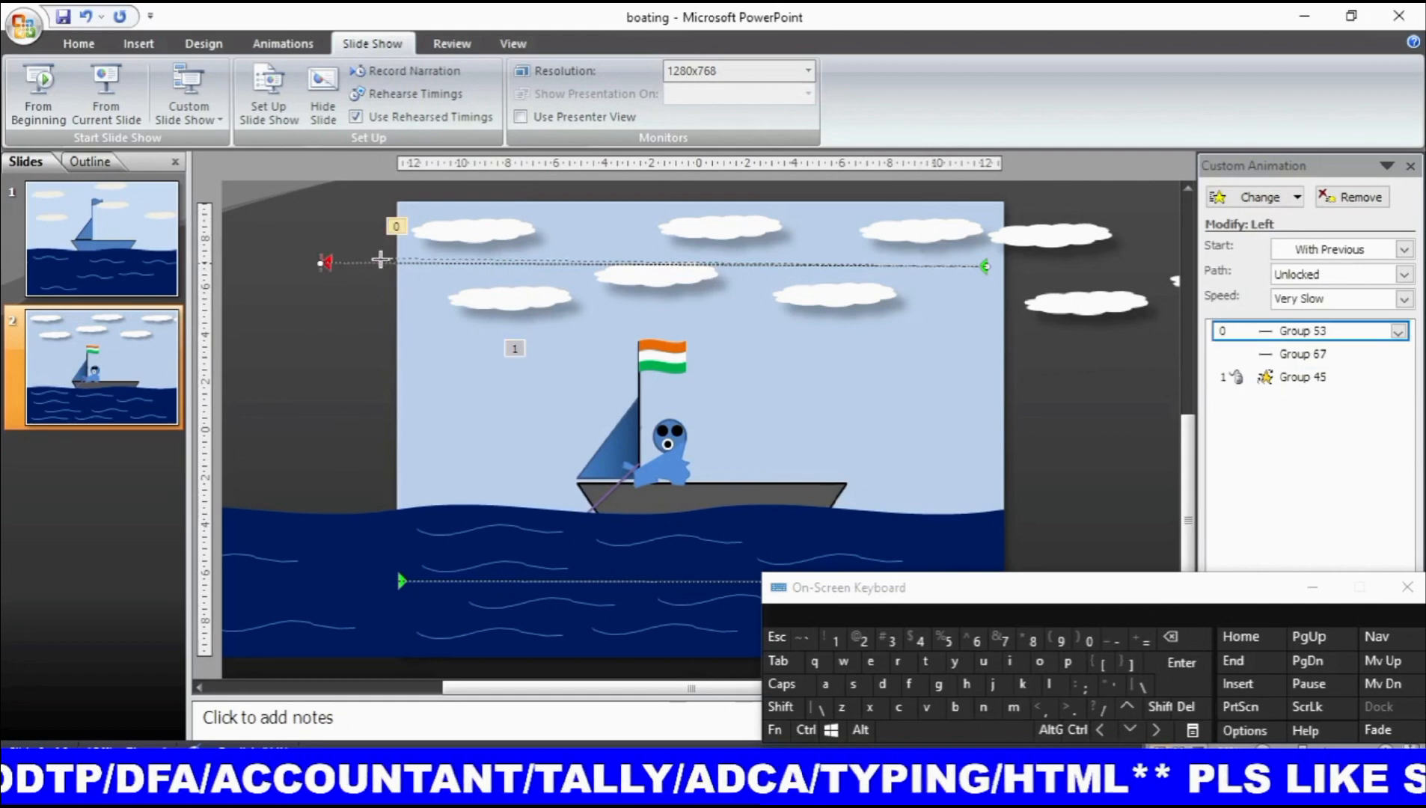
left_click_drag(397, 262, 400, 261)
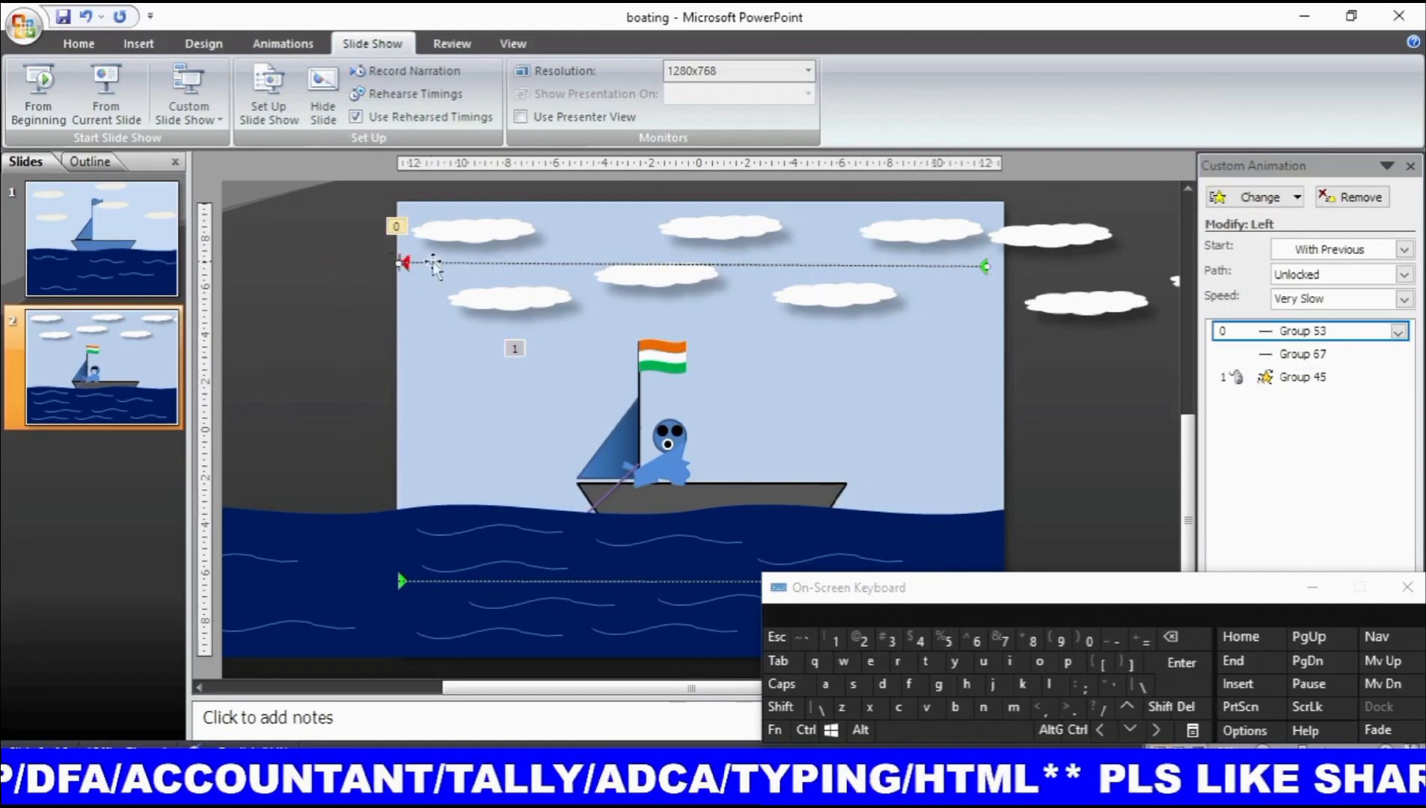
left_click_drag(970, 605, 988, 715)
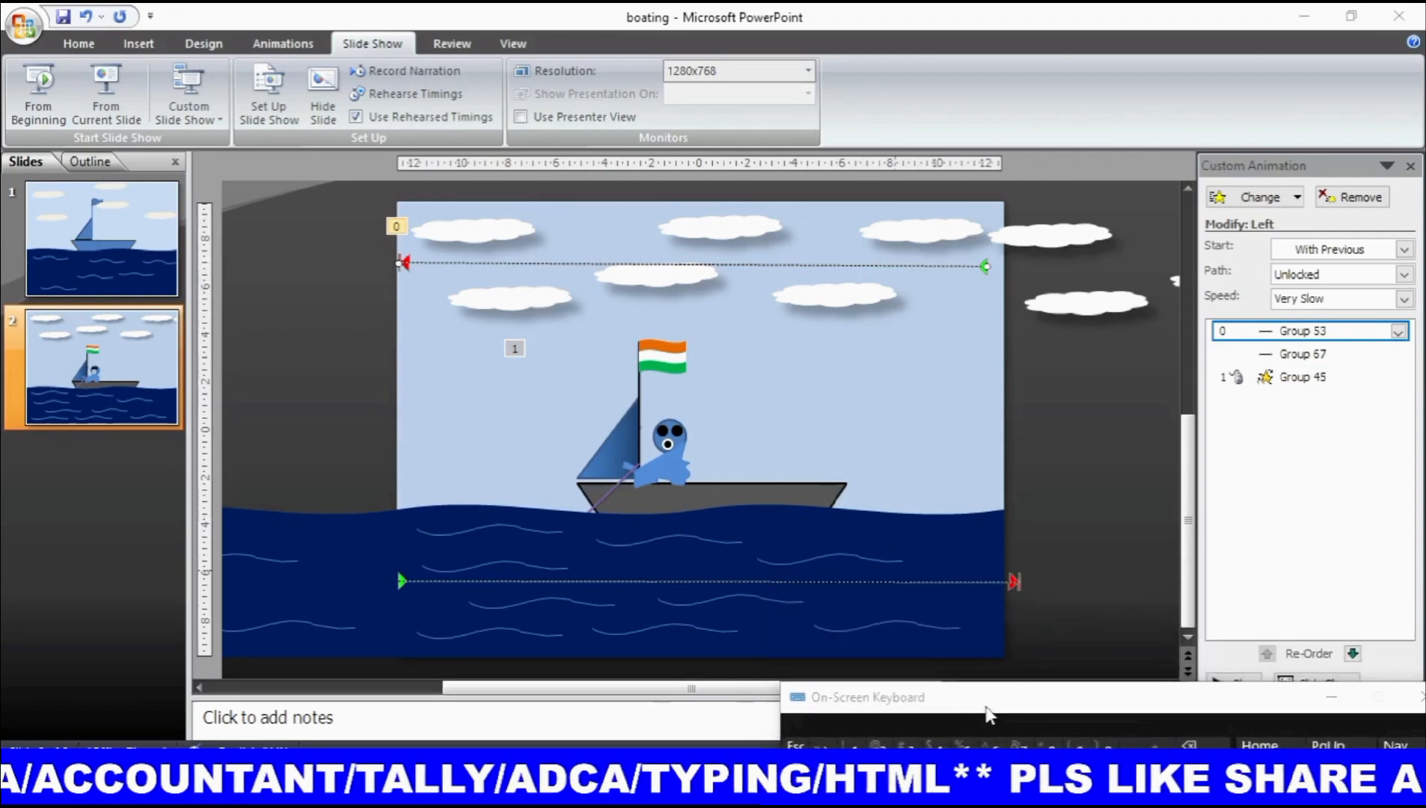
left_click(943, 581)
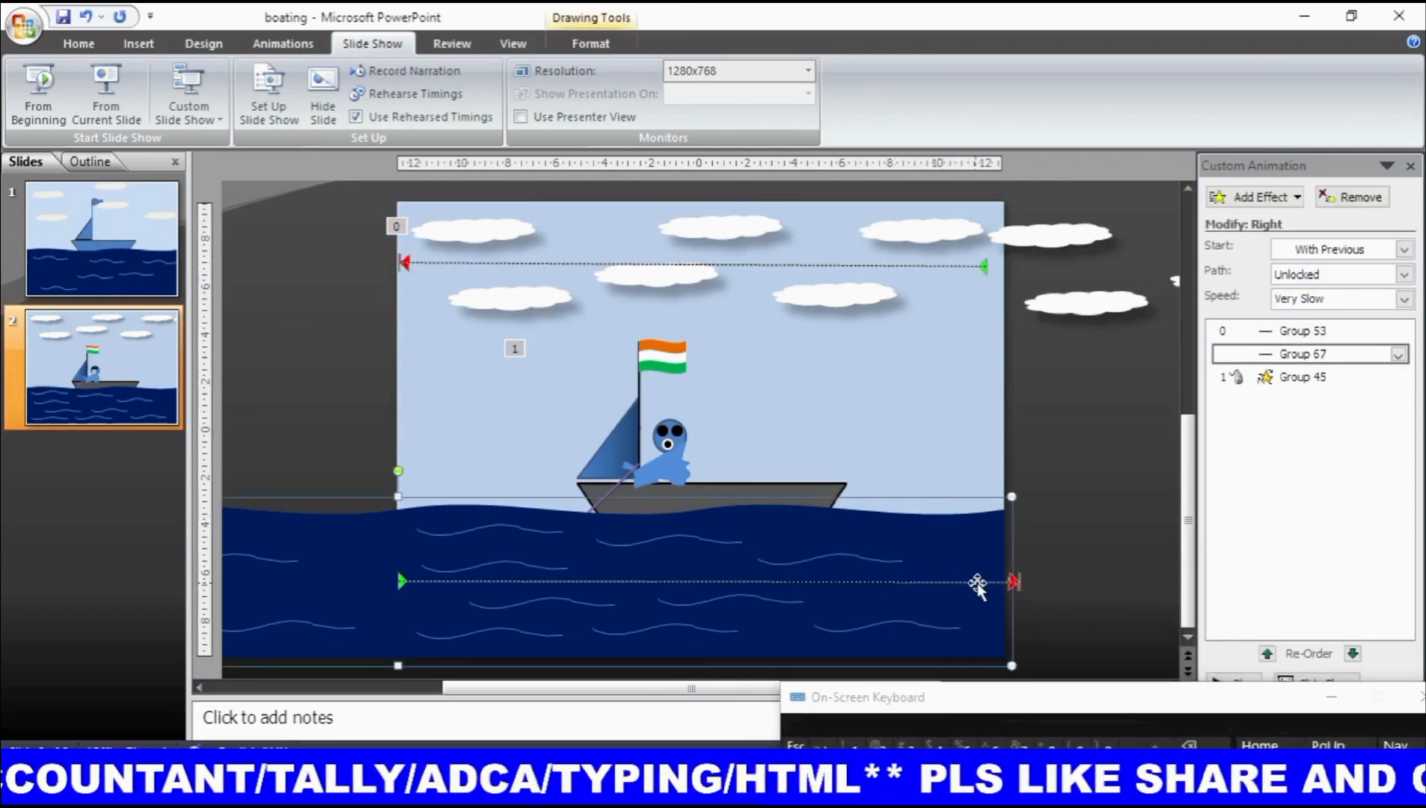
left_click(978, 584)
left_click_drag(1019, 582, 1004, 585)
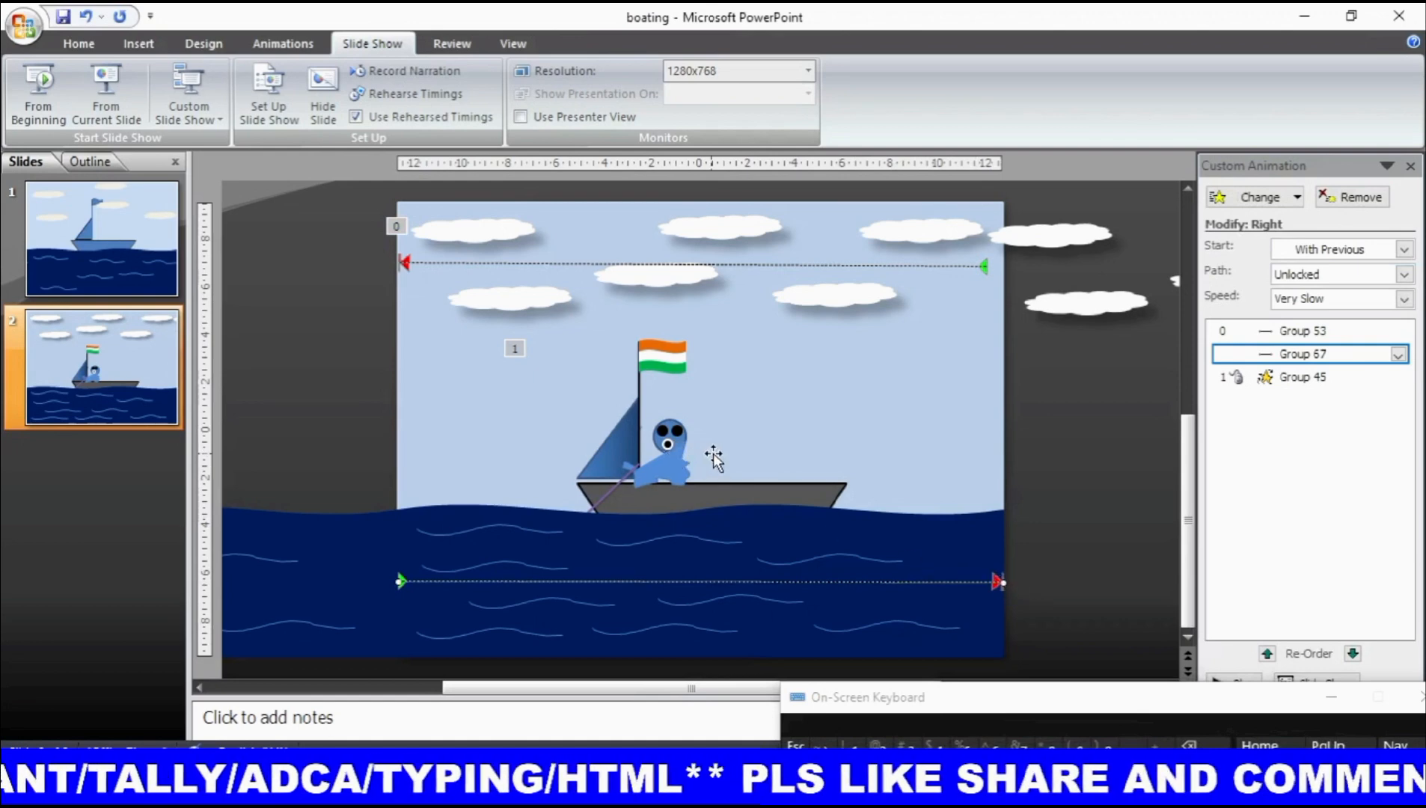
Step: Set the sailboat group's Spin effect to start With Previous and repeat Until End of Slide
left_click(707, 491)
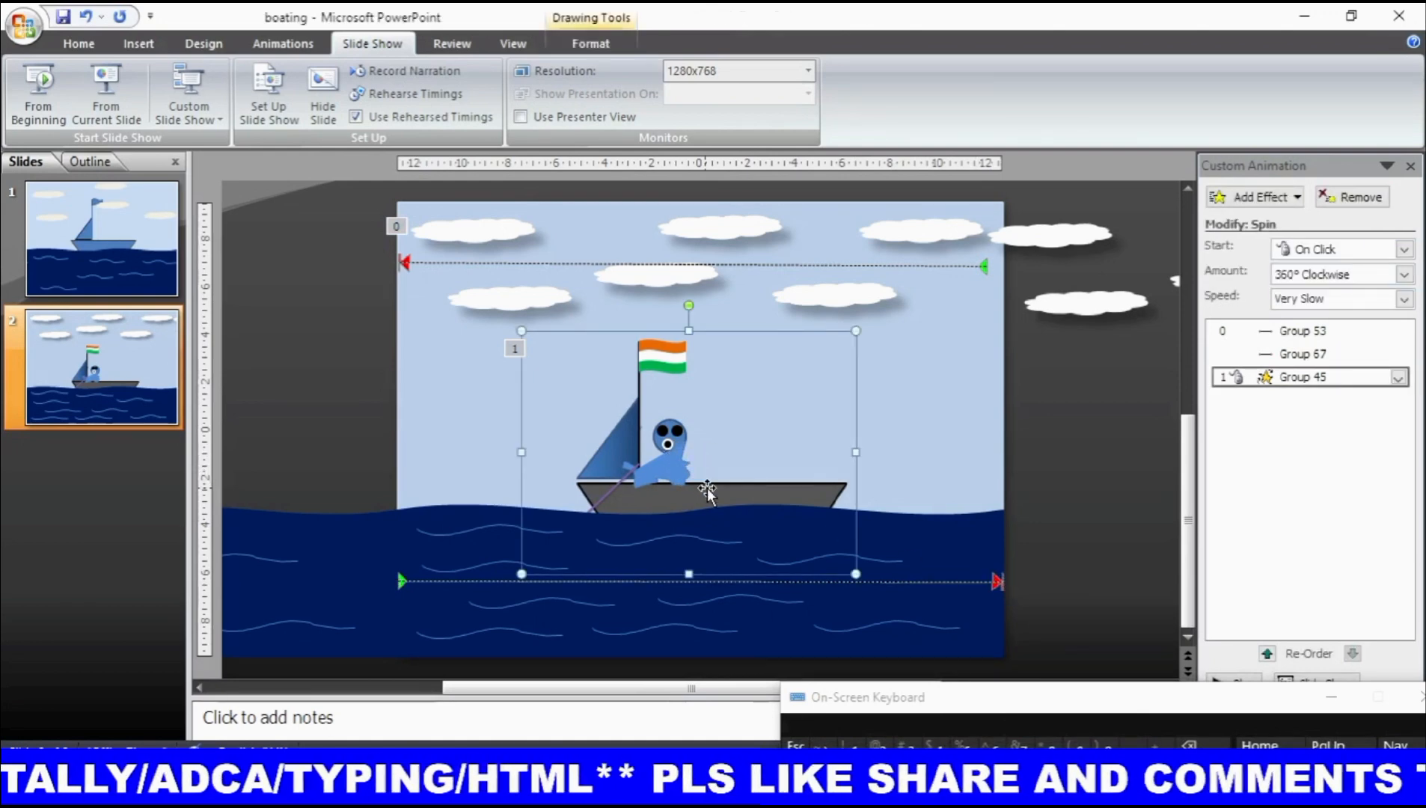
right_click(1339, 378)
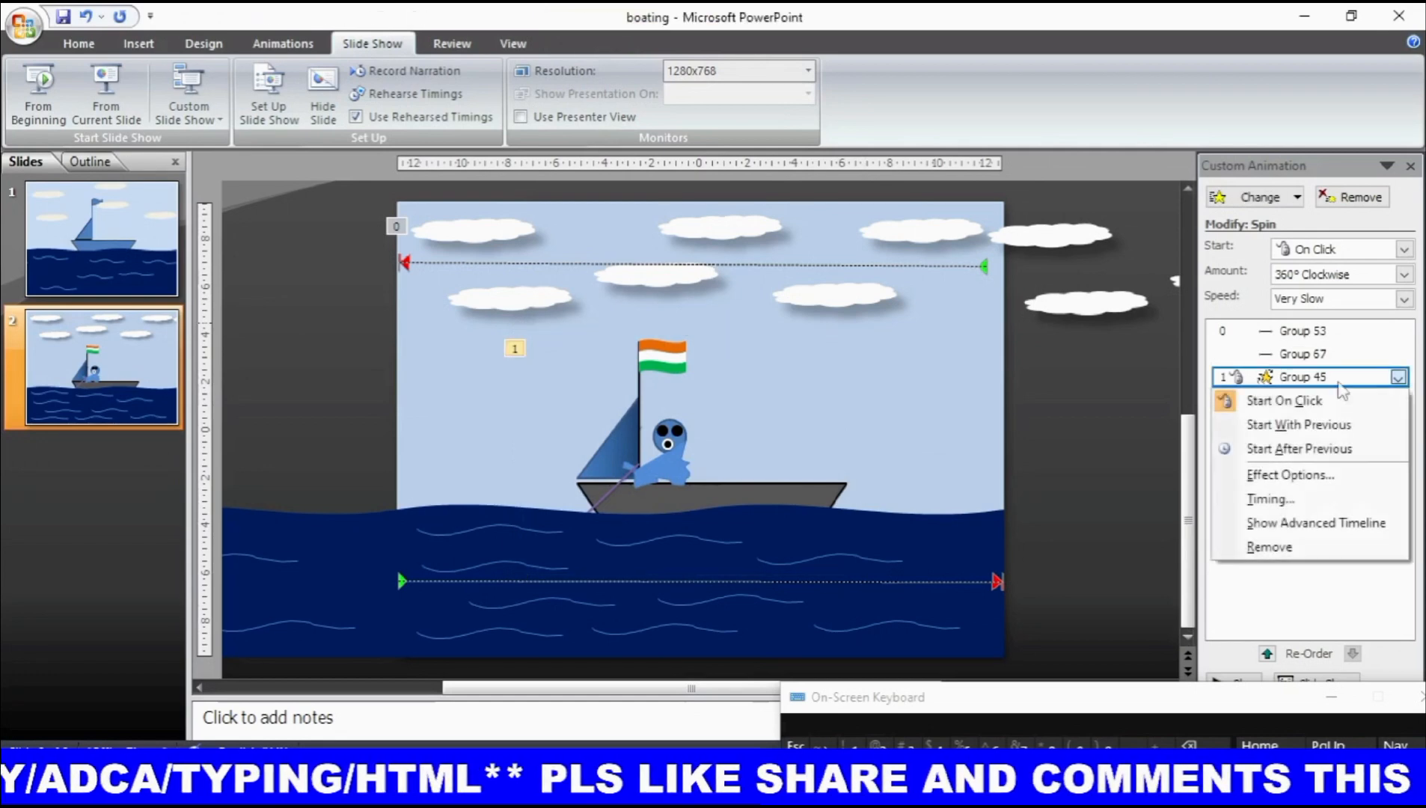
left_click(1270, 479)
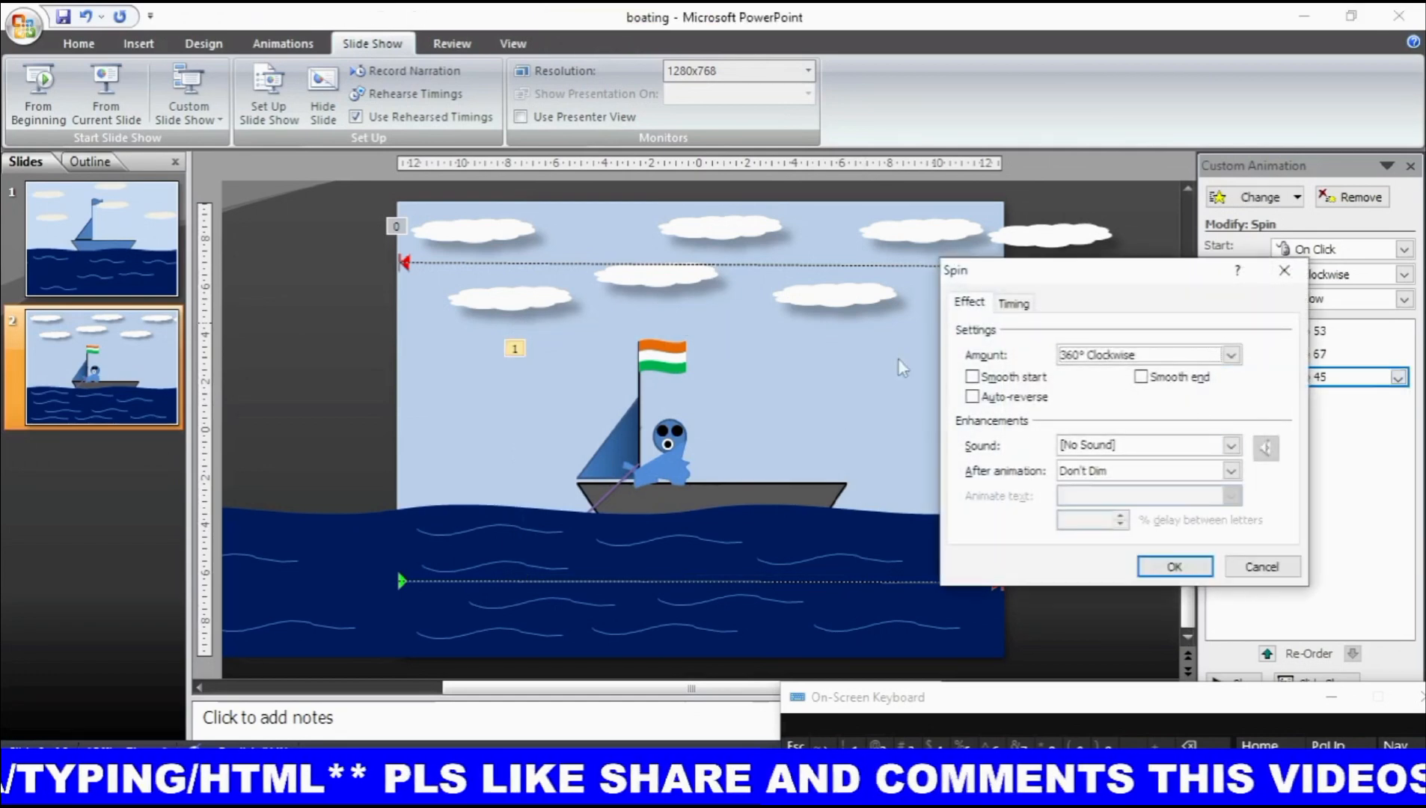
left_click(1029, 311)
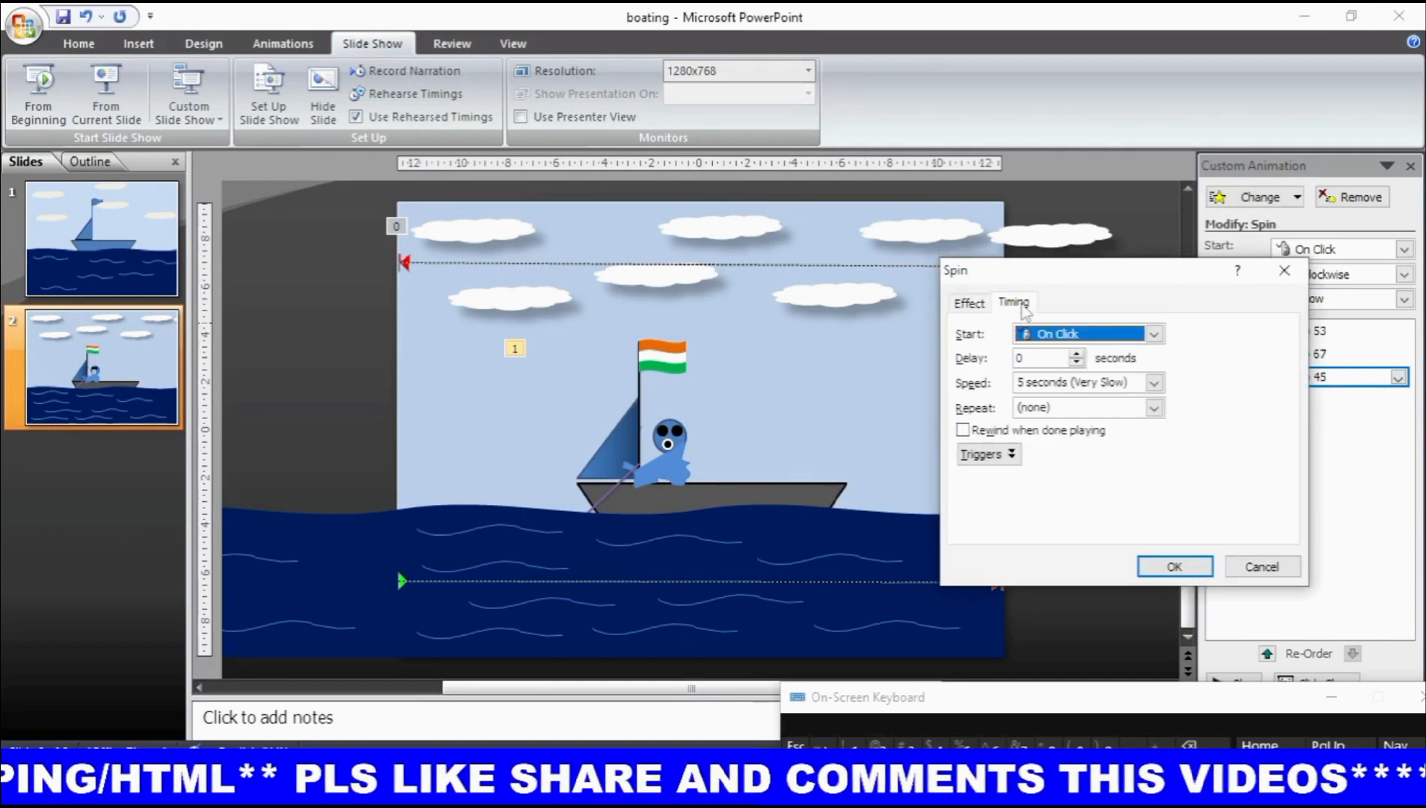
left_click(1155, 335)
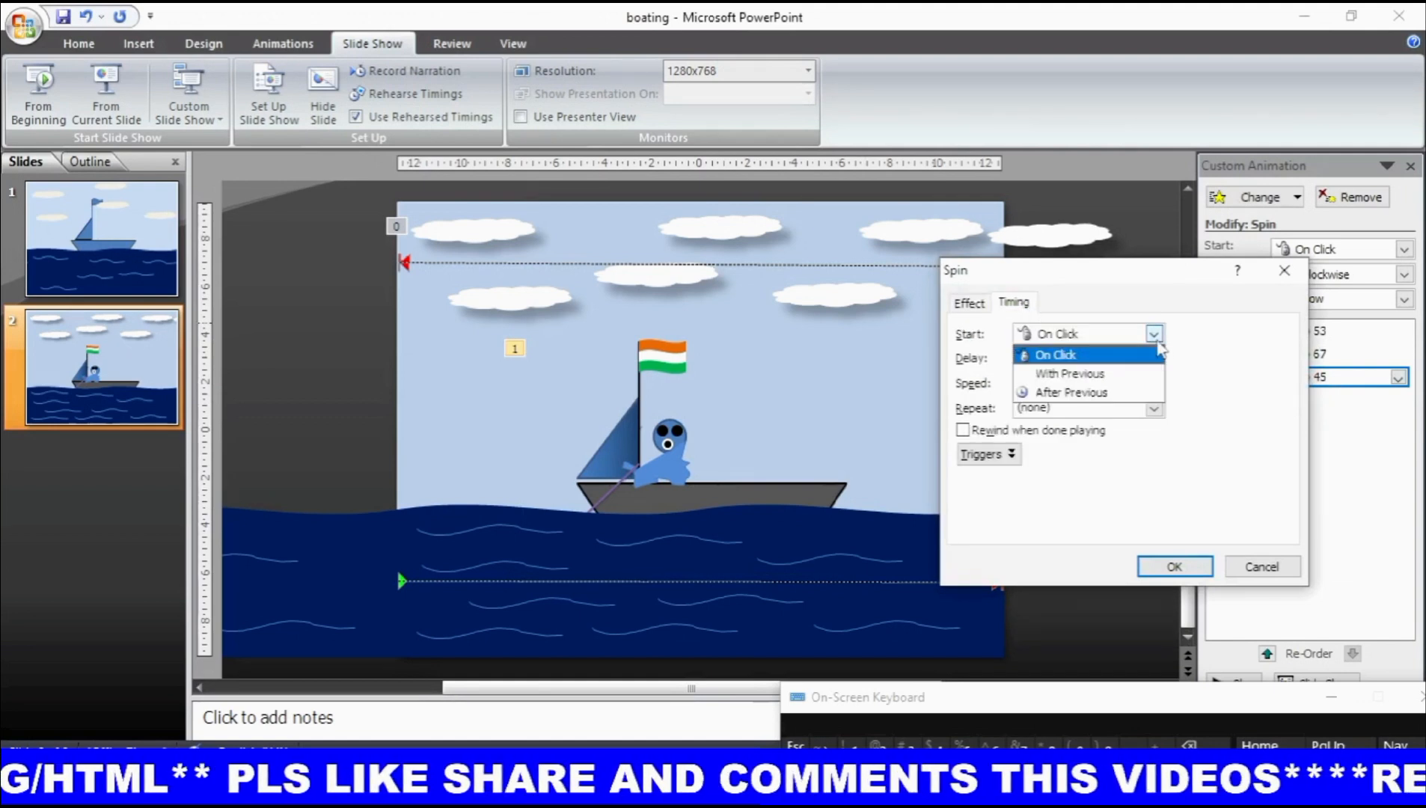
left_click(1100, 374)
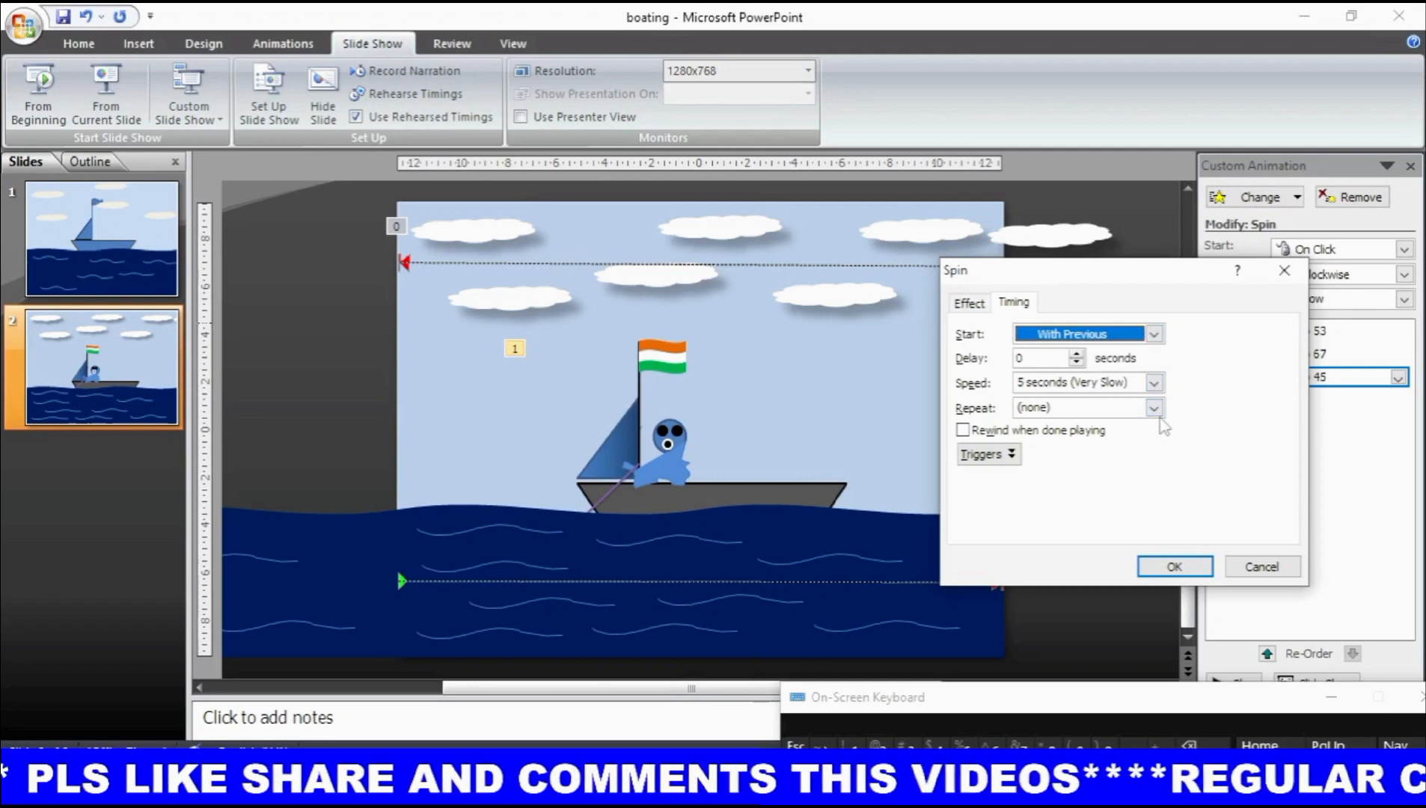
left_click(1154, 408)
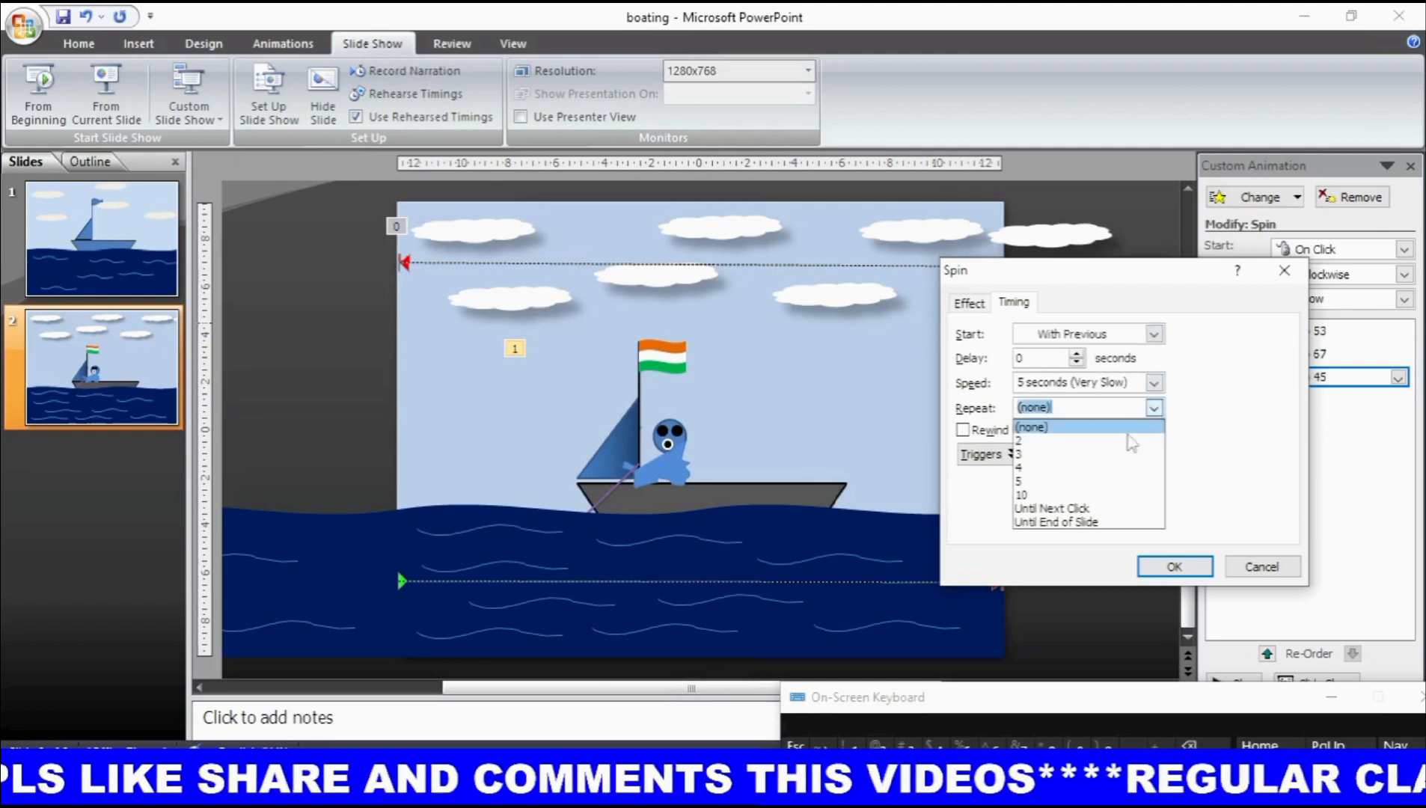
left_click(1075, 522)
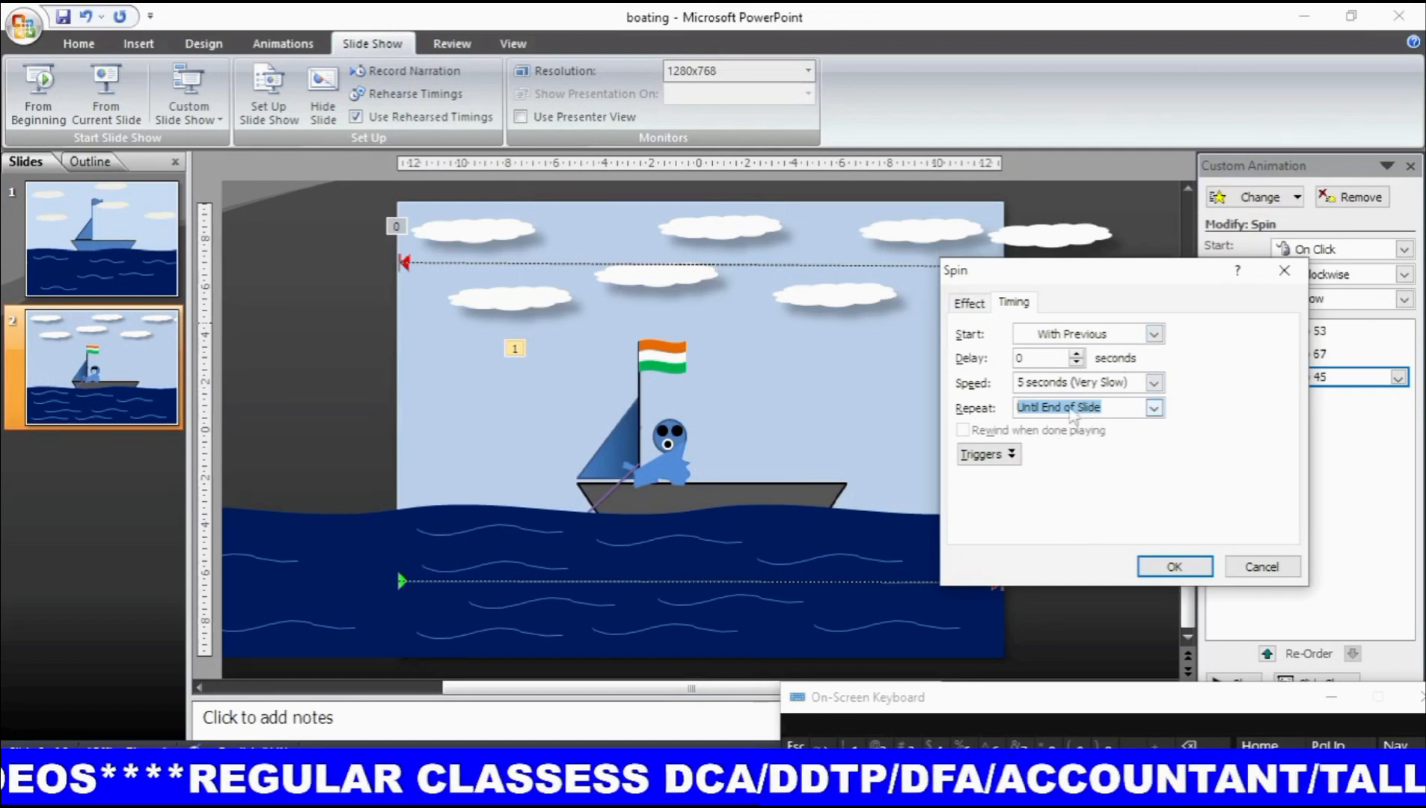
Step: Set the sailboat group's Spin amount to a custom 10° clockwise in the effect settings
left_click(981, 307)
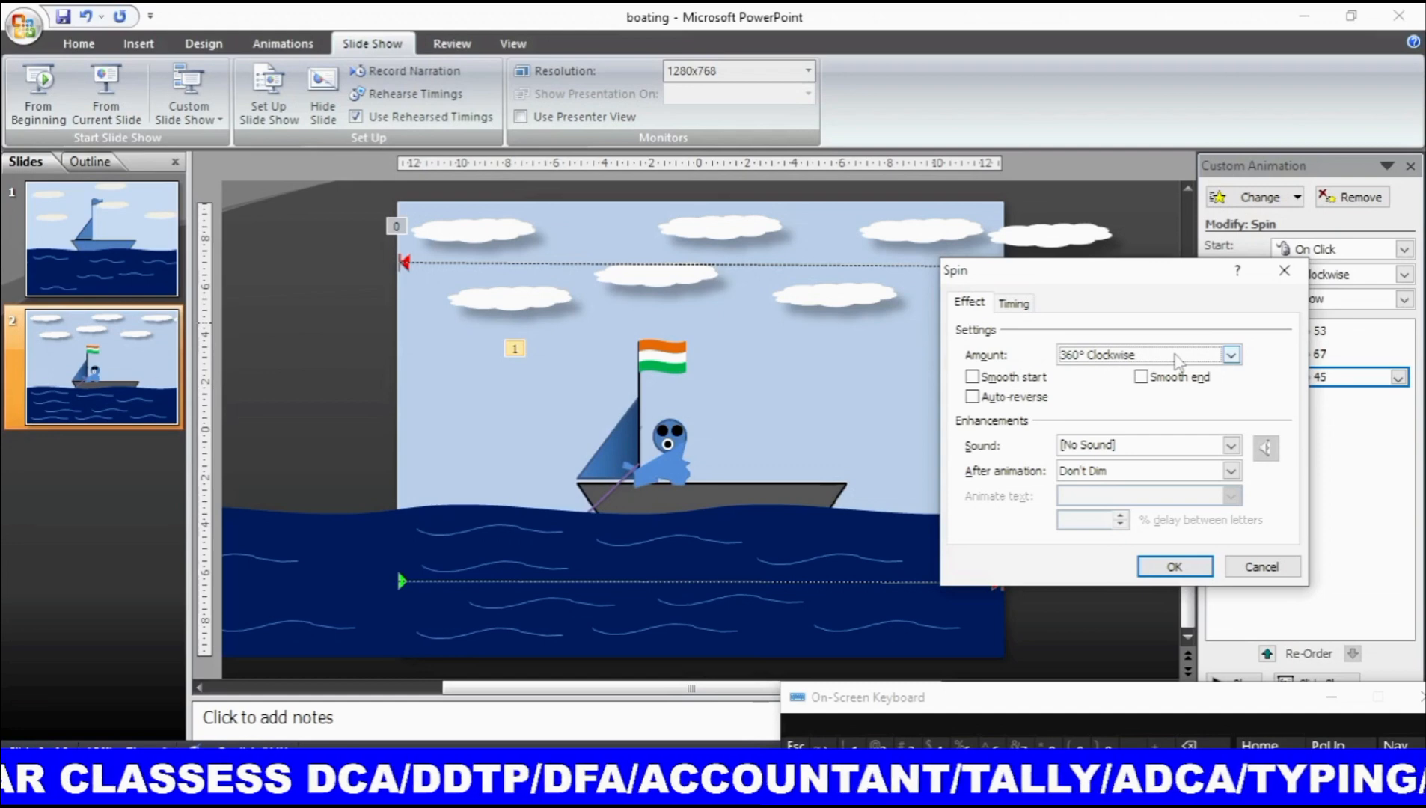
left_click(1230, 357)
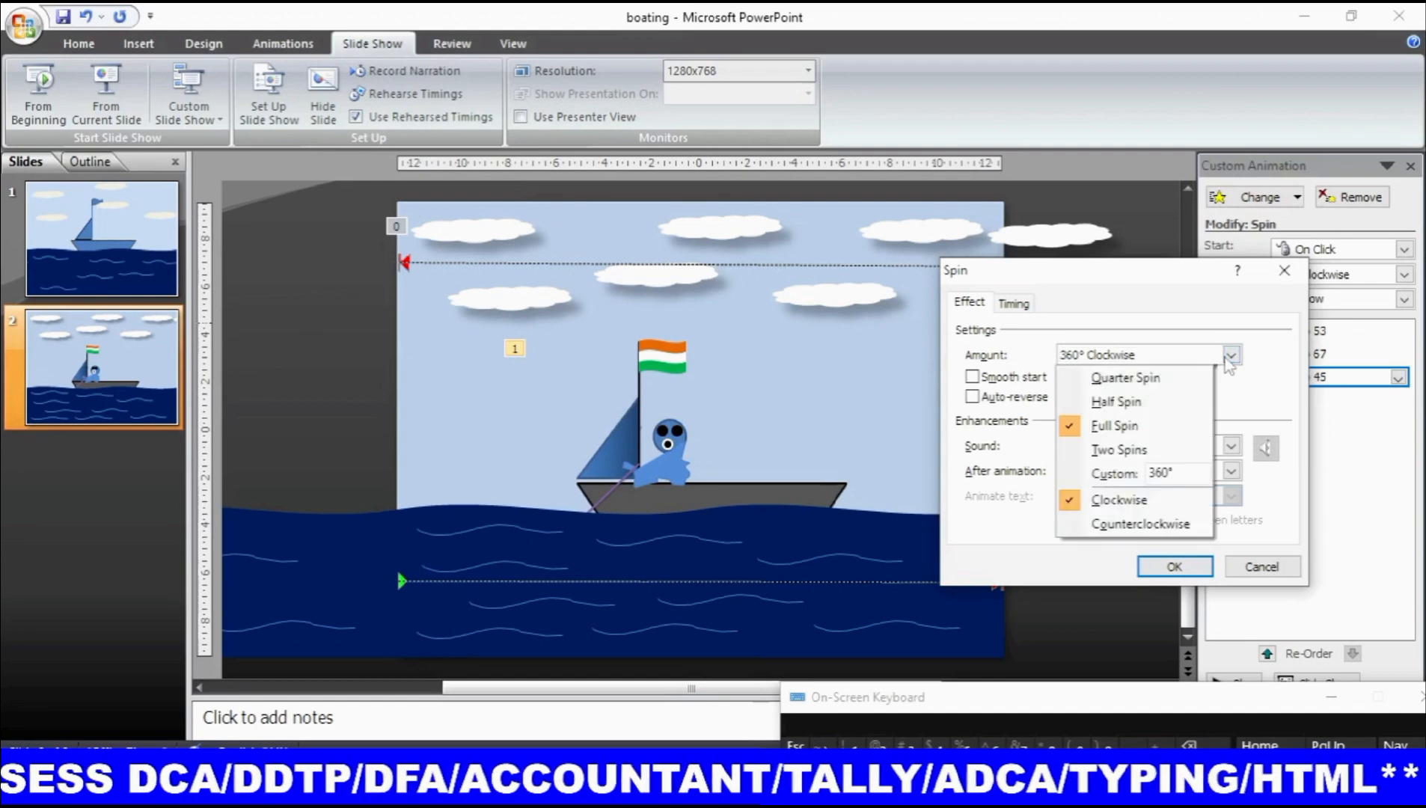
left_click(1175, 473)
left_click_drag(1175, 473, 1150, 479)
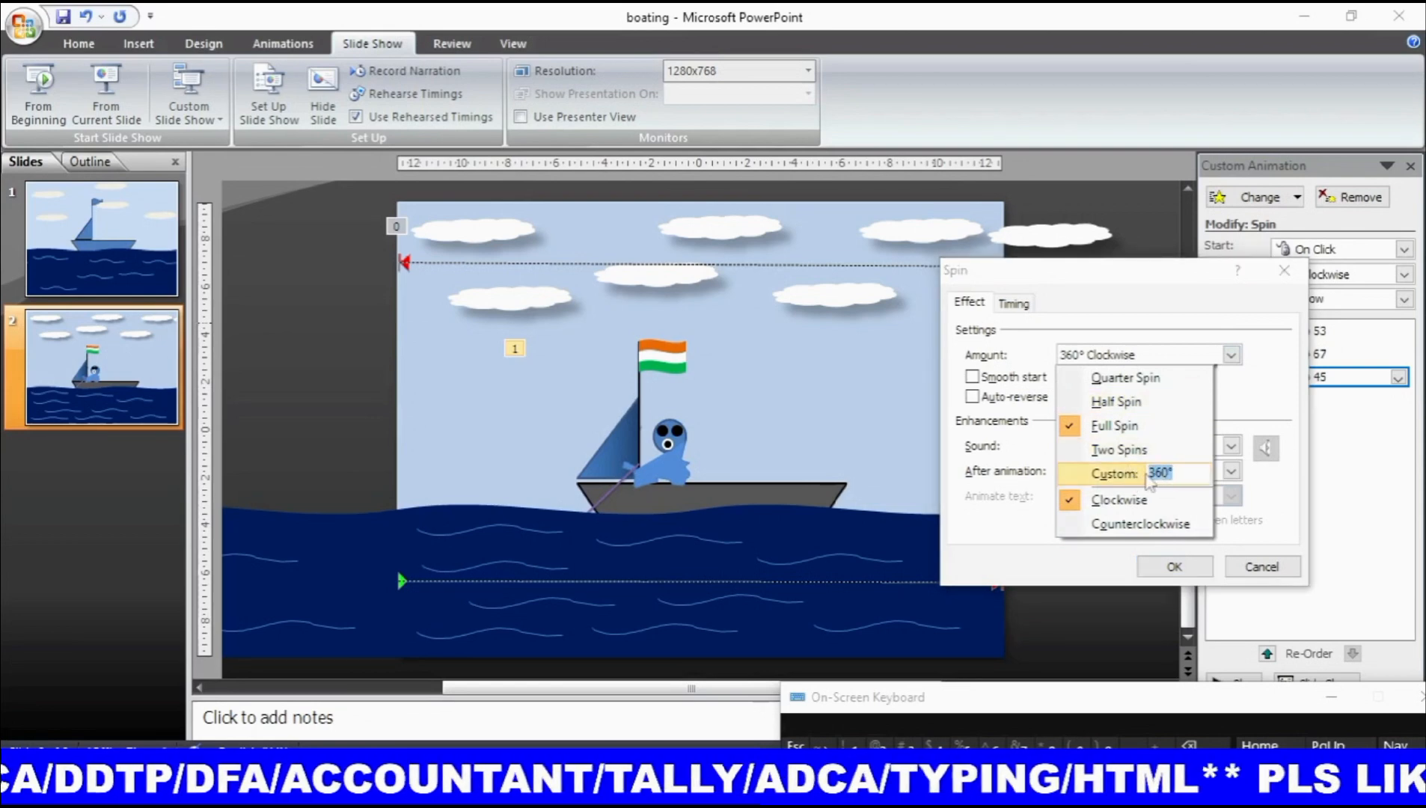
type("1")
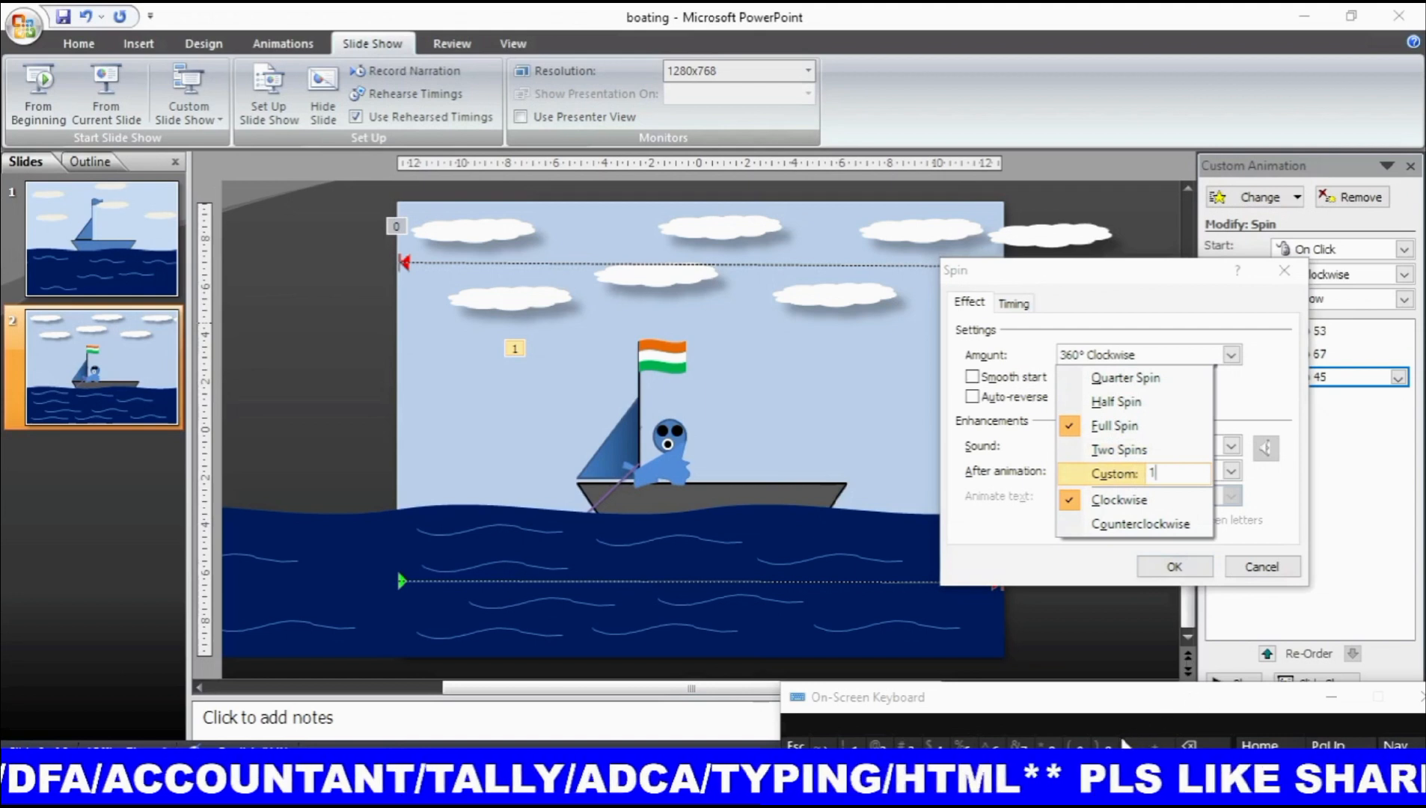
type("0")
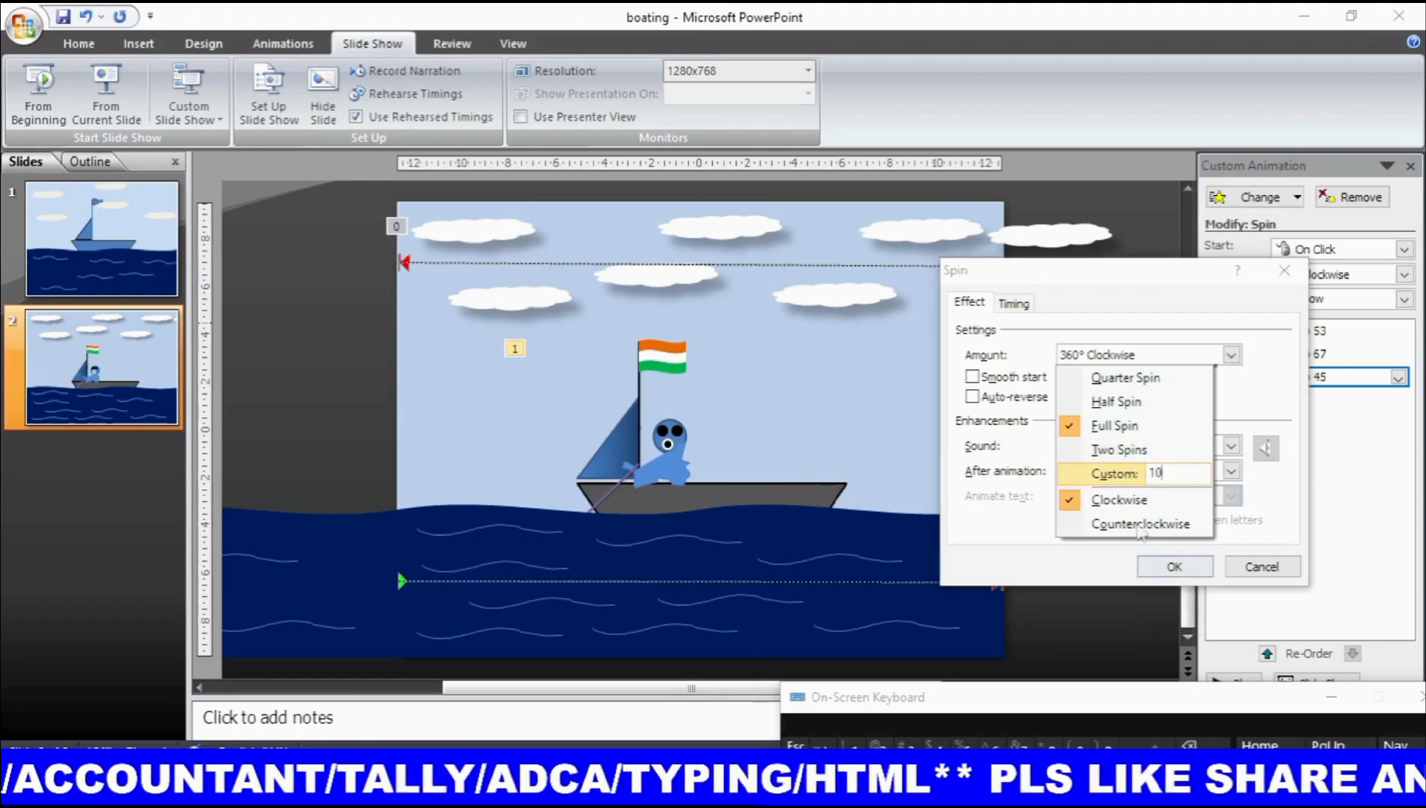
key("Return")
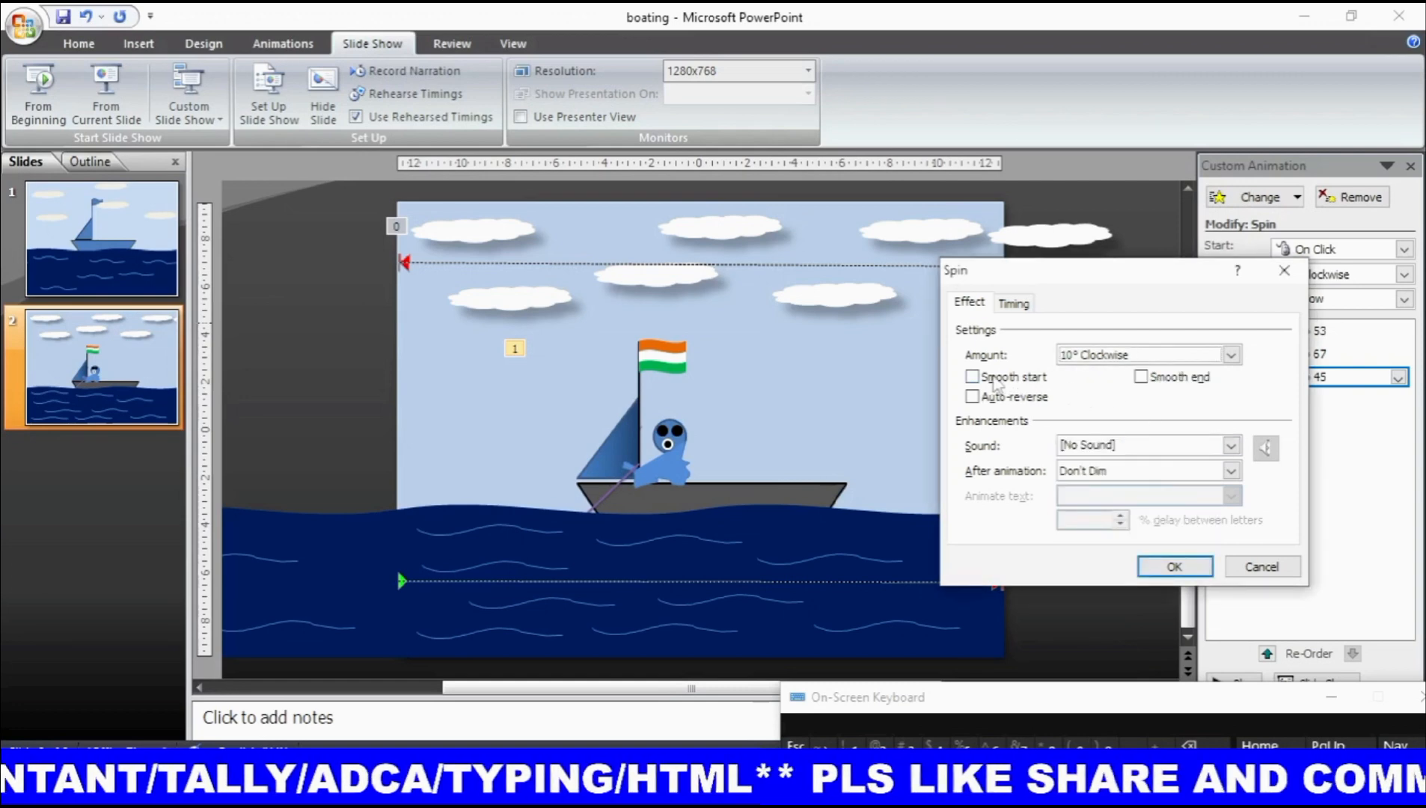
Step: Enable smooth start, smooth end and auto-reverse for the sailboat group's Spin effect, and apply the settings
left_click(973, 377)
left_click(1141, 377)
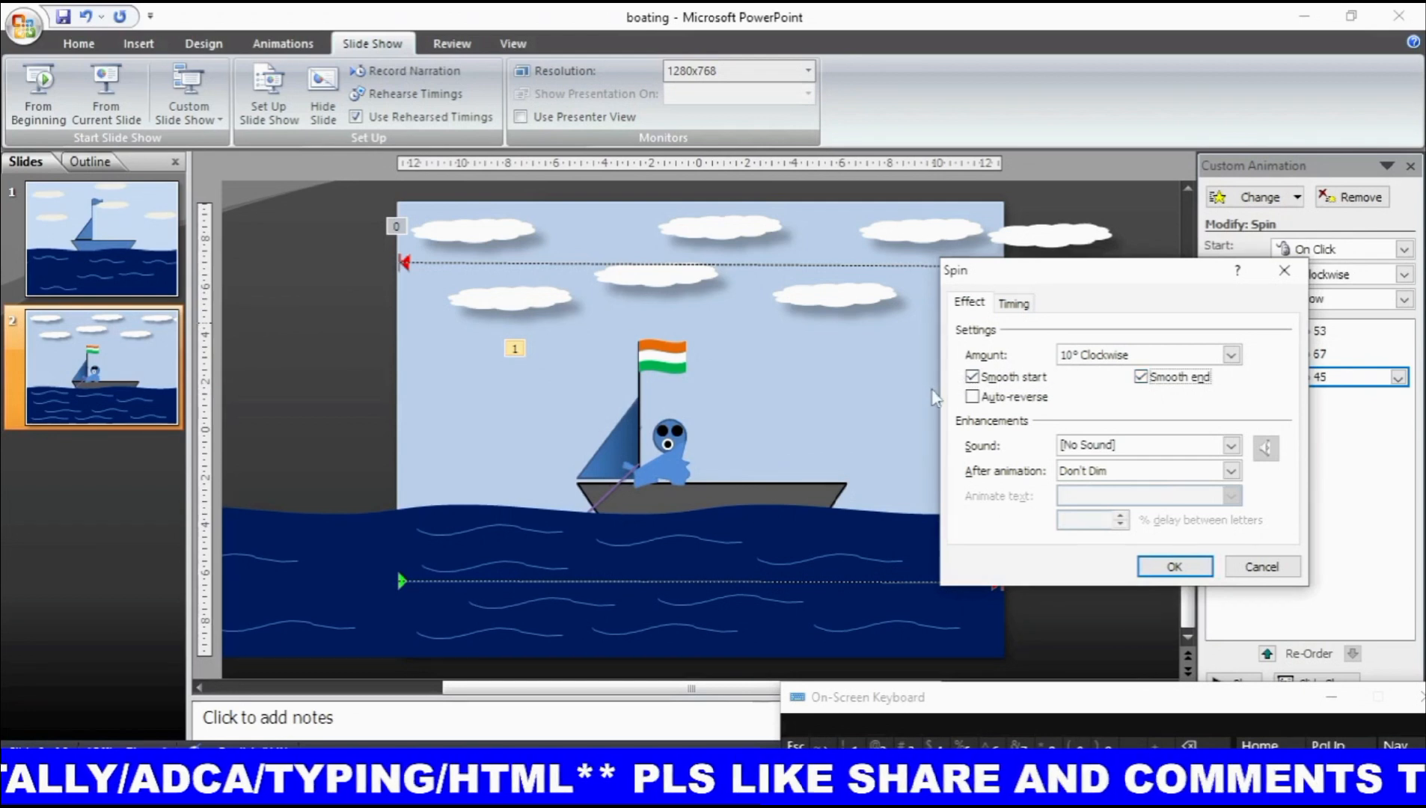
left_click(973, 398)
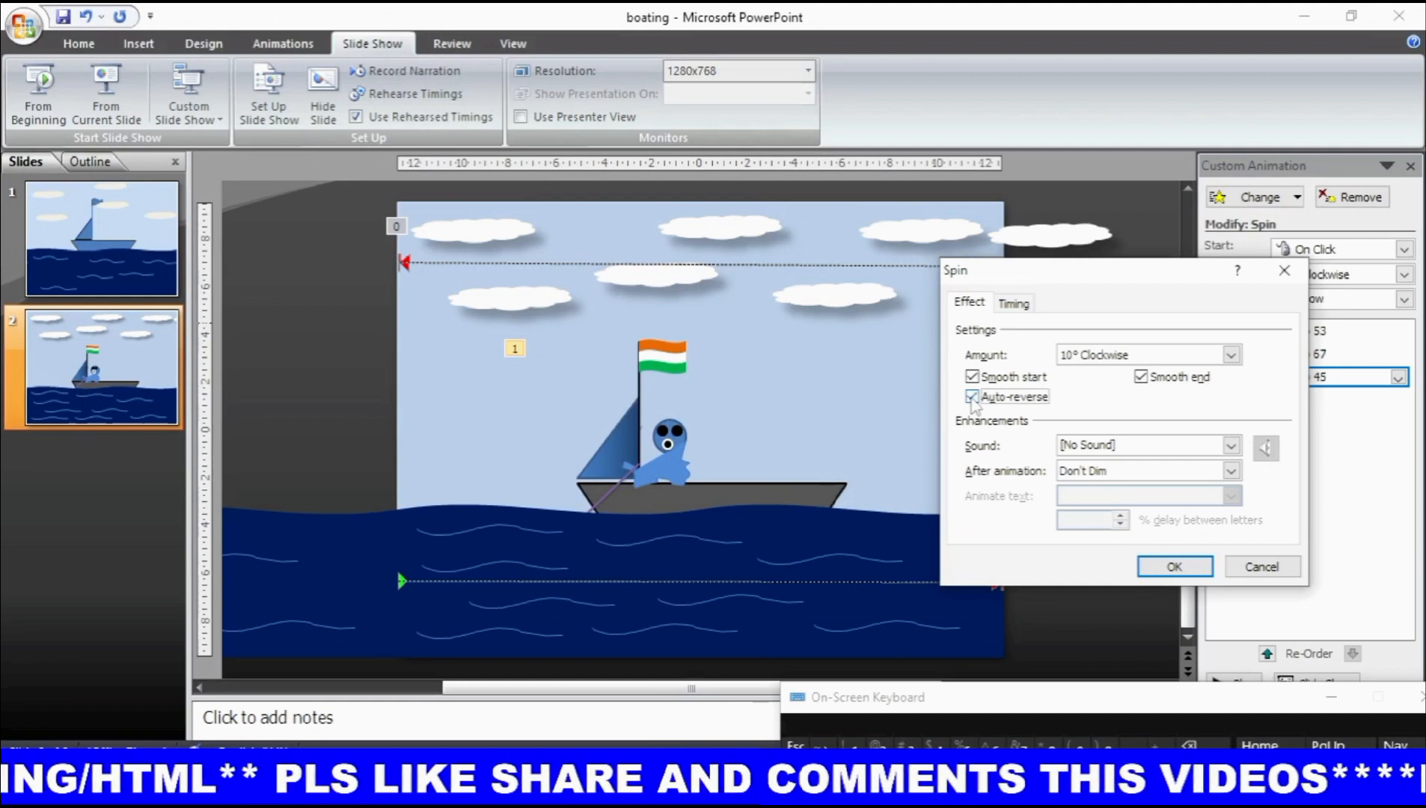
left_click(1015, 304)
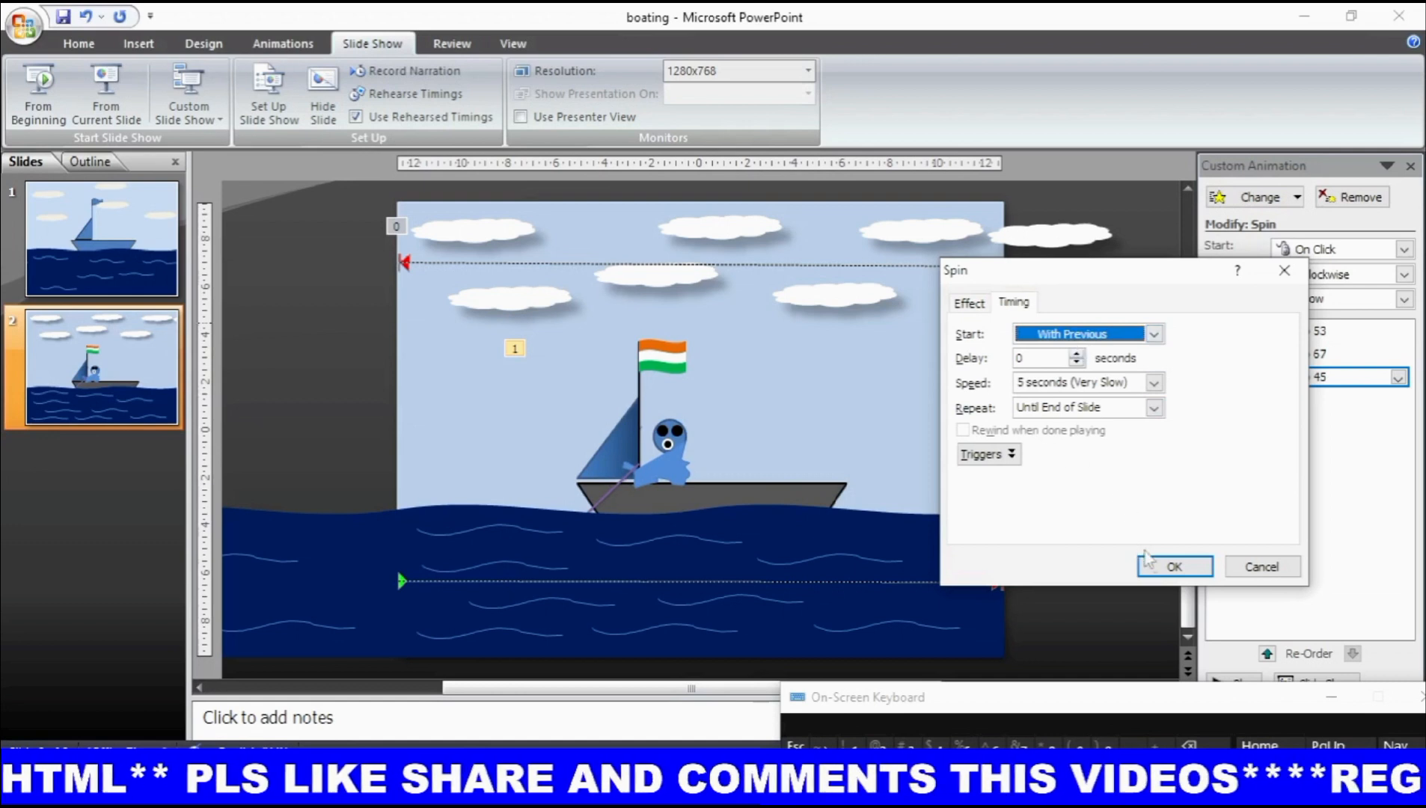
left_click(1174, 567)
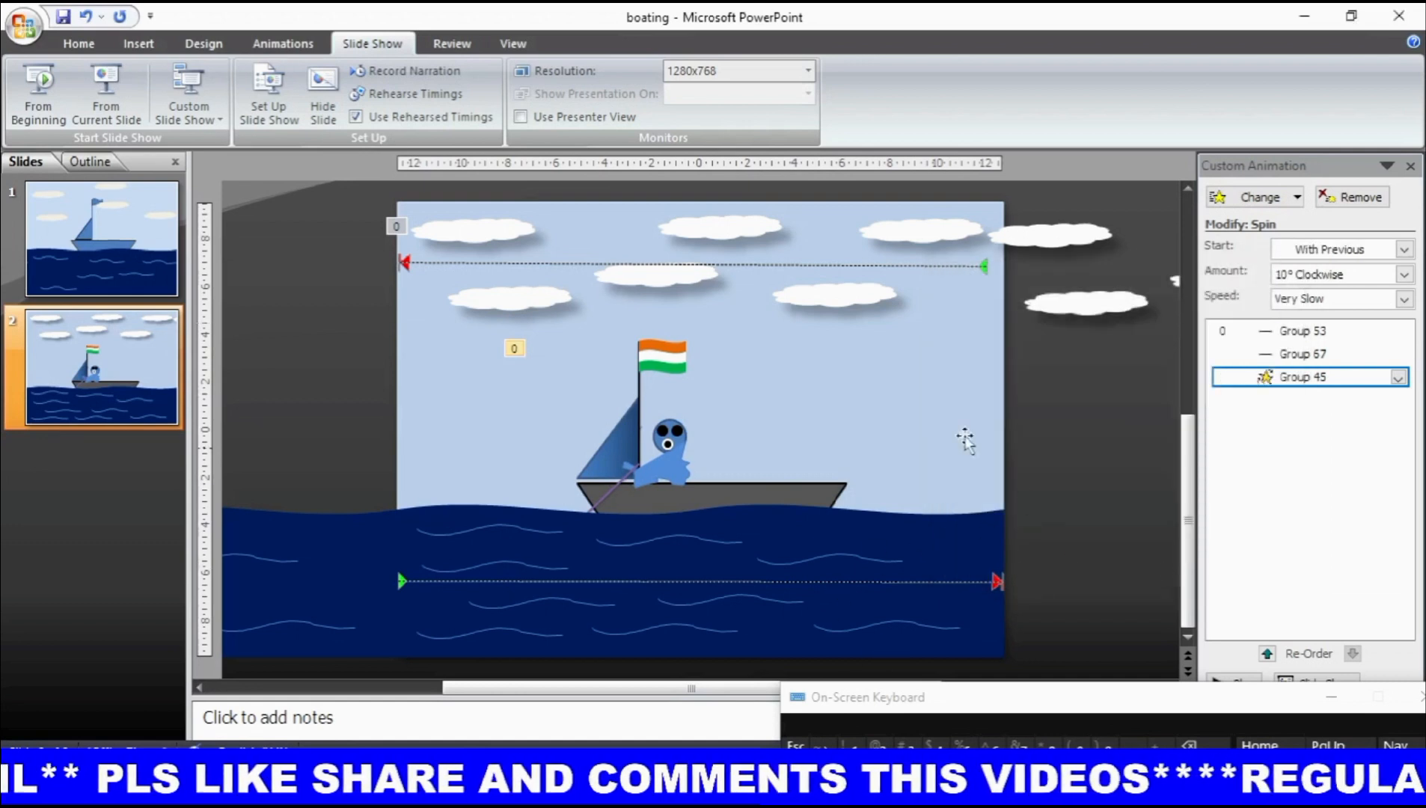
Step: Check the start and speed settings of the clouds, sea and sailboat group animations, individually and all together
left_click(836, 294)
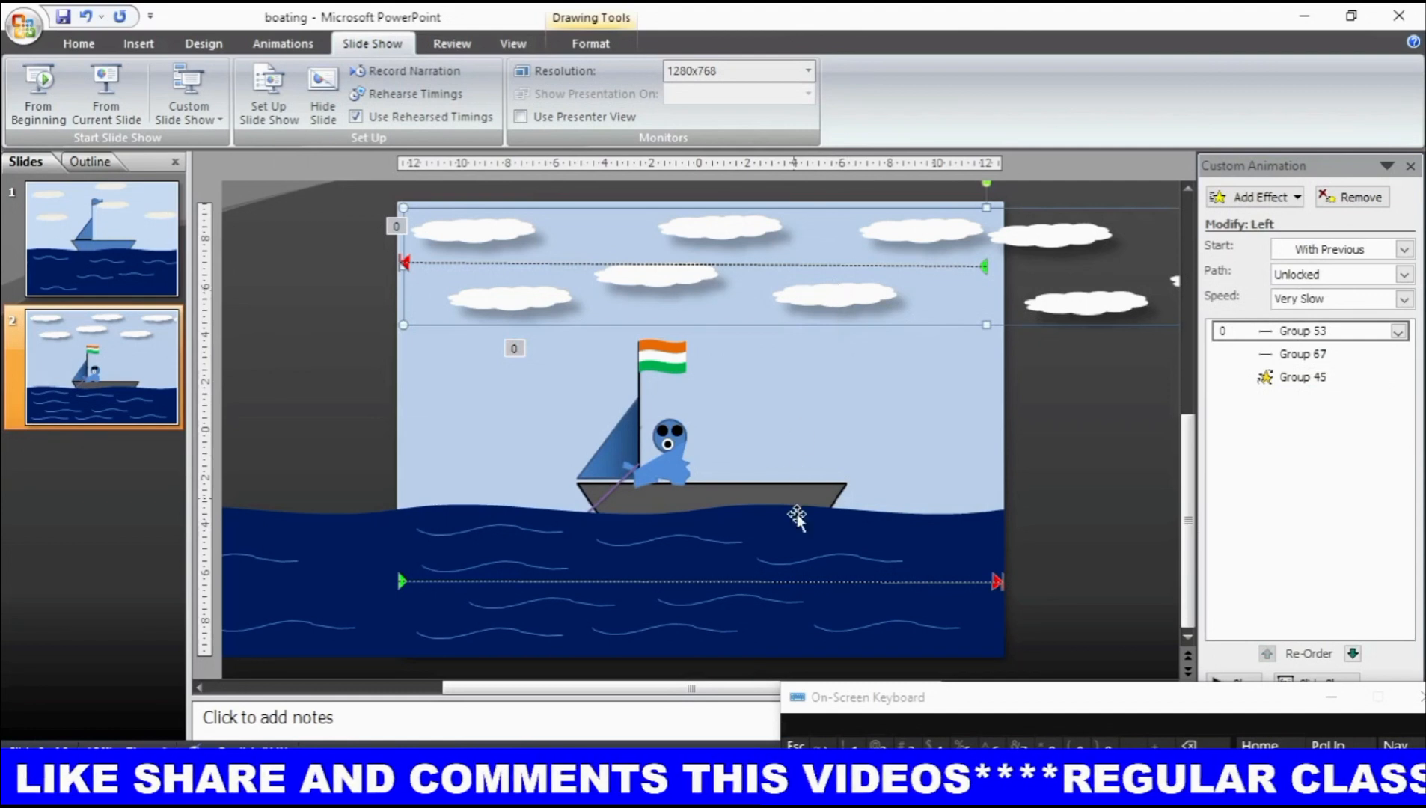
left_click(797, 573)
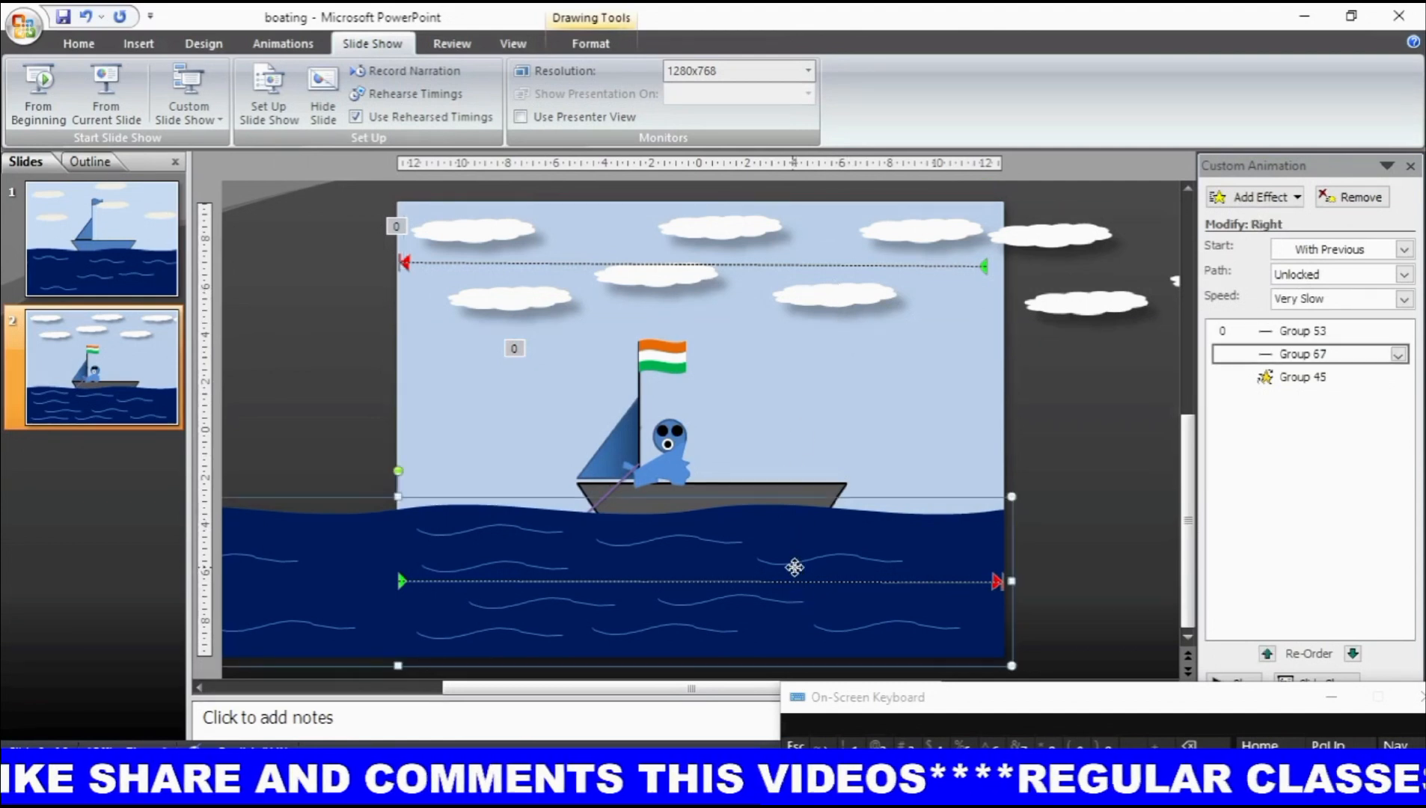
left_click(701, 484)
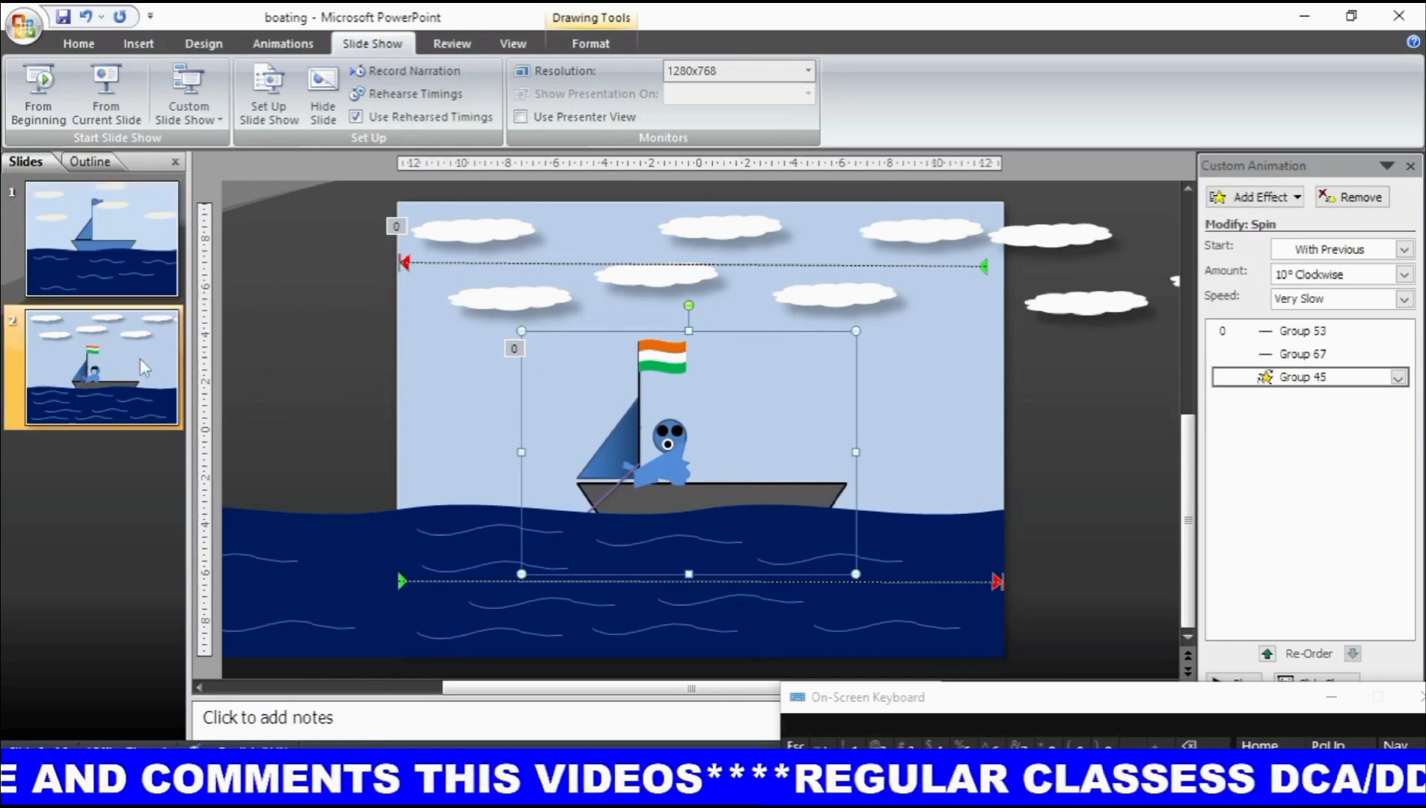
left_click(160, 362)
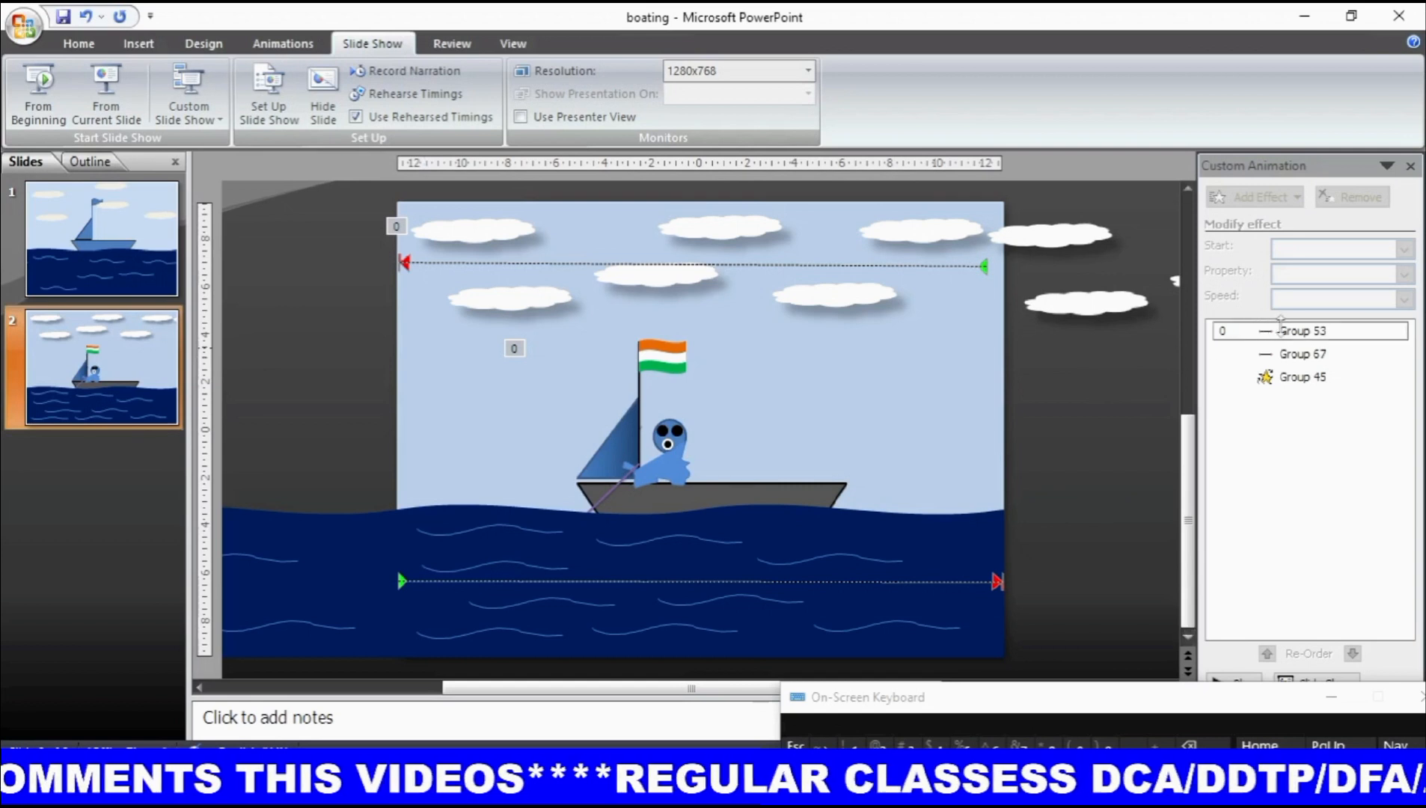
left_click(1305, 330)
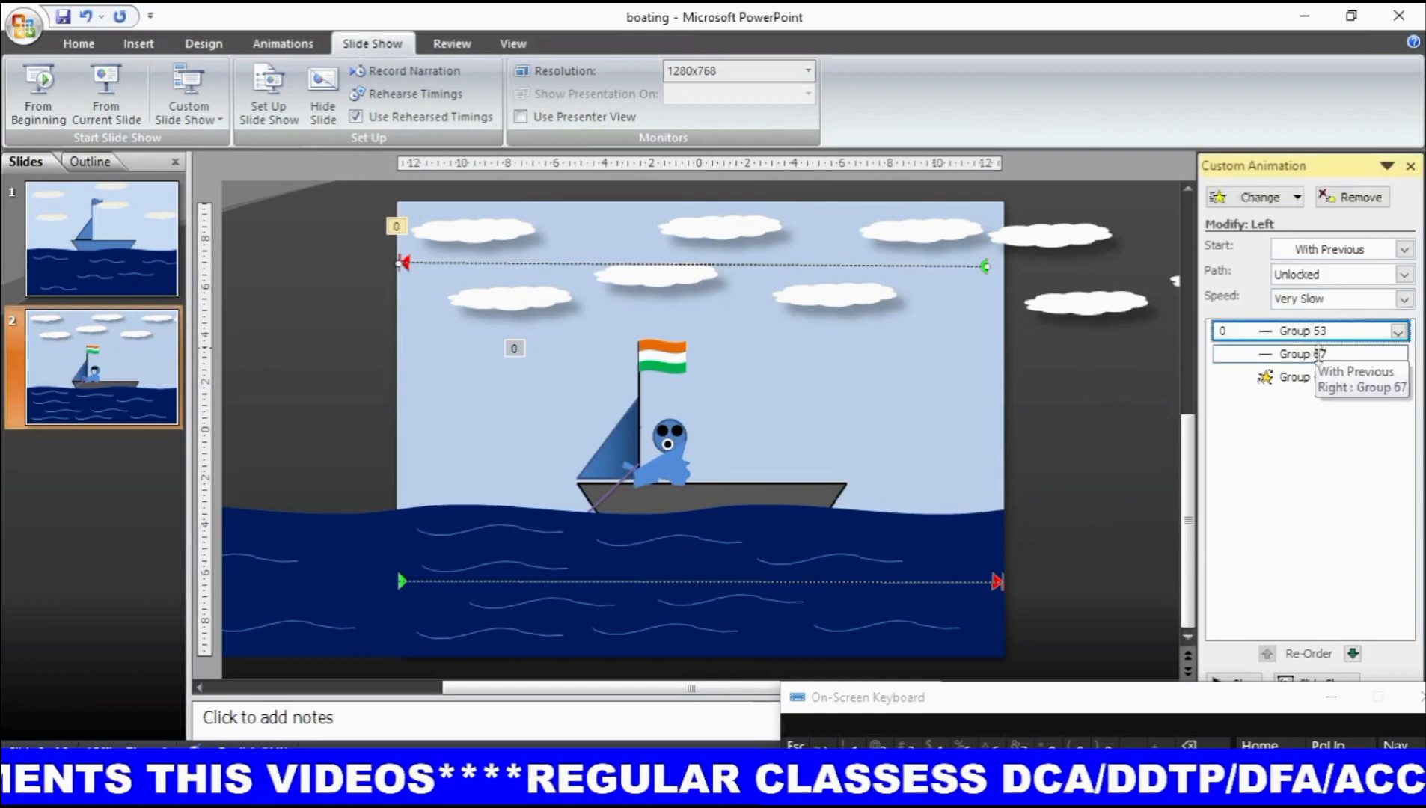
left_click(1320, 354, "ctrl")
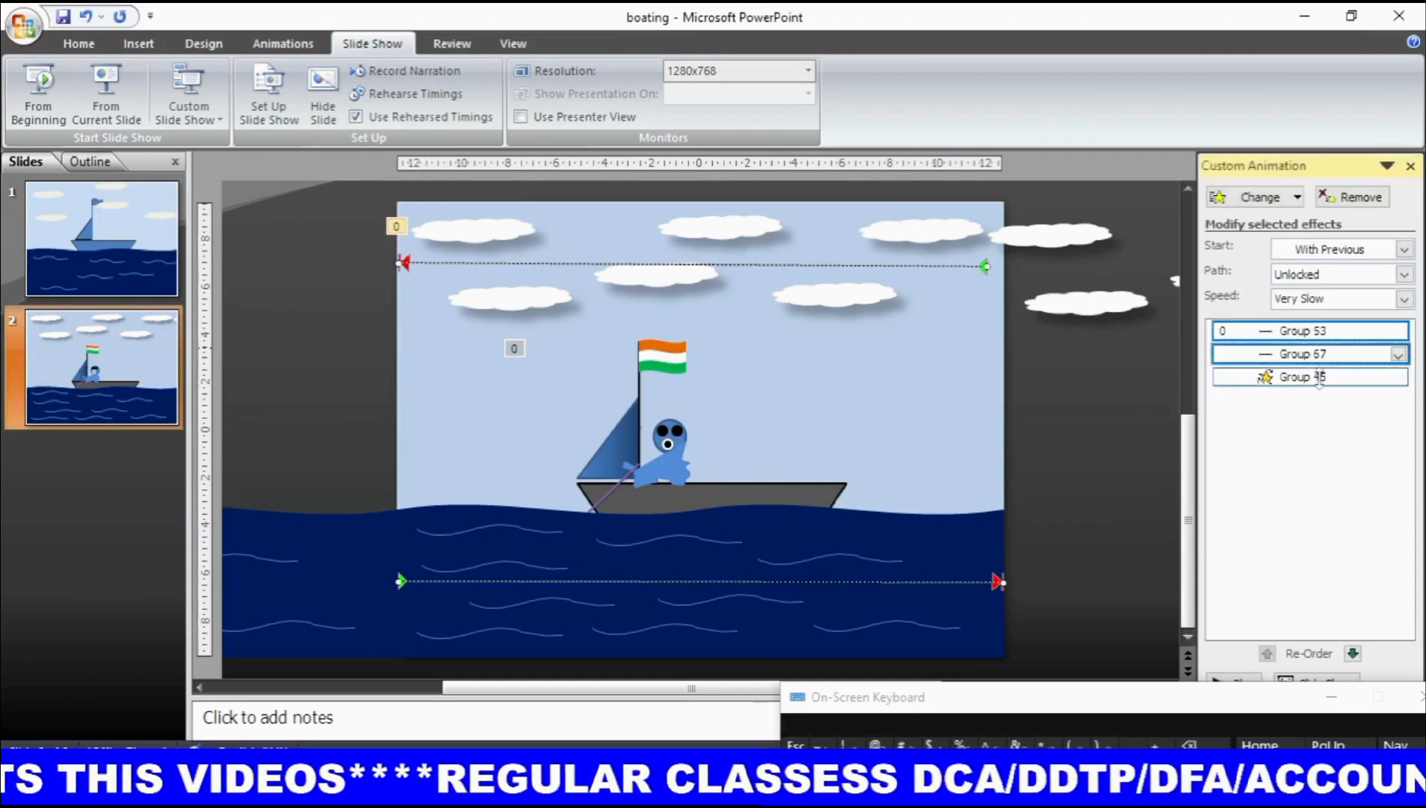
left_click(1319, 379, "ctrl")
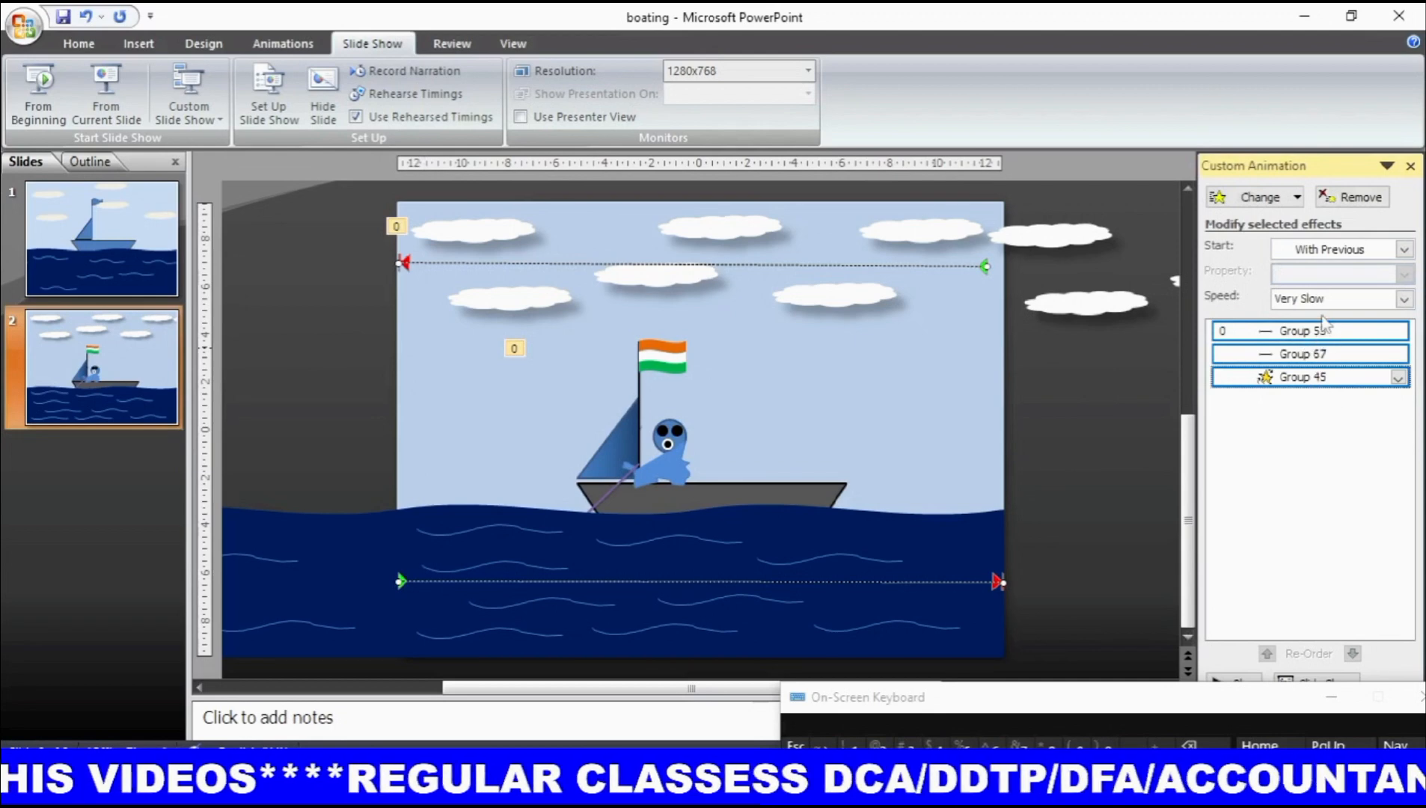
left_click(1314, 450)
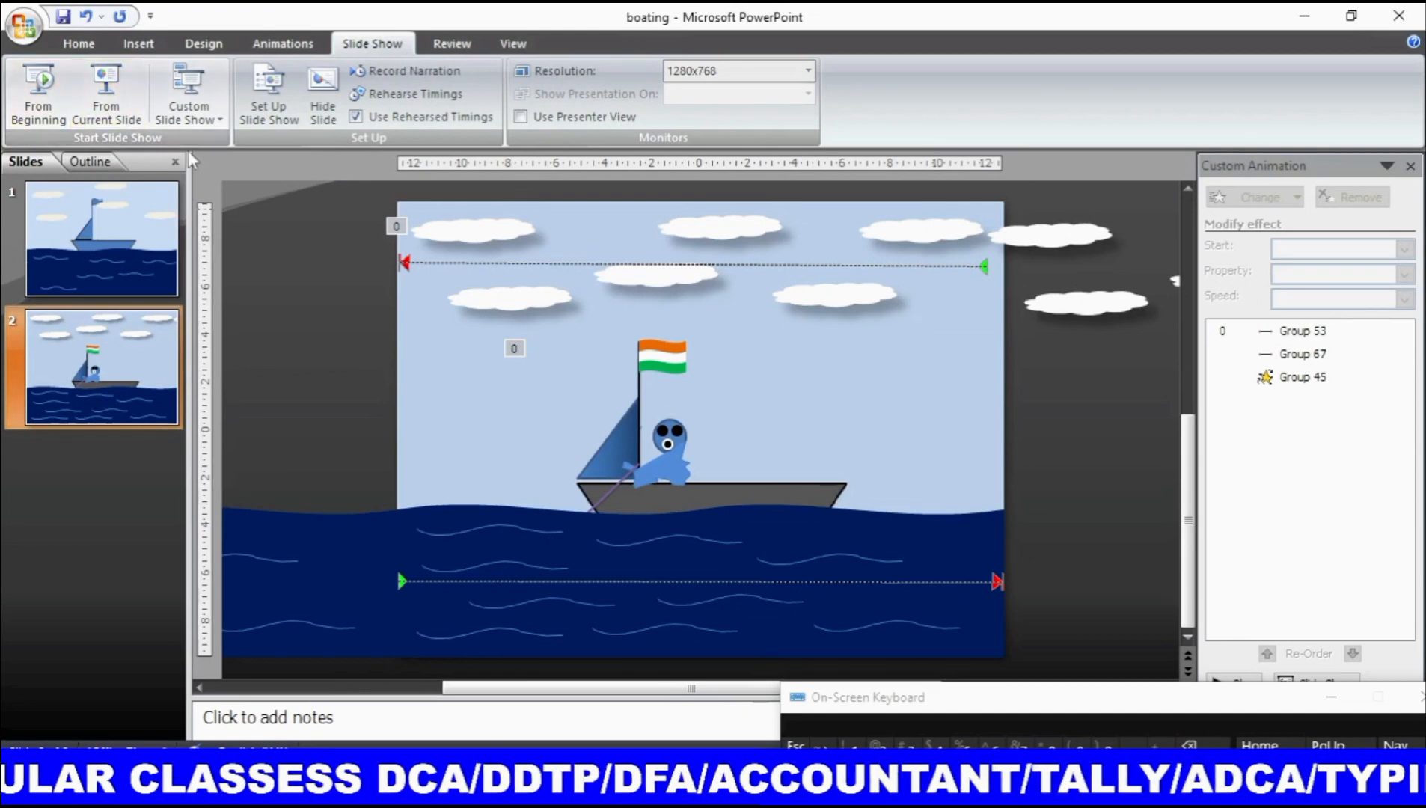
Step: Run the slide show from the first slide and advance it to preview the boating animation
key("shift+F5")
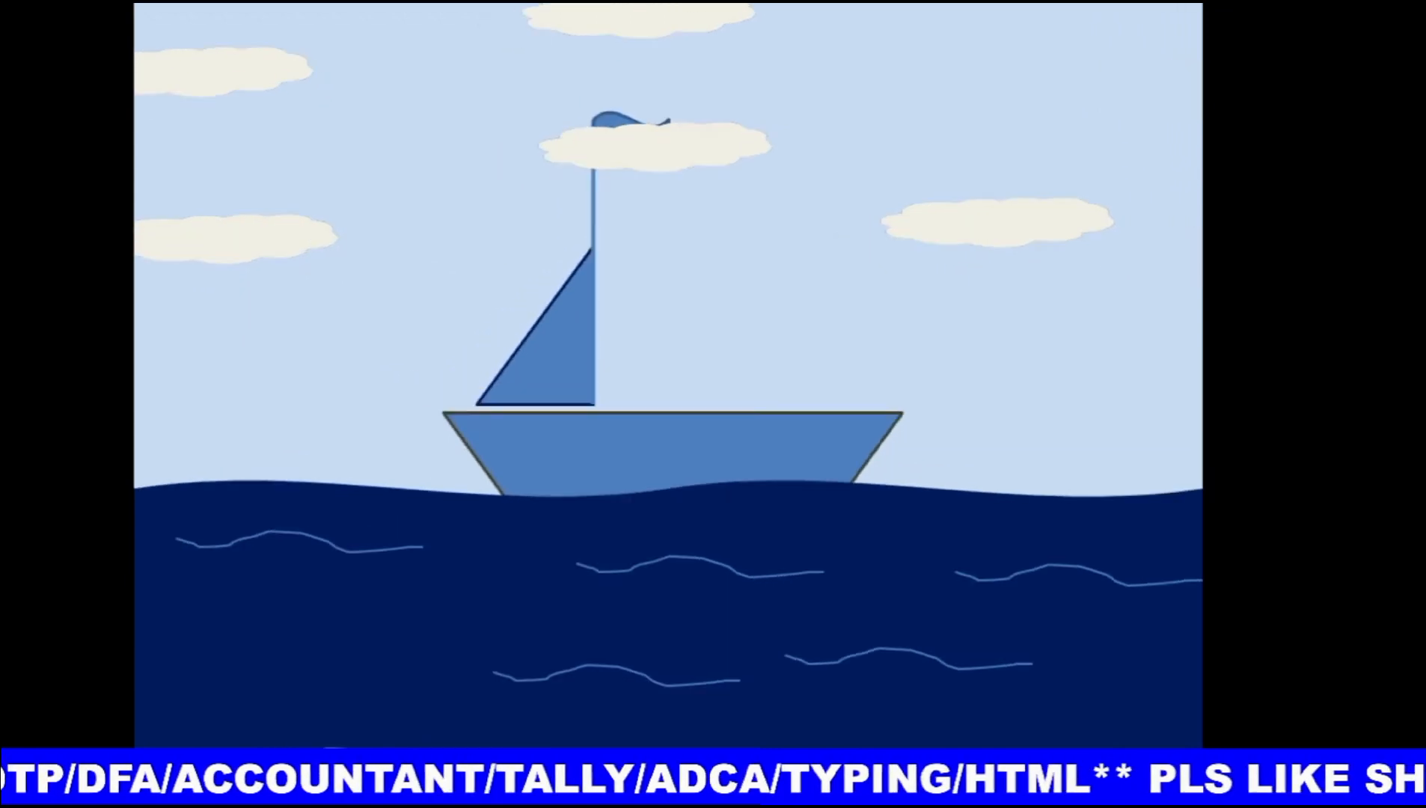
left_click(923, 310)
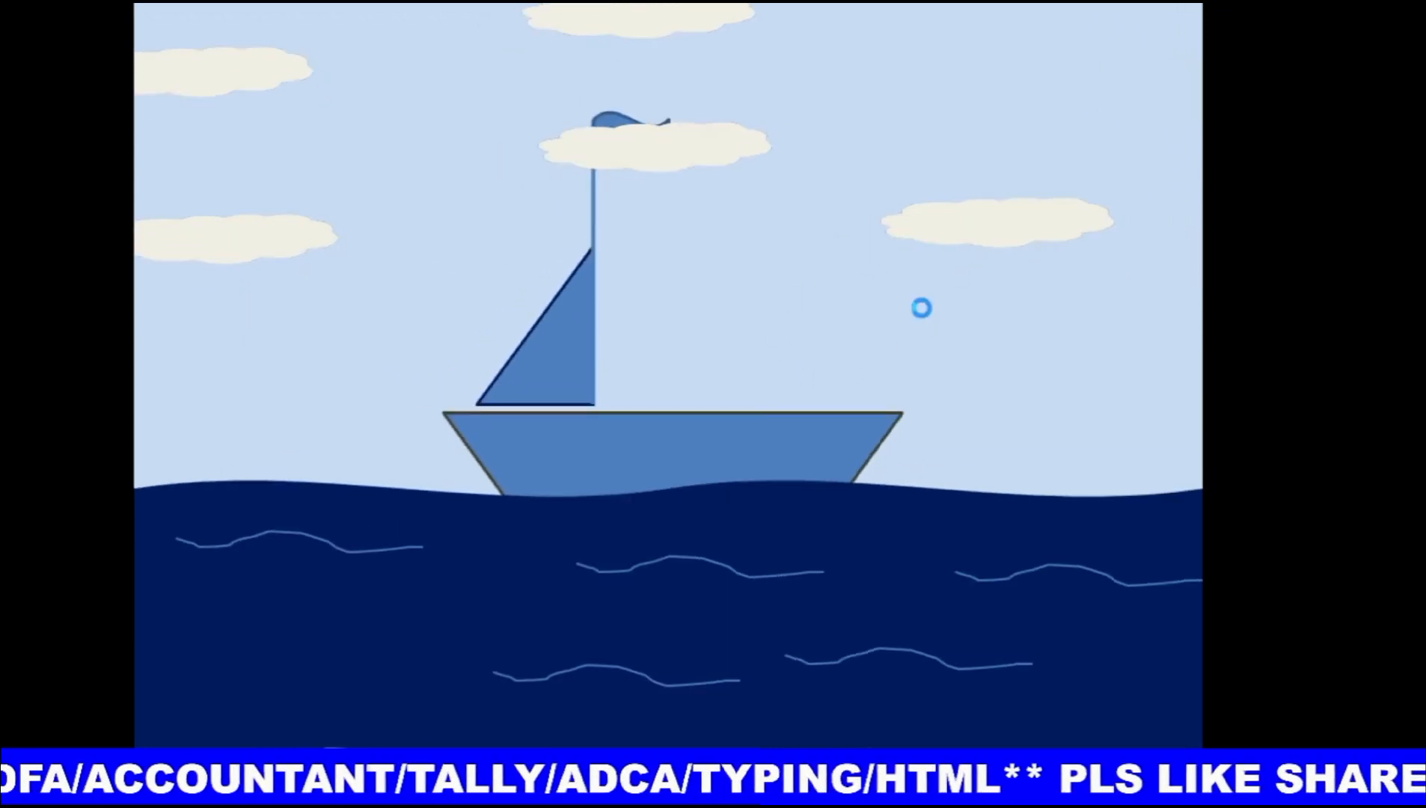